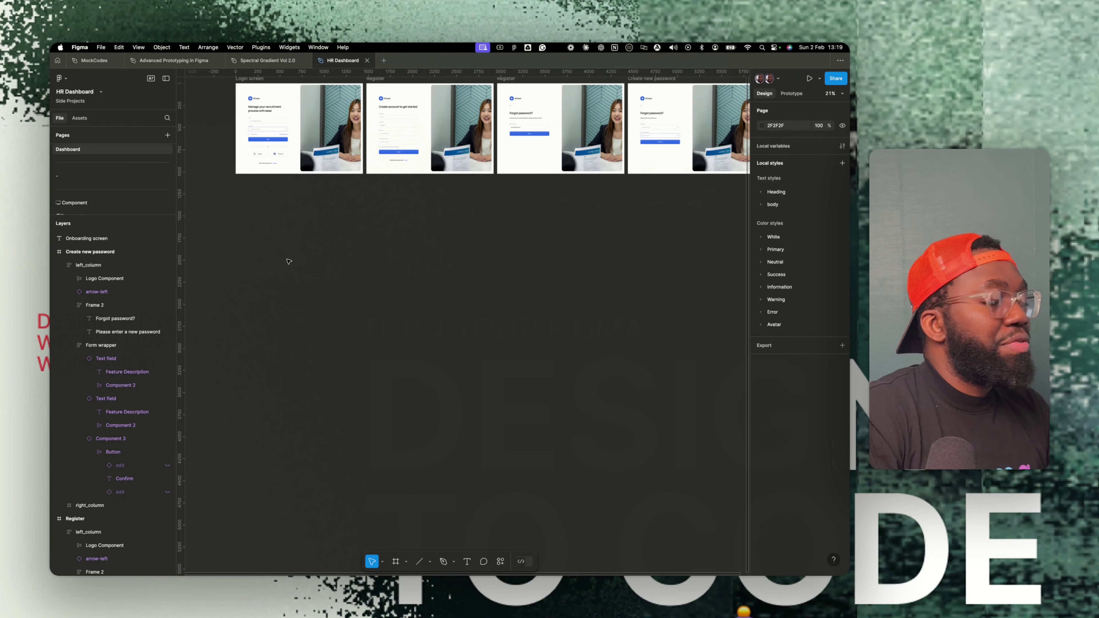
Duplicate the "Onboarding screen" title straight down into the empty canvas below the login frame.
scroll(290, 263, down, 2)
scroll(287, 295, up, 1)
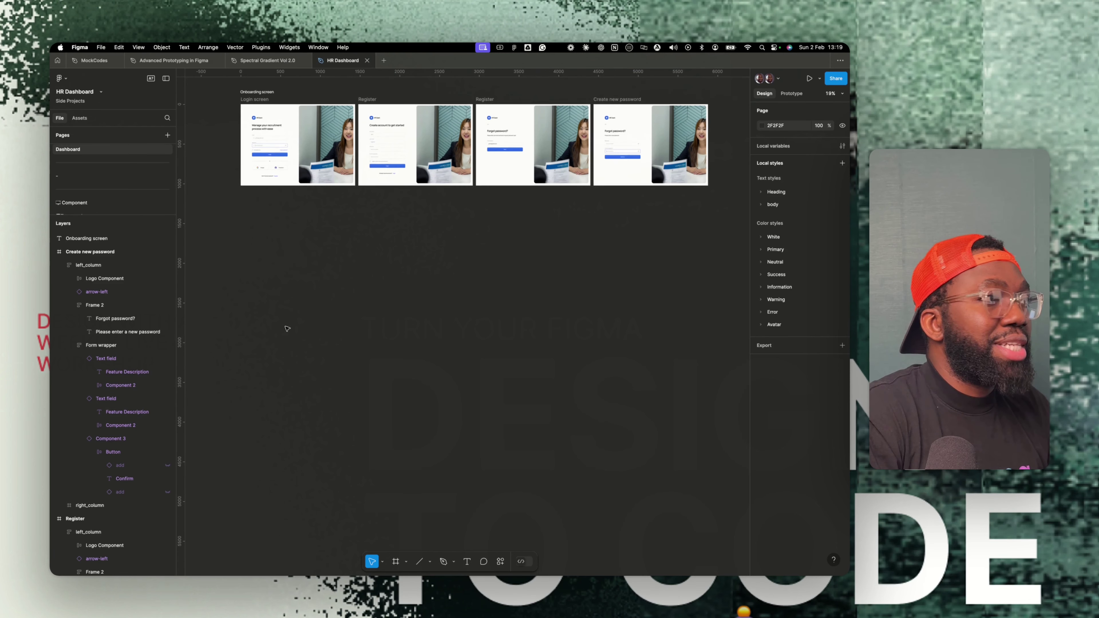
click(269, 92)
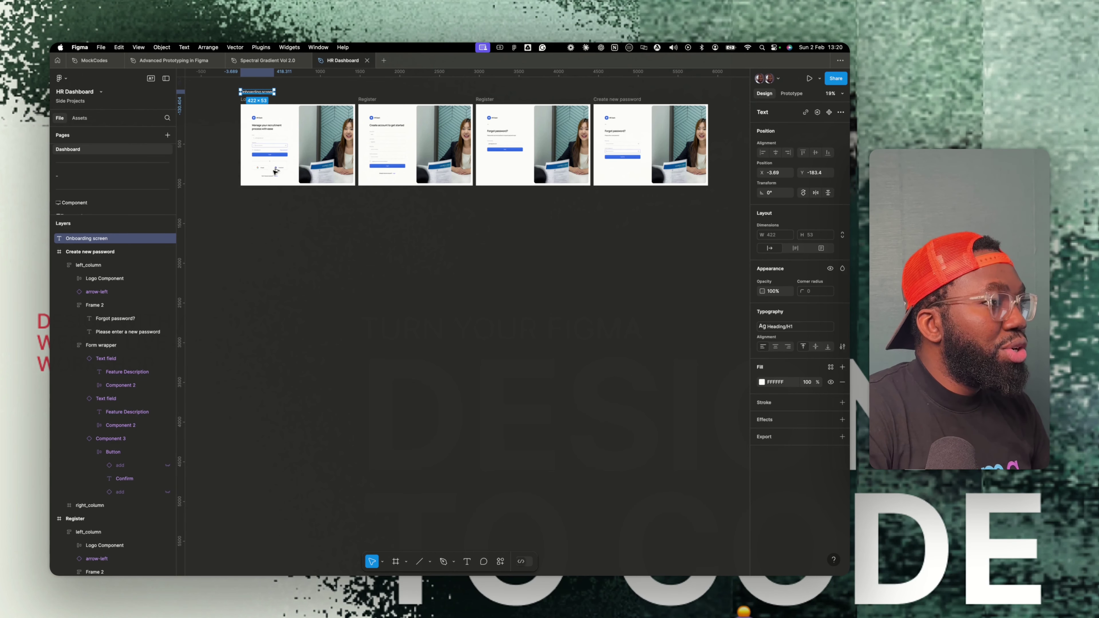
drag(275, 172, 281, 214)
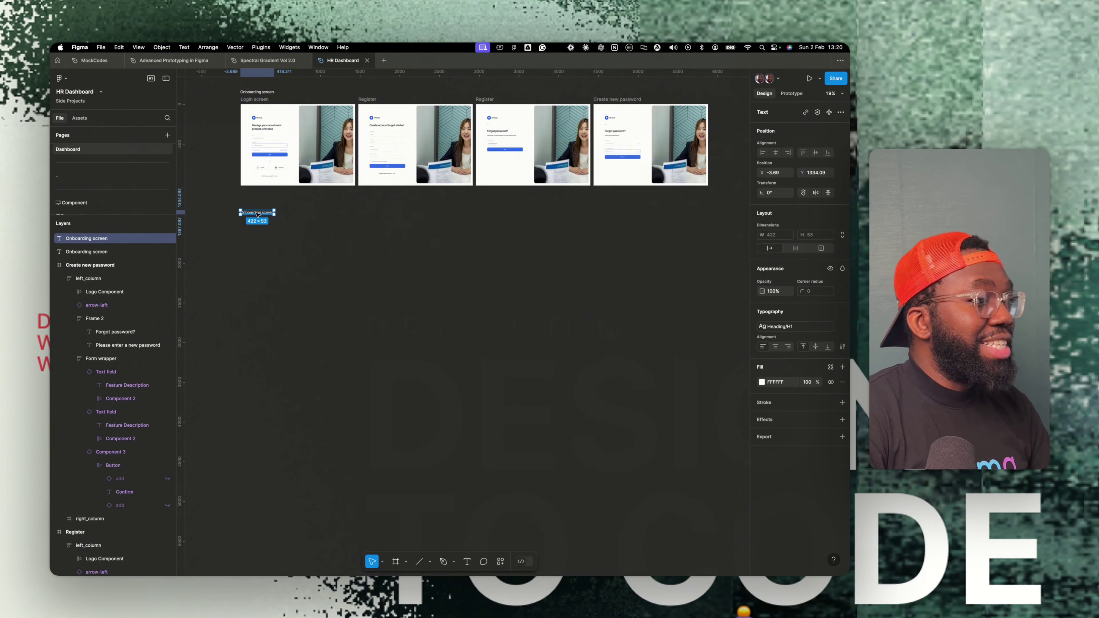
Change the duplicated title's text to "Dashboard - Home".
scroll(257, 214, up, 10)
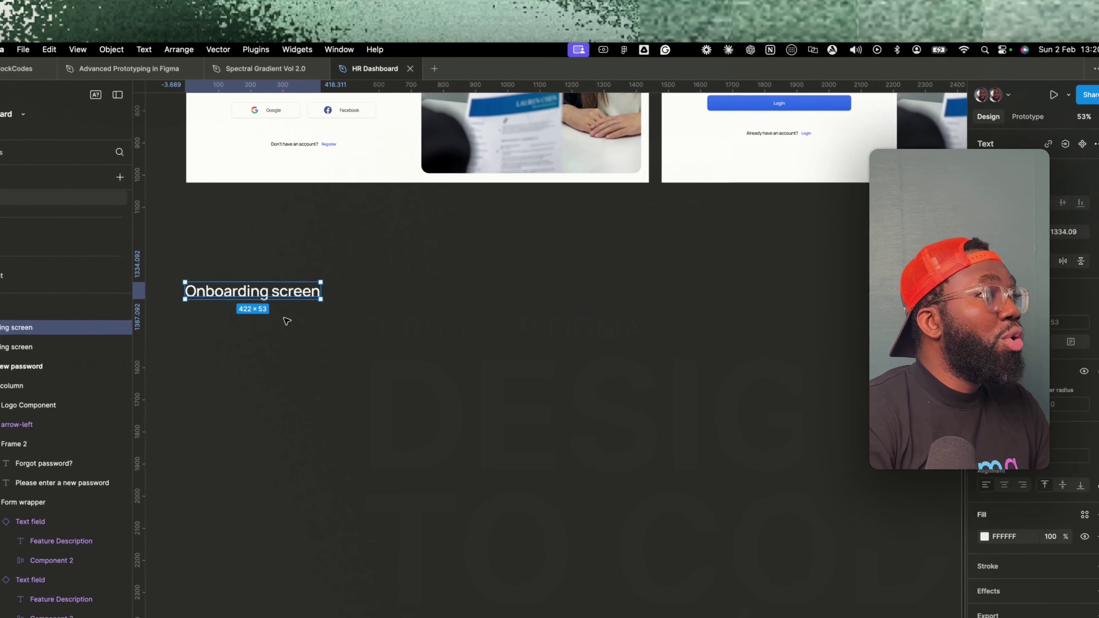
key(Return)
text(D)
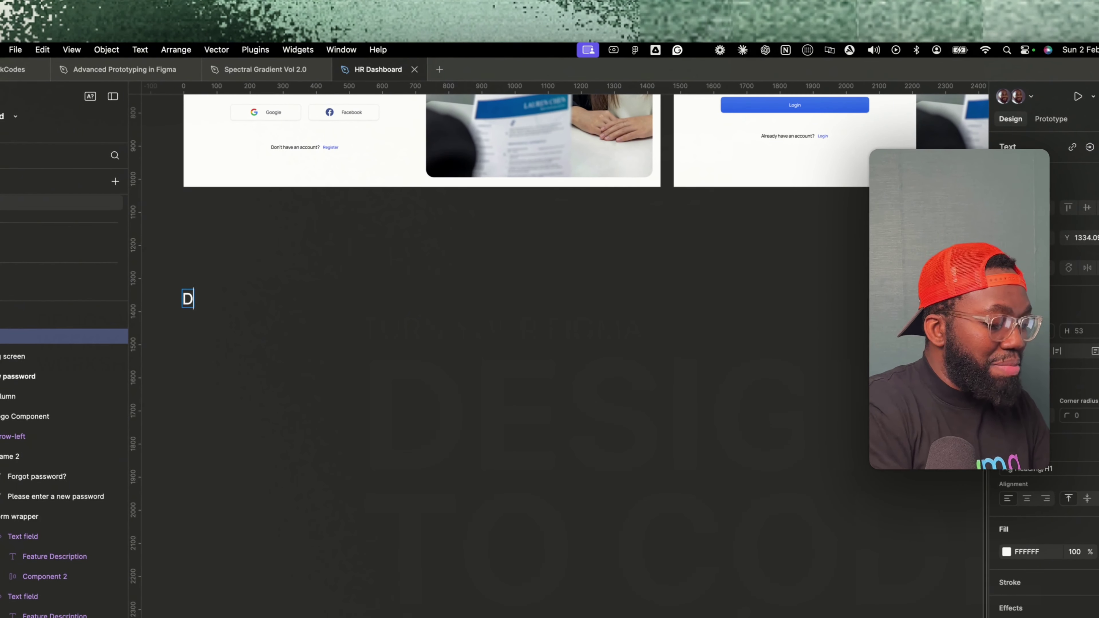
text(ashboard)
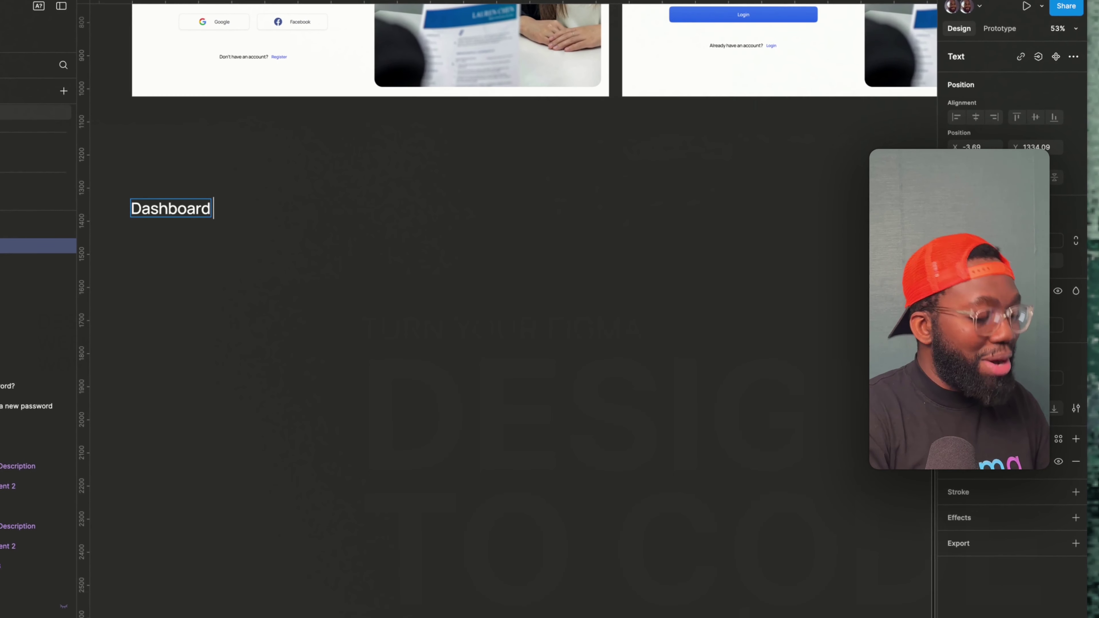
text(- Home)
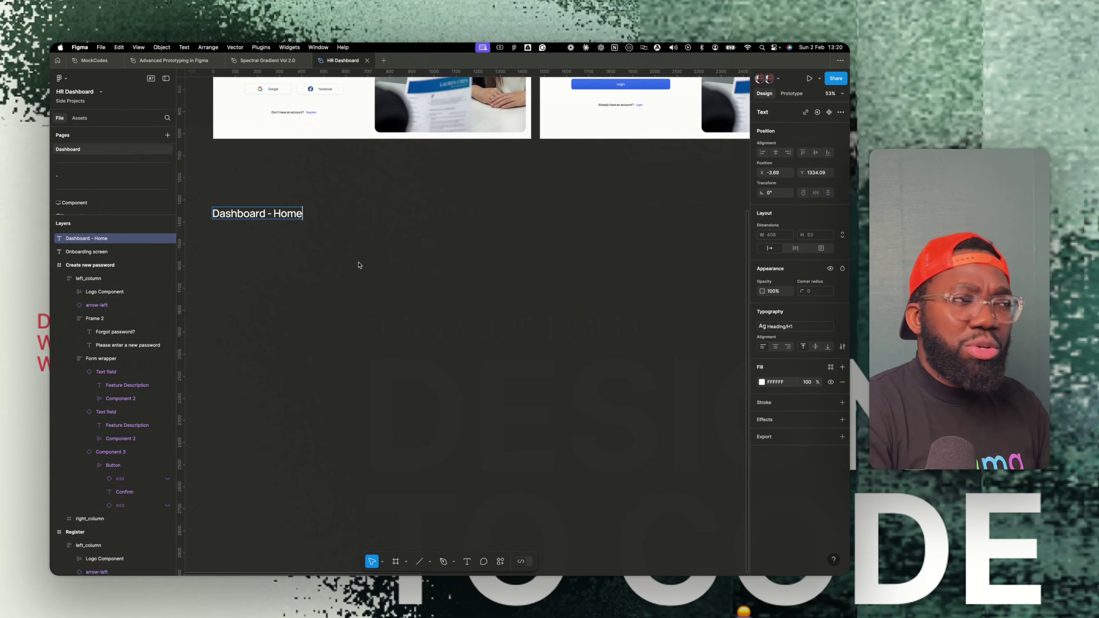
key(Escape)
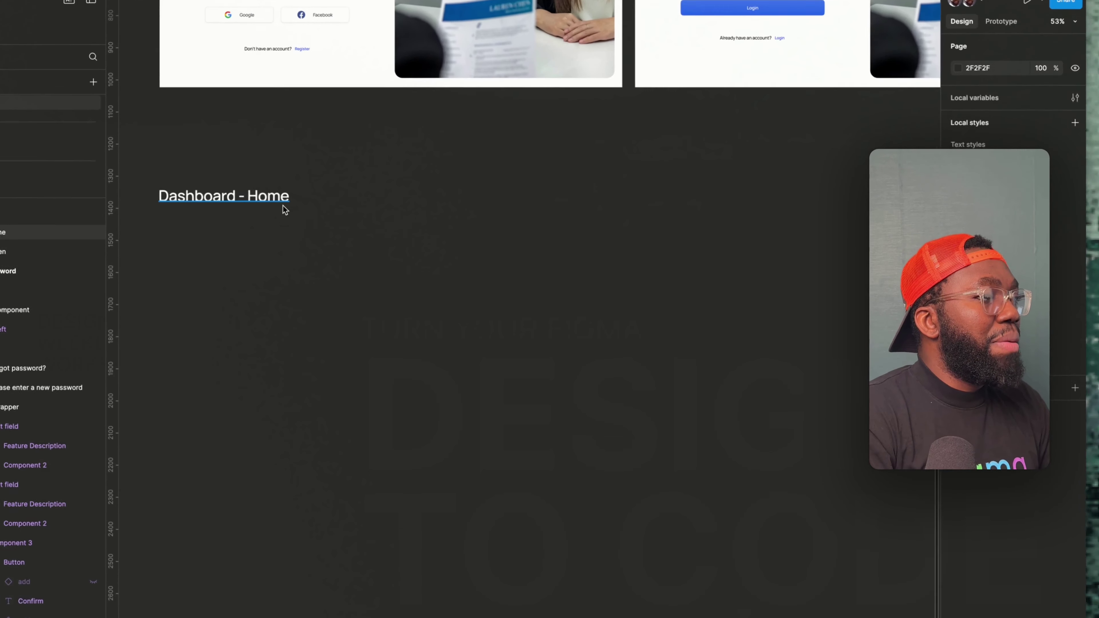
click(266, 256)
Add a 1440 × 1024 desktop frame and place it directly beneath the "Dashboard - Home" title, aligned with the title's left edge.
scroll(262, 284, down, 2)
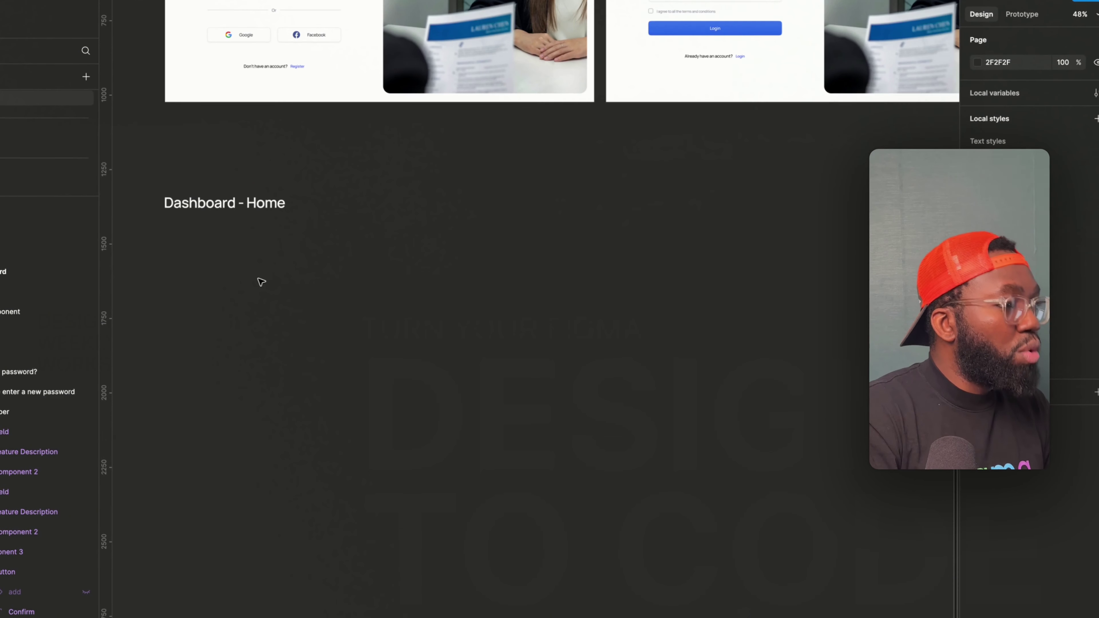
key(f)
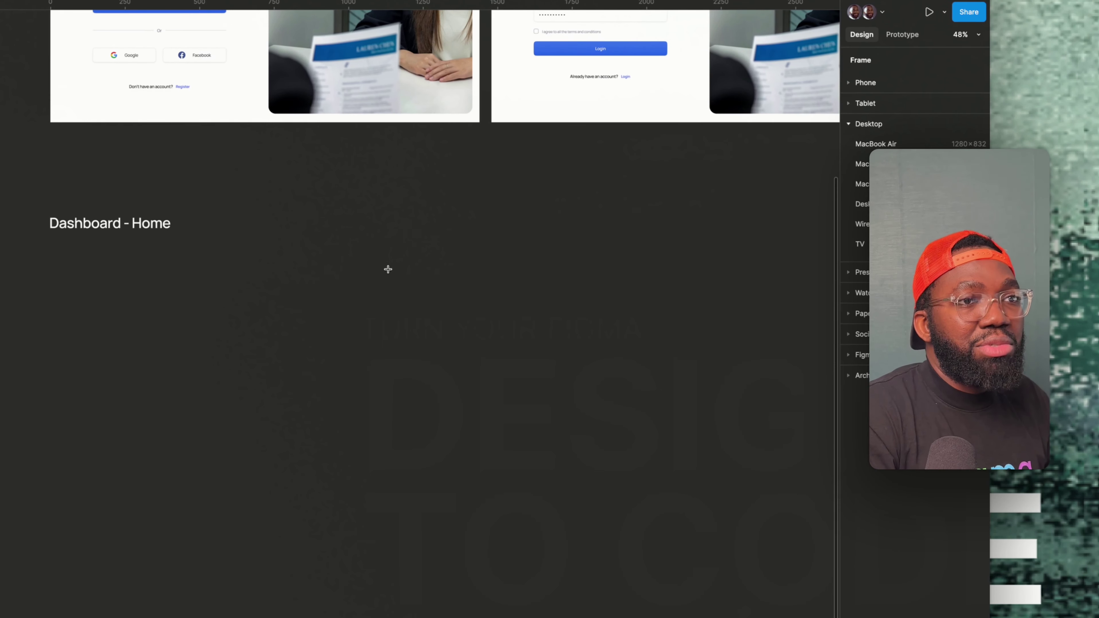
scroll(389, 269, down, 1)
scroll(387, 269, left, 2)
scroll(352, 275, down, 1)
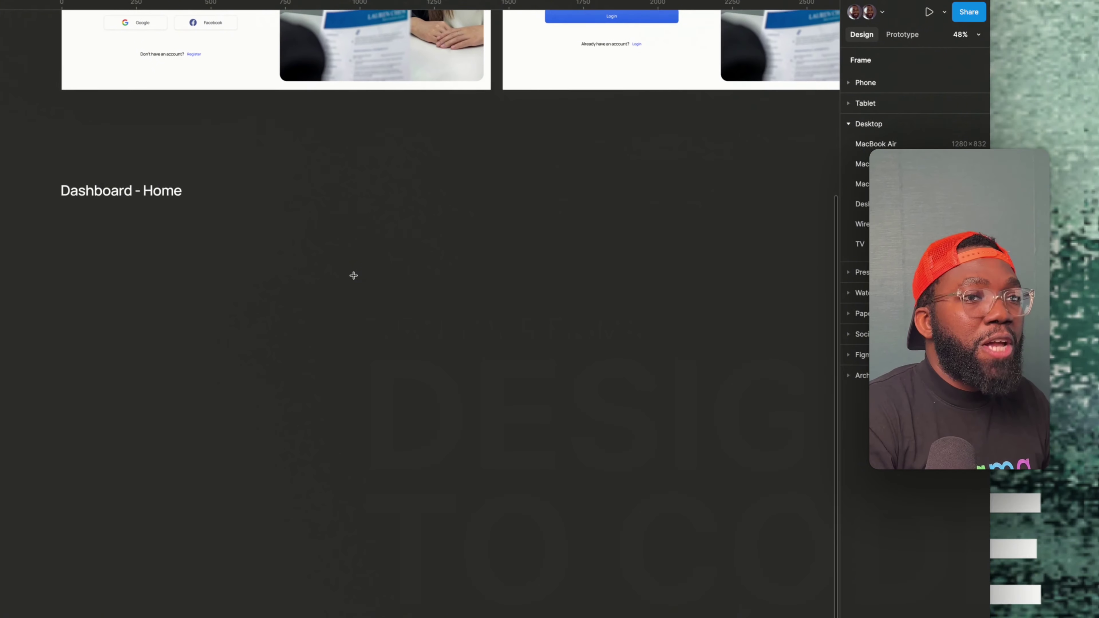
click(877, 203)
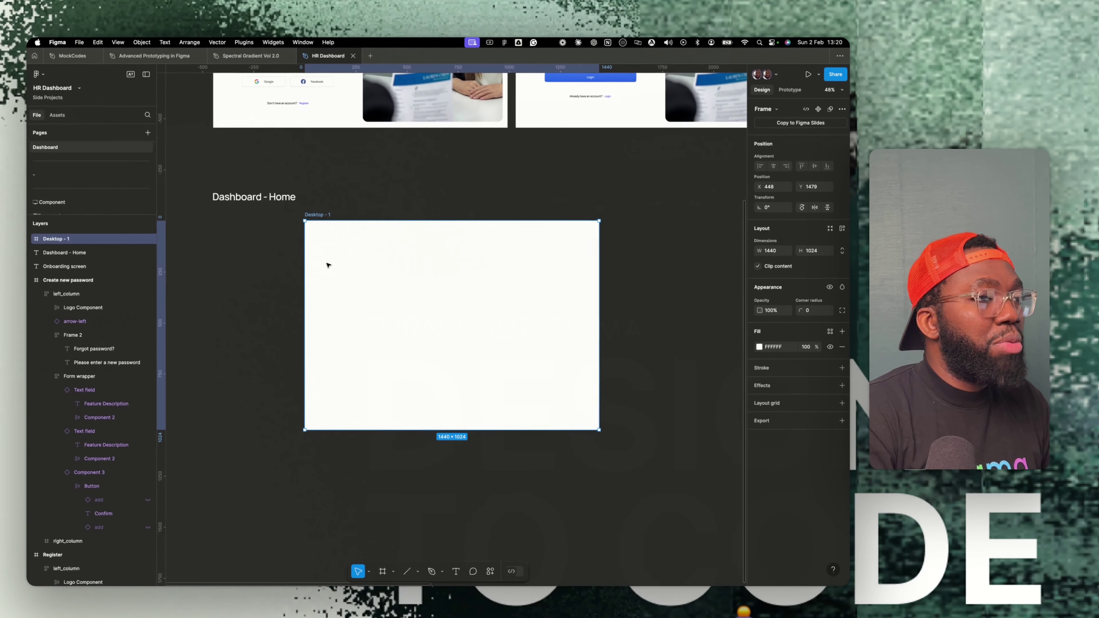
drag(151, 213, 36, 231)
drag(256, 228, 252, 224)
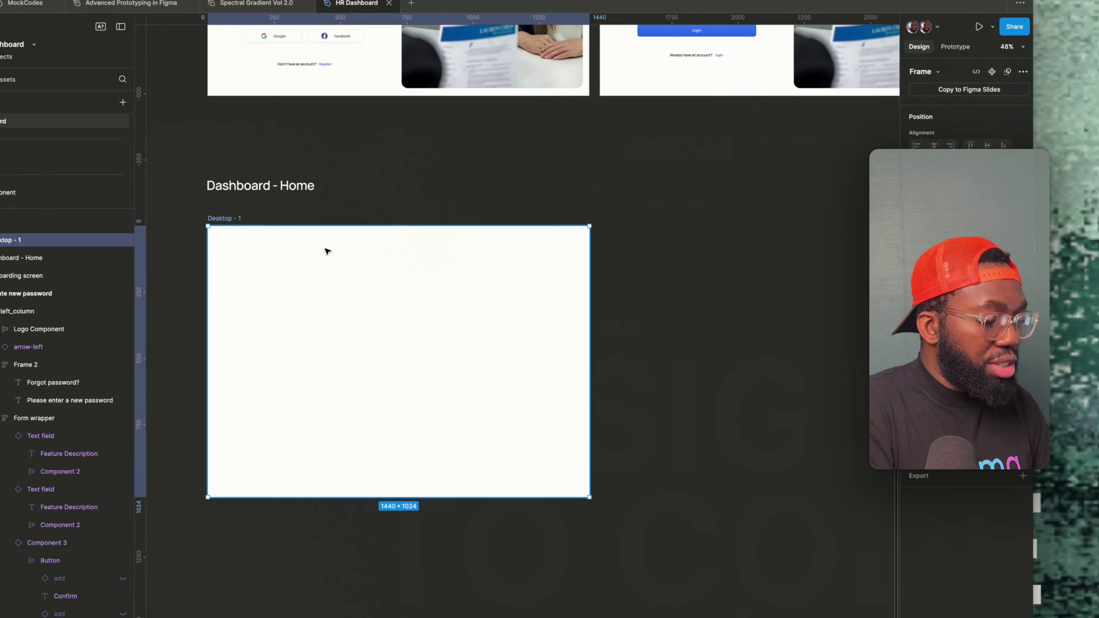
Rename the new desktop frame as "Home".
double_click(239, 223)
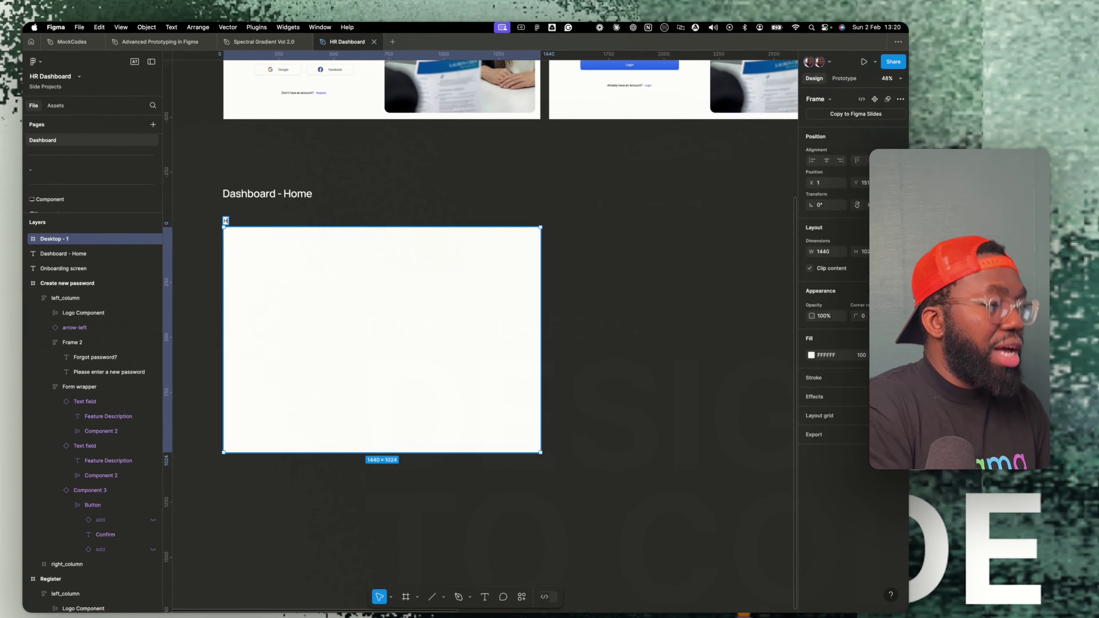
text(Home)
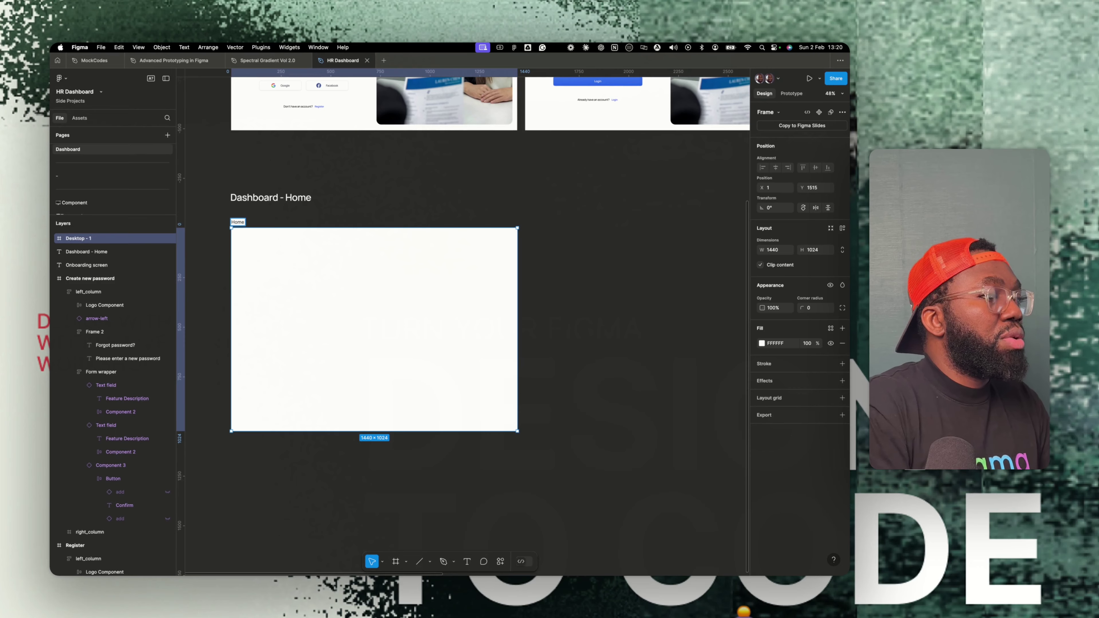
key(Return)
key(Escape)
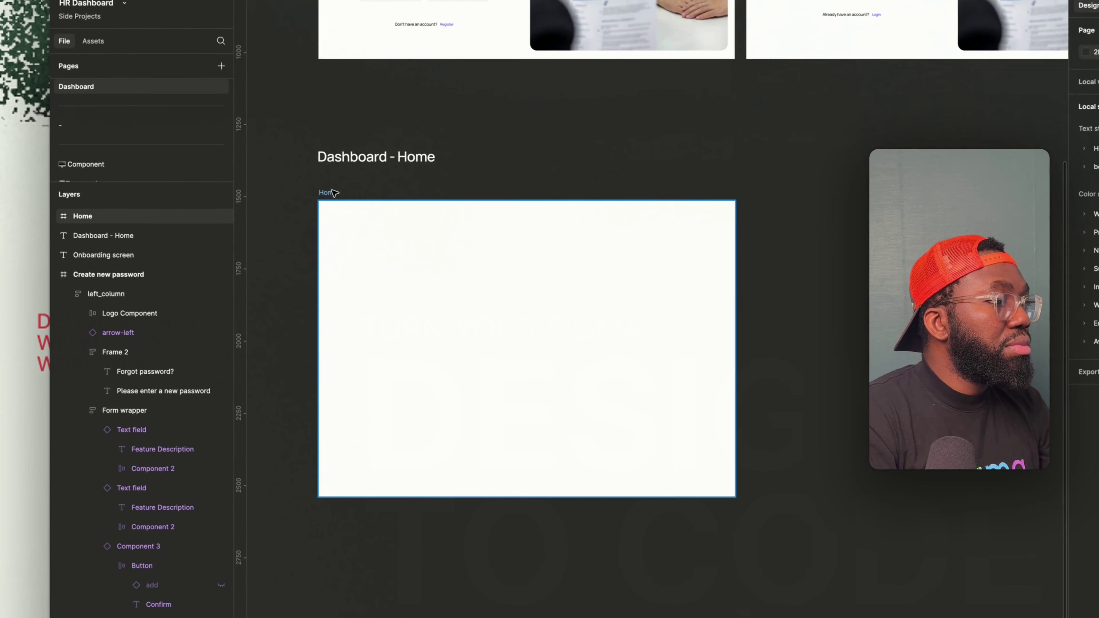
Draw a frame about 288 × 1020 along the left side of the Home frame and name it "side panel".
click(245, 223)
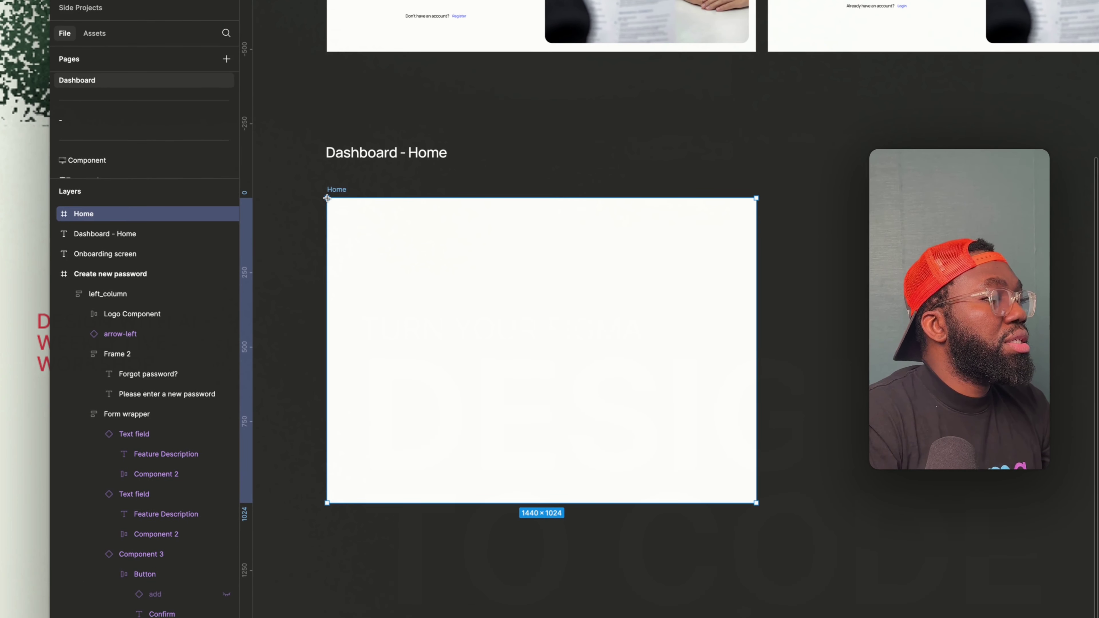
drag(327, 198, 413, 502)
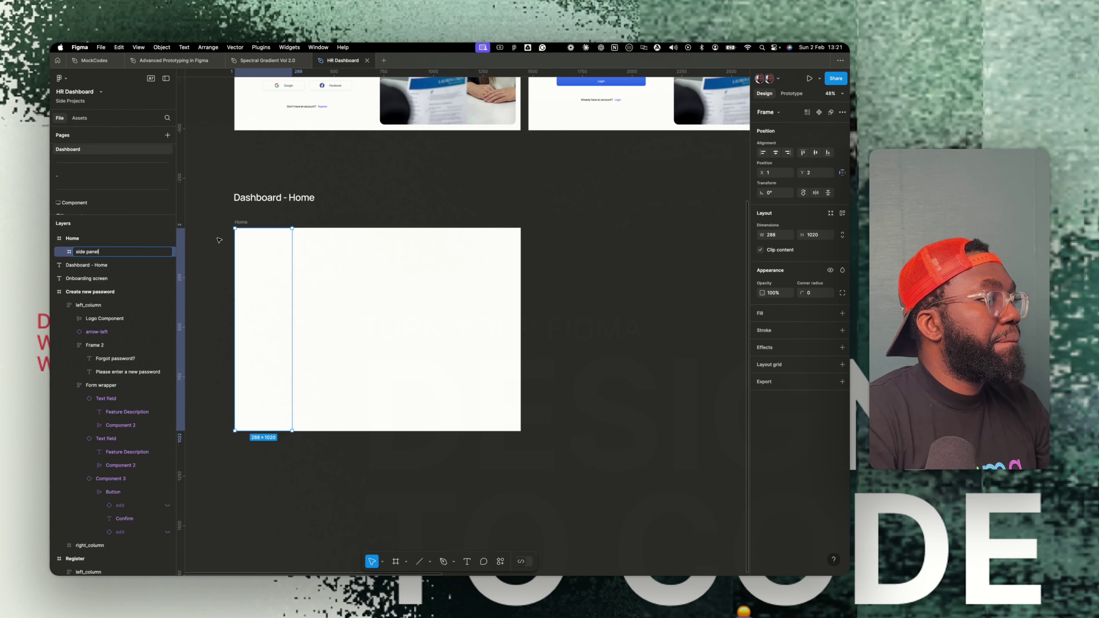
key(Return)
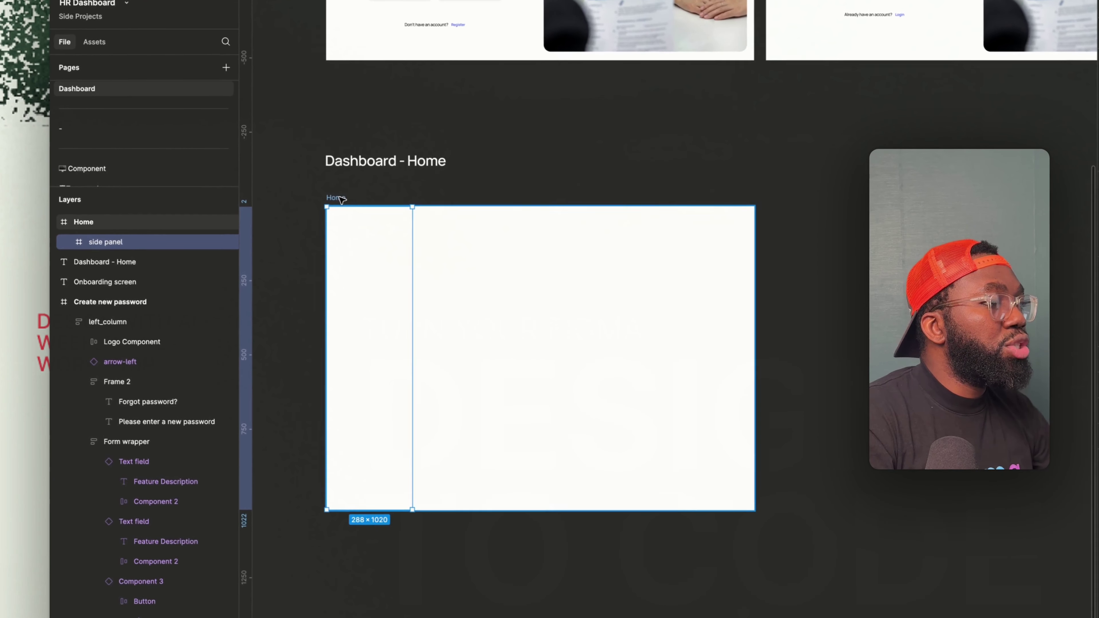
key(Escape)
Duplicate the side panel frame just to its right and rename the copy "Main Content Area".
click(360, 241)
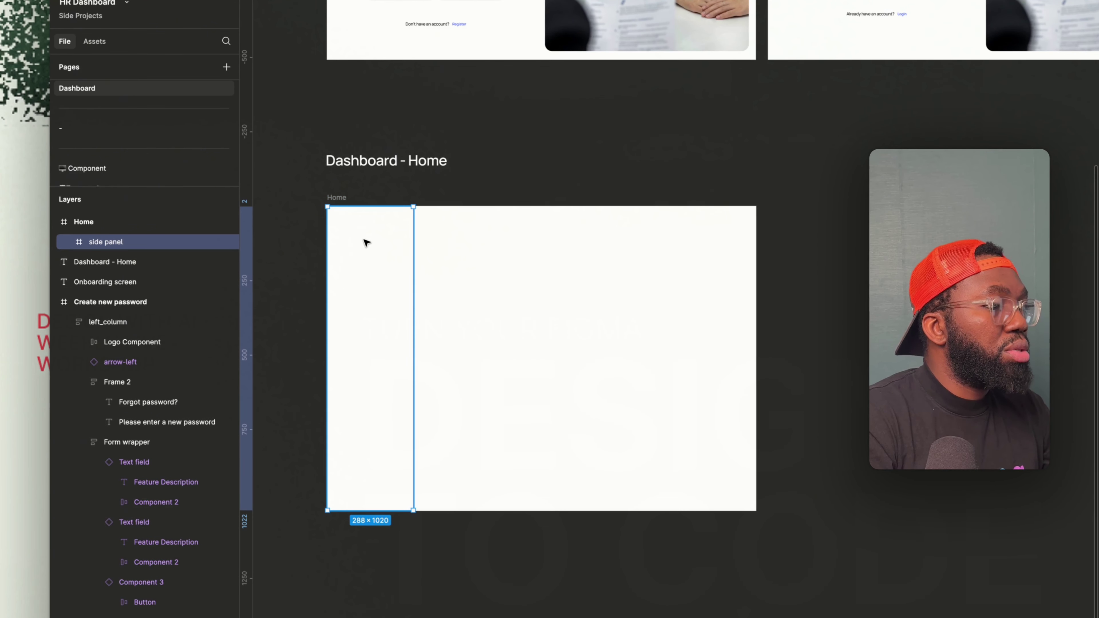
drag(364, 241, 448, 239)
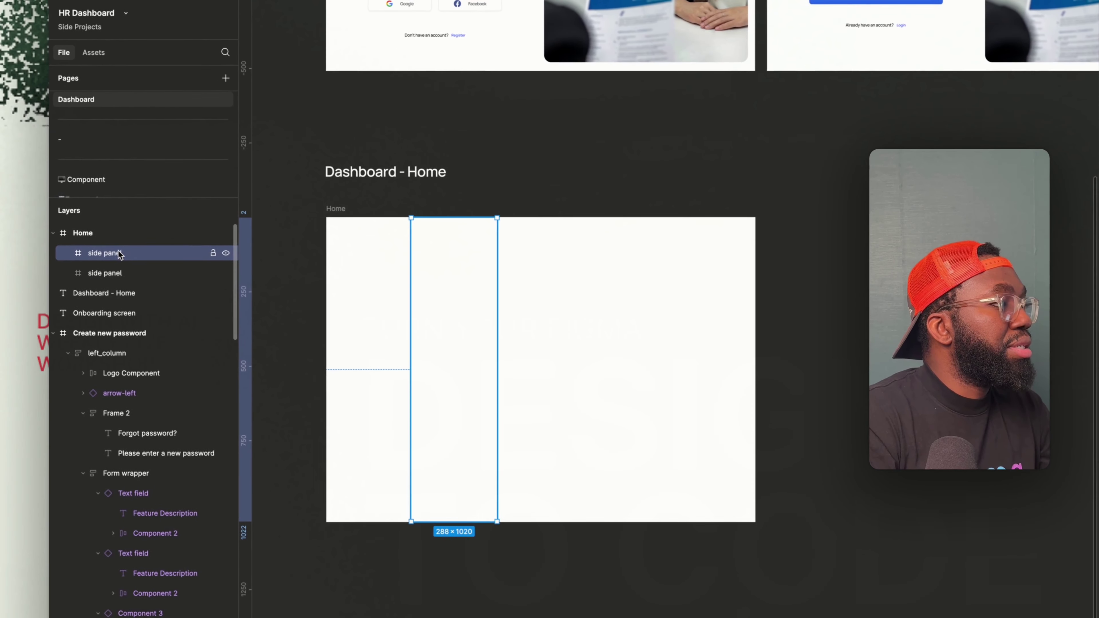
double_click(120, 253)
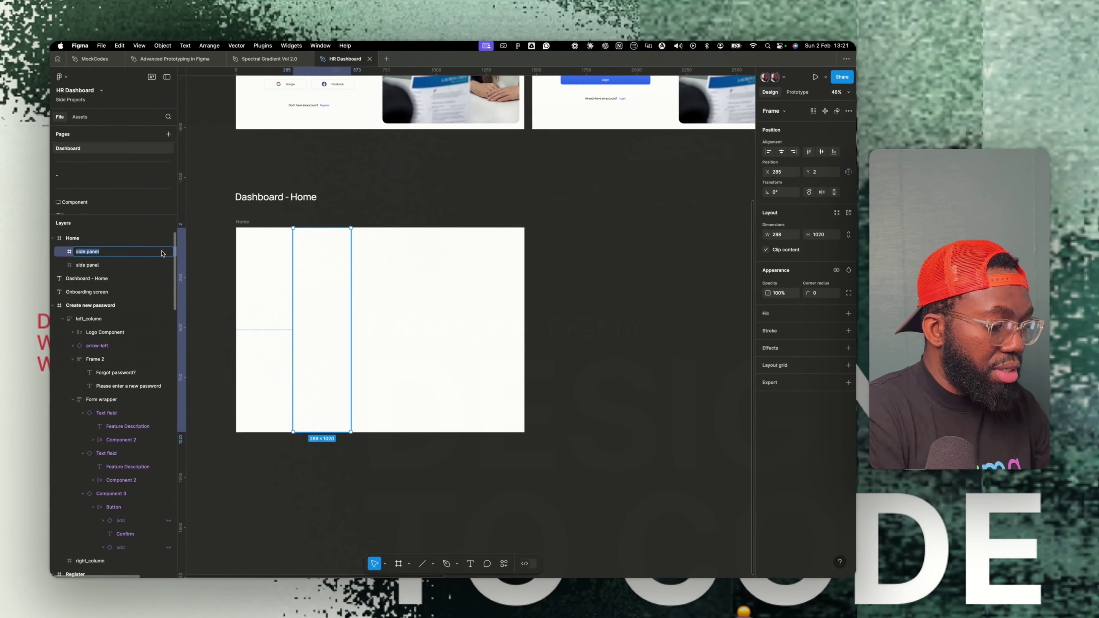
text(Main Content Area)
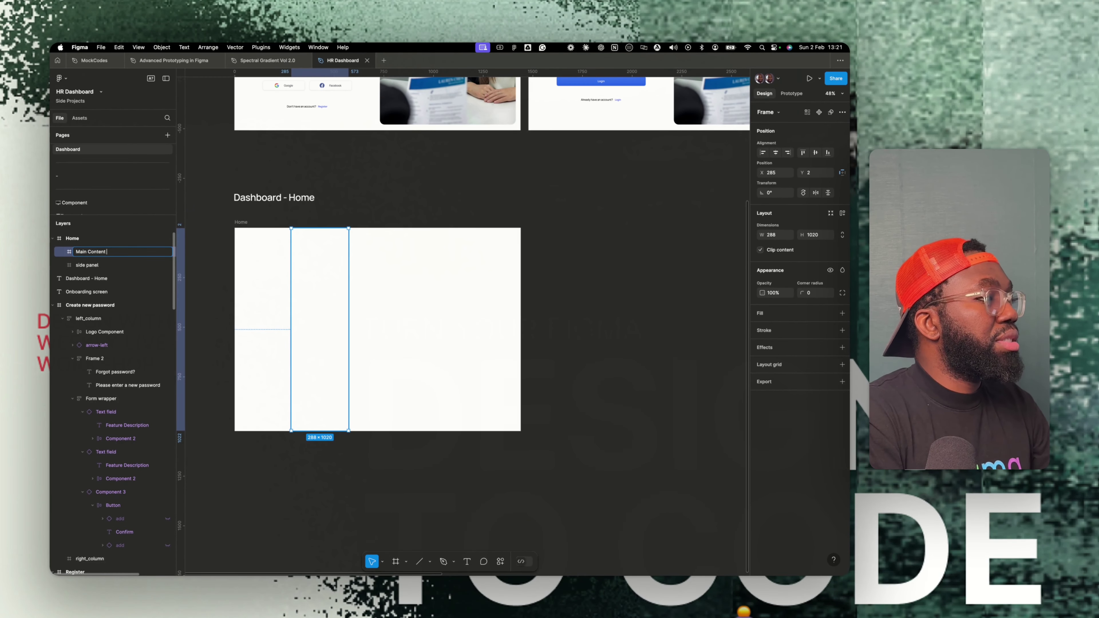
key(Return)
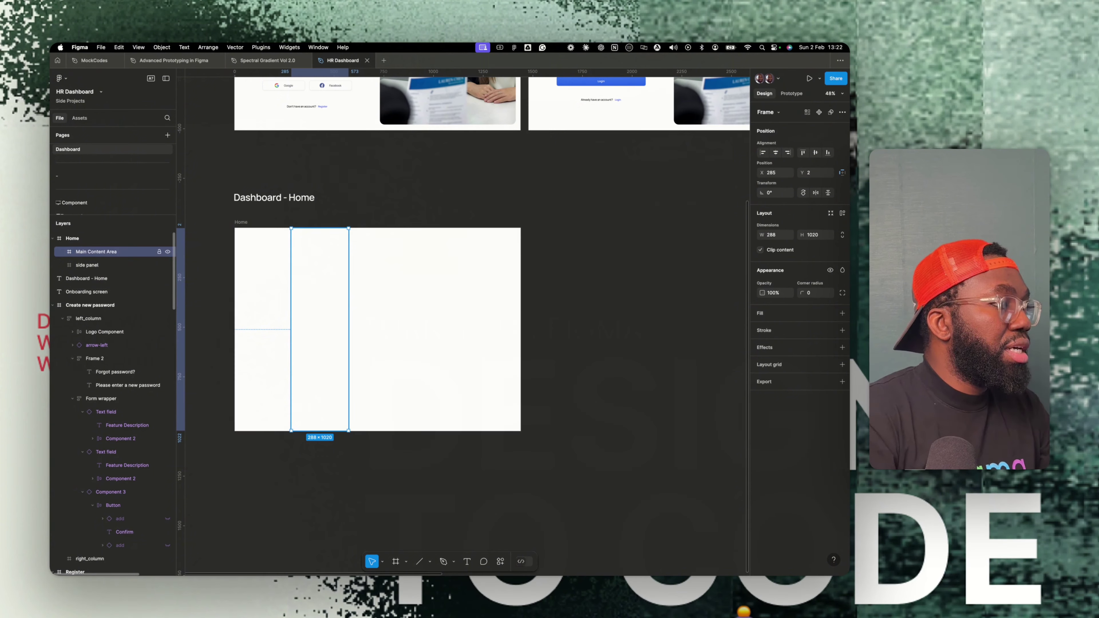
Move the Main Content Area frame to X 295 and set its Y position to 0.
click(268, 257)
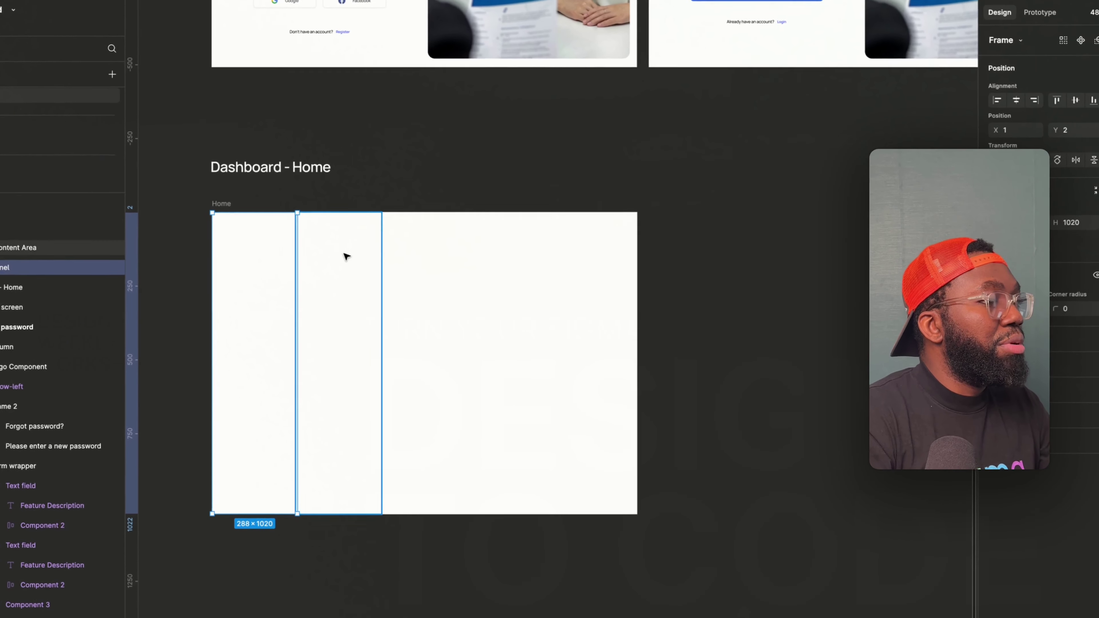
click(346, 256)
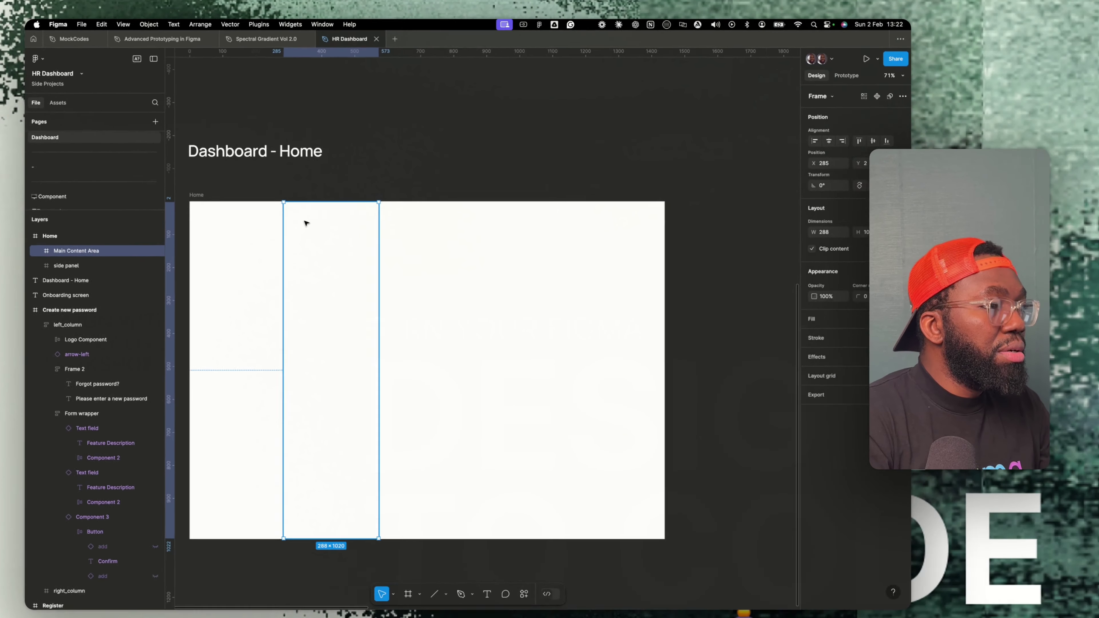
drag(330, 212, 316, 230)
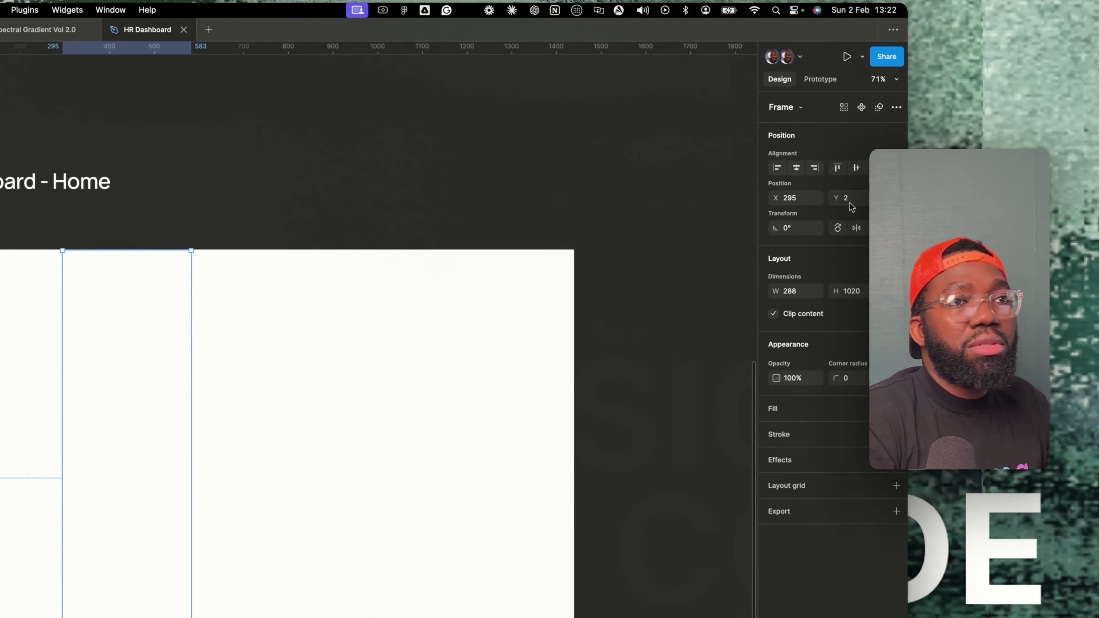
click(791, 240)
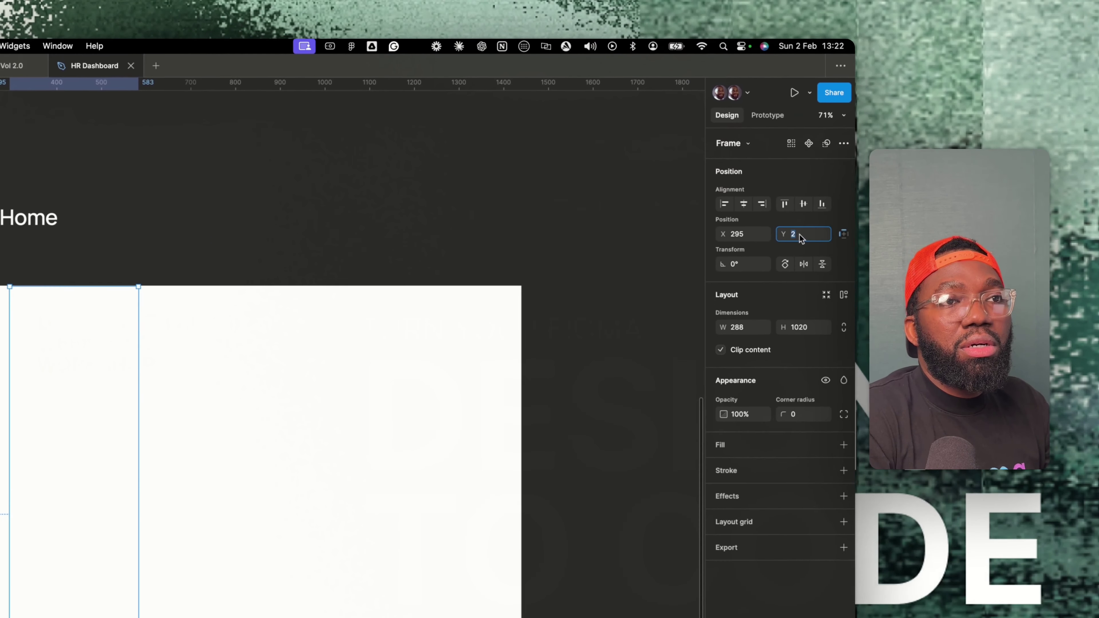
text(0)
key(Return)
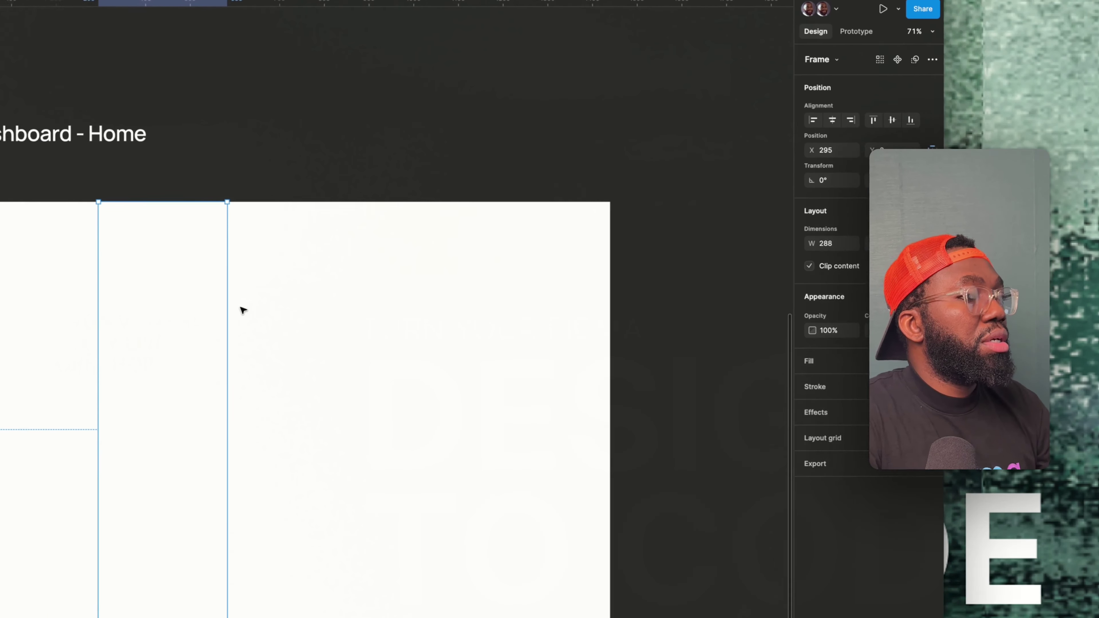
Resize the Main Content Area frame to 1145 × 1024 so it reaches the Home frame's right and bottom edges.
drag(365, 310, 748, 322)
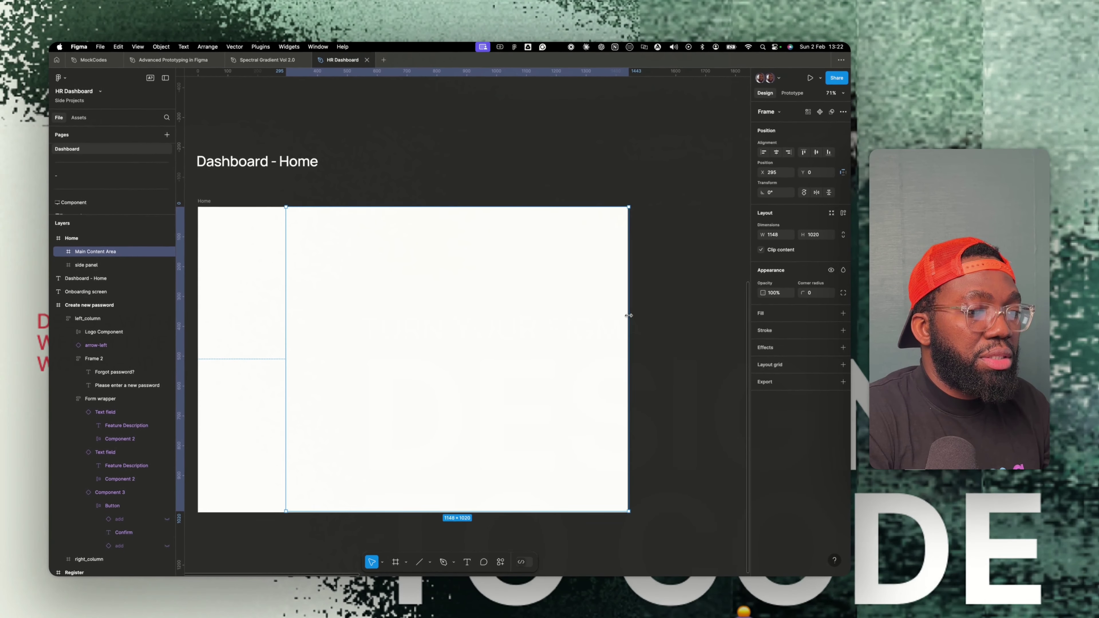
drag(629, 315, 626, 315)
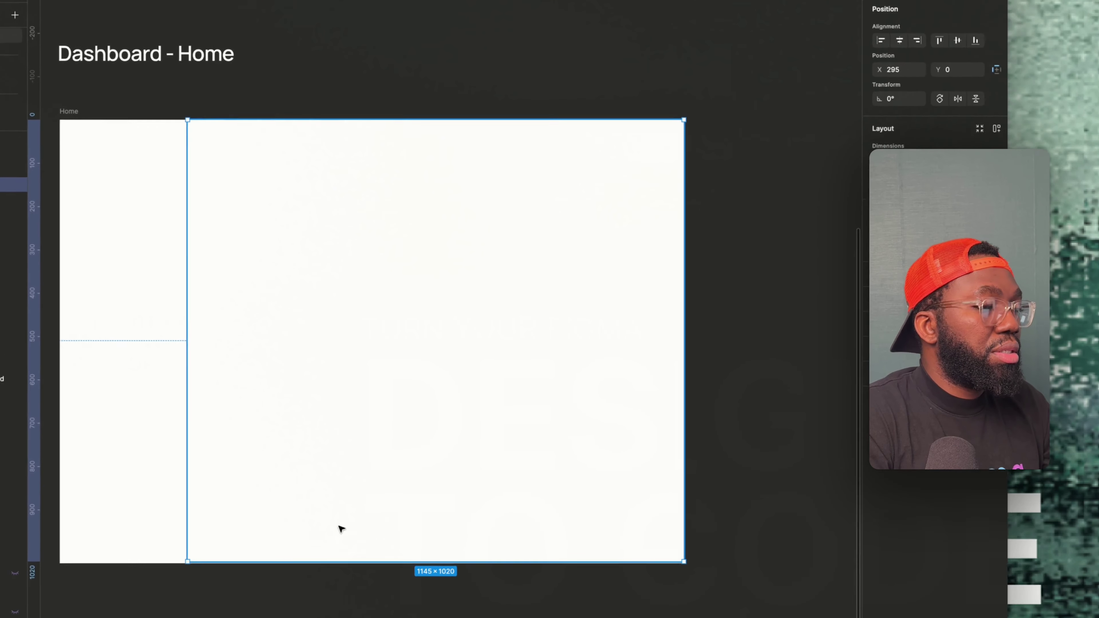
drag(340, 562, 343, 563)
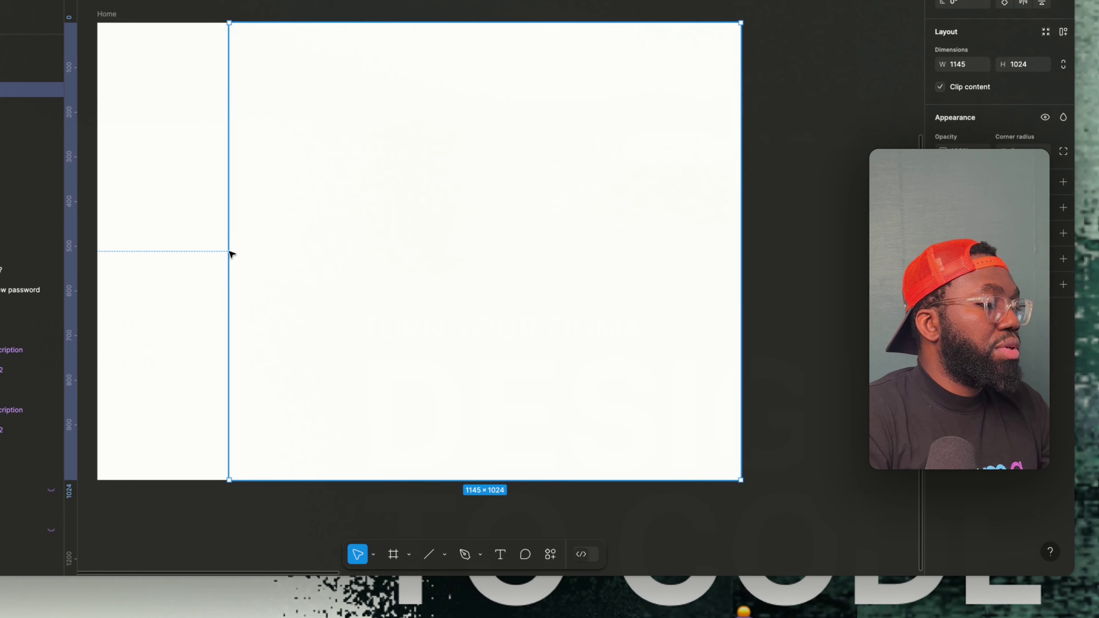
Narrow the side panel frame to a width of 278.
click(160, 113)
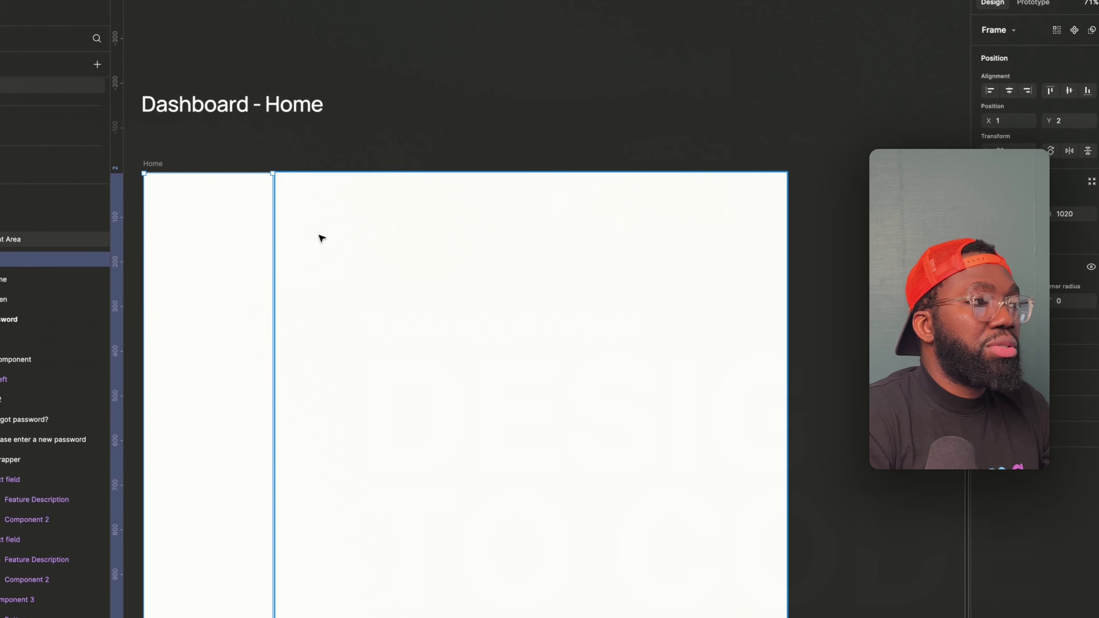
click(355, 200)
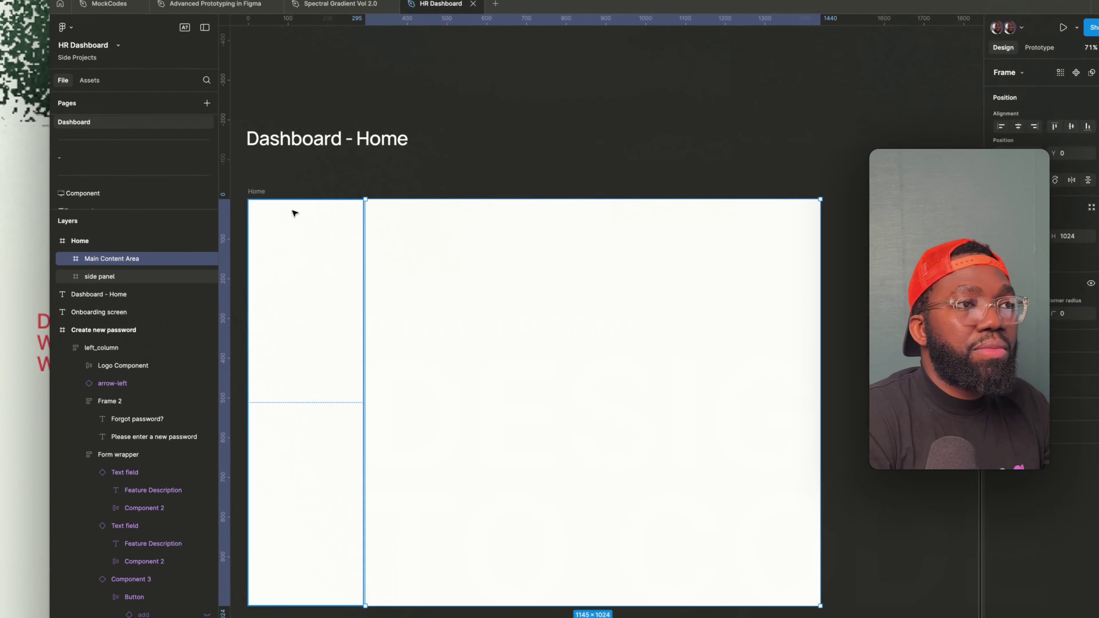
click(106, 265)
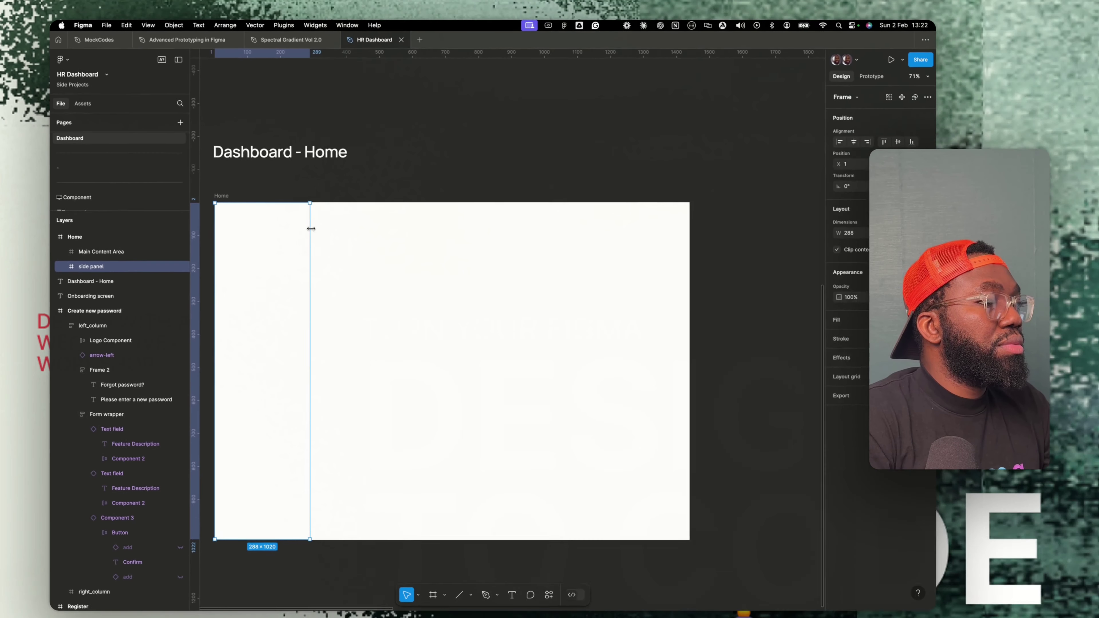
drag(311, 228, 309, 228)
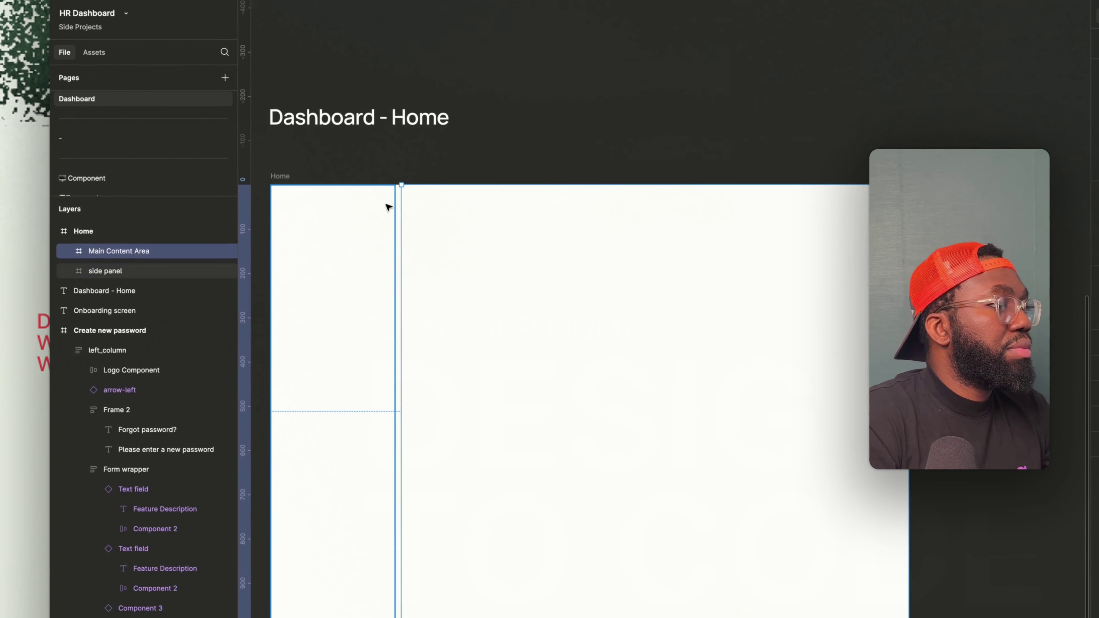
key(Escape)
click(333, 206)
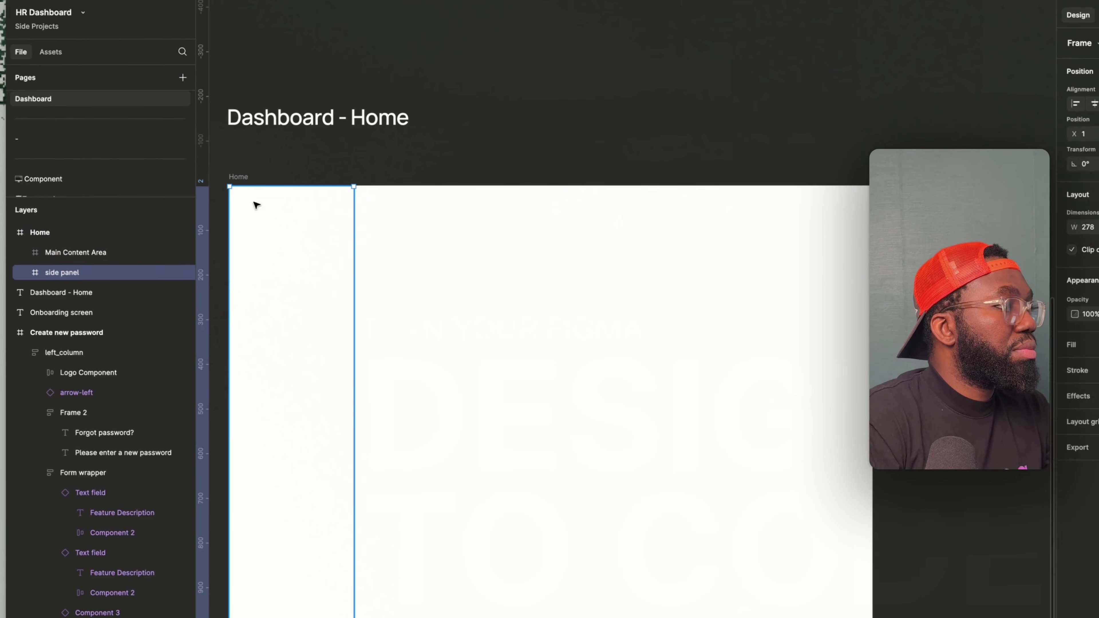
click(565, 277)
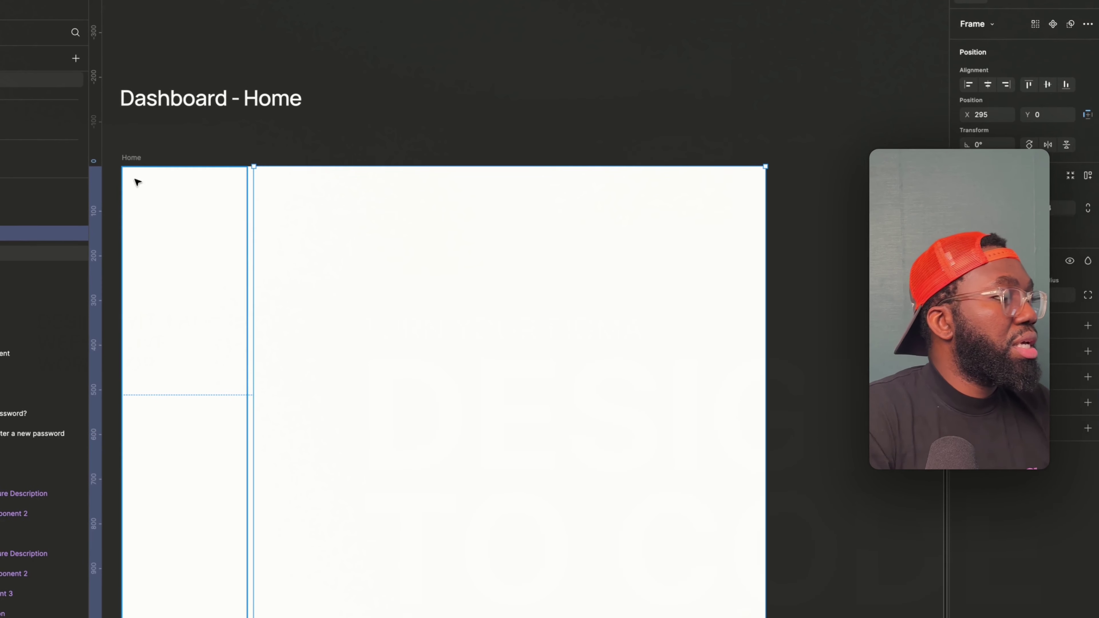
Add a layout grid of 12 columns to the Home frame.
click(125, 158)
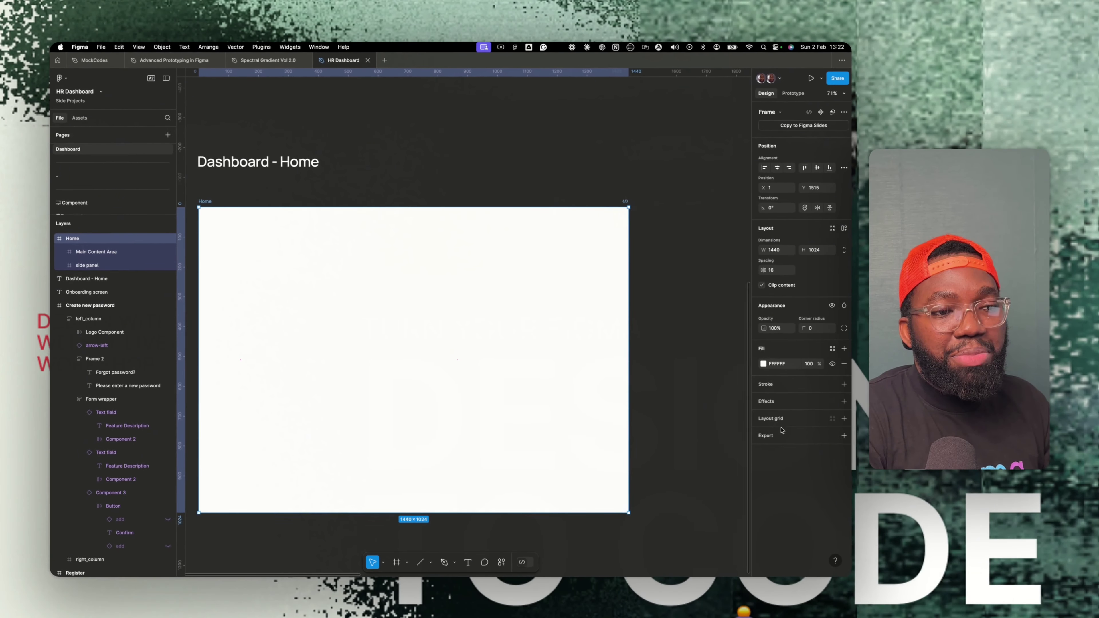
click(831, 418)
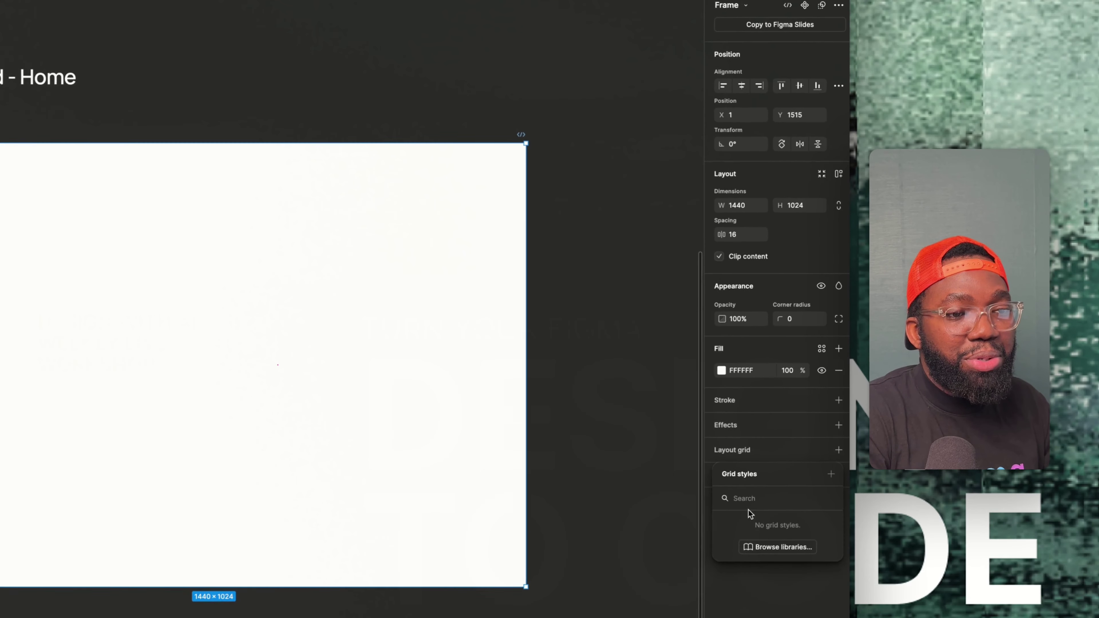
click(788, 414)
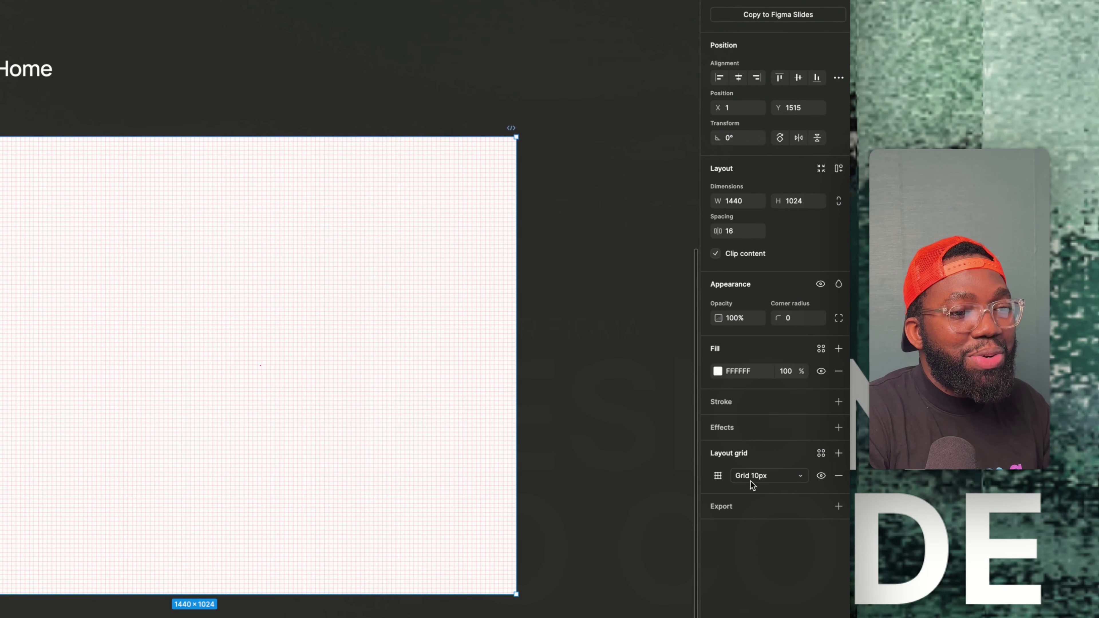
click(763, 491)
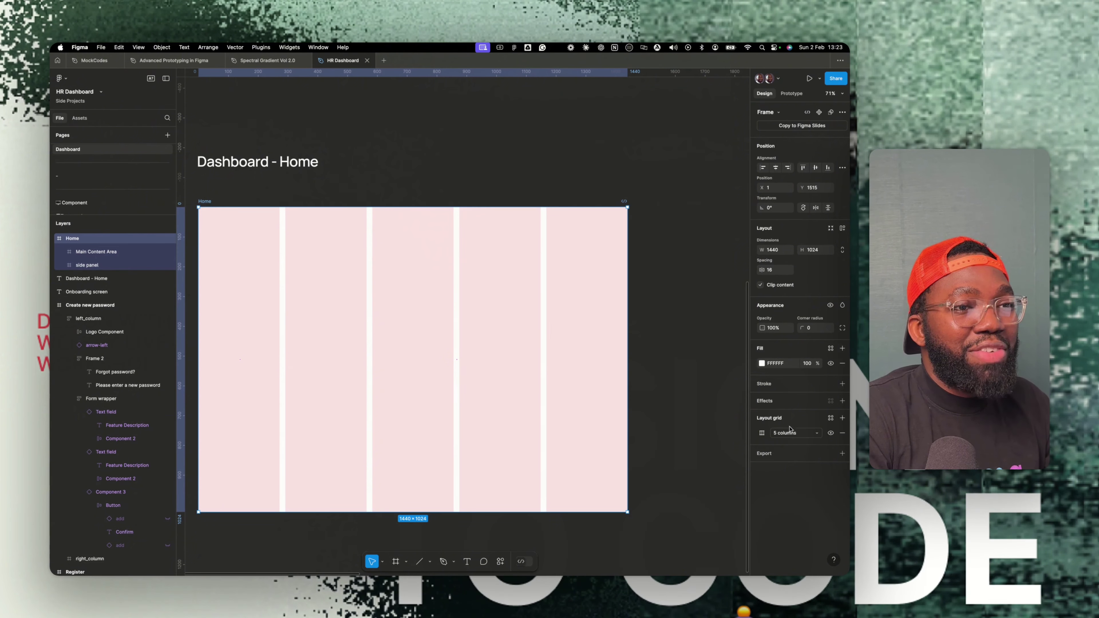
click(762, 433)
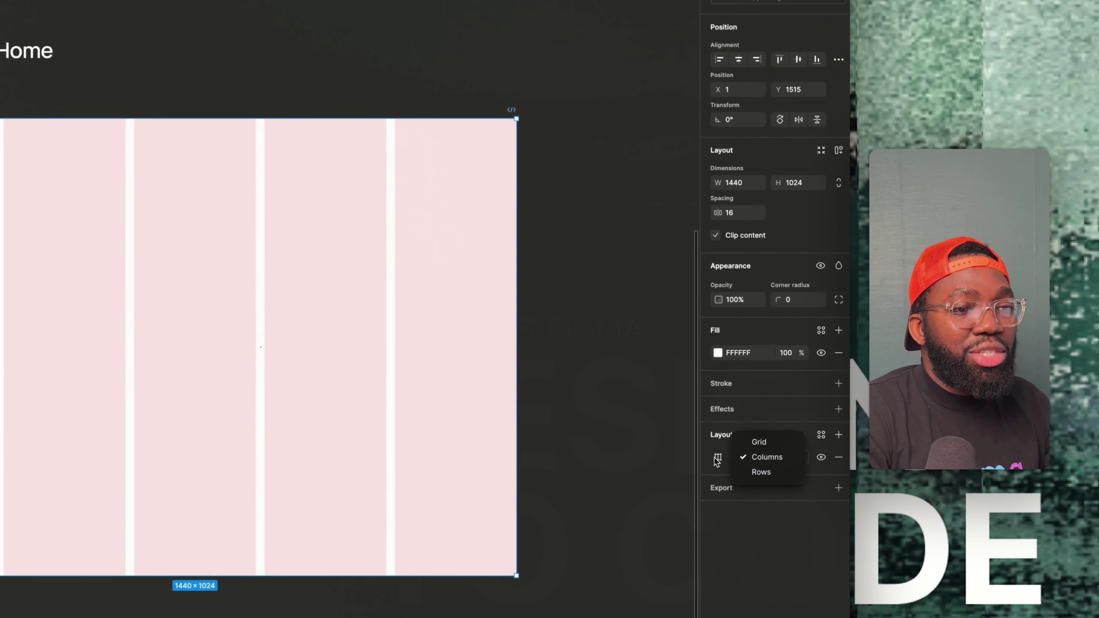
click(718, 458)
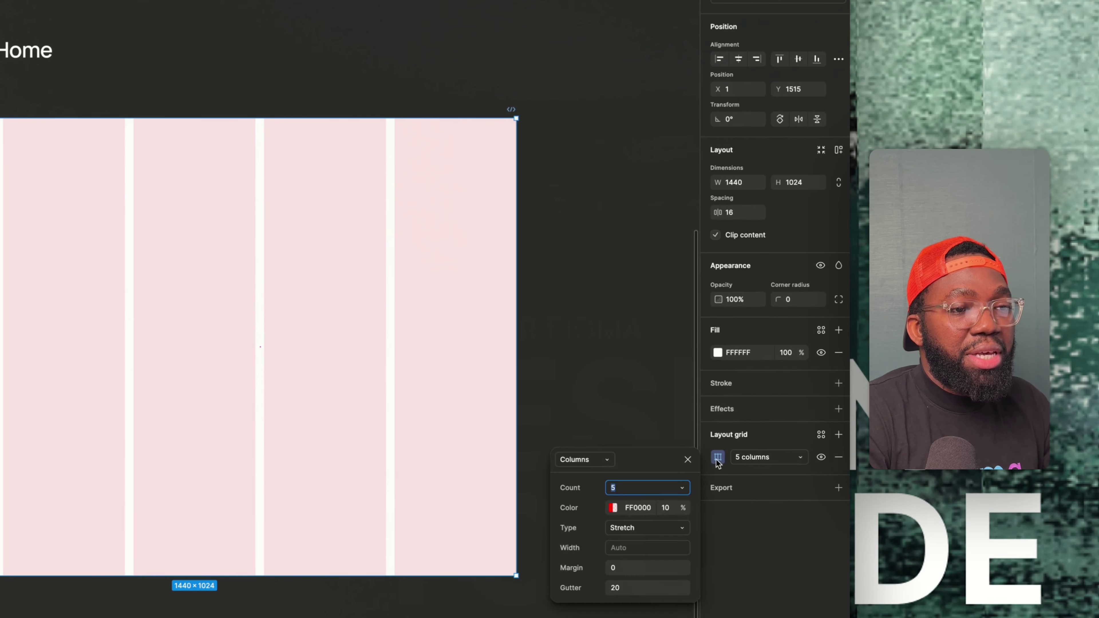
click(682, 491)
click(643, 589)
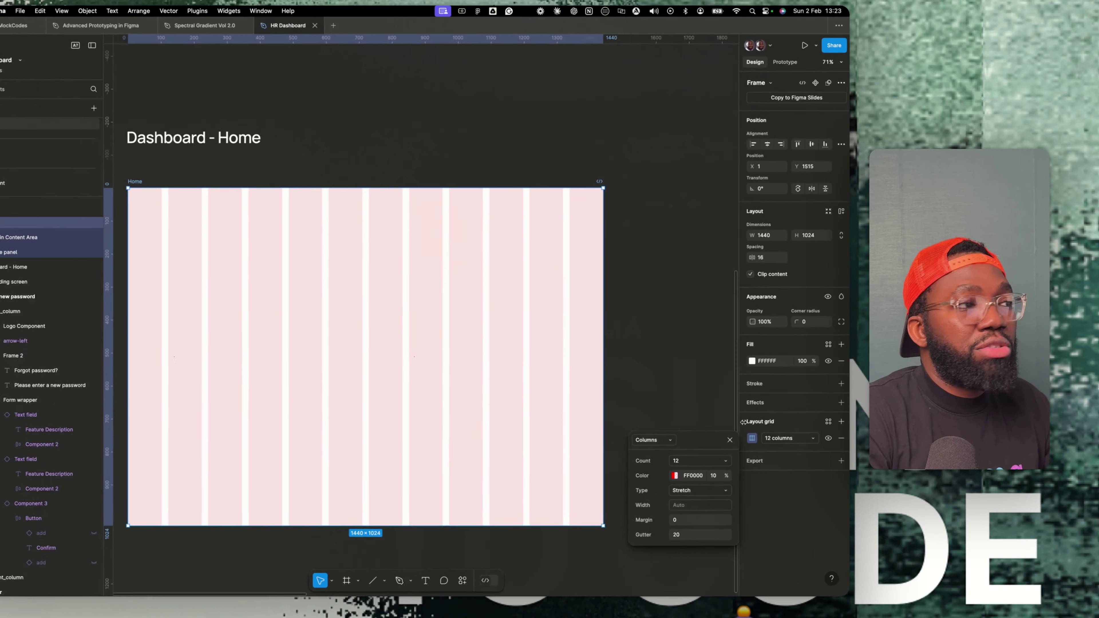
Widen the side panel to 344 across three grid columns and narrow the Main Content Area to 1095 wide at X 345.
click(154, 228)
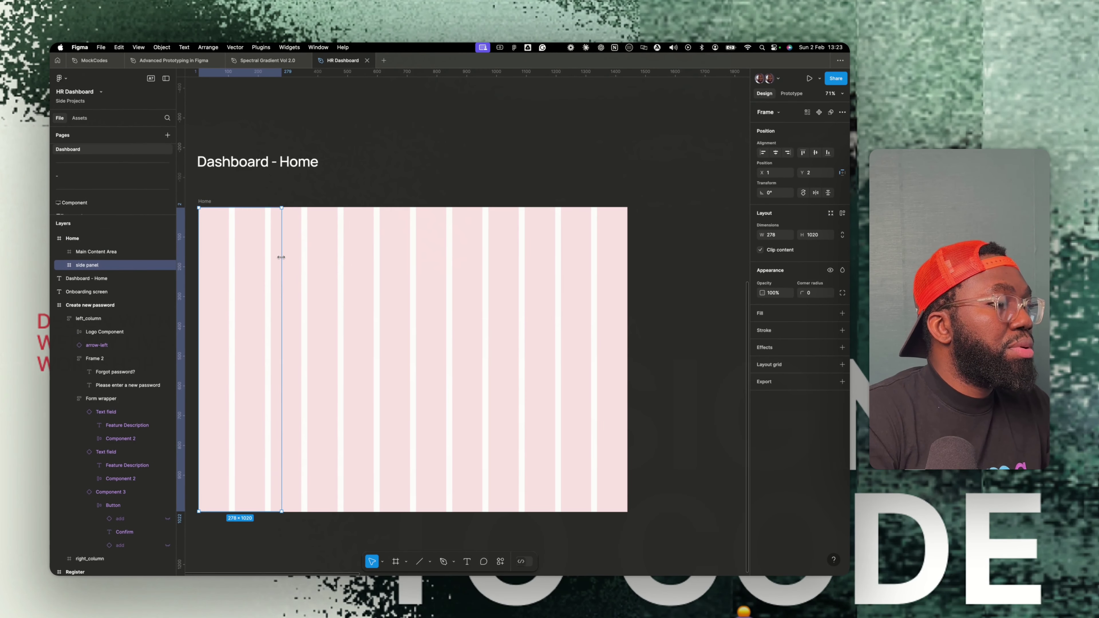
drag(279, 256, 313, 272)
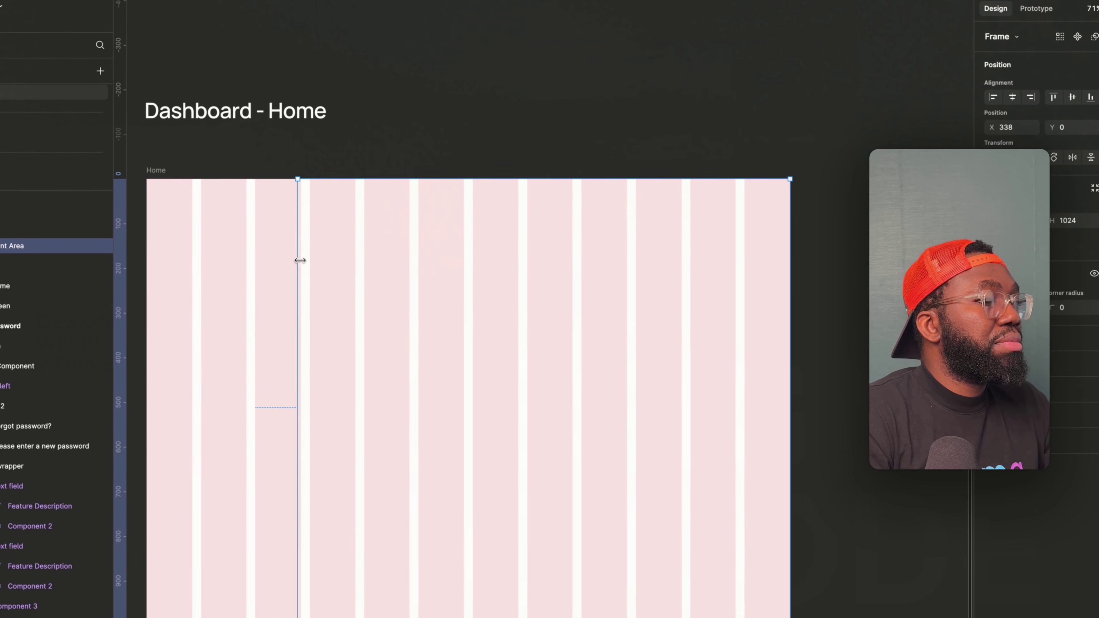
click(224, 264)
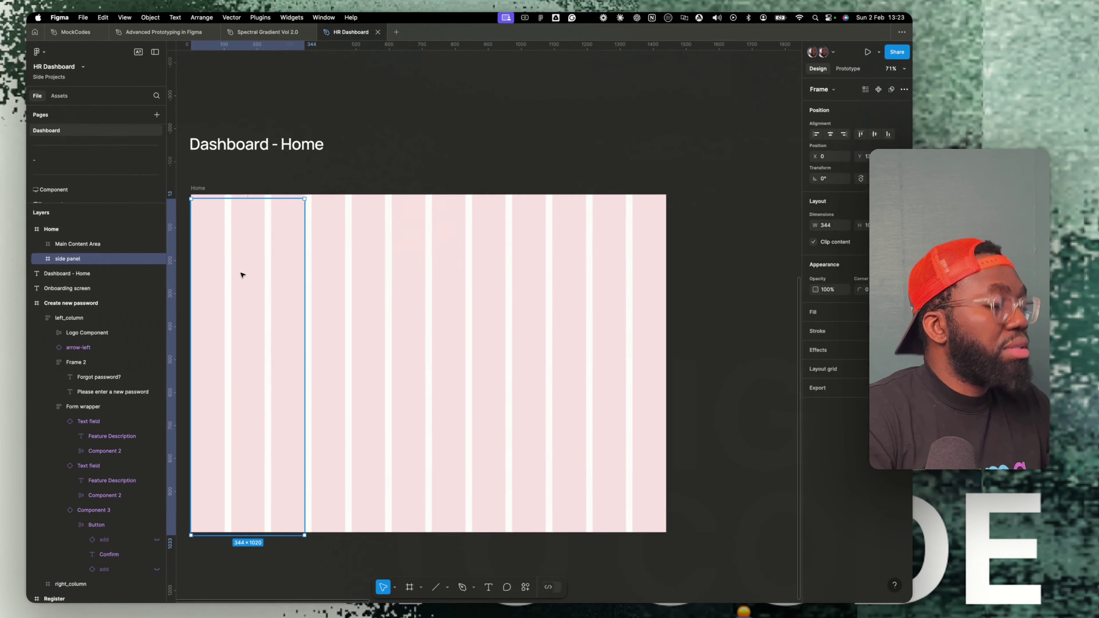
click(326, 203)
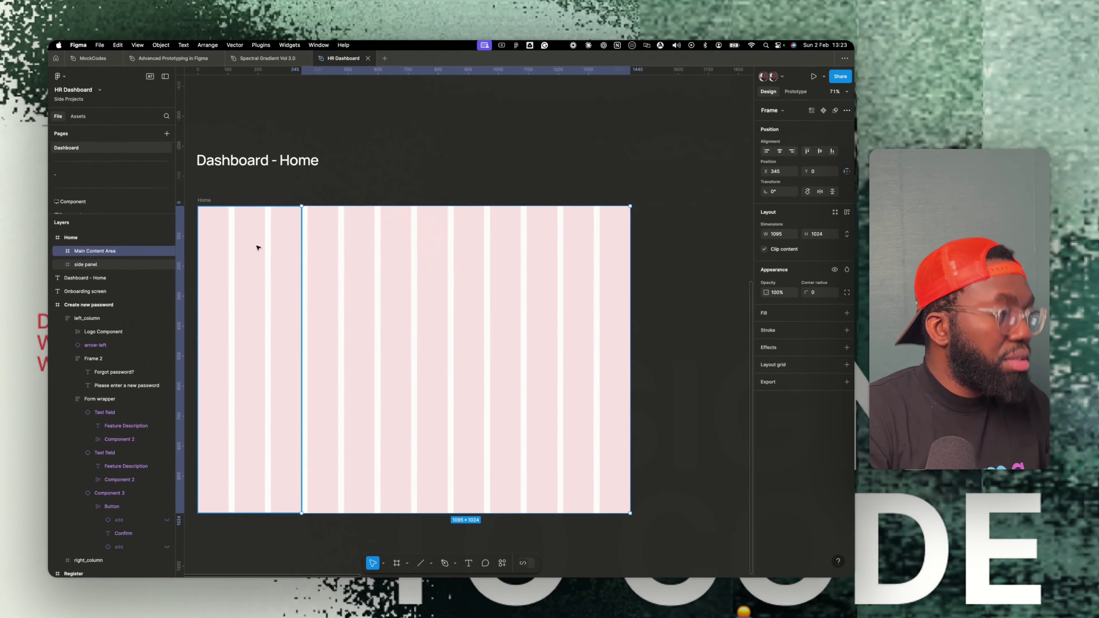
click(316, 246)
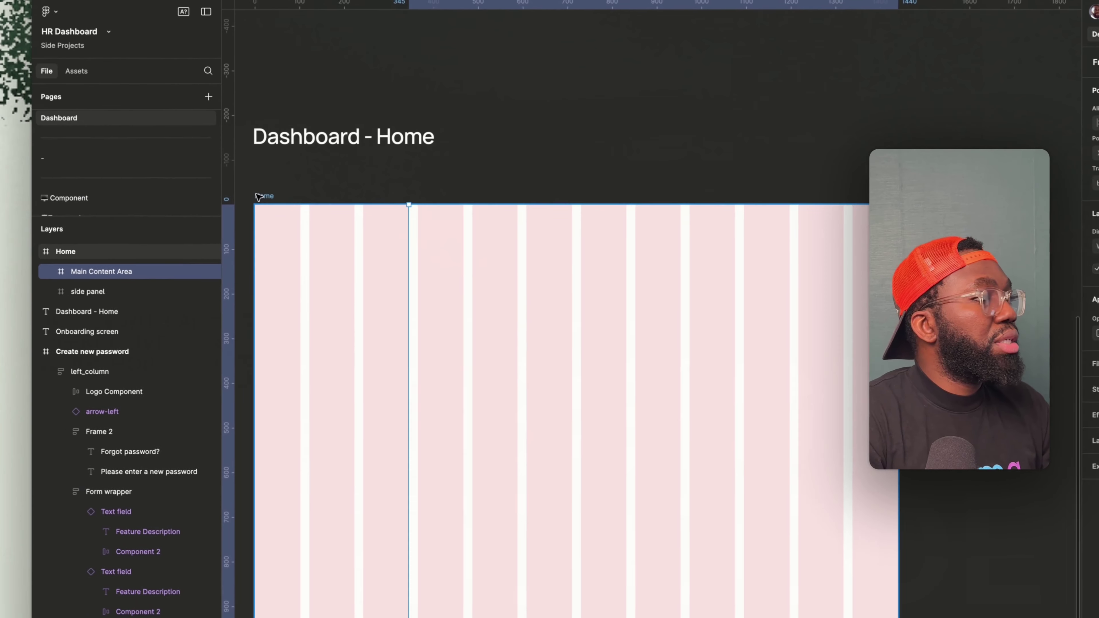
Hide the Home frame's column grid and give the Main Content Area an off-white F9F9F9 fill.
click(260, 197)
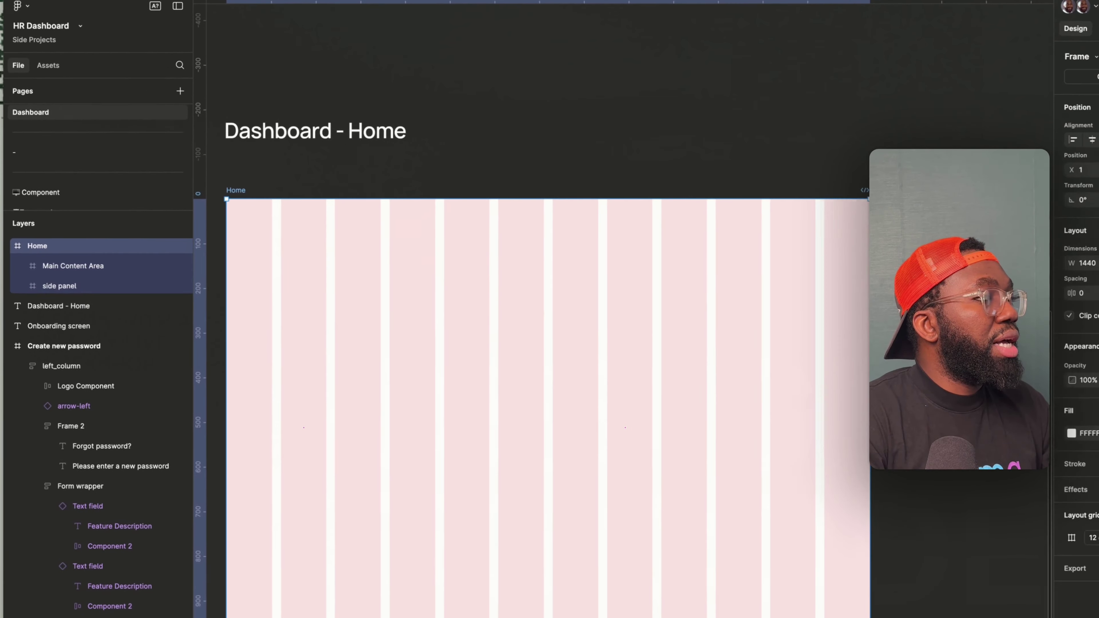
click(830, 434)
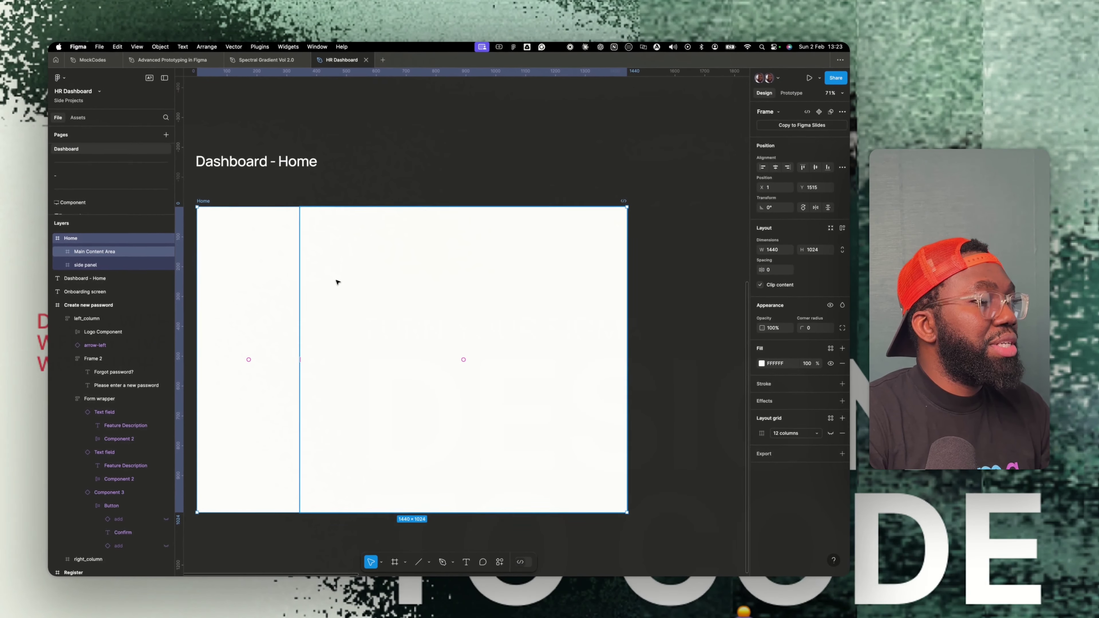
click(430, 302)
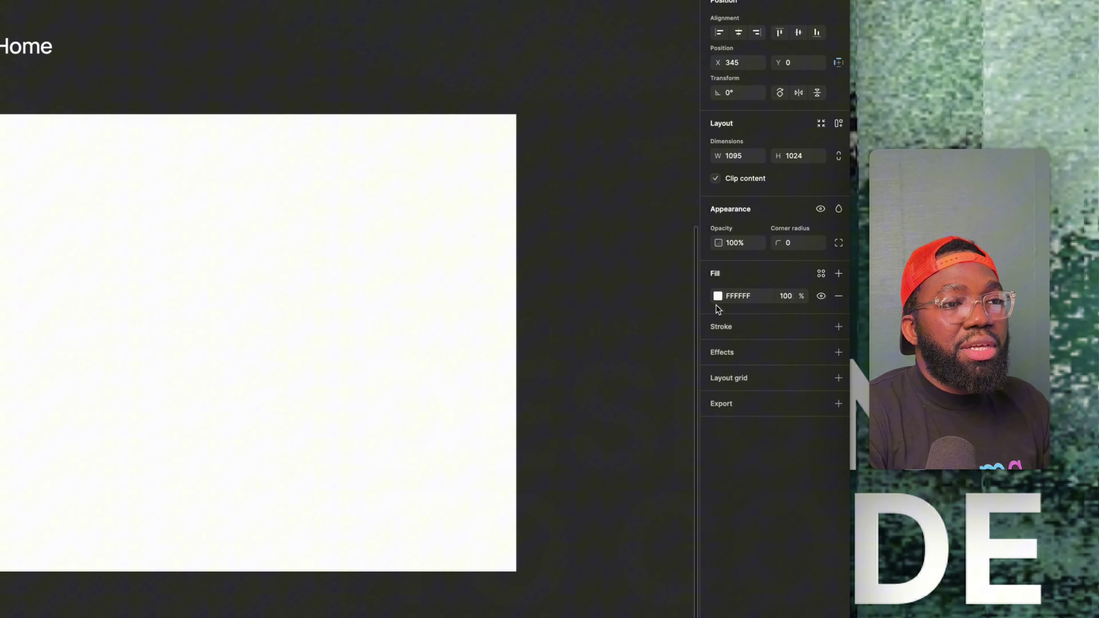
click(717, 296)
drag(588, 376, 549, 350)
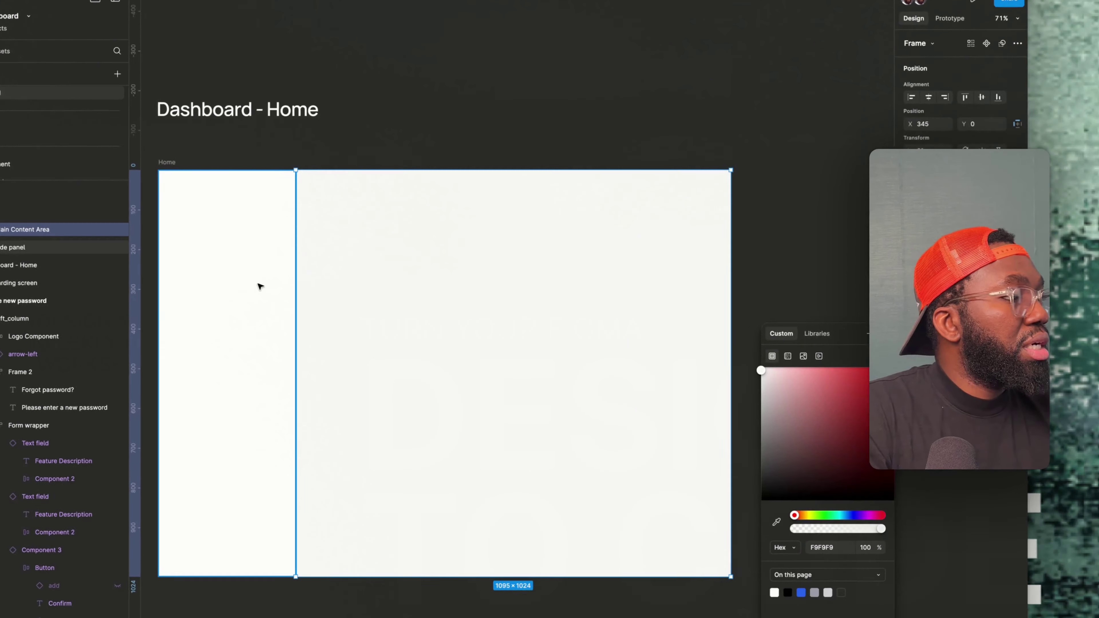
Apply auto layout to the side panel frame.
click(273, 294)
scroll(241, 291, left, 5)
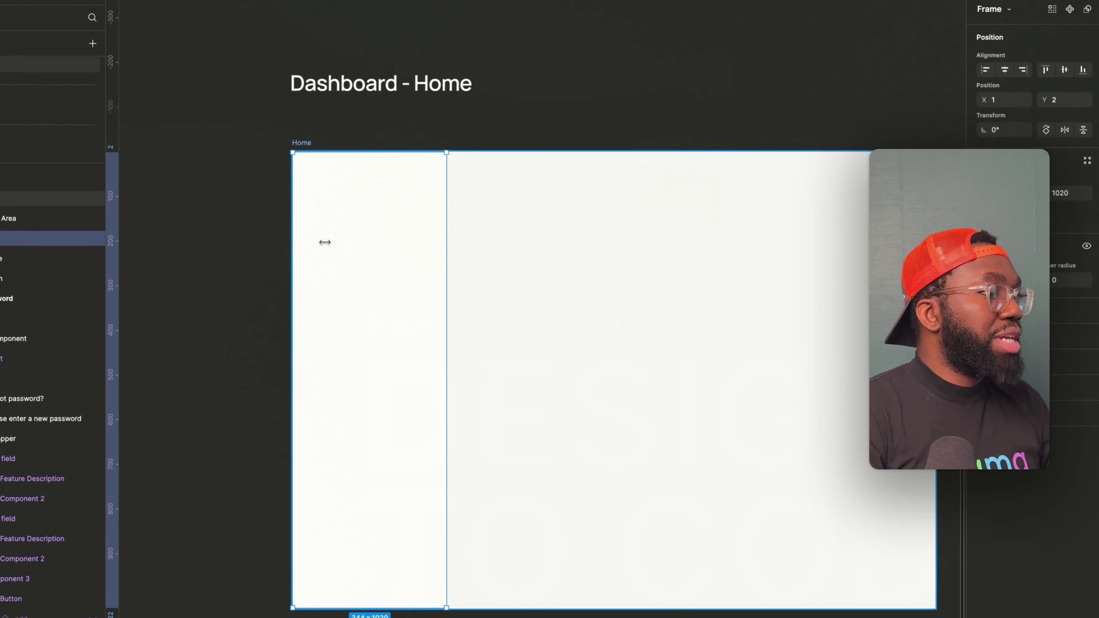
scroll(327, 240, up, 3)
scroll(363, 255, up, 2)
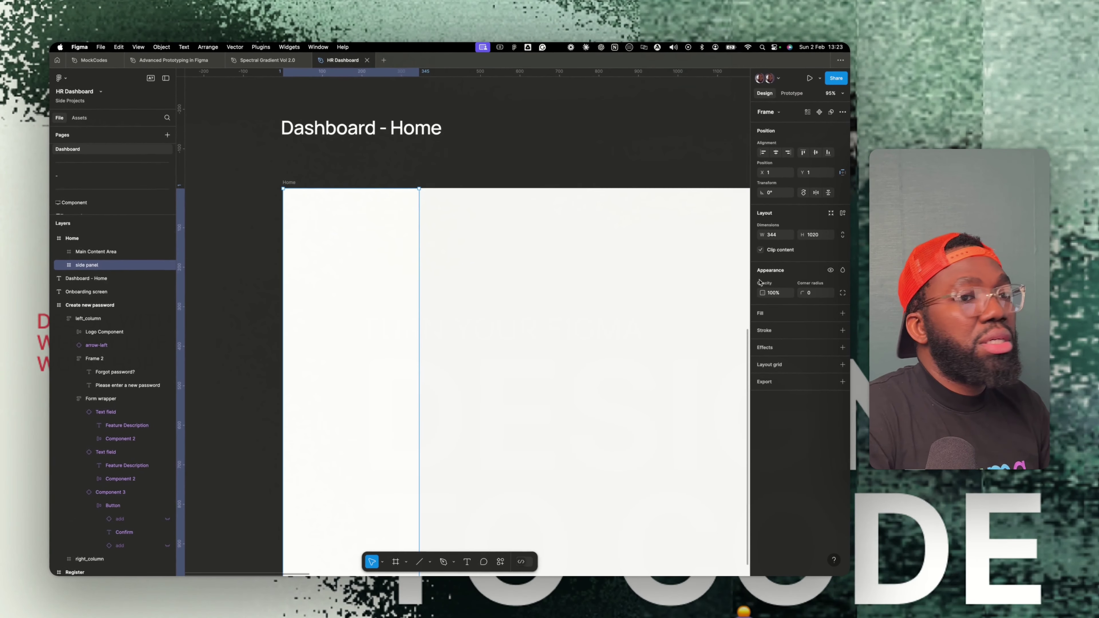
key(shift+a)
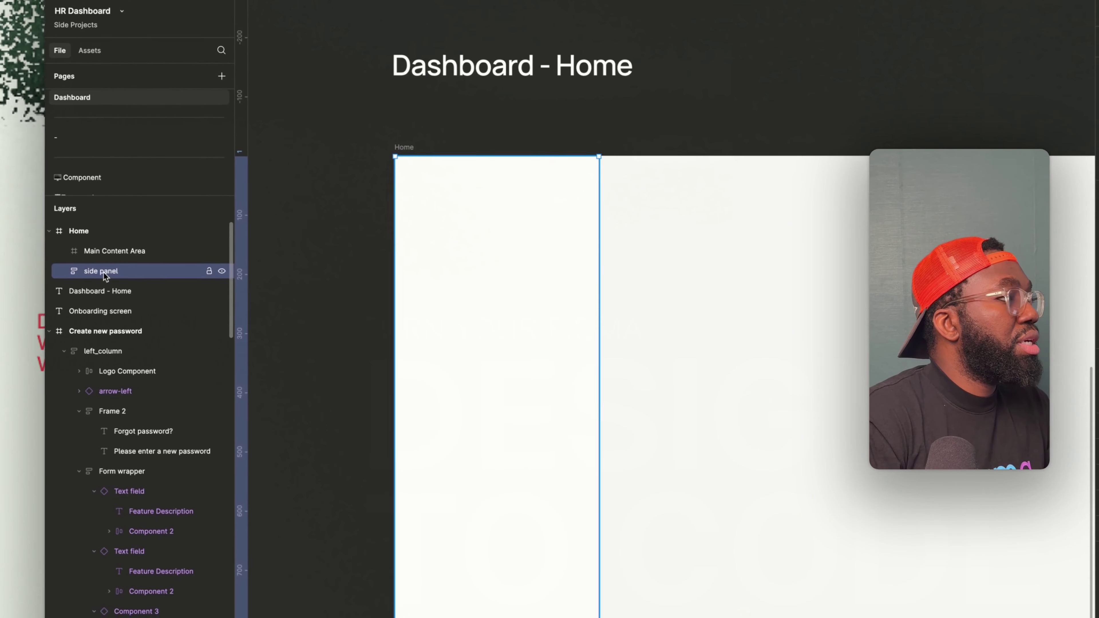
Rename the side panel frame to "Nav Panel" and set its horizontal and vertical padding to 24.
double_click(104, 273)
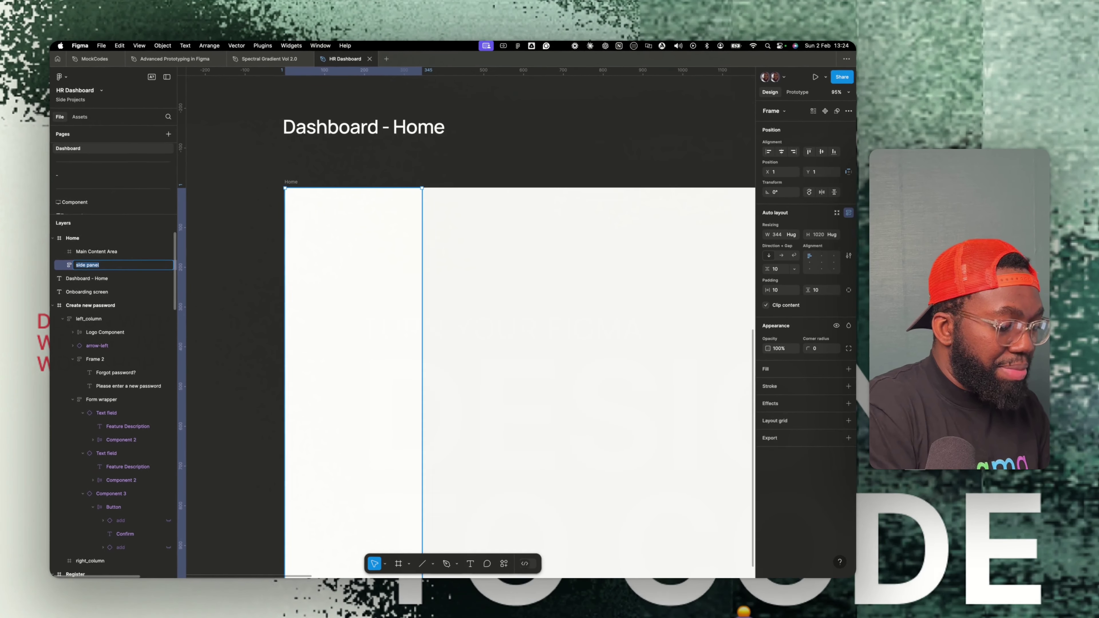
text(nAV)
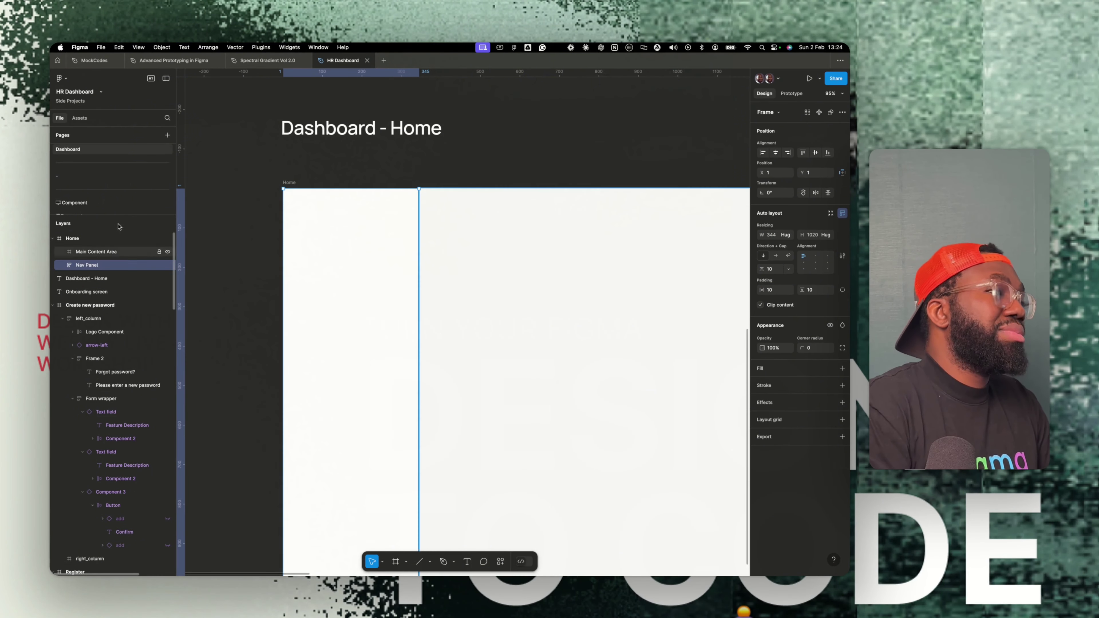
click(779, 290)
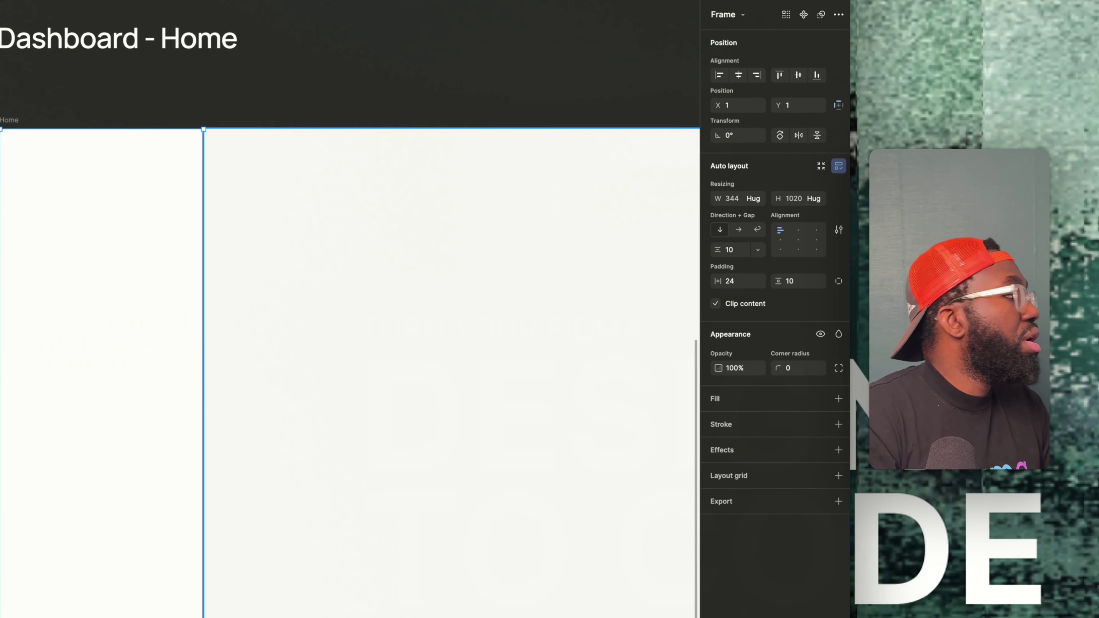
click(785, 282)
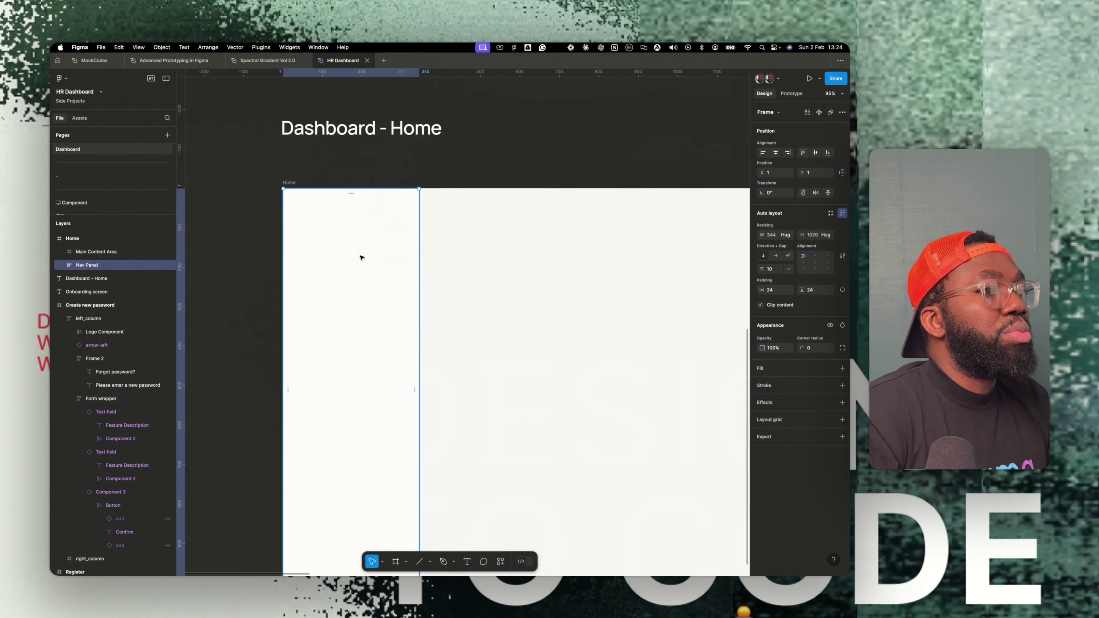
Copy the HR Dash Logo Component from the Login screen and paste it into the Nav Panel.
scroll(362, 258, down, 5)
scroll(363, 263, up, 10)
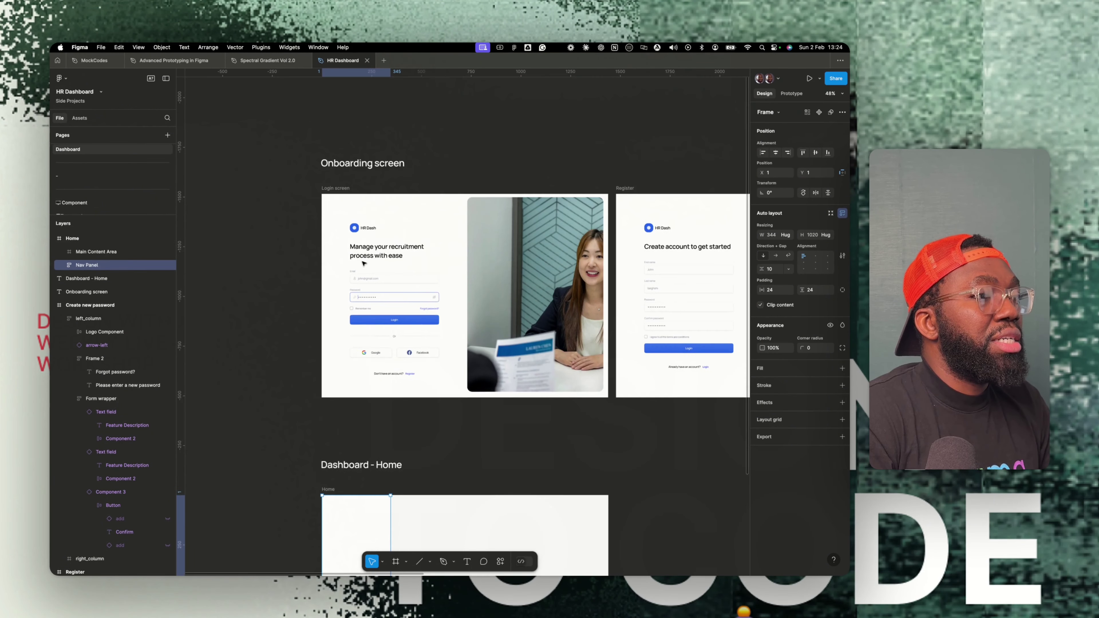
super+click(370, 251)
click(367, 229)
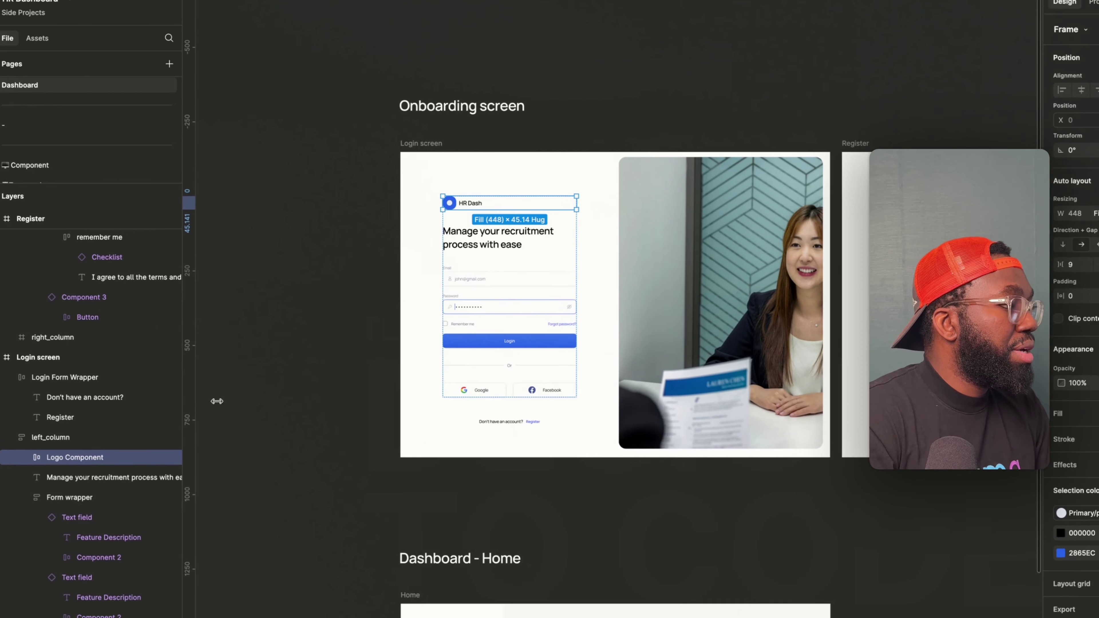
scroll(537, 341, down, 10)
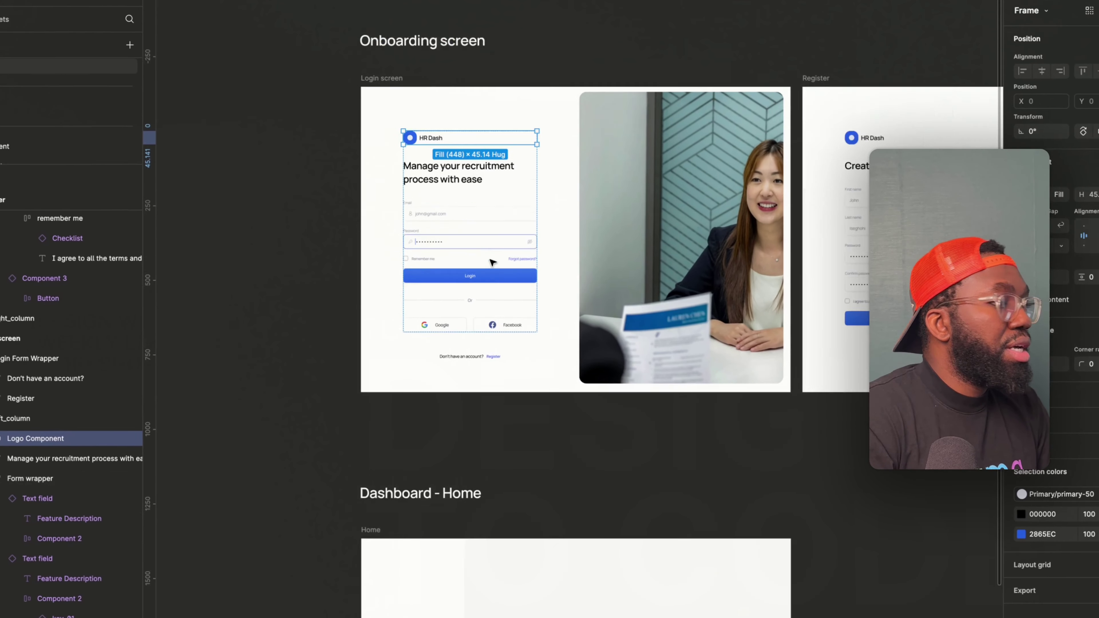
click(359, 155)
scroll(334, 105, up, 2)
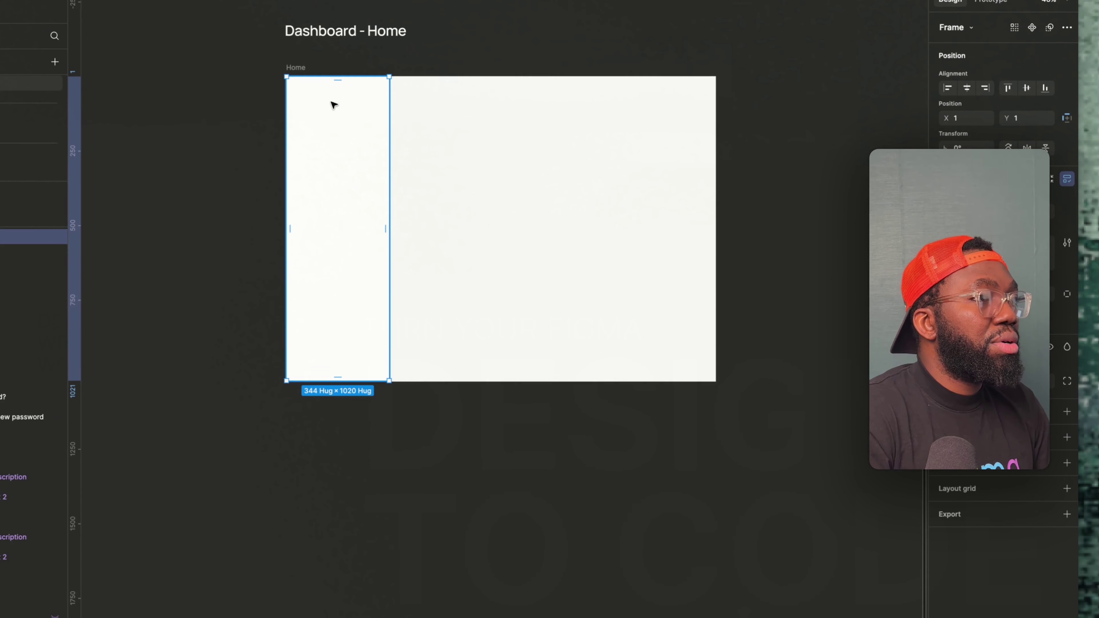
key(super+v)
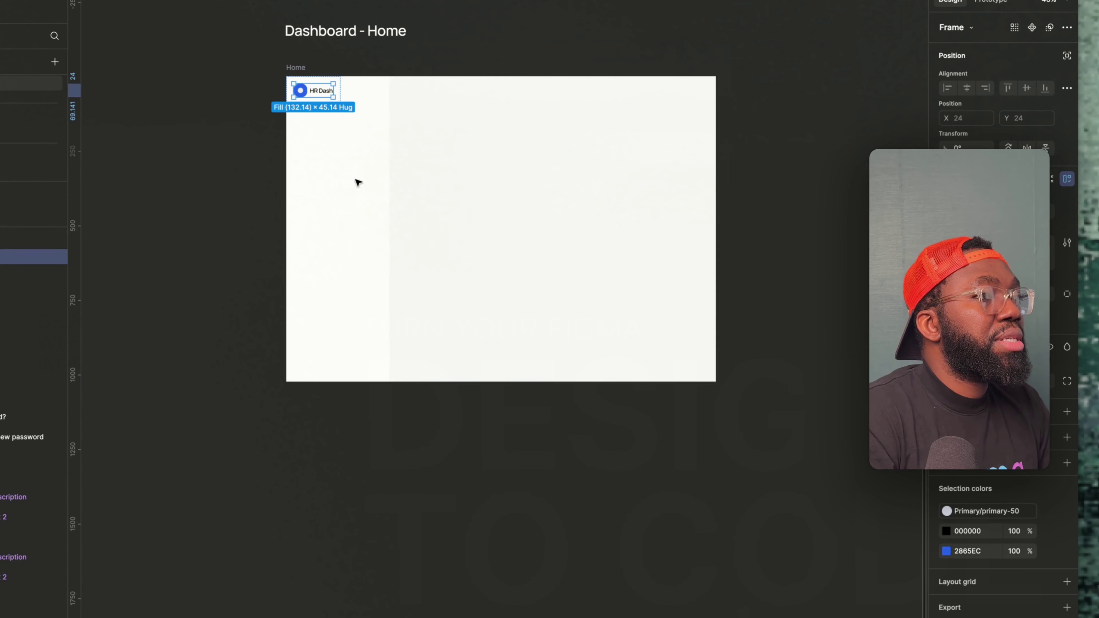
key(Escape)
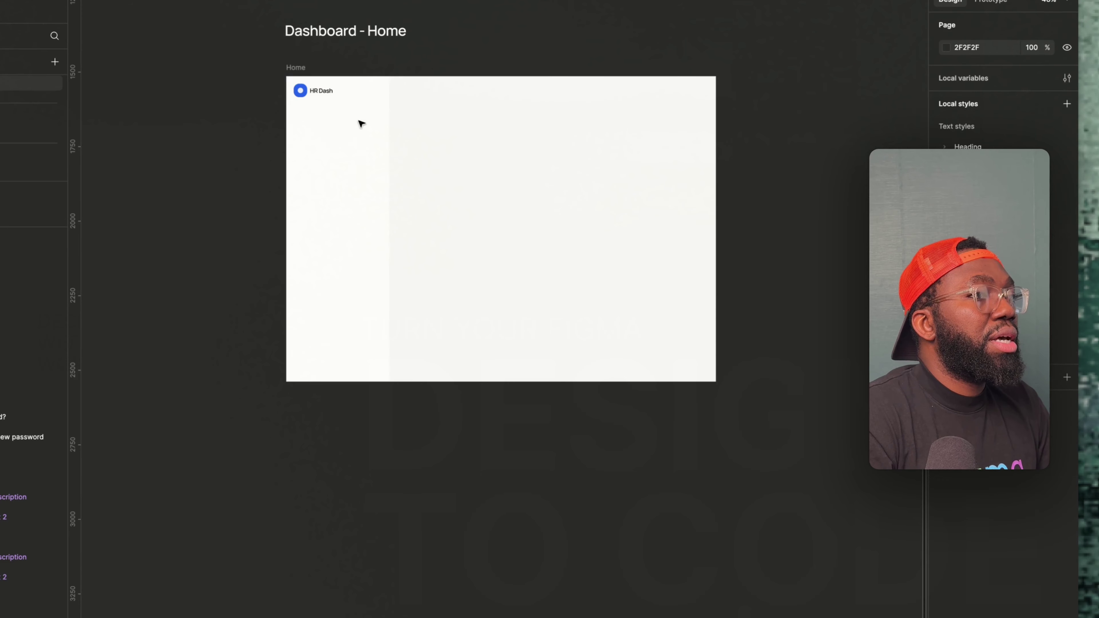
Set the Nav Panel's width to 260.
click(393, 129)
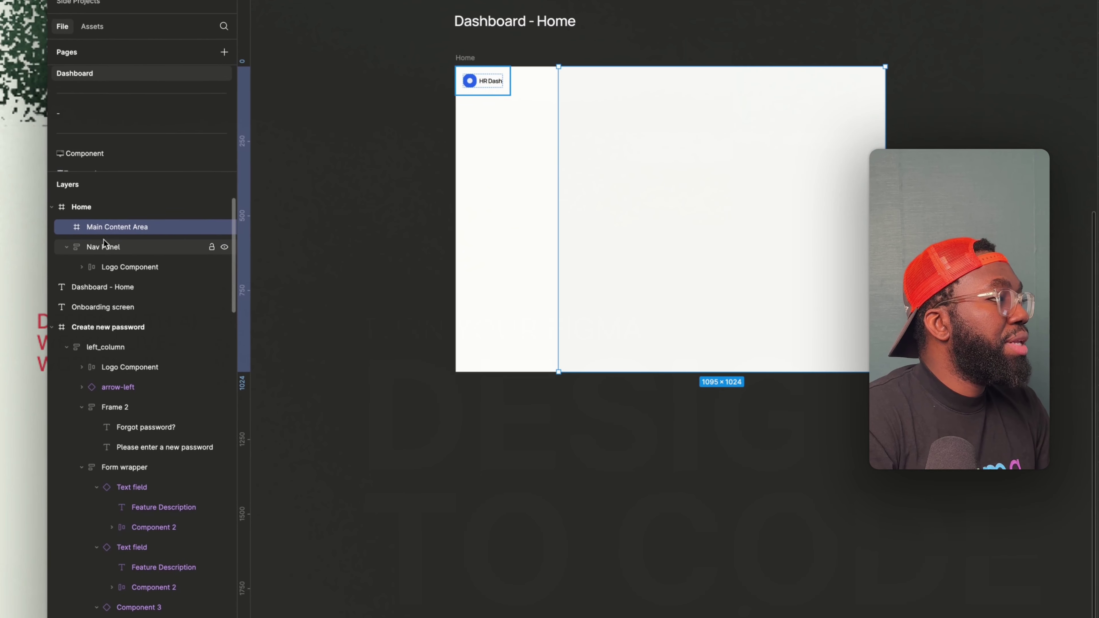
click(110, 252)
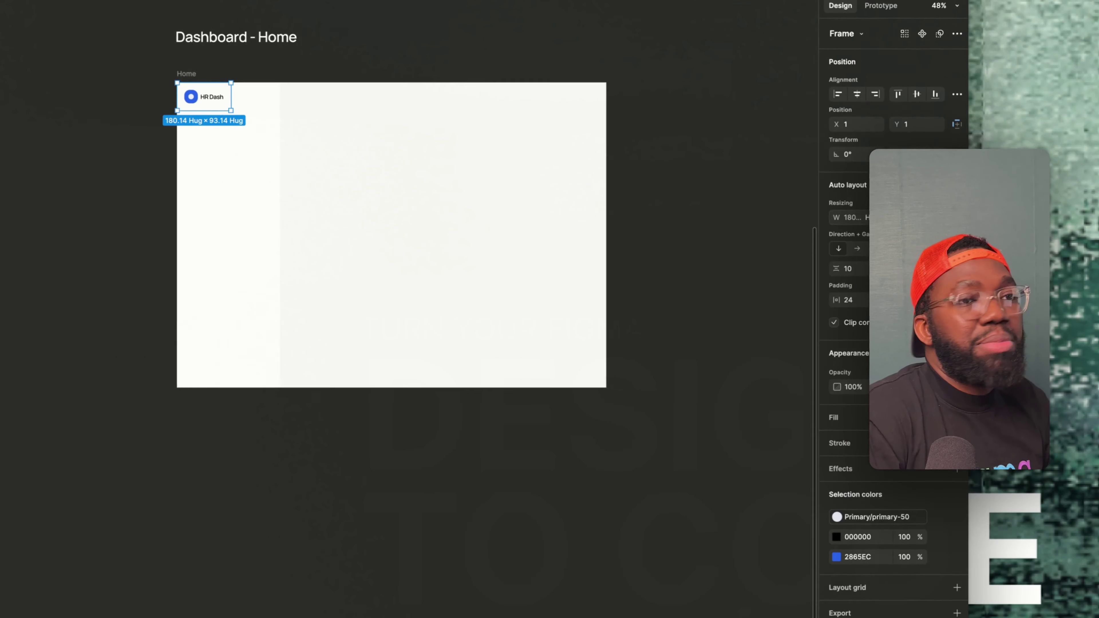
click(772, 228)
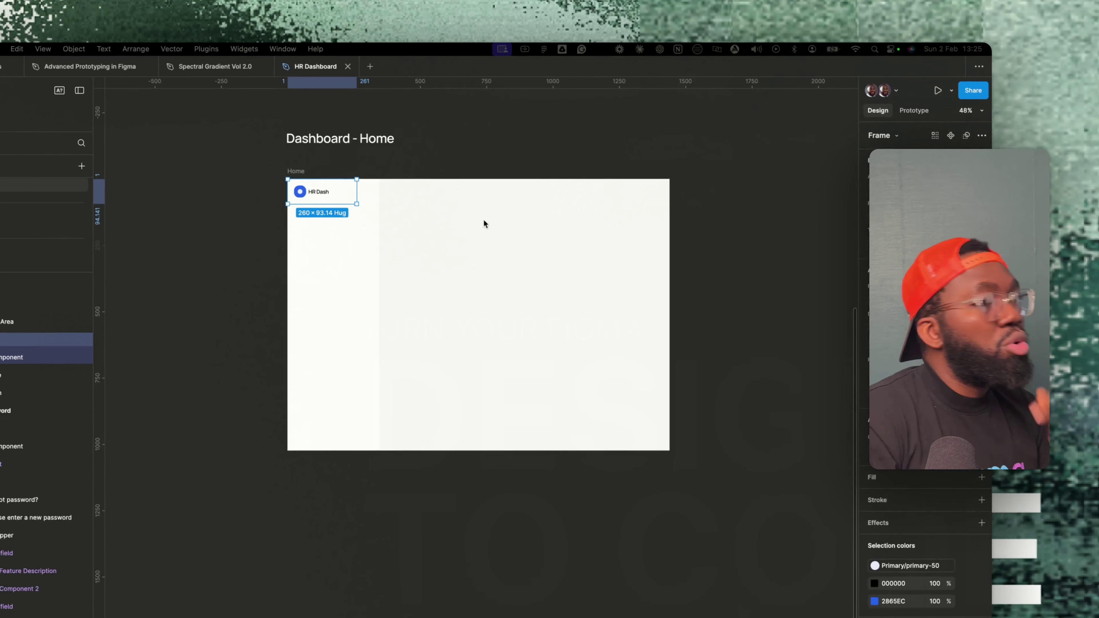
Set the Main Content Area's width to 1180 and move it flush against the Nav Panel within the Home frame.
click(414, 221)
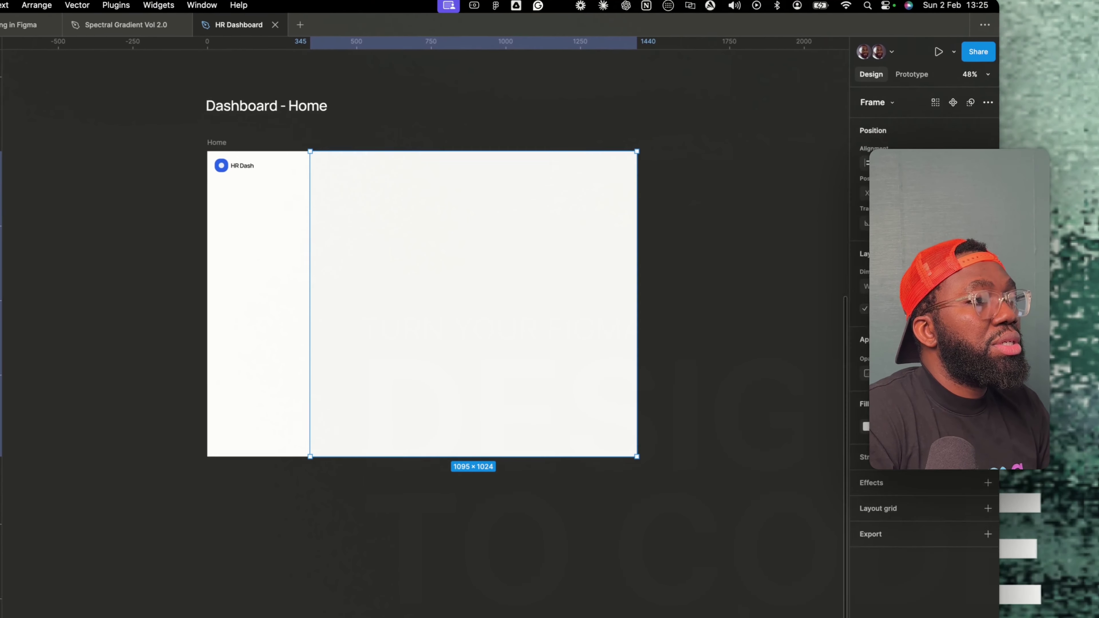
click(962, 414)
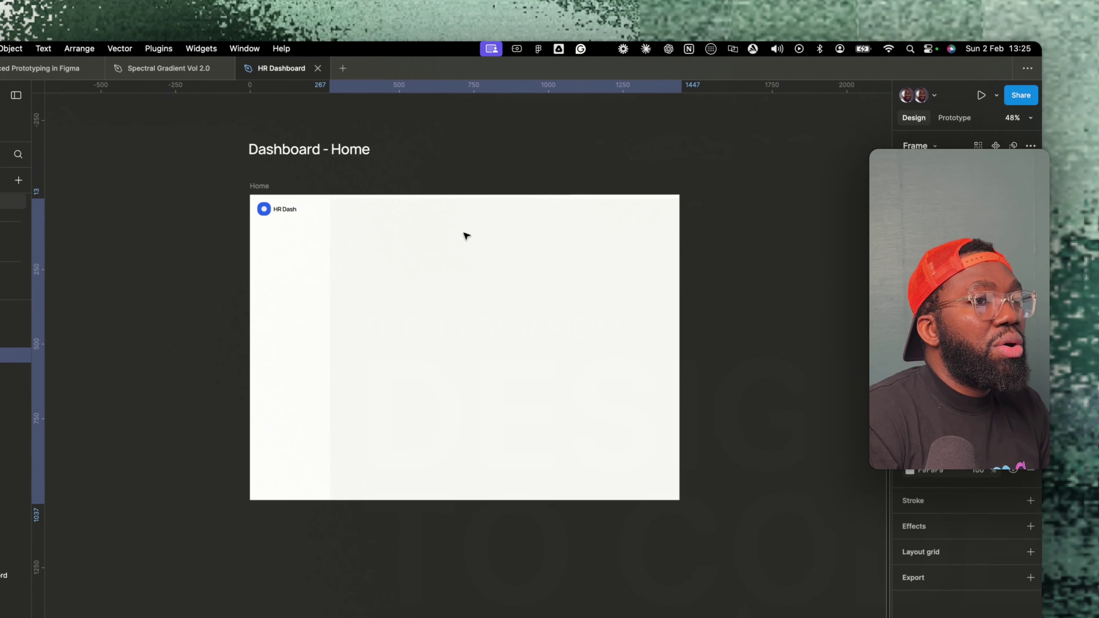
drag(455, 171, 446, 170)
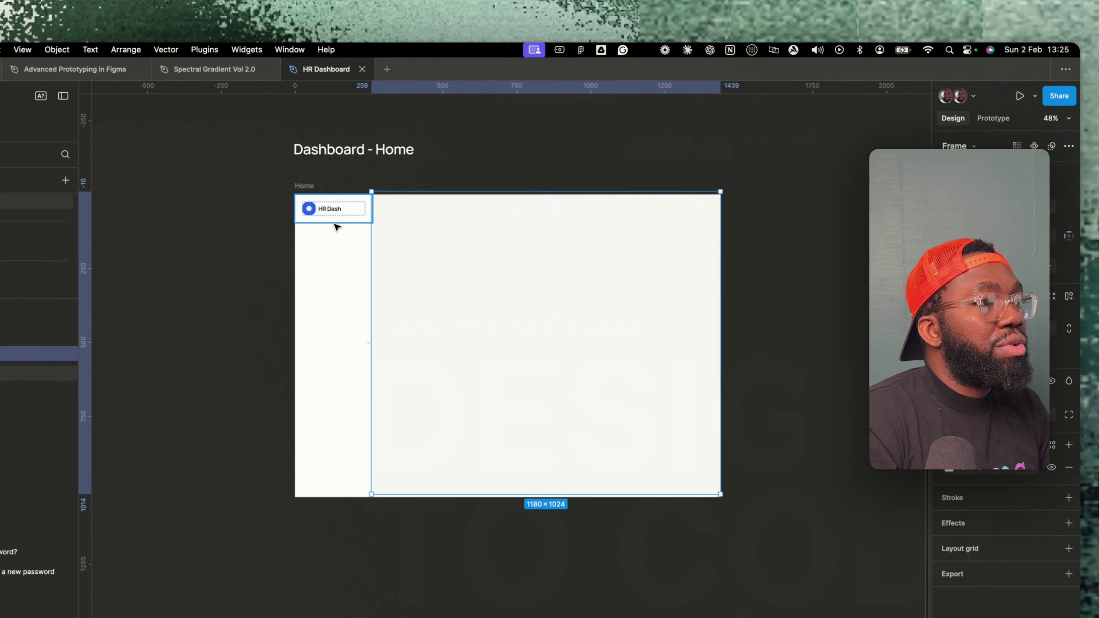
Apply horizontal auto layout with a gap of 0 to the Home frame holding the Nav Panel and Main Content Area.
click(350, 161)
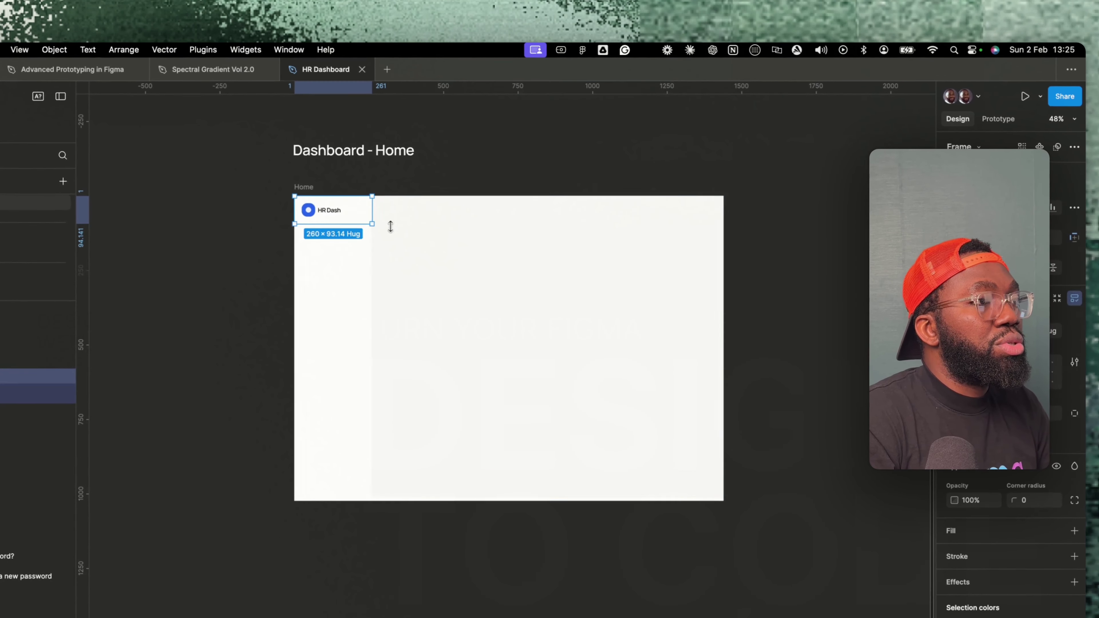
click(308, 187)
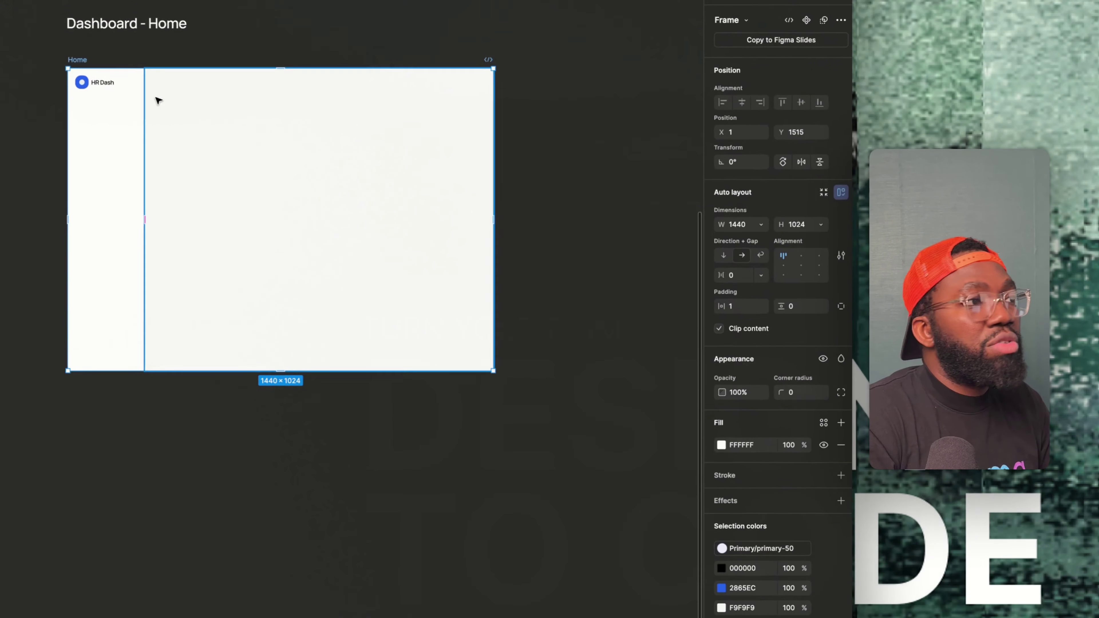
click(361, 99)
click(448, 161)
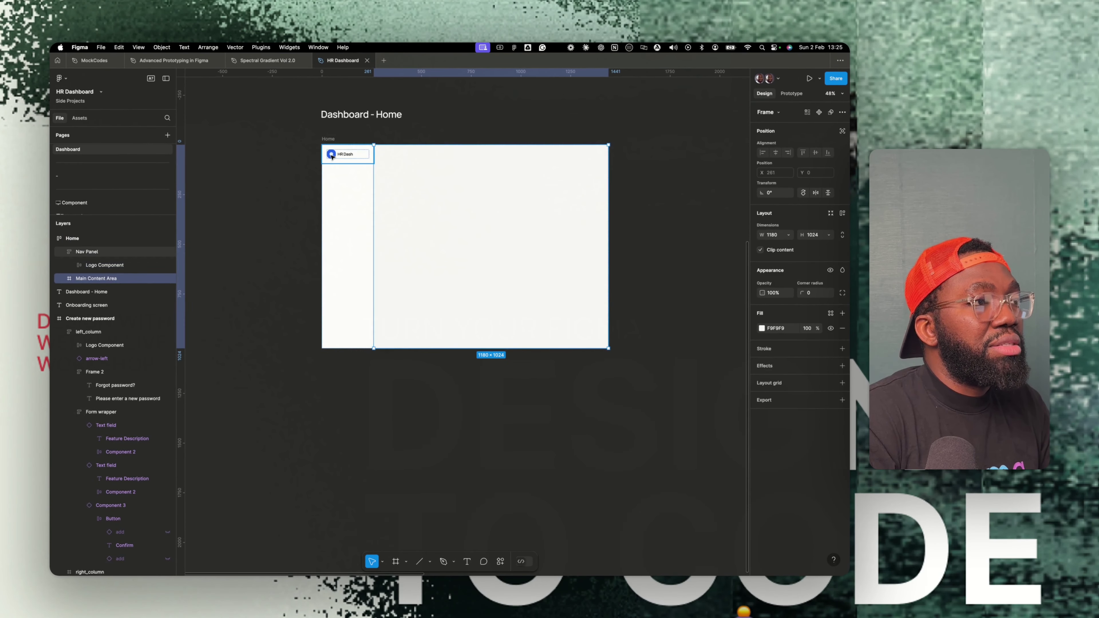
click(355, 153)
scroll(358, 161, up, 5)
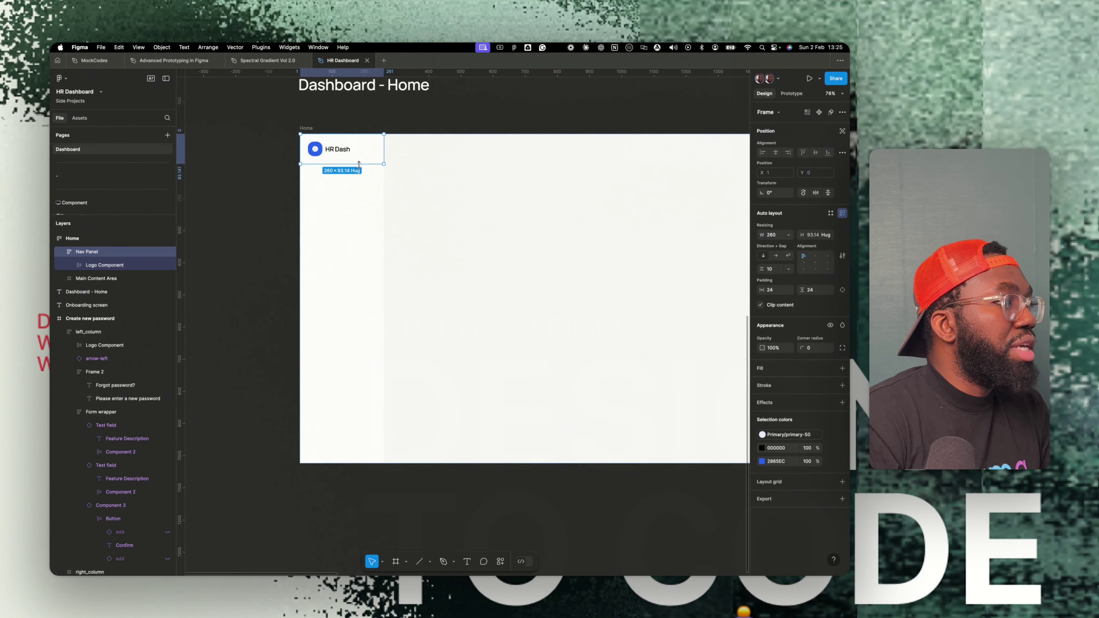
scroll(358, 165, up, 4)
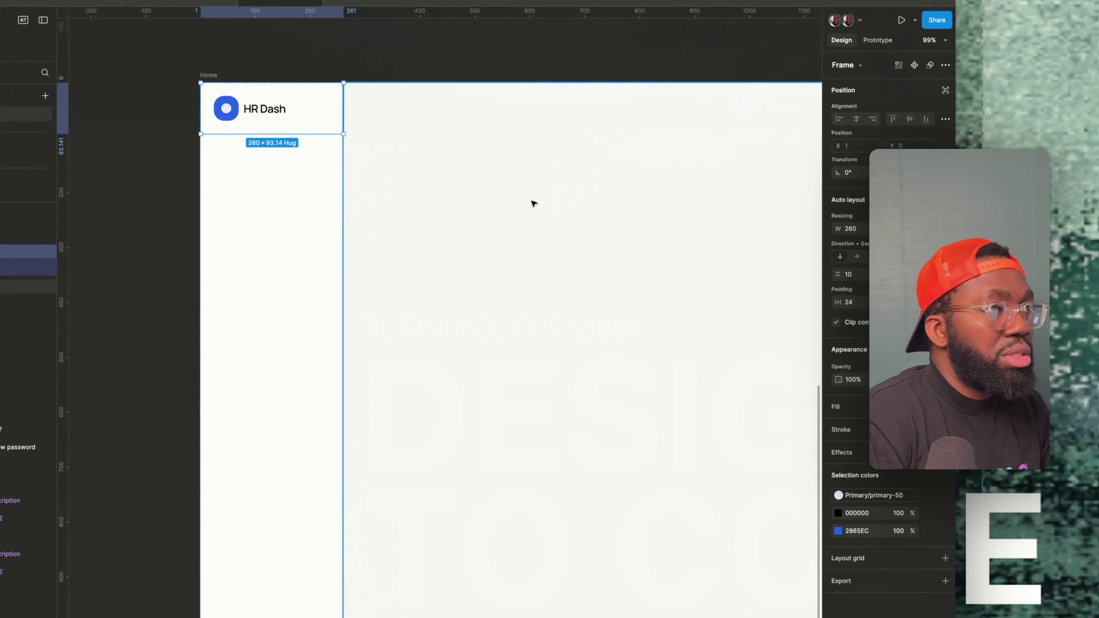
Replace the Main Content Area's fill with the neutral-50 library color.
click(532, 217)
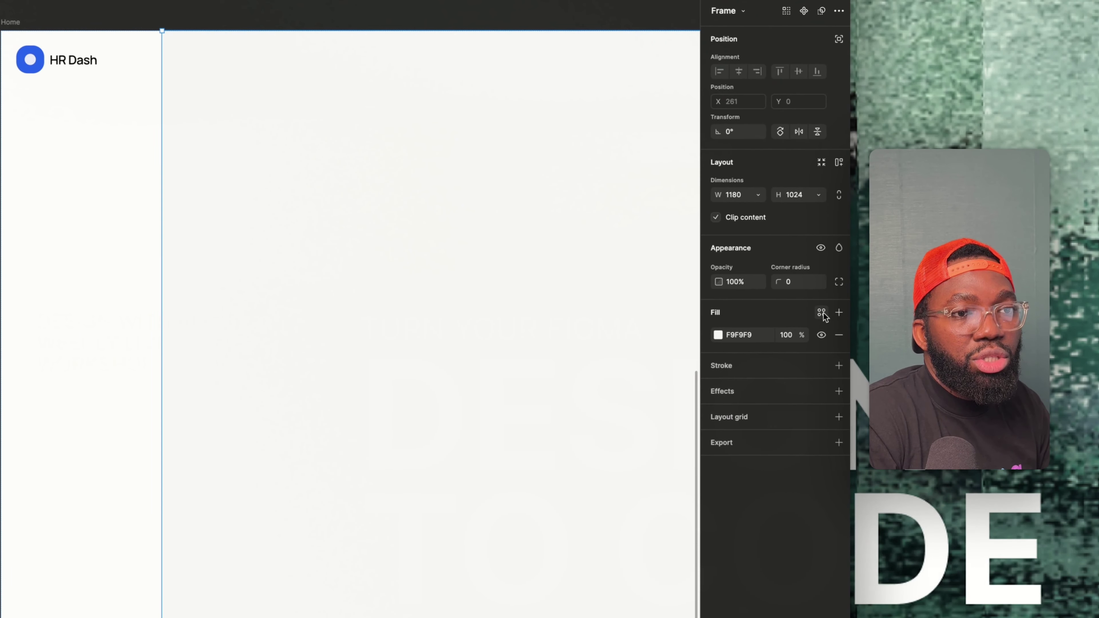
click(822, 311)
text(neutra)
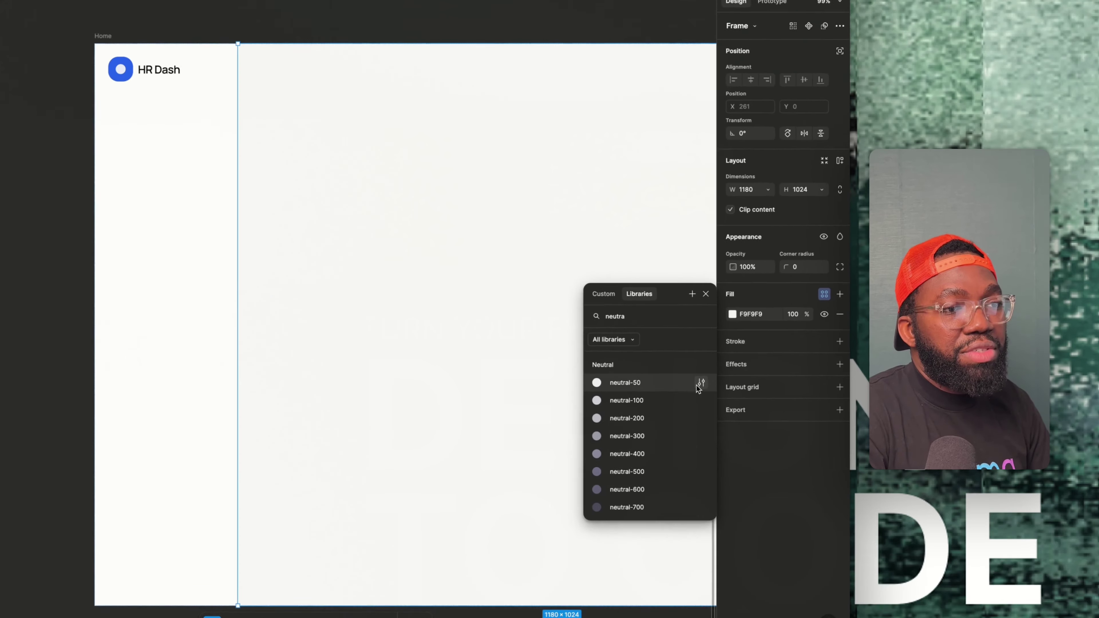
click(682, 379)
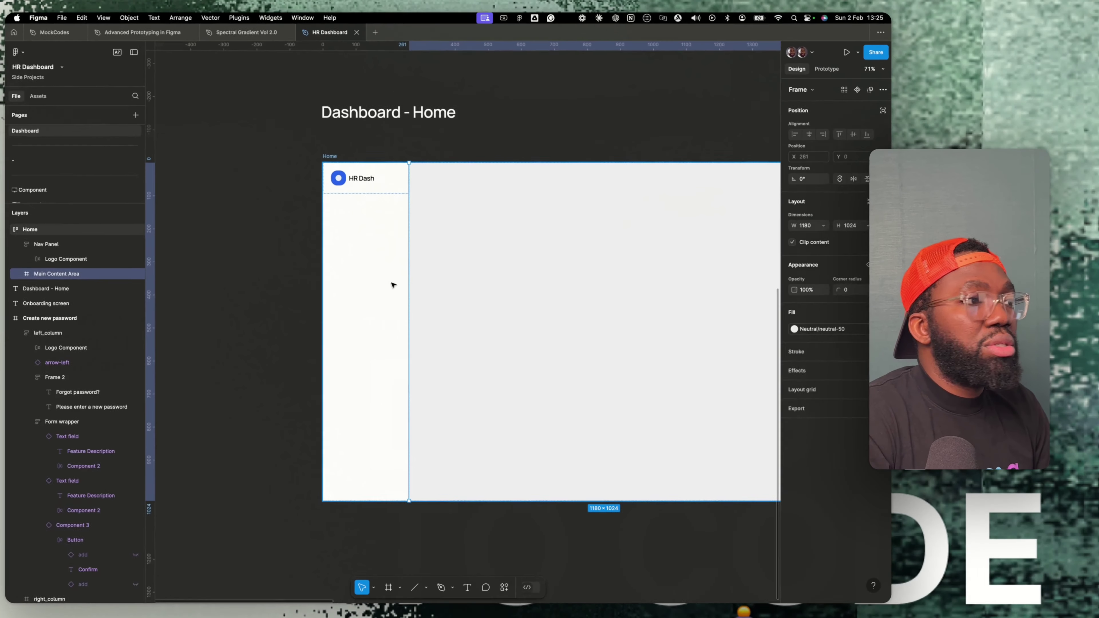
Apply the White library color to the Home frame's fill.
key(Escape)
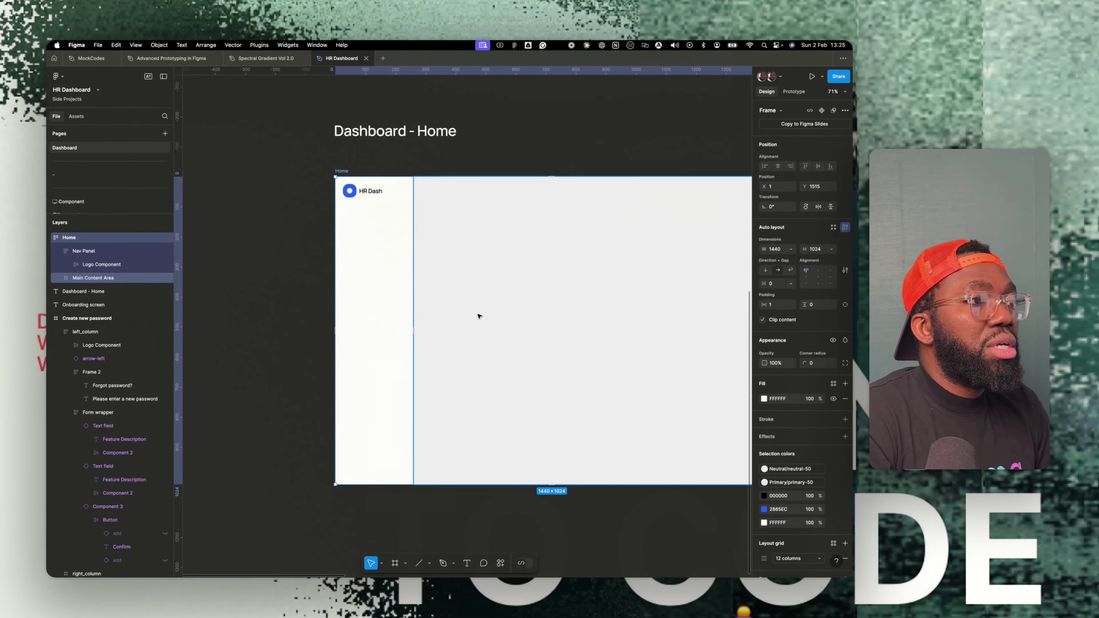
click(833, 384)
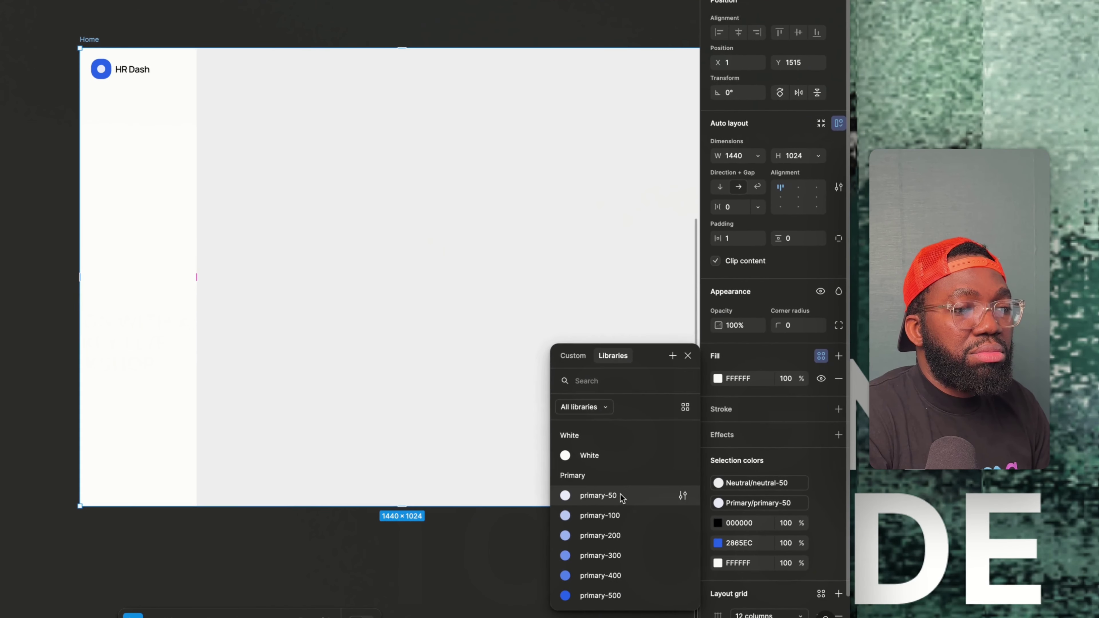
scroll(621, 493, up, 5)
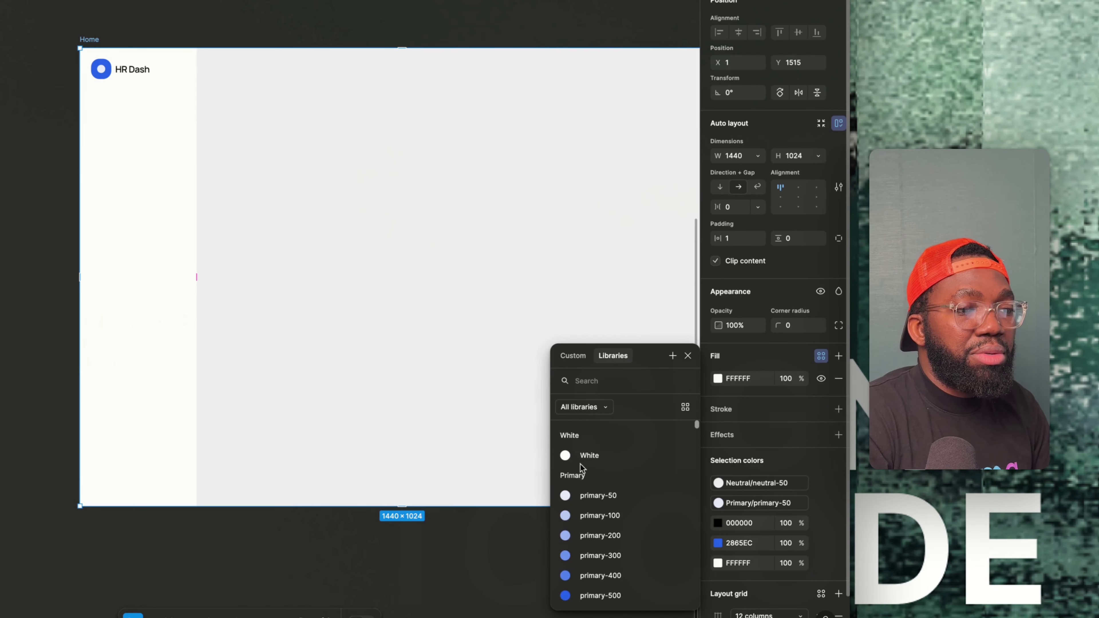
click(597, 456)
Set the Nav Panel's vertical resizing to Fill container, keeping its width fixed at 260.
click(139, 68)
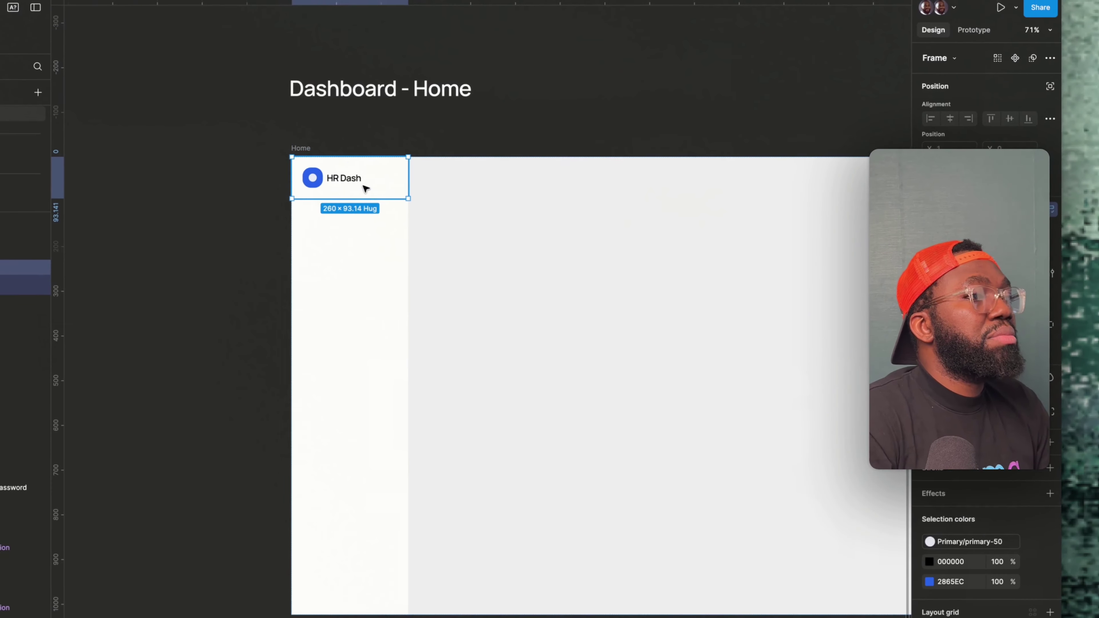
scroll(399, 207, up, 5)
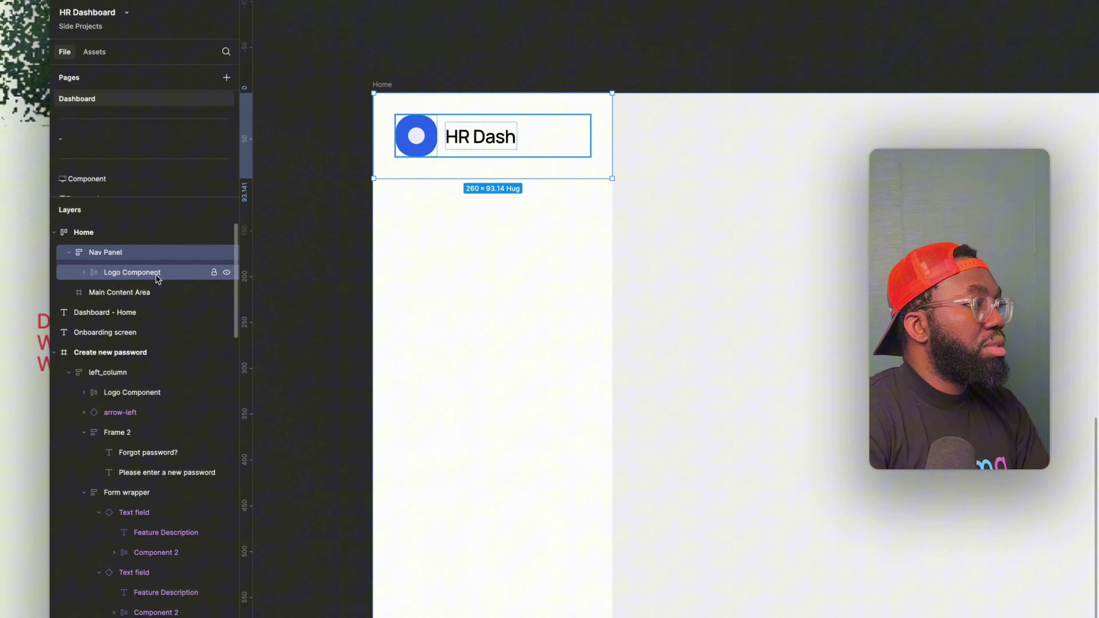
click(156, 274)
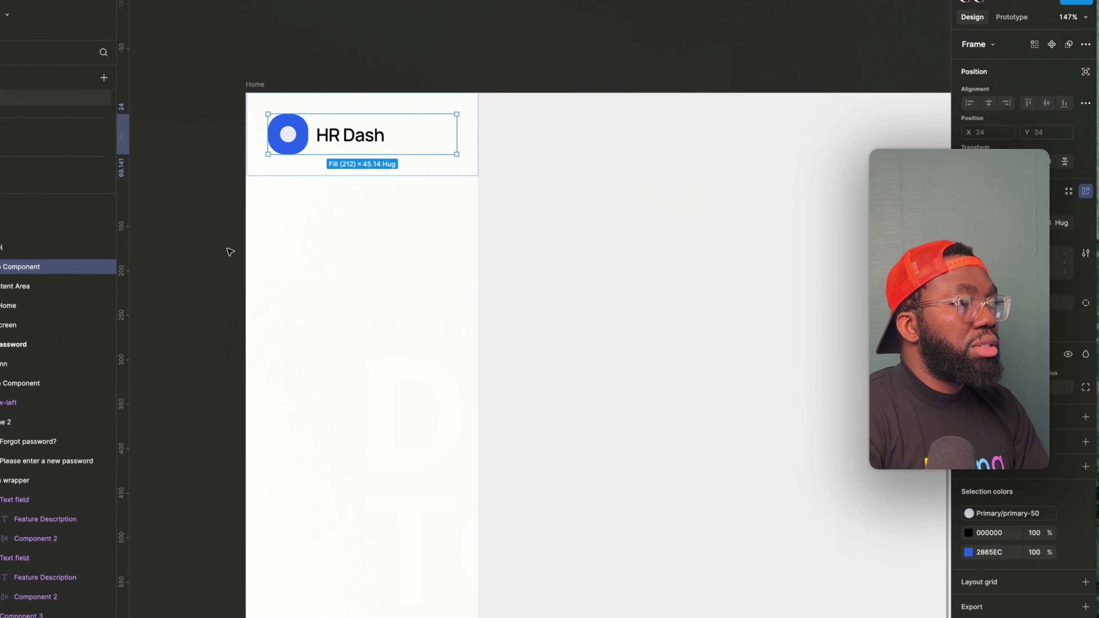
click(91, 253)
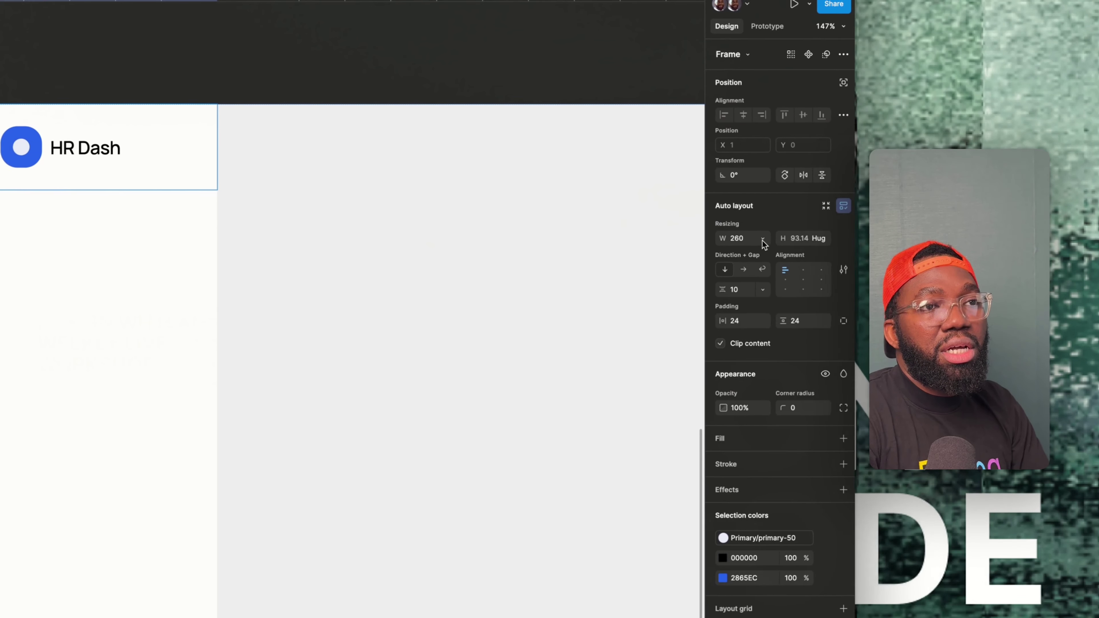
click(740, 238)
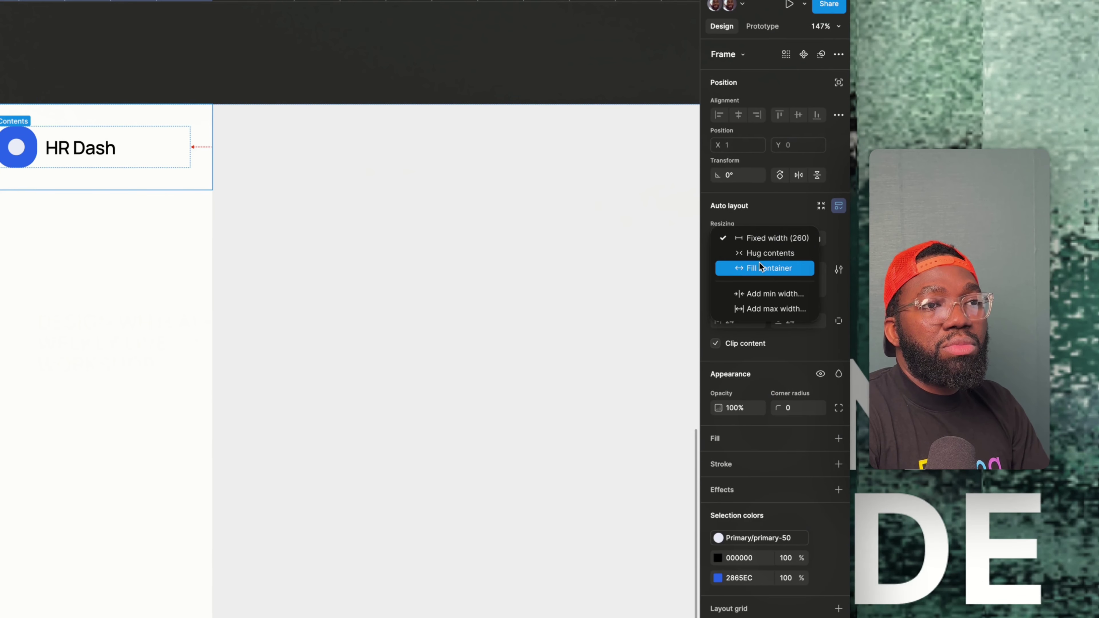
click(758, 220)
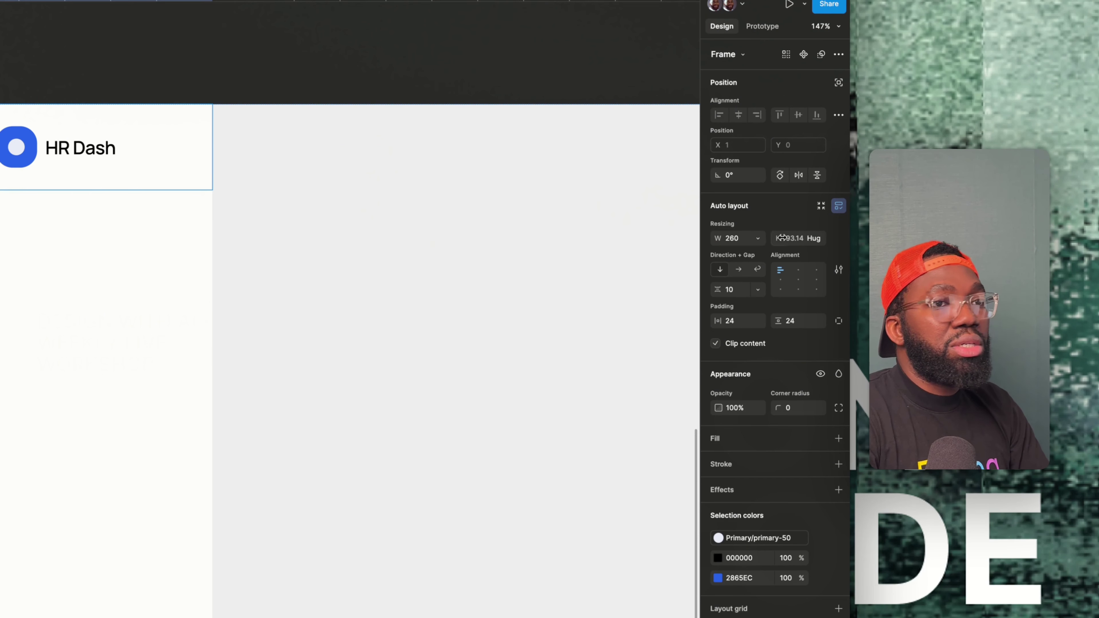
click(820, 239)
click(775, 253)
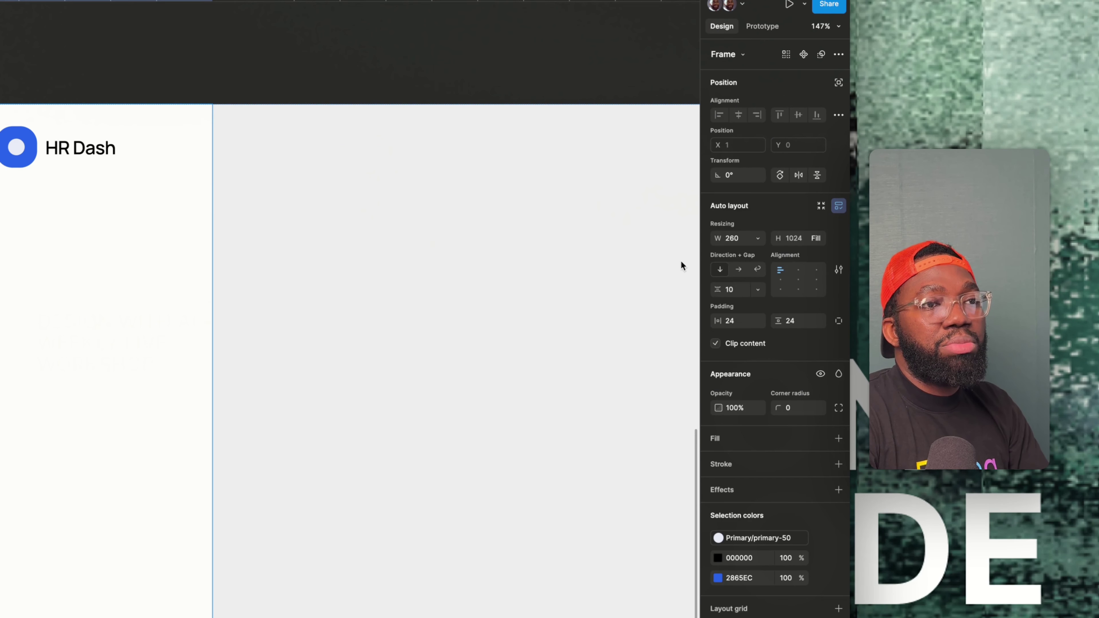
Rename the Logo Component layer inside the Nav Panel to "Header Content".
click(0, 285)
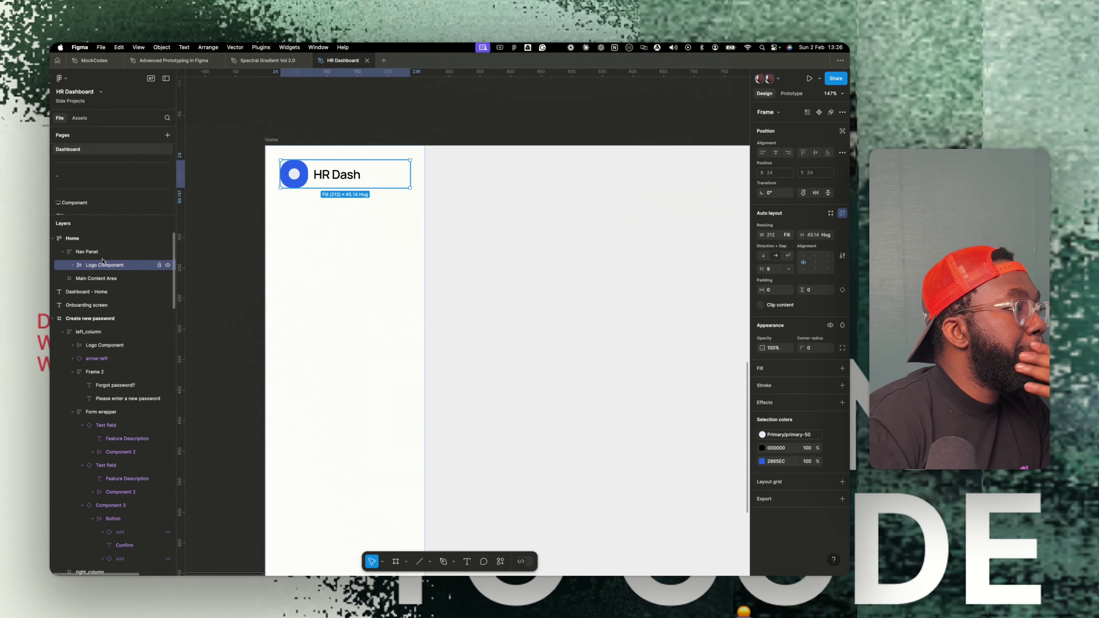
double_click(123, 264)
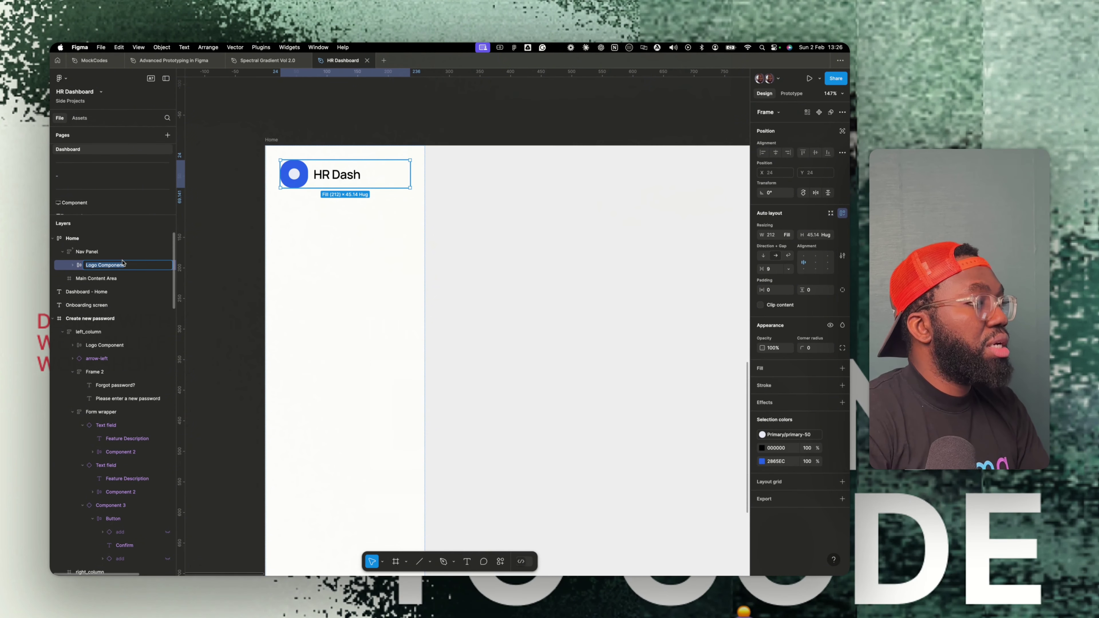
text(Header)
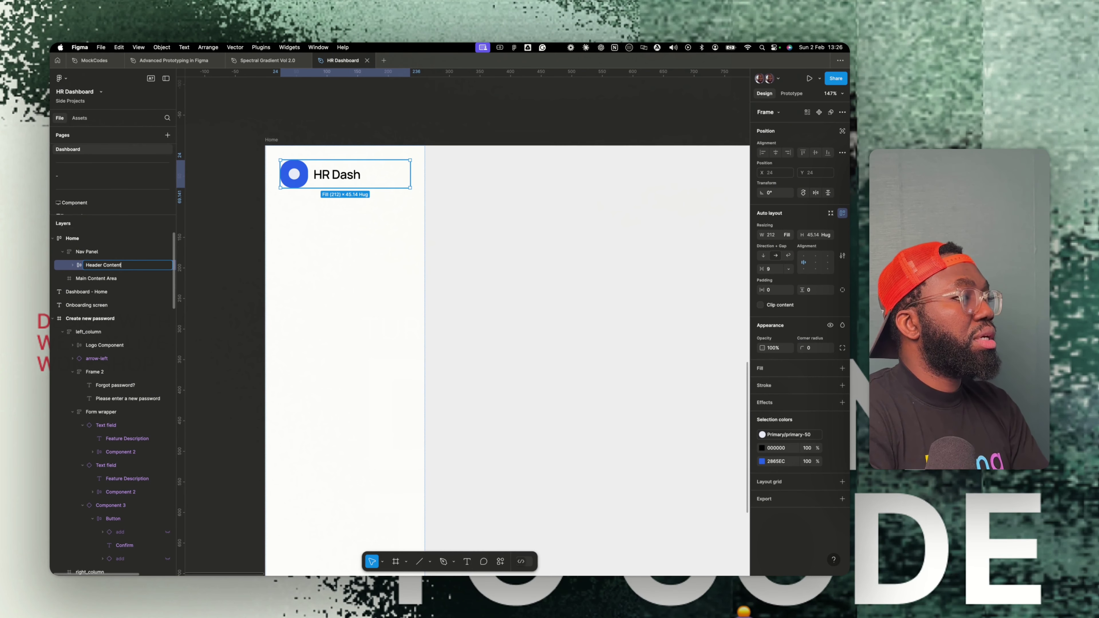
key(Return)
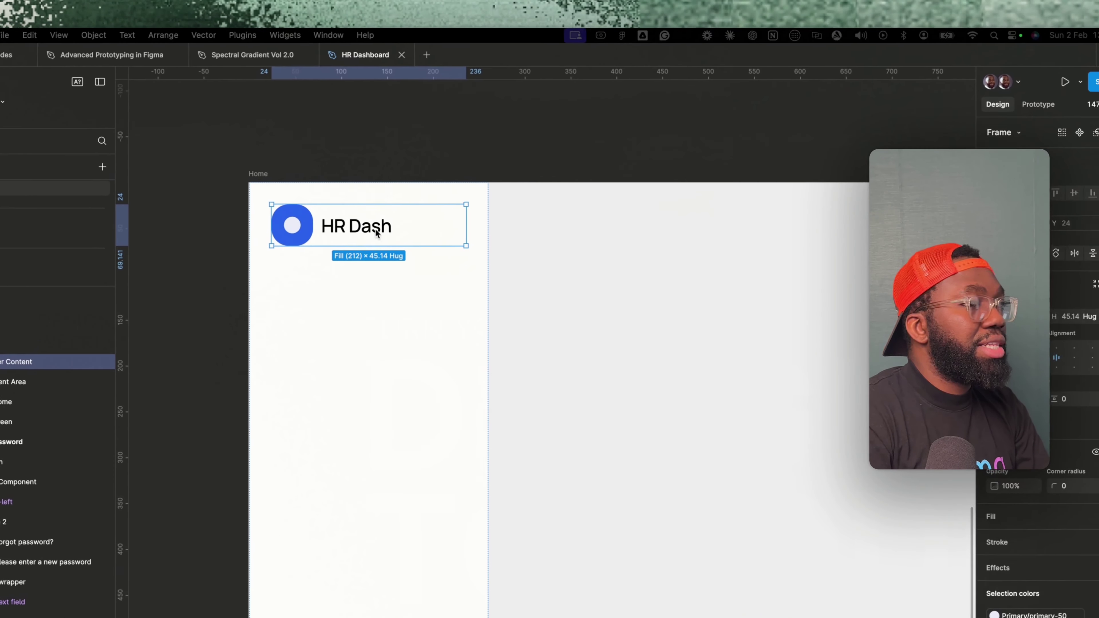
Paste the copied Navbar Collapse Icon after the HR Dash text inside Header Content.
double_click(561, 85)
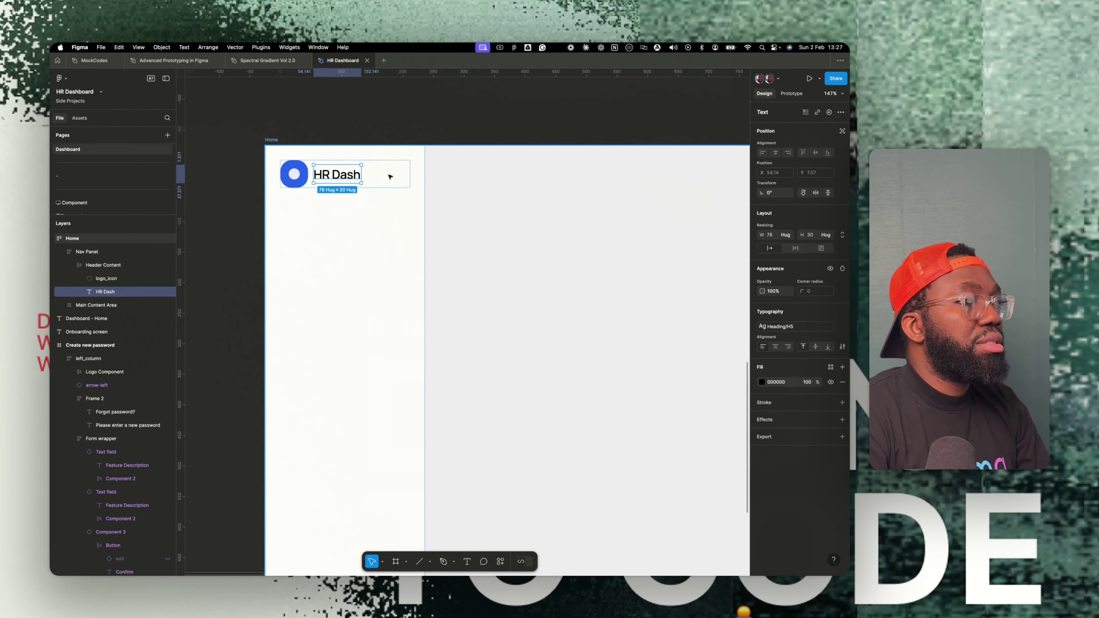
key(ctrl+v)
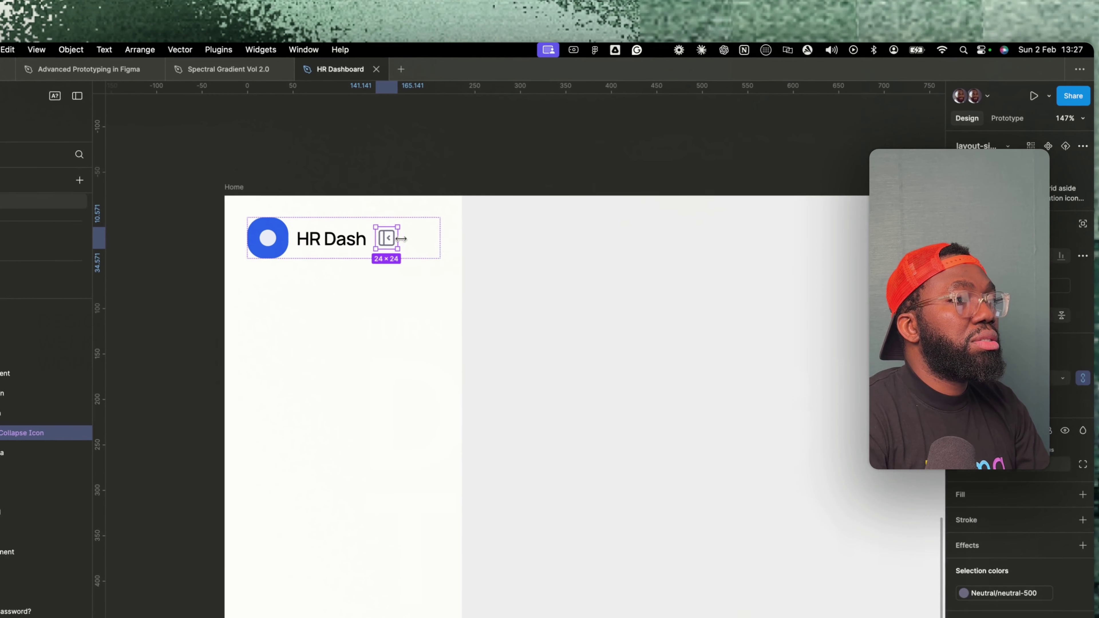
click(447, 245)
click(349, 245)
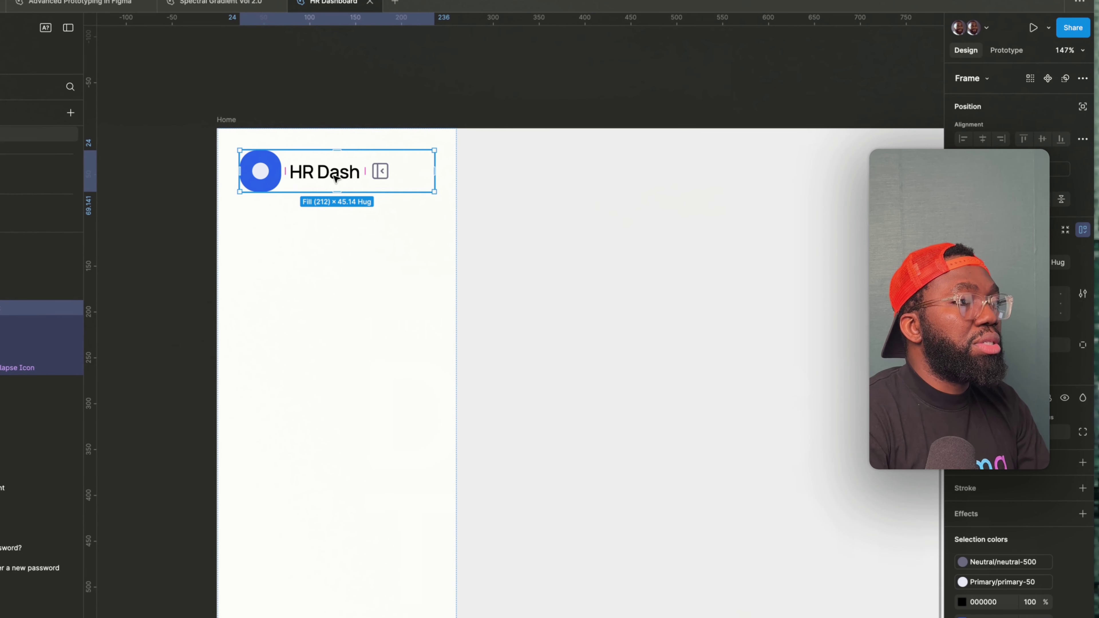
Group the logo_icon and HR Dash text layers in Header Content and name the group "logo".
click(336, 178)
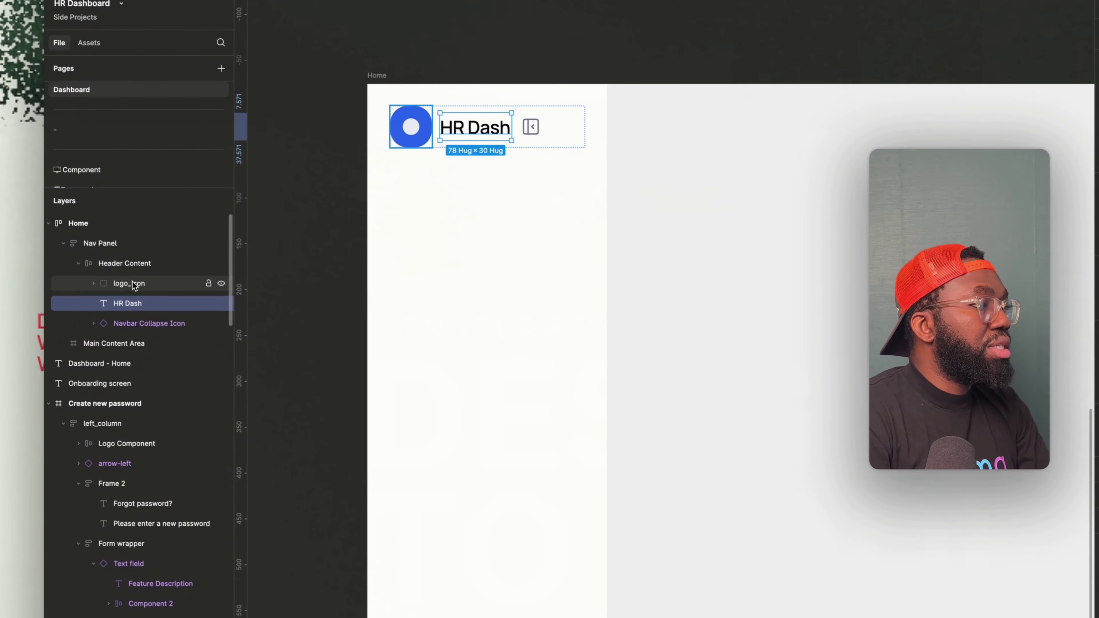
shift+click(133, 285)
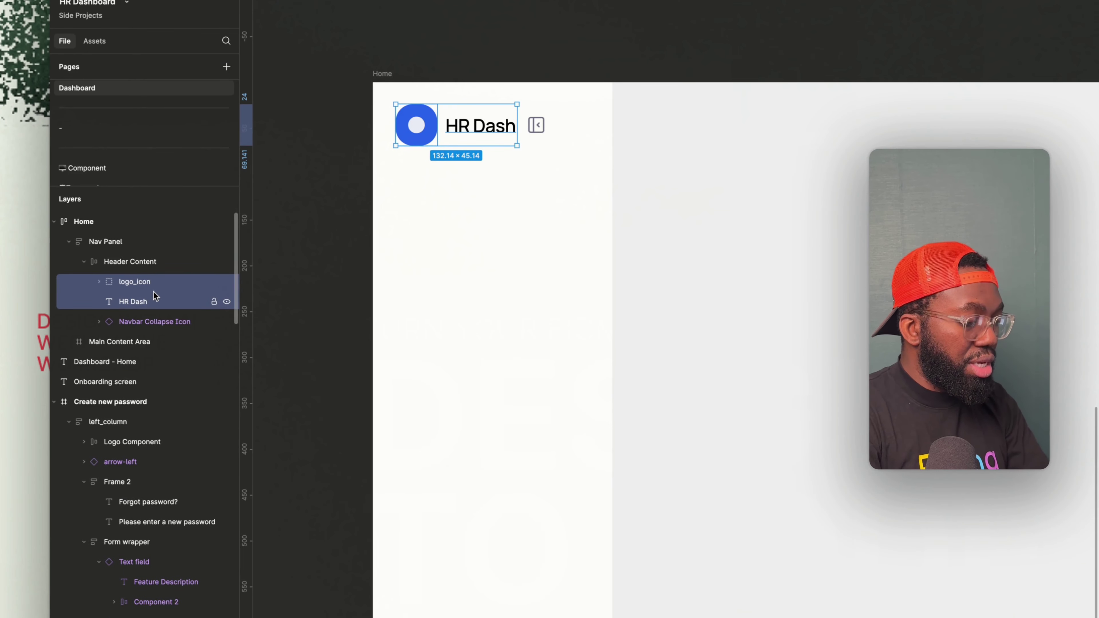
key(super+g)
double_click(130, 282)
text(logo)
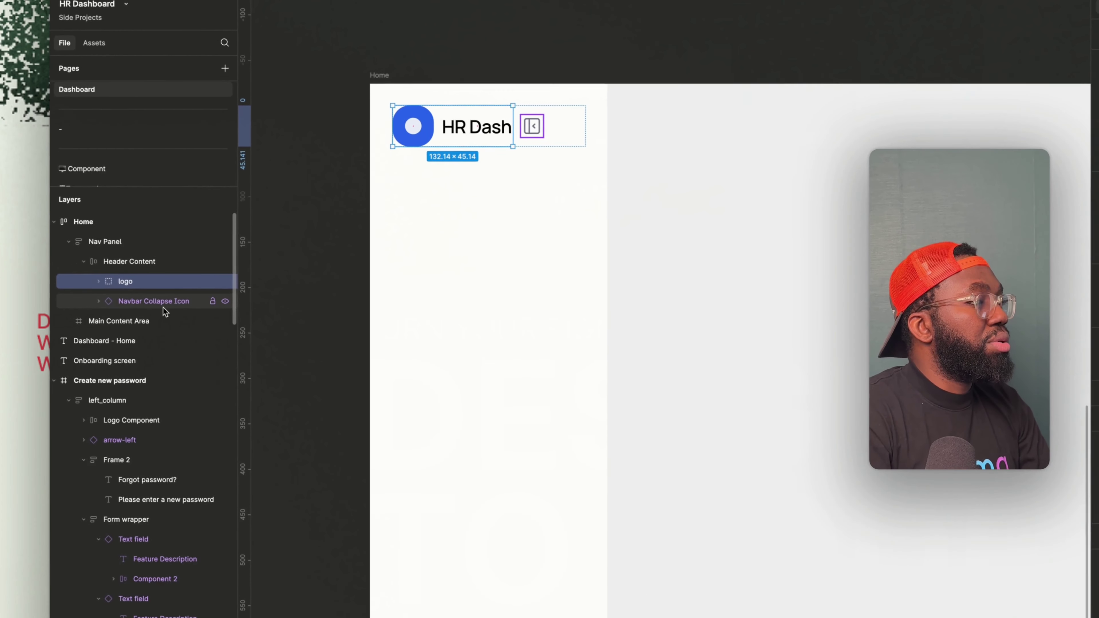
click(127, 290)
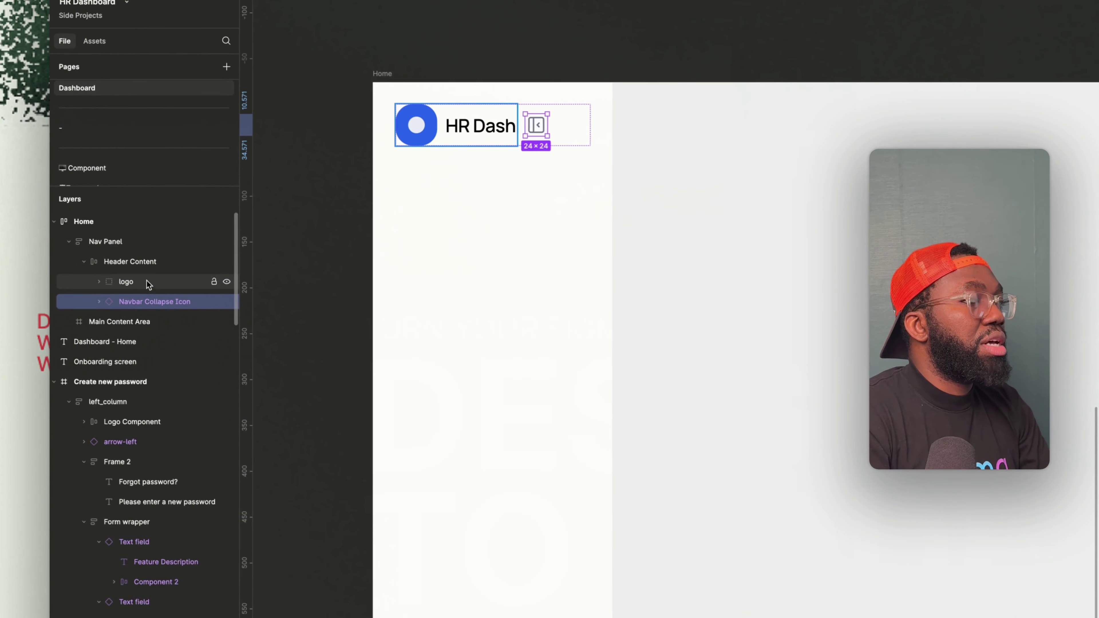
Spread the logo group and the Navbar Collapse Icon to opposite ends of the Header Content frame.
click(146, 261)
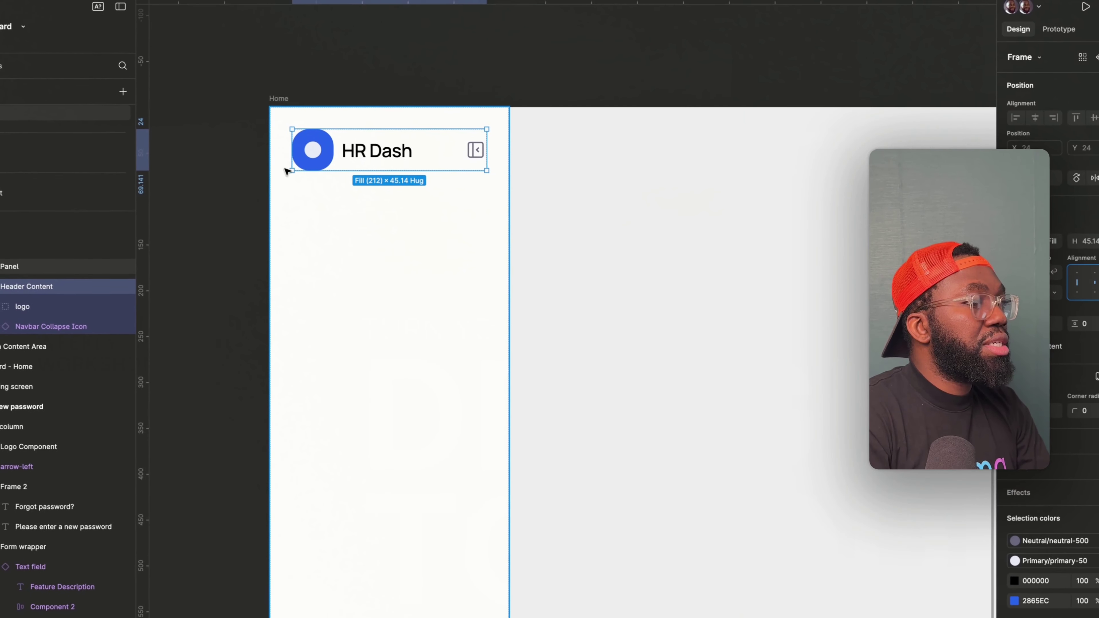
click(320, 225)
click(39, 288)
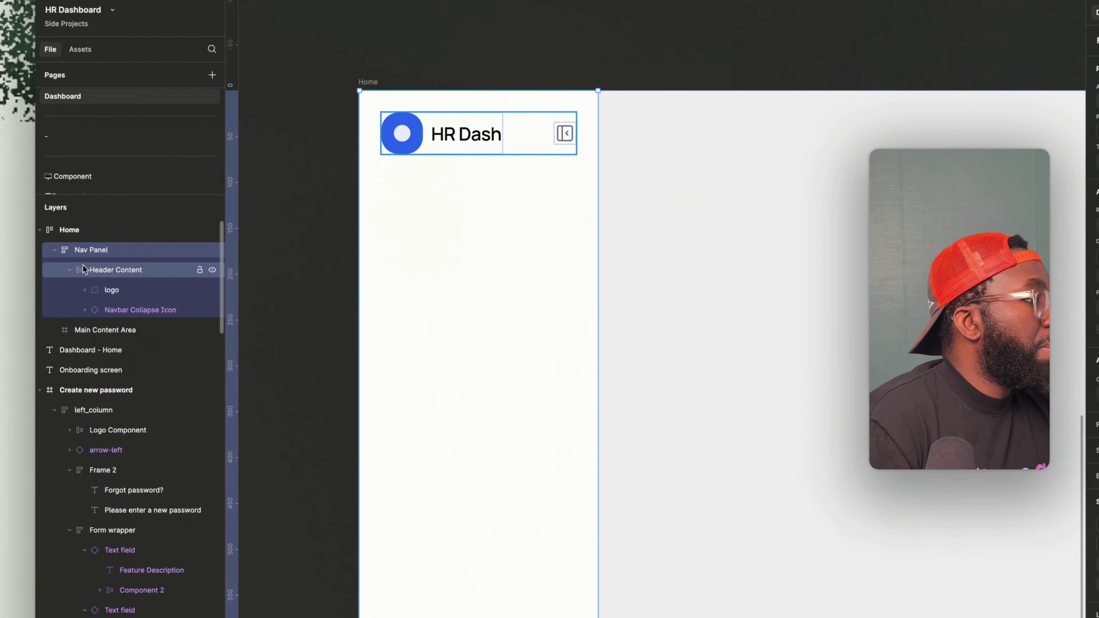
click(70, 270)
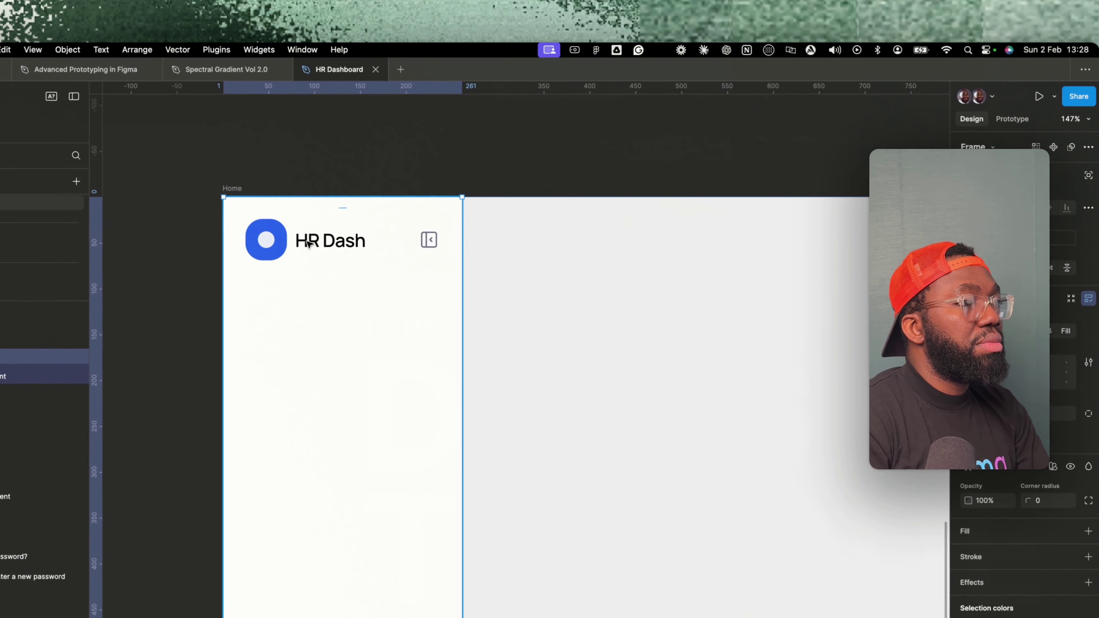
Add a "MAIN MENU" text layer inside the Nav Panel, directly below Header Content.
click(308, 242)
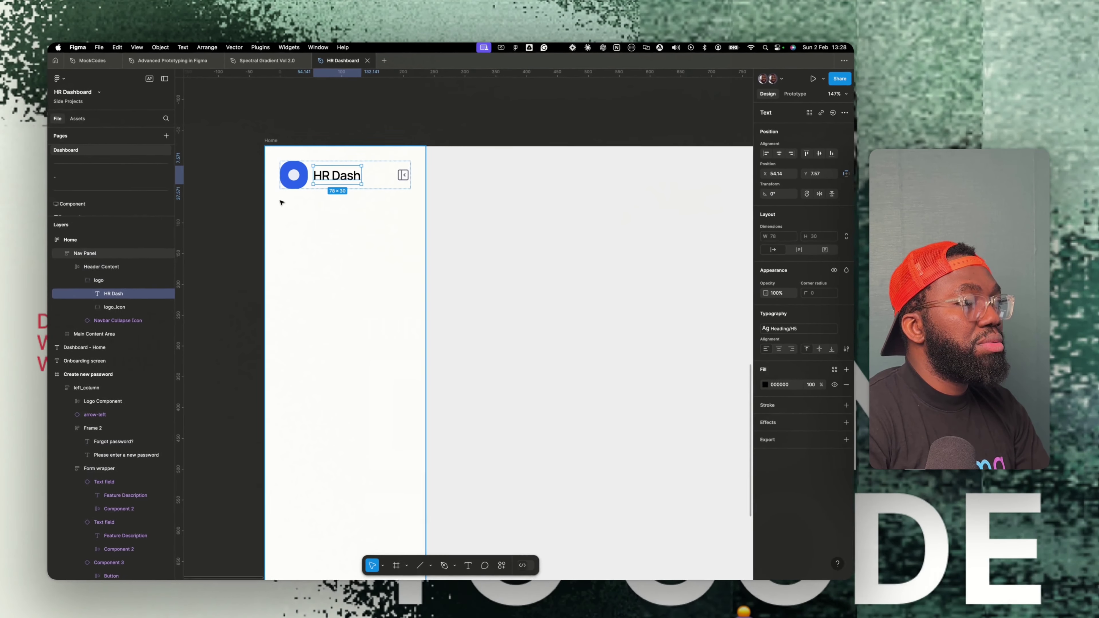
click(282, 202)
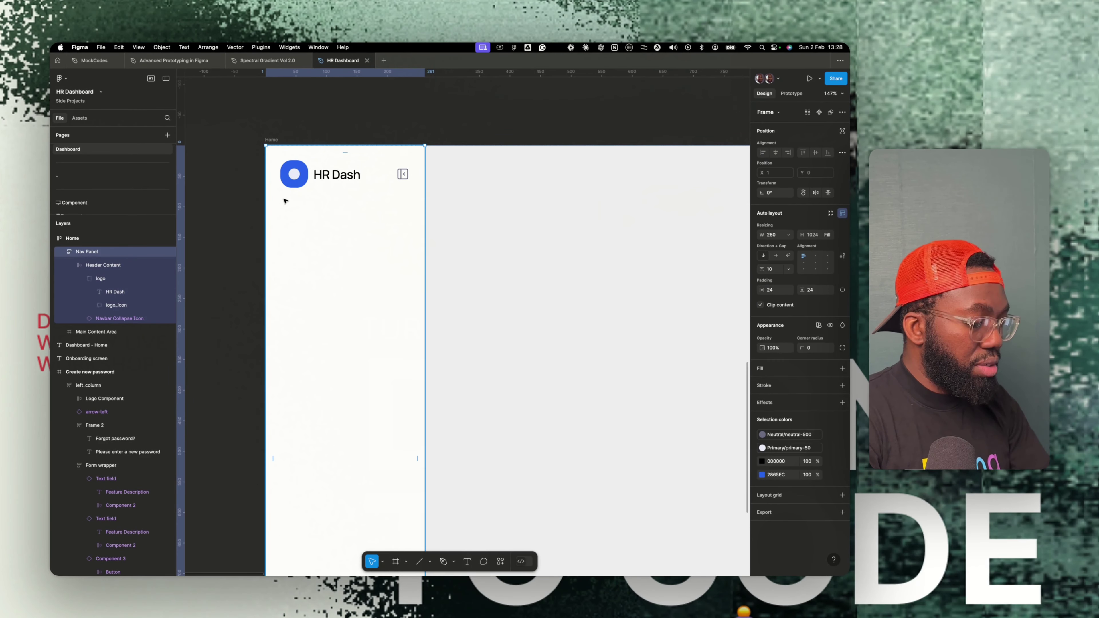
key(t)
click(290, 210)
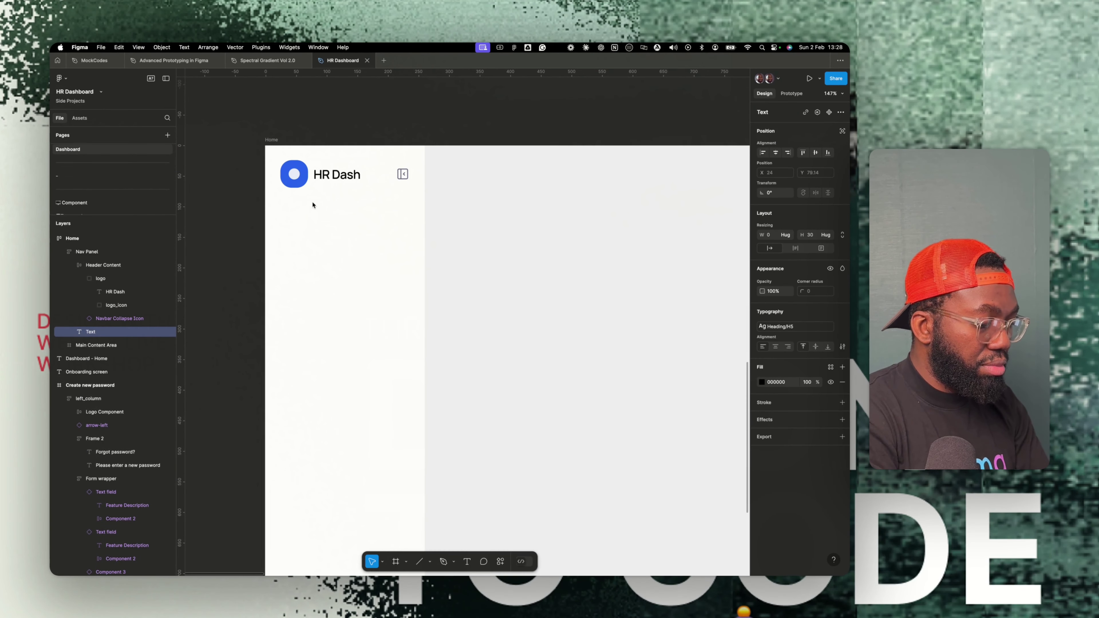
text(MAIN MENU)
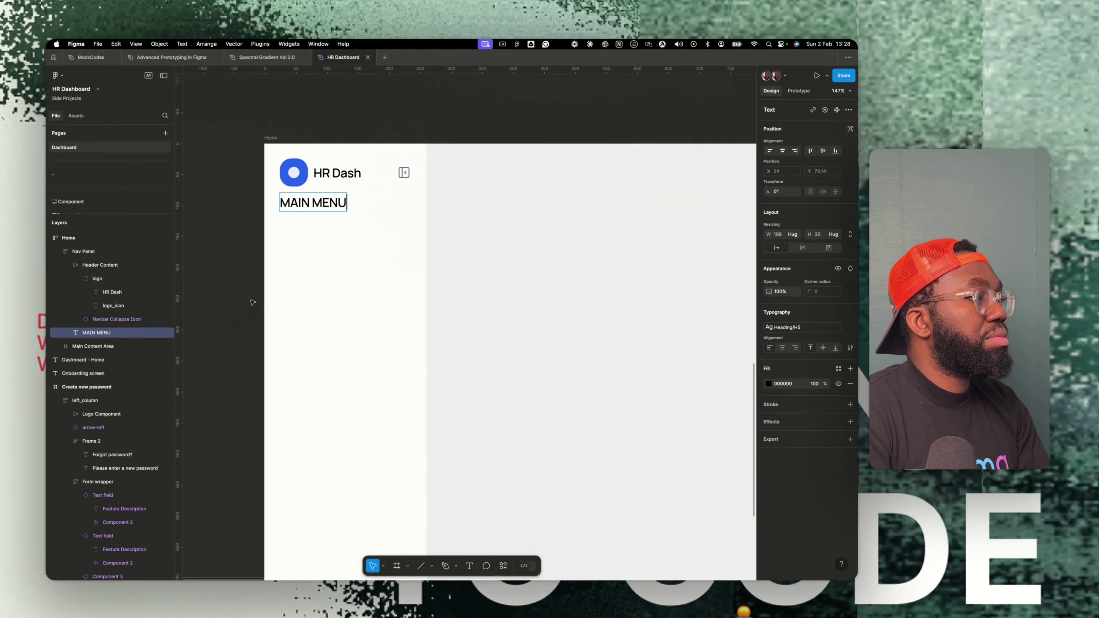
key(Escape)
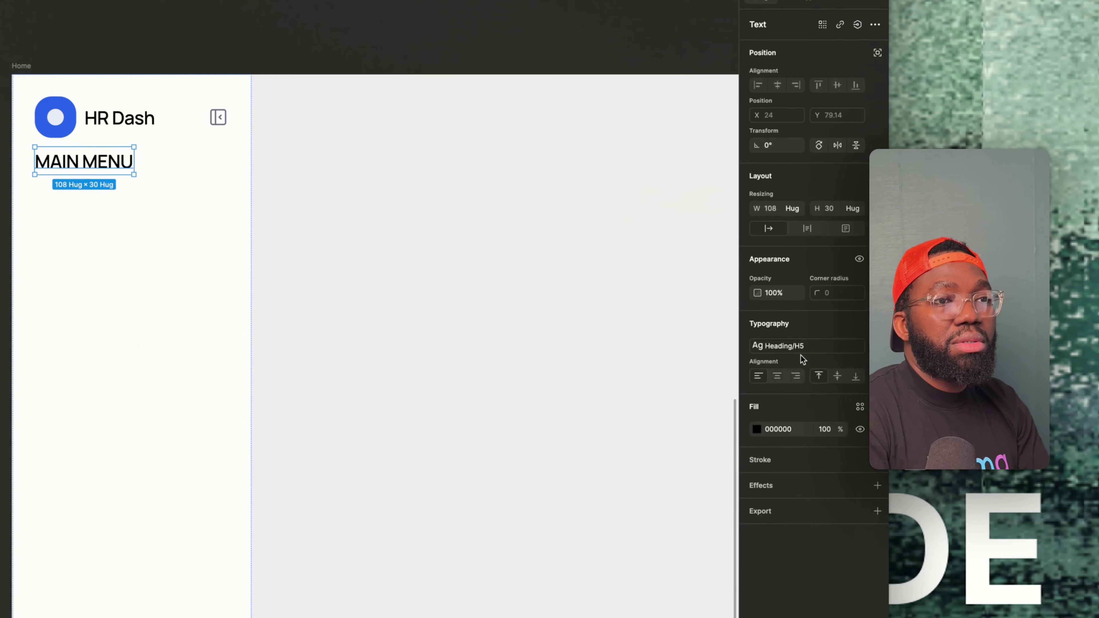
Apply the body/medium regular 14/150 text style to the MAIN MENU text.
click(803, 347)
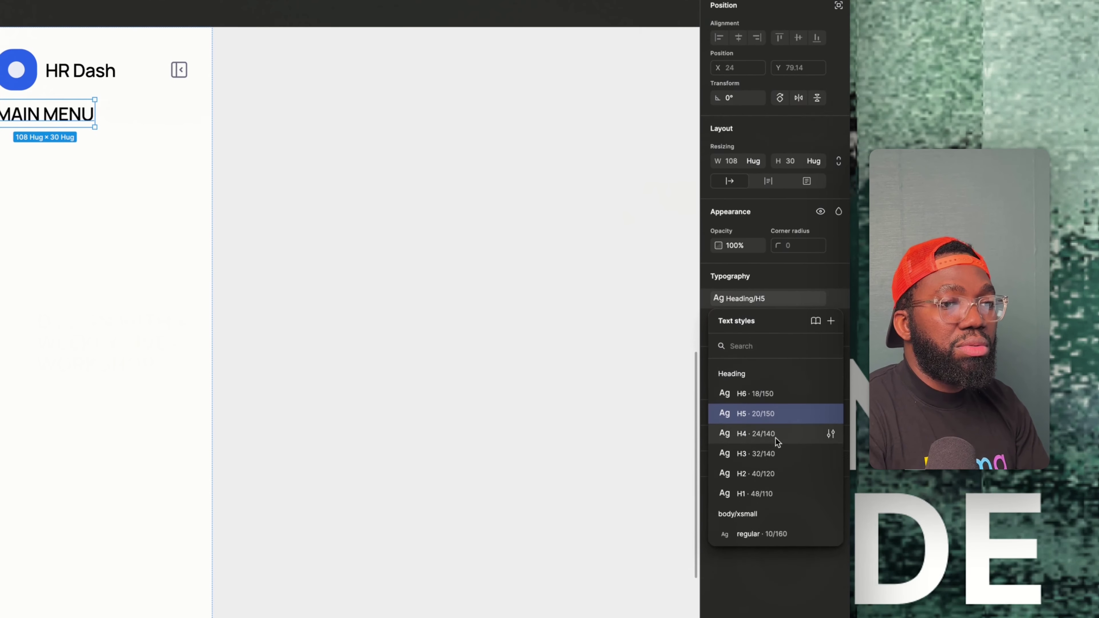
scroll(776, 433, down, 5)
scroll(755, 405, up, 1)
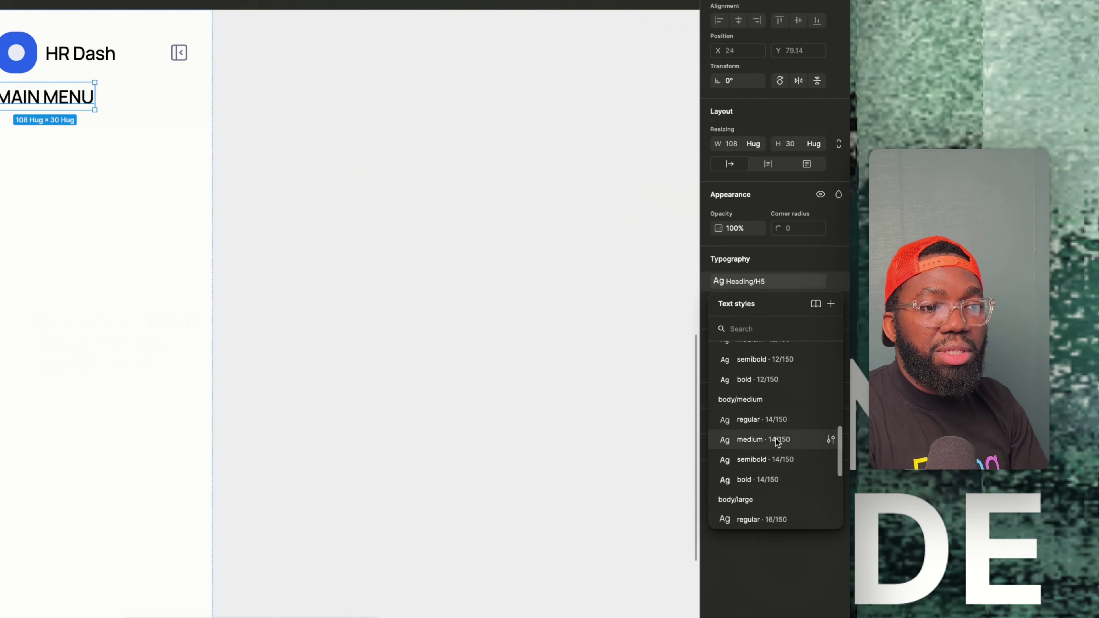
click(782, 423)
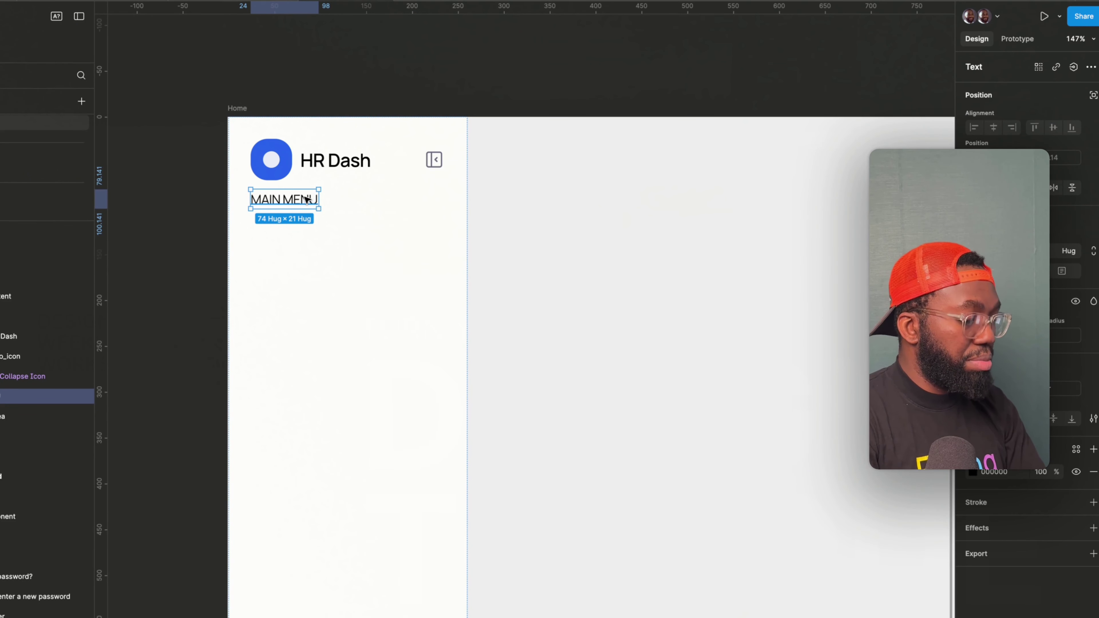
Wrap the MAIN MENU text in an auto-layout frame and name the frame "Navbar Main Menu".
click(312, 203)
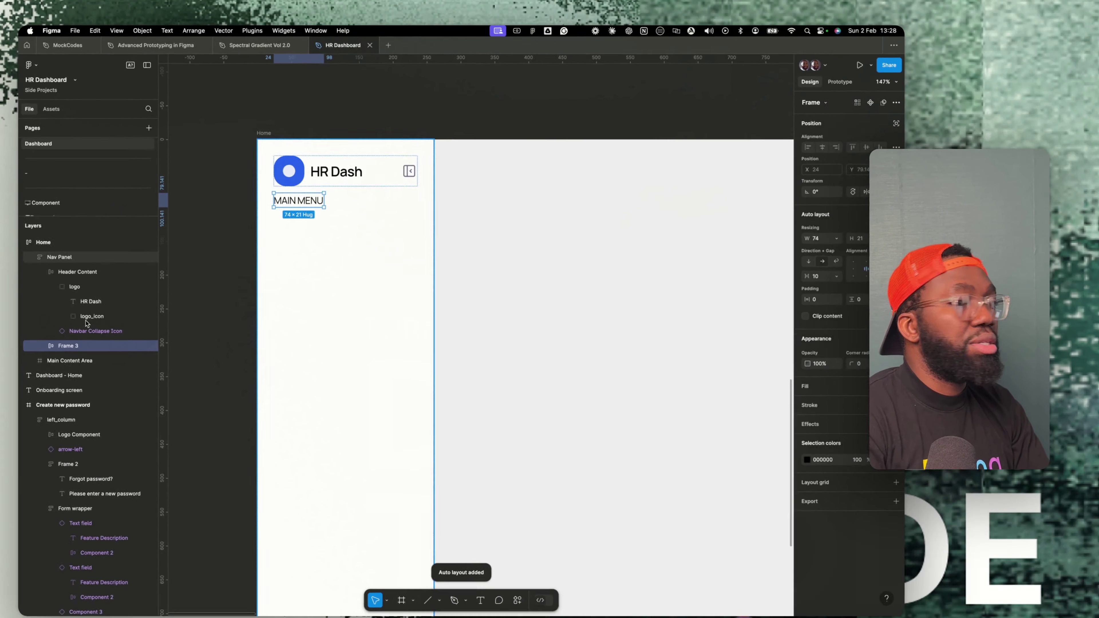
double_click(95, 336)
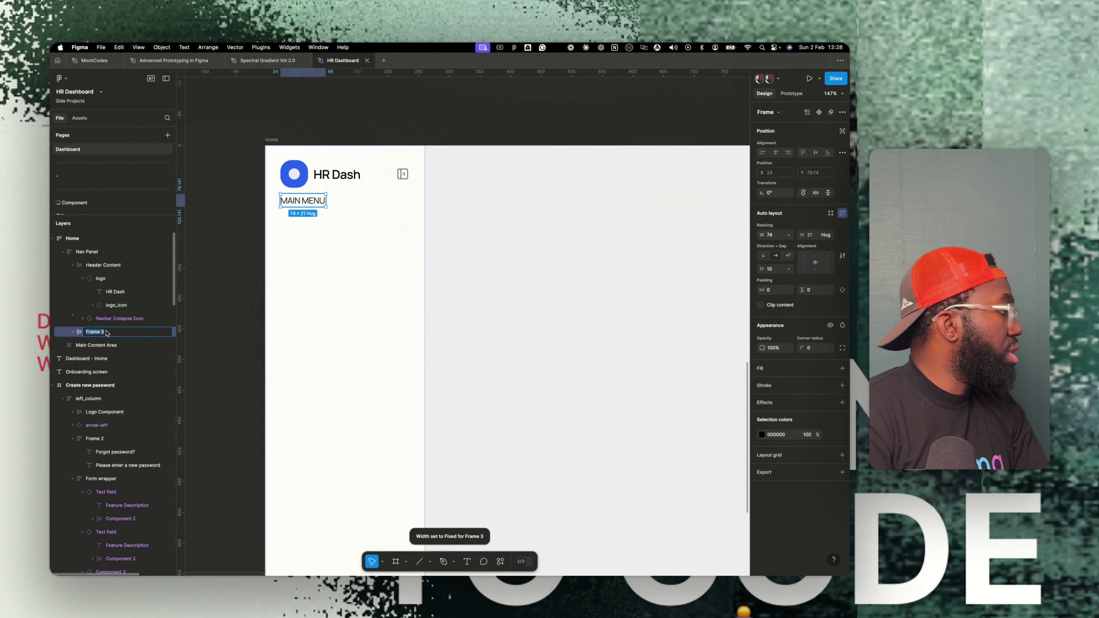
text(Navbar)
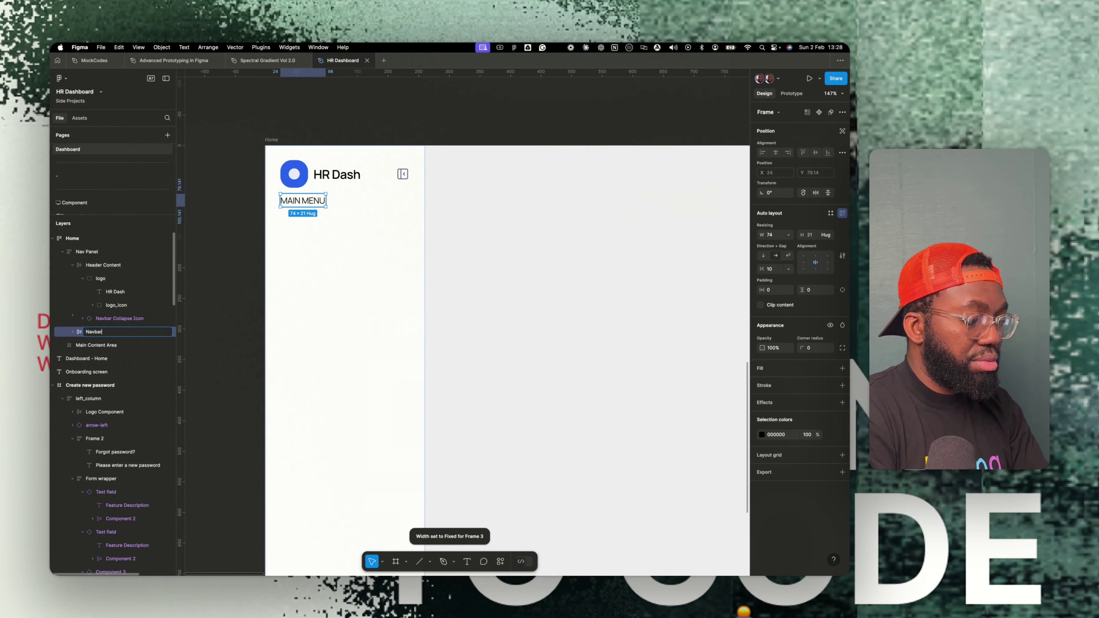
text( M)
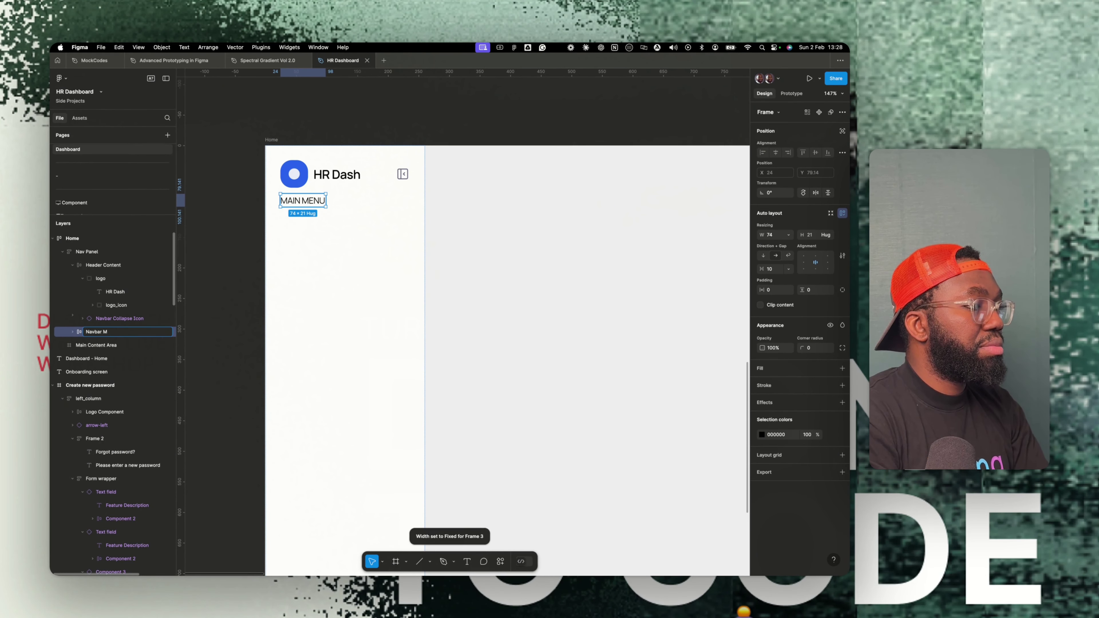
text(ain)
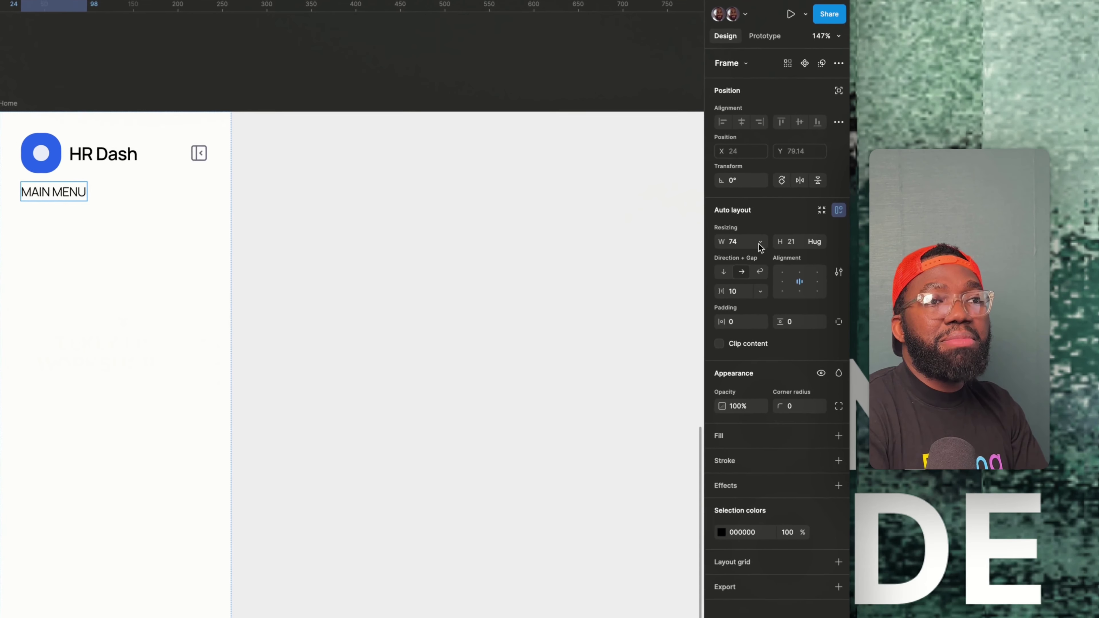
Set the widths of the Navbar Main Menu frame and its MAIN MENU text to Fill container.
click(788, 235)
click(762, 272)
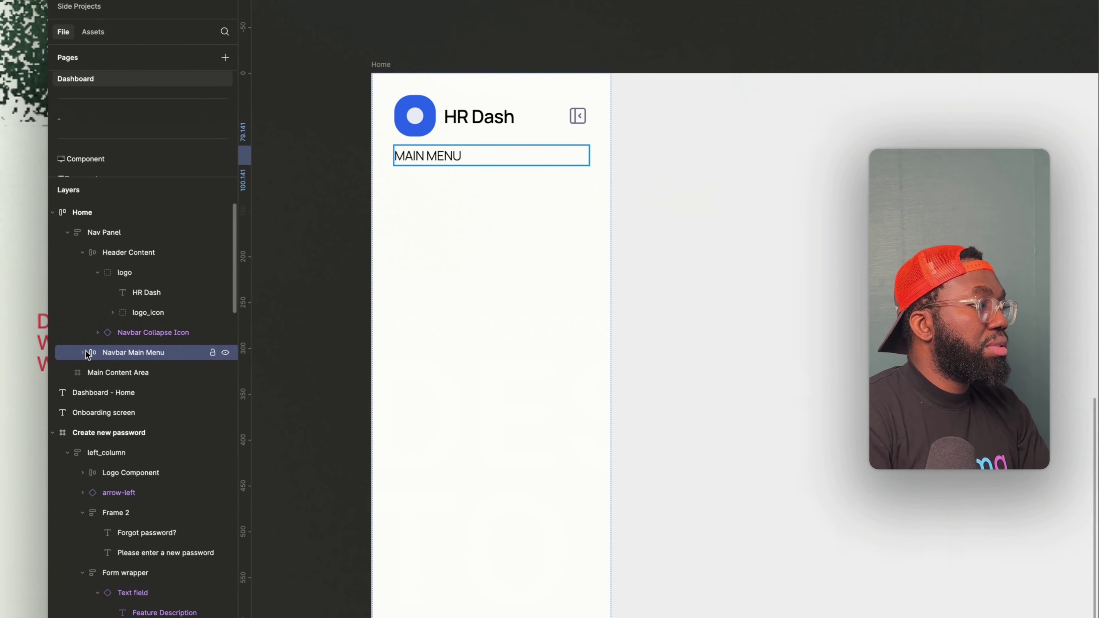
click(126, 373)
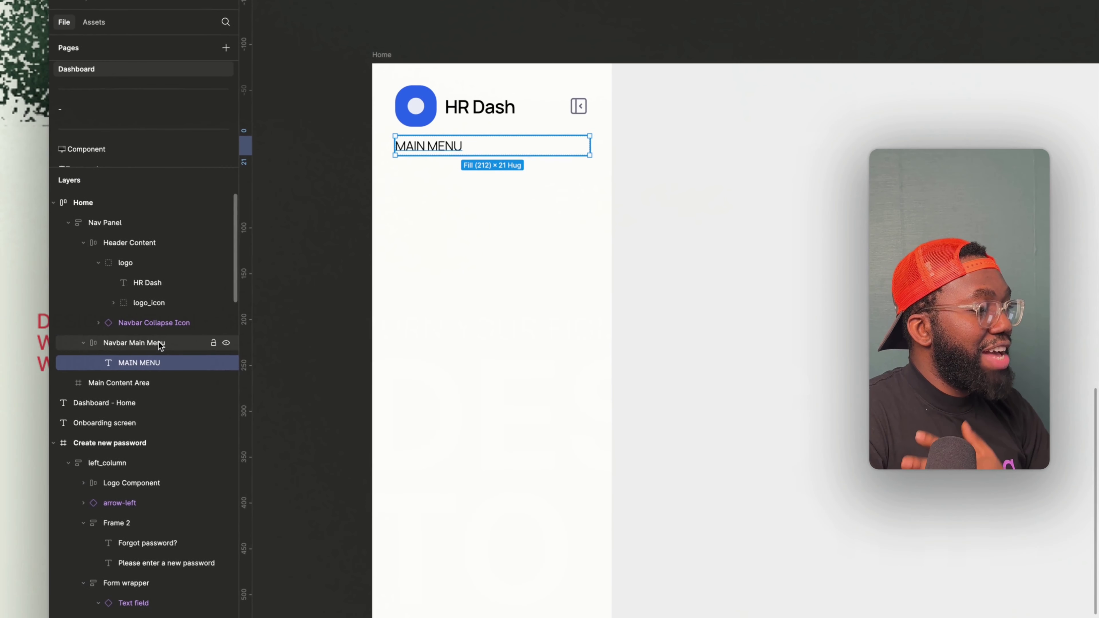
click(161, 345)
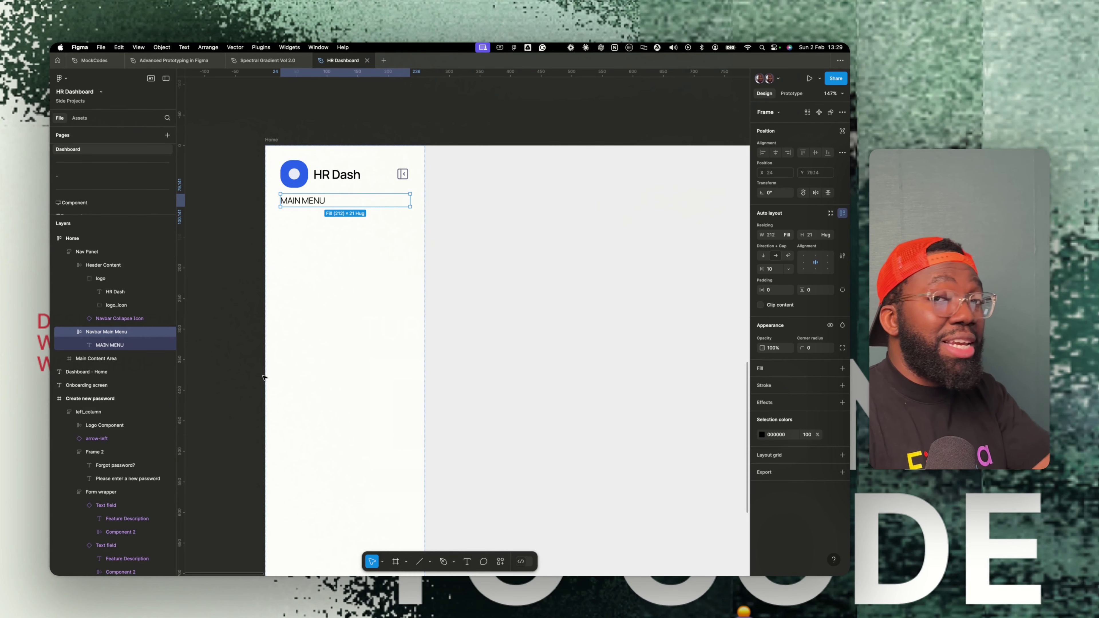
Wrap the MAIN MENU text in a nested auto-layout frame and name it "Menu Header".
click(121, 348)
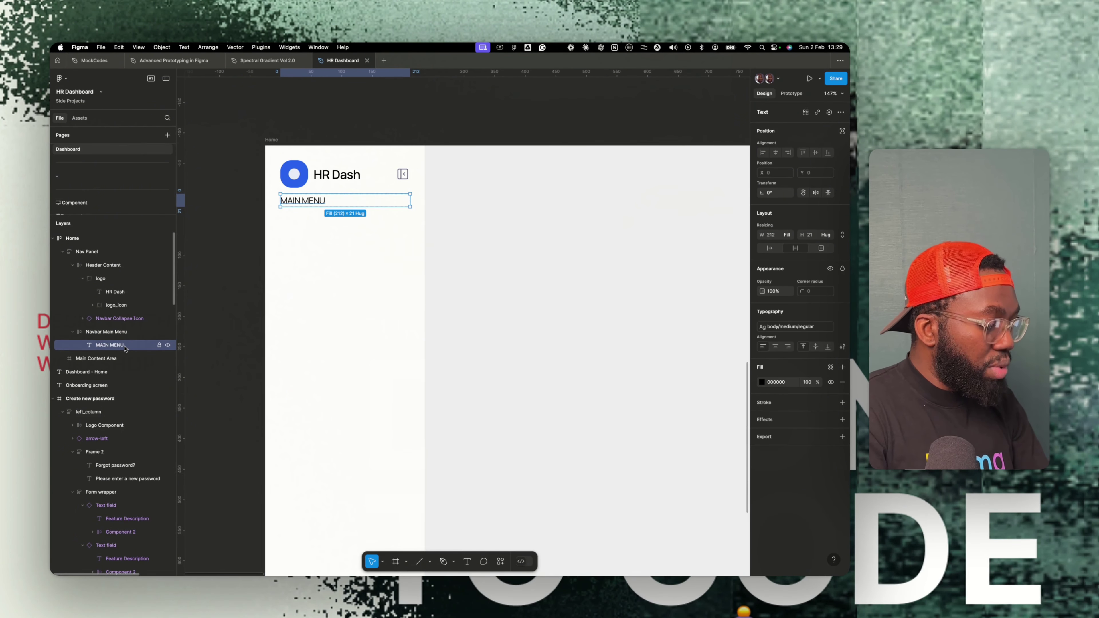
key(shift+a)
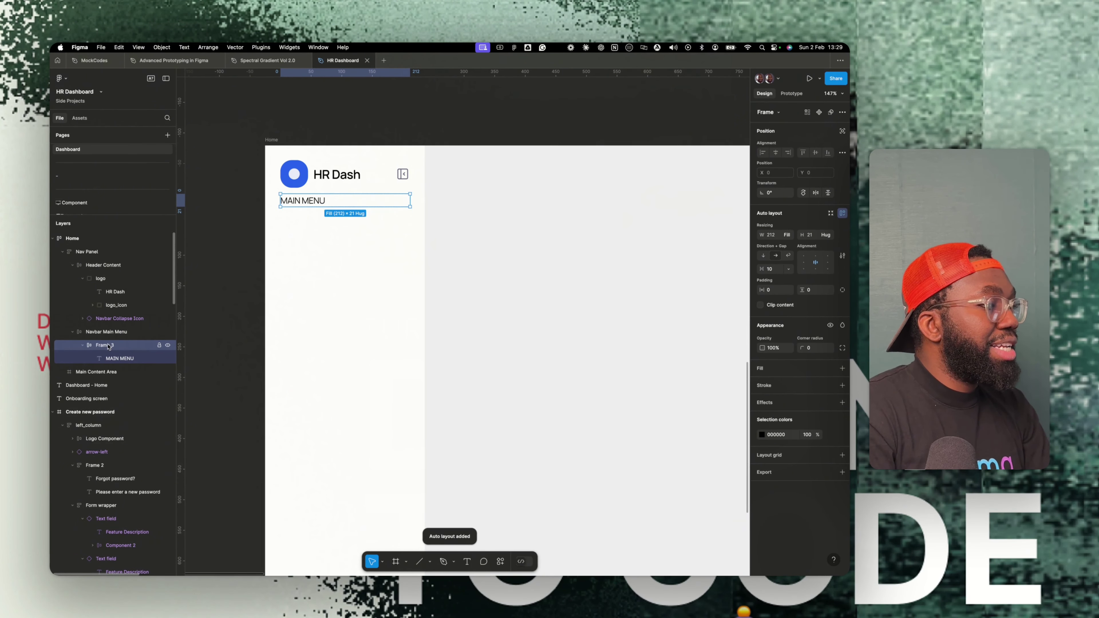
double_click(106, 346)
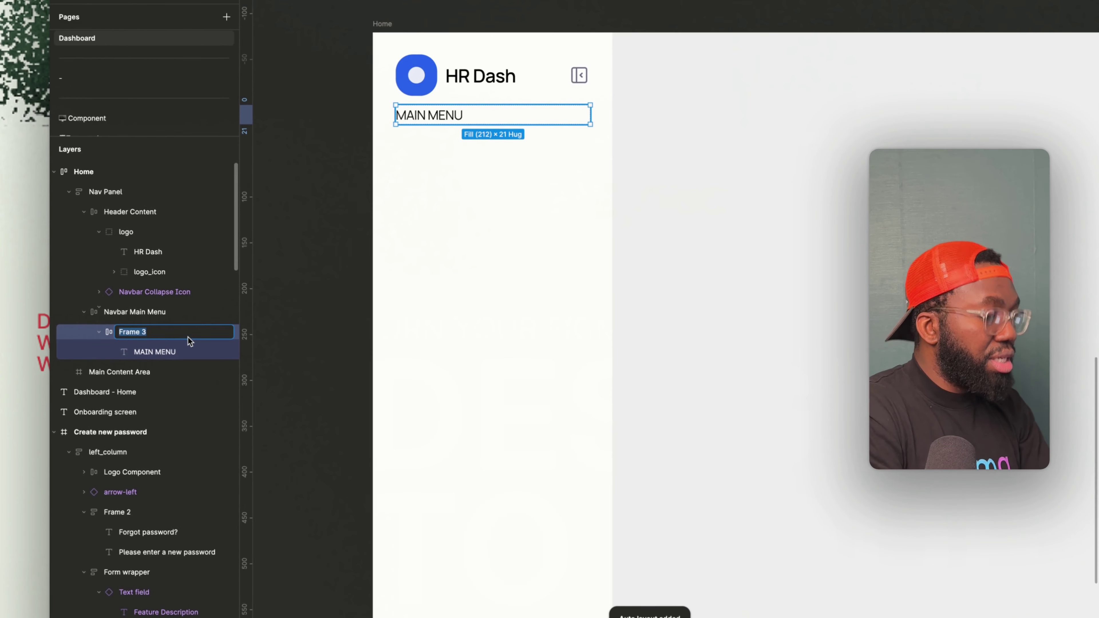
text(Nav)
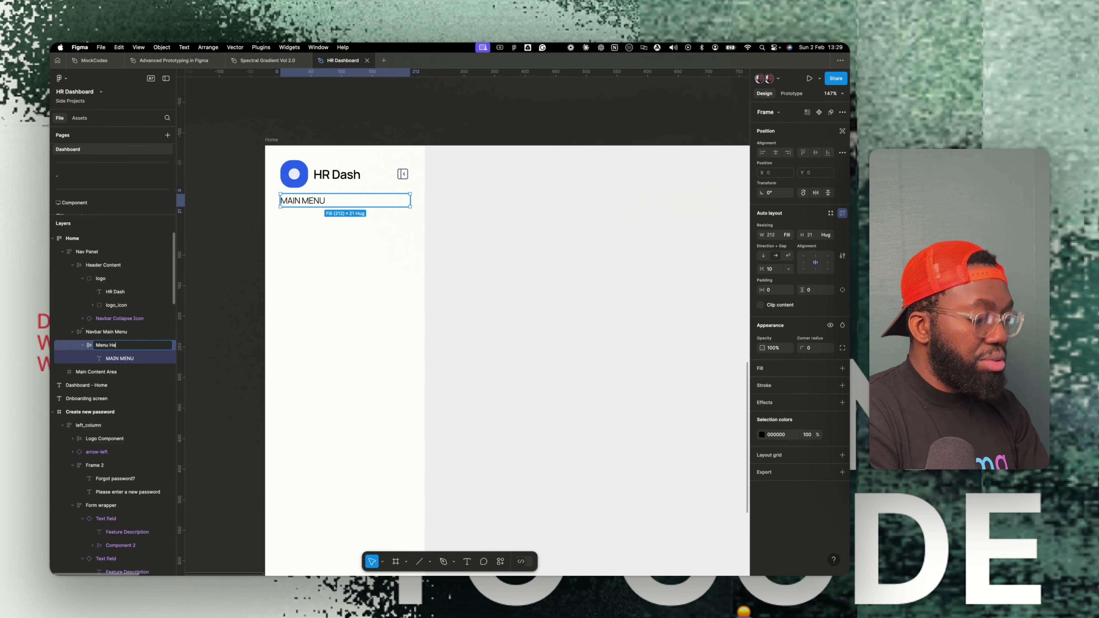
key(Return)
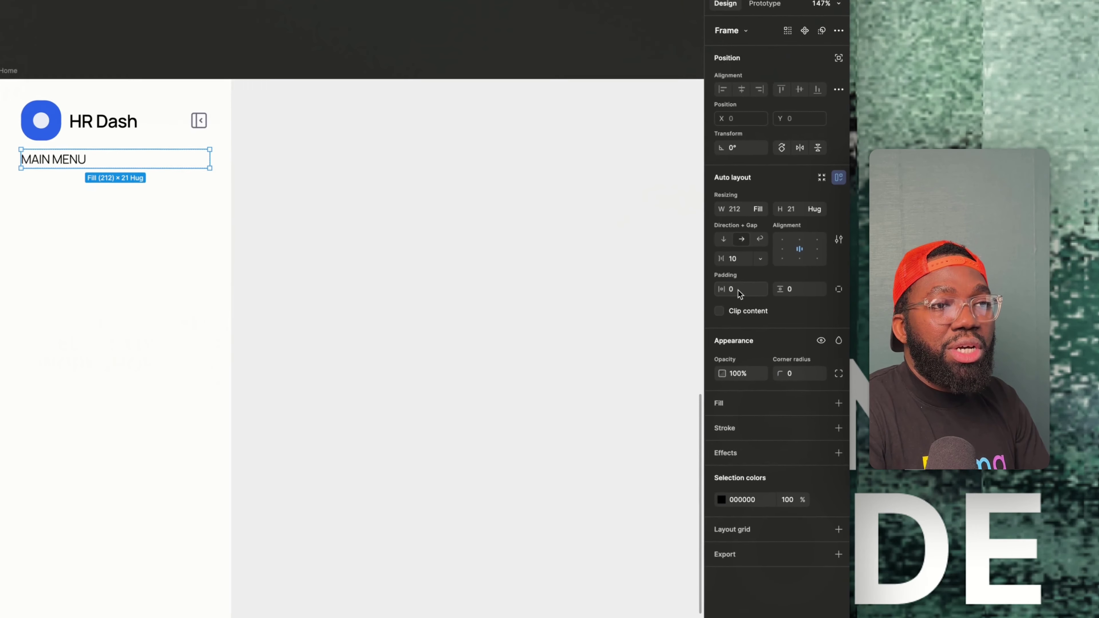
Set the Menu Header's horizontal padding to 12 and its vertical padding to 4.
click(773, 290)
text(20)
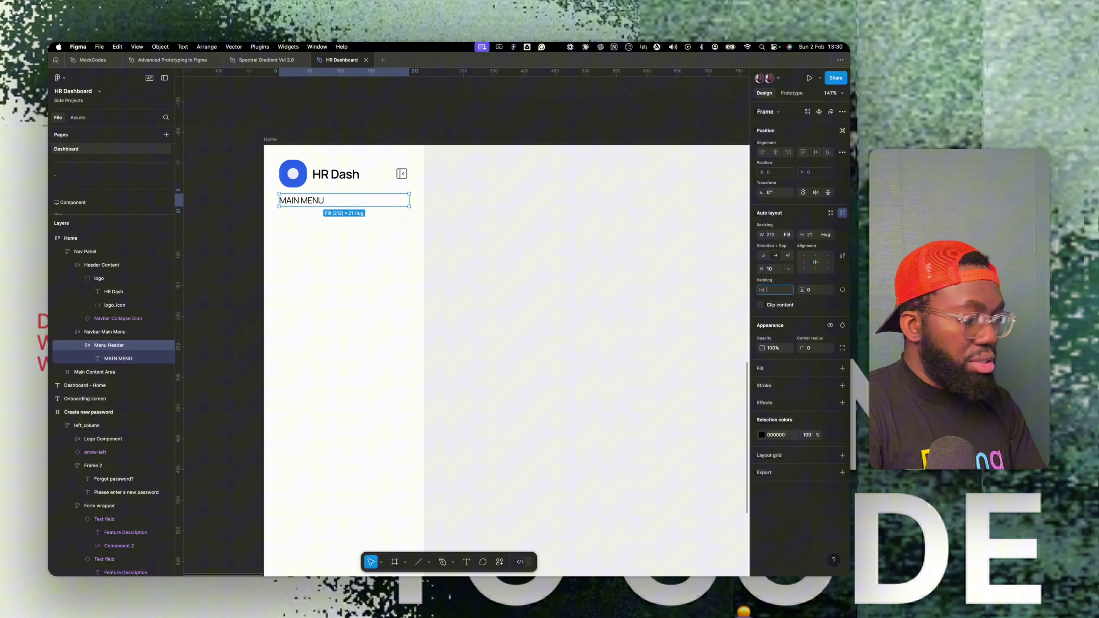
key(BackSpace)
key(BackSpace)
text(12)
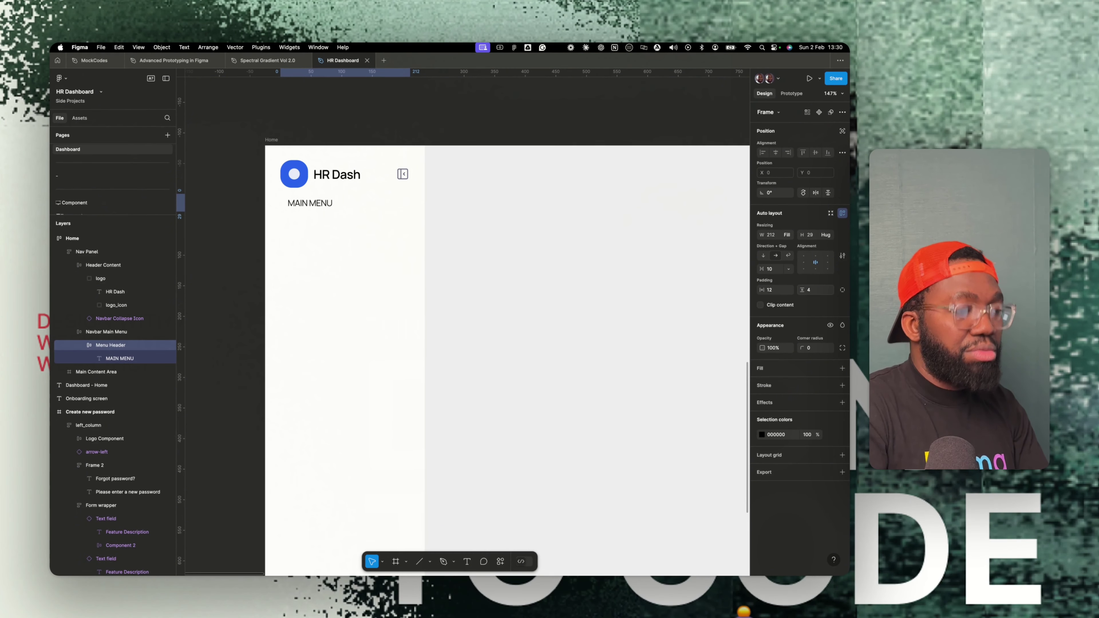
key(Return)
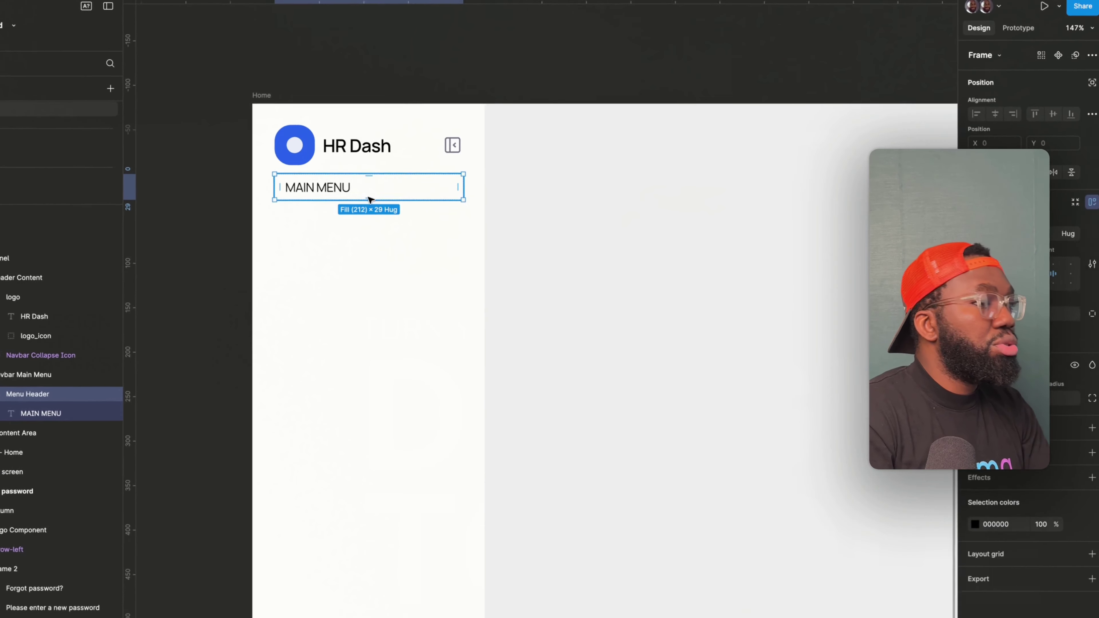
Apply the neutral-300 library color to the MAIN MENU text's fill.
double_click(305, 203)
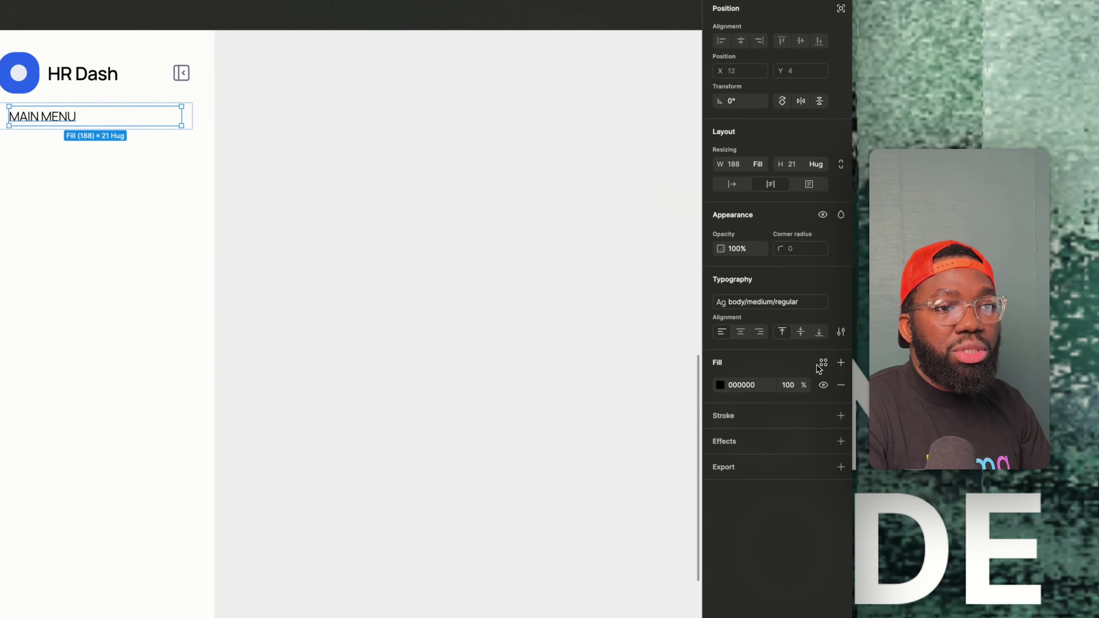
click(1064, 428)
text(neutral)
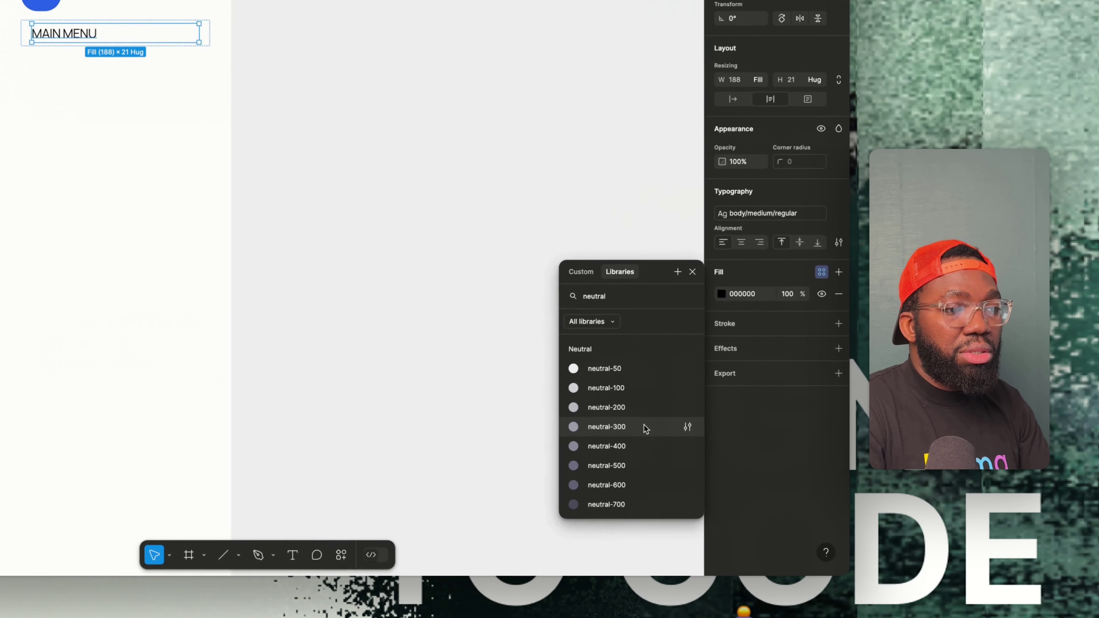
click(688, 473)
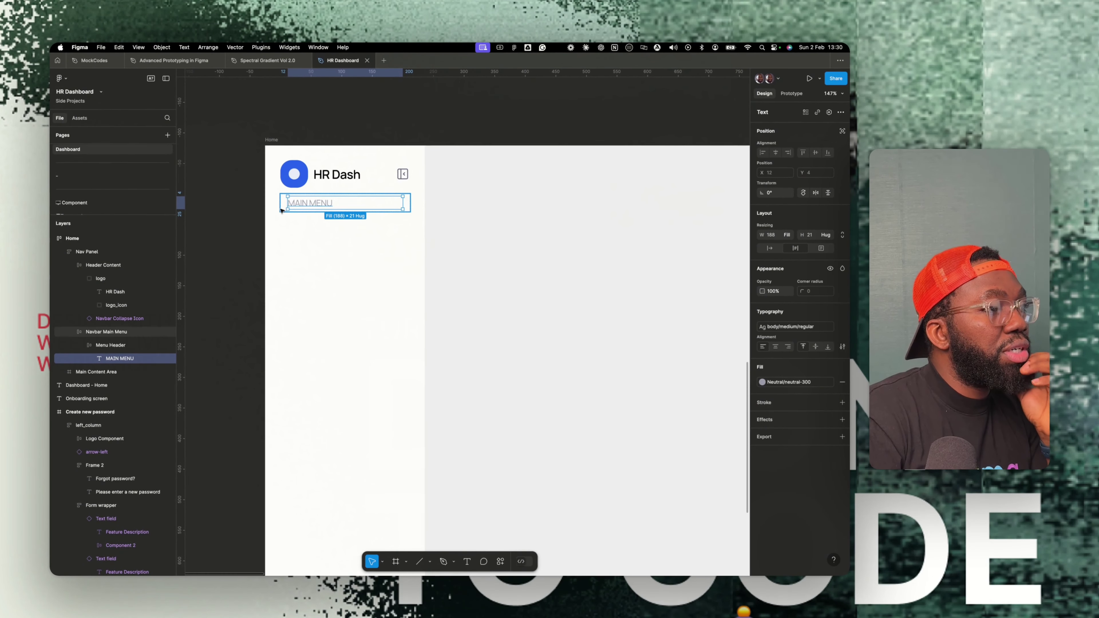
Switch Navbar Main Menu's auto layout to vertical and duplicate the Menu Header inside it.
click(280, 210)
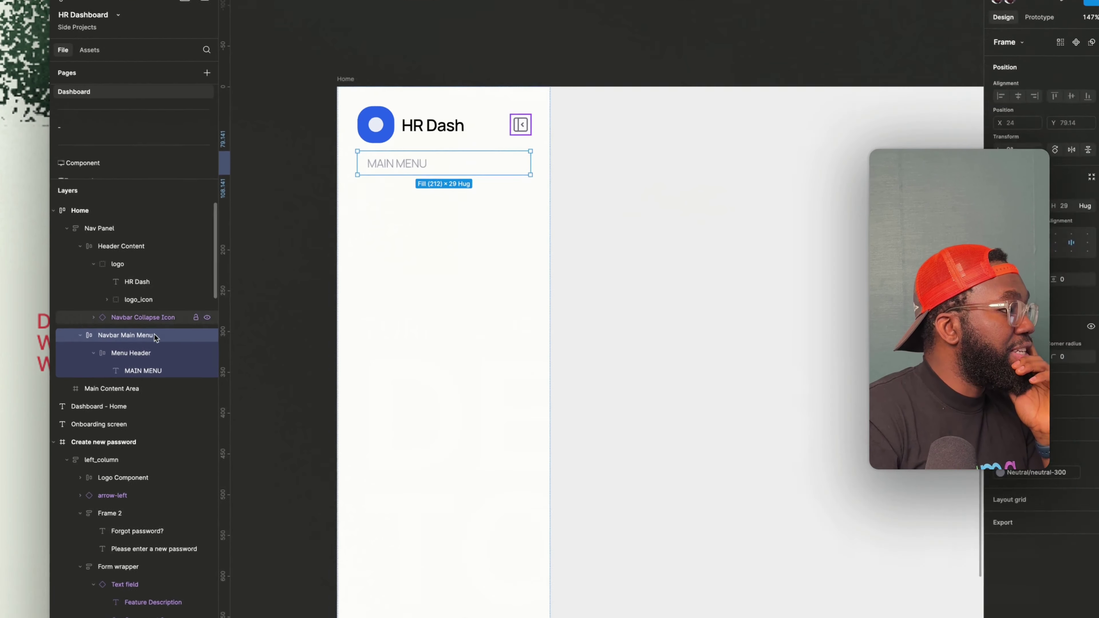
click(79, 348)
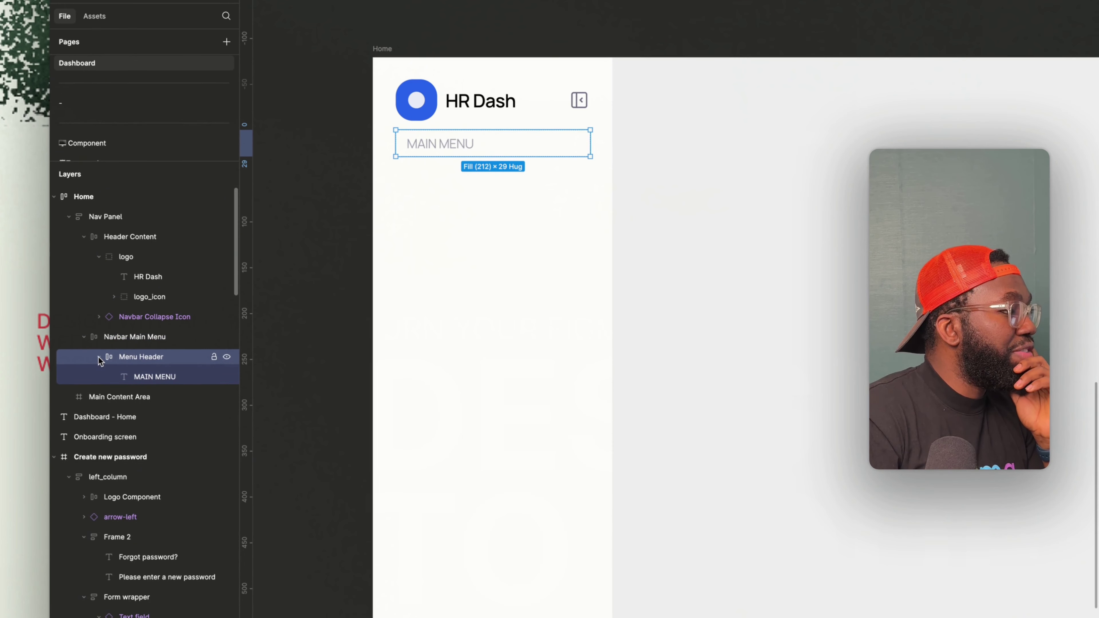
click(98, 357)
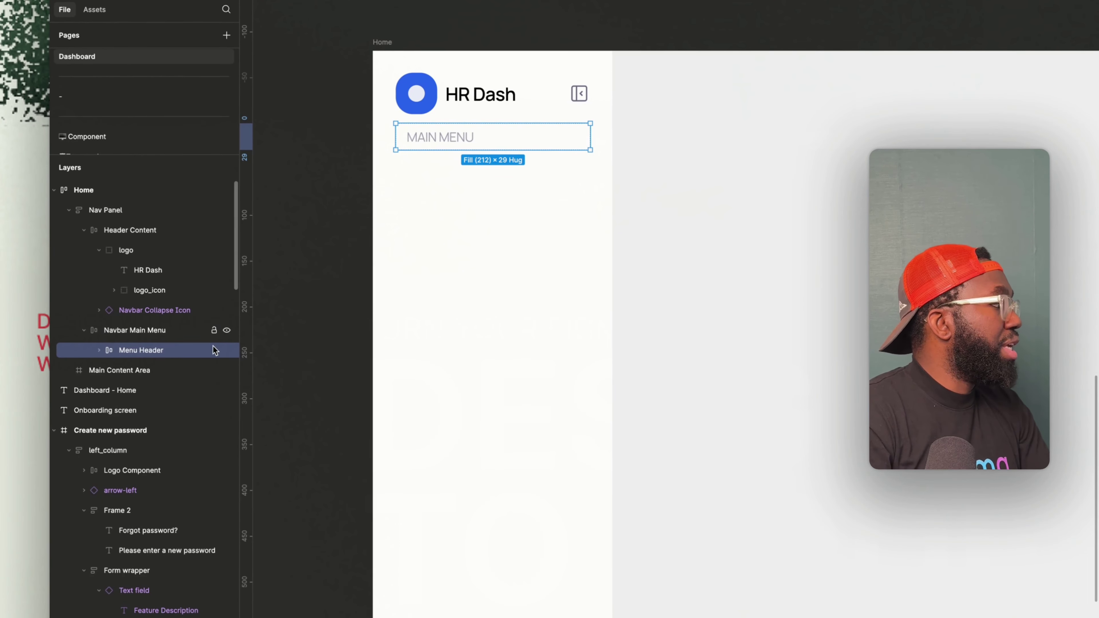
key(super+d)
key(super+z)
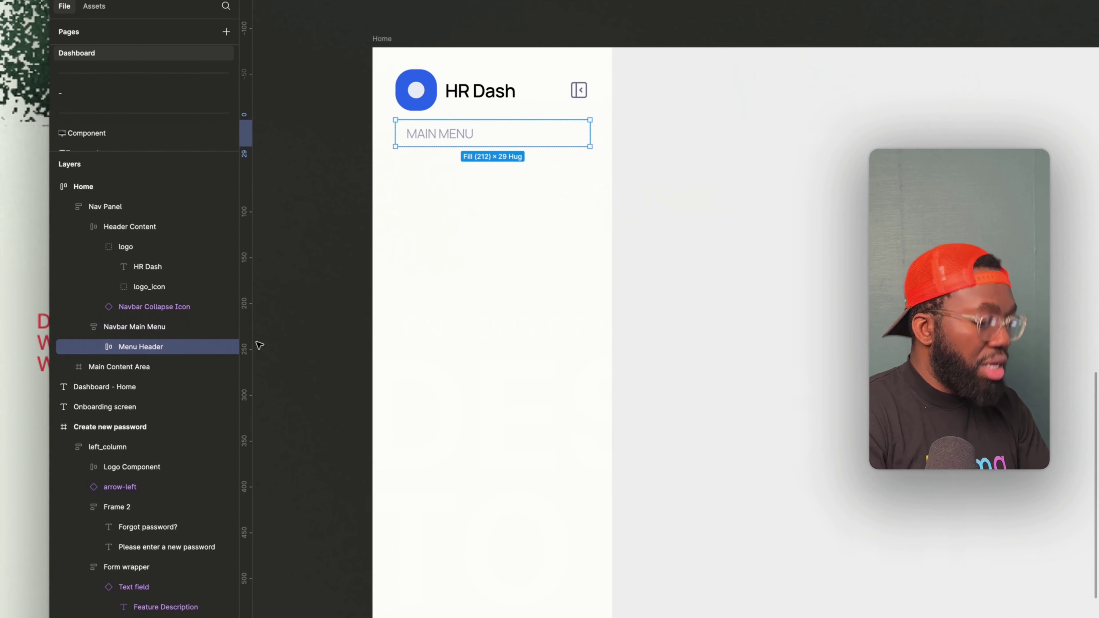
key(super+d)
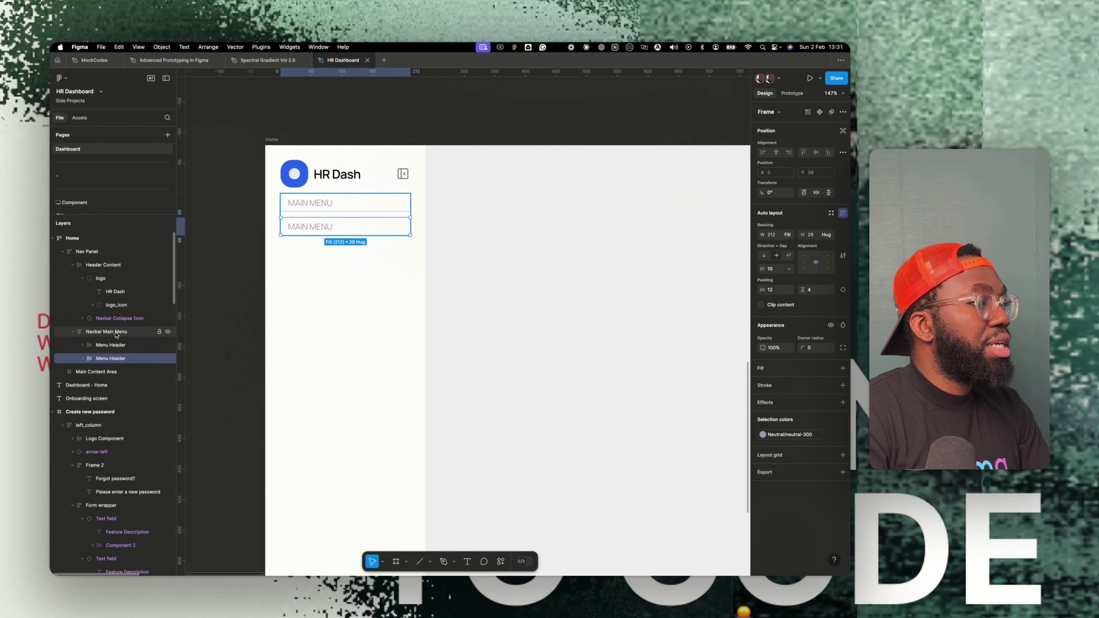
Set Navbar Main Menu's item gap to 0 and rename the duplicated Menu Header as "Overview Items".
click(106, 332)
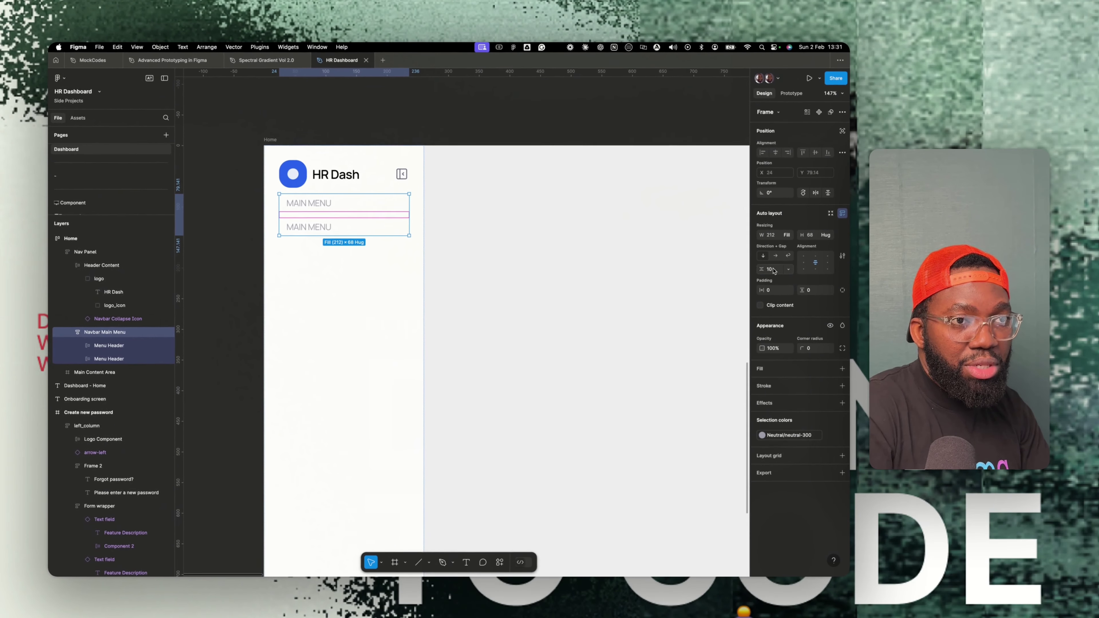
click(738, 288)
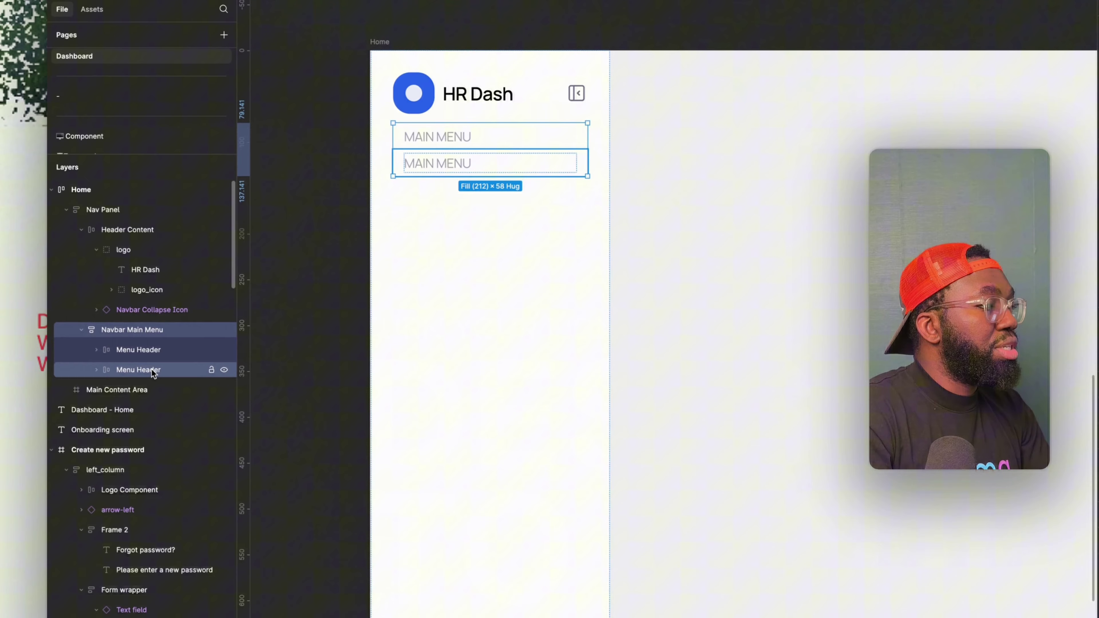
click(153, 372)
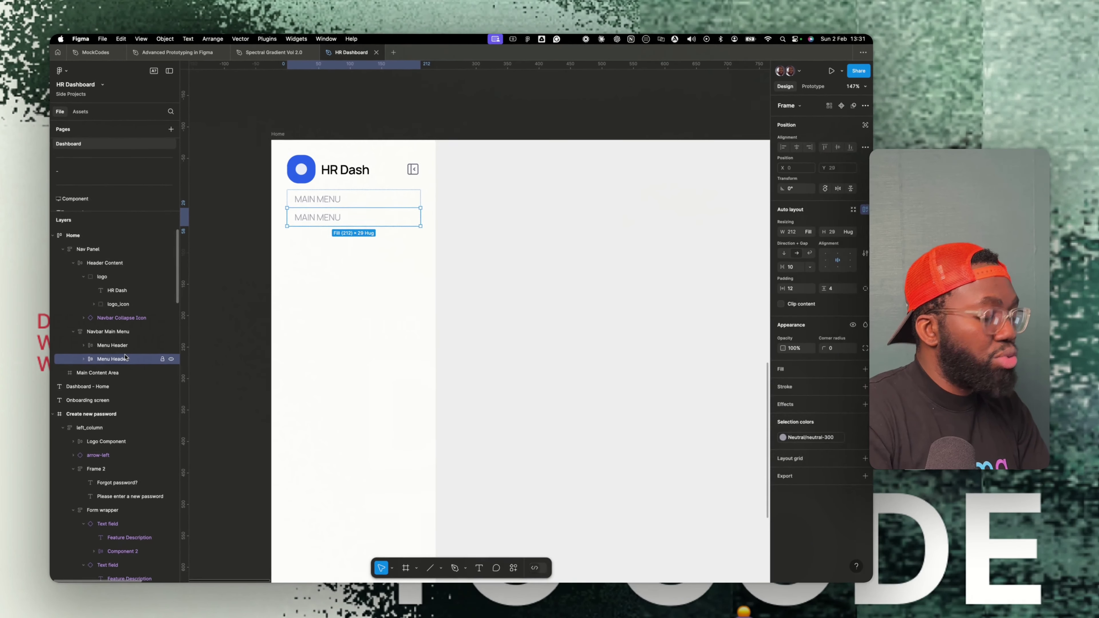
double_click(124, 358)
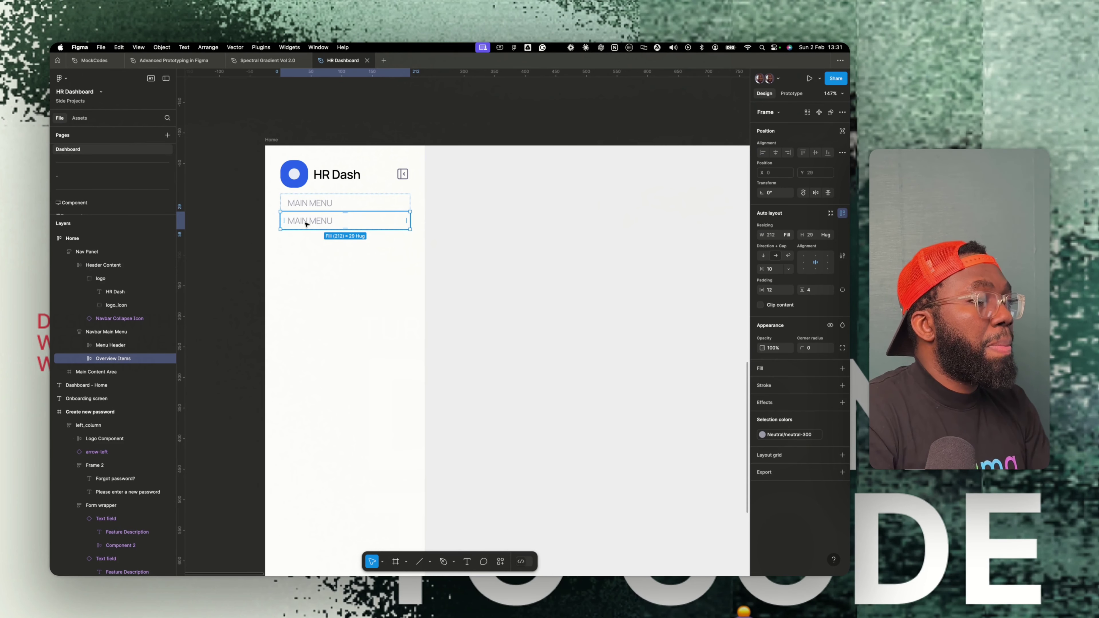
Change the text in Overview Items to "Home" and apply the body/medium/bold text style to it.
click(319, 222)
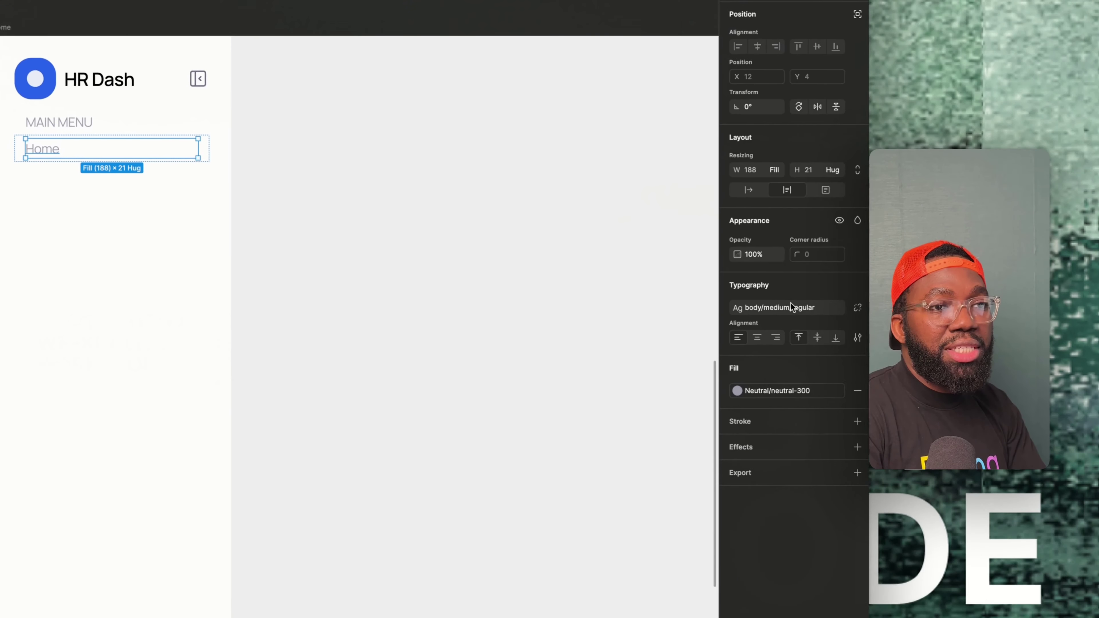
click(790, 306)
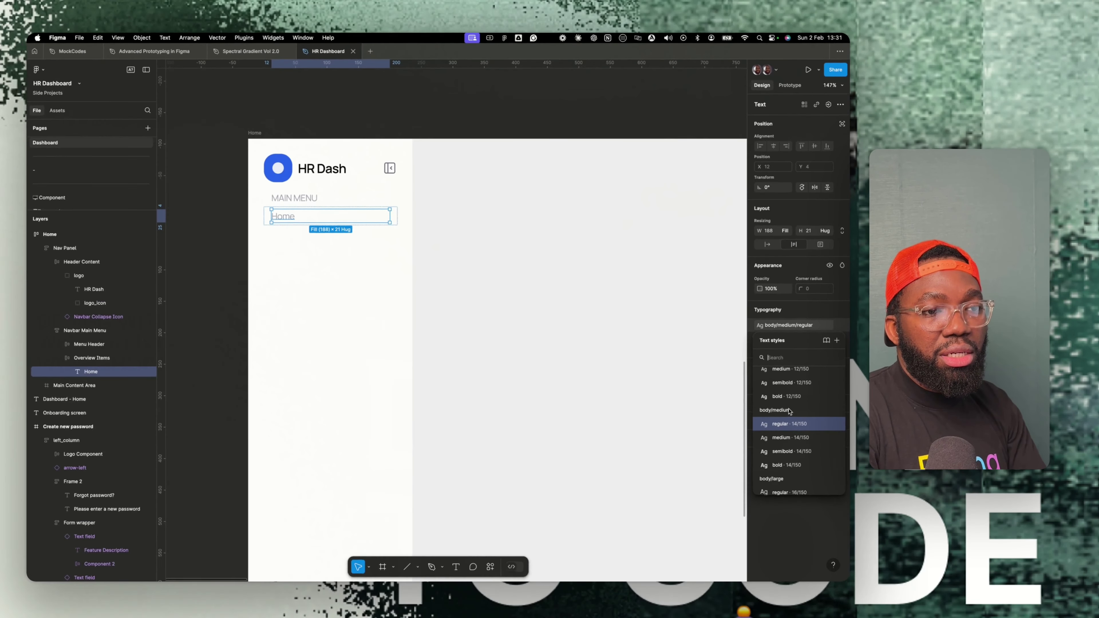
key(Escape)
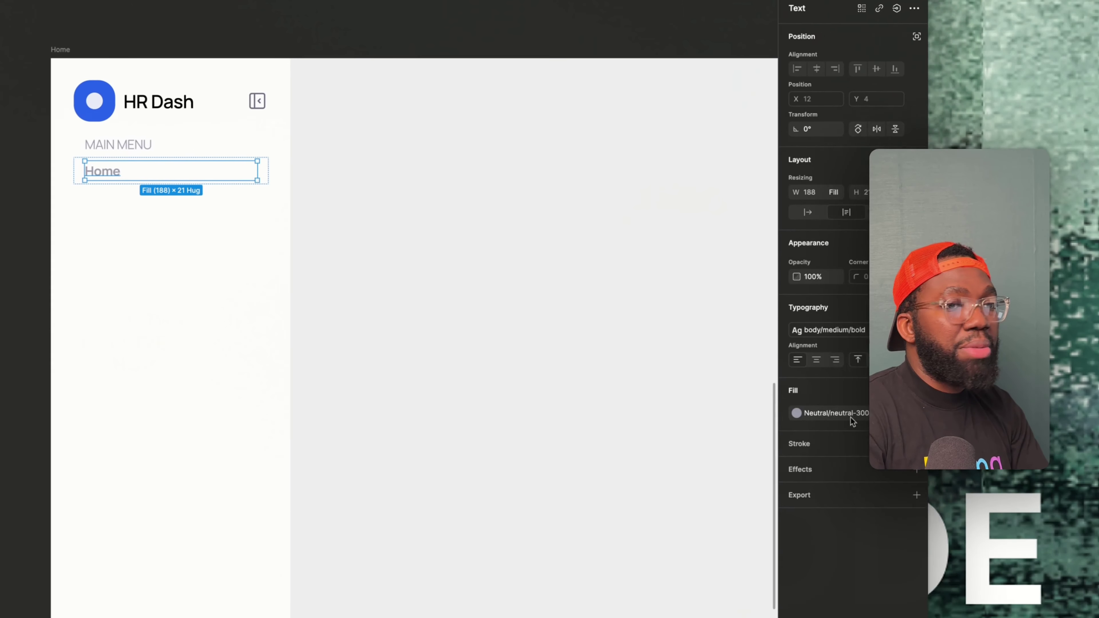
Apply the primary-500 library color to the Home text's fill.
click(731, 386)
scroll(638, 475, up, 5)
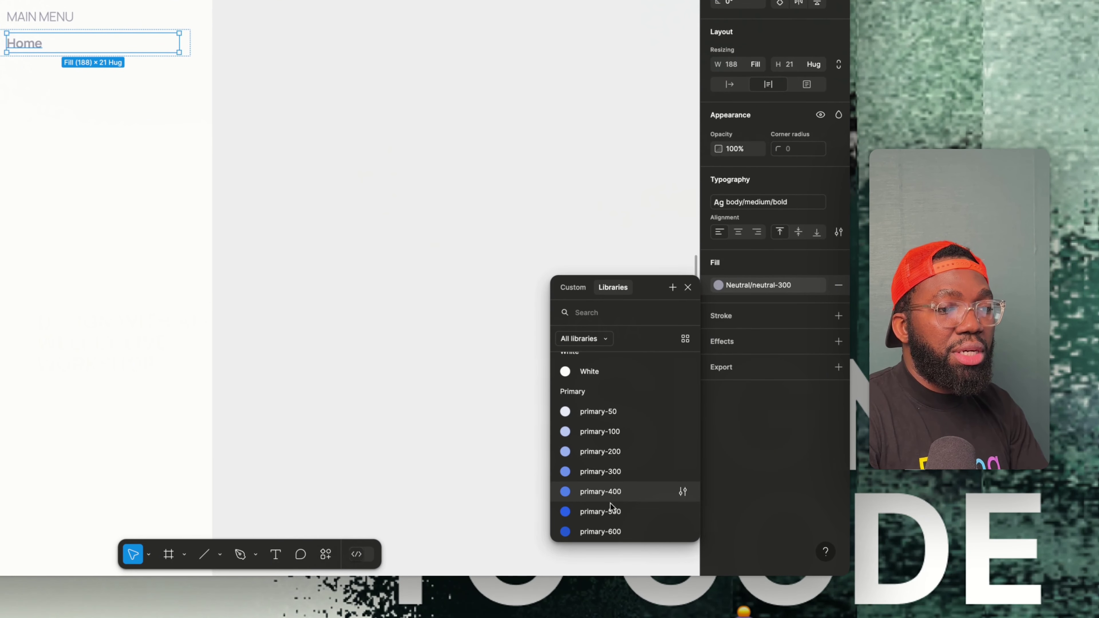
click(615, 511)
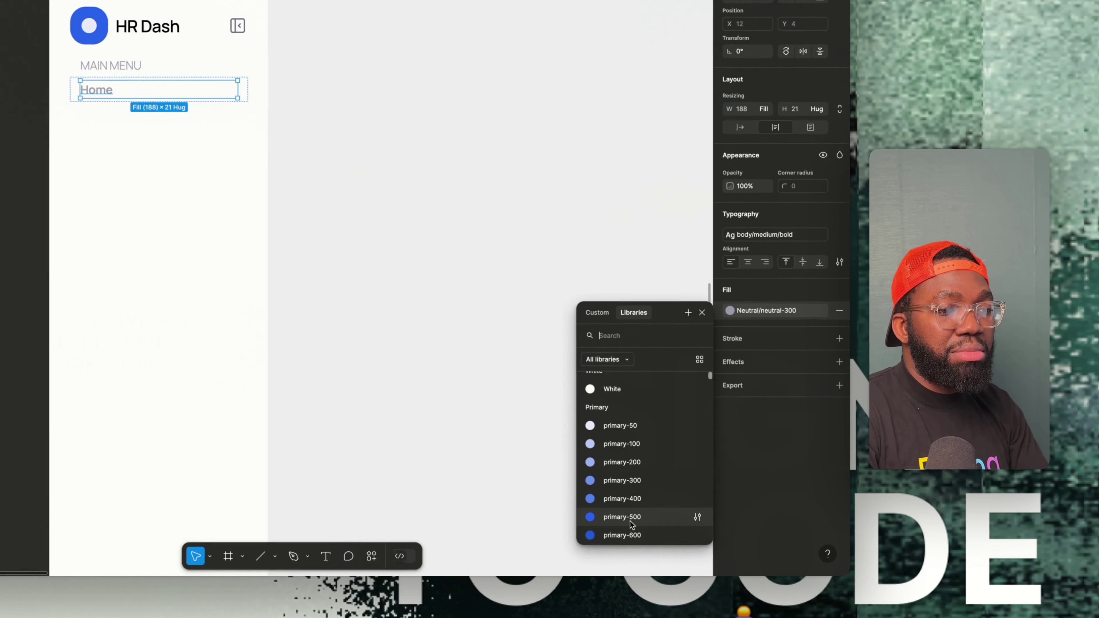
key(Escape)
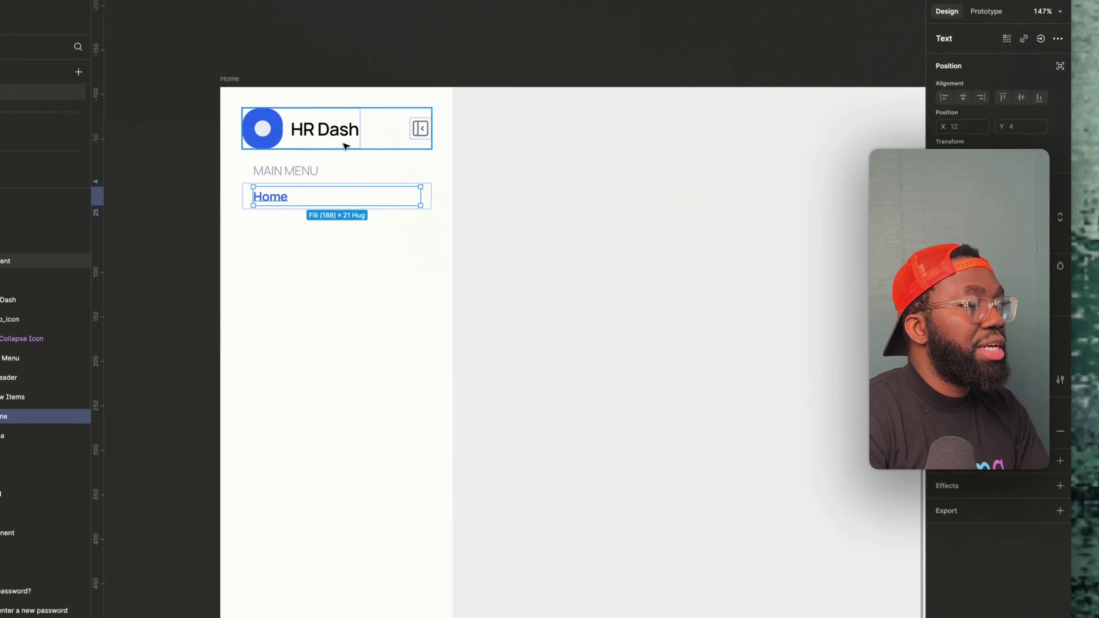
Copy the Navbar Collapse Icon from the header into Overview Items and place it before the Home text.
click(346, 144)
click(421, 128)
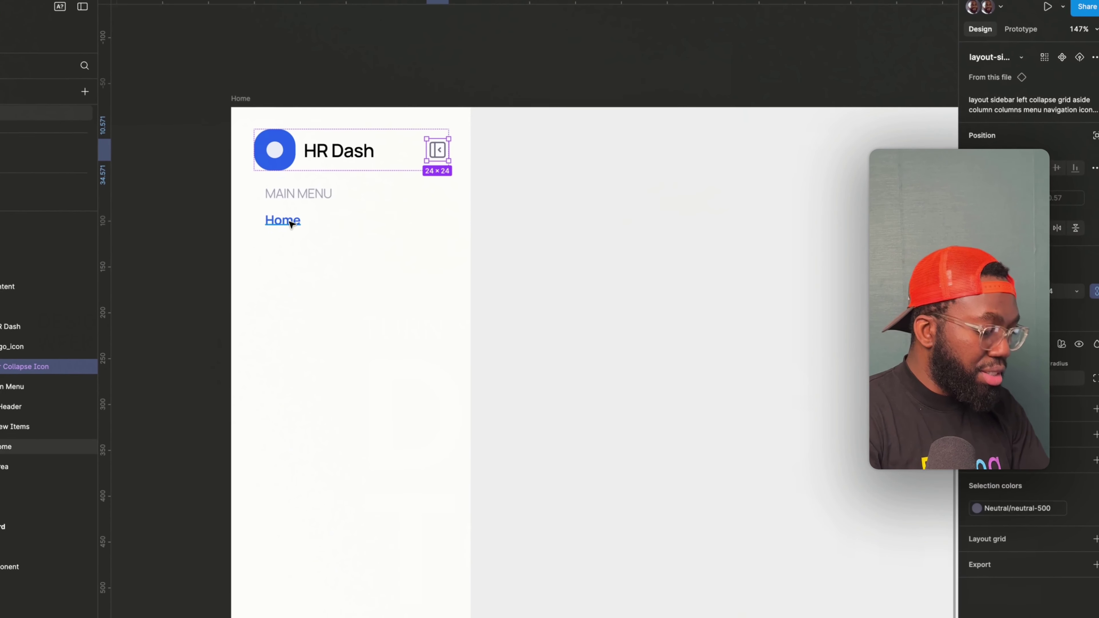
click(289, 221)
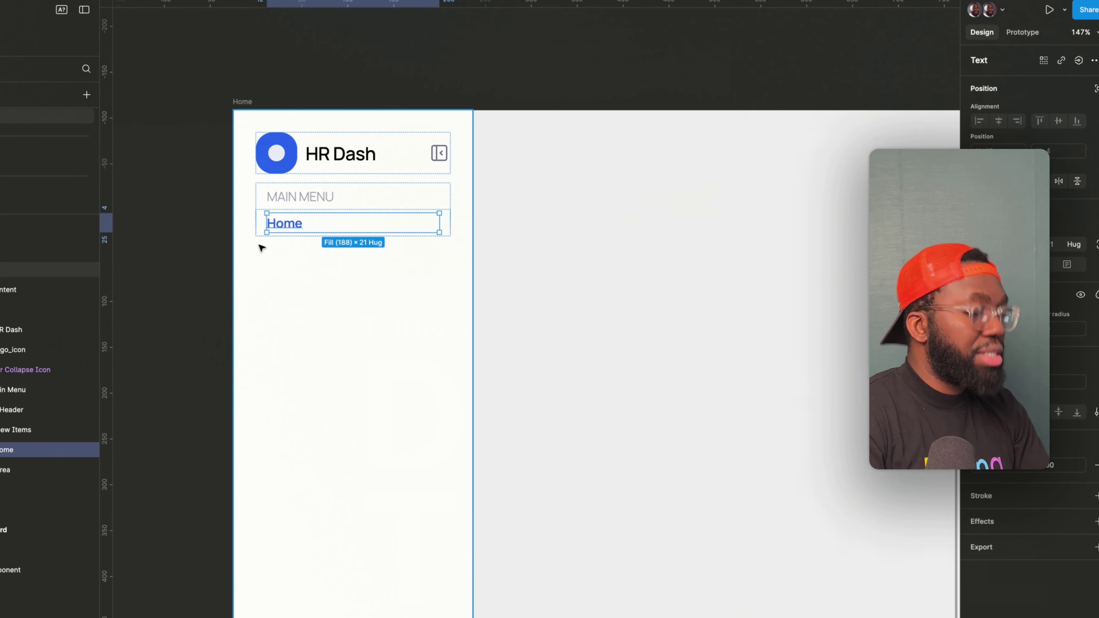
key(ctrl+v)
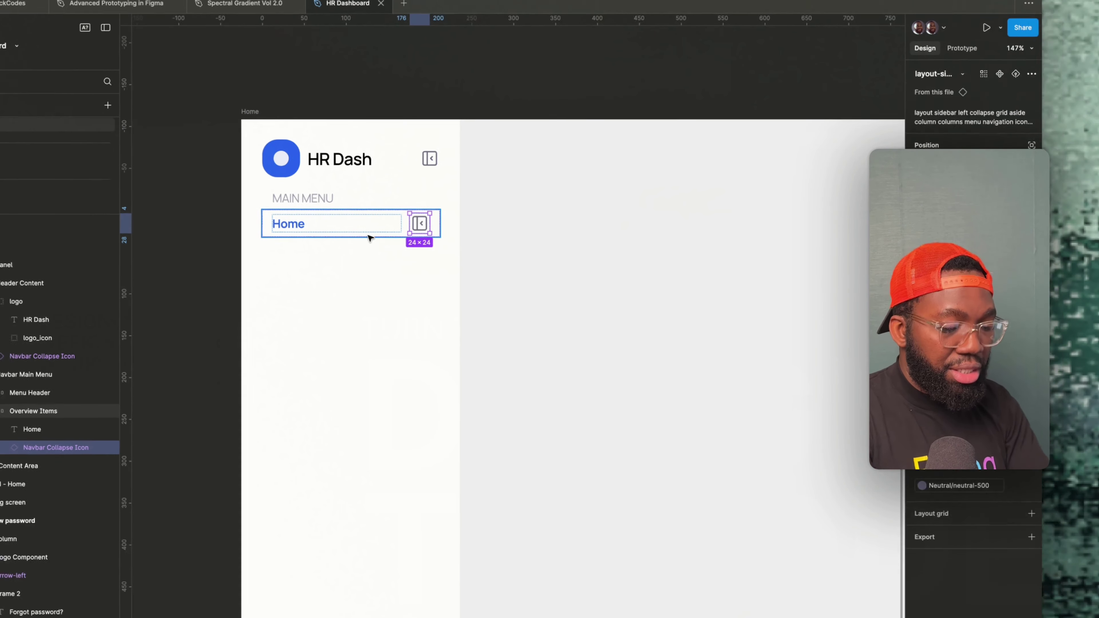
key(Left)
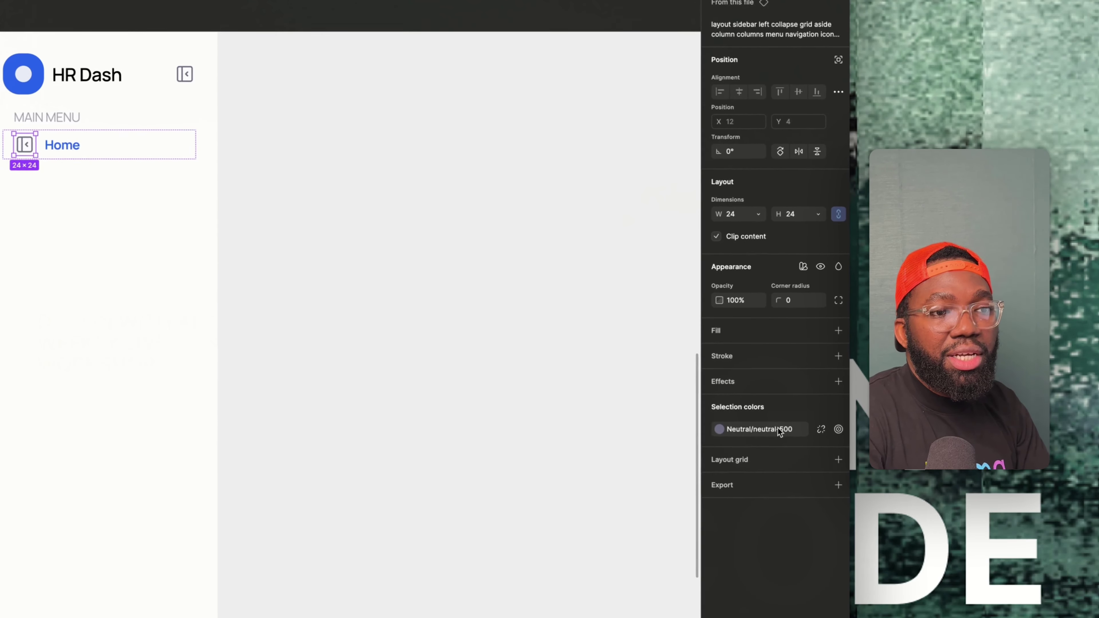
Recolor the copied collapse icon in Overview Items with the primary-500 library color.
click(799, 412)
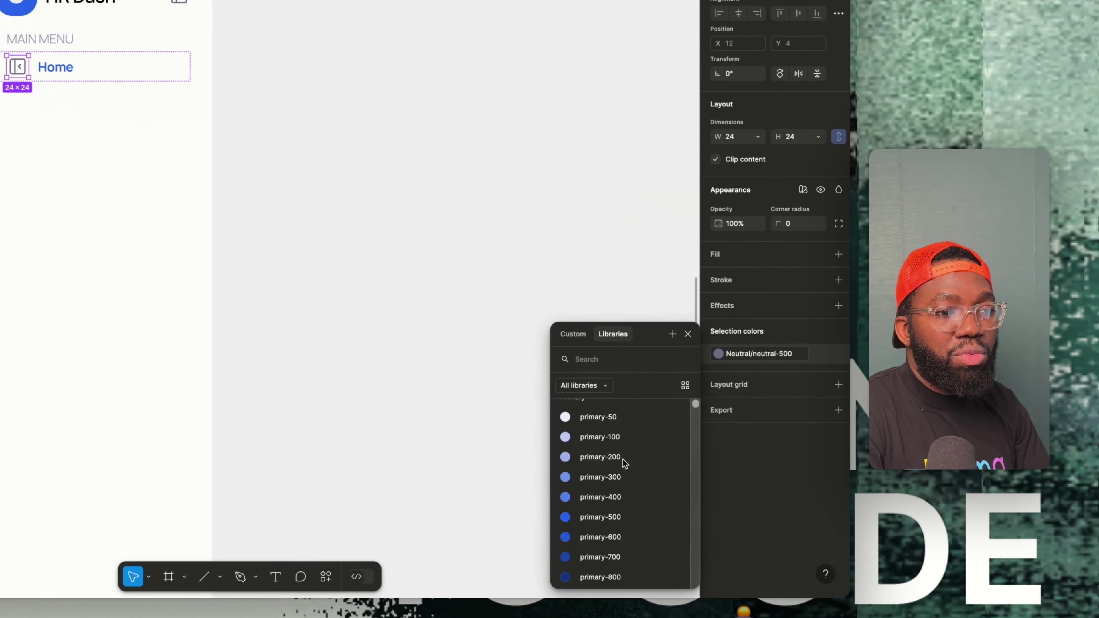
scroll(623, 459, up, 2)
click(617, 565)
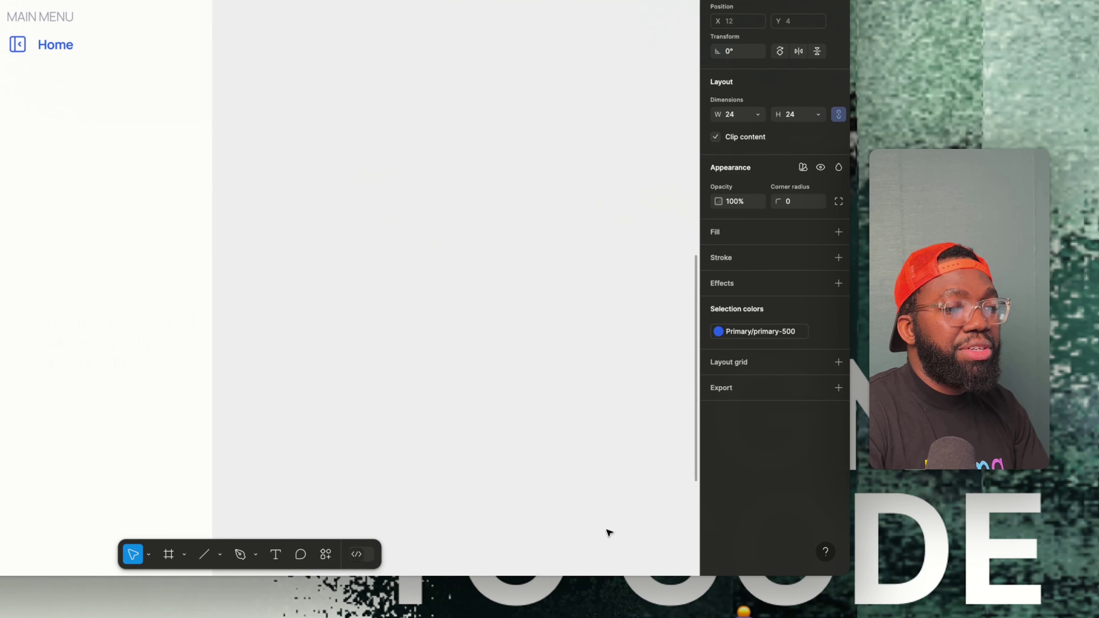
Search the file's components for "home" and swap the copied icon beside the Home text for home-05.
click(330, 230)
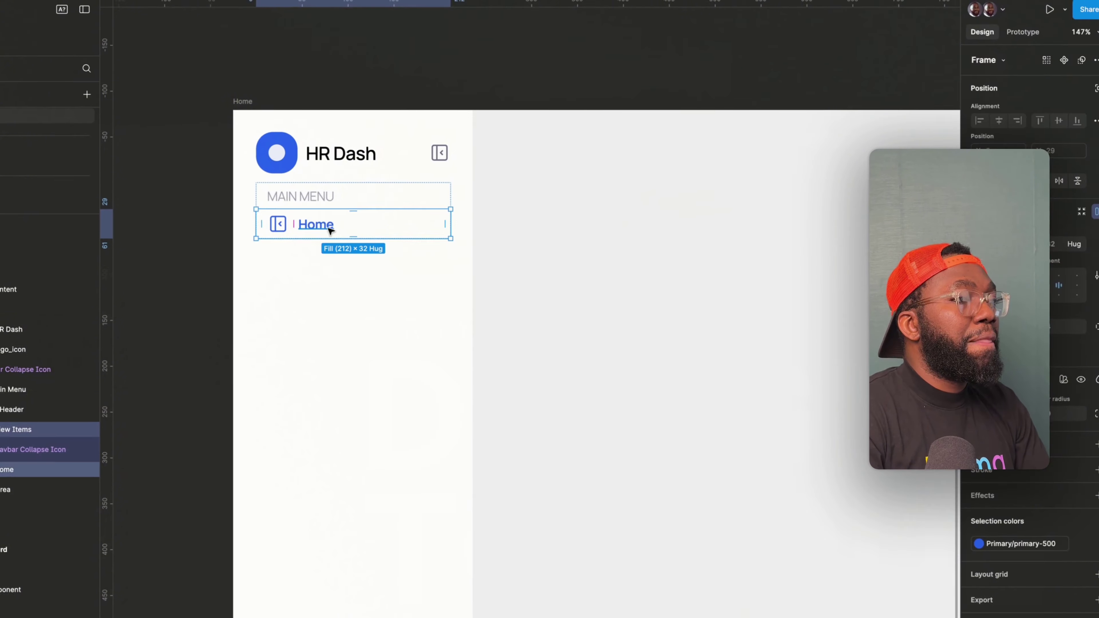
double_click(330, 229)
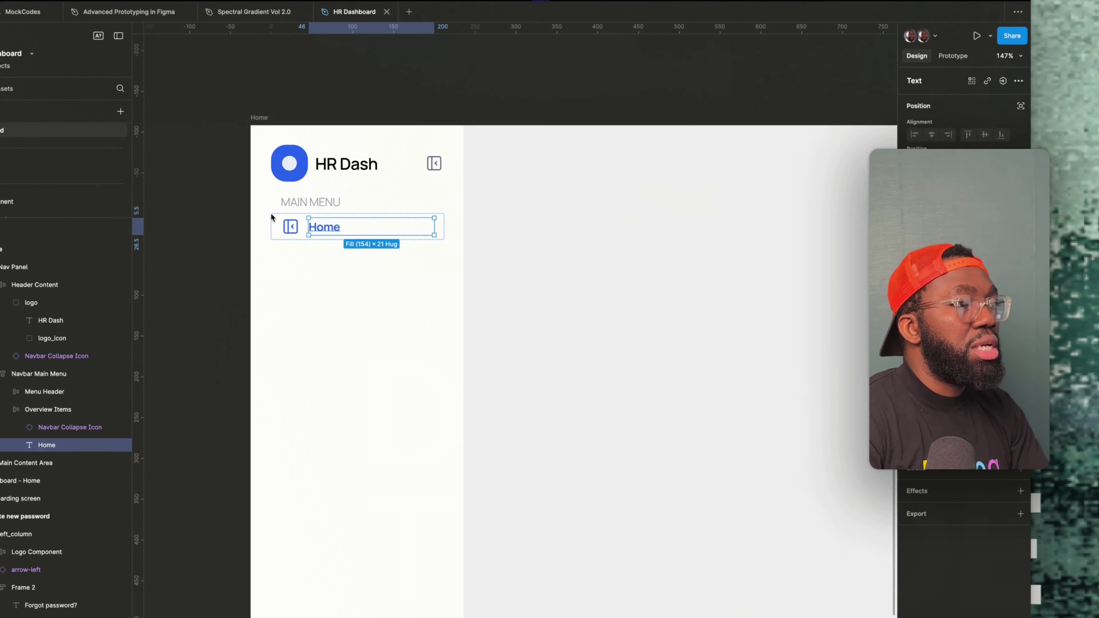
double_click(296, 222)
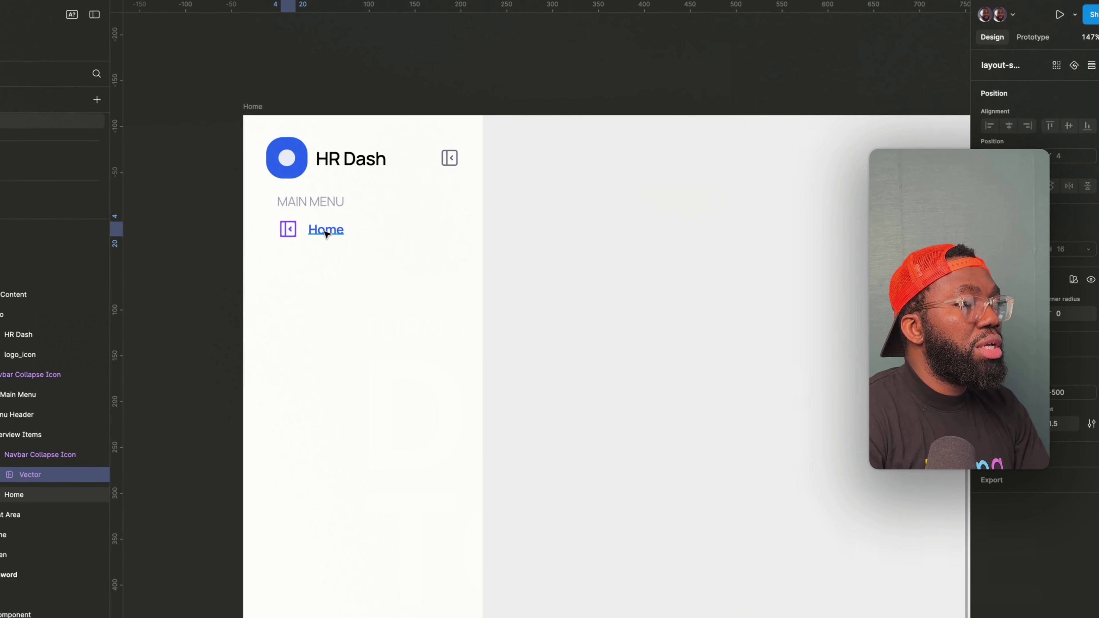
click(324, 235)
click(288, 234)
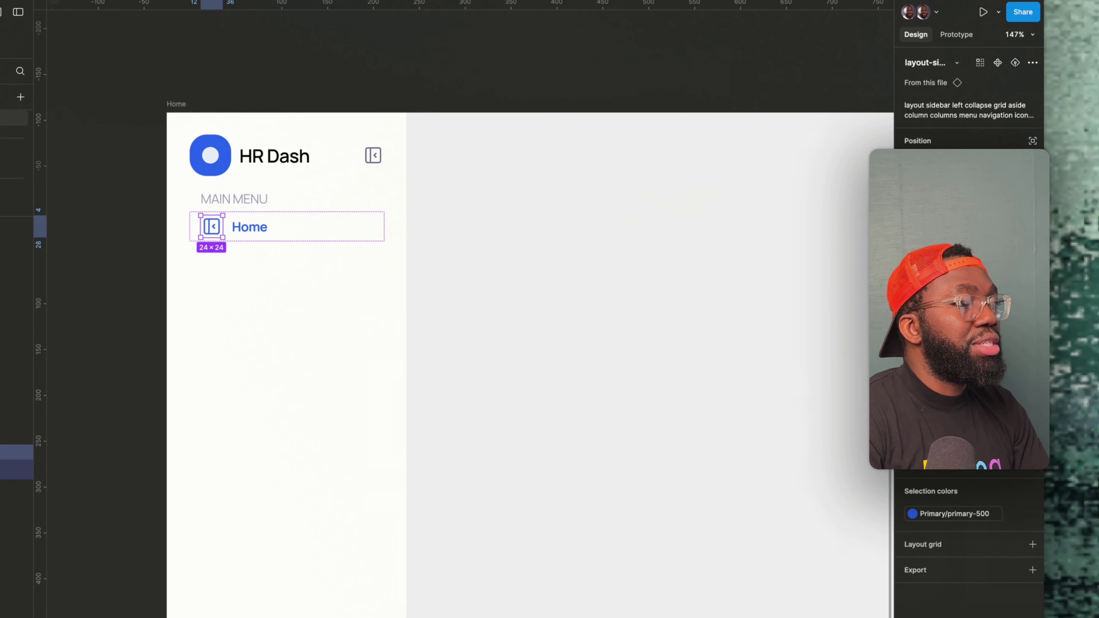
click(1016, 67)
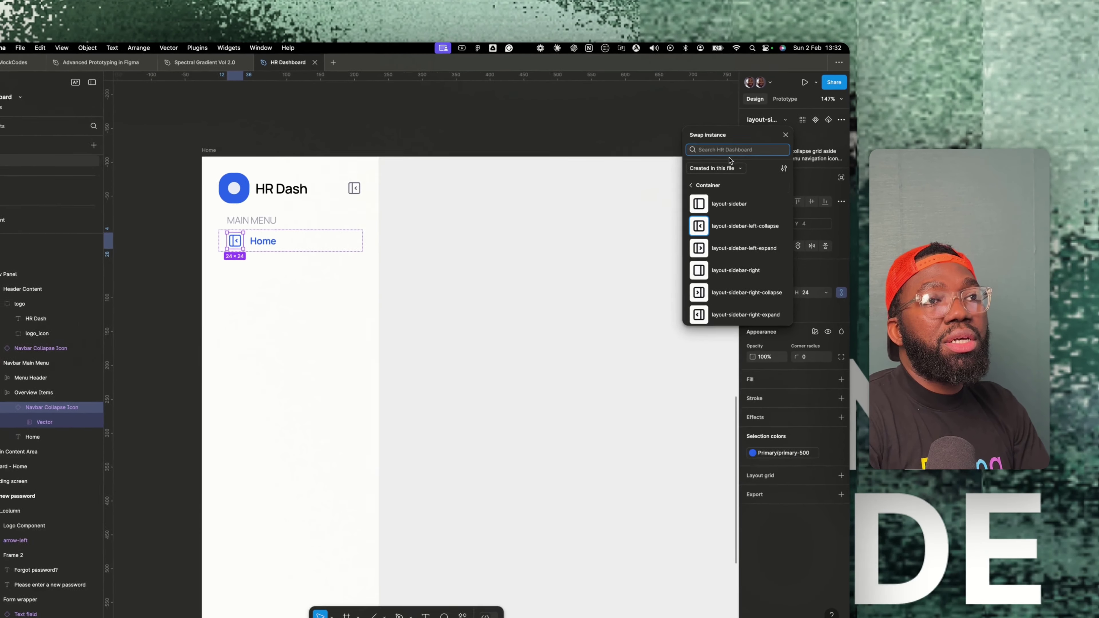
text(N)
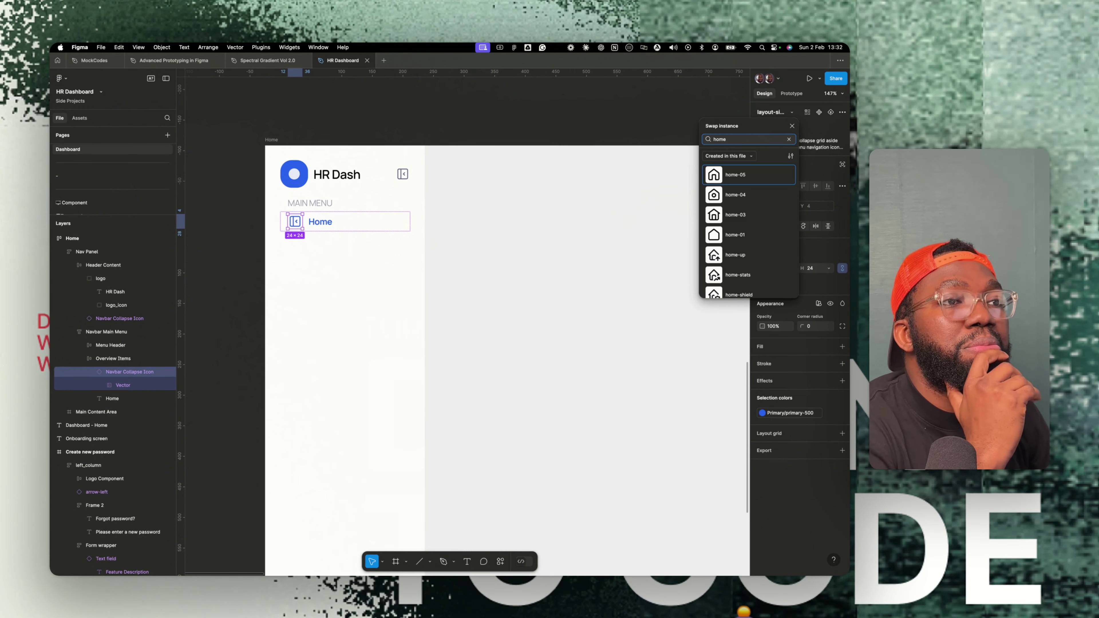
click(715, 180)
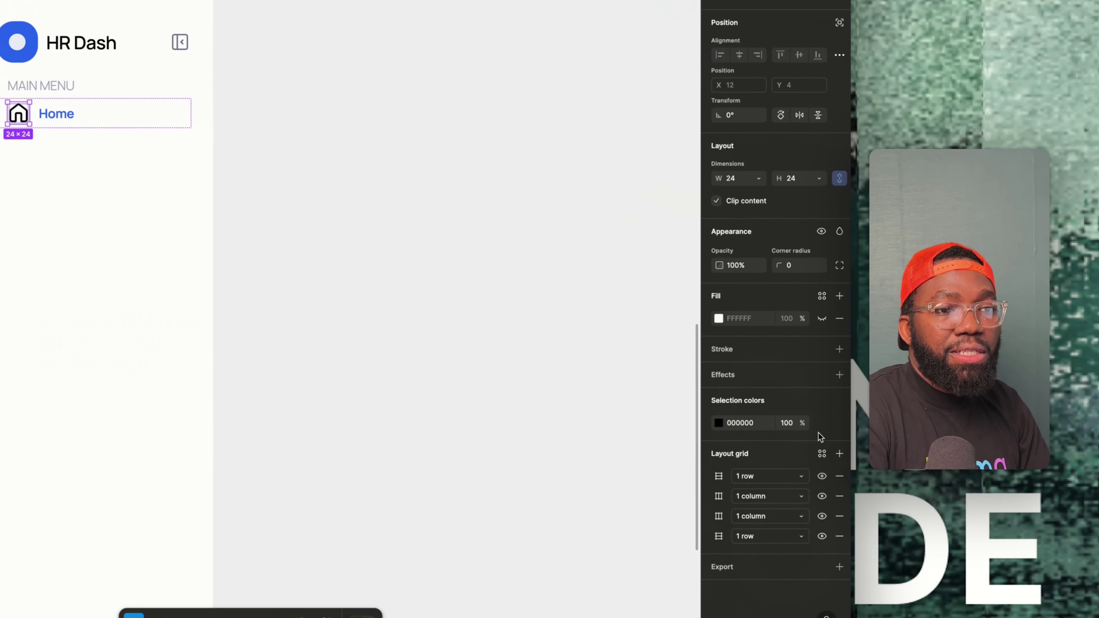
Apply the primary-500 library color to the home-05 icon and hide its layout grids.
click(821, 423)
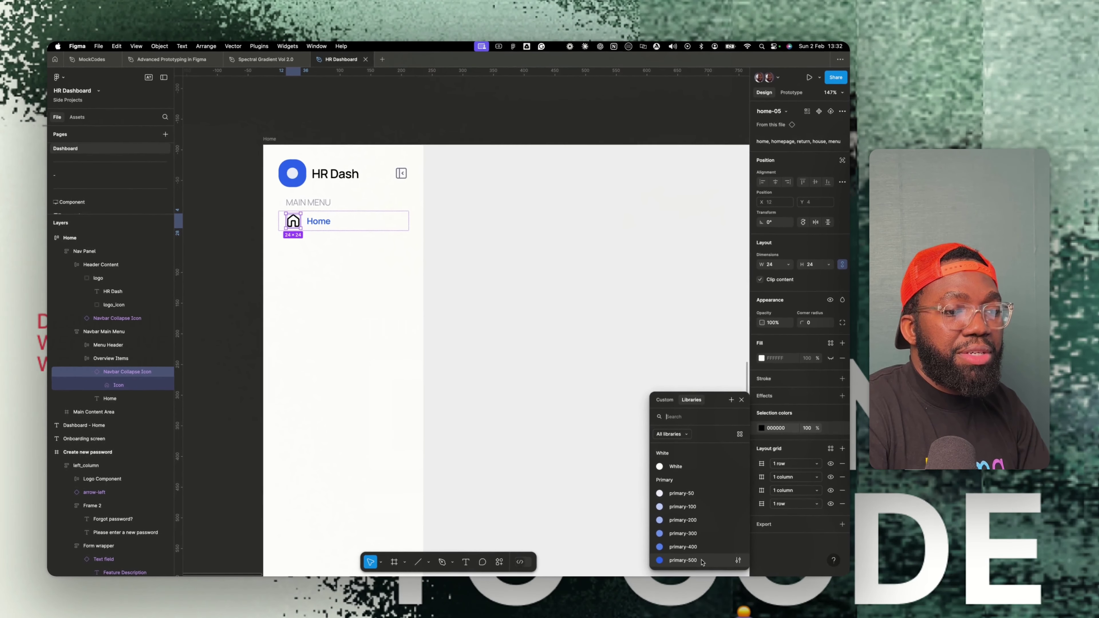
click(684, 561)
click(318, 230)
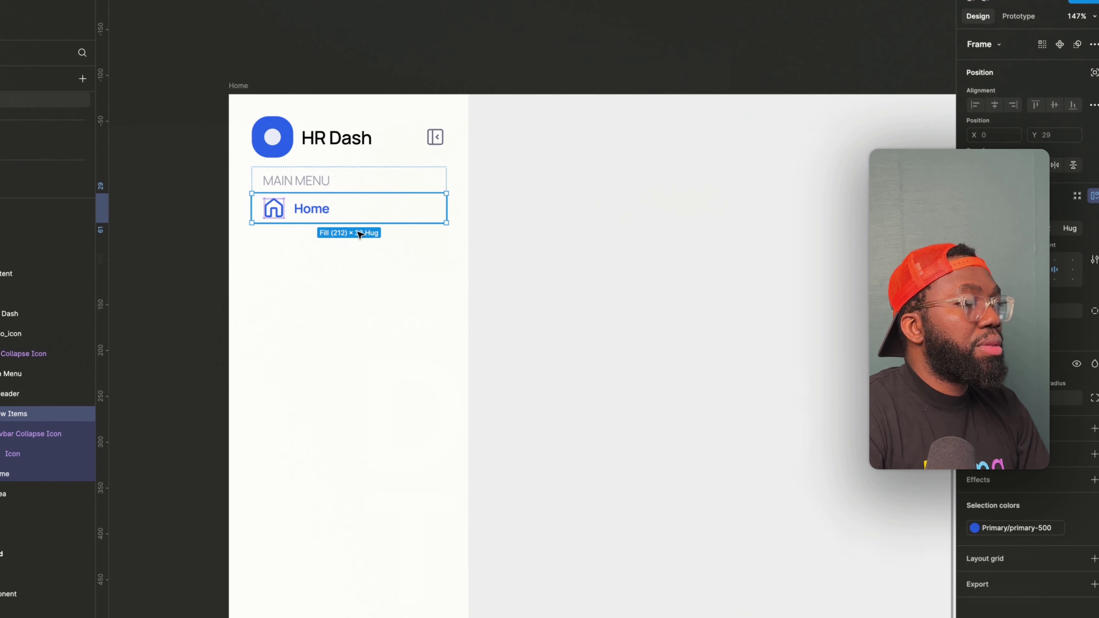
double_click(312, 213)
click(279, 211)
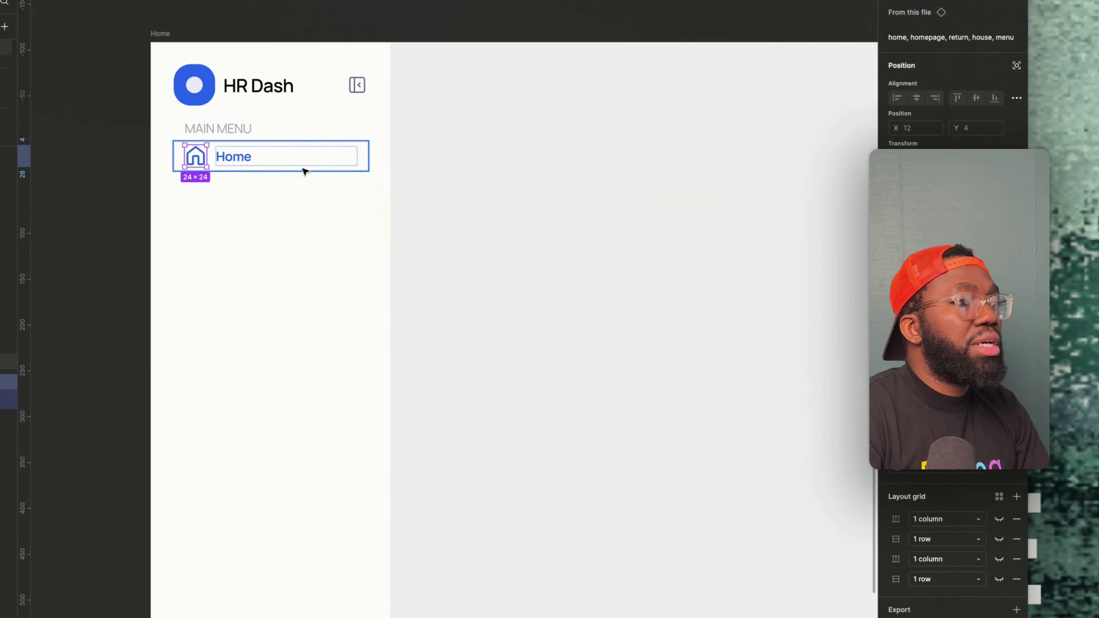
click(138, 47)
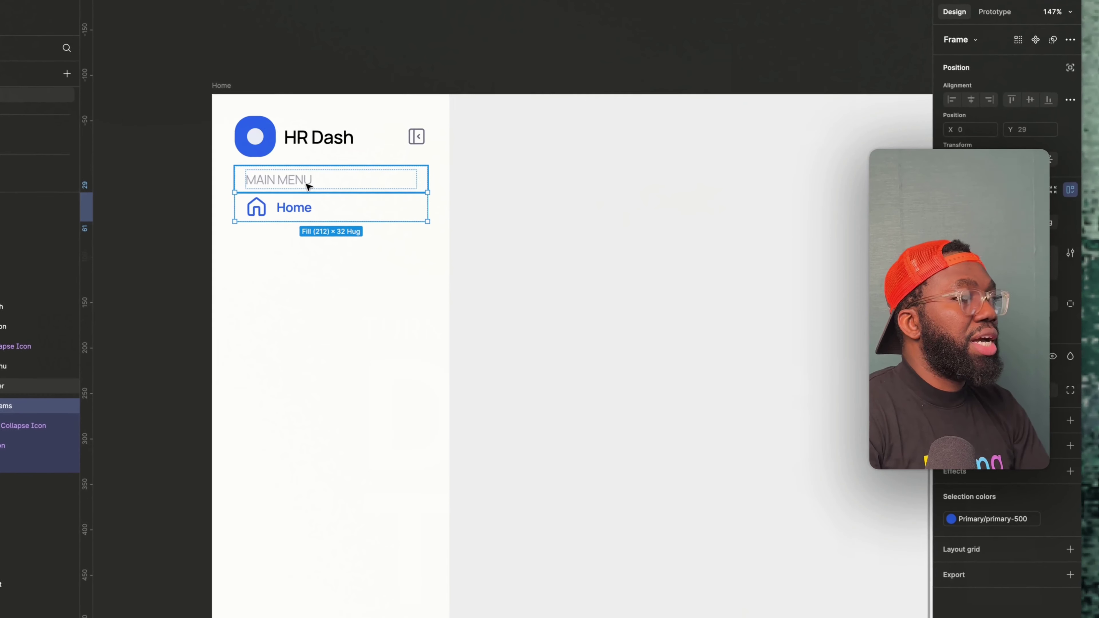
click(328, 204)
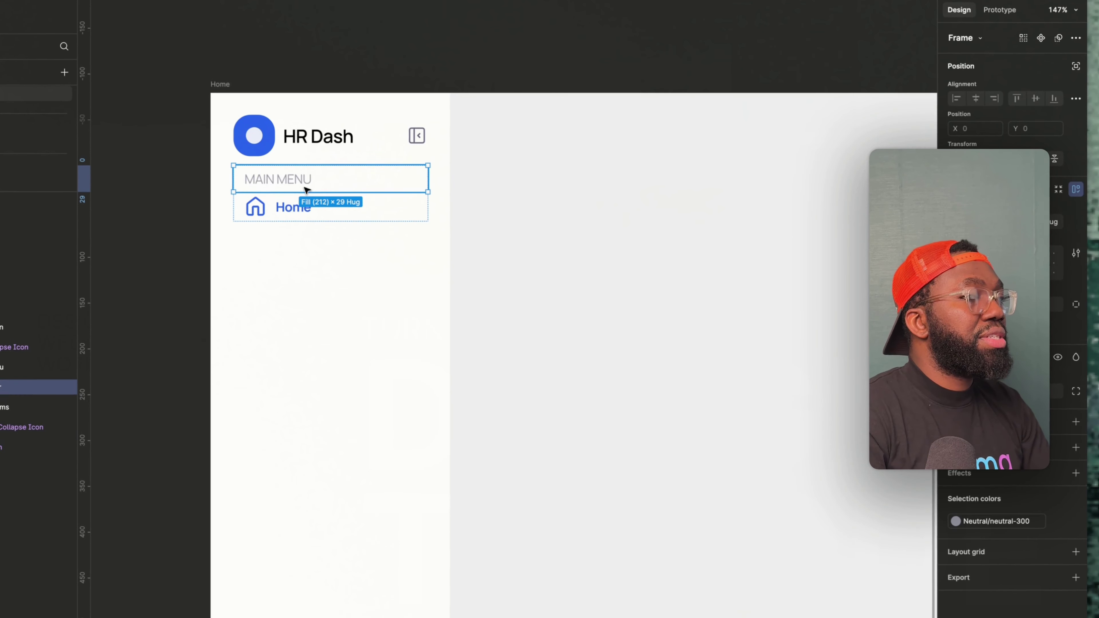
click(302, 216)
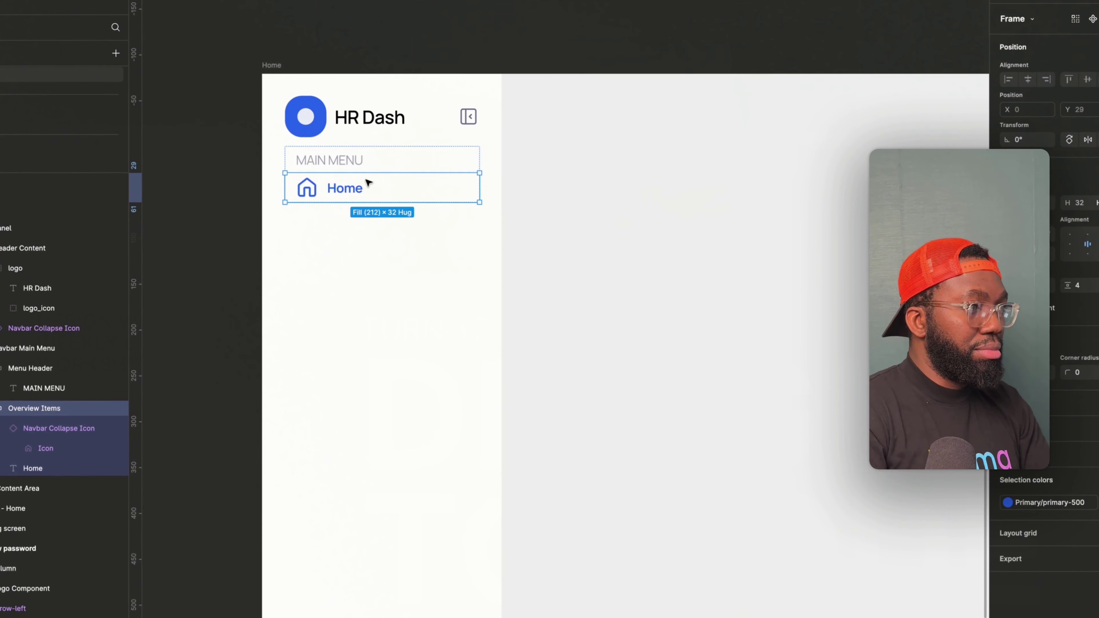
click(356, 162)
Set the Overview Items frame's corner radius to 8 and add an inside stroke of weight 1 in neutral-100.
click(382, 191)
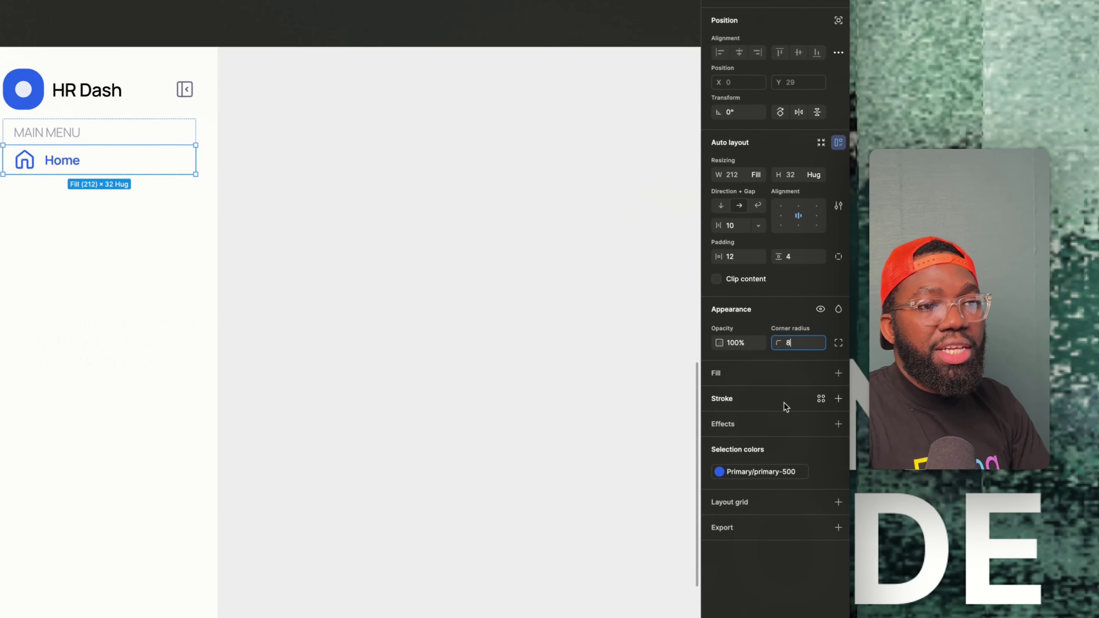
click(764, 385)
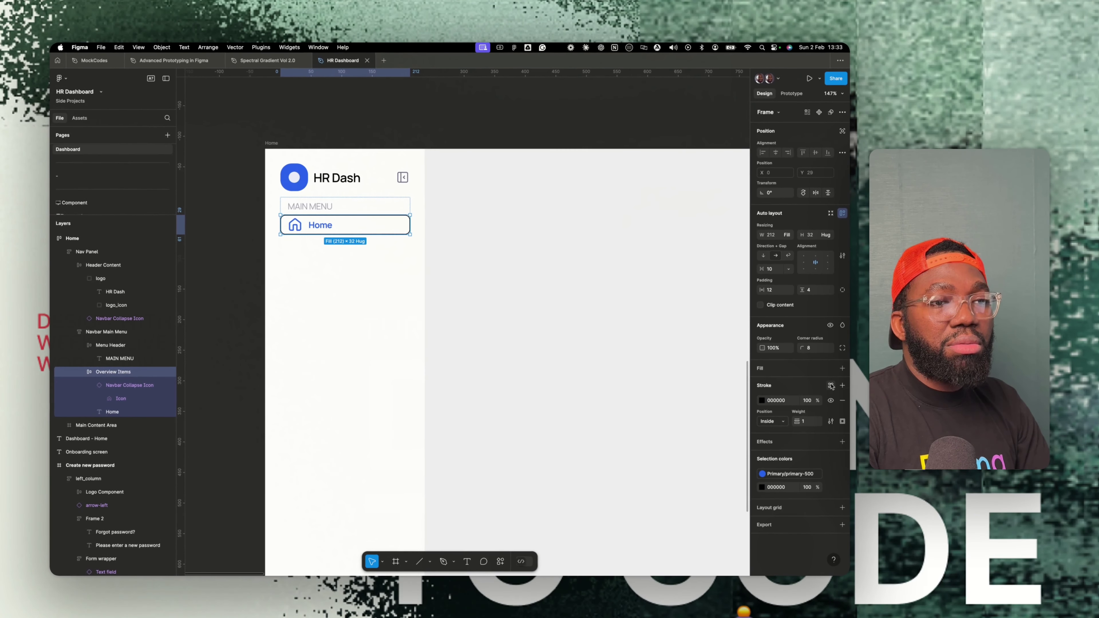
click(831, 385)
scroll(698, 502, down, 3)
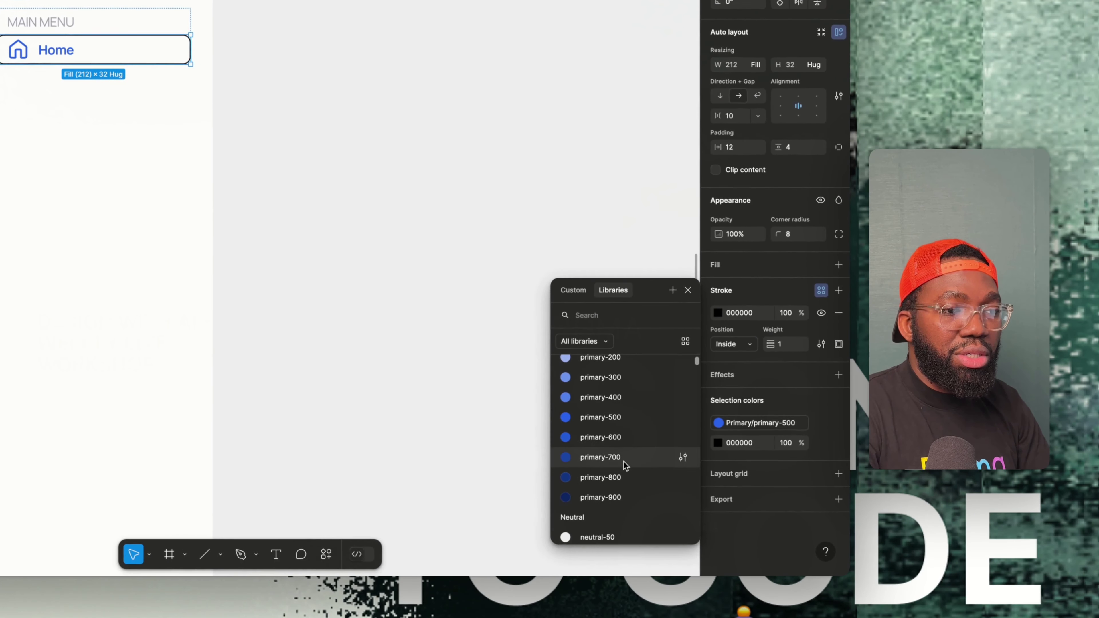
scroll(625, 466, down, 4)
click(611, 388)
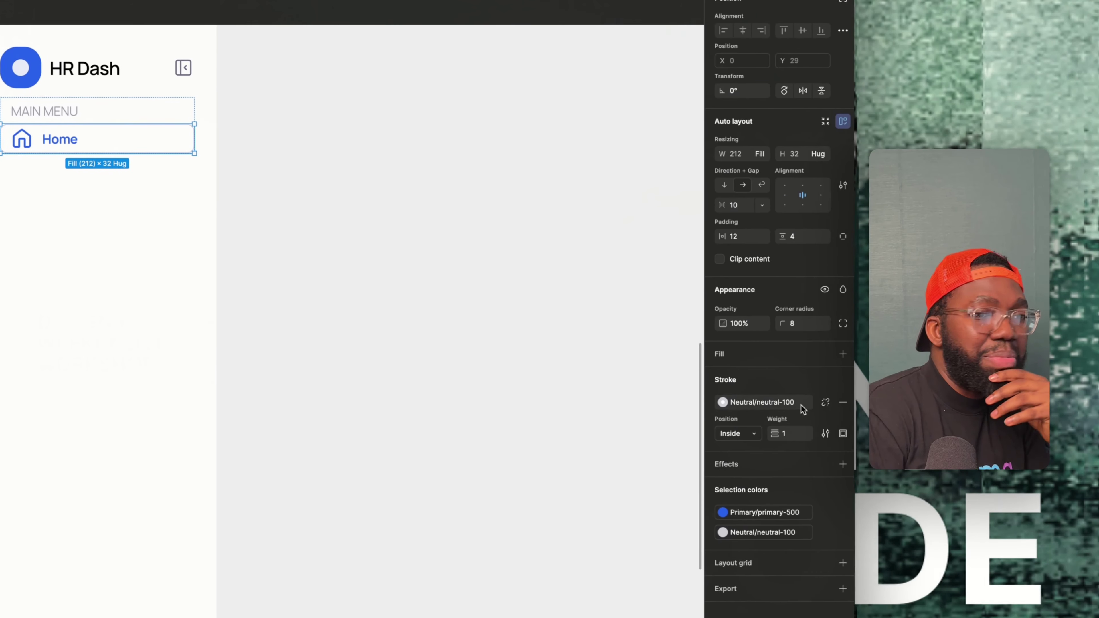
Change the Overview Items stroke to the neutral-50 library color.
click(793, 403)
click(598, 555)
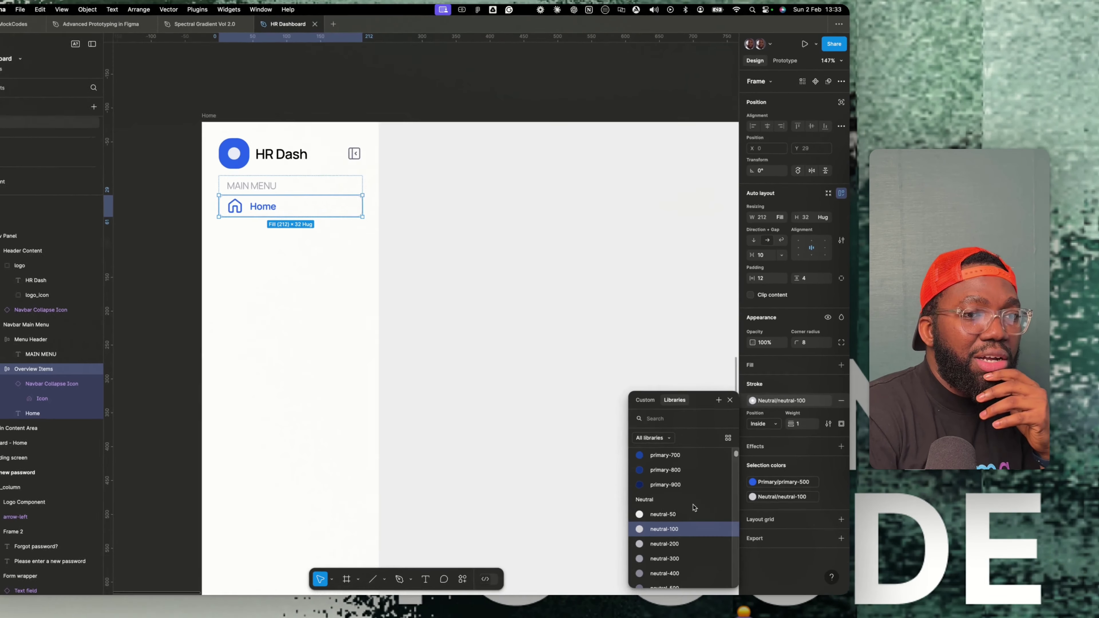
key(Escape)
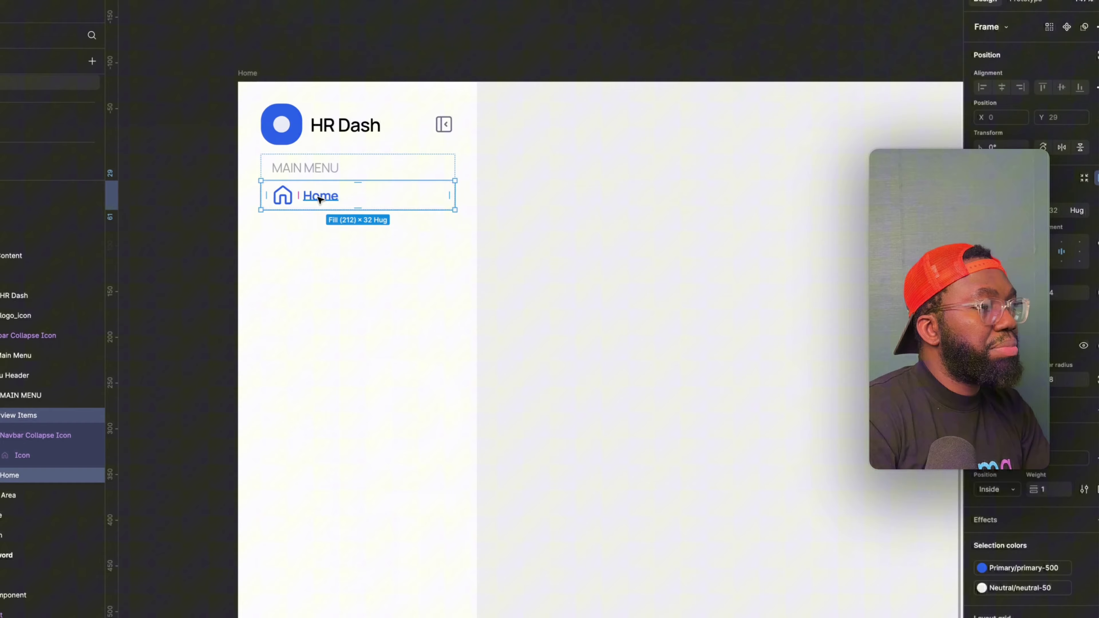
Change the Home menu text to the body/medium/medium text style.
click(320, 225)
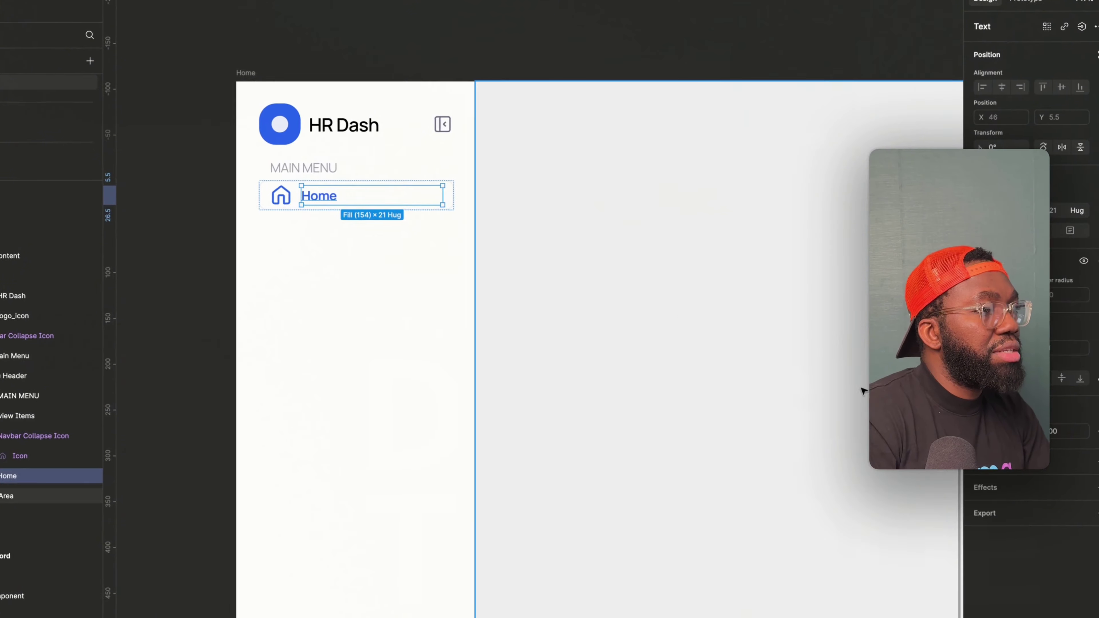
click(797, 325)
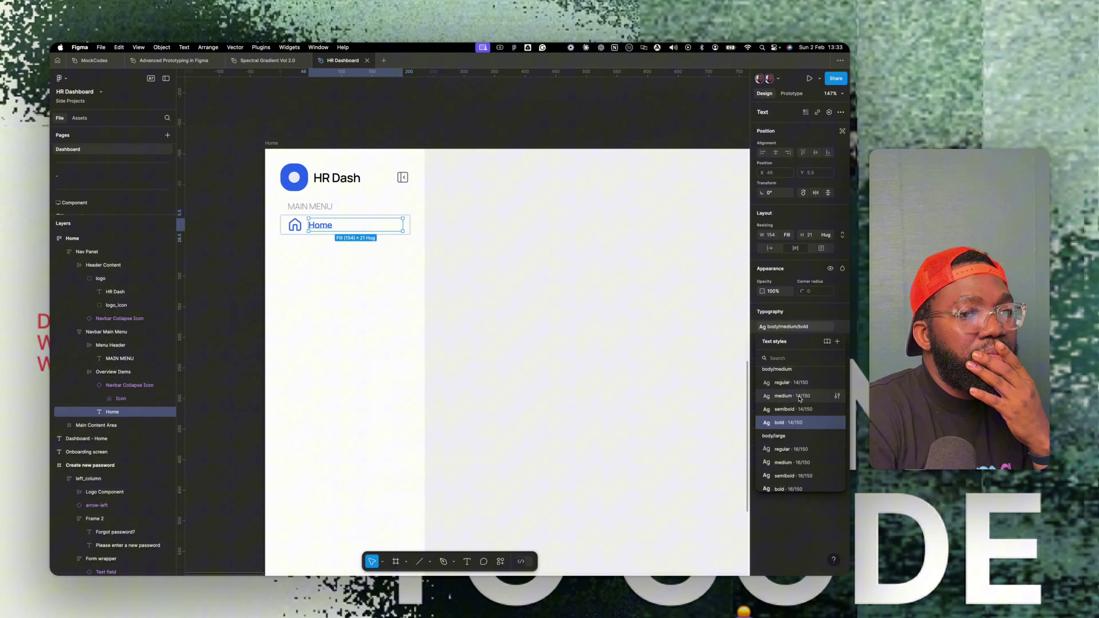
click(800, 396)
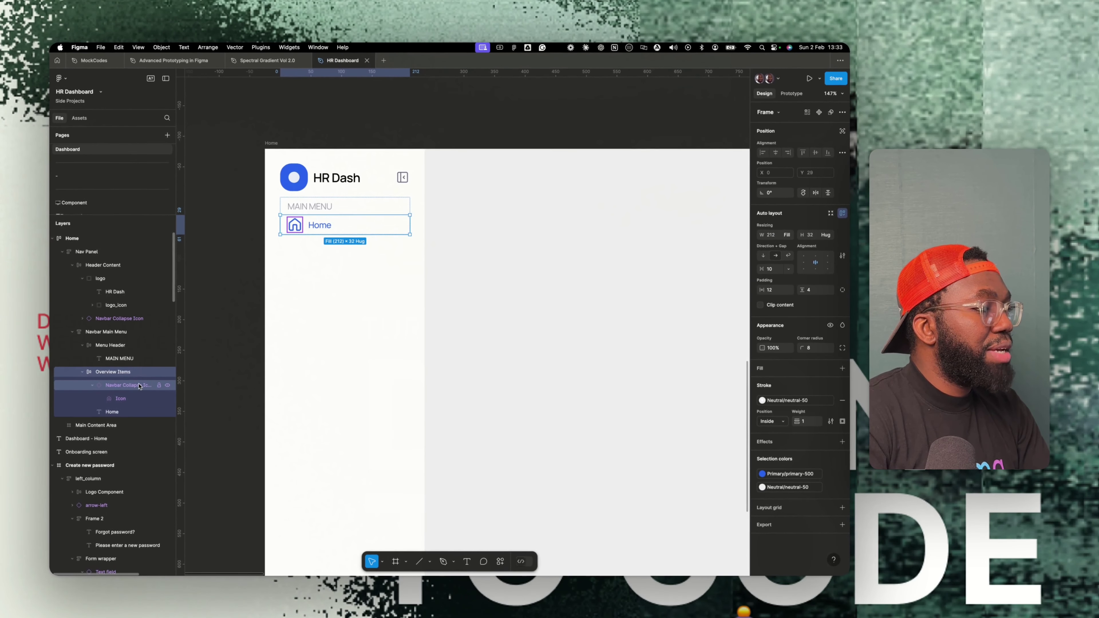
Rename the home icon layer as Overview icon and the Home text layer as Overview Title.
click(130, 386)
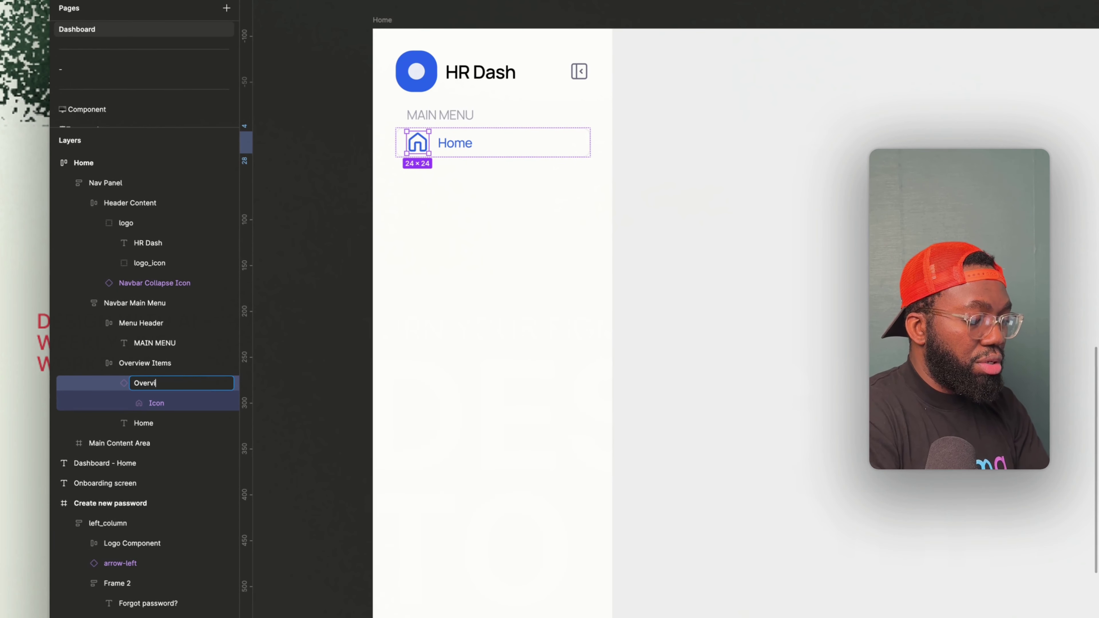
text(icon)
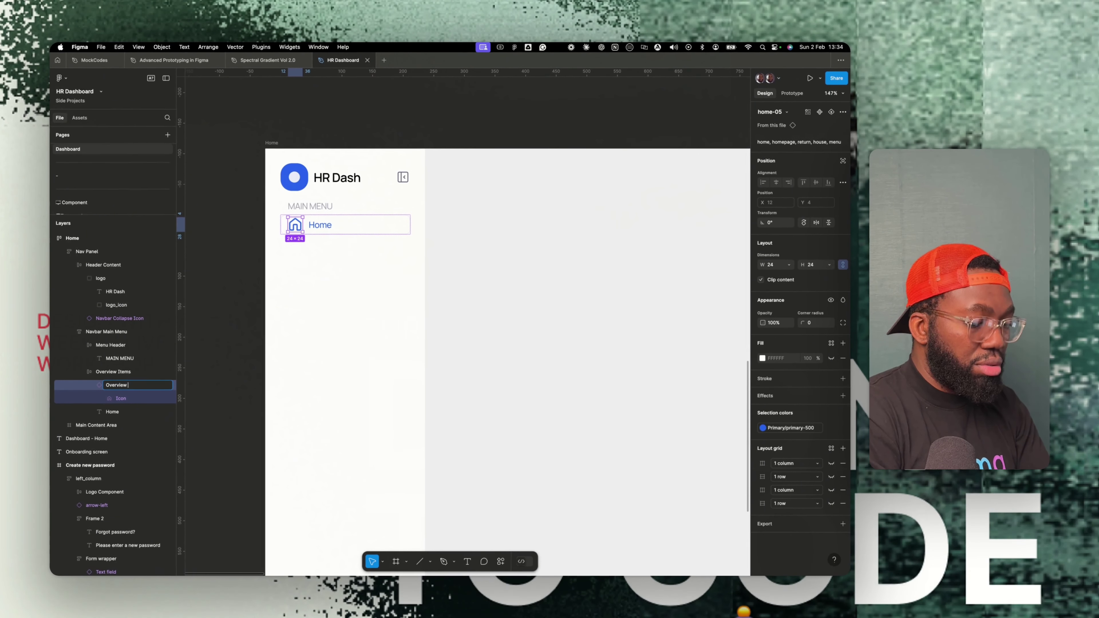
click(121, 413)
double_click(119, 414)
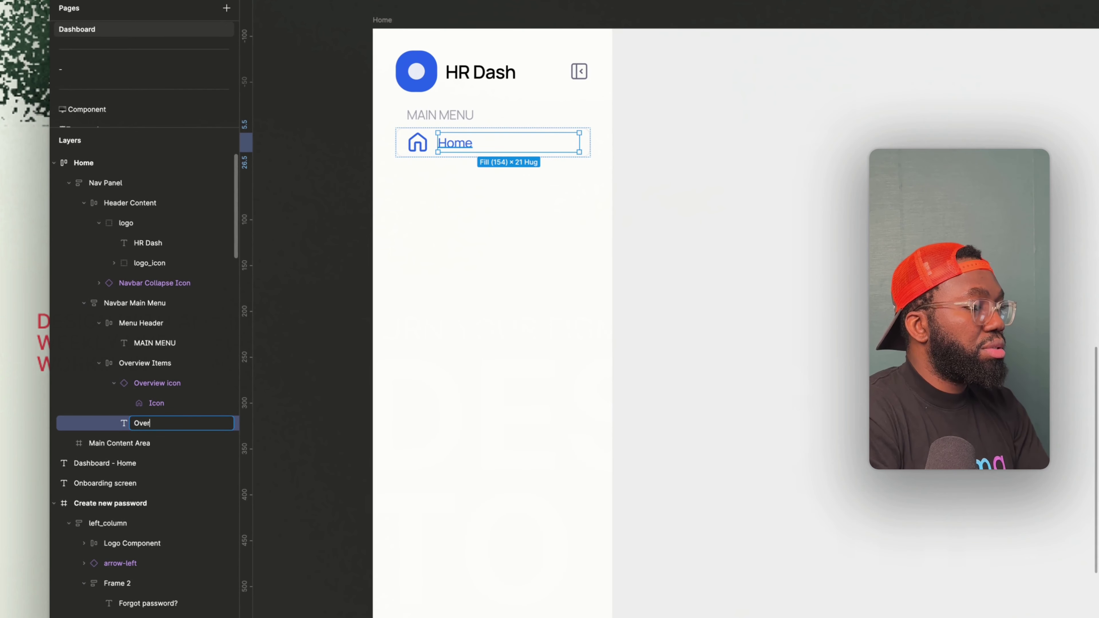
text(Overvieww)
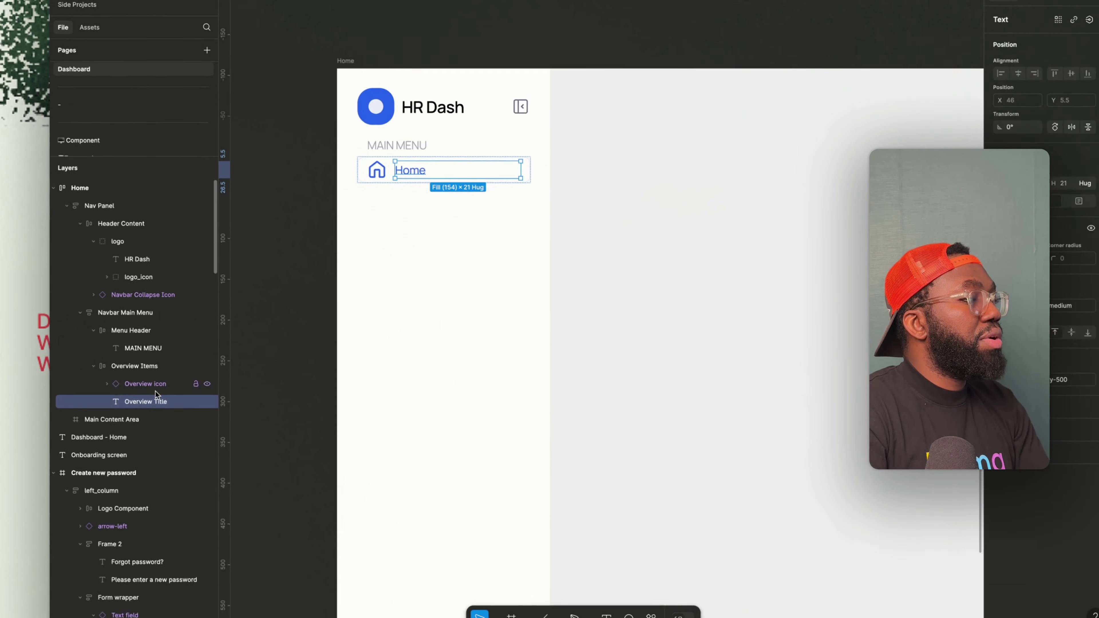
Add a fill to the Overview Items frame and set its color to F7F8FA.
click(129, 386)
click(120, 372)
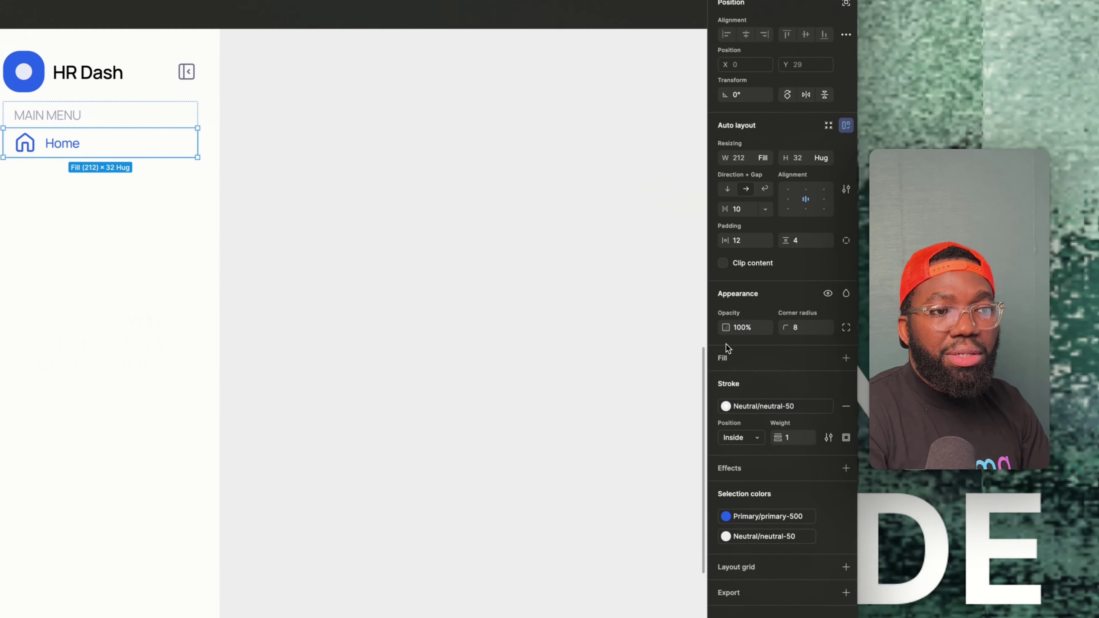
click(719, 360)
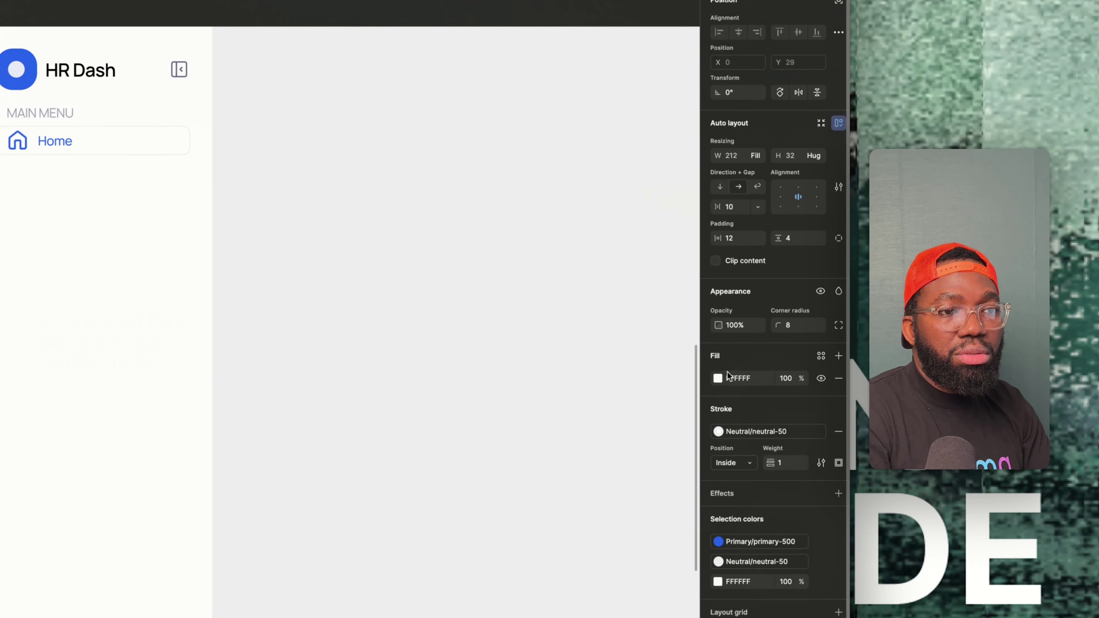
click(732, 379)
text(F7F8FA)
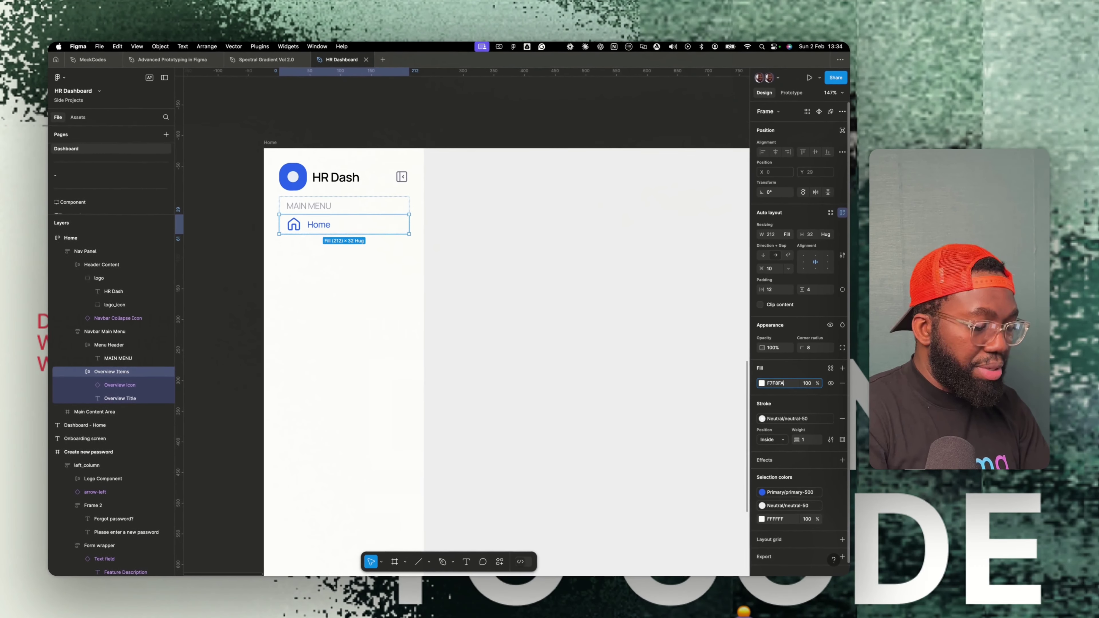
key(Return)
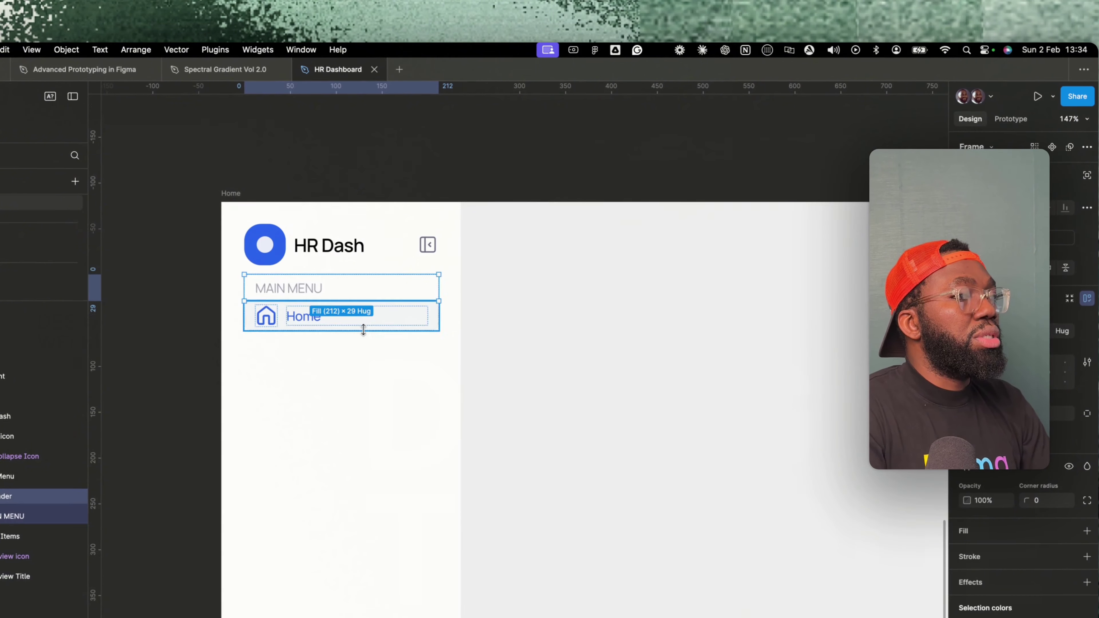
Duplicate the Overview Items frame below the Home item within the main menu and select the copy.
click(362, 355)
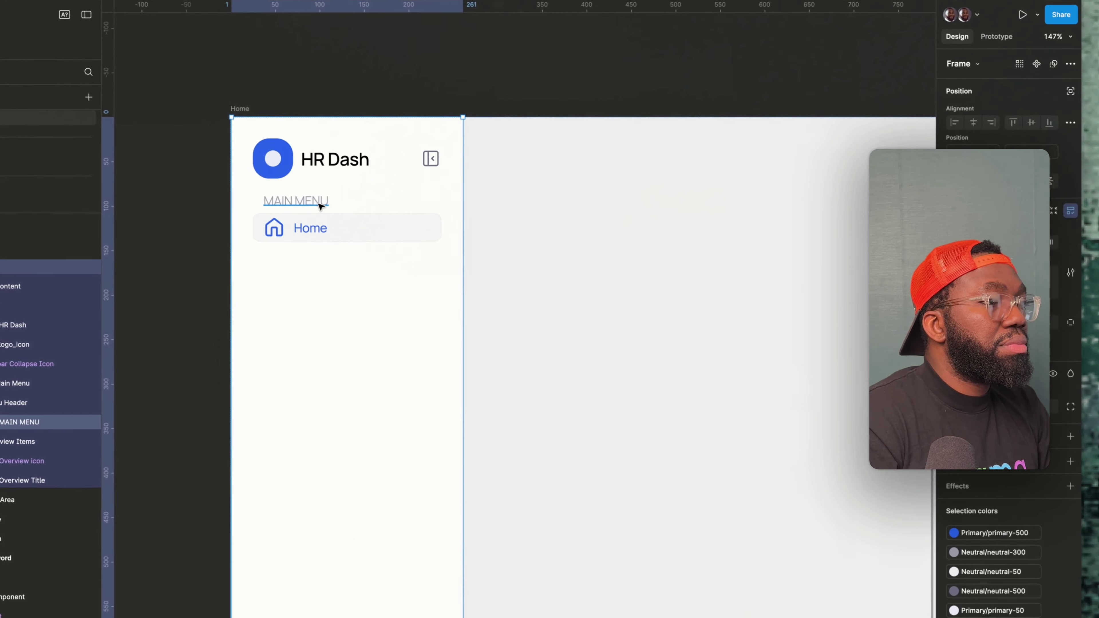
click(328, 225)
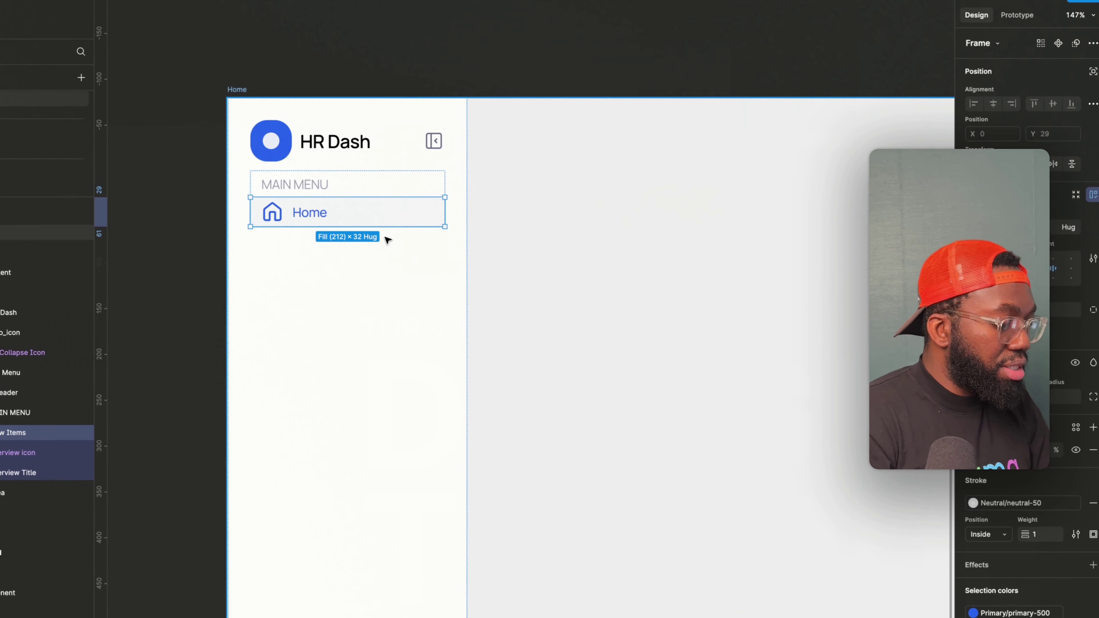
alt+drag(403, 254, 403, 255)
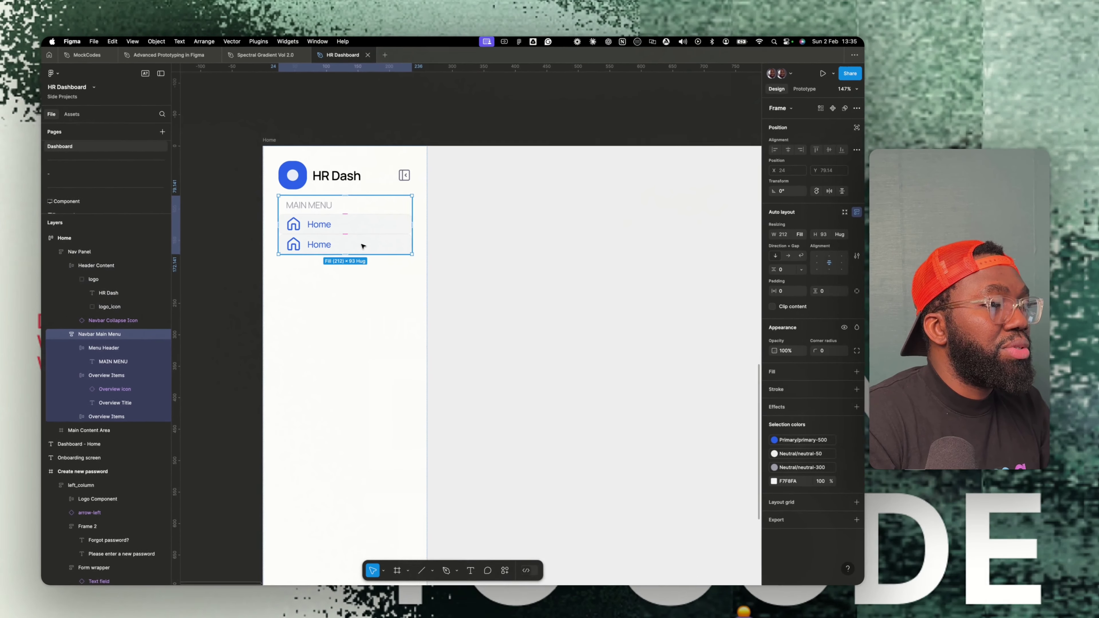
click(363, 246)
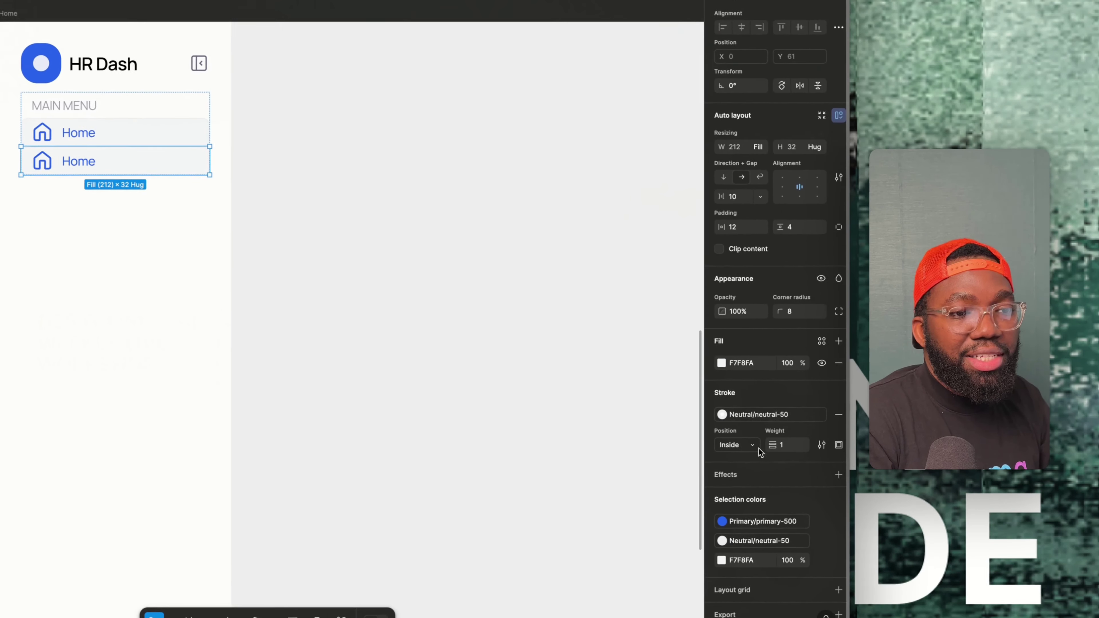
Set the duplicated menu item's stroke weight to 0 and hide its fill.
mouse_move(821, 414)
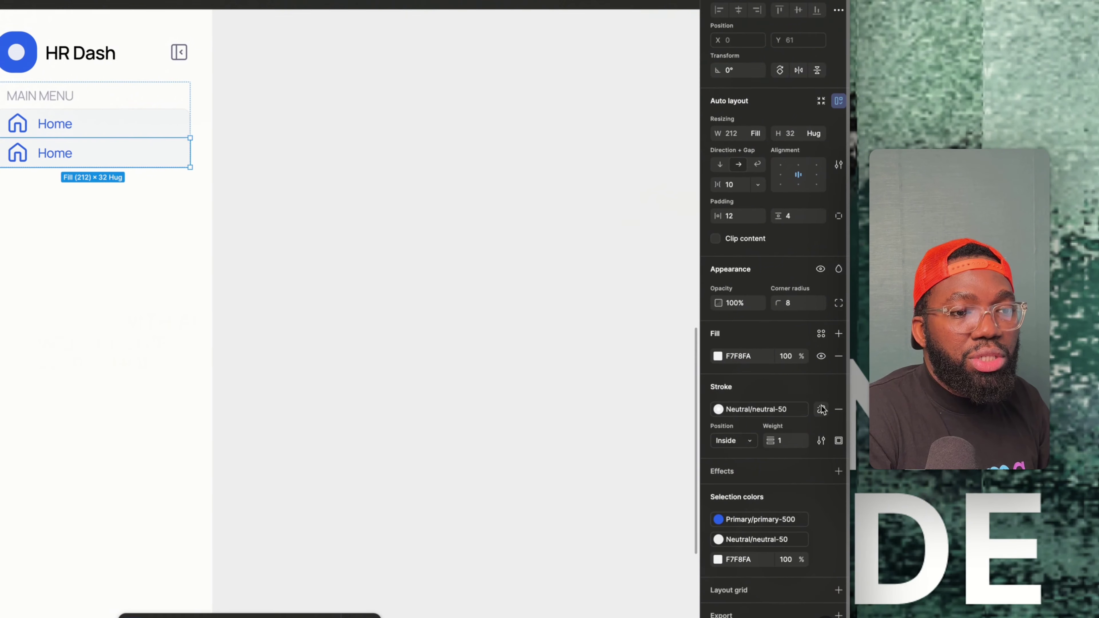
scroll(791, 409, down, 1)
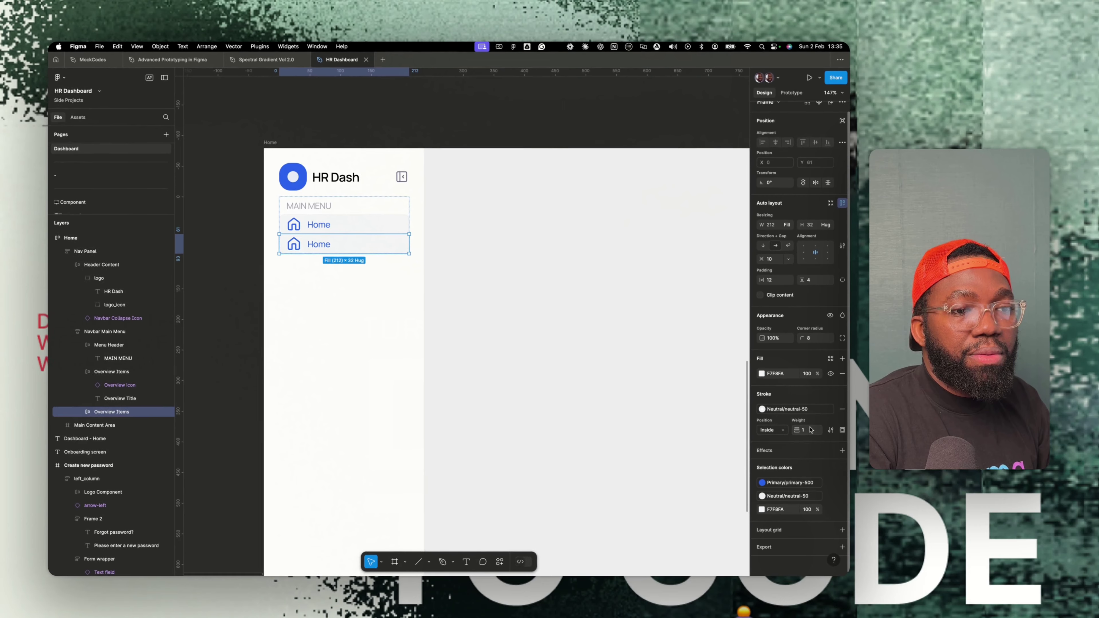
click(810, 430)
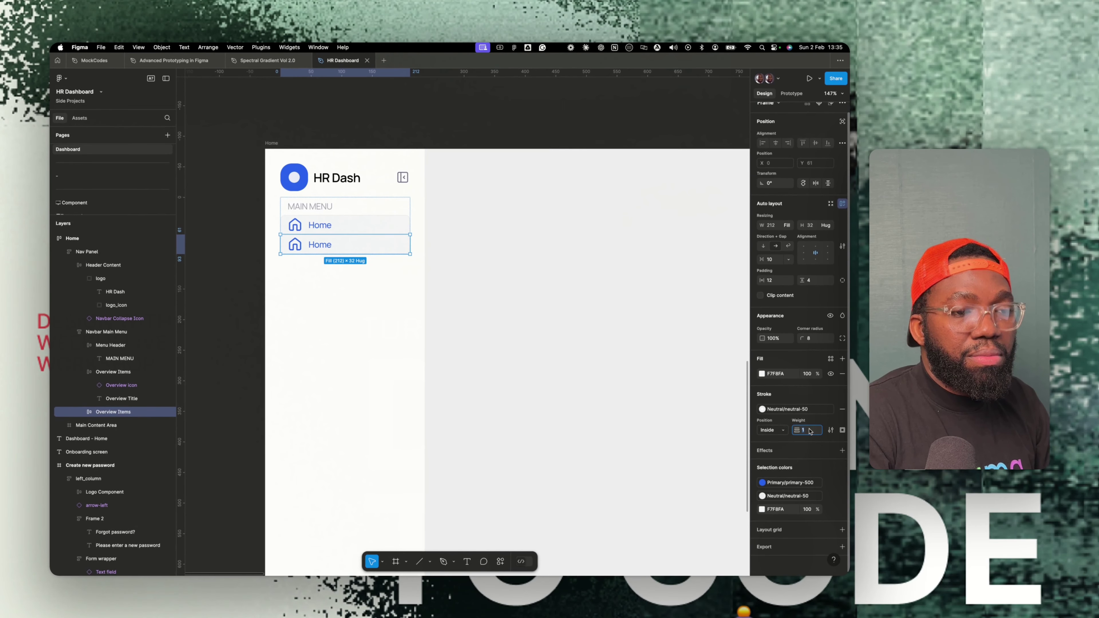
text(0)
key(Return)
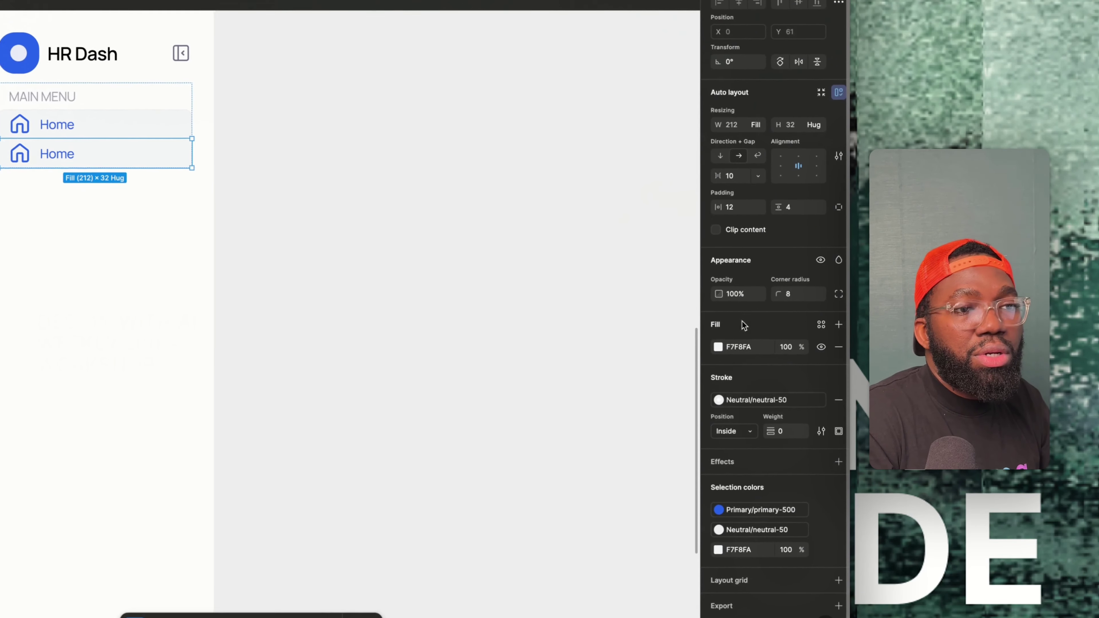
click(822, 347)
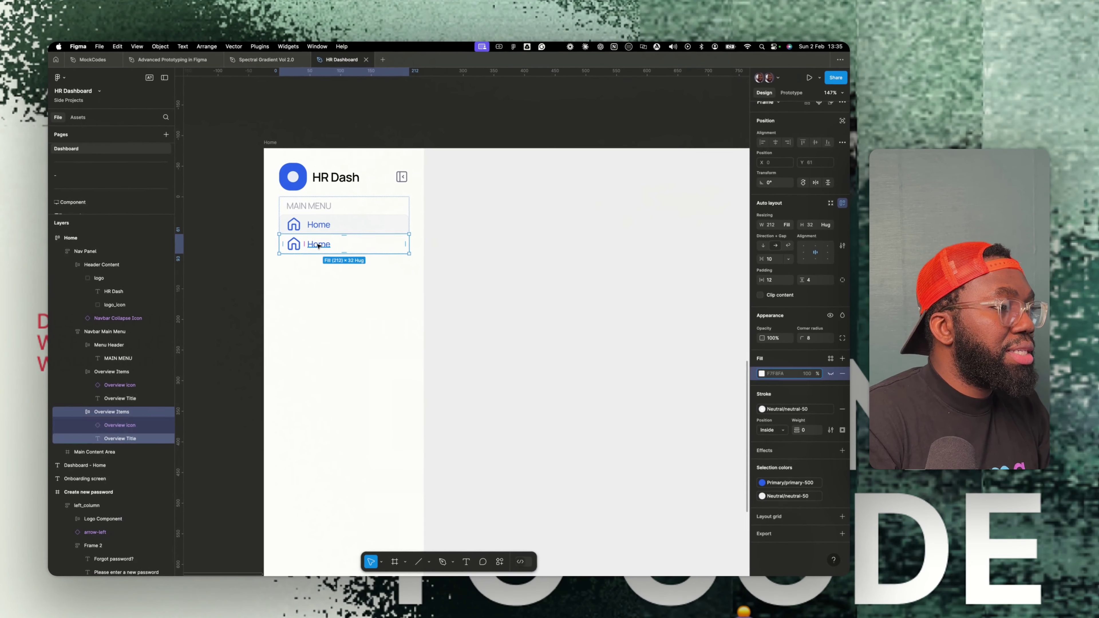
Change the duplicated menu item's text to Search.
click(318, 246)
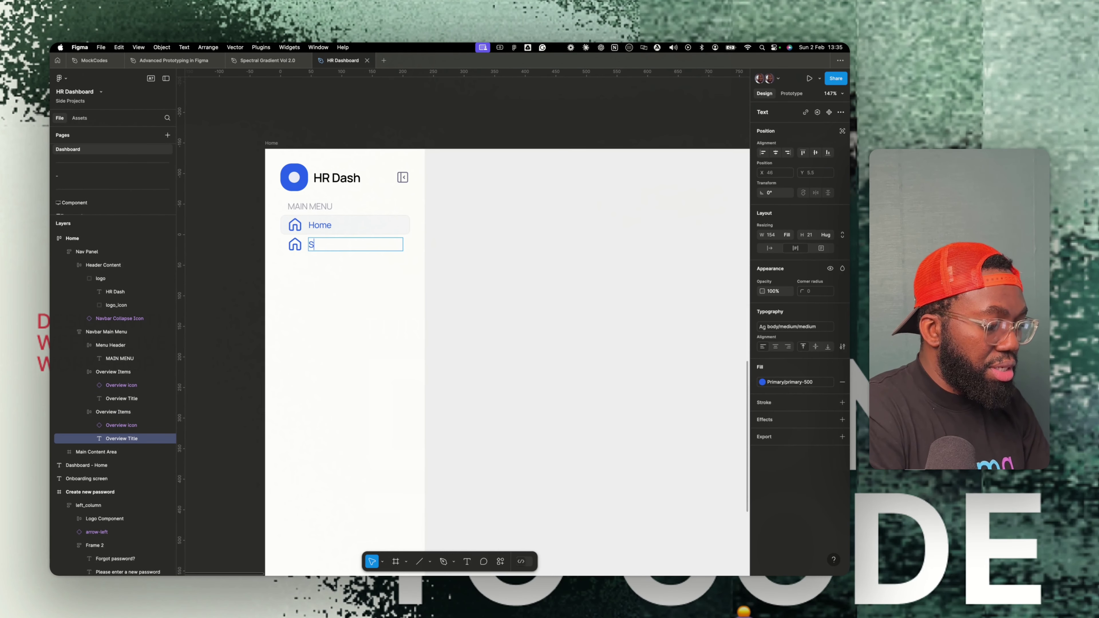
key(Escape)
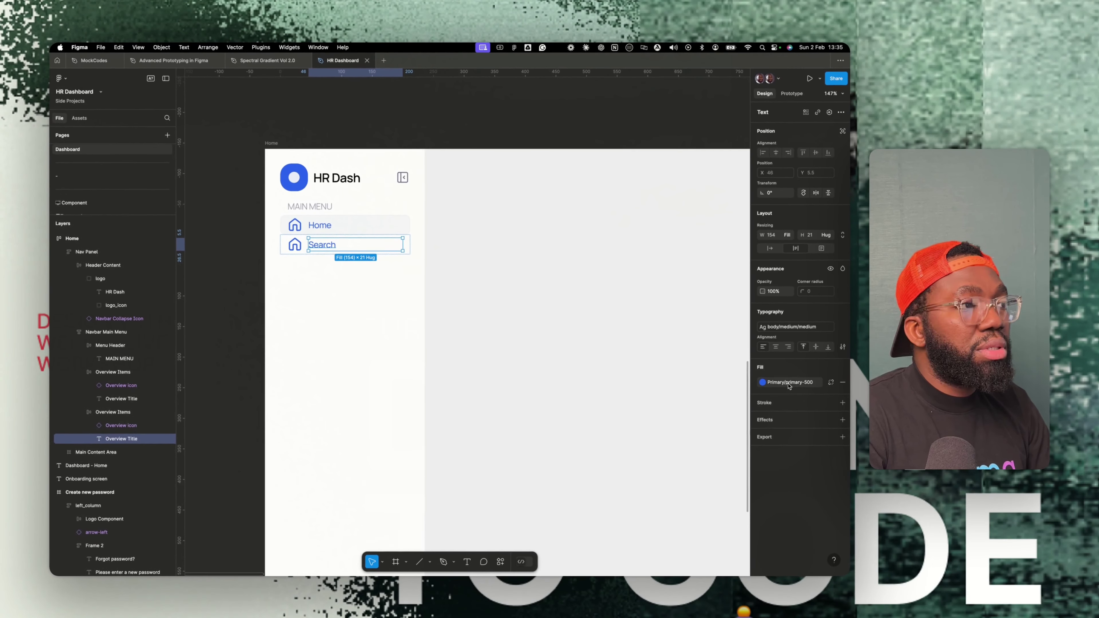
Apply the neutral-100 library color to the Search text.
click(917, 437)
scroll(685, 489, up, 2)
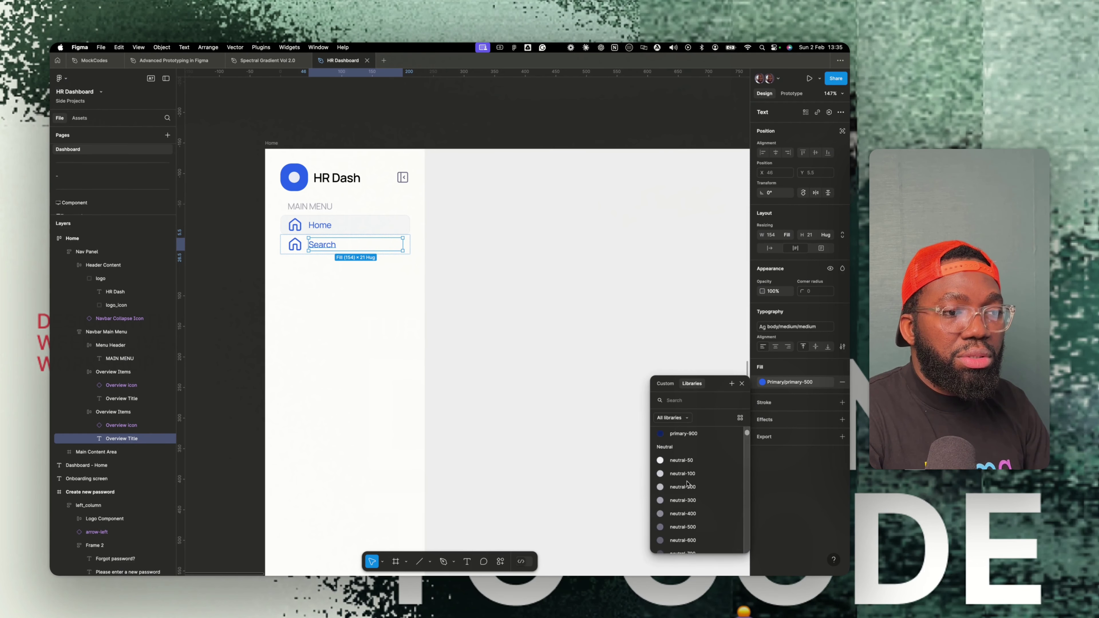
scroll(687, 483, down, 2)
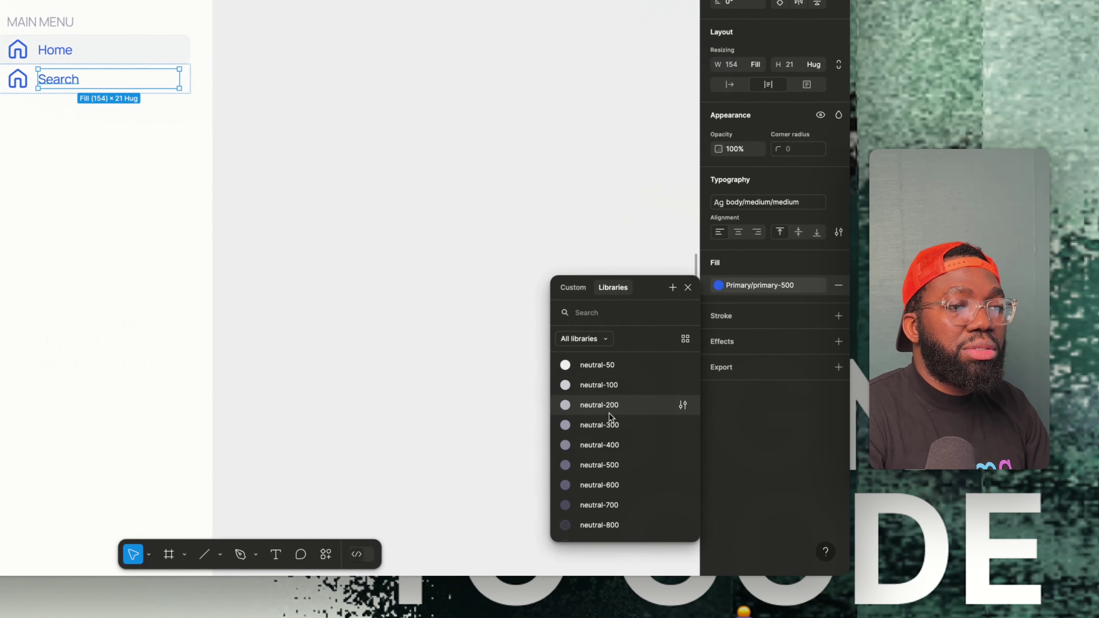
click(599, 385)
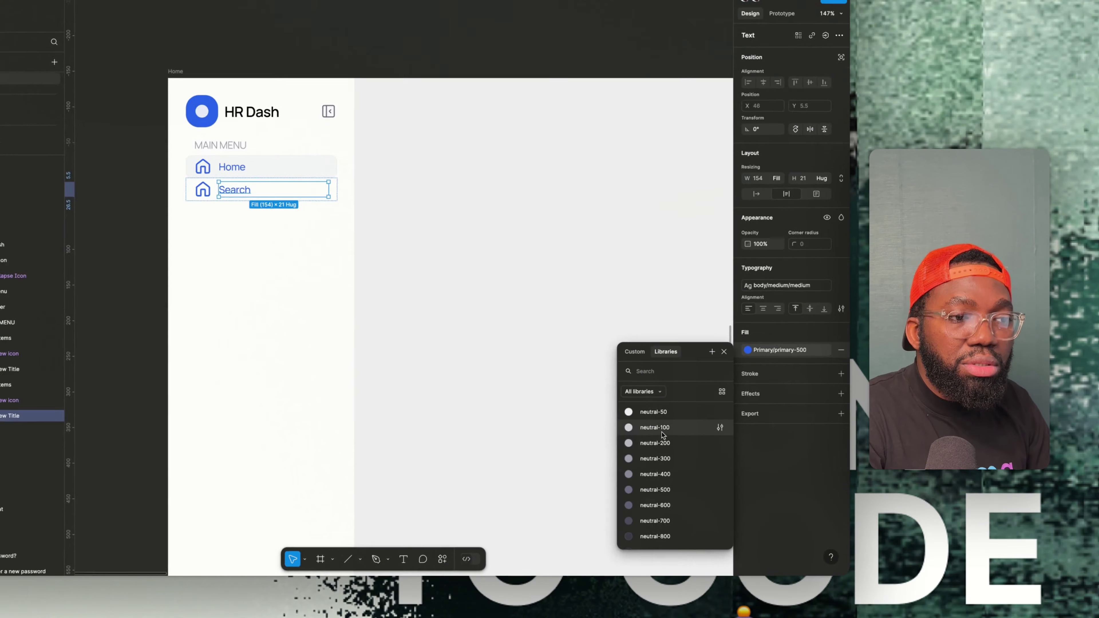
key(Escape)
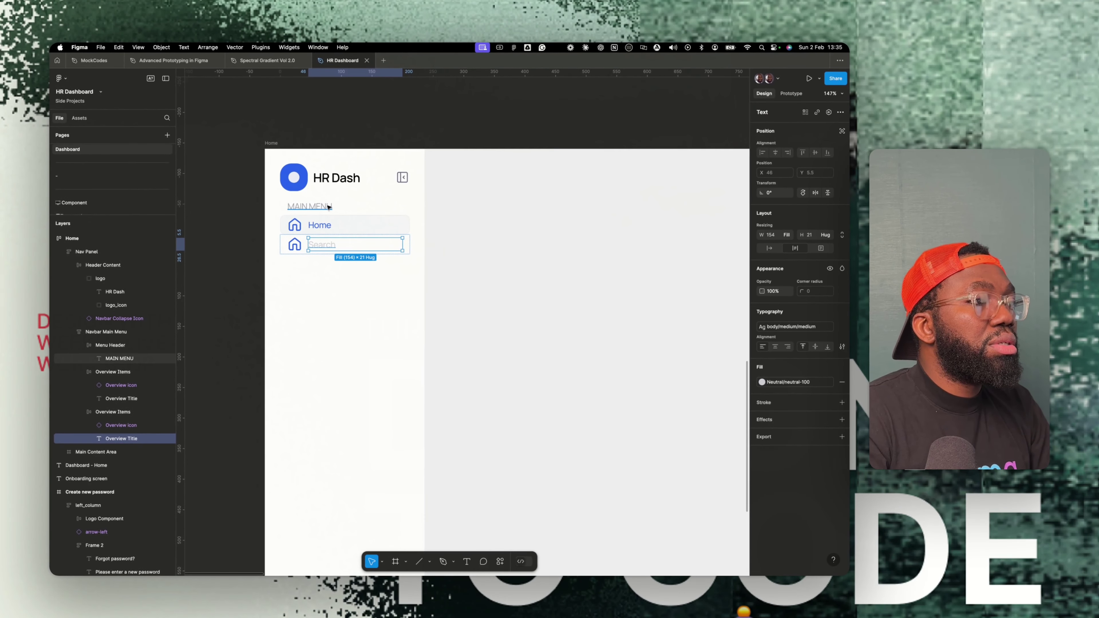
Change the Search text's fill to the neutral-300 library color.
click(329, 208)
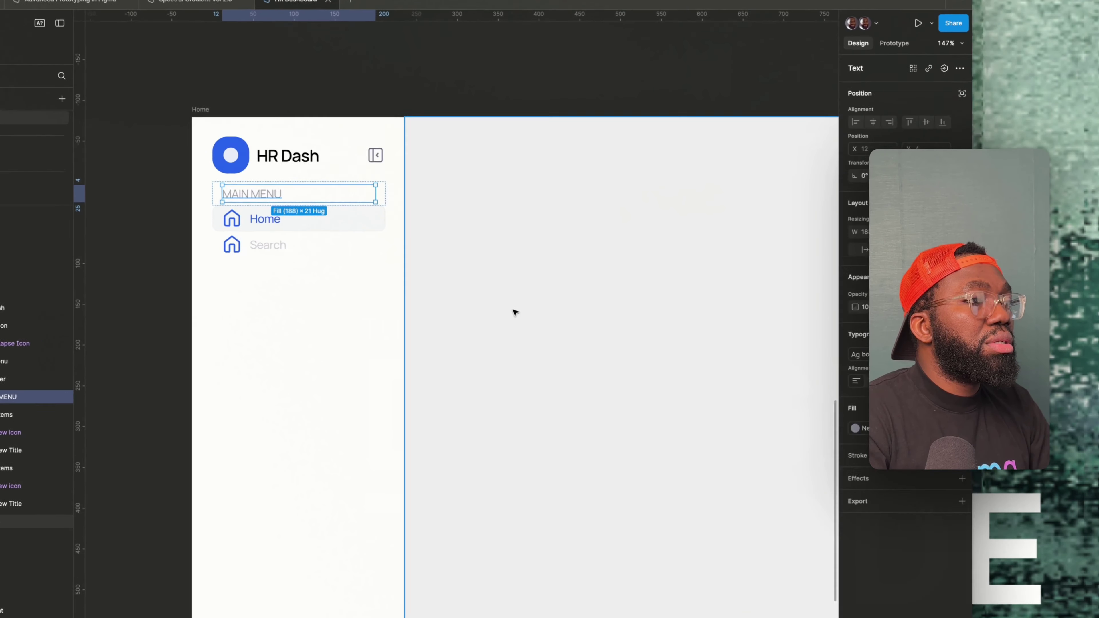
click(326, 249)
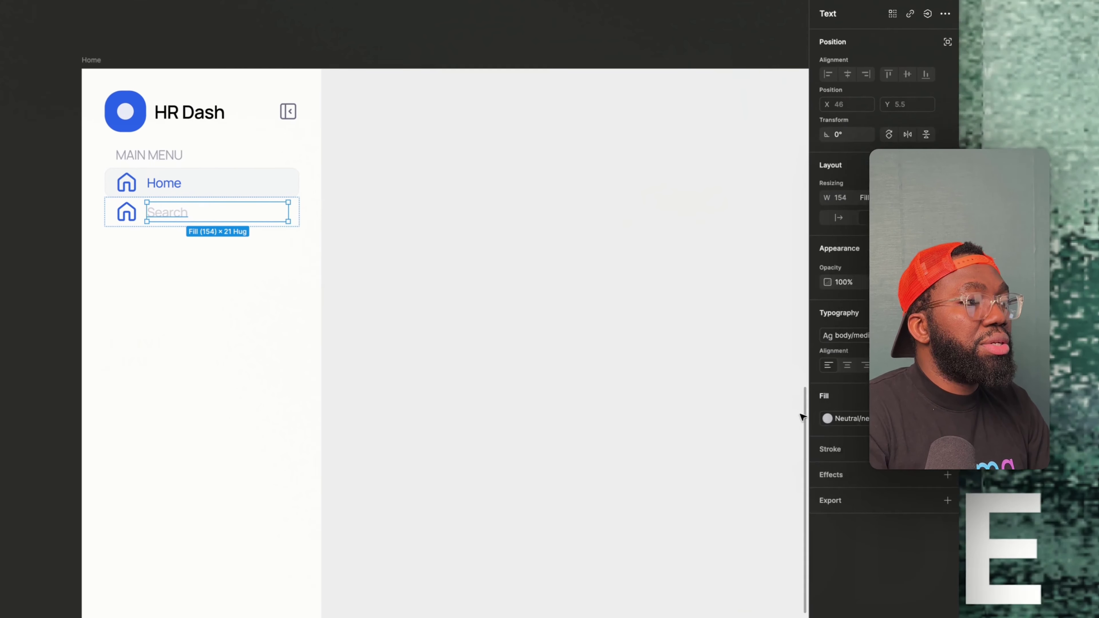
click(1001, 439)
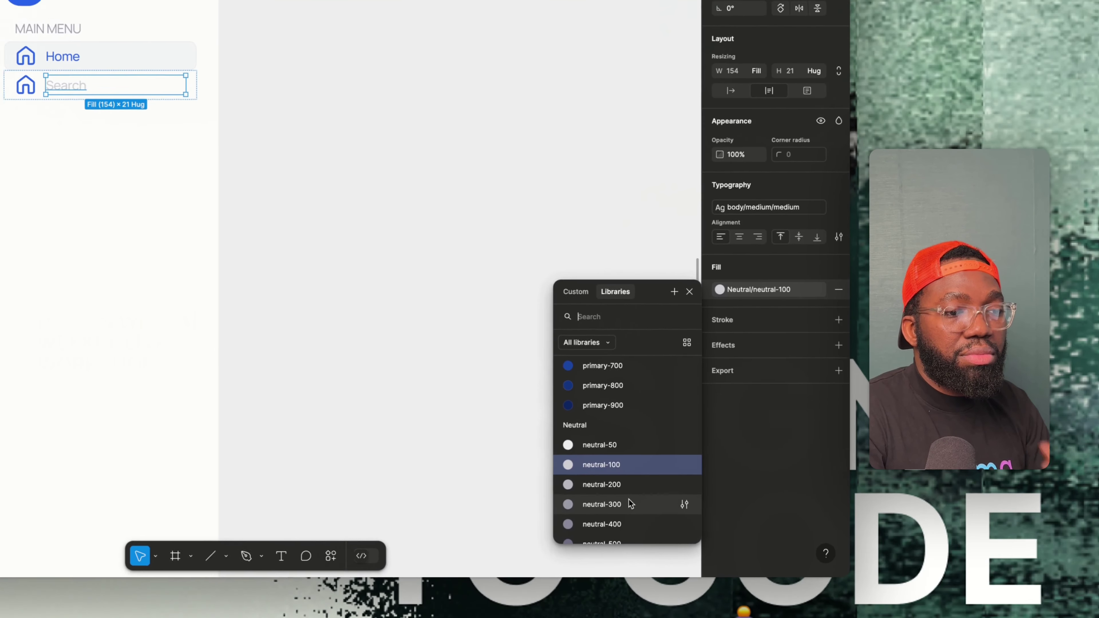
click(628, 521)
key(Escape)
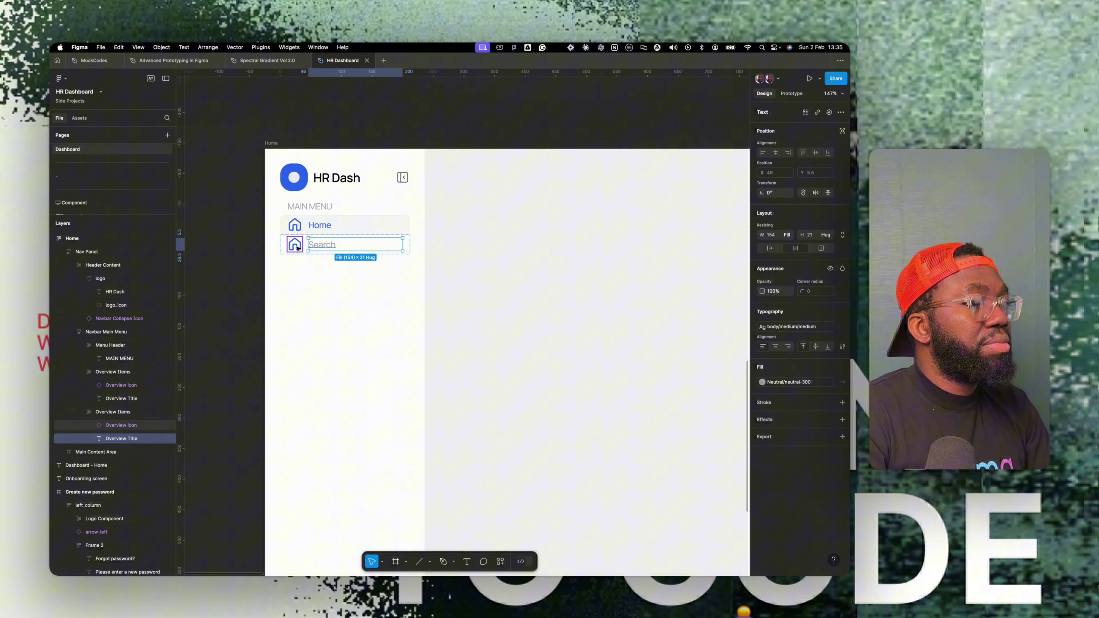
Apply the neutral-300 library color to the home icon beside the Search text.
click(298, 248)
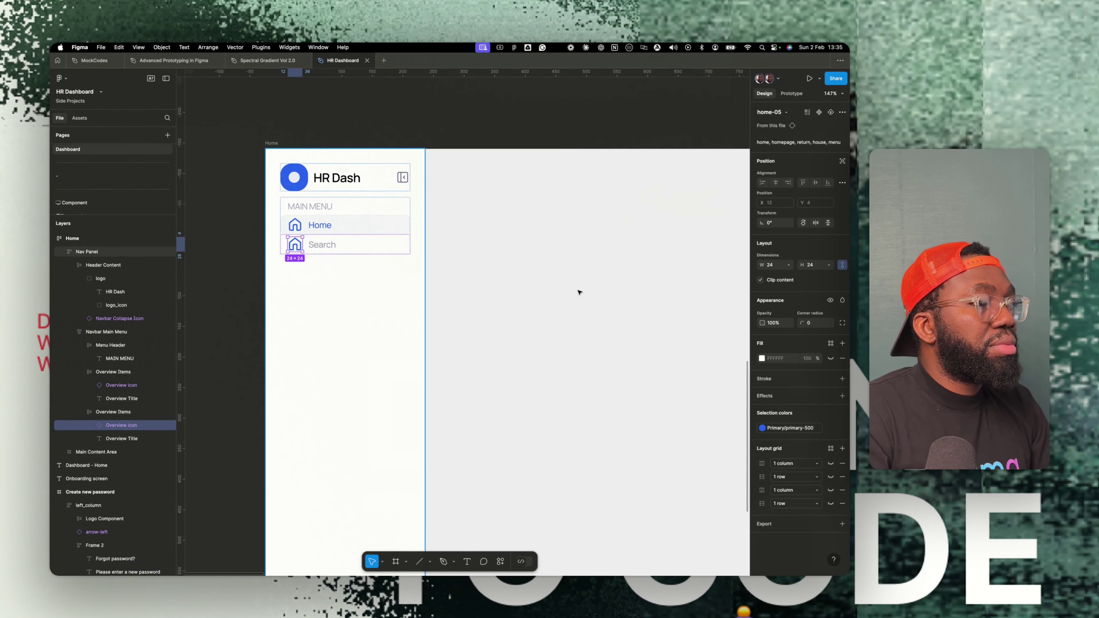
click(764, 428)
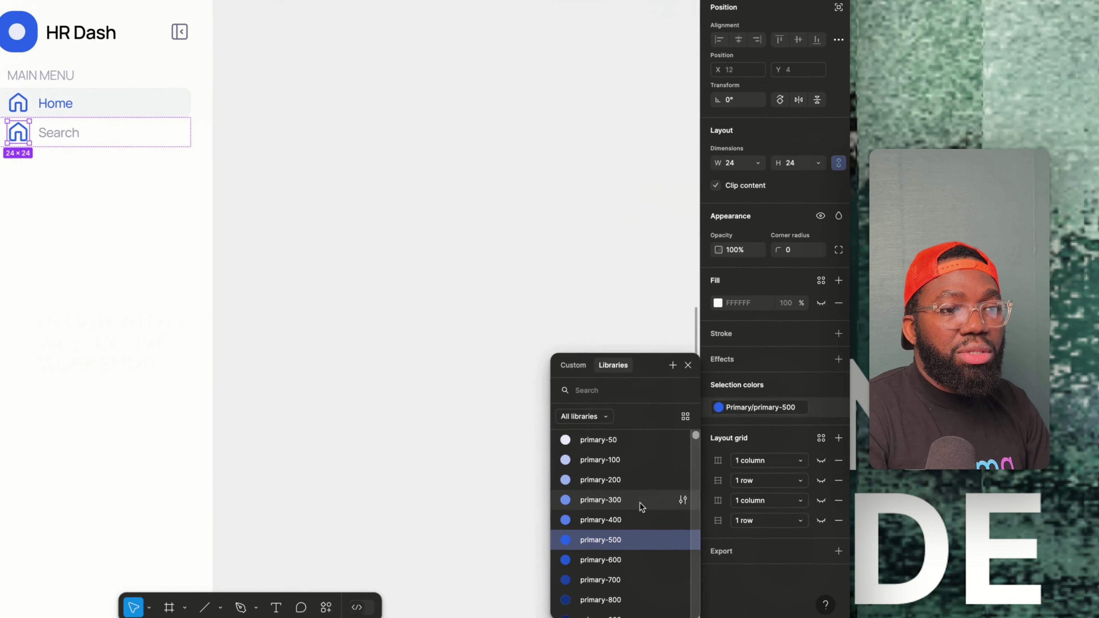
scroll(642, 507, down, 5)
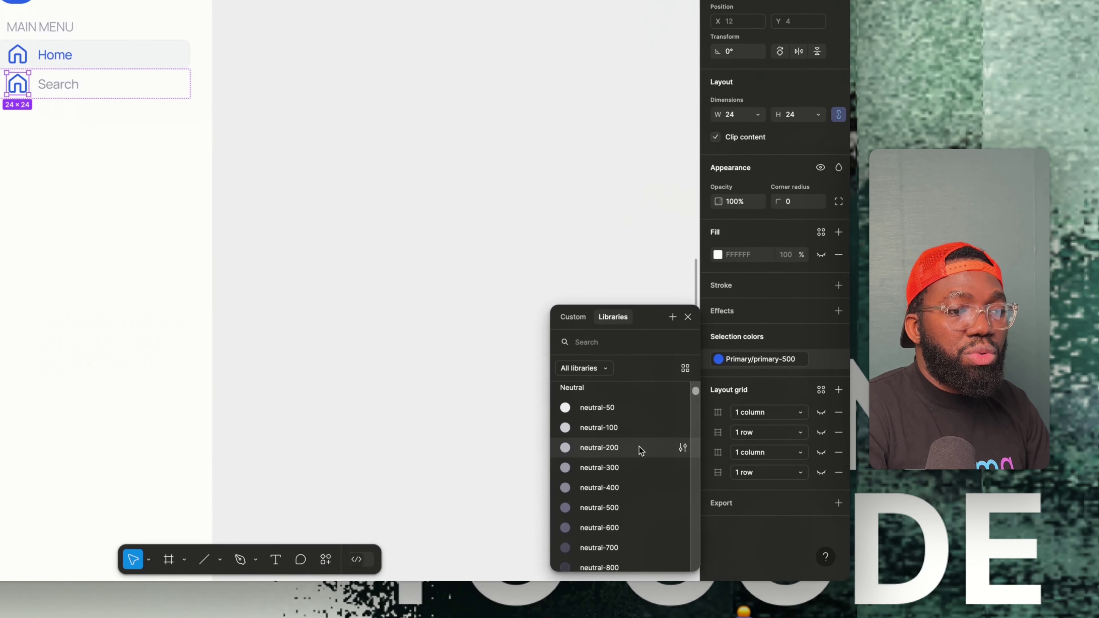
click(589, 515)
key(Escape)
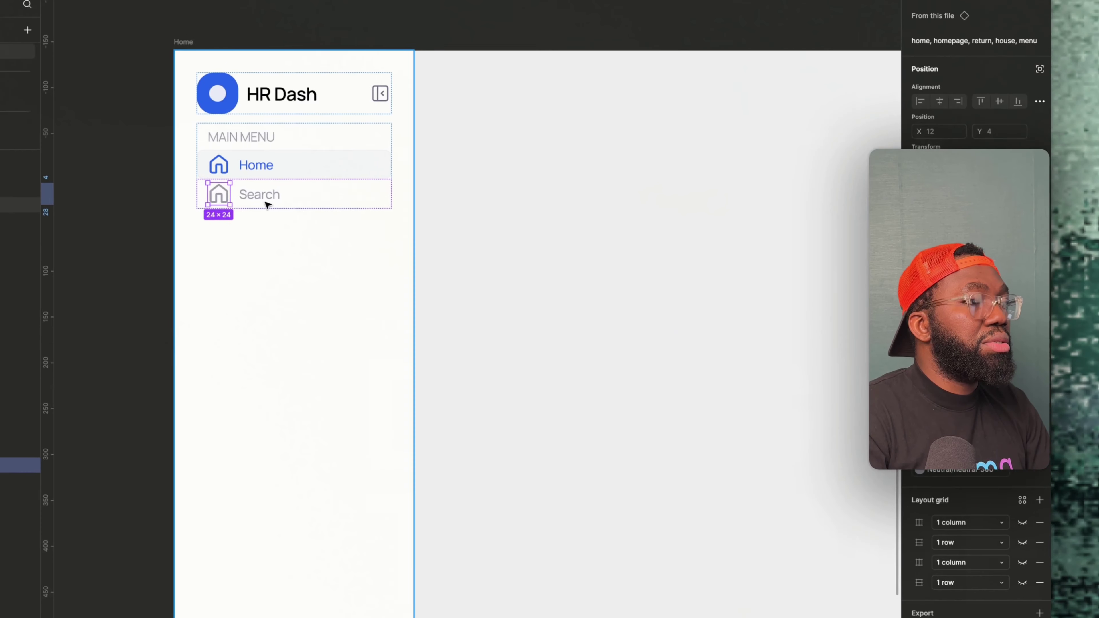
Swap the home icon beside the Search text for the search-sm icon.
click(58, 79)
click(262, 227)
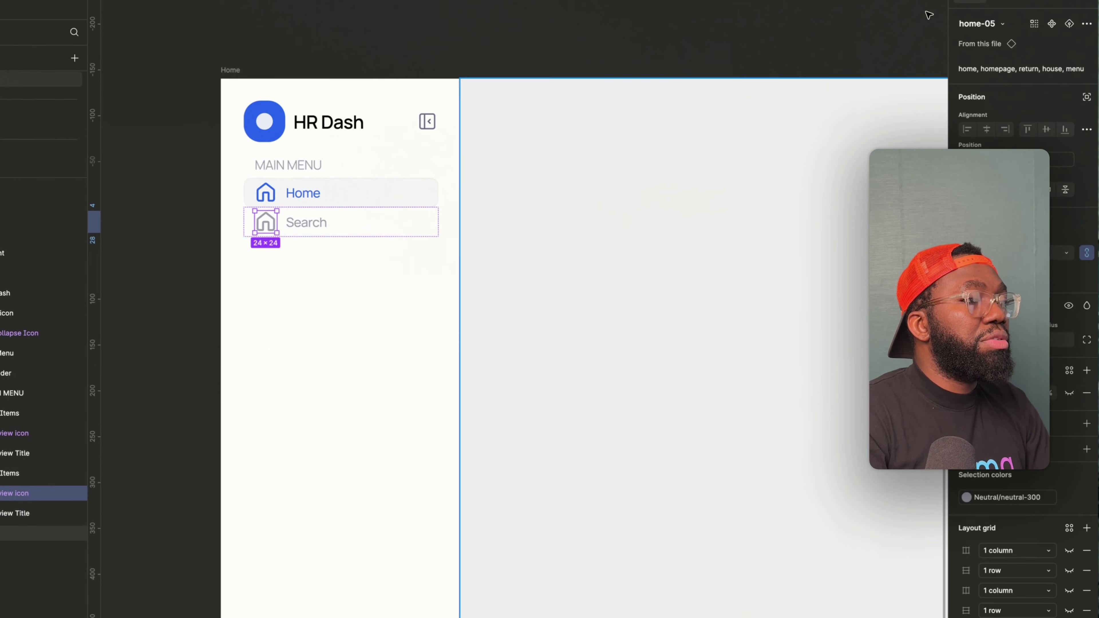
click(985, 23)
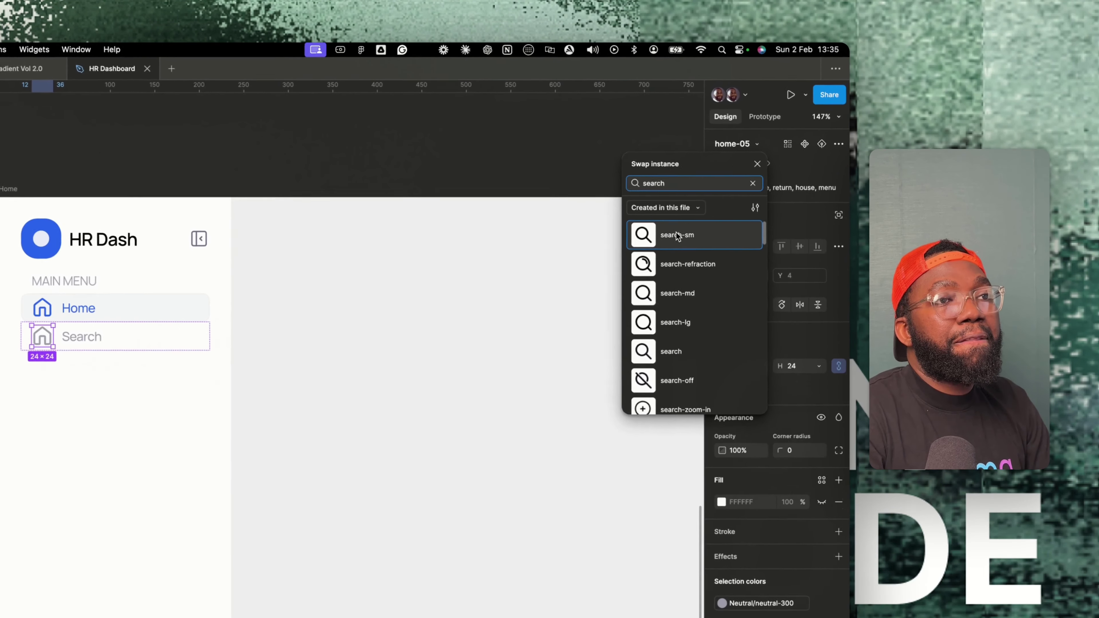
click(731, 172)
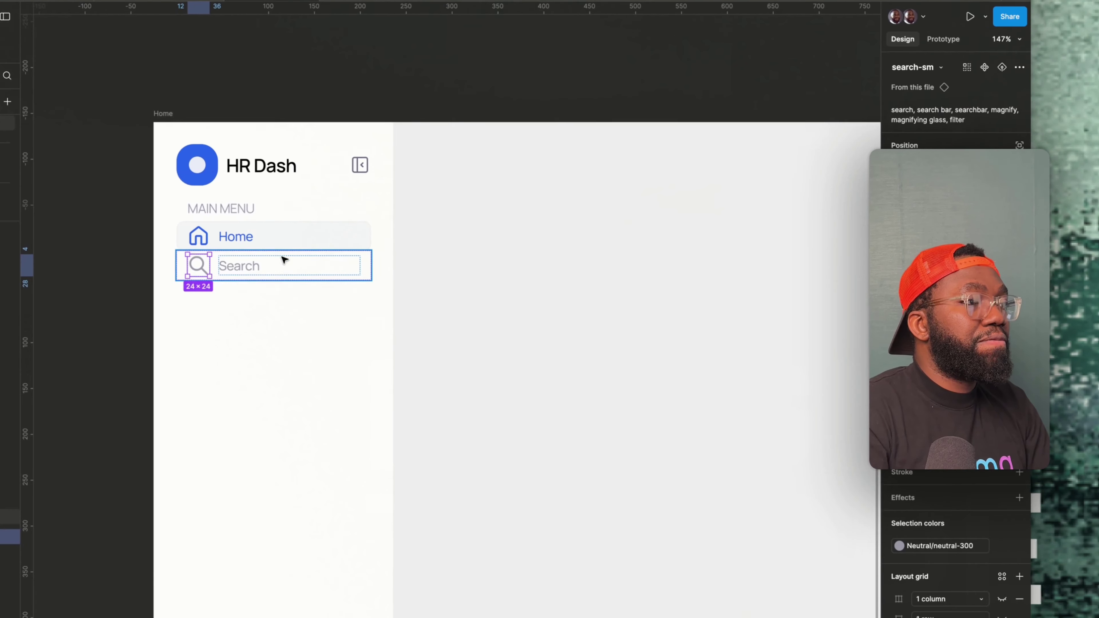
Resize the magnifier icon in the Search menu item to 16 × 16.
click(103, 303)
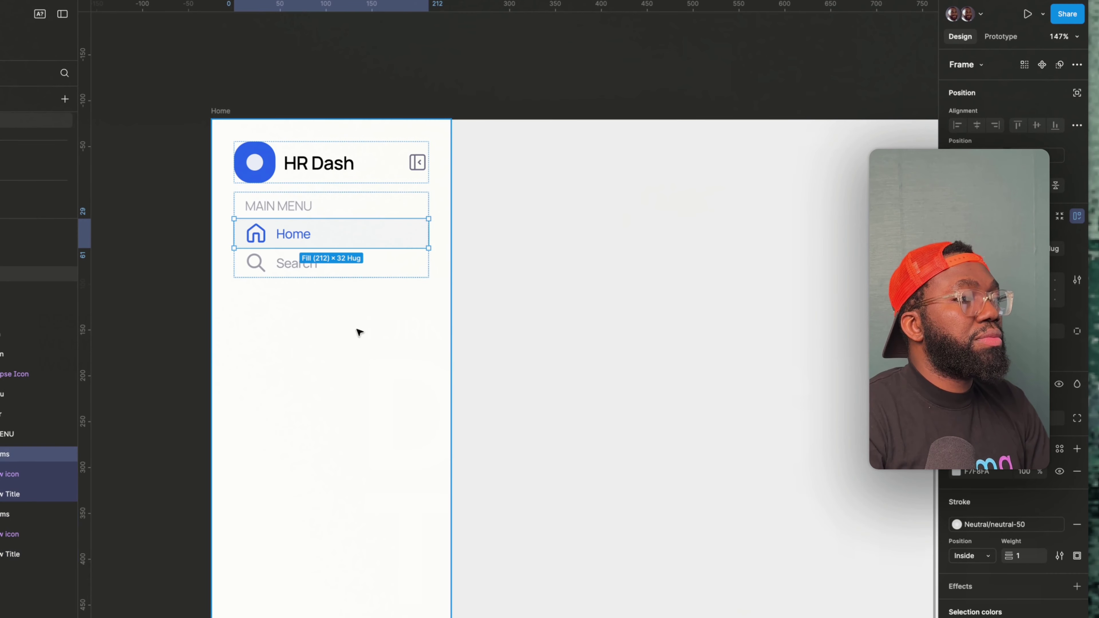
click(410, 326)
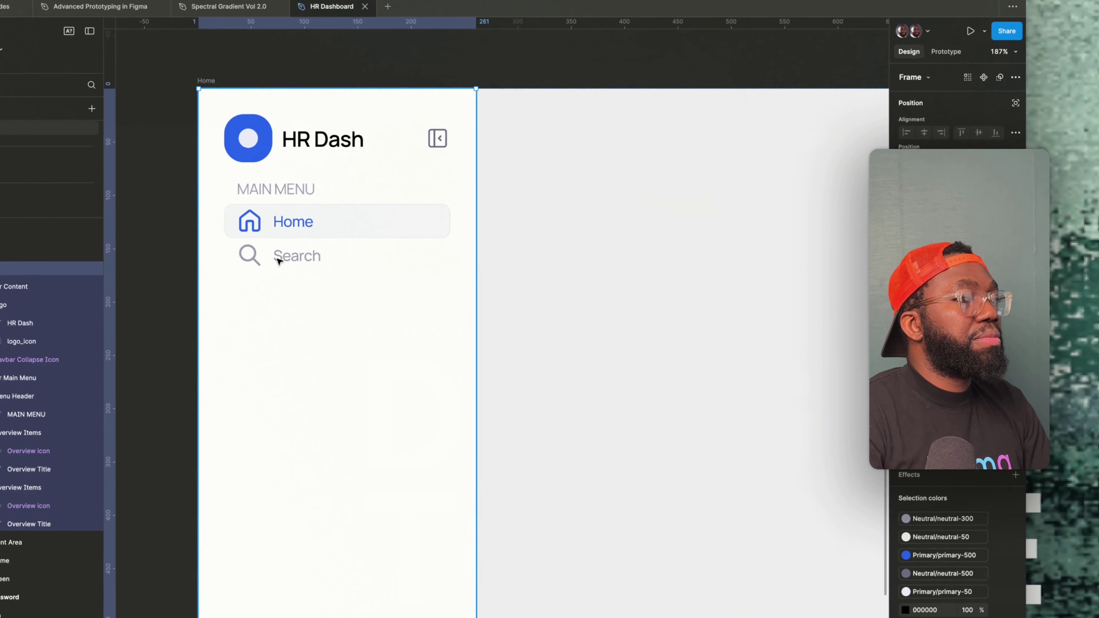
super+click(279, 267)
key(Escape)
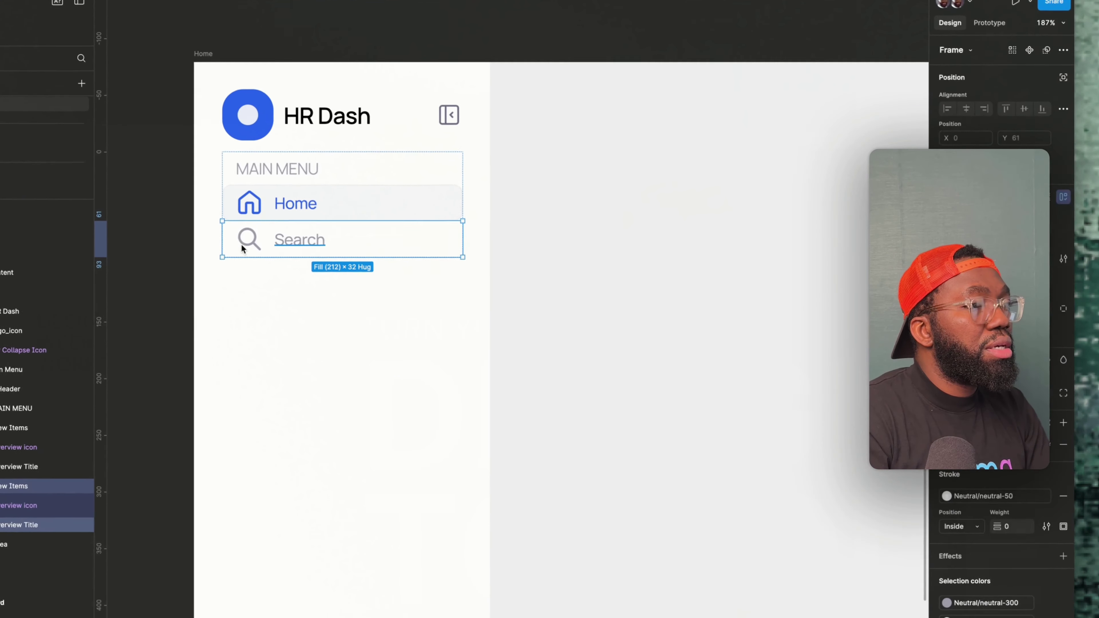
double_click(302, 243)
click(243, 243)
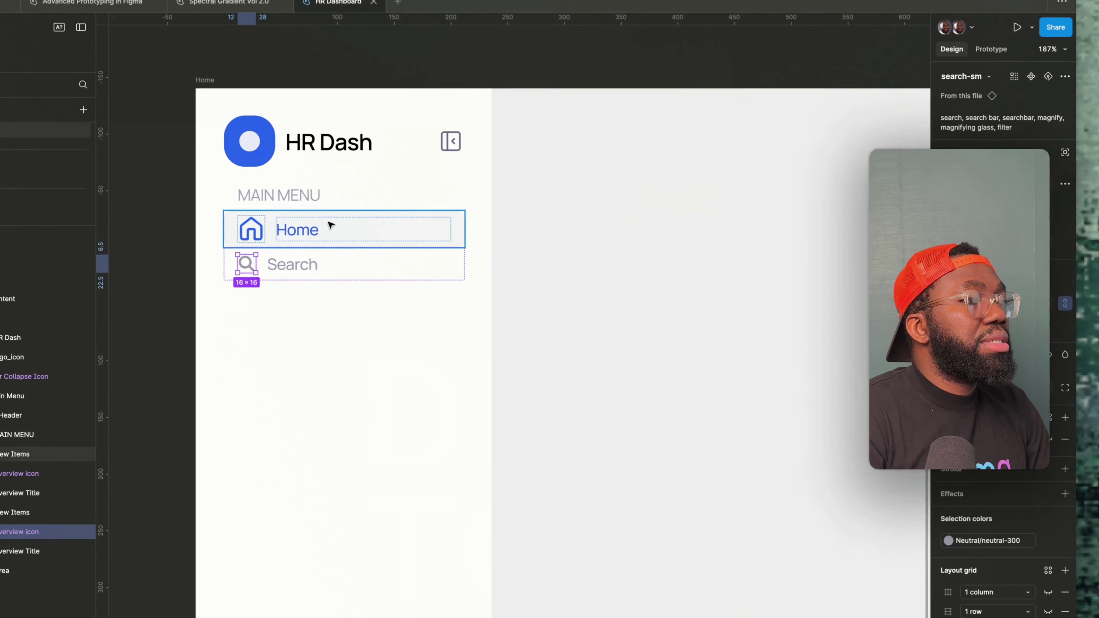
Resize the house icon in the Home menu item to 16 × 16.
super+click(286, 216)
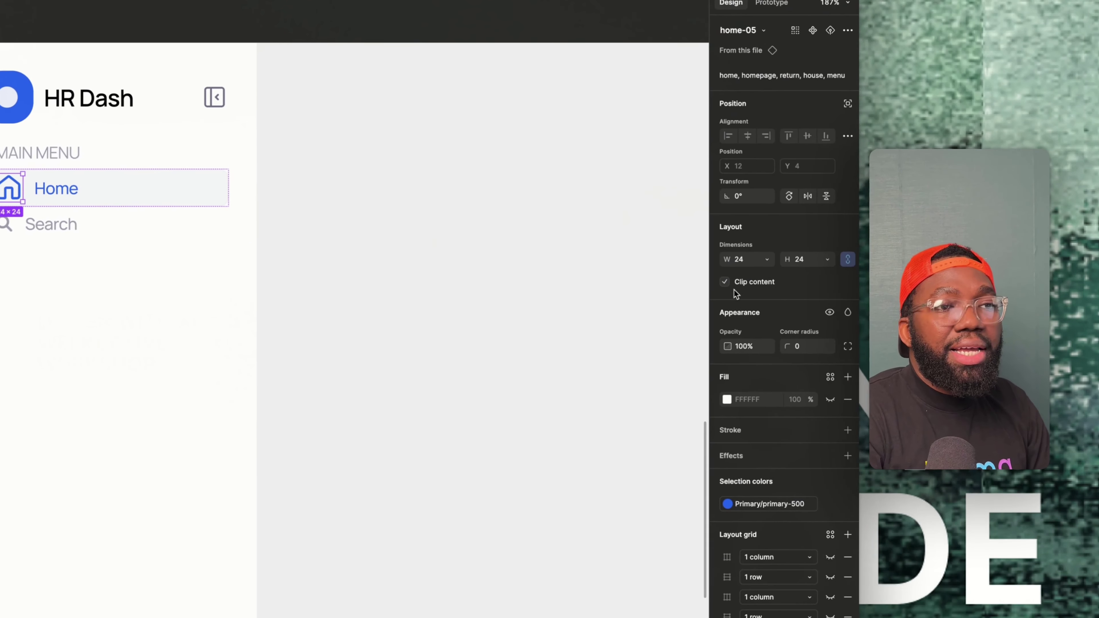
text(16)
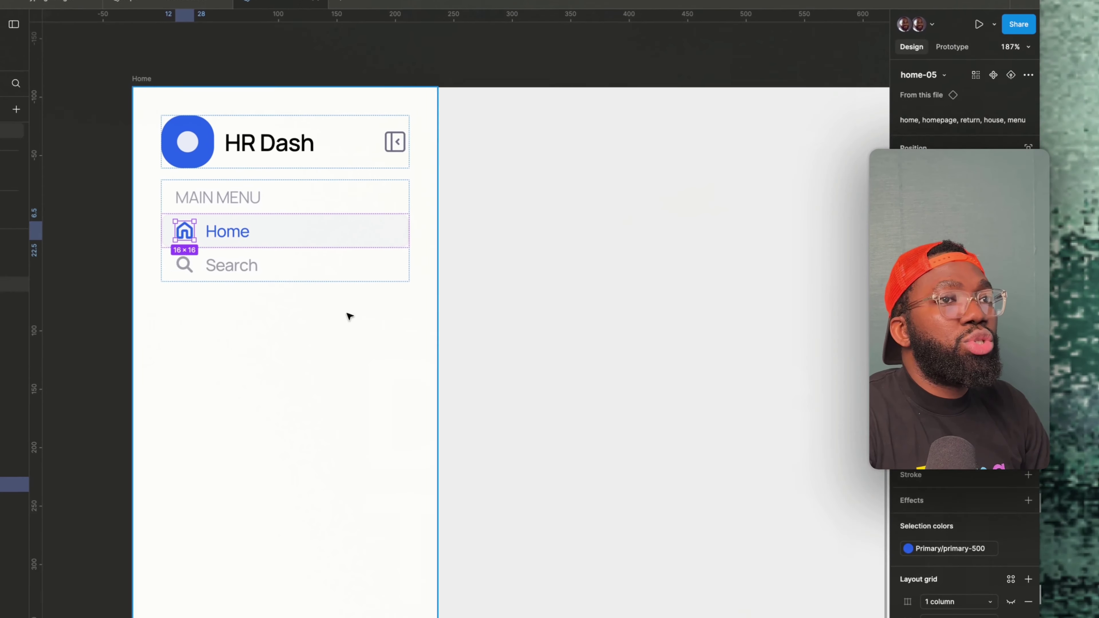
click(230, 238)
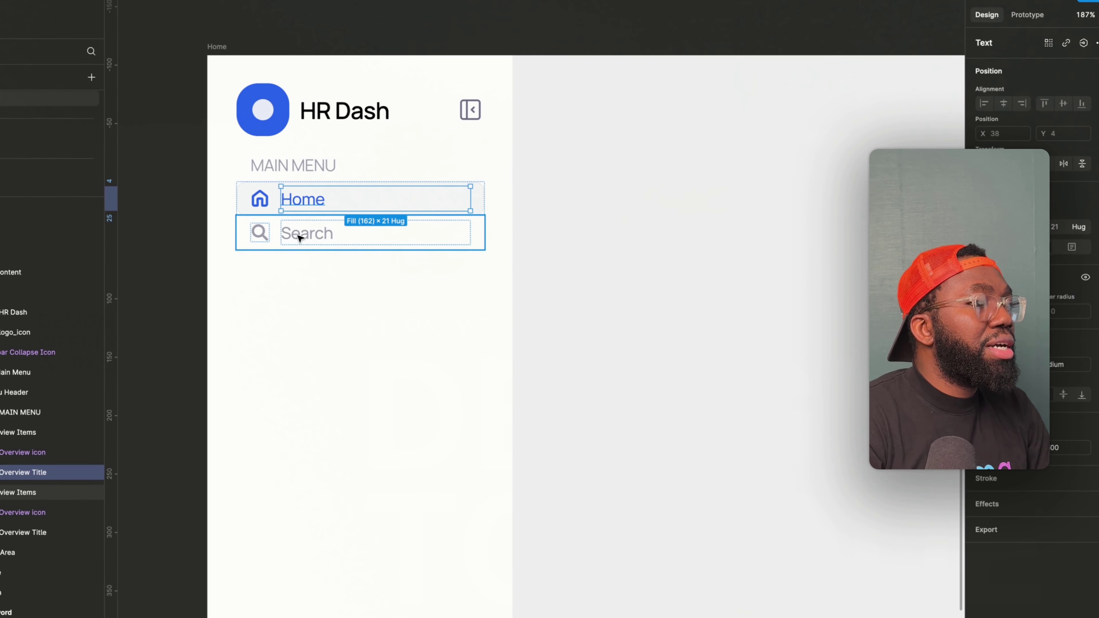
click(300, 238)
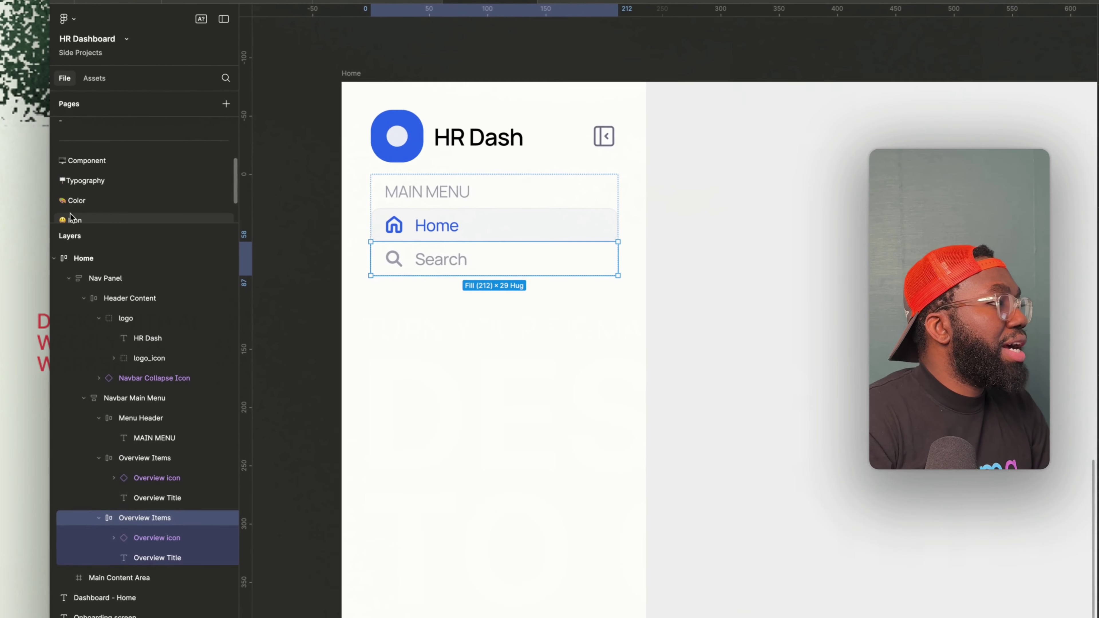
Open the Icon page and copy the layout-sidebar icon from the Design group.
click(80, 216)
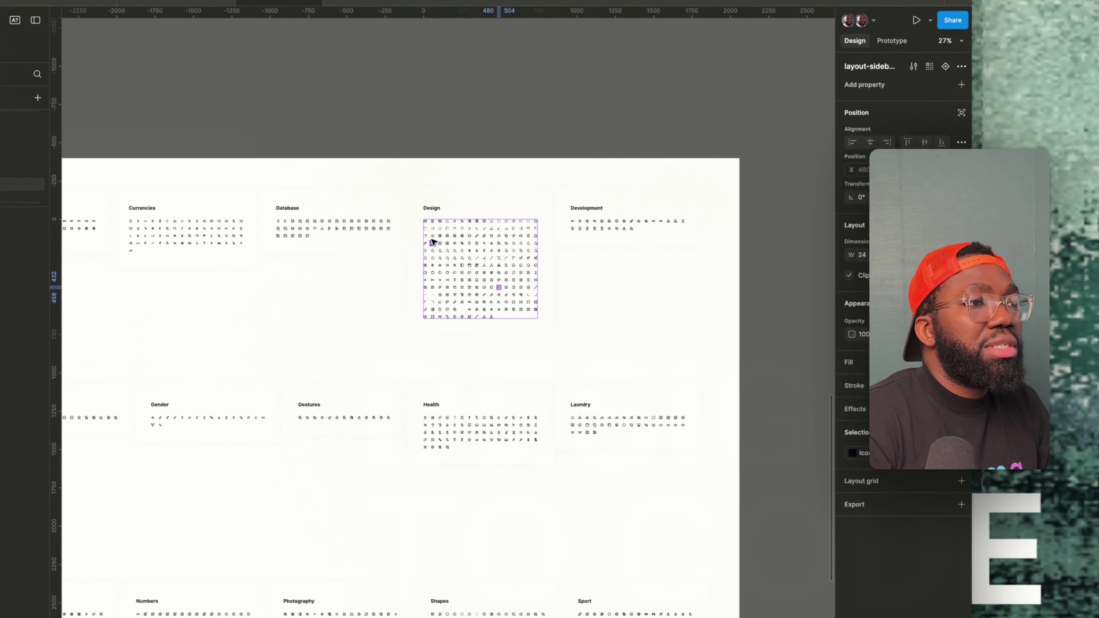
scroll(489, 245, up, 5)
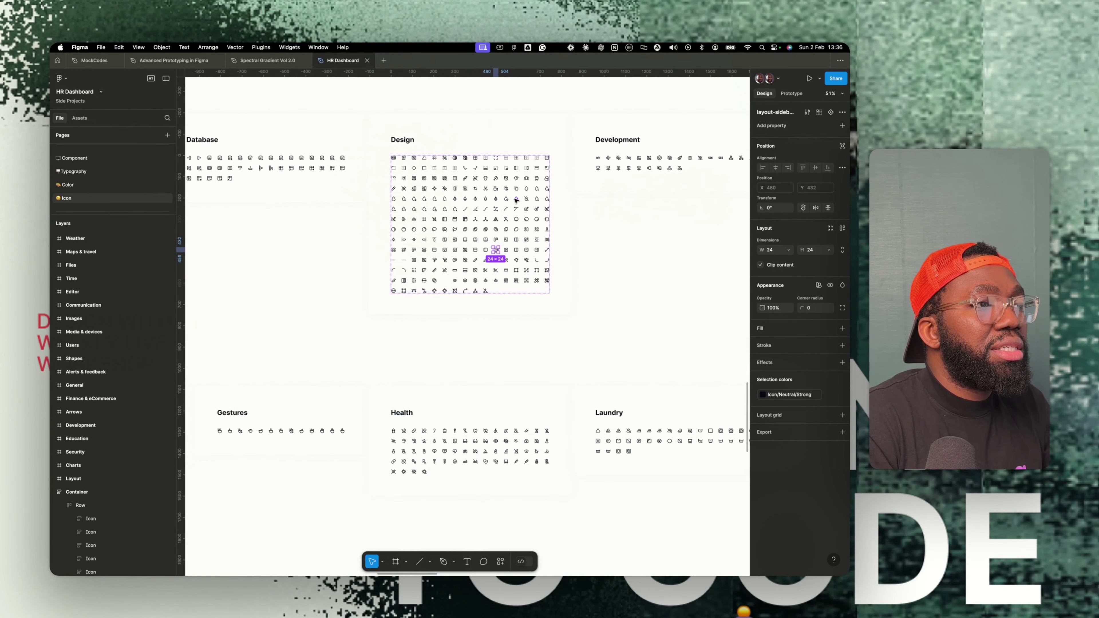
scroll(516, 200, up, 3)
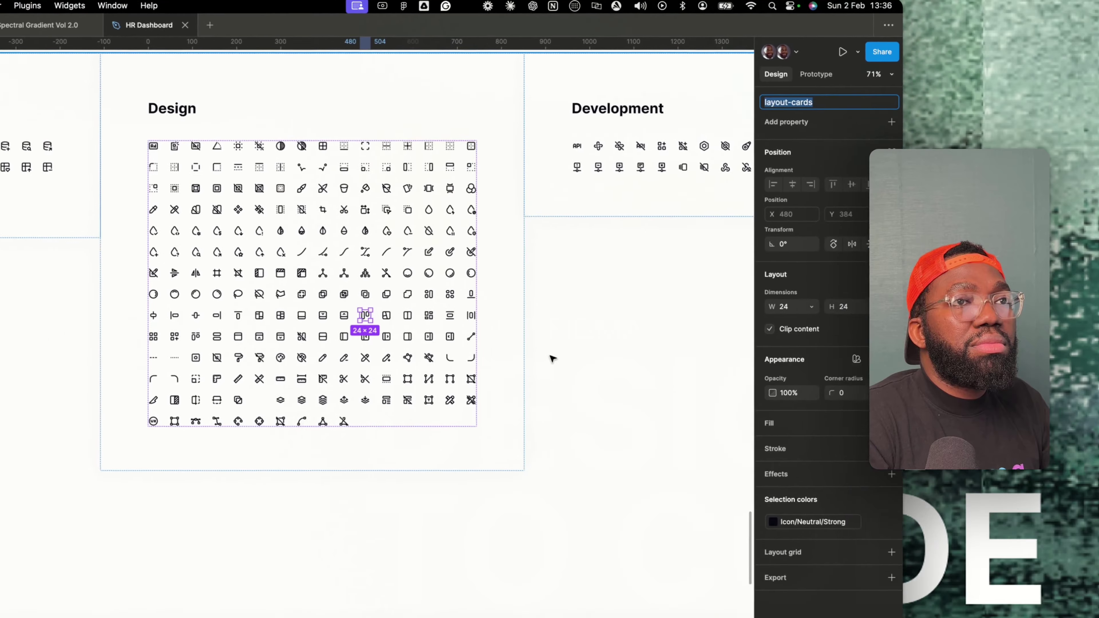
click(482, 266)
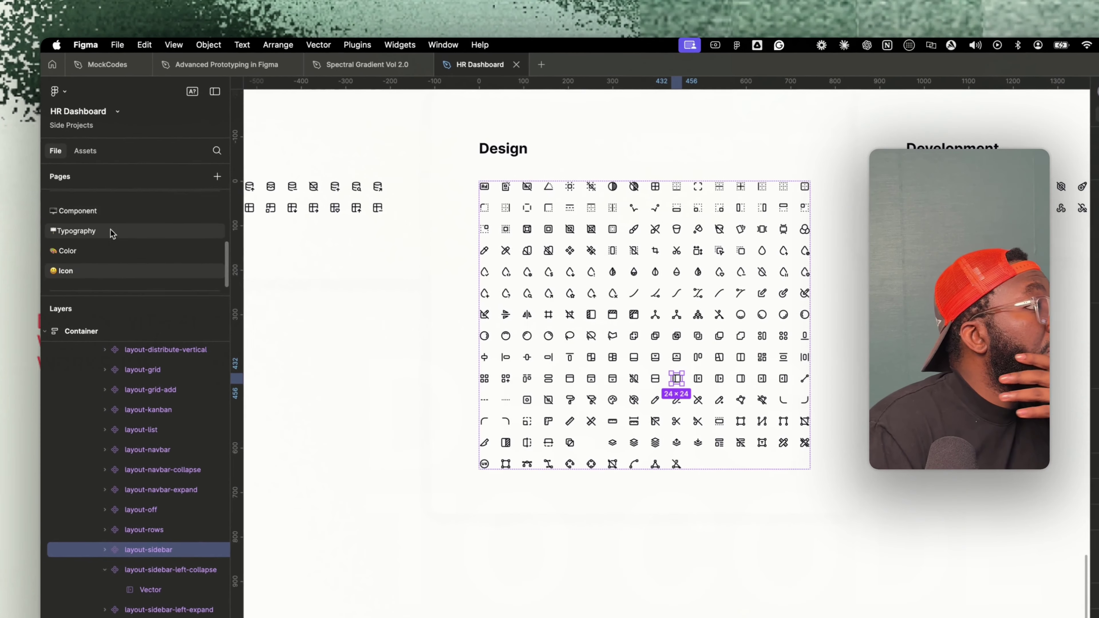
Return to the Dashboard page and paste the copied layout-sidebar icon into the Search menu item.
scroll(100, 178, up, 3)
scroll(113, 241, up, 2)
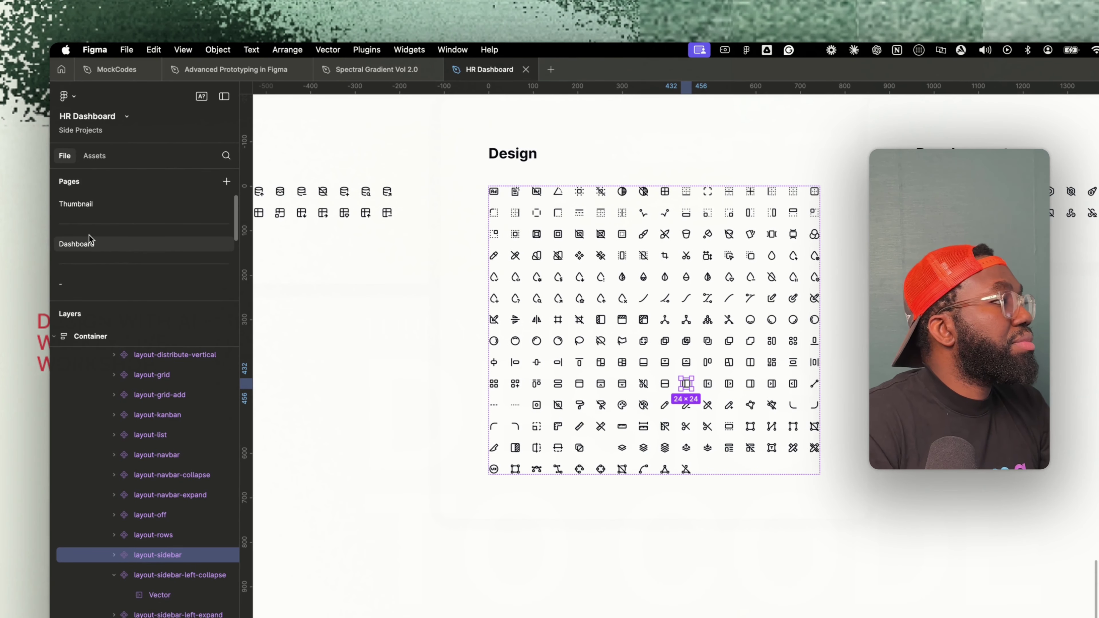
click(89, 241)
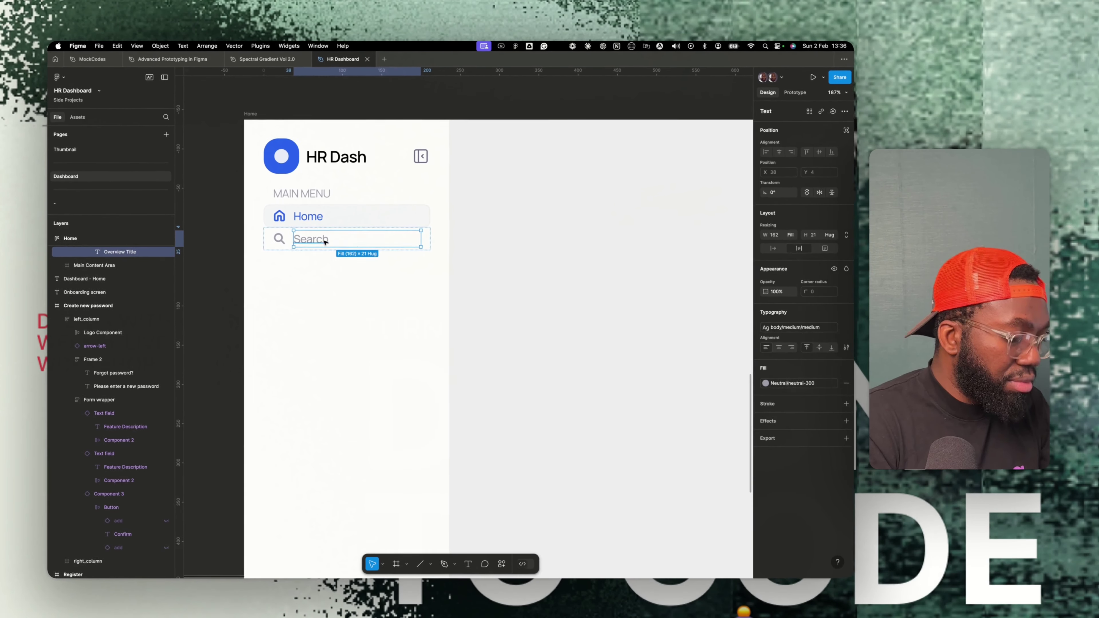
key(ctrl+v)
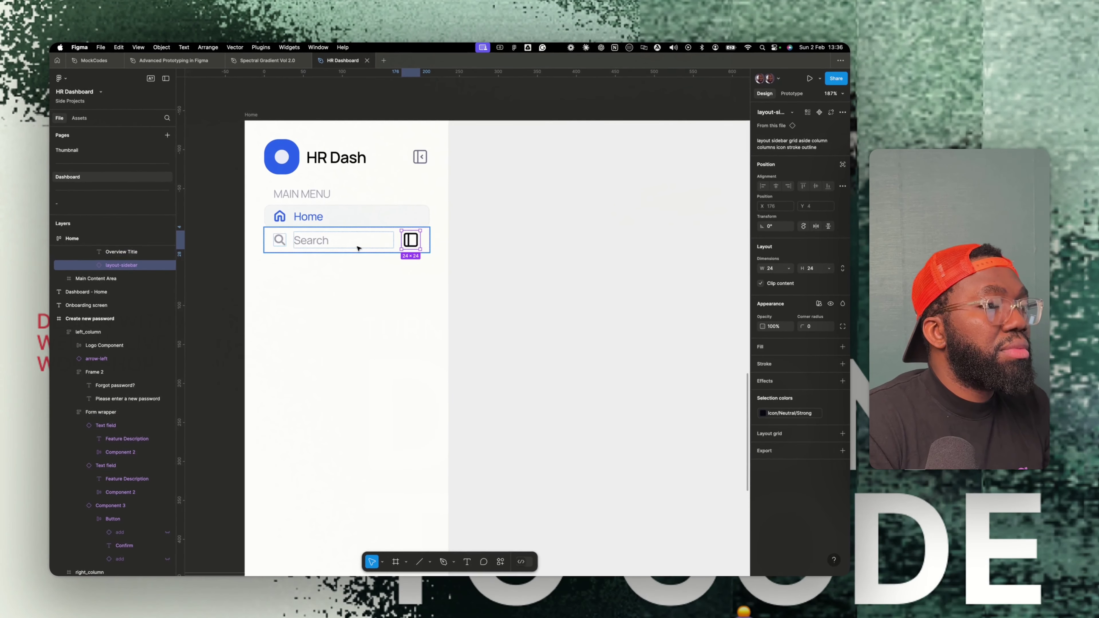
click(774, 112)
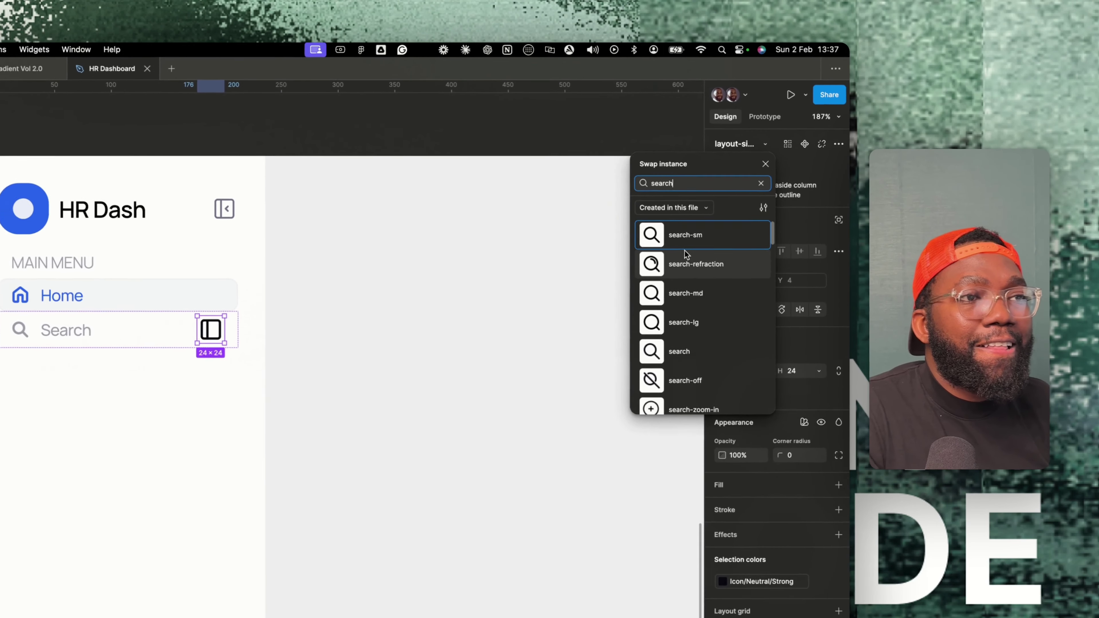
scroll(724, 209, down, 1)
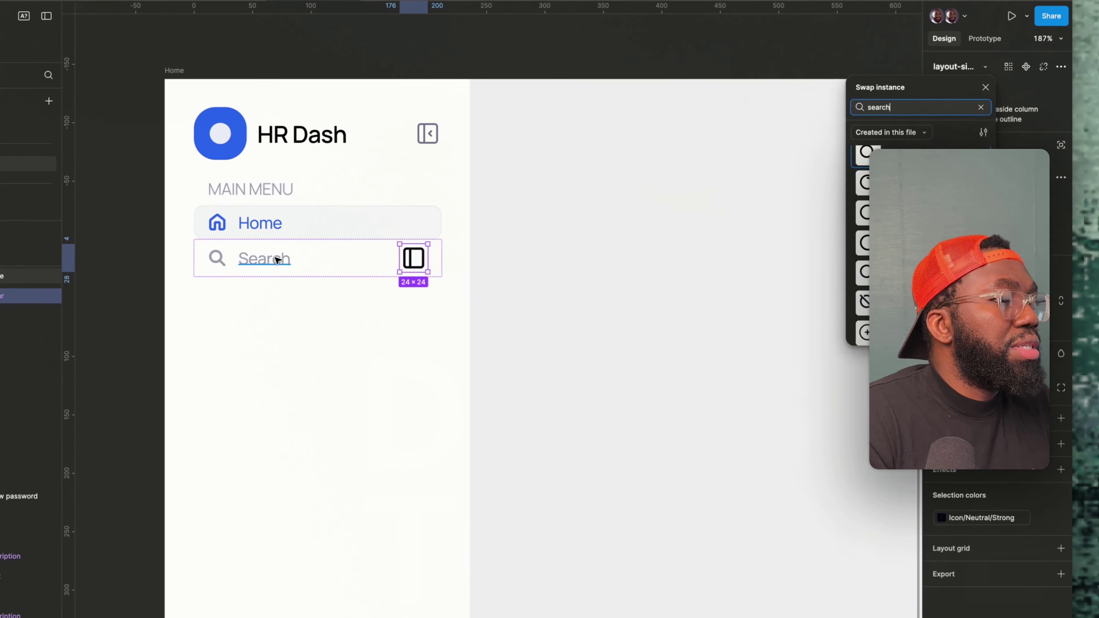
Swap the magnifier icon in the Search menu item for the search-md icon.
click(1, 339)
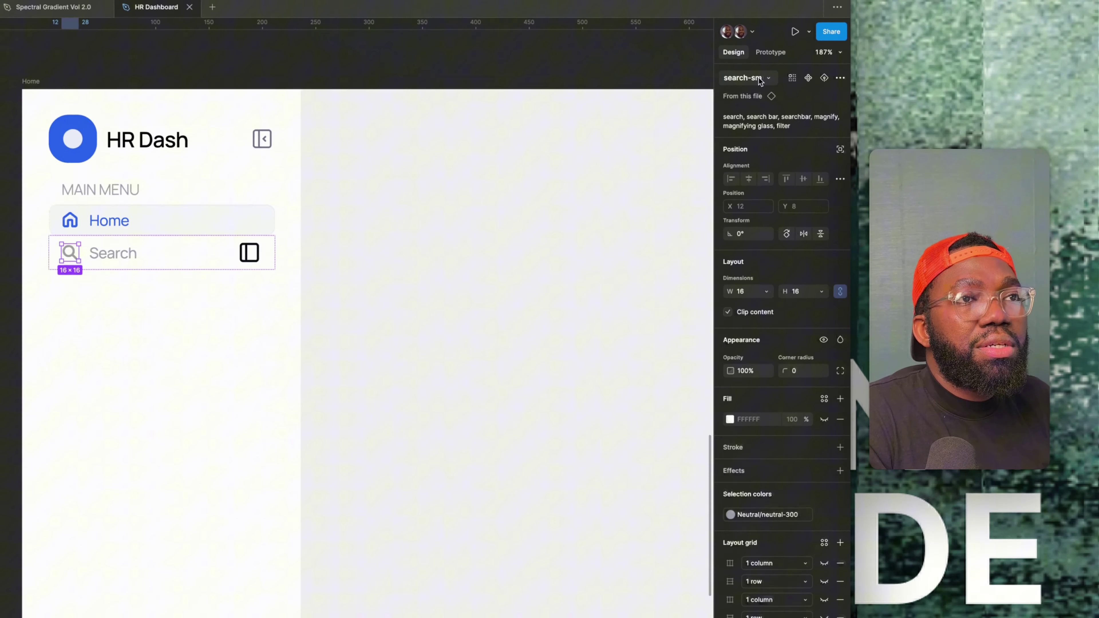
click(974, 63)
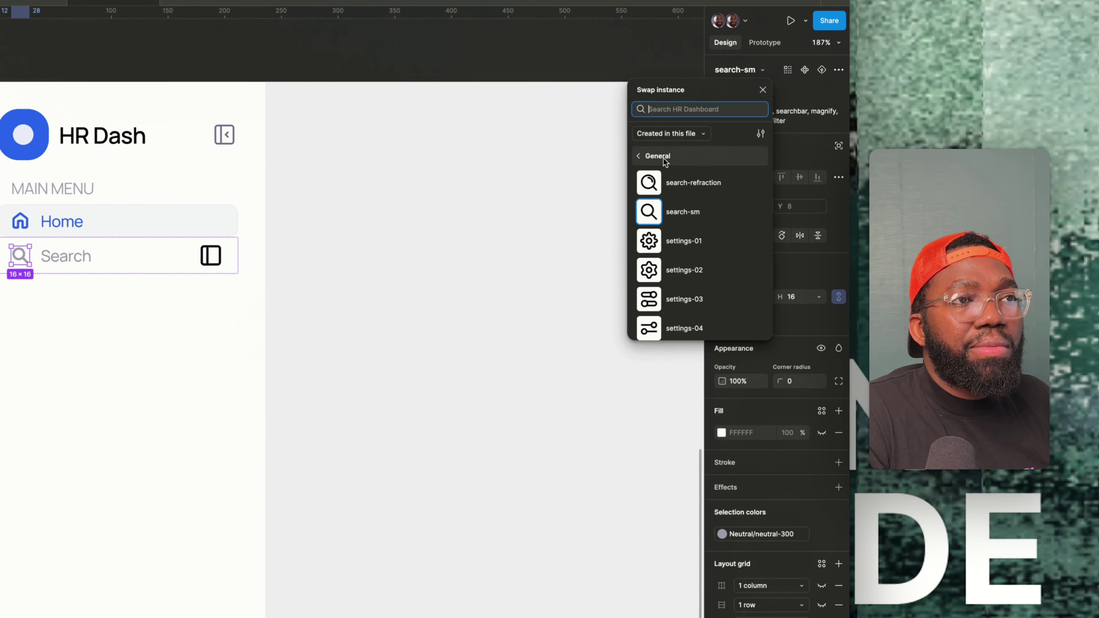
click(707, 172)
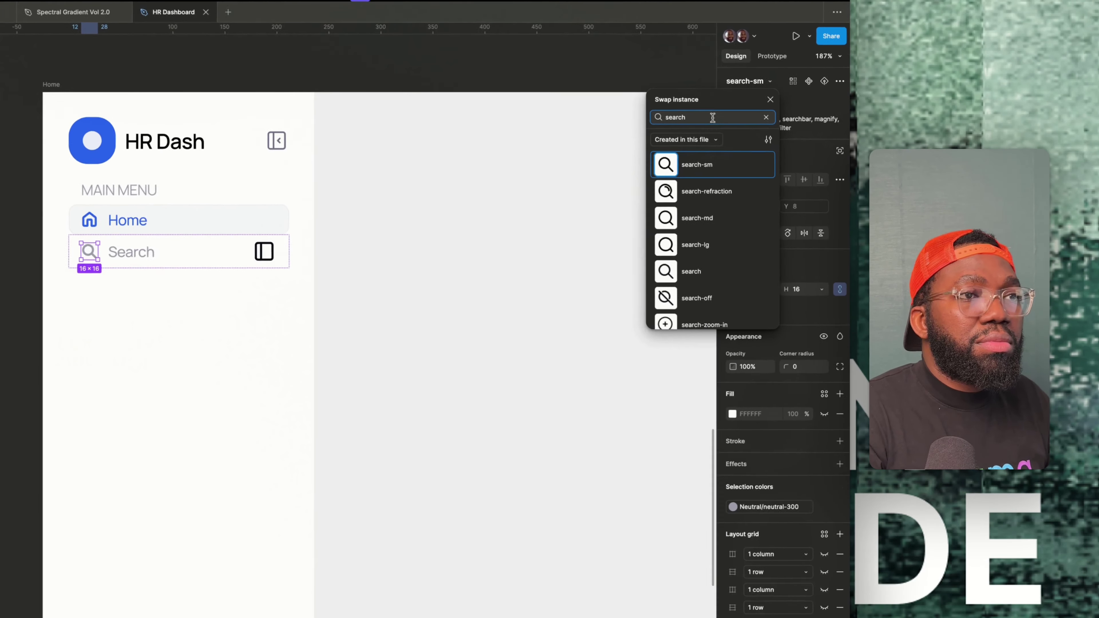
click(735, 216)
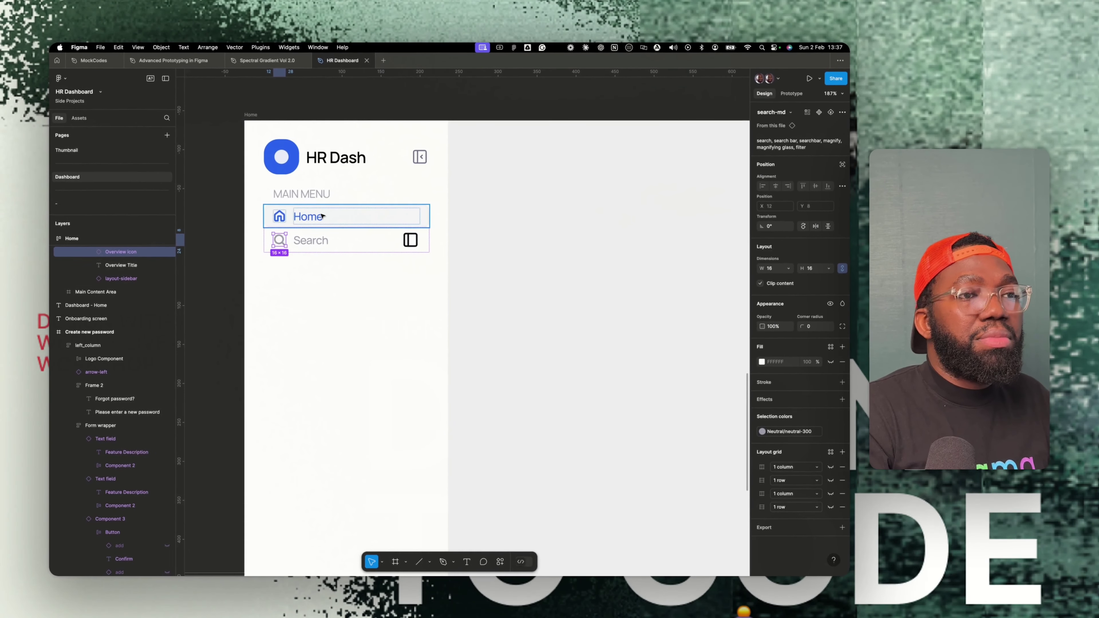
Delete the pasted layout-sidebar icon from the Search menu item.
click(315, 247)
click(413, 243)
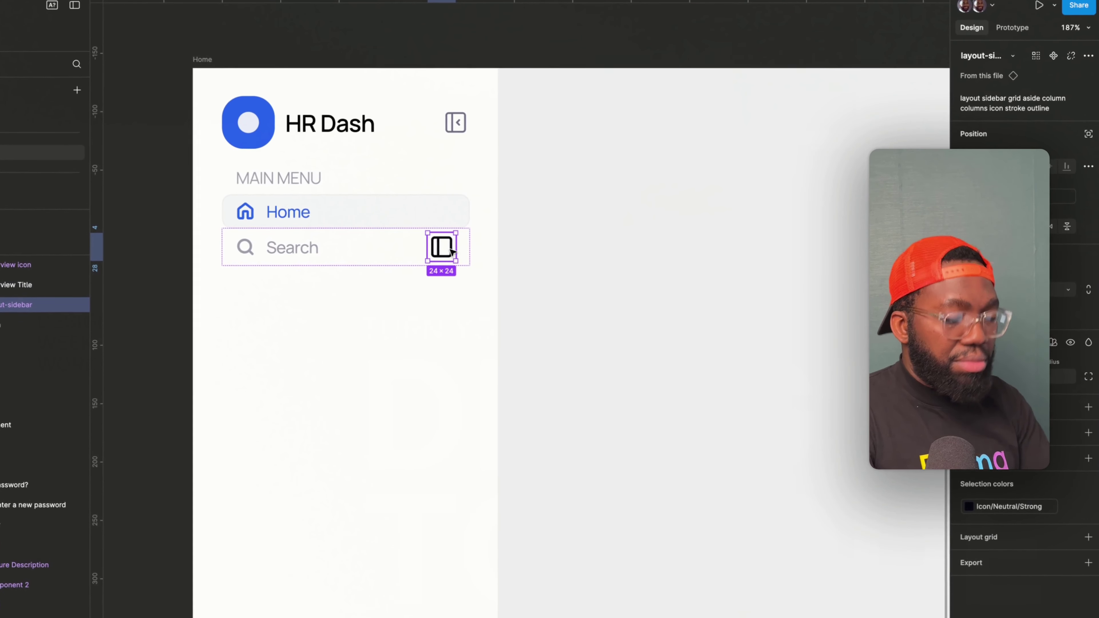
key(Delete)
Duplicate the Search menu item and change the copy's text to Notifications.
click(306, 247)
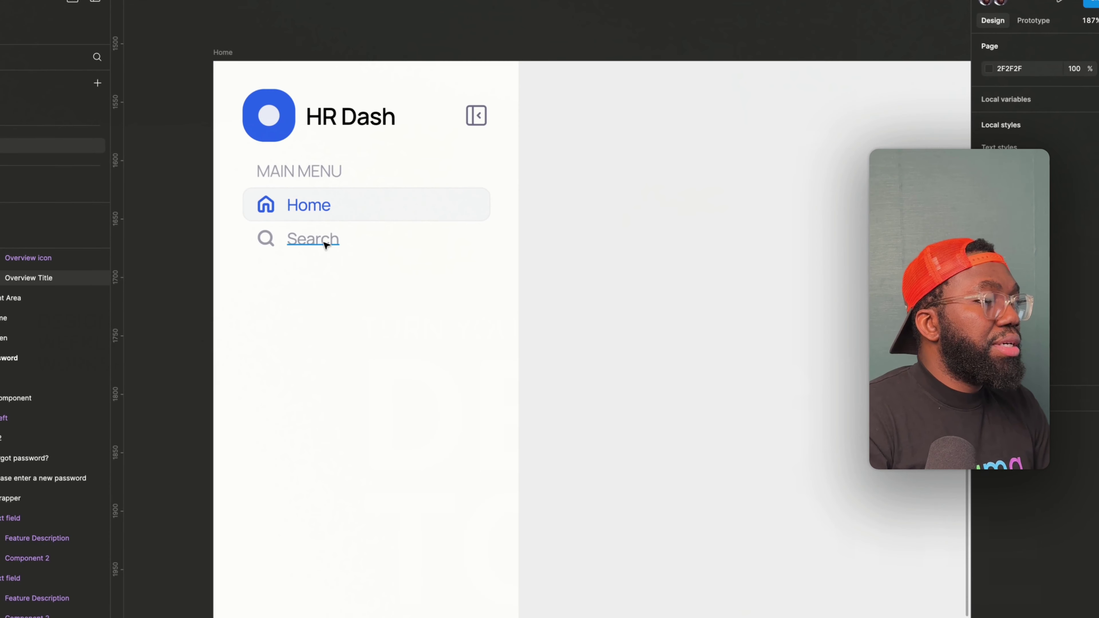
click(261, 253)
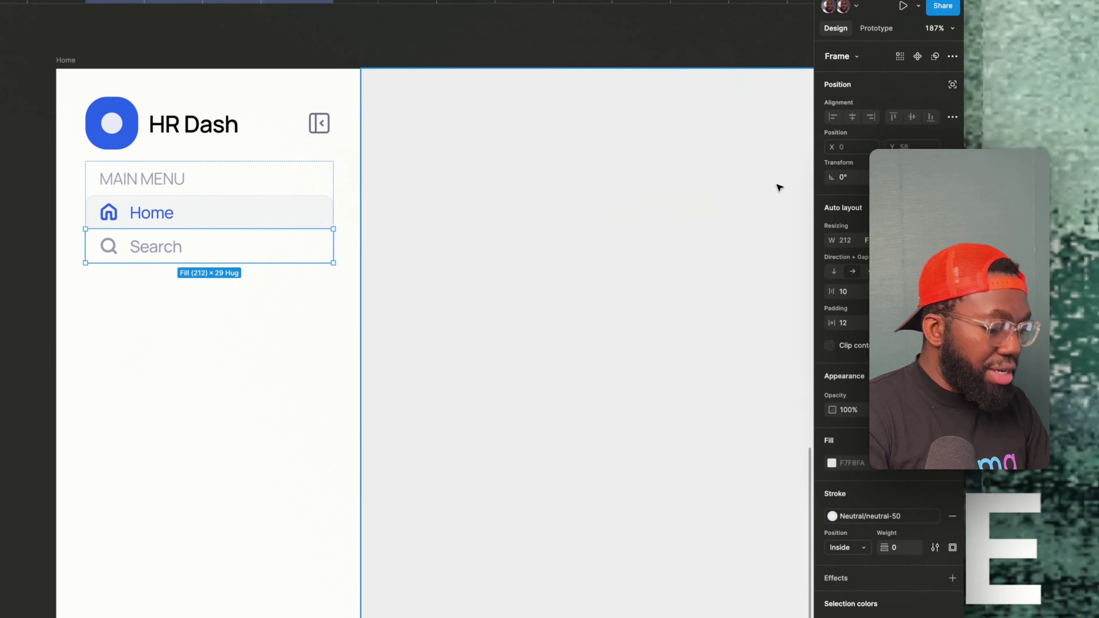
key(ctrl+d)
click(310, 276)
double_click(291, 274)
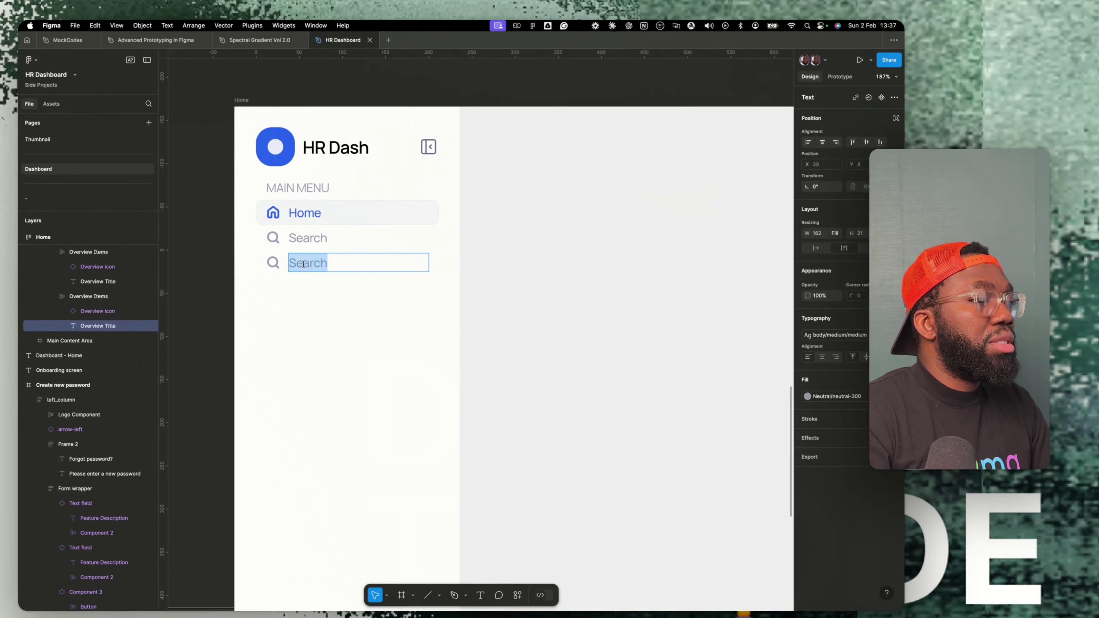
text(Notifications)
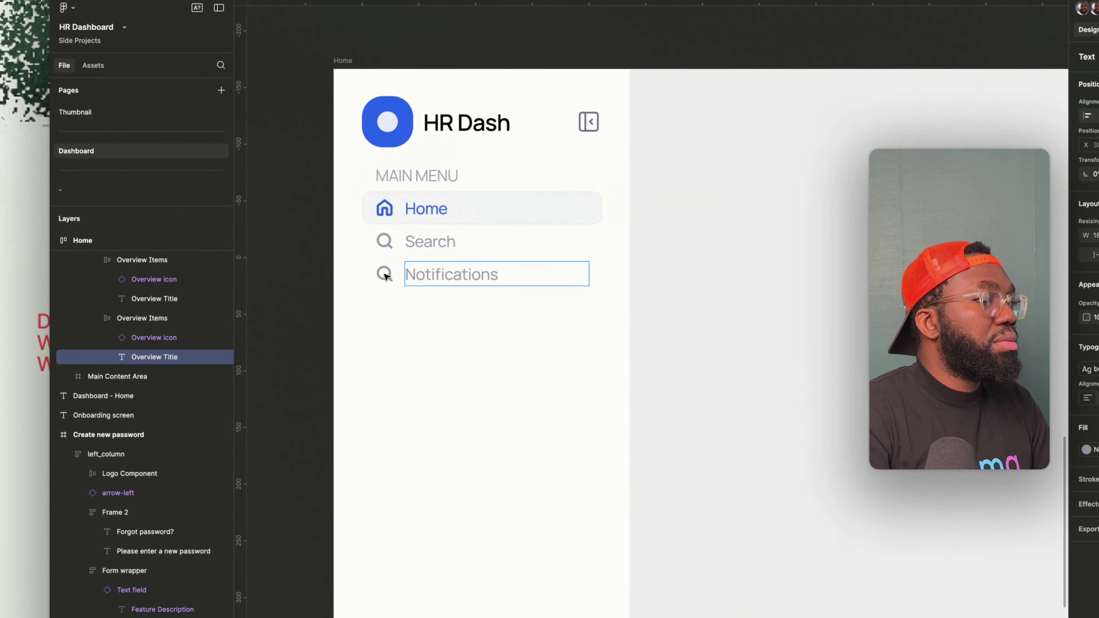
Swap the icon beside the Notifications text for the bell-ringing-02 icon.
key(Escape)
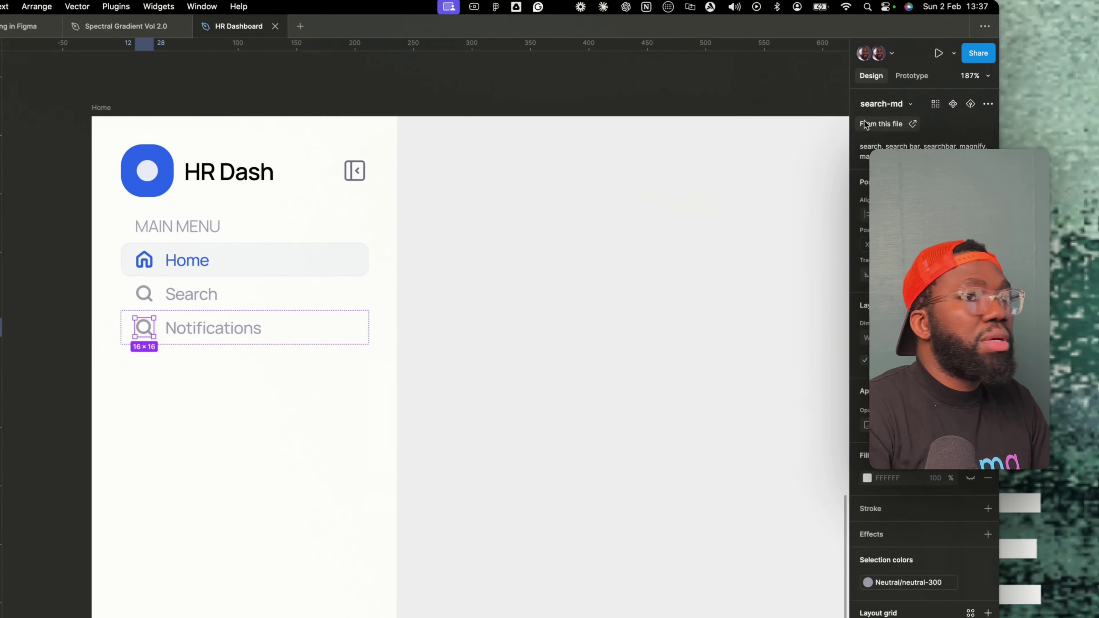
click(739, 142)
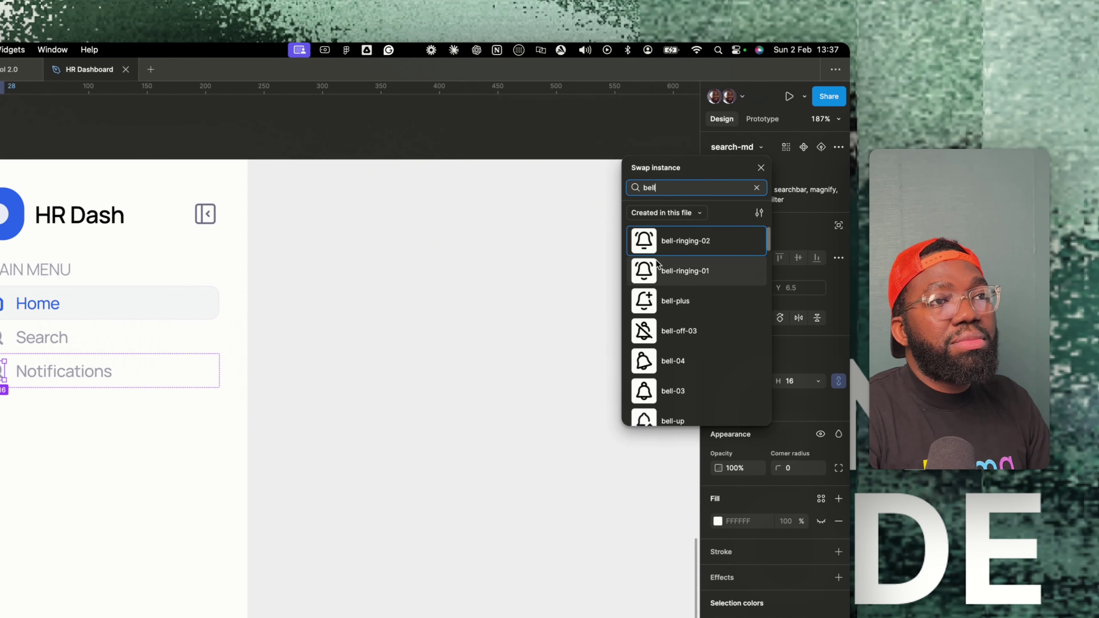
click(690, 243)
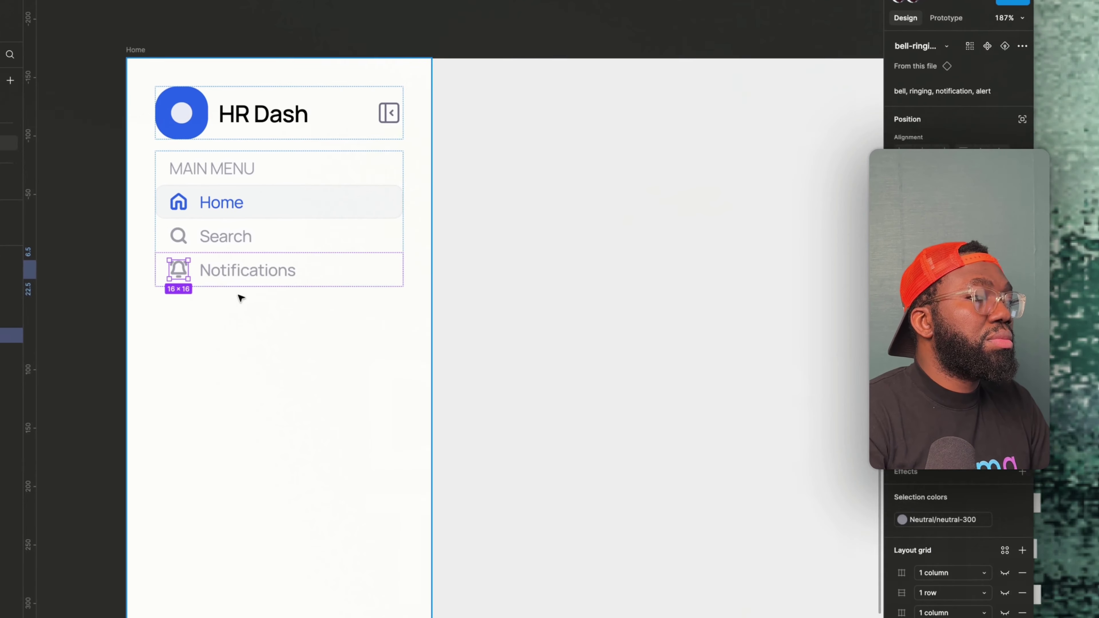
Duplicate the Notifications menu item within the main menu.
click(241, 299)
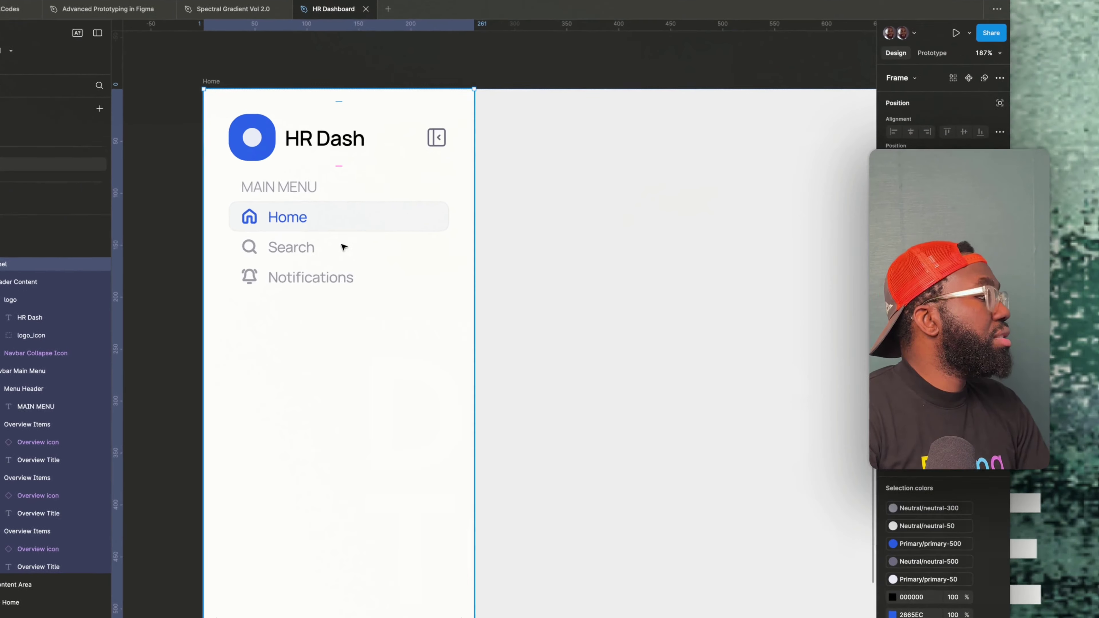
super+click(328, 261)
click(325, 233)
click(331, 286)
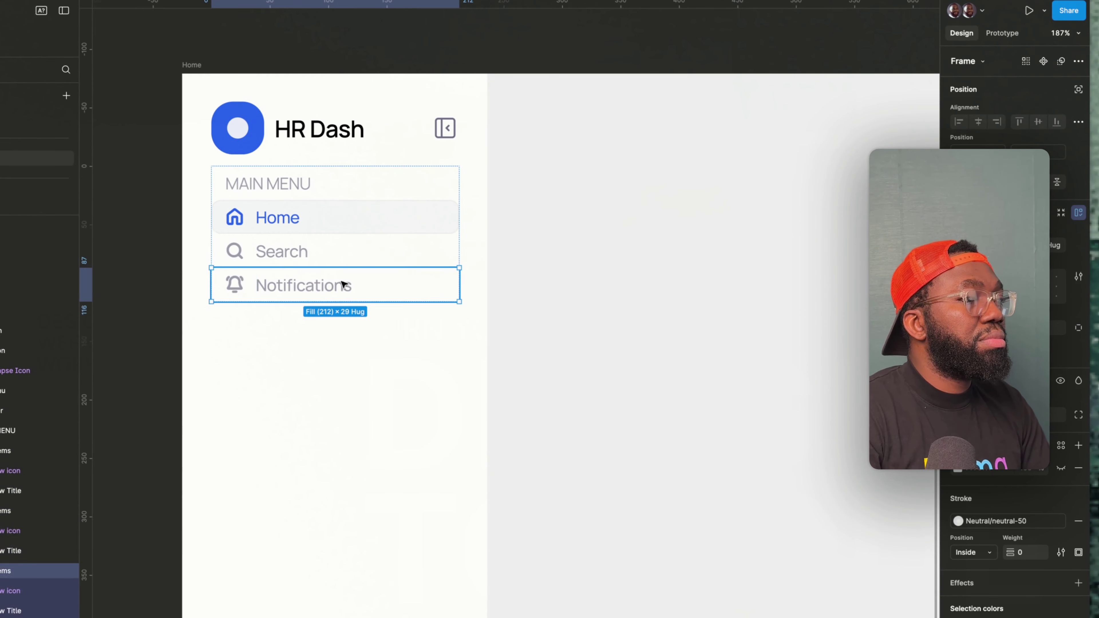
key(super+d)
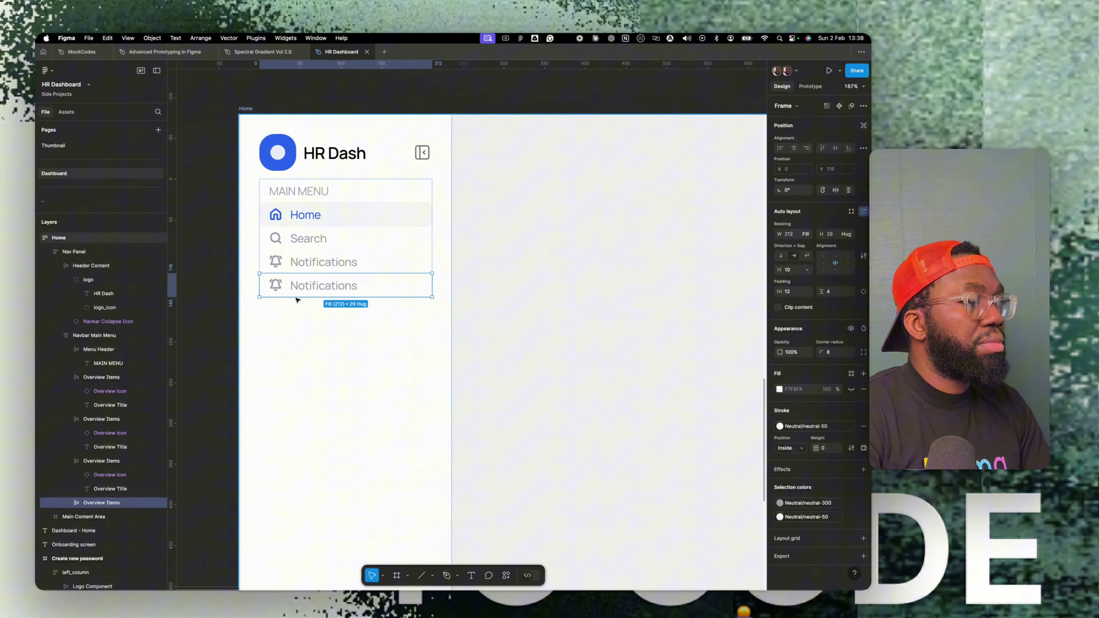
Change the text of the lowest duplicated Notifications menu item to Create job.
double_click(324, 285)
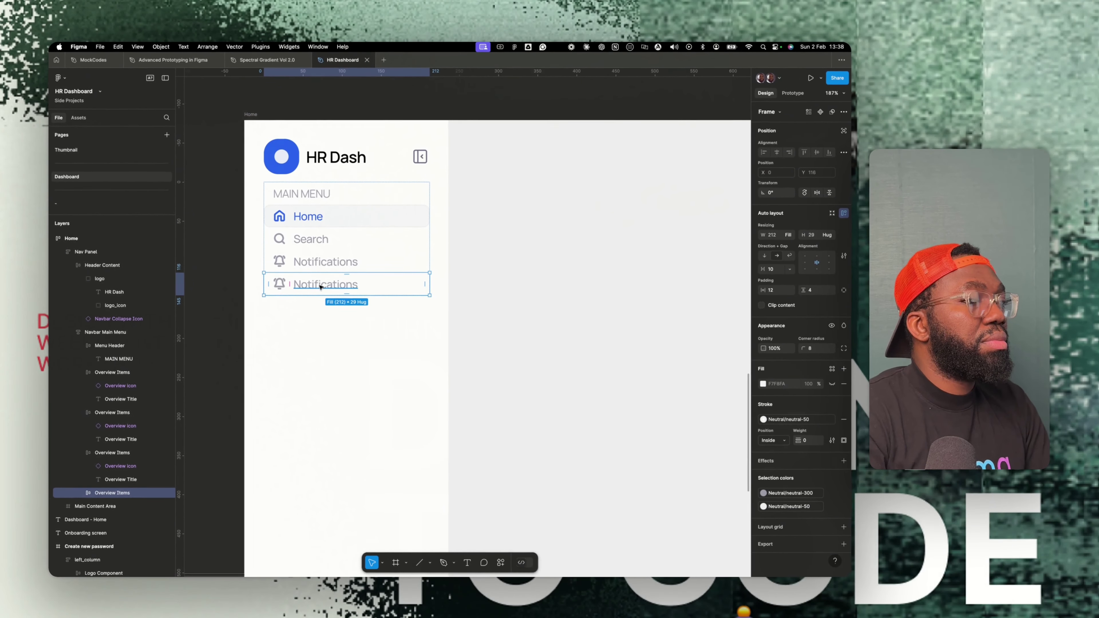
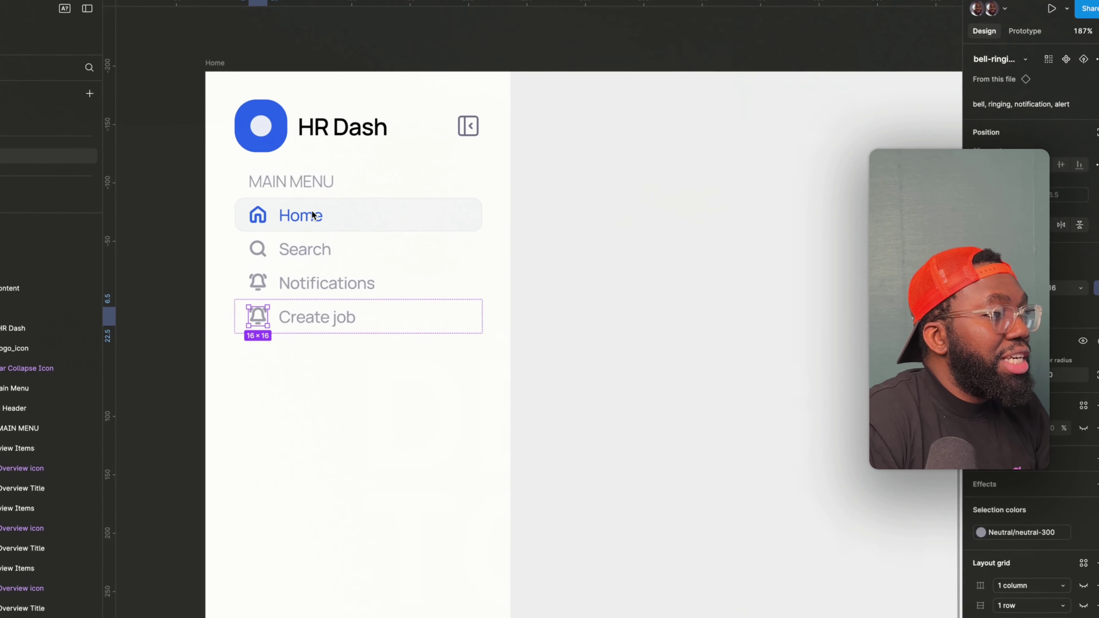
Set the vertical padding of the Home menu item to 8.
click(315, 215)
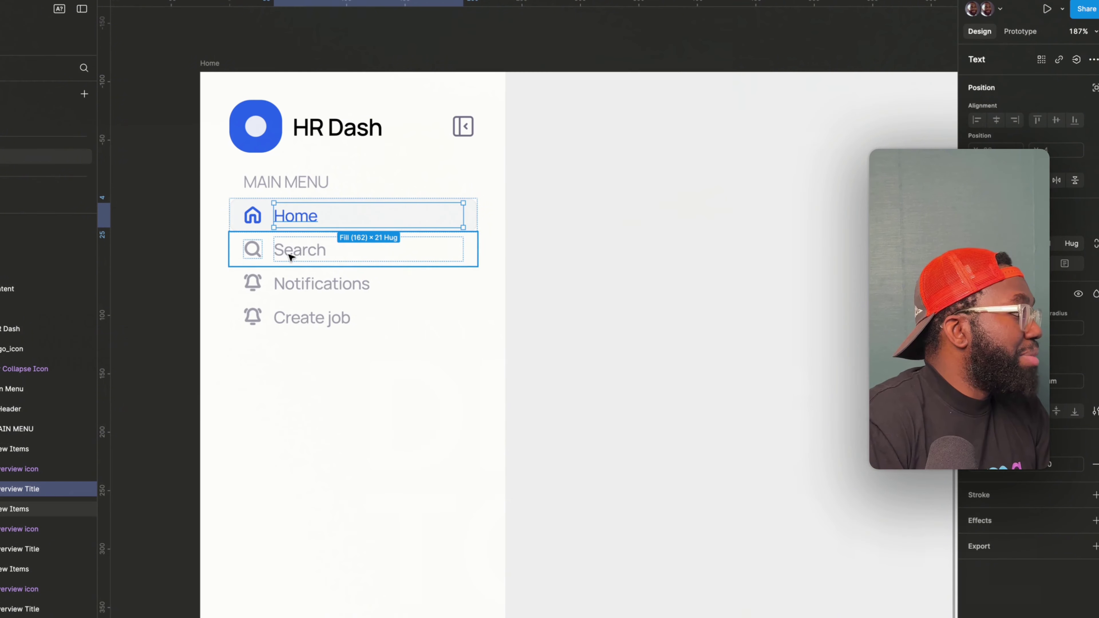
click(266, 223)
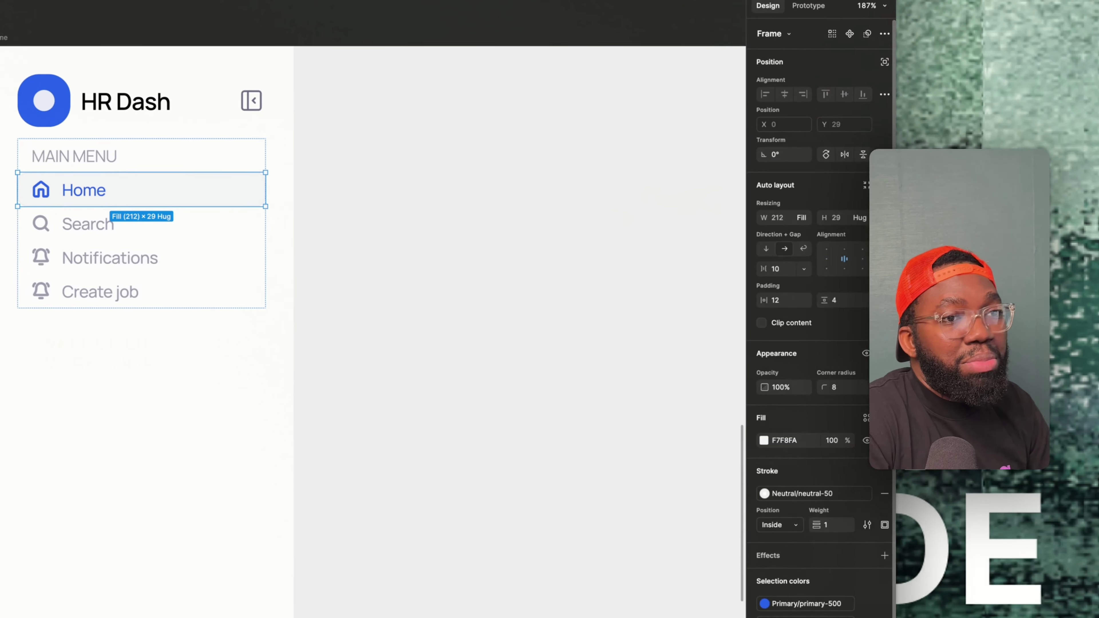
click(1056, 325)
double_click(802, 291)
text(8)
key(Return)
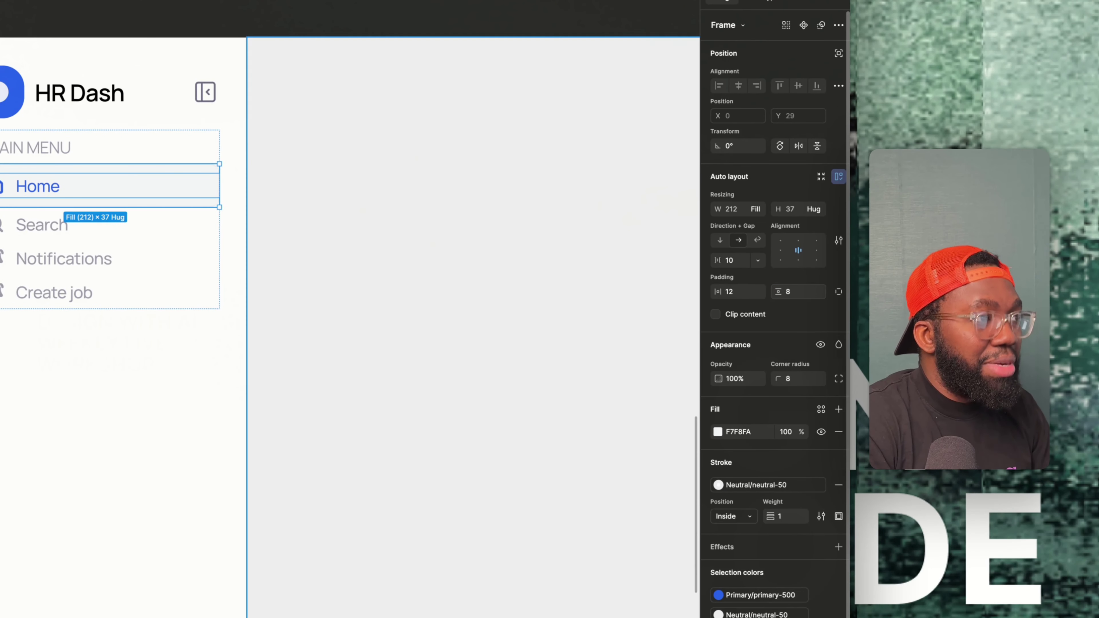
Set the vertical padding of the Search, Notifications and Create job menu items to 8 together.
click(43, 229)
shift+click(64, 258)
shift+click(53, 293)
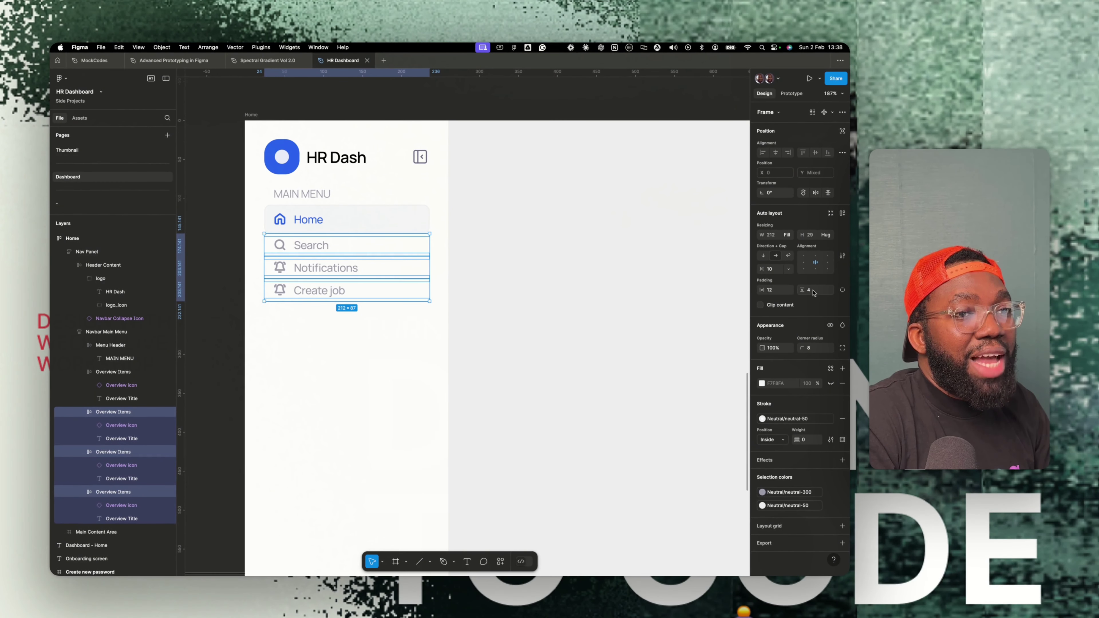
key(Return)
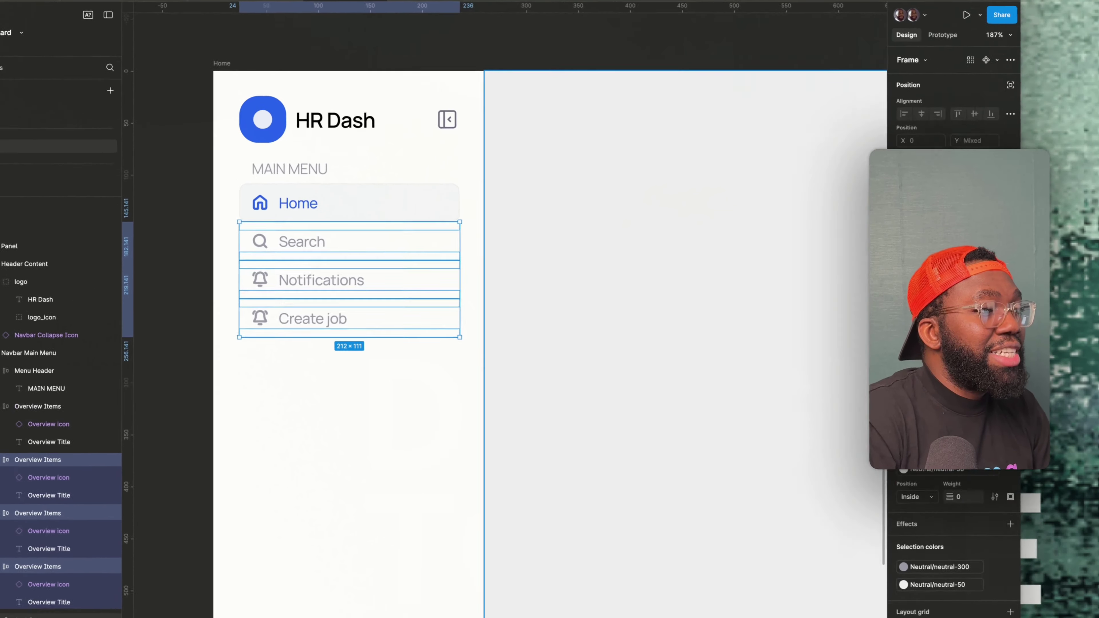
Swap the bell icon beside the Create job text for the add-square icon.
click(322, 291)
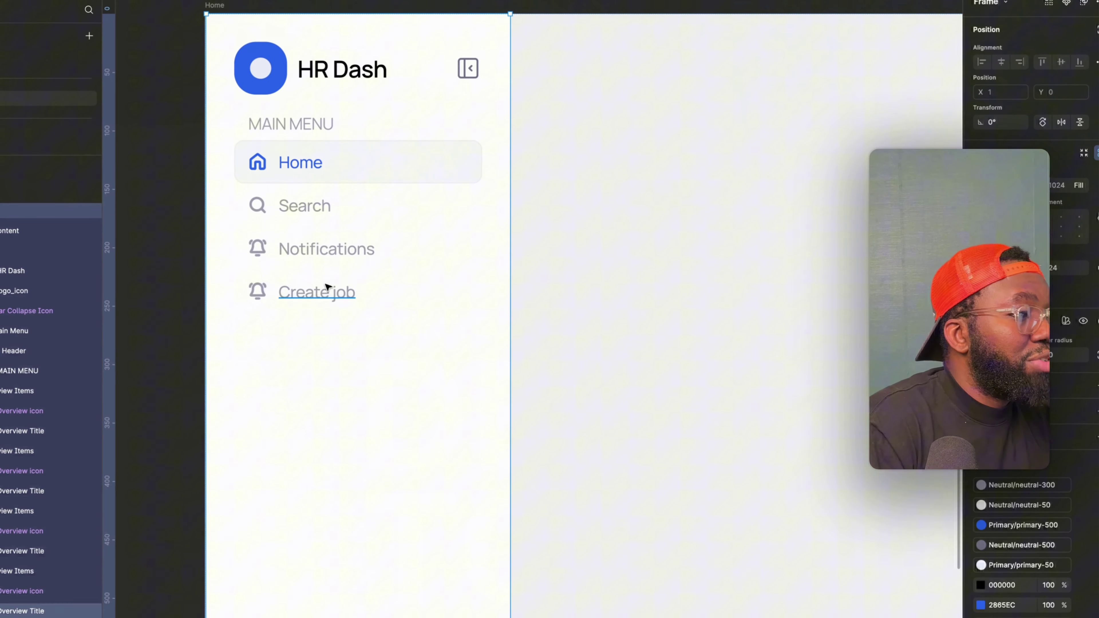
double_click(332, 295)
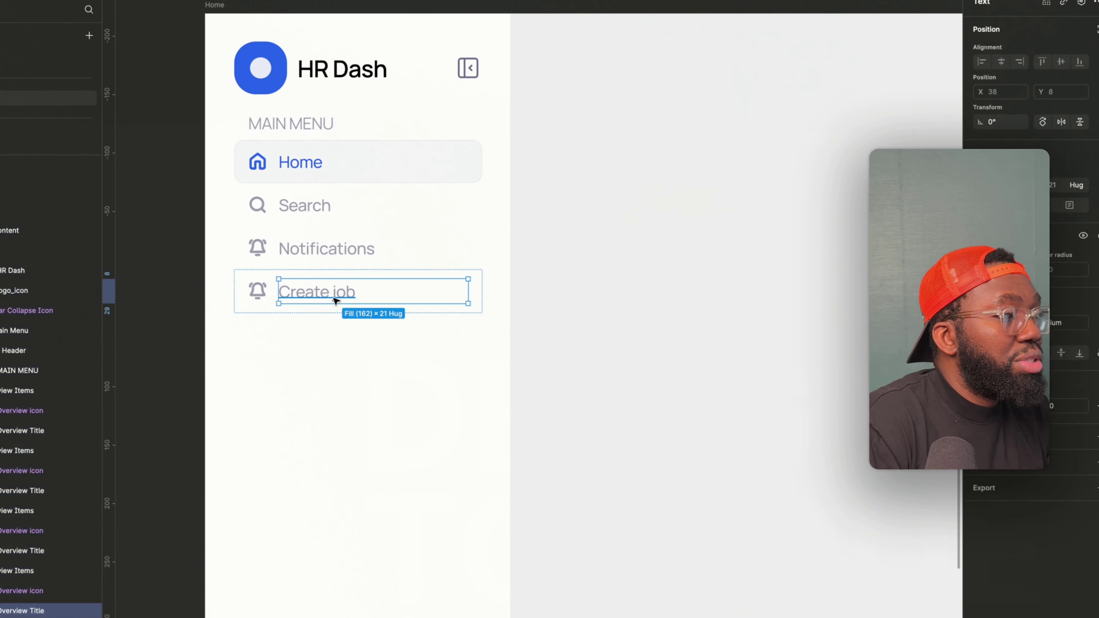
click(255, 295)
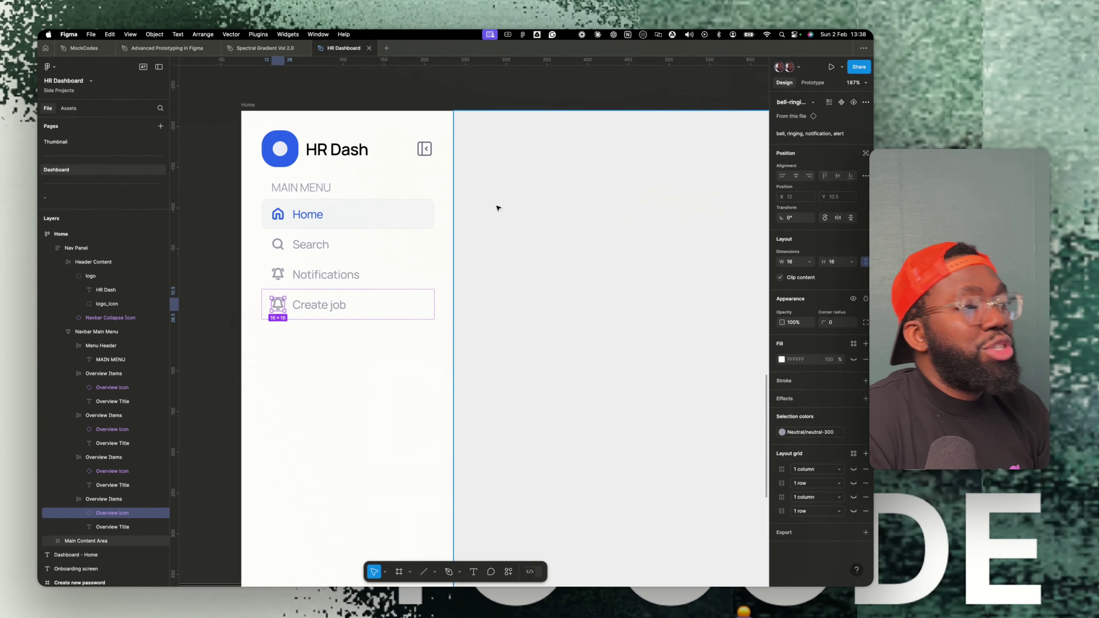
click(770, 112)
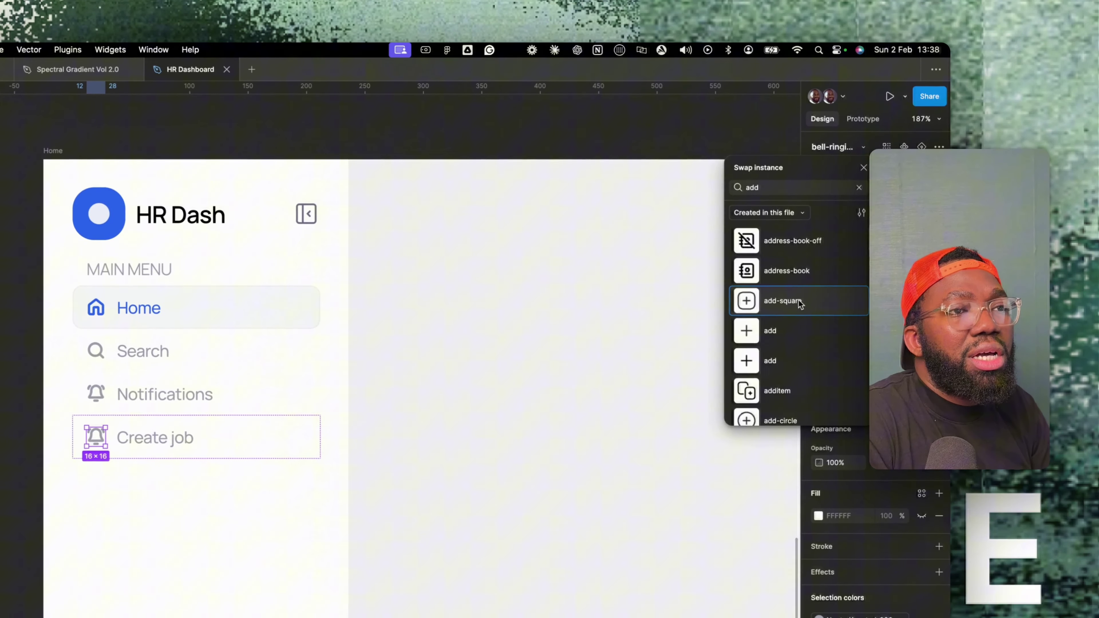
click(736, 215)
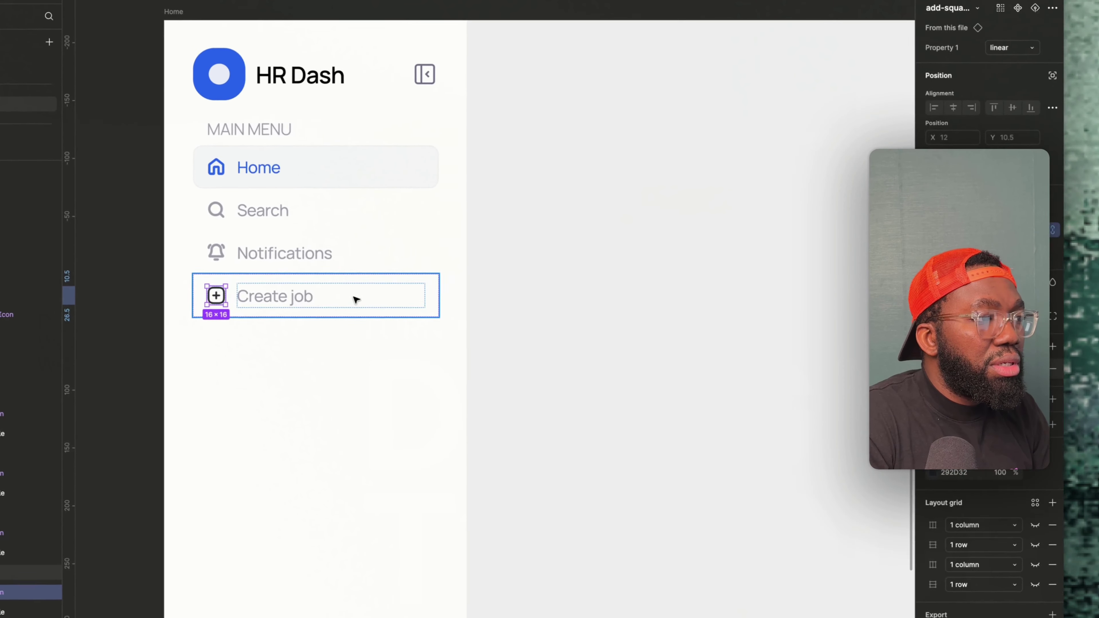
Apply the neutral-300 library colour to the Create job item's add-square icon.
click(329, 306)
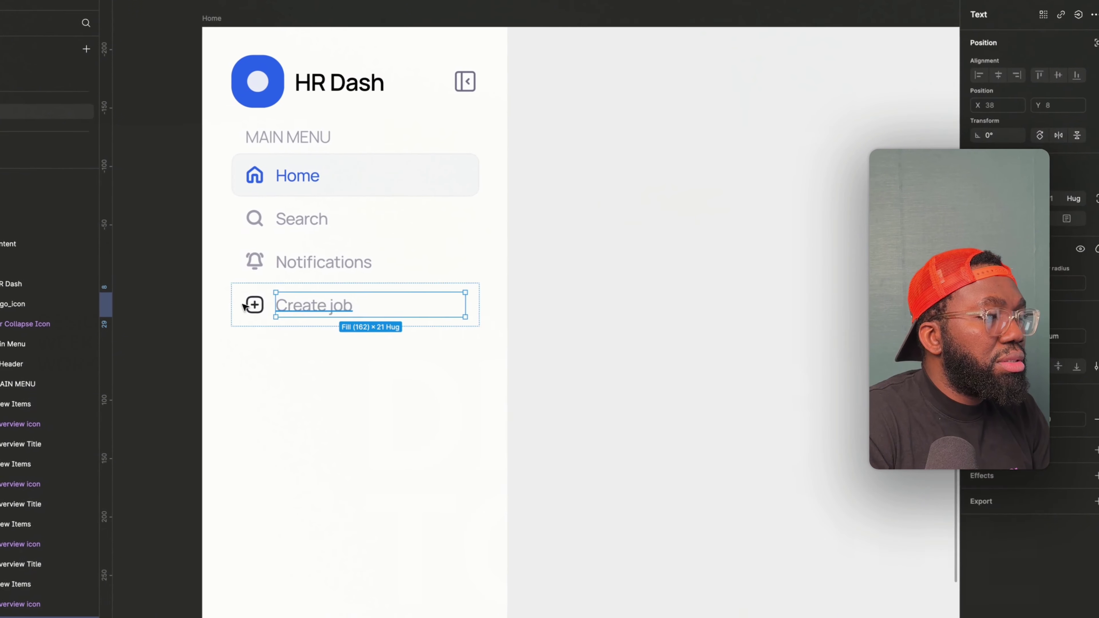
click(251, 306)
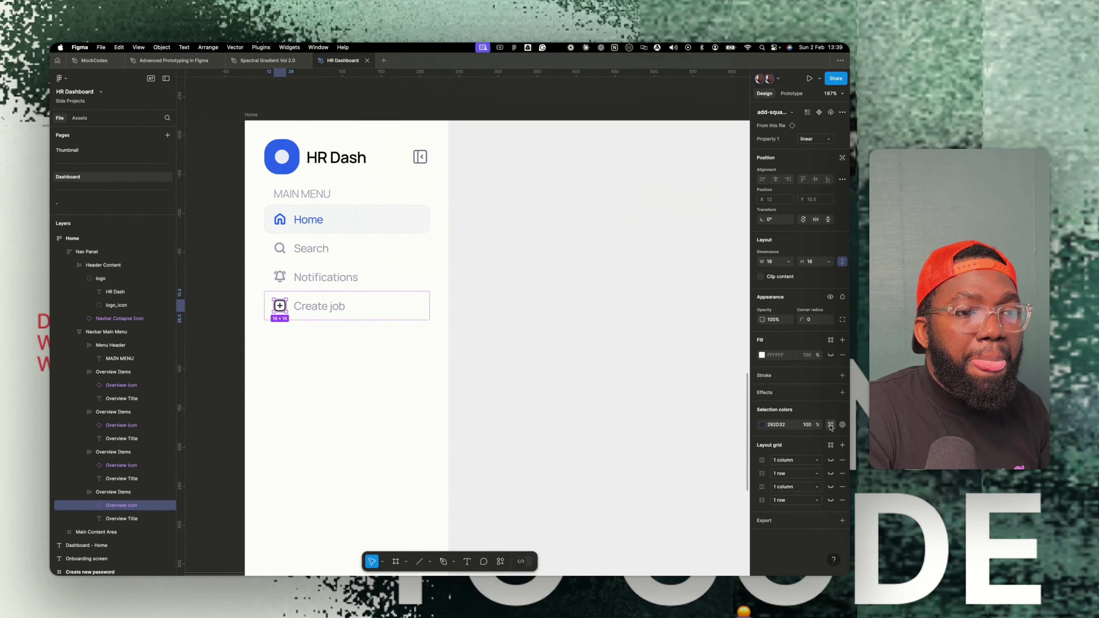
click(830, 426)
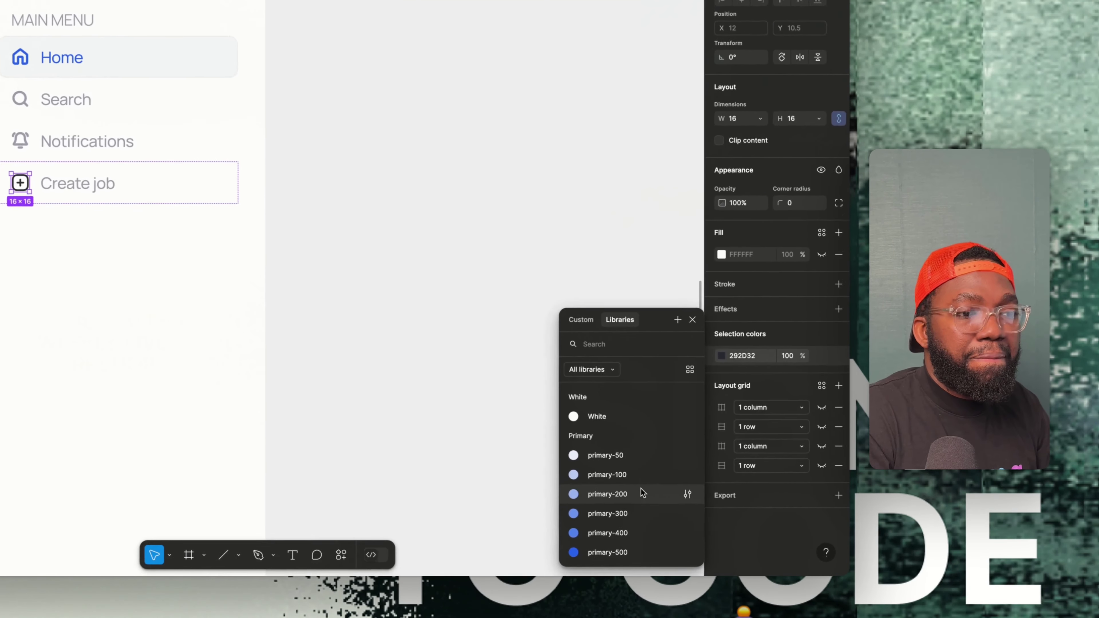
scroll(702, 496, down, 10)
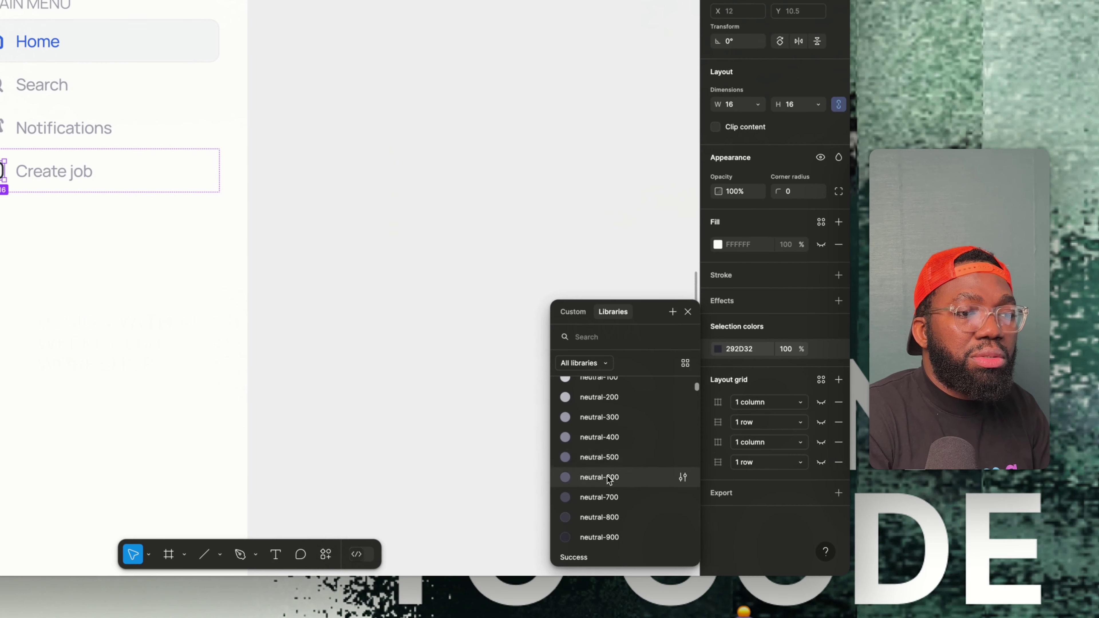
click(608, 417)
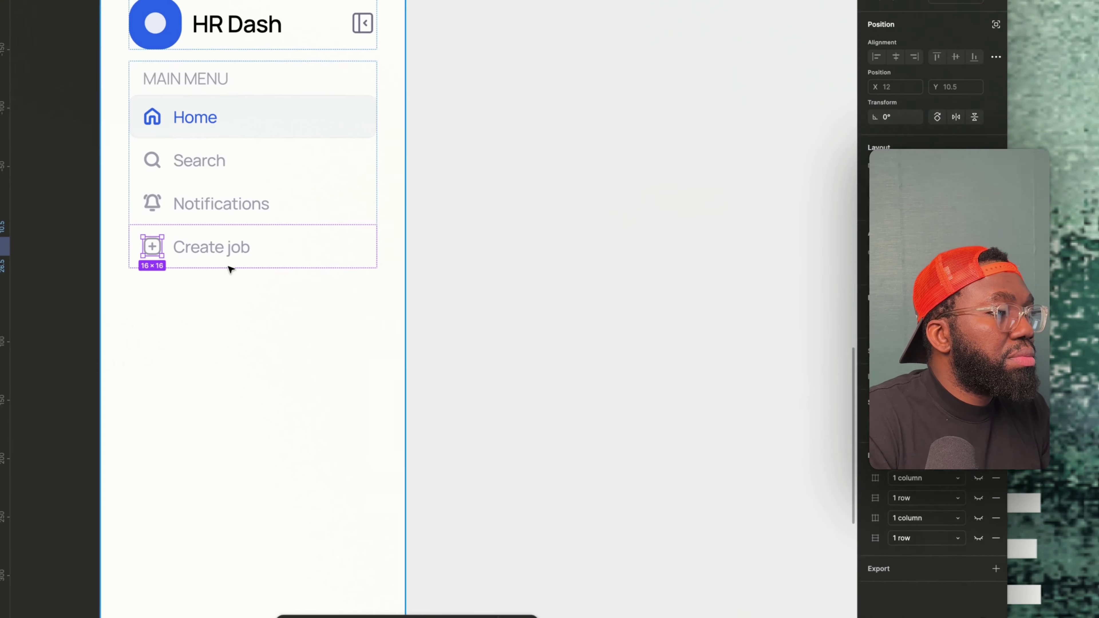
Collapse the Navbar Main Menu group in the layer tree and duplicate the whole menu within the navigation panel.
click(304, 302)
click(311, 341)
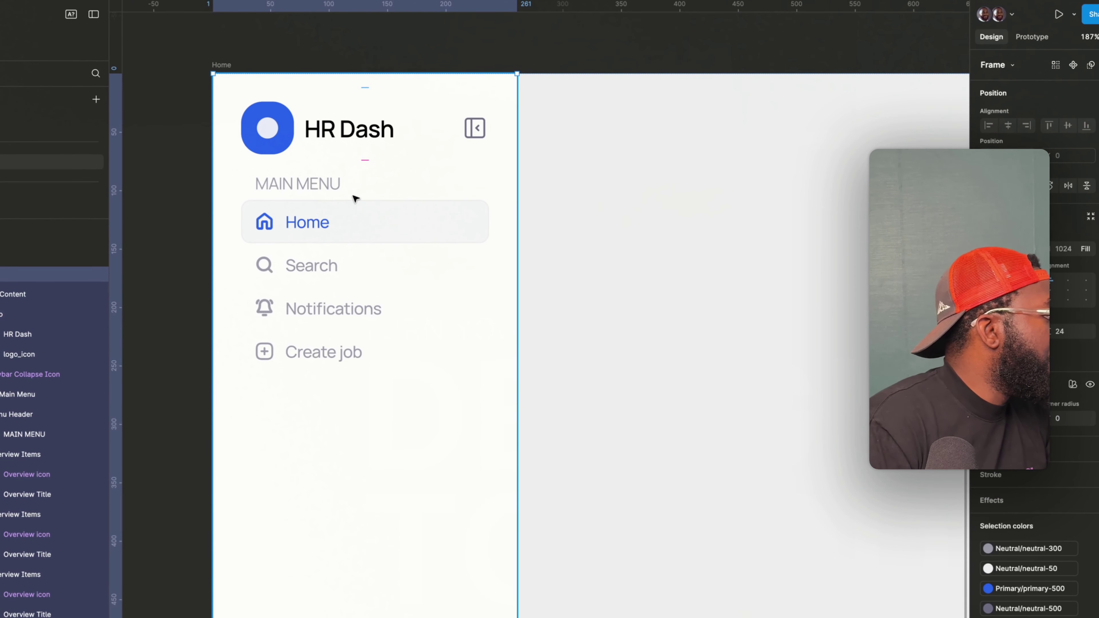
click(319, 184)
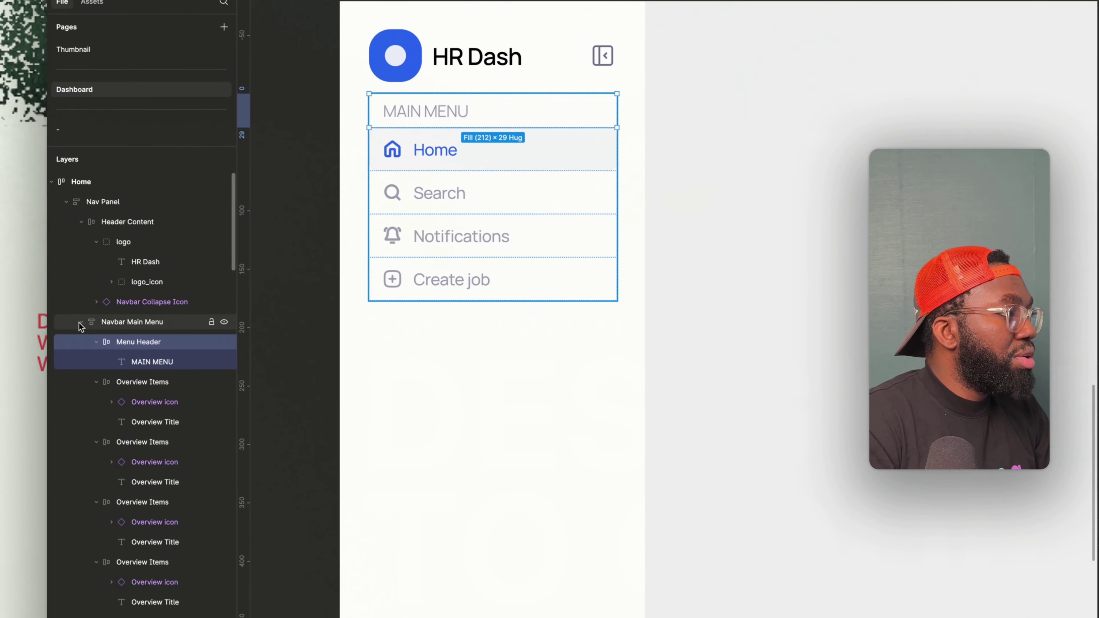
click(81, 323)
click(93, 331)
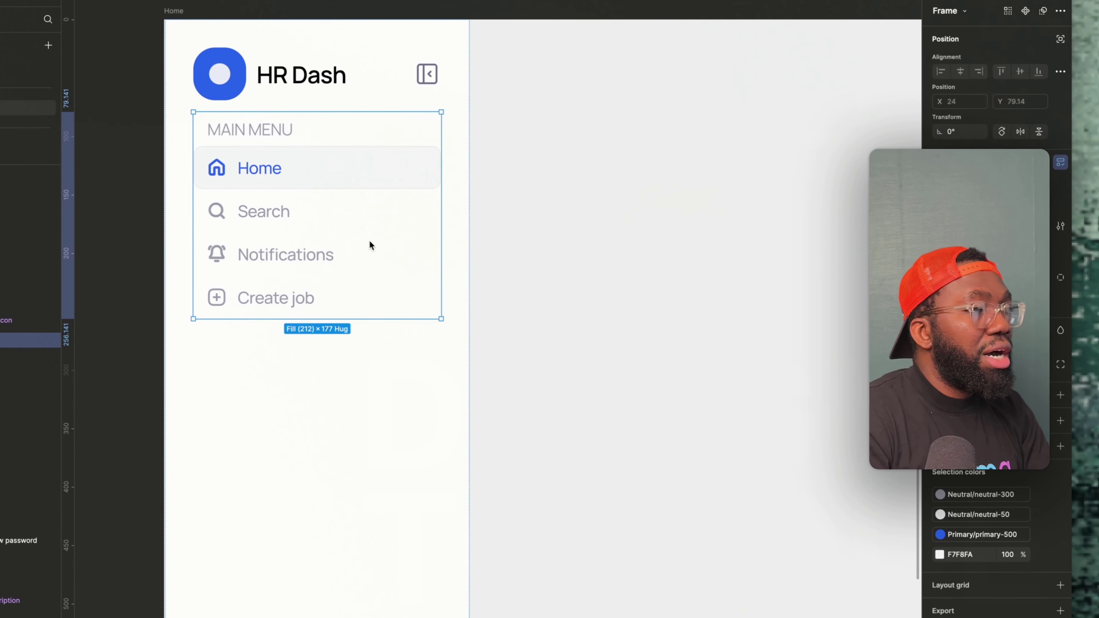
key(ctrl+d)
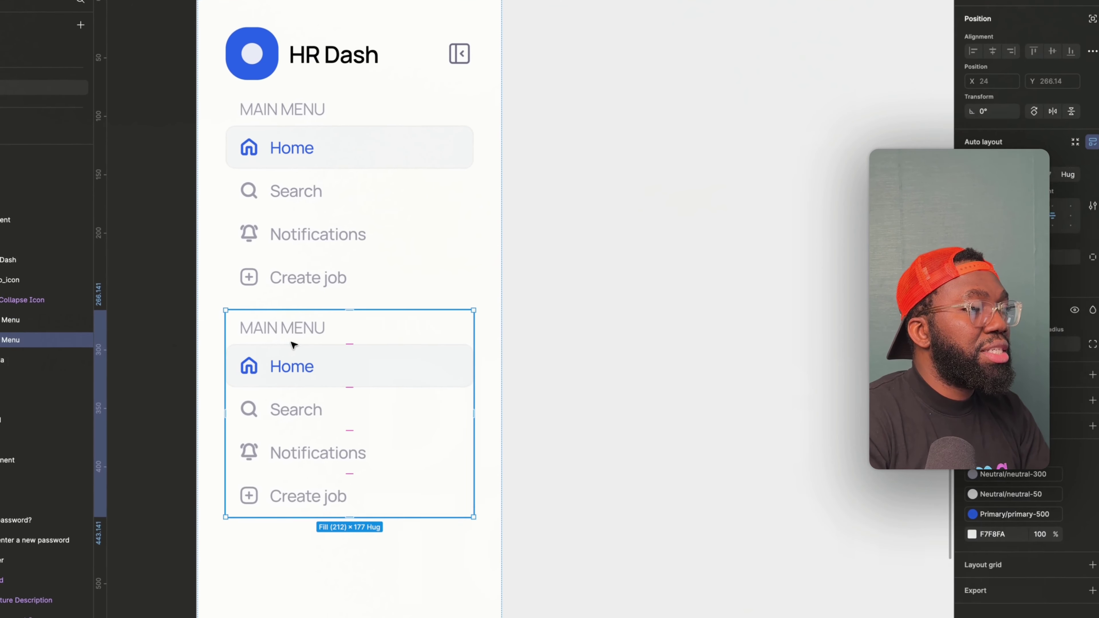
Change the duplicated menu's header text to RECRUITMENT and delete the Home item below it.
double_click(312, 324)
text(Re)
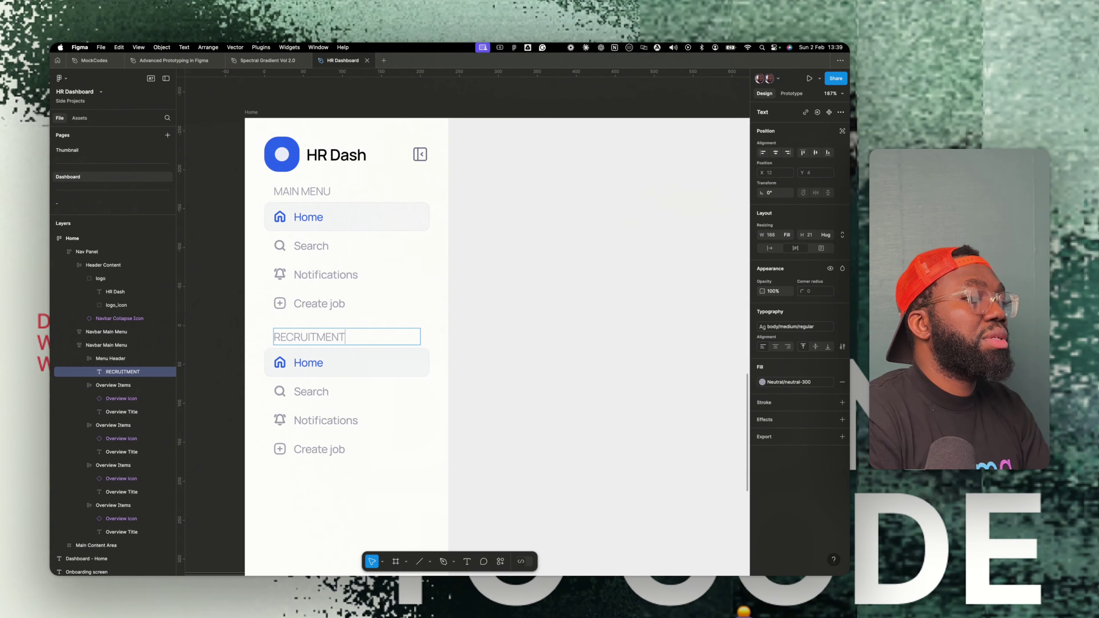
key(Escape)
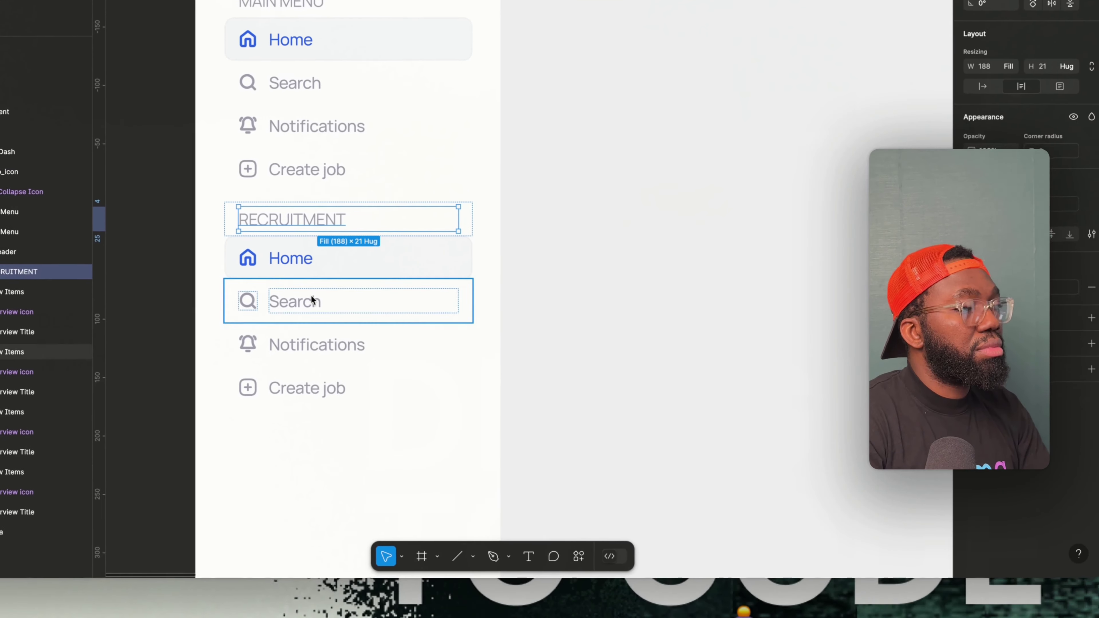
click(319, 259)
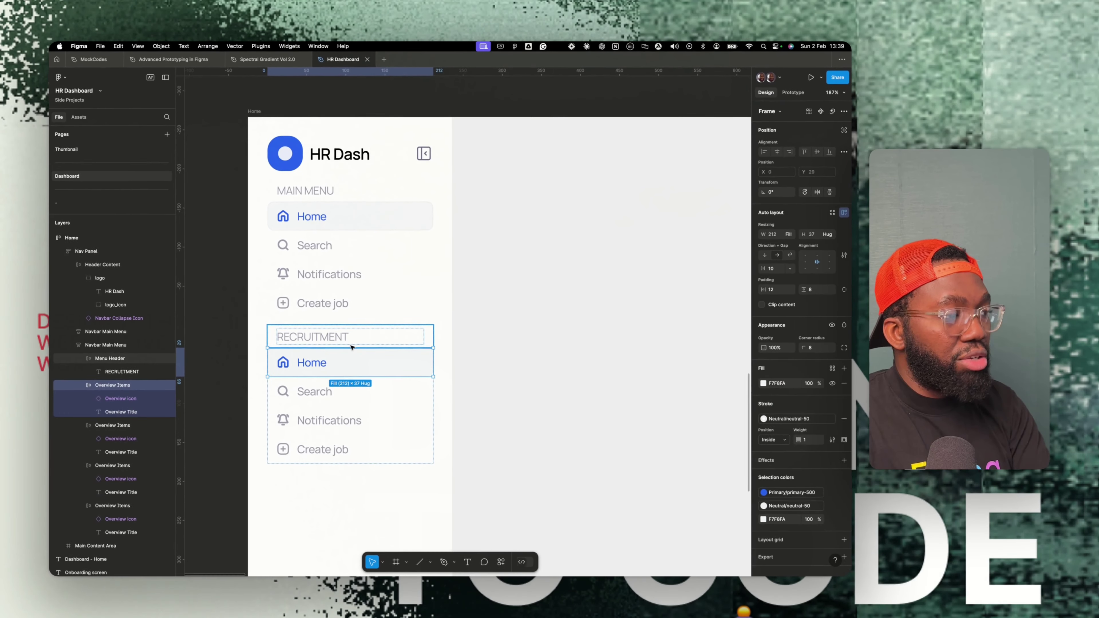
key(Delete)
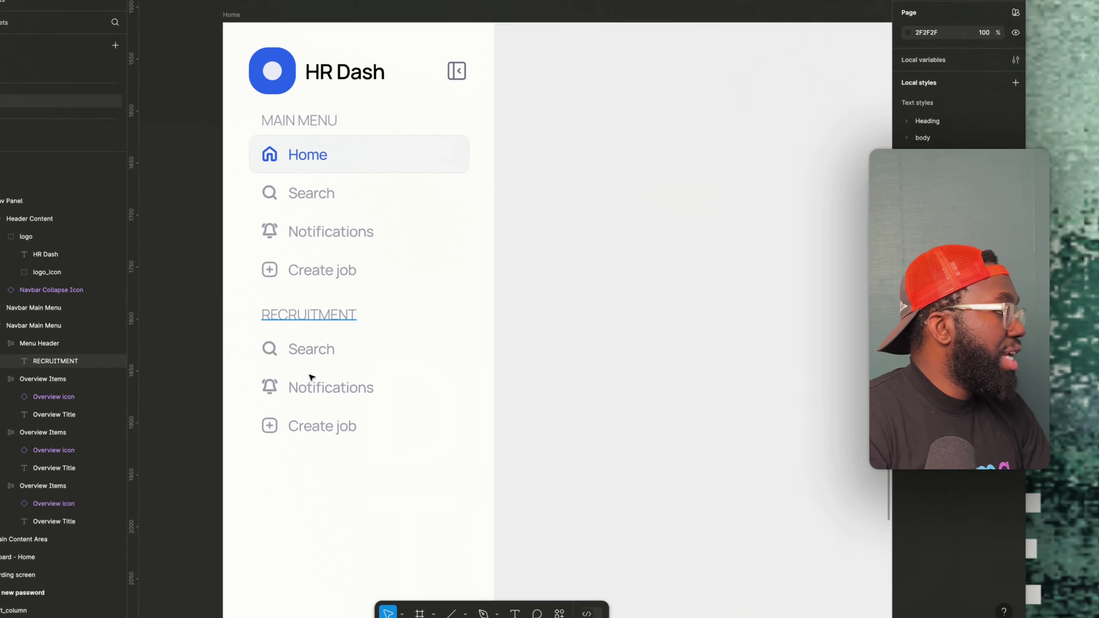
Add a 16 × 16 chevron-down icon named Menu Dropdown Icon at the end of the RECRUITMENT header row.
click(315, 364)
click(259, 307)
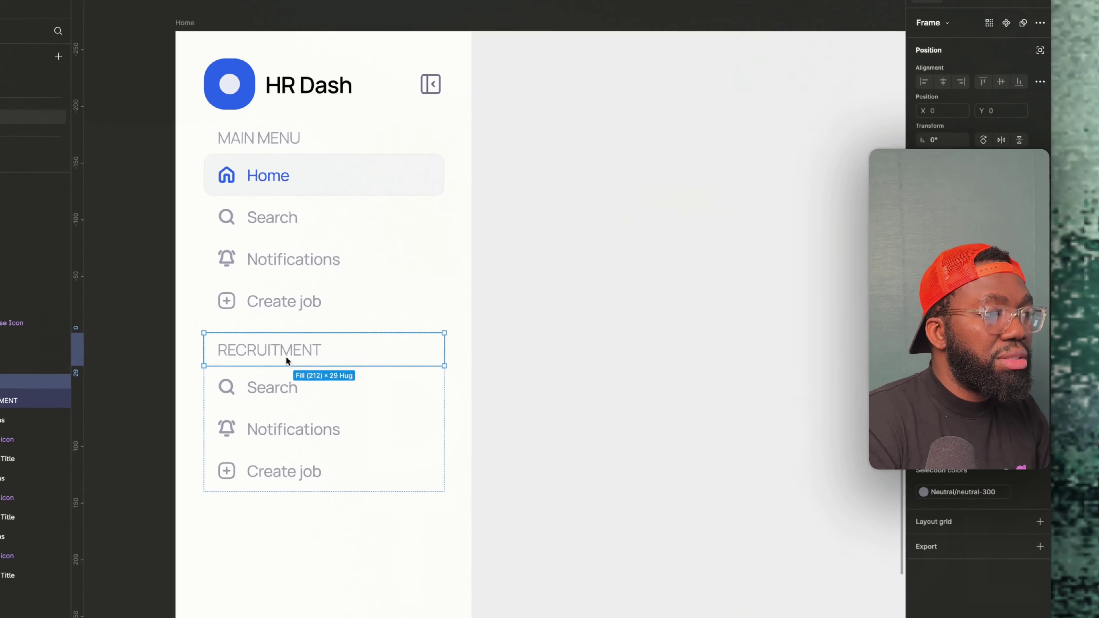
click(302, 354)
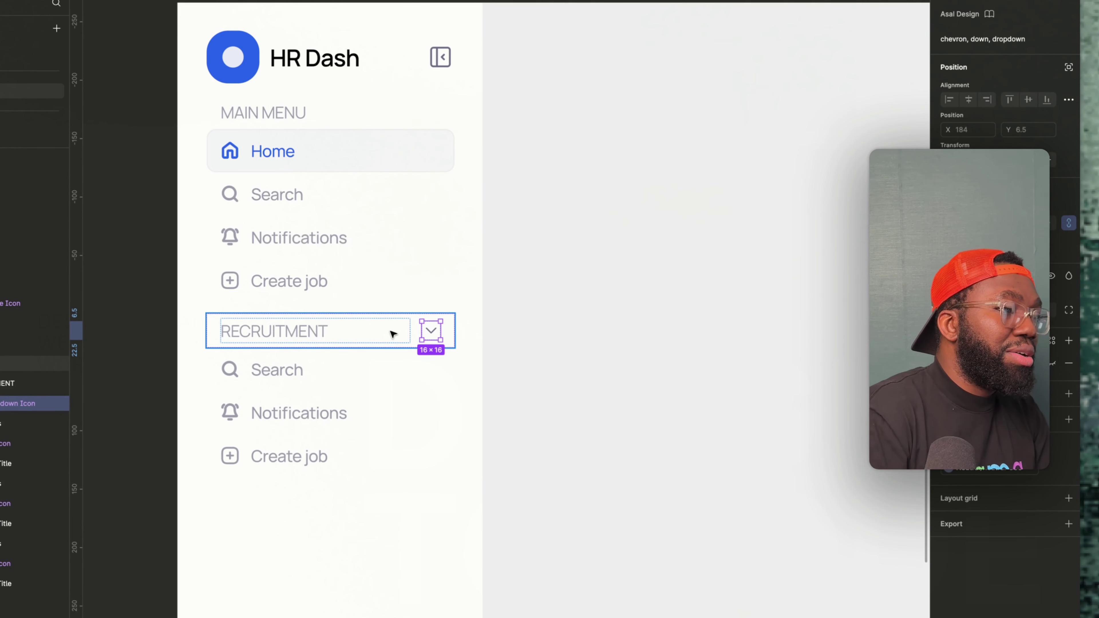
shift+click(234, 338)
key(shift+a)
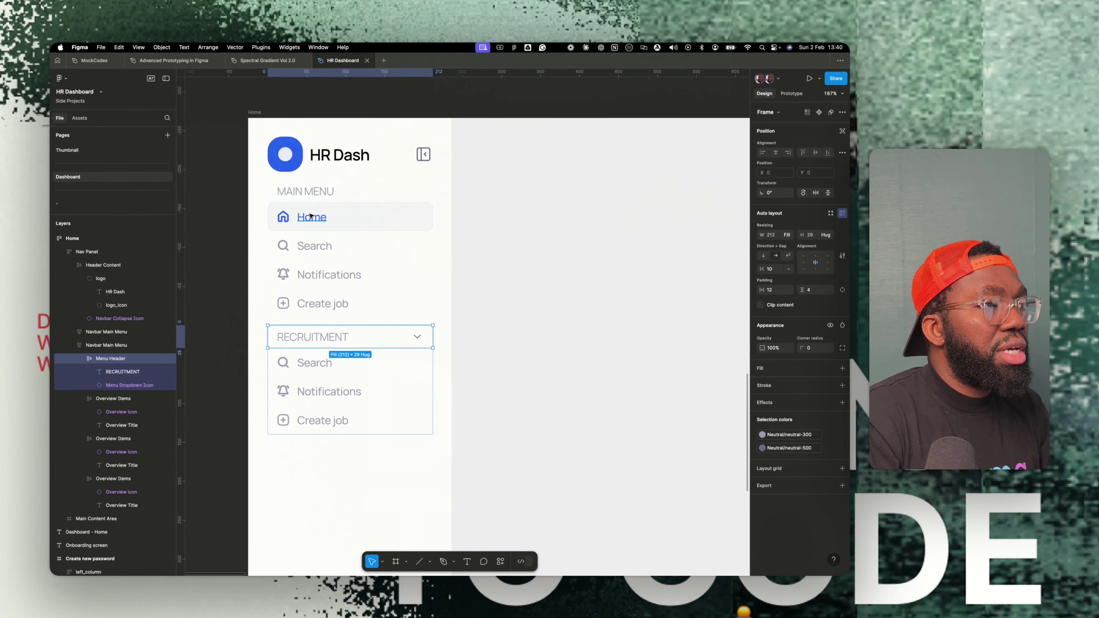
Set the vertical padding of the MAIN MENU header frame to 8.
click(310, 217)
click(305, 191)
key(shift+a)
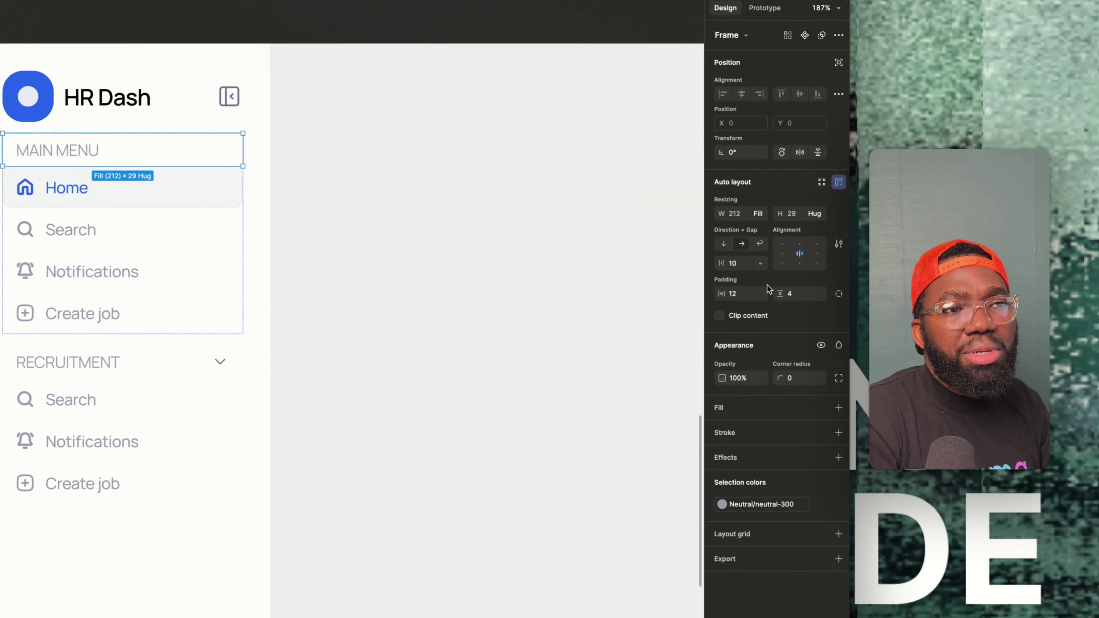
click(795, 294)
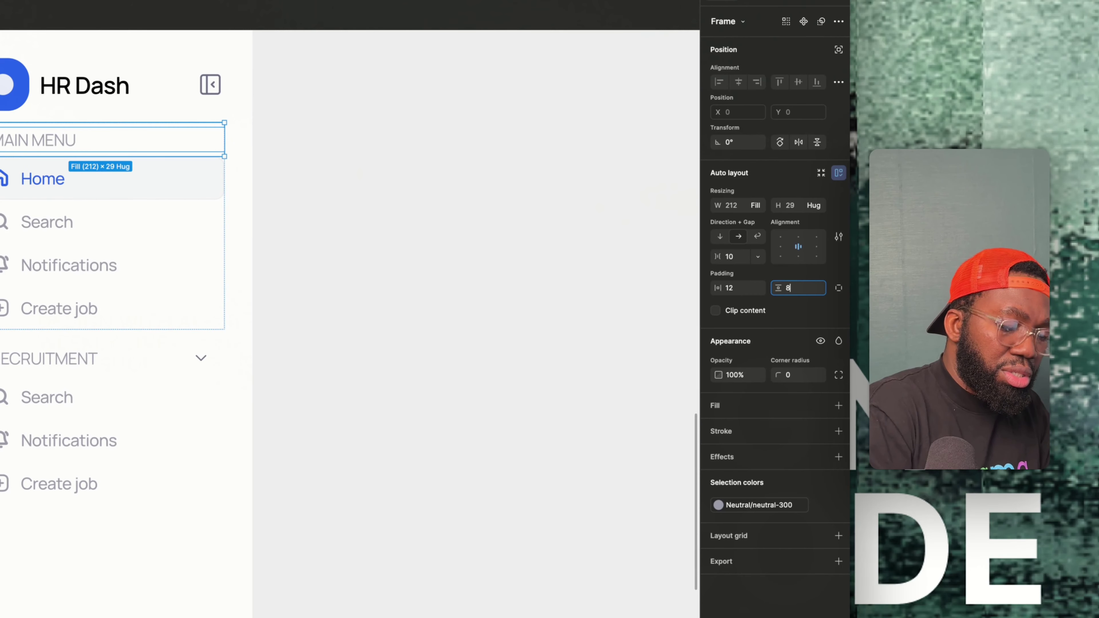
text(8)
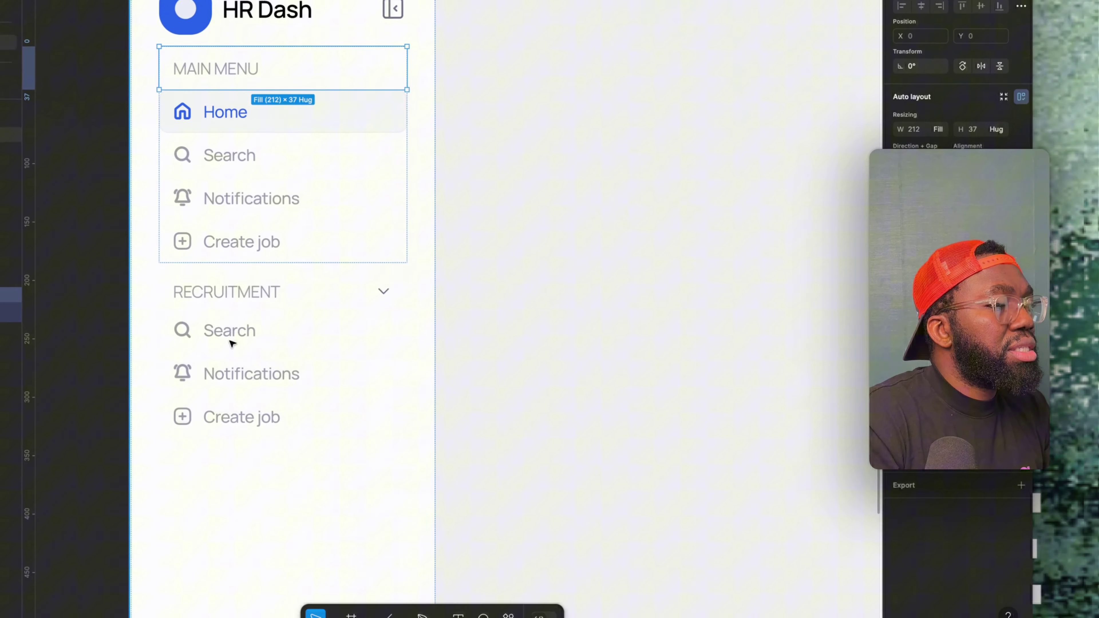
Set the vertical padding of the RECRUITMENT header frame to 8.
click(48, 399)
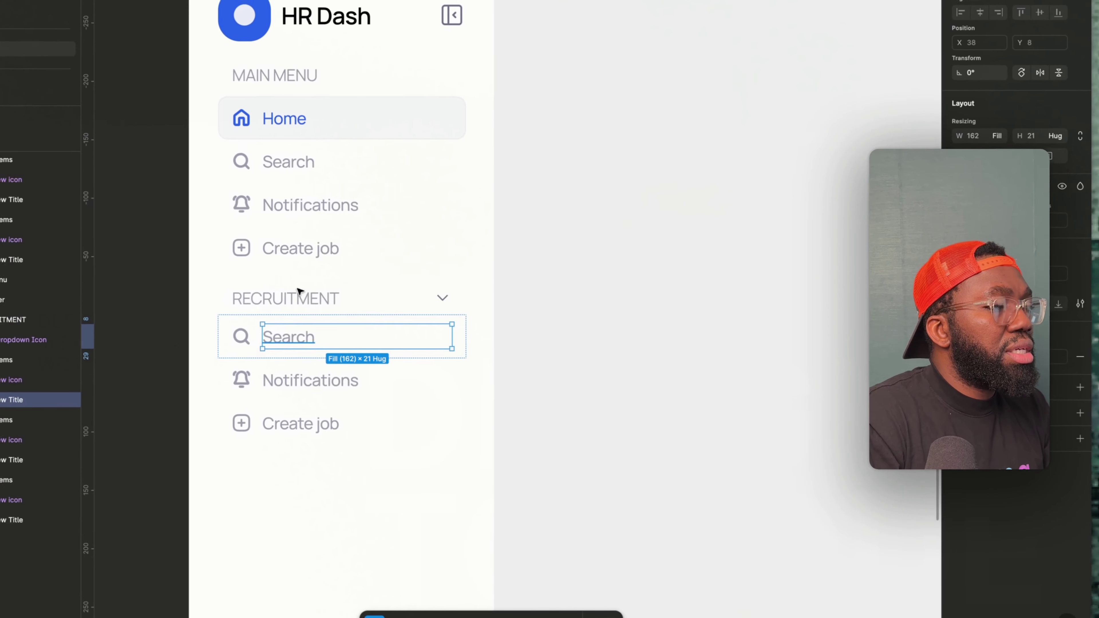
click(301, 291)
click(816, 289)
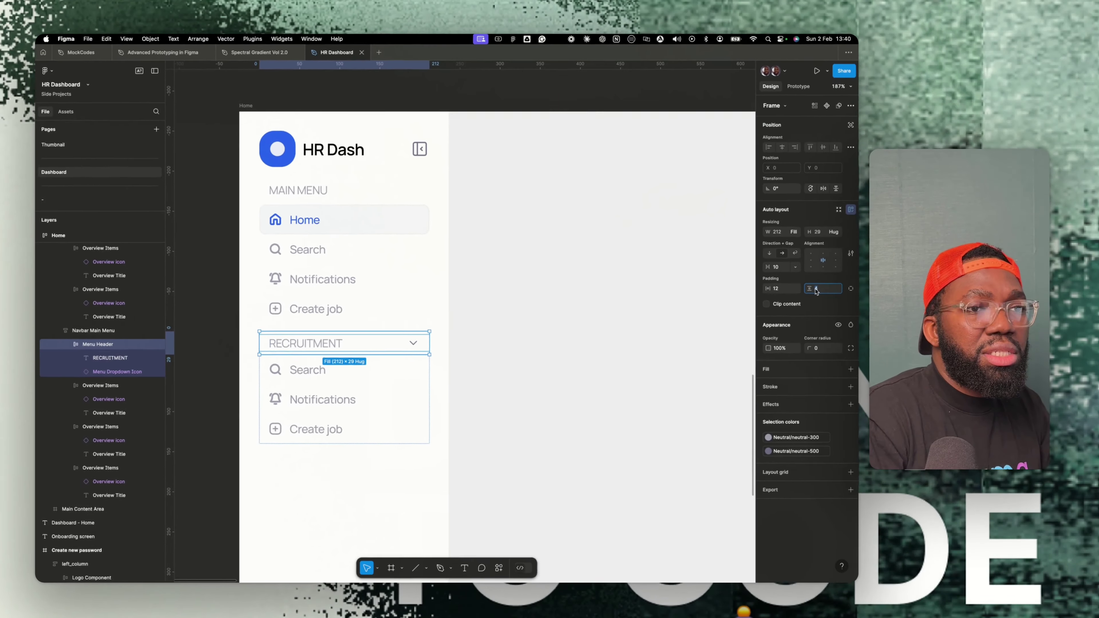
text(8)
key(Return)
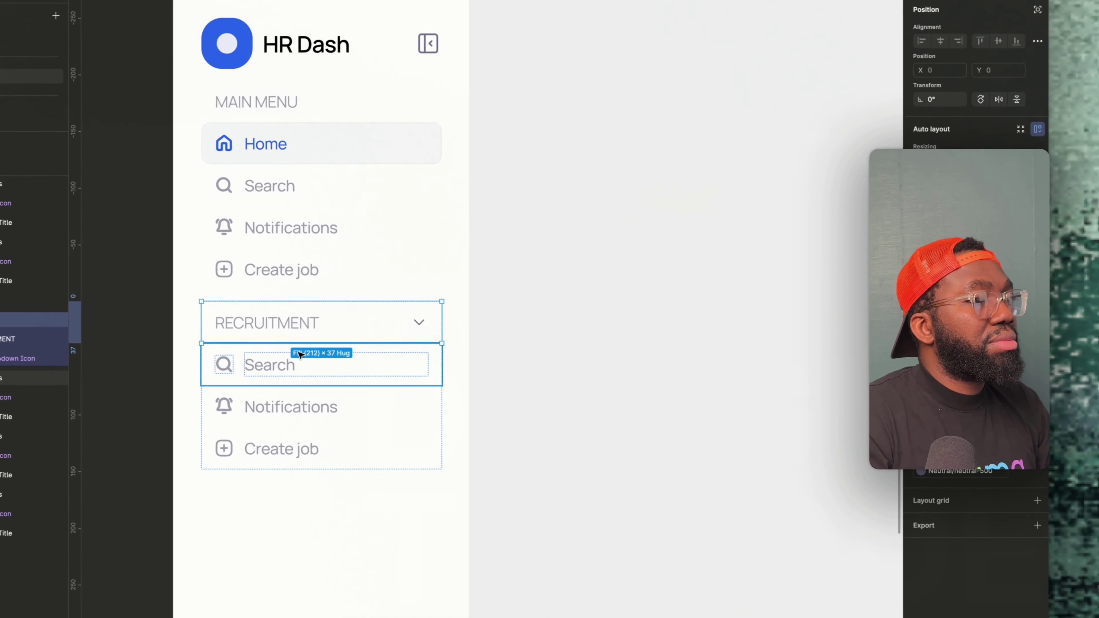
key(Tab)
key(Tab)
key(Tab)
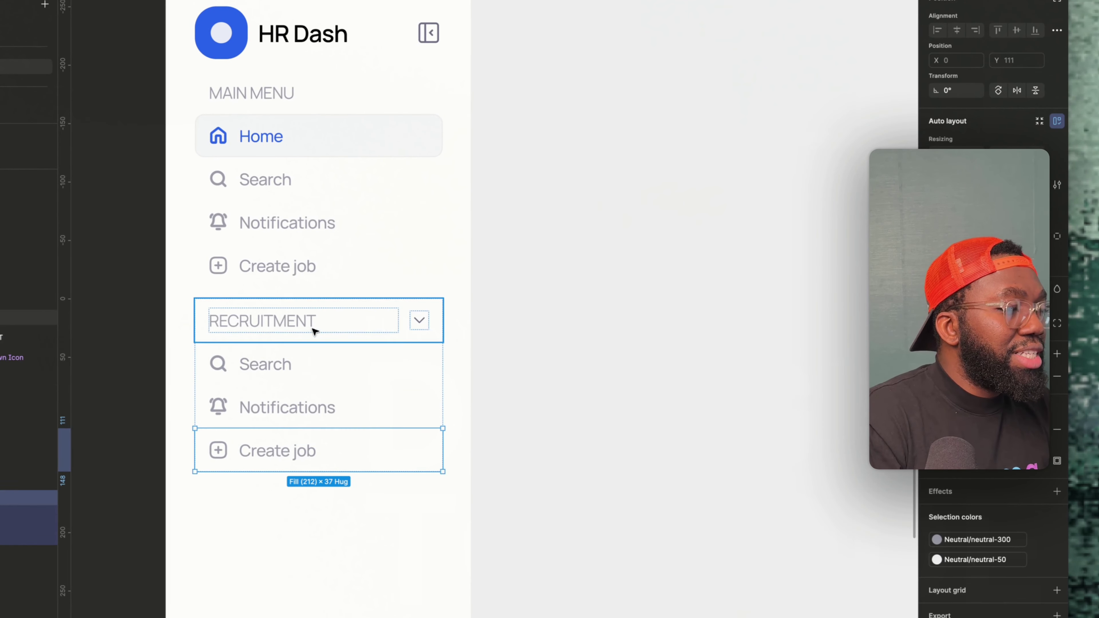
Place a copy of the RECRUITMENT Menu Header frame on the empty canvas beside the Home frame.
click(315, 328)
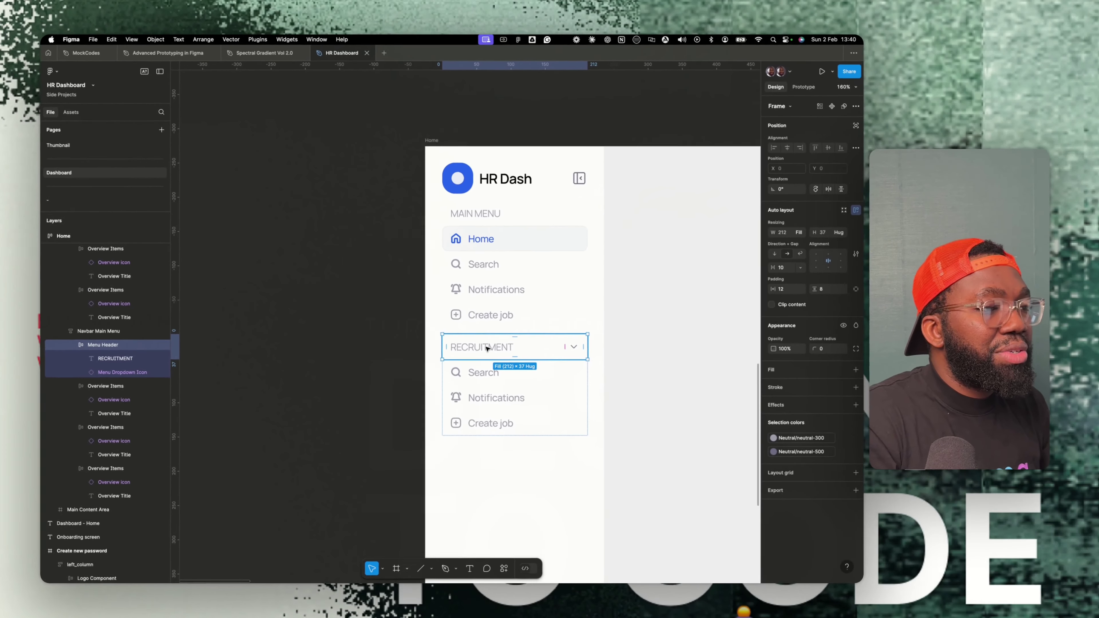
drag(391, 360, 112, 174)
drag(298, 223, 300, 223)
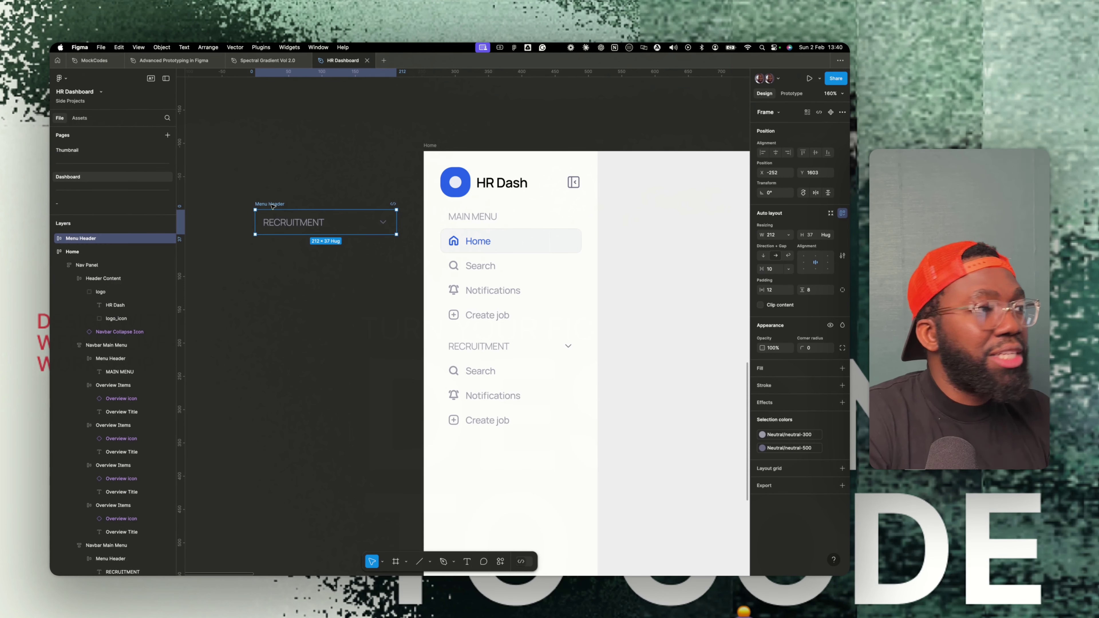
Open the available actions for the copied Menu Header frame outside the Home screen.
right_click(271, 207)
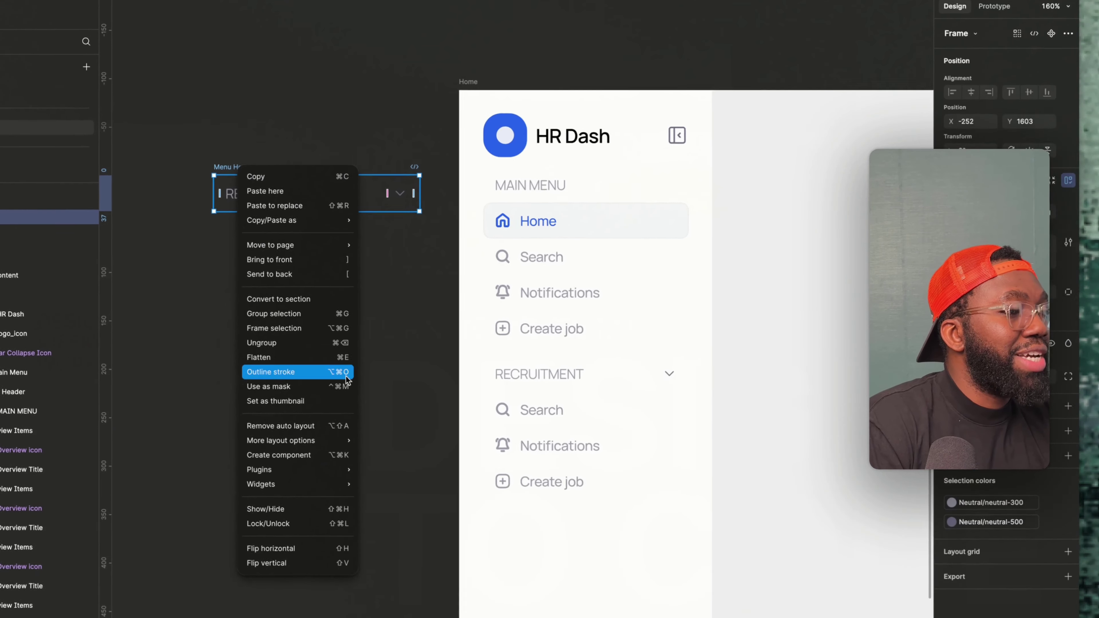
Convert the Menu Header frame into a component and move it to about X -280, Y 1569 beside the Home frame.
mouse_move(325, 392)
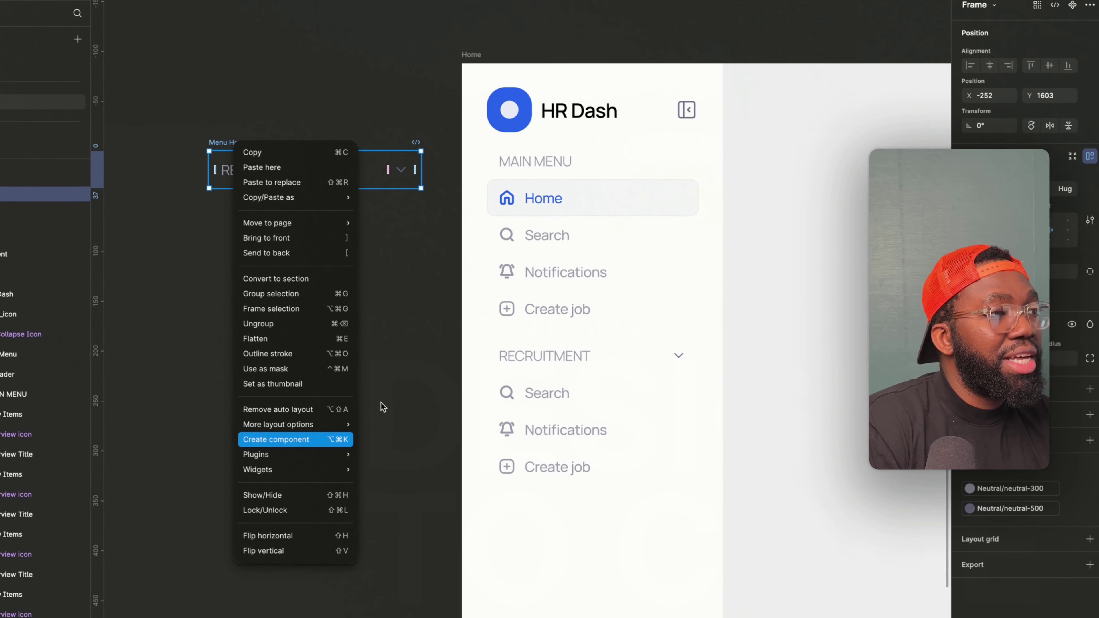
key(alt+super+k)
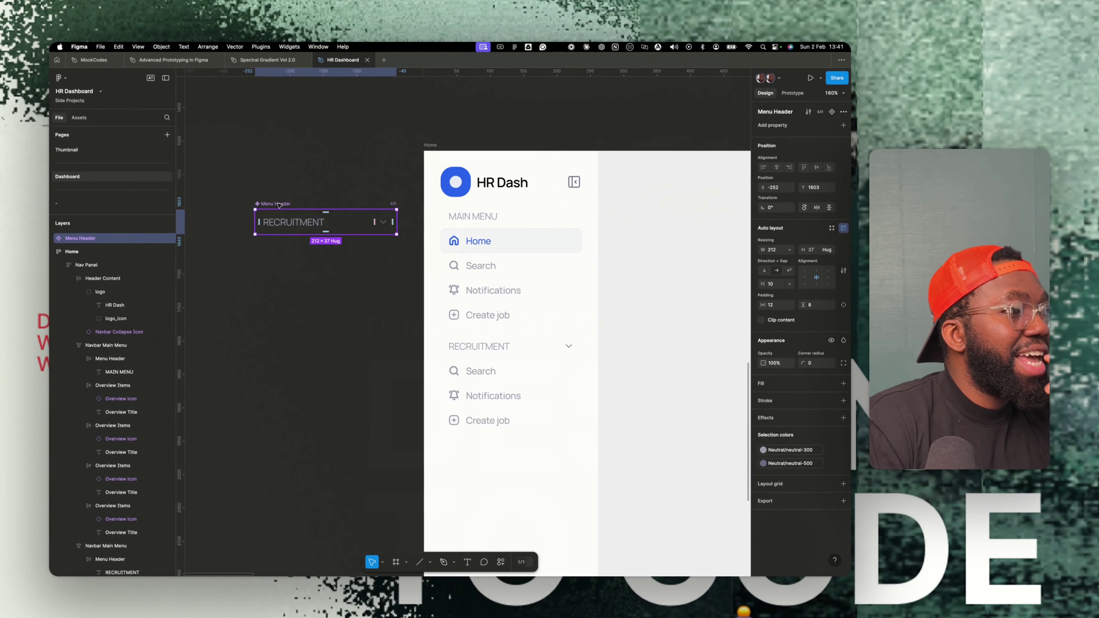
drag(280, 204, 260, 183)
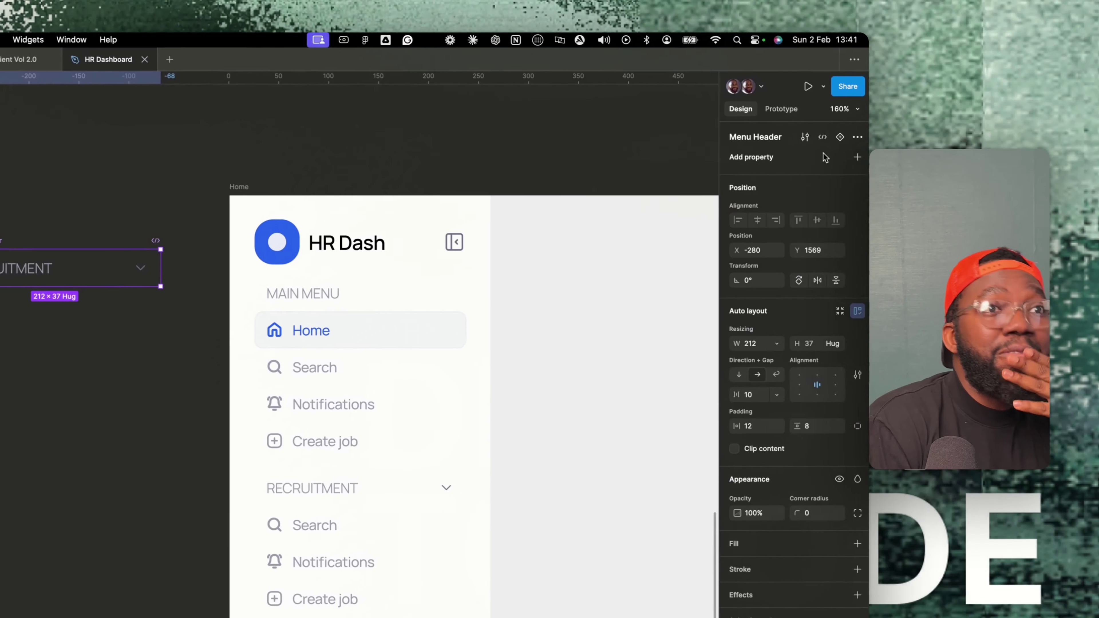
Add a boolean property named Toggle Chevron, with the value True, to the Menu Header component.
click(840, 166)
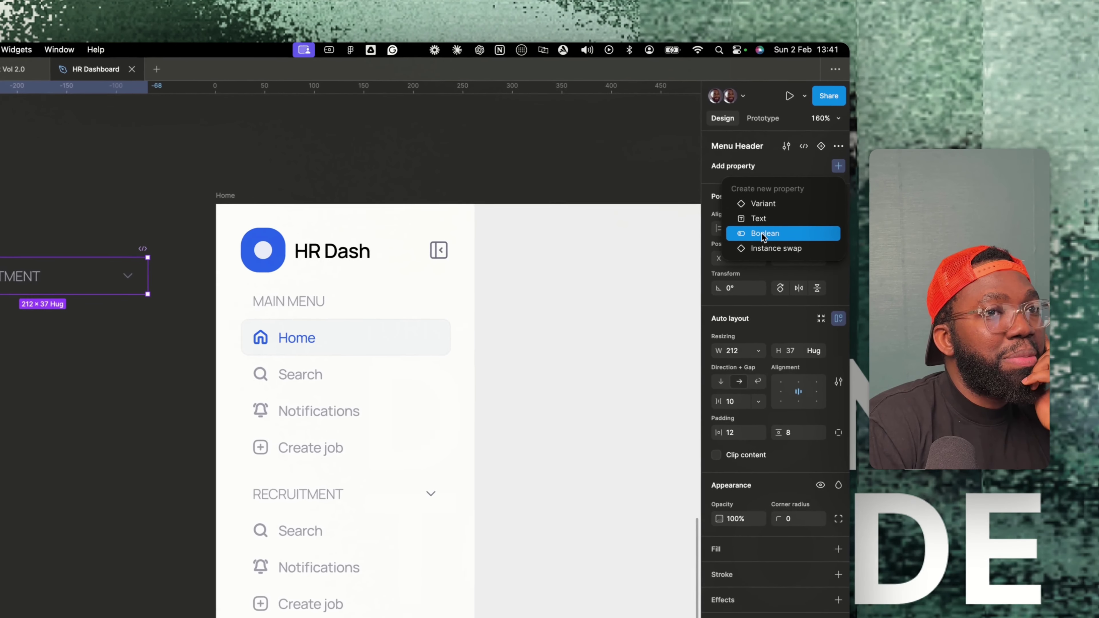
click(794, 170)
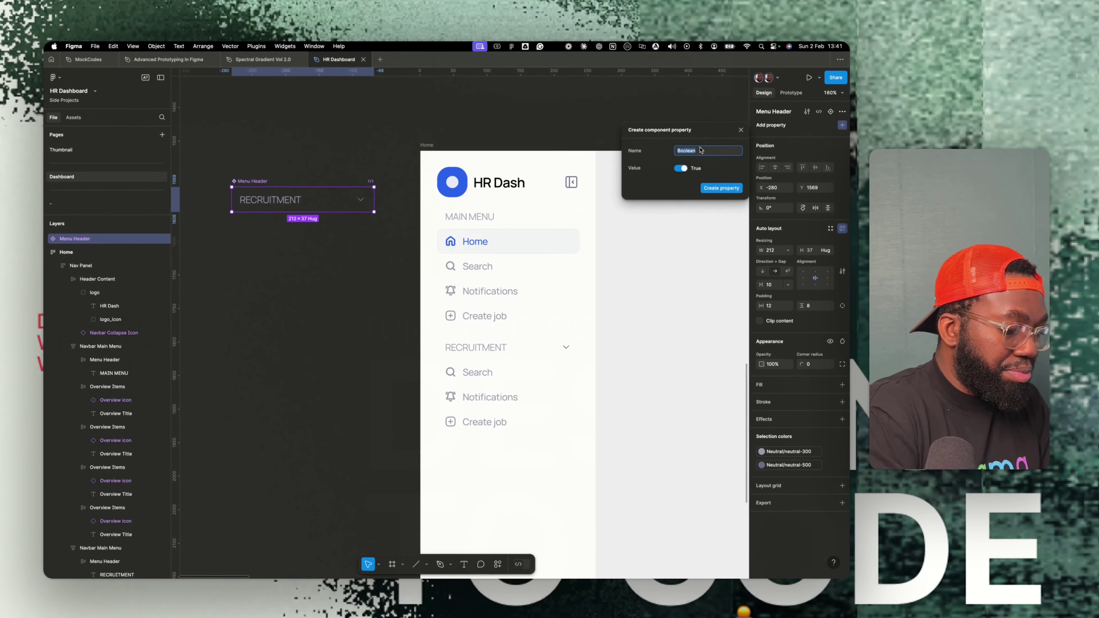
text(Toggle Chev)
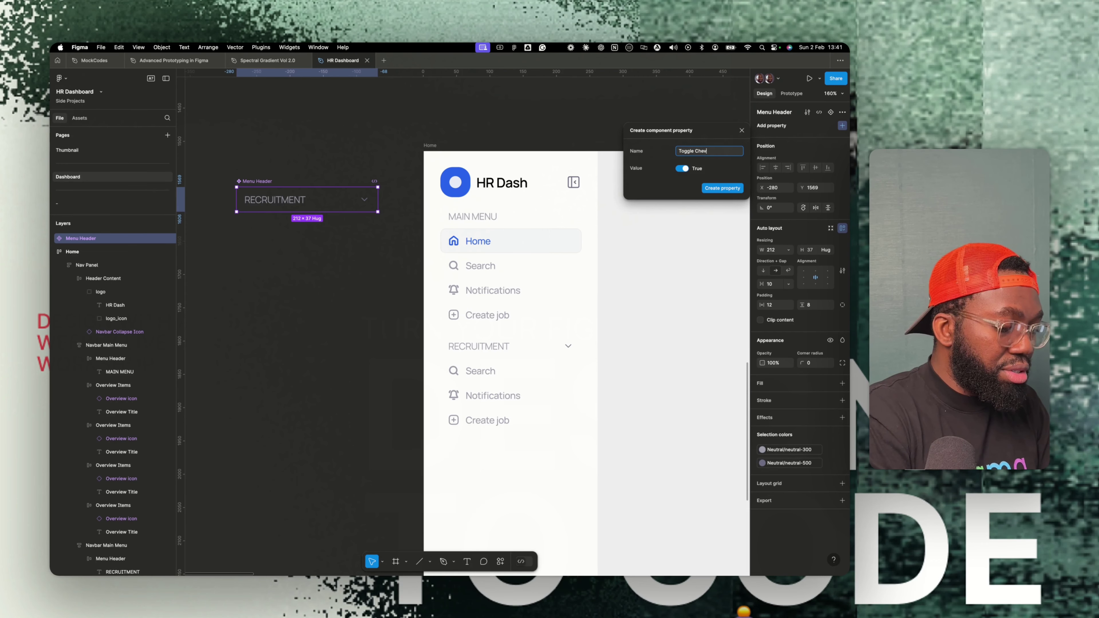
text(ron)
key(Return)
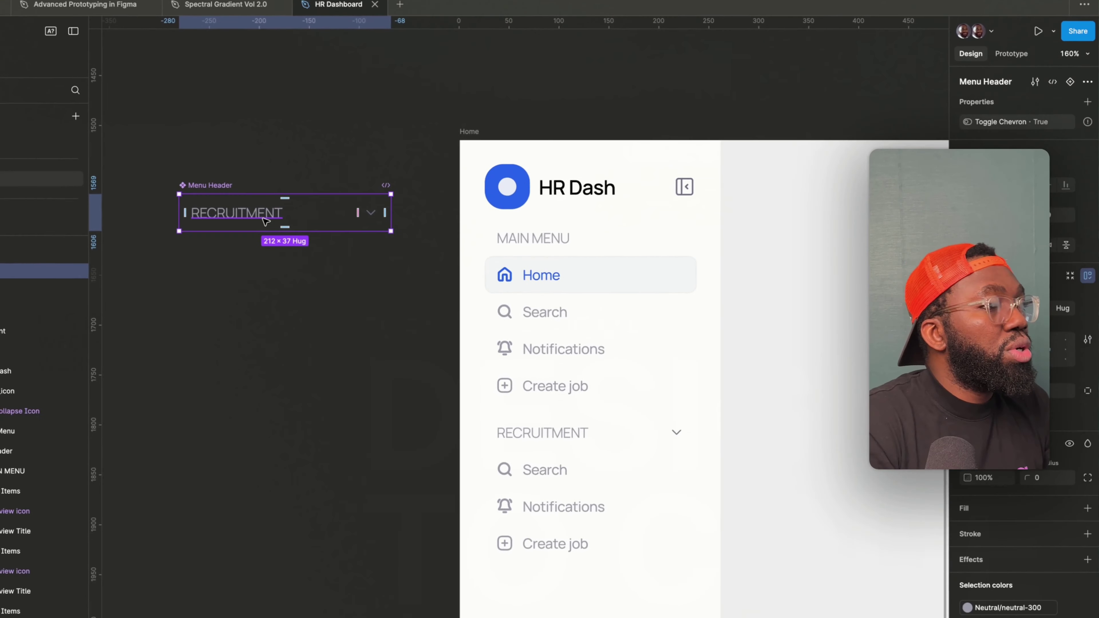
Bind the visibility of the chevron icon in the Menu Header component to the Toggle Chevron property.
click(373, 214)
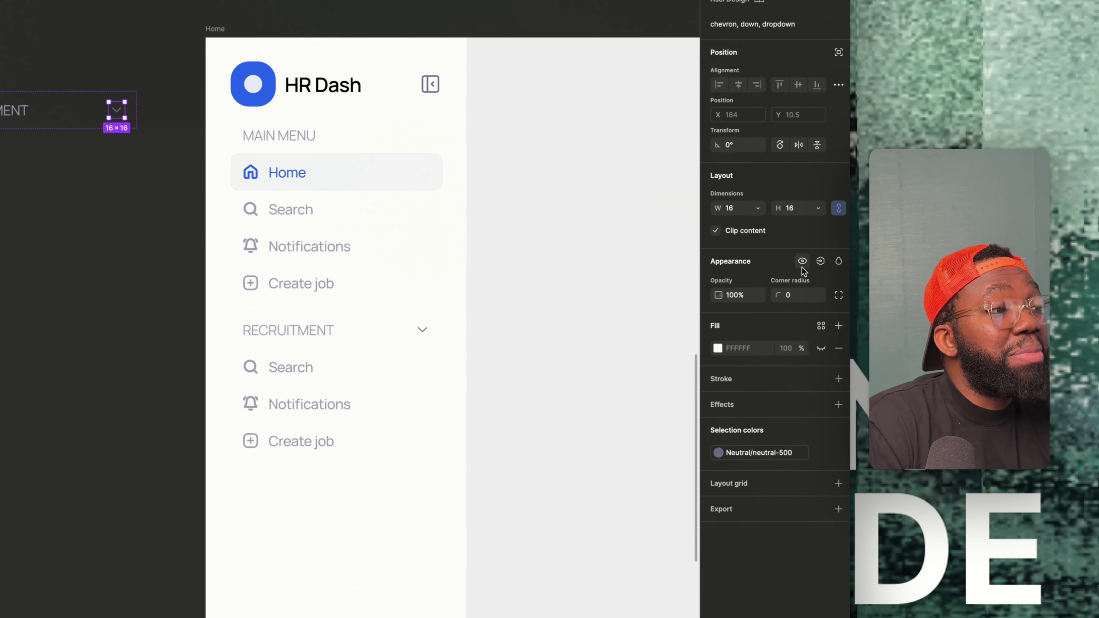
click(821, 262)
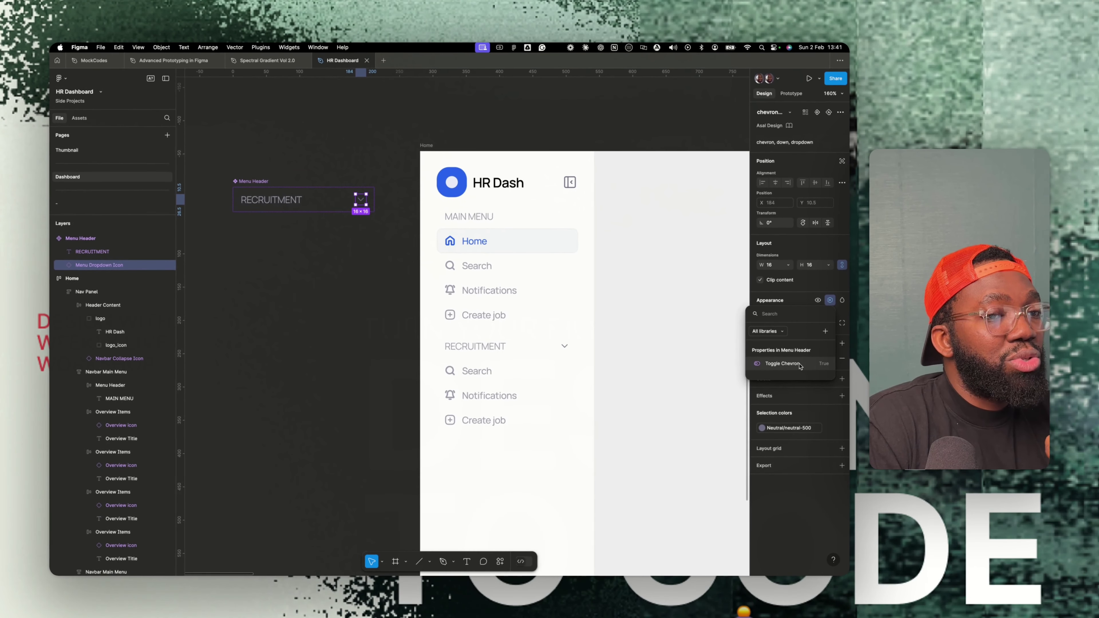
click(782, 364)
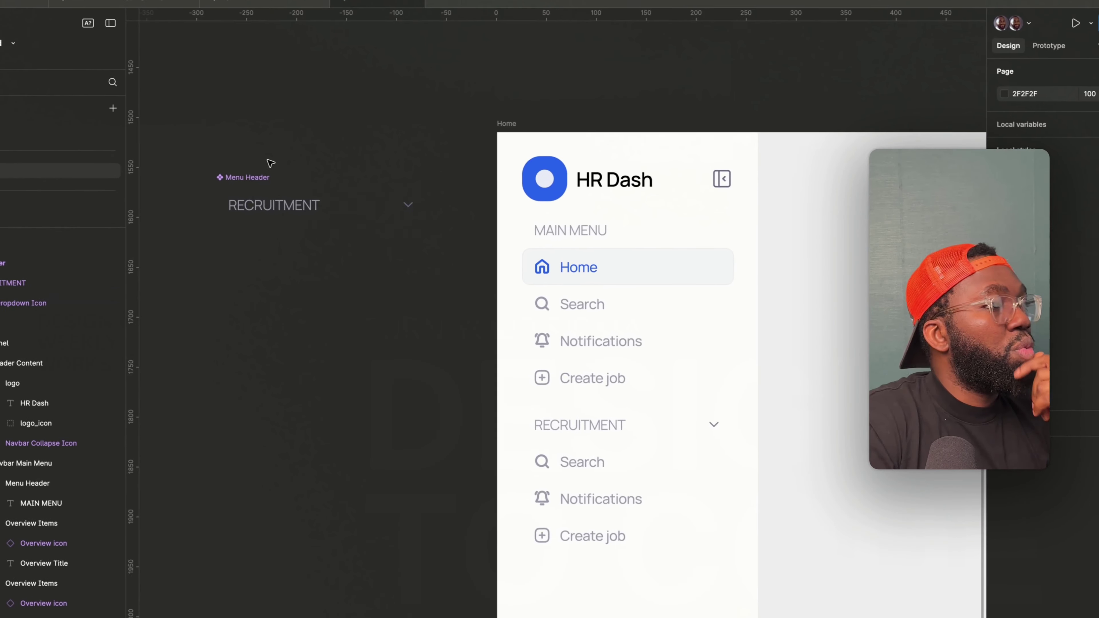
Place a Menu Header instance in the main menu group directly above the Home item and switch off its Toggle Chevron property.
click(13, 101)
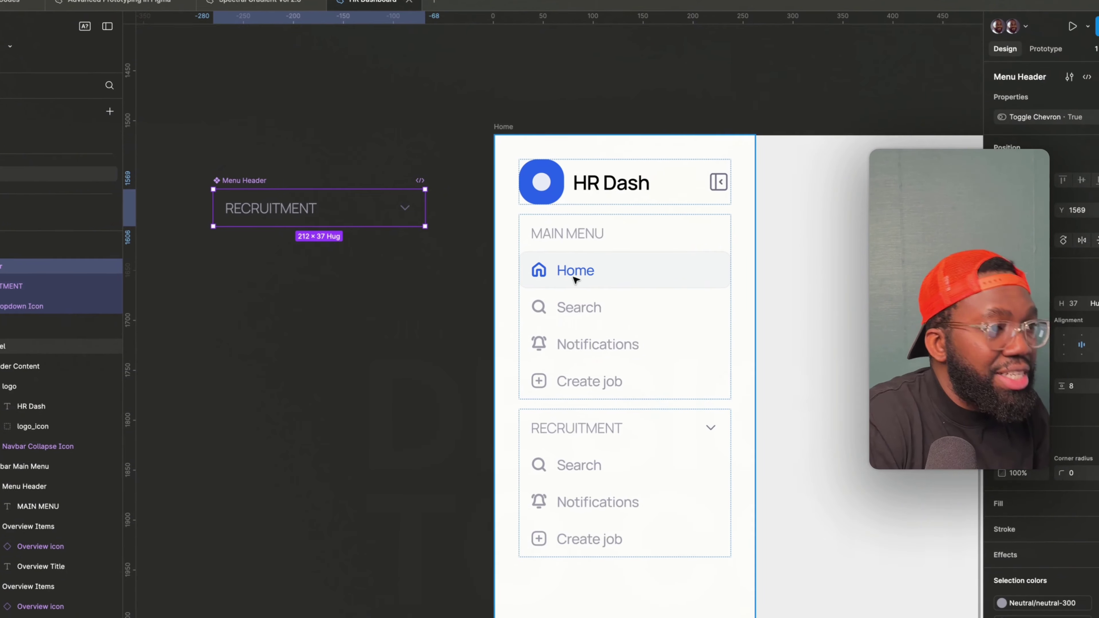
click(565, 239)
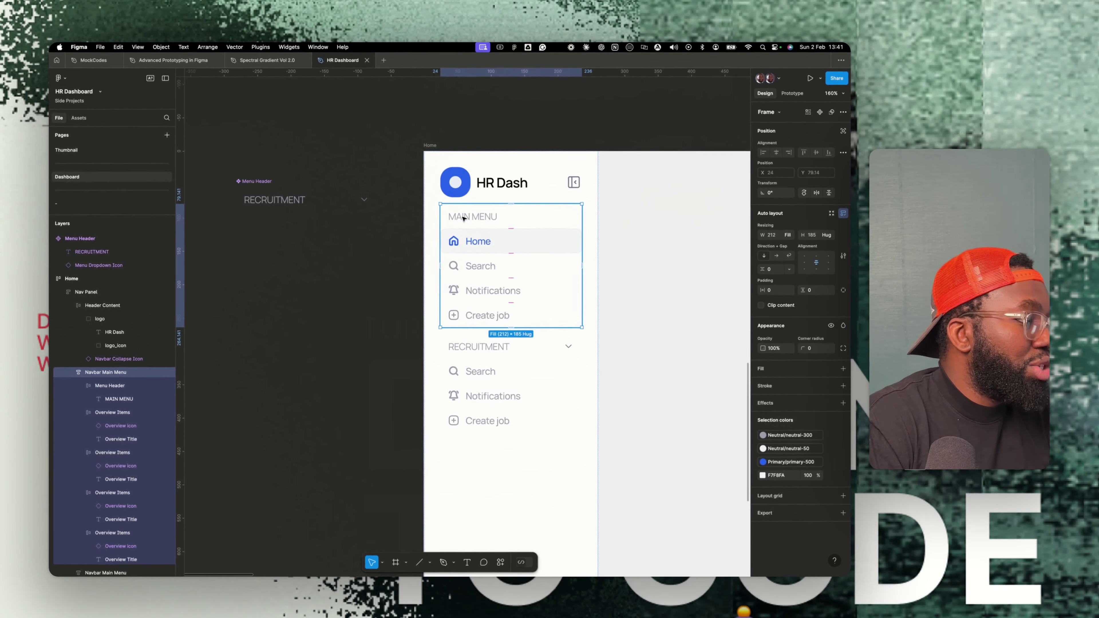
key(super+v)
key(Up)
key(Up)
key(Up)
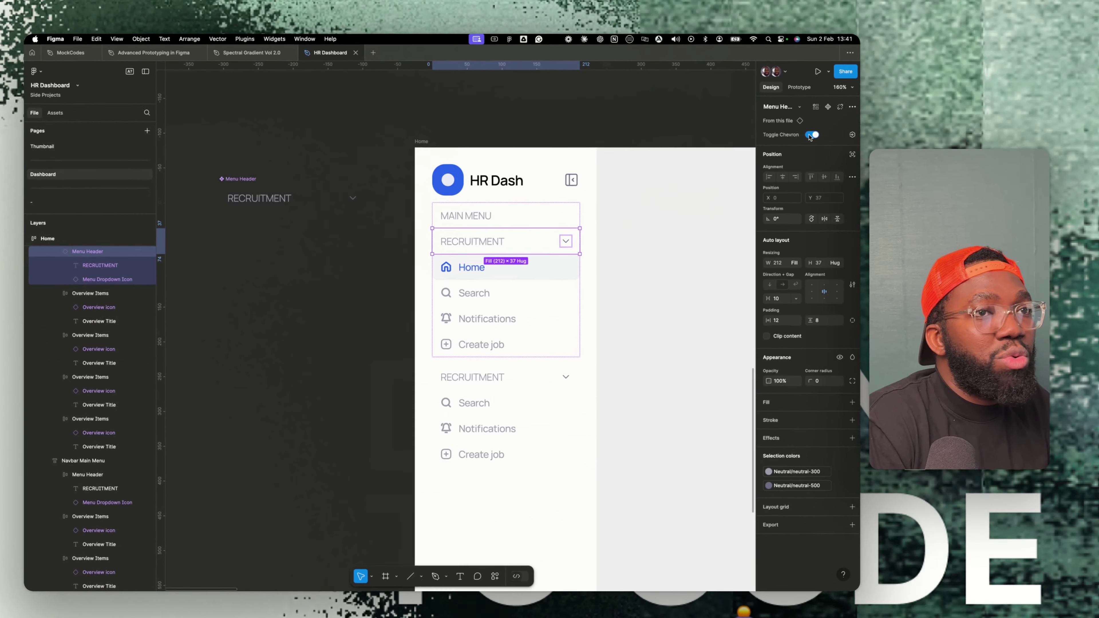
click(812, 135)
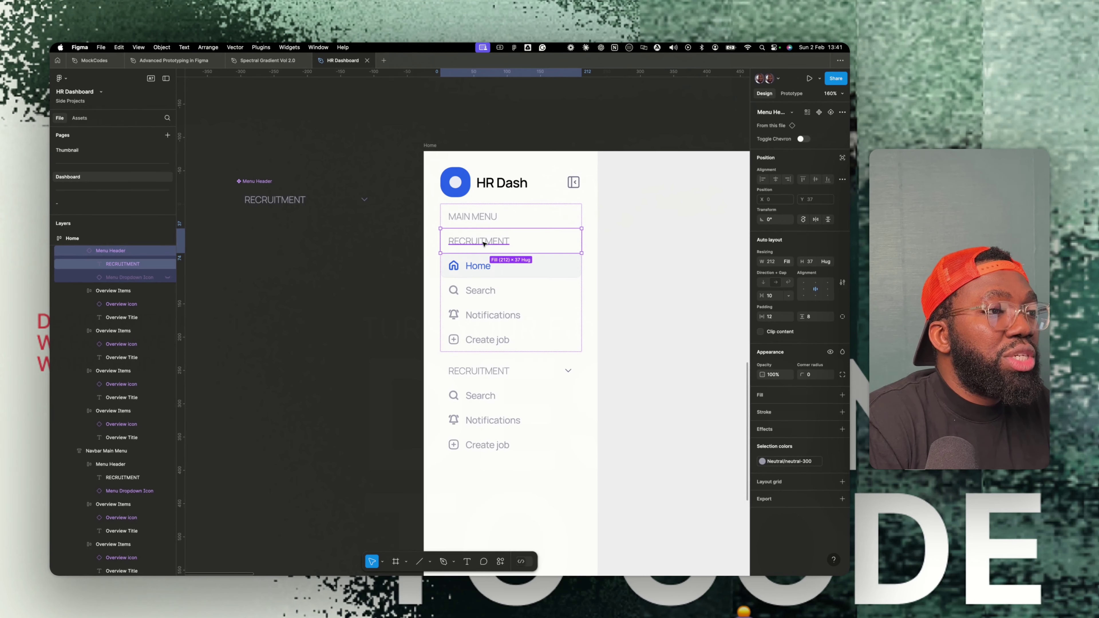
Retitle the new header instance MAIN MENU and delete the original main menu header frame above it.
double_click(483, 242)
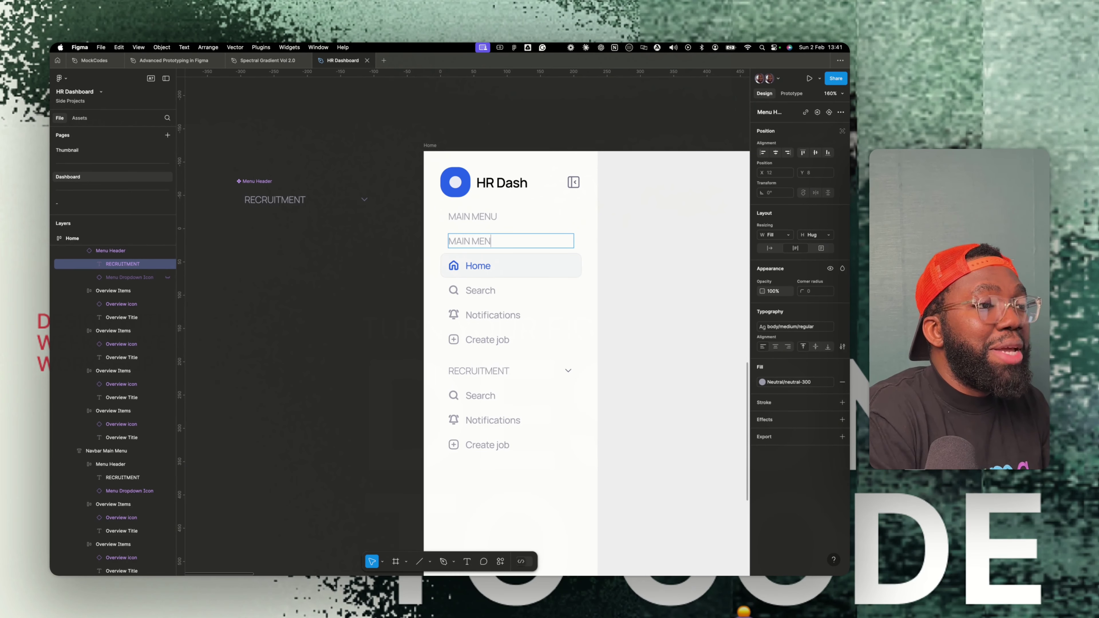
key(Escape)
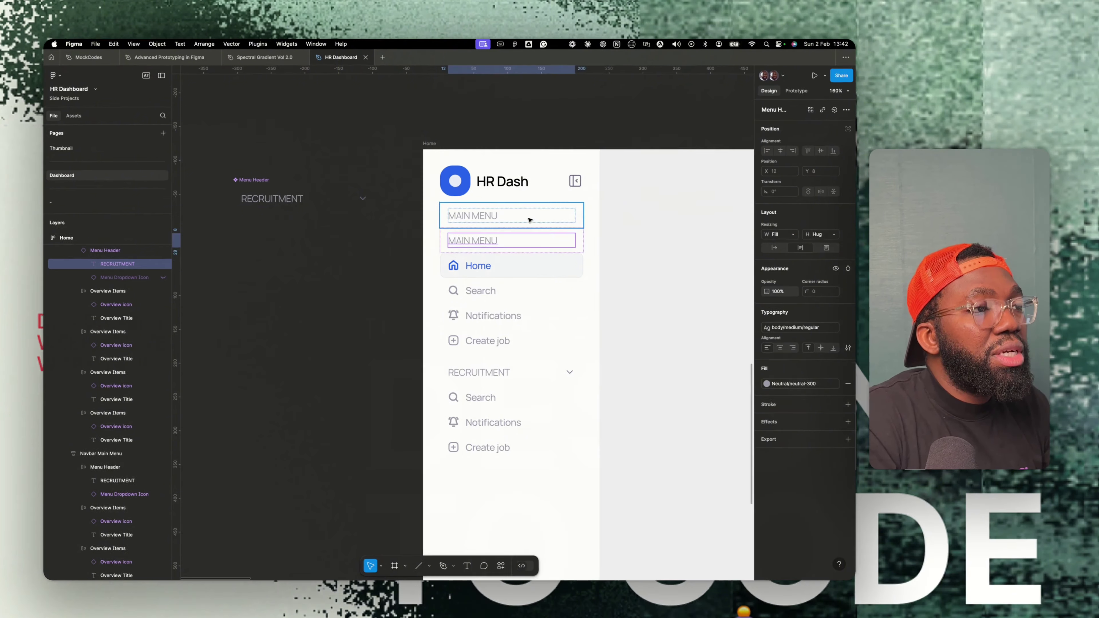
key(Delete)
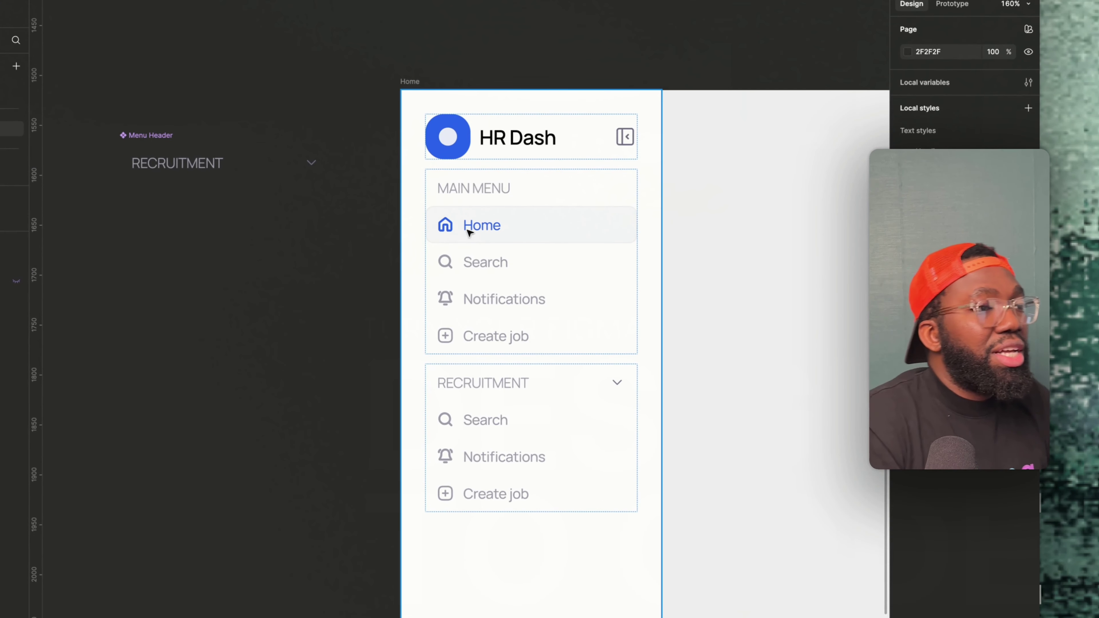
Replace the recruitment group's original header with a Menu Header instance placed above its Search item.
click(518, 368)
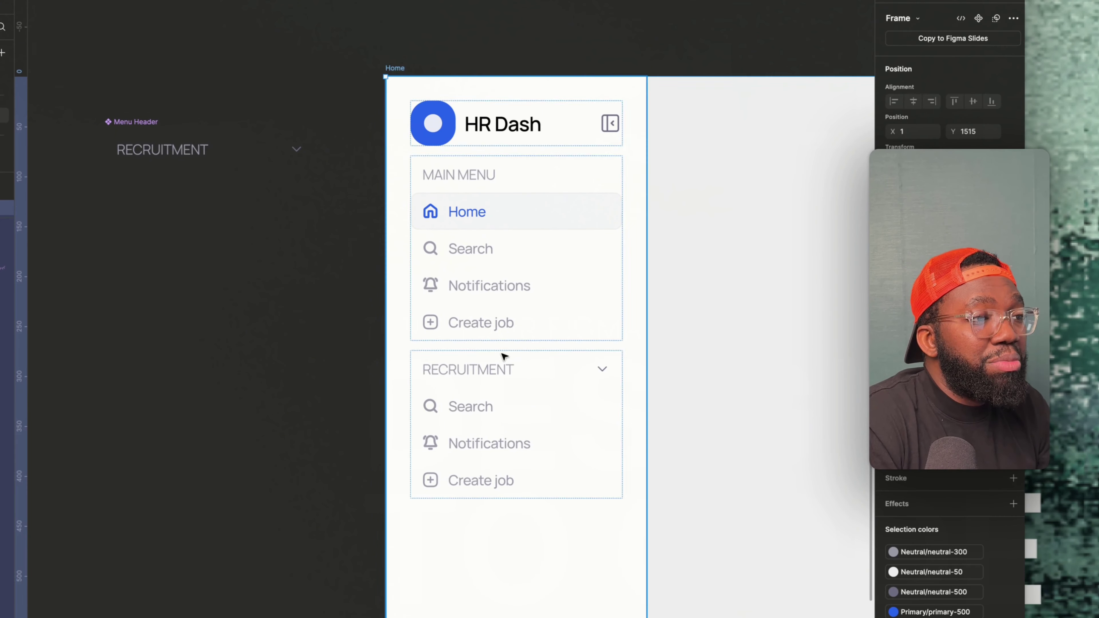
click(510, 388)
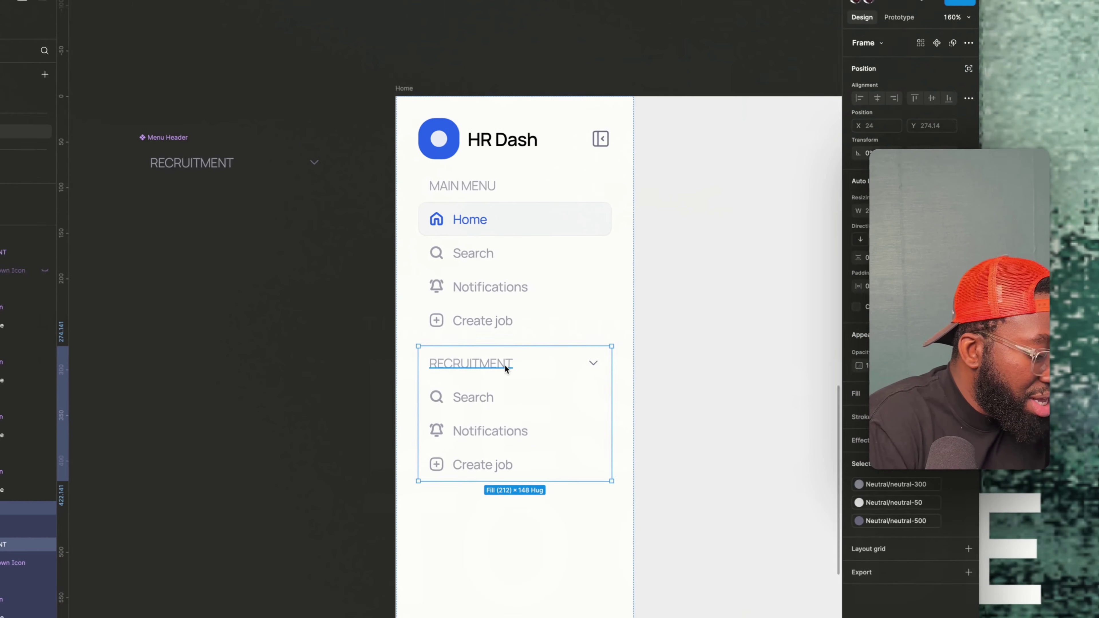
key(super+v)
key(Up)
key(Up)
key(Up)
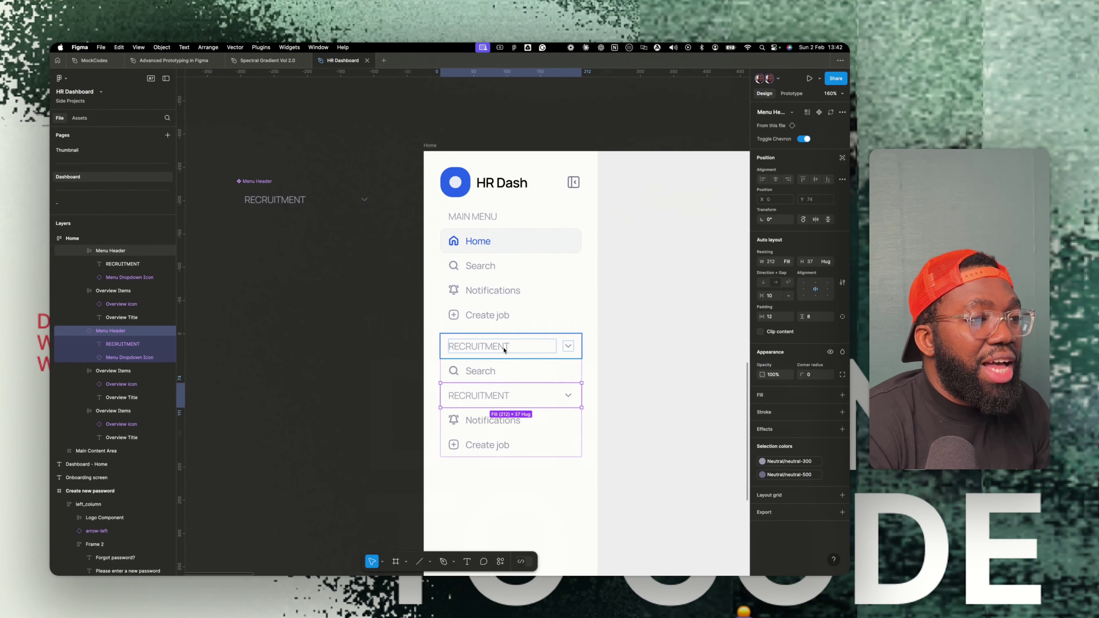
click(504, 350)
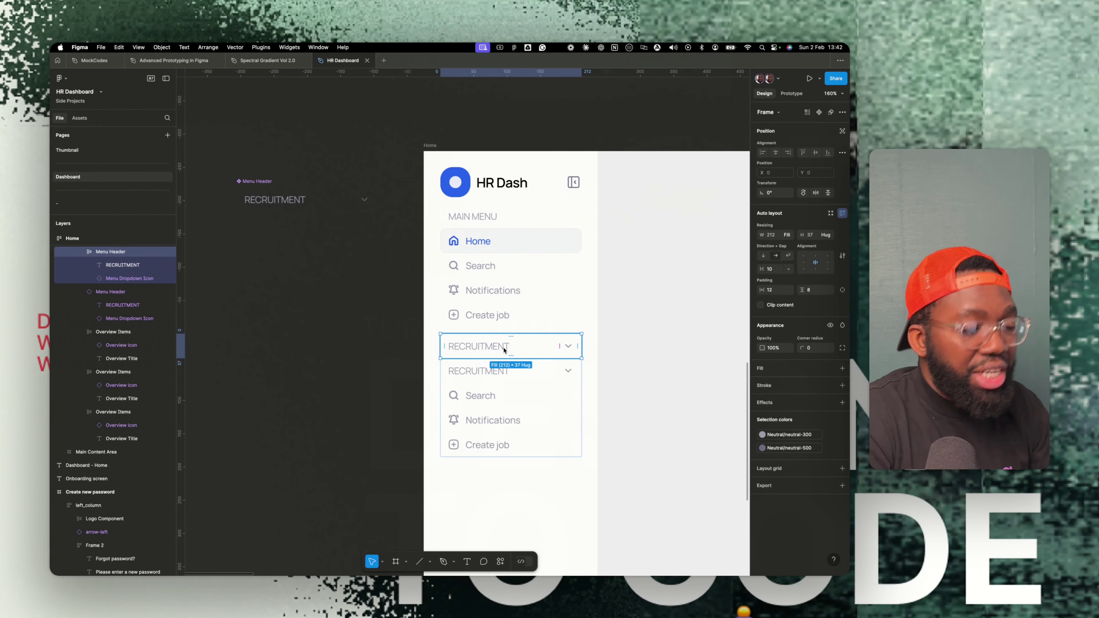
key(Delete)
Add a text property named Menu Title, with the value Menu Text, to the Menu Header component.
click(284, 194)
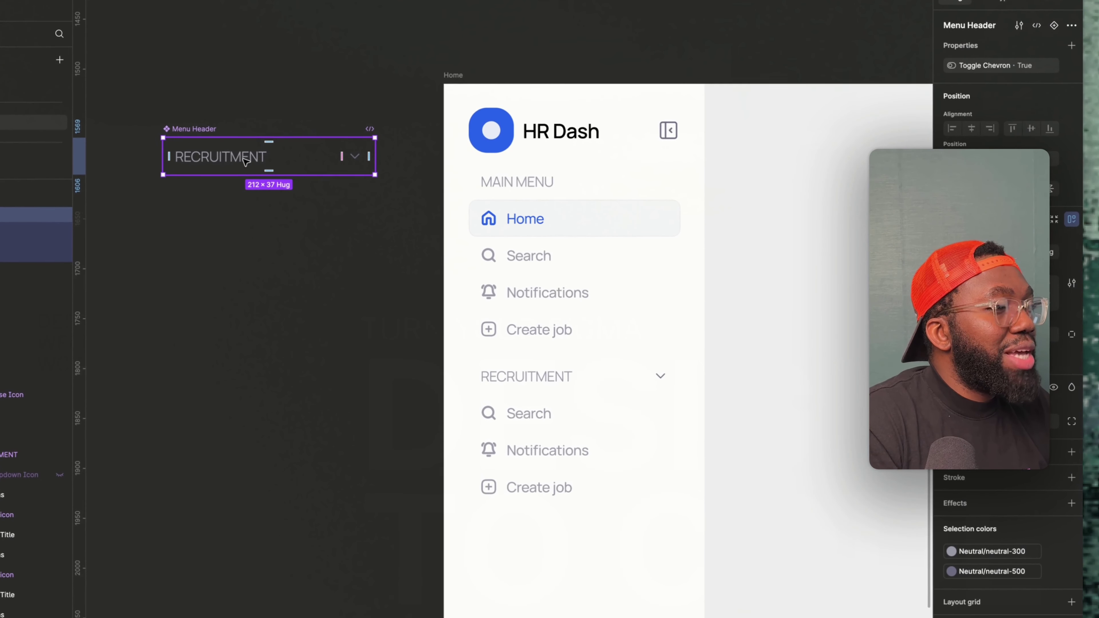
double_click(244, 161)
click(201, 140)
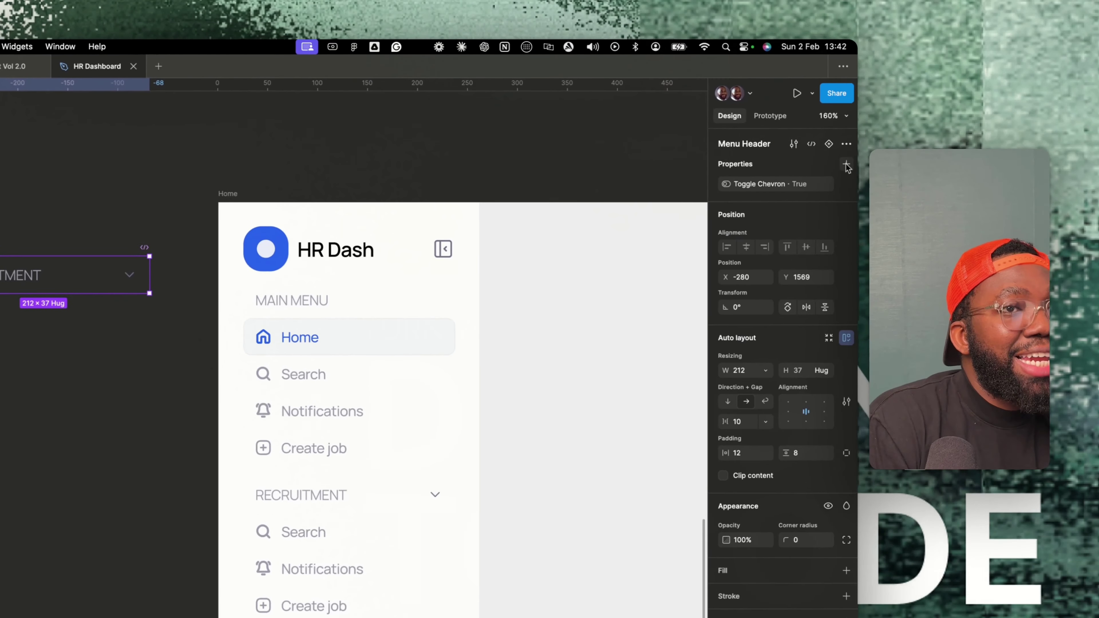
click(925, 132)
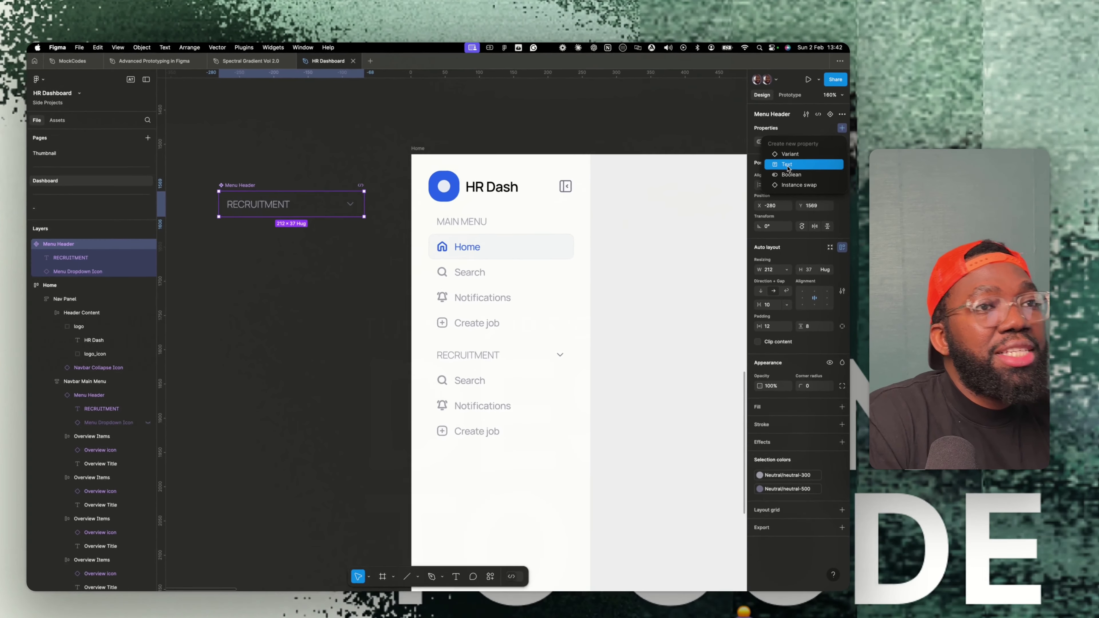
click(789, 162)
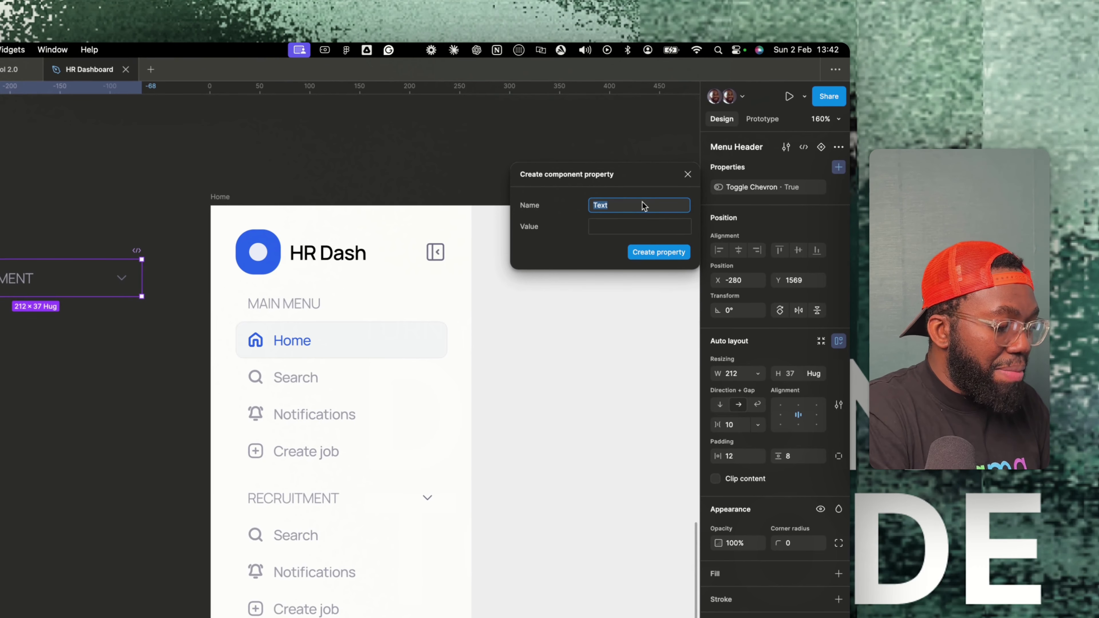
text(Menu Titl)
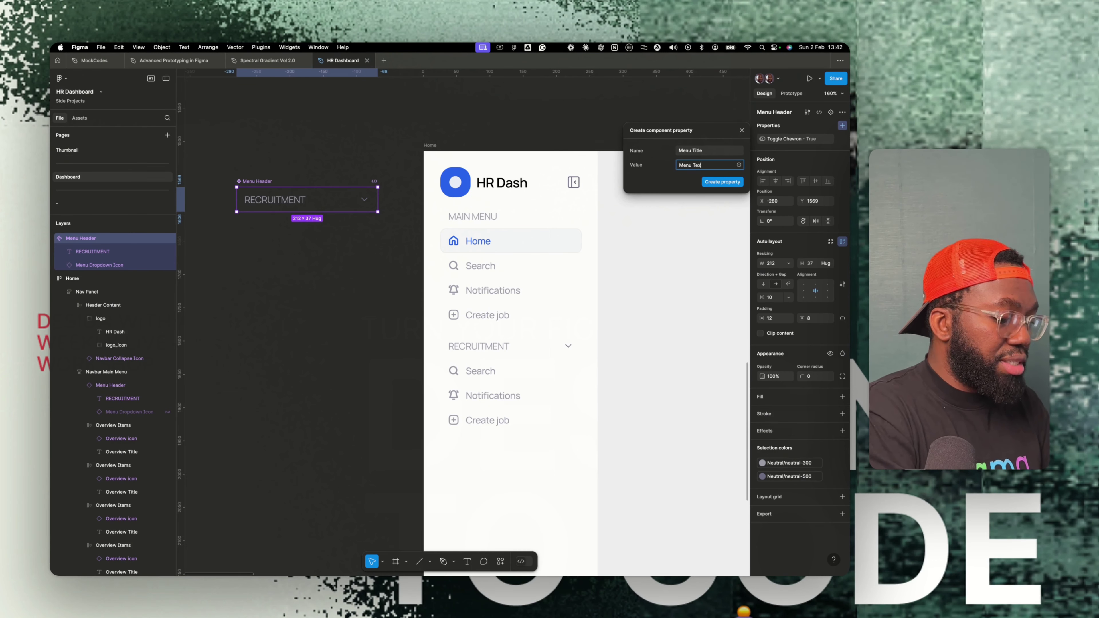
click(721, 182)
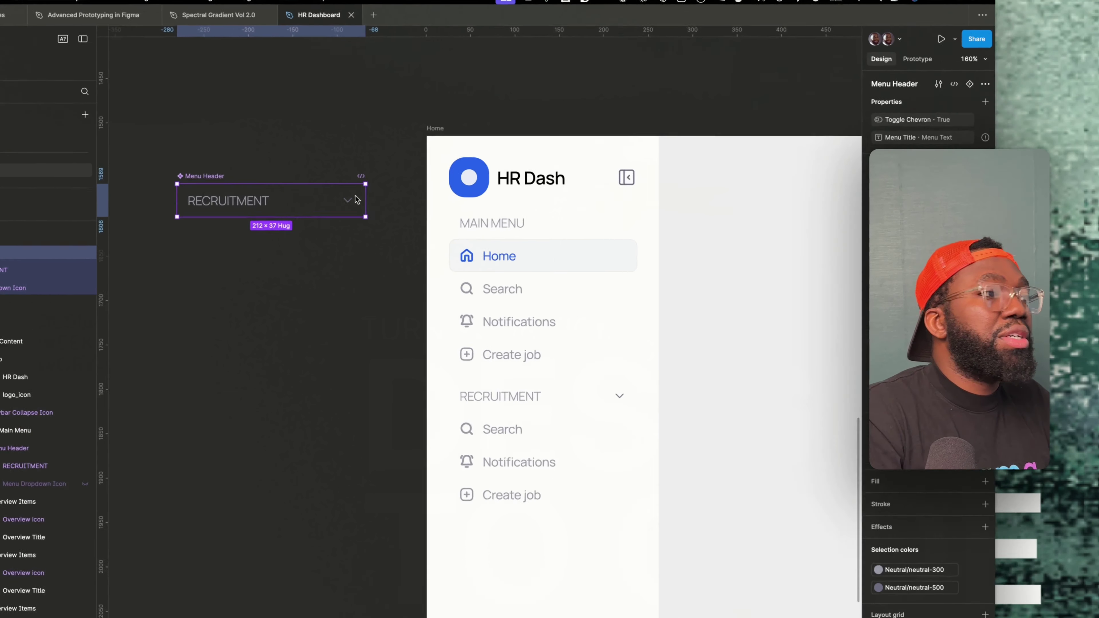
Bind the content of the RECRUITMENT text layer in the Menu Header component to the Menu Title property.
double_click(303, 202)
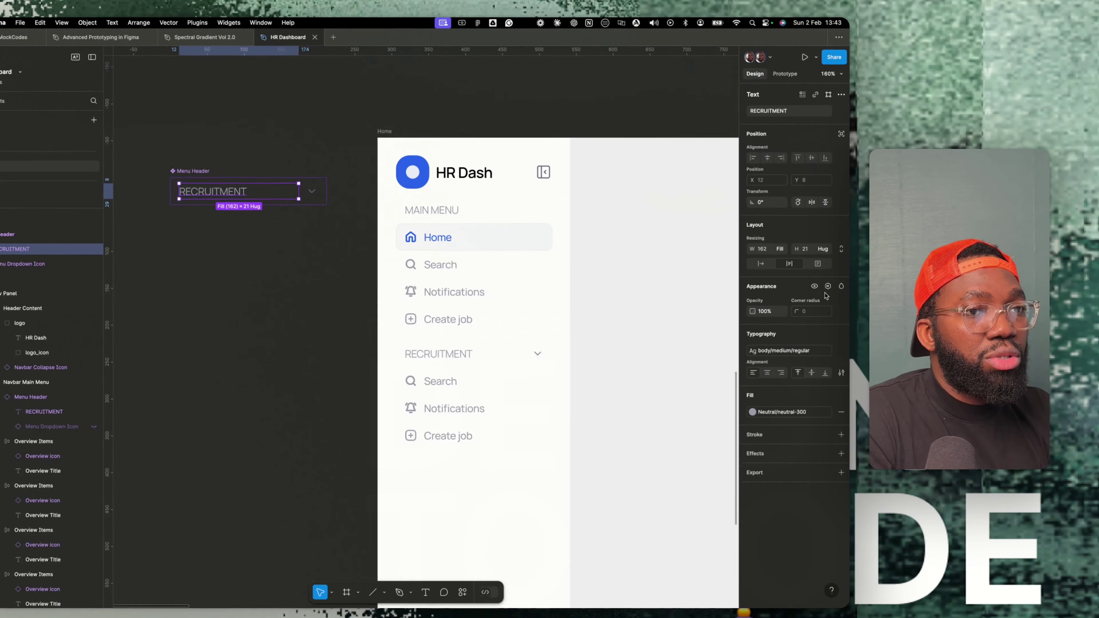
click(821, 290)
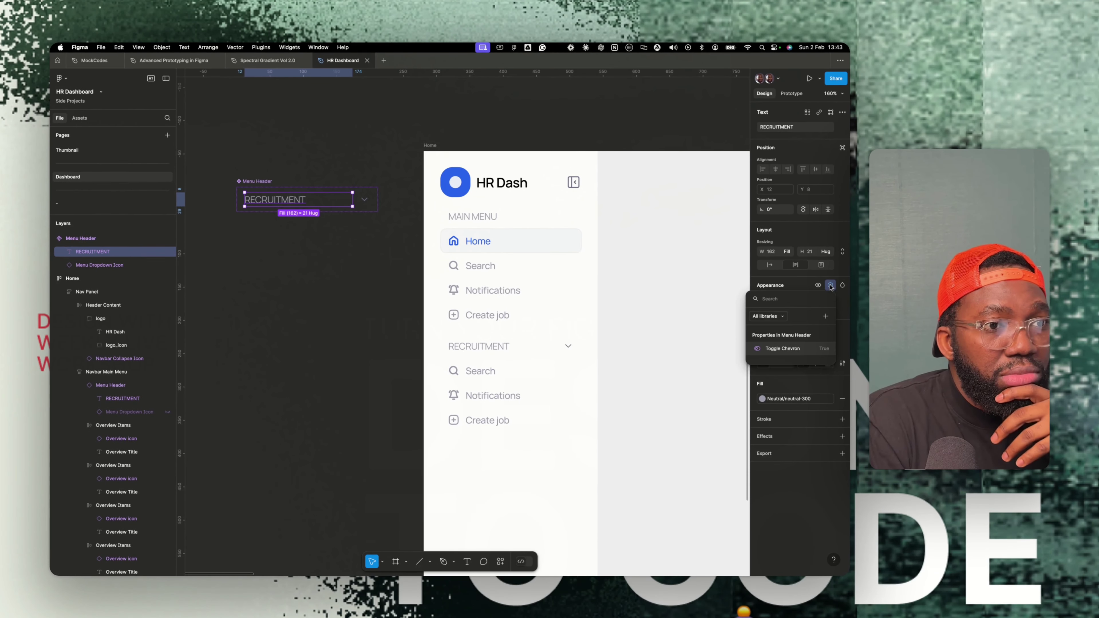
key(Escape)
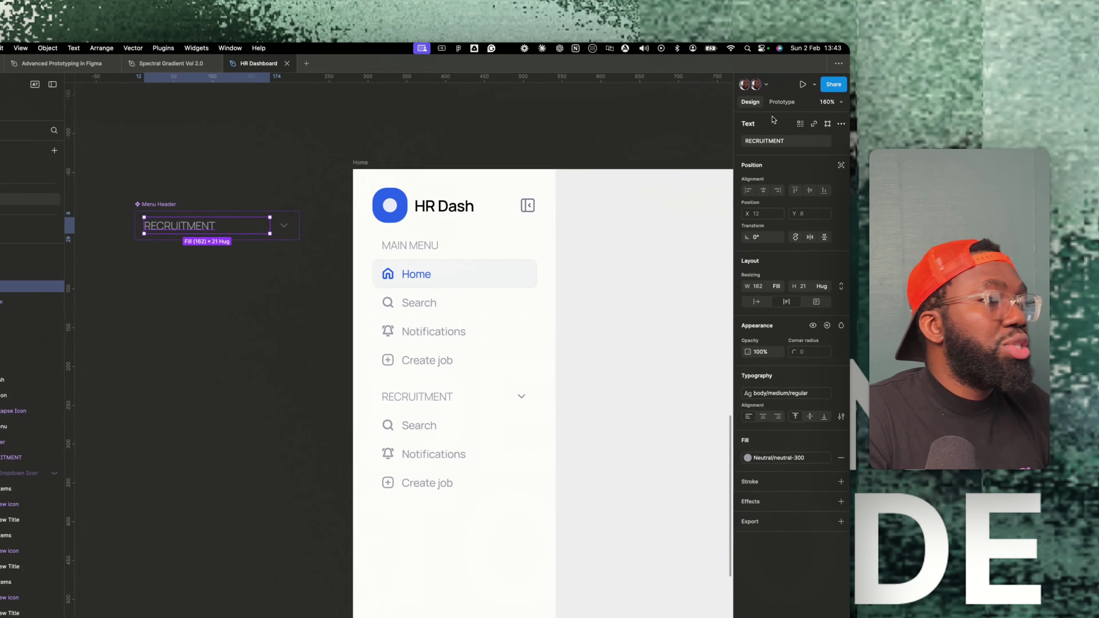
click(842, 128)
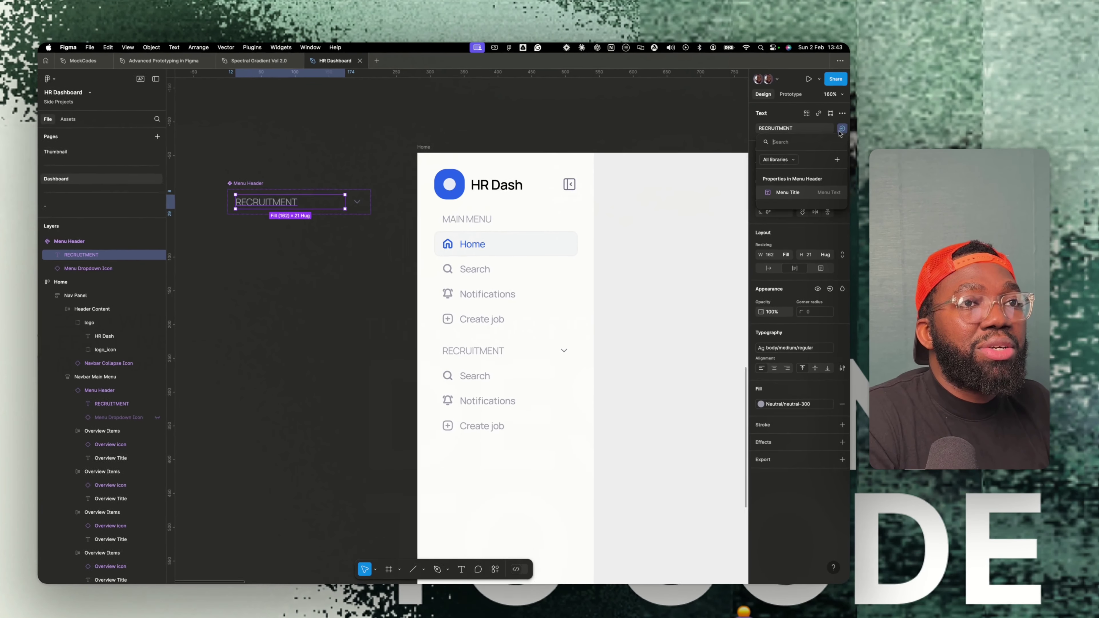
click(765, 257)
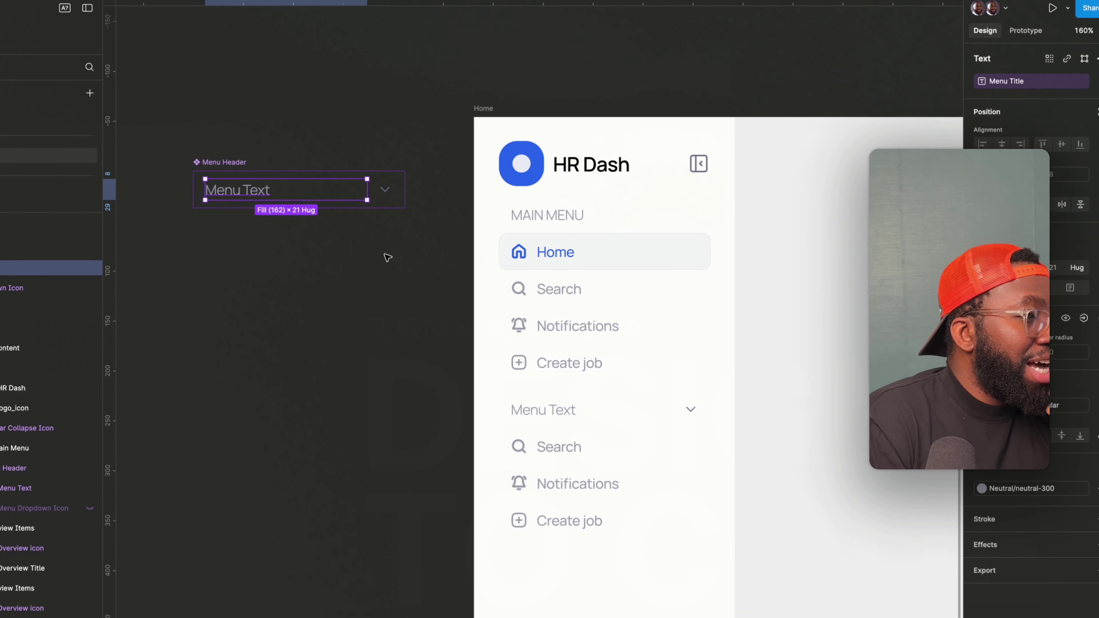
Rewrite the default text of the Menu Header component in capitals as MENU TEXT.
click(248, 176)
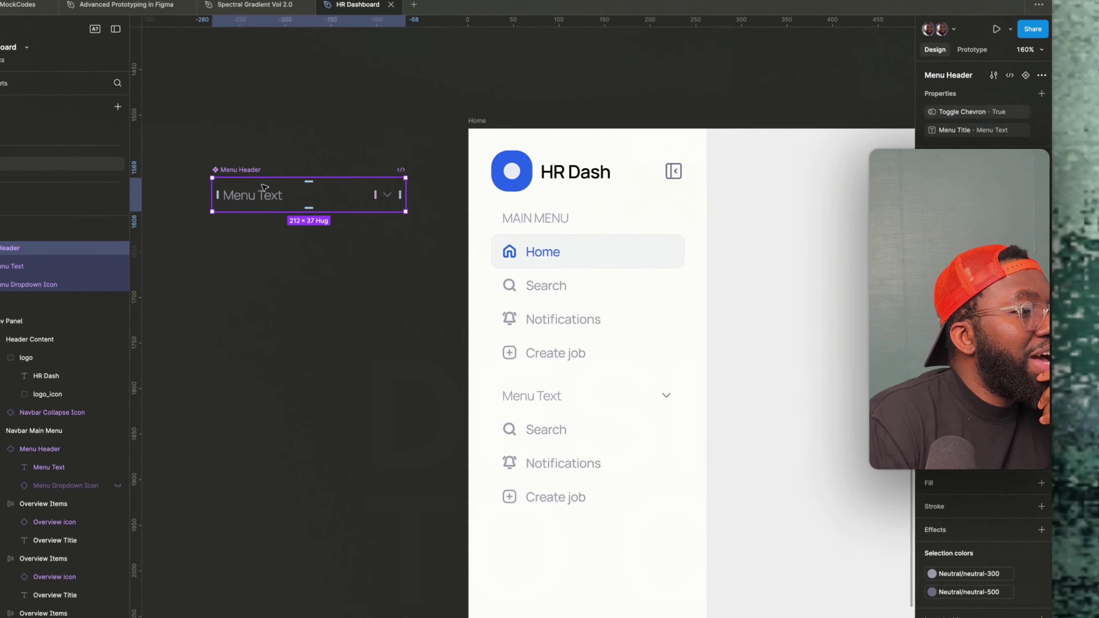
click(263, 186)
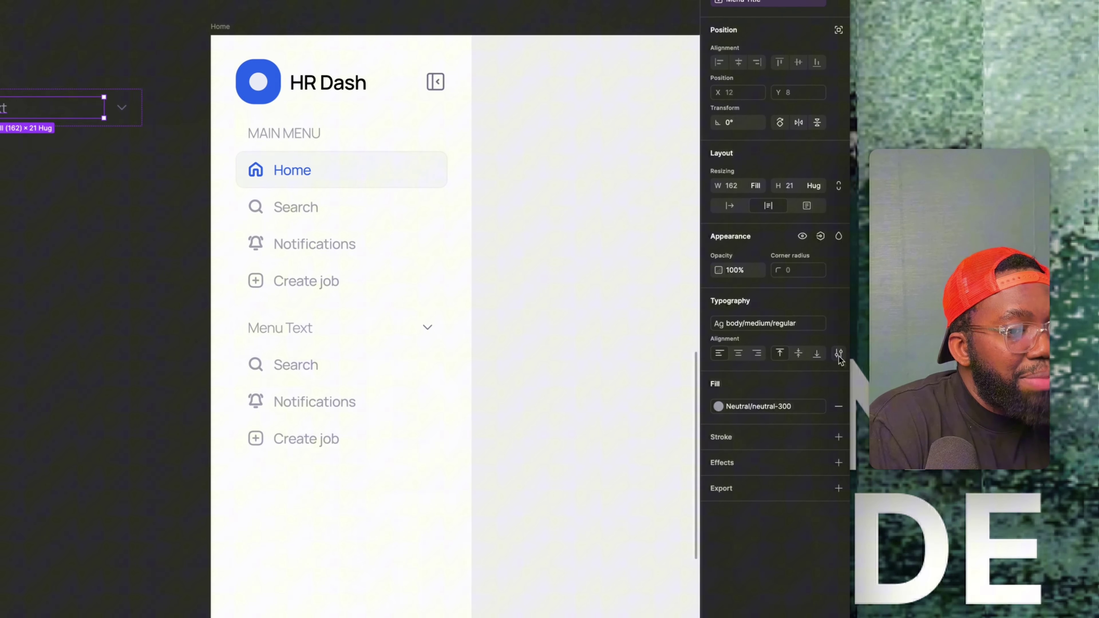
click(842, 363)
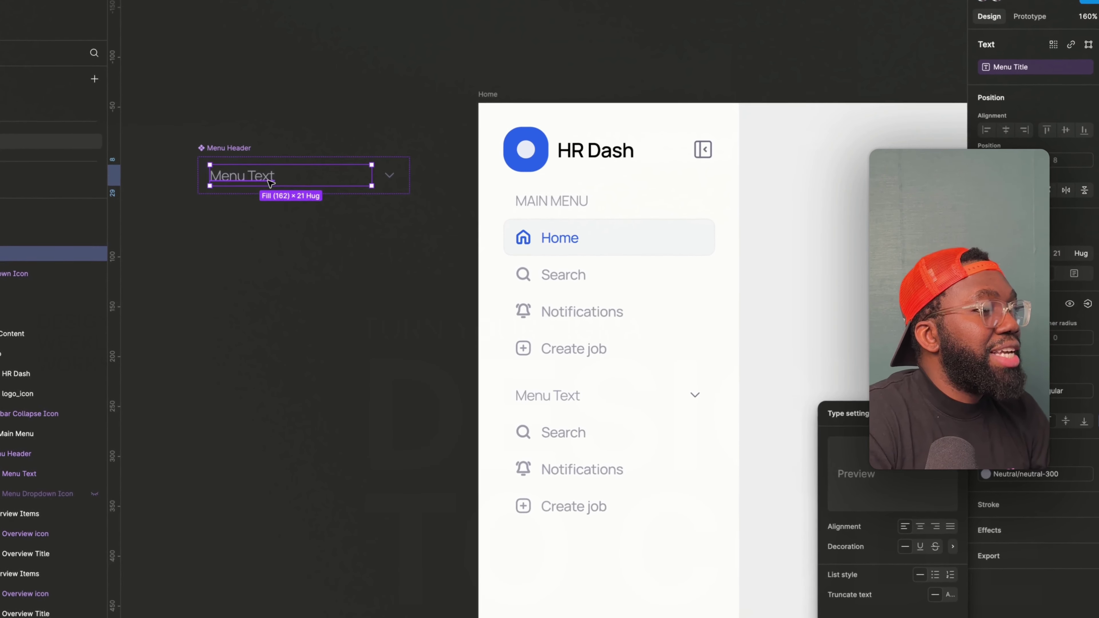
double_click(284, 202)
text(MENU)
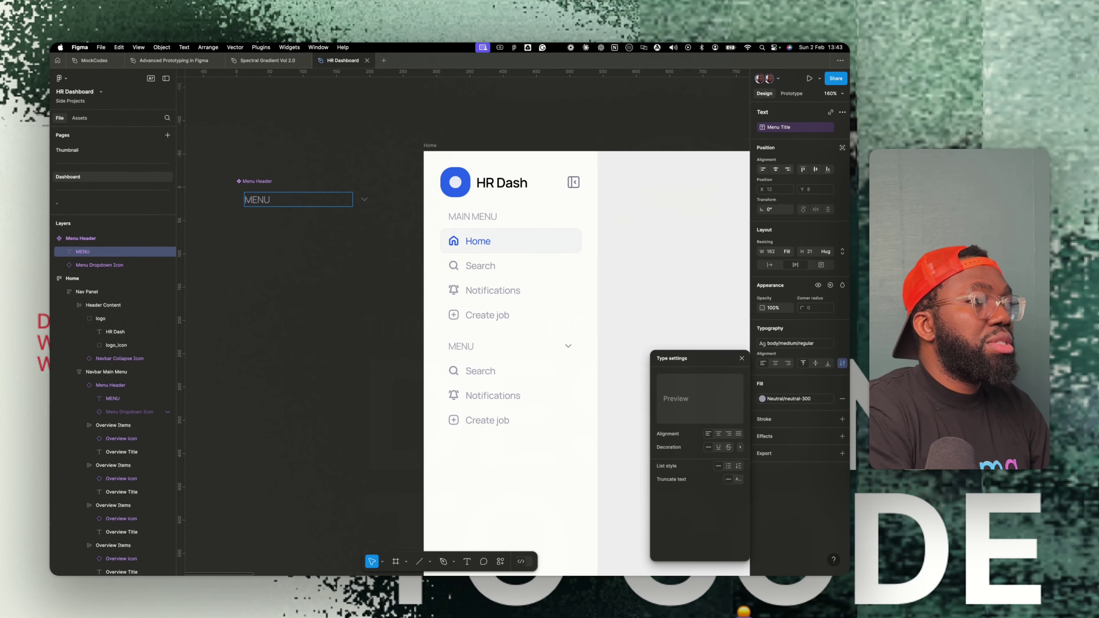
text( TEXT)
key(Escape)
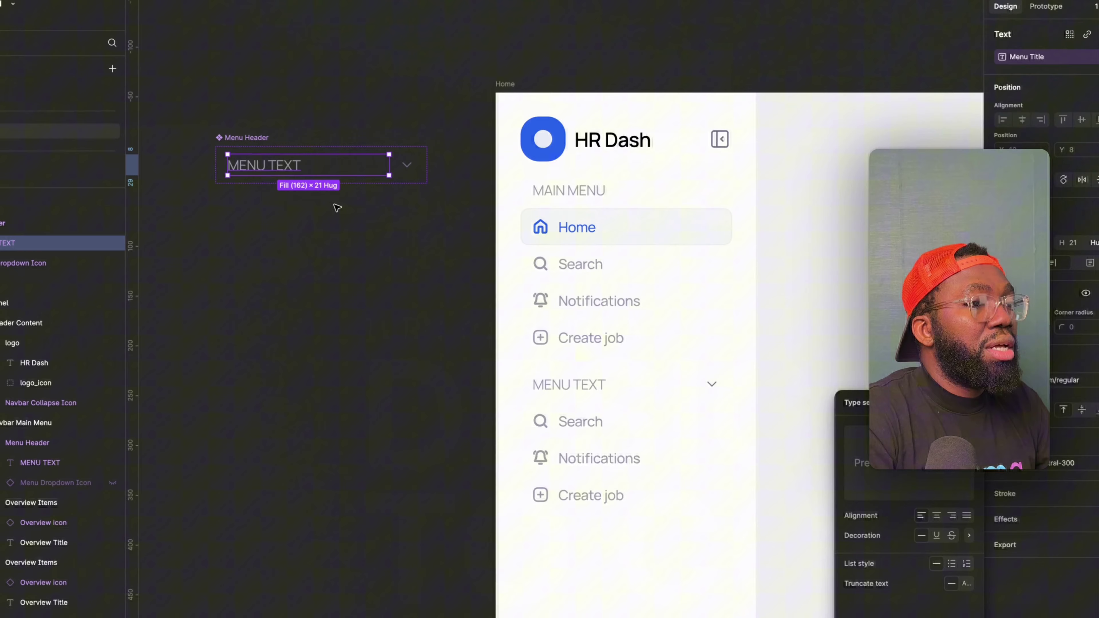
click(253, 133)
Set the Menu Title property of the second sidebar group's header instance to RECRUITMENT.
click(603, 389)
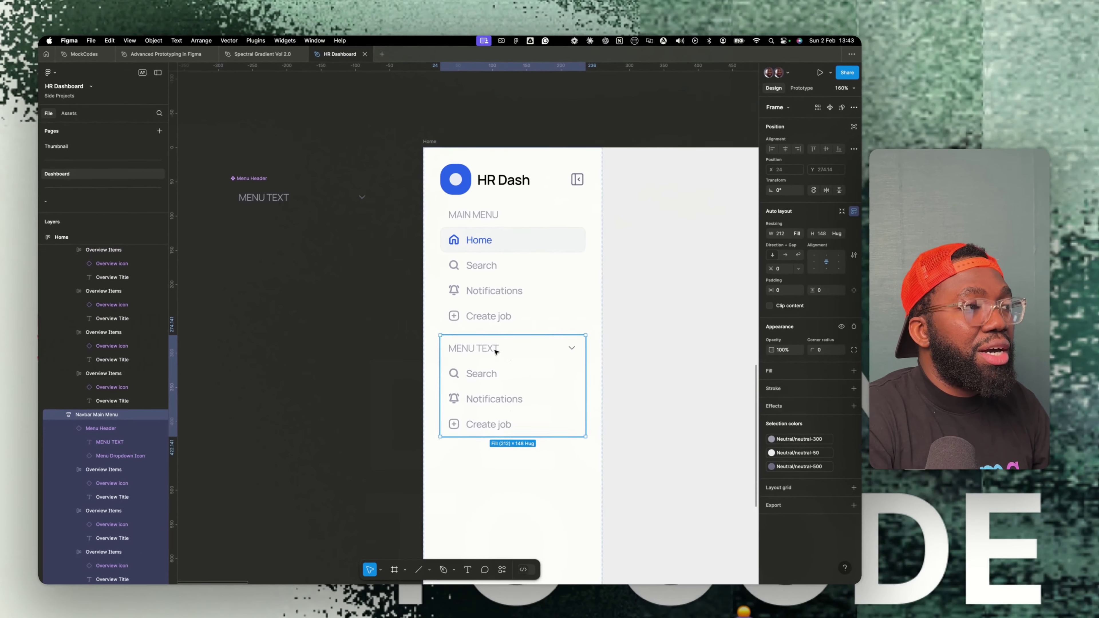
click(496, 351)
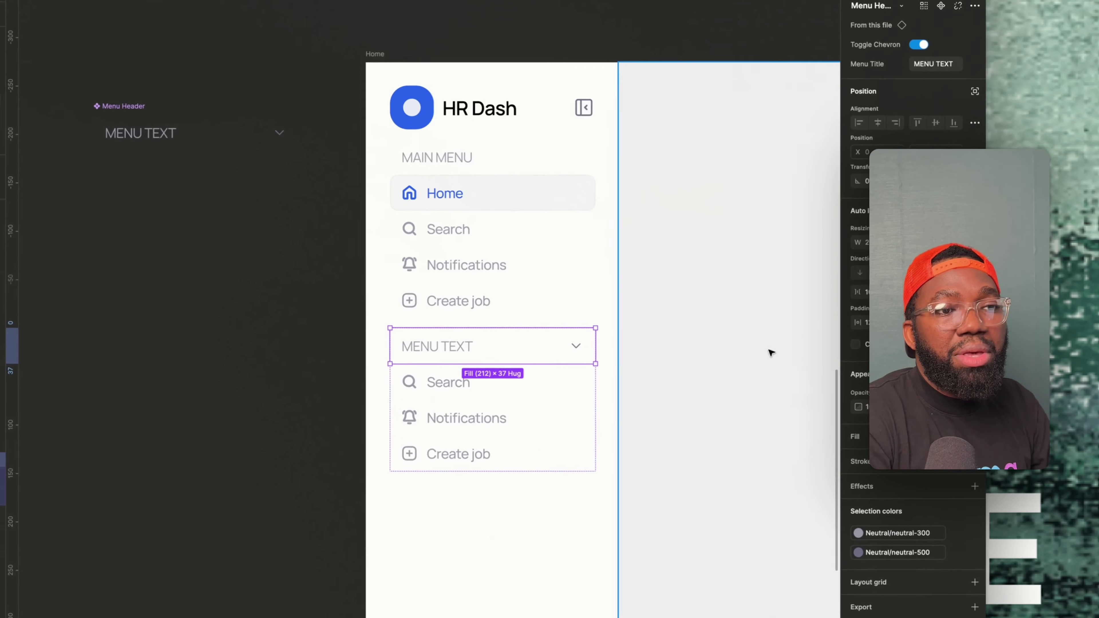
click(935, 64)
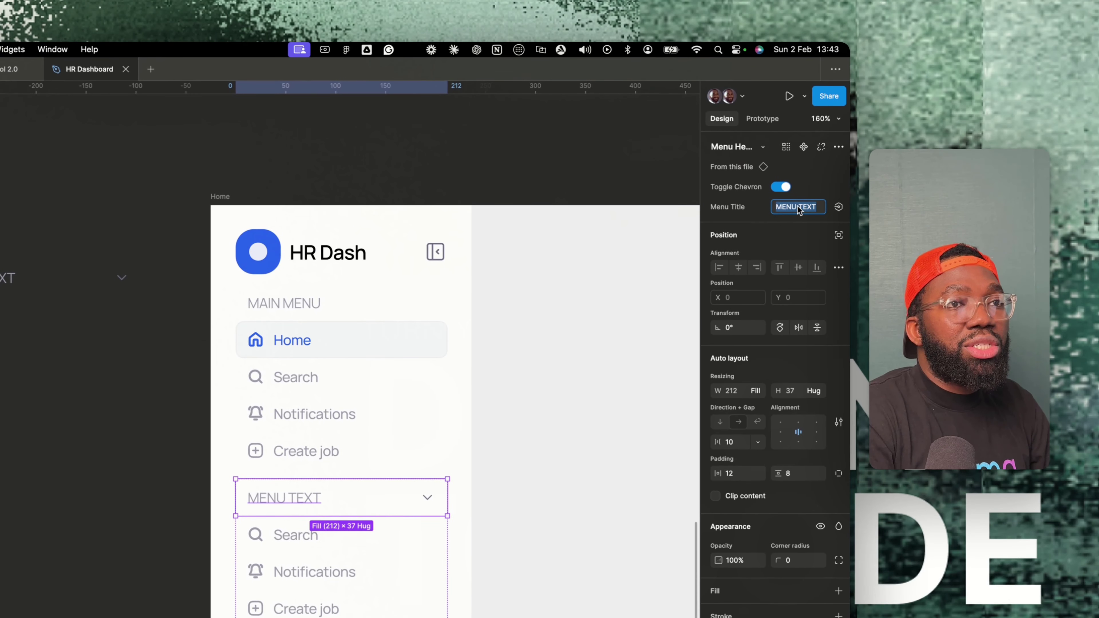
text(RECRUITMEN)
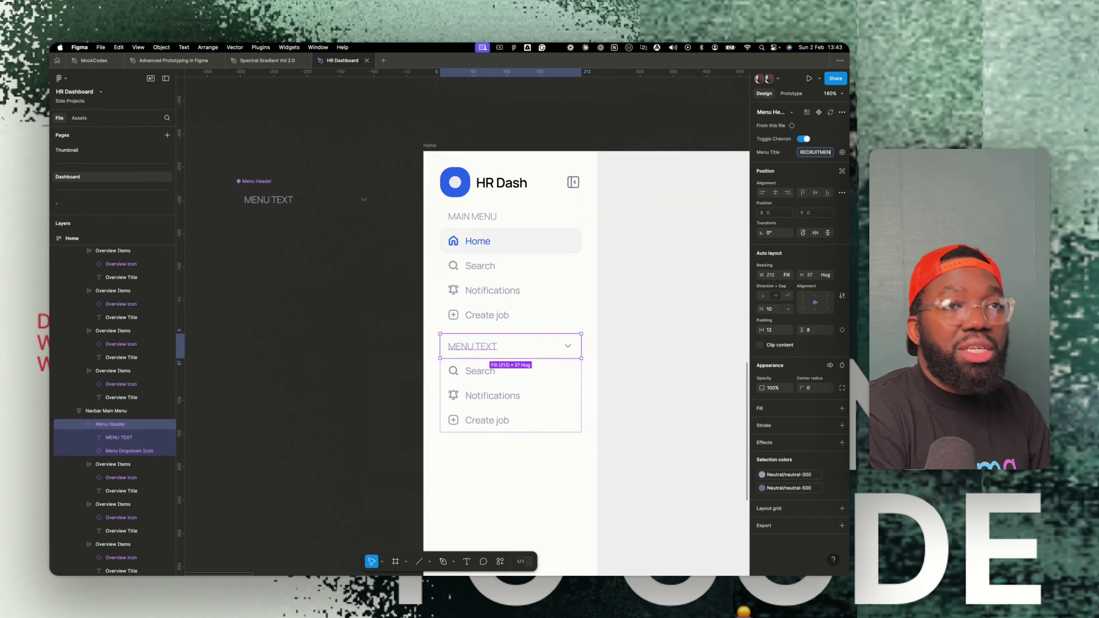
text(T)
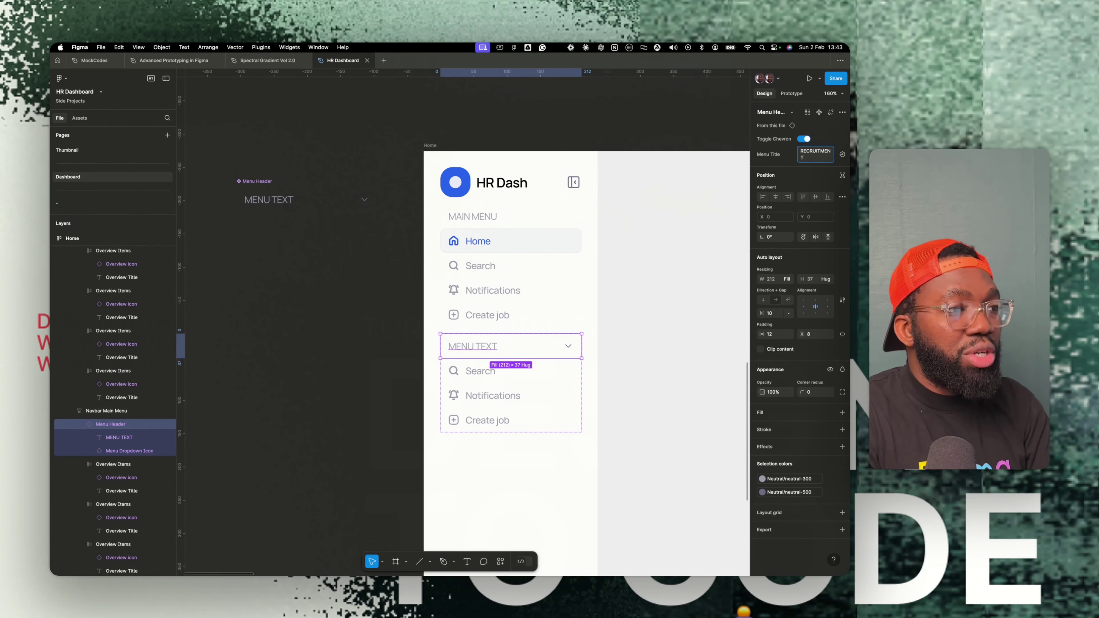
key(Return)
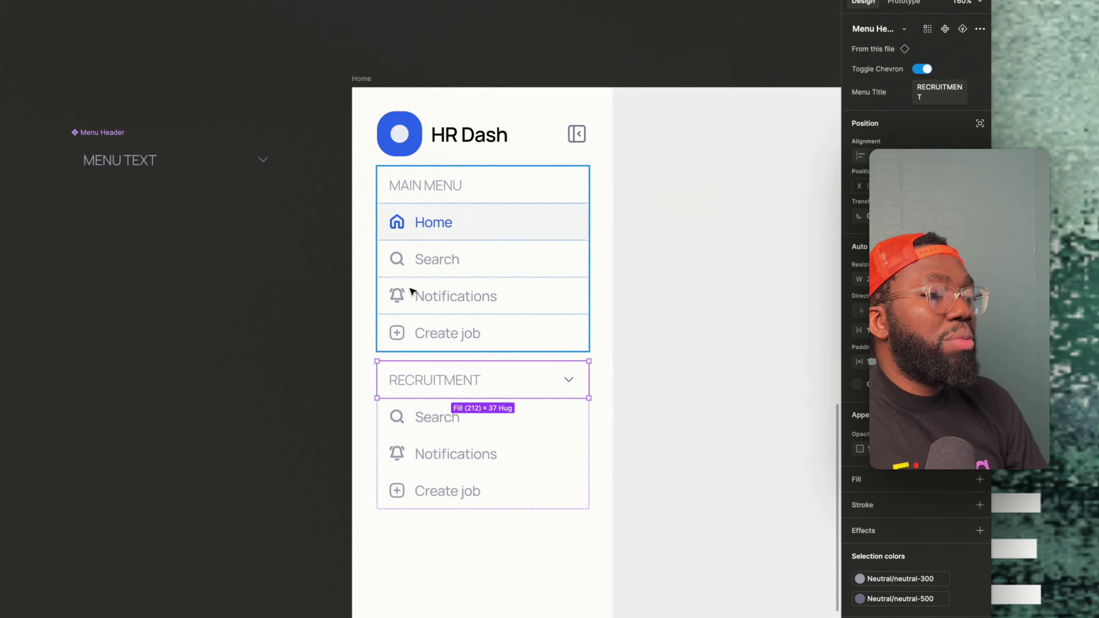
Relabel the Search item under the RECRUITMENT header as Job.
click(428, 297)
click(469, 380)
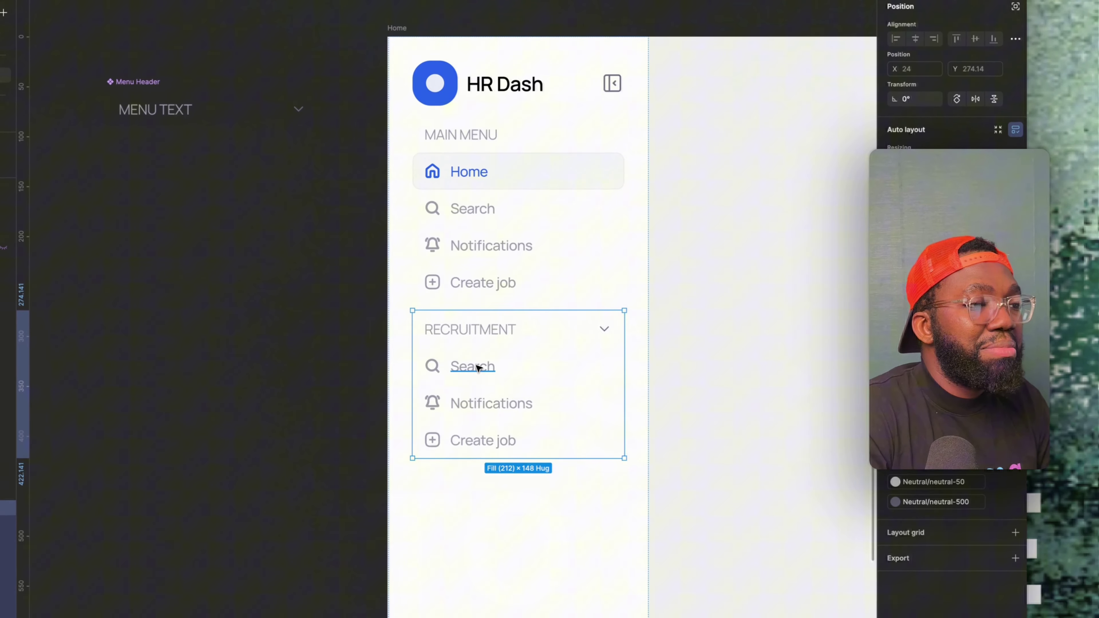
click(478, 368)
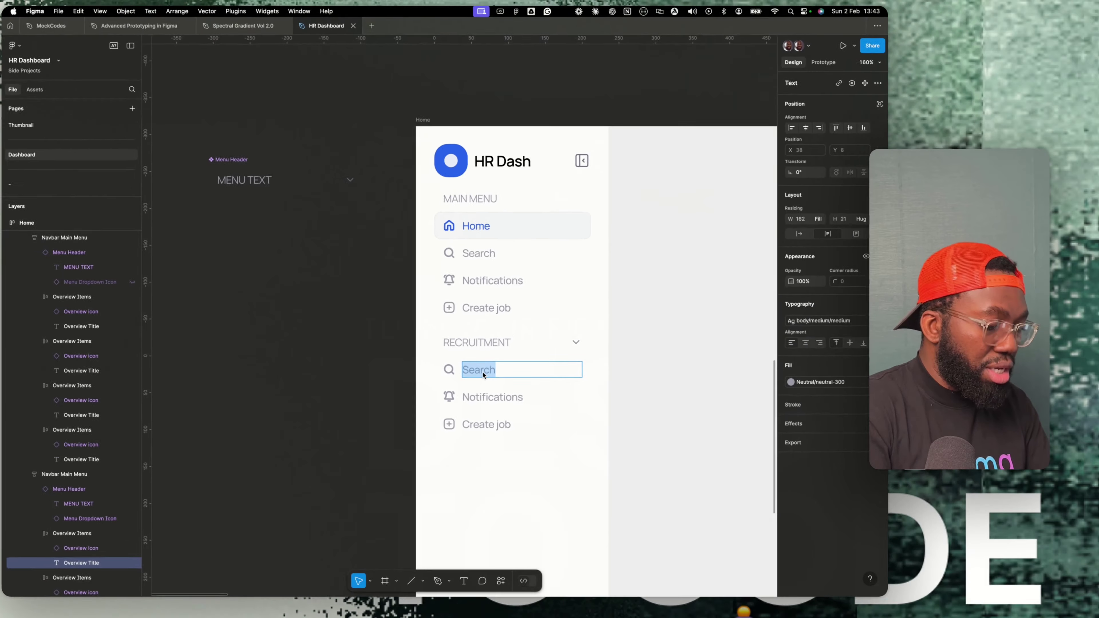
text(Jio)
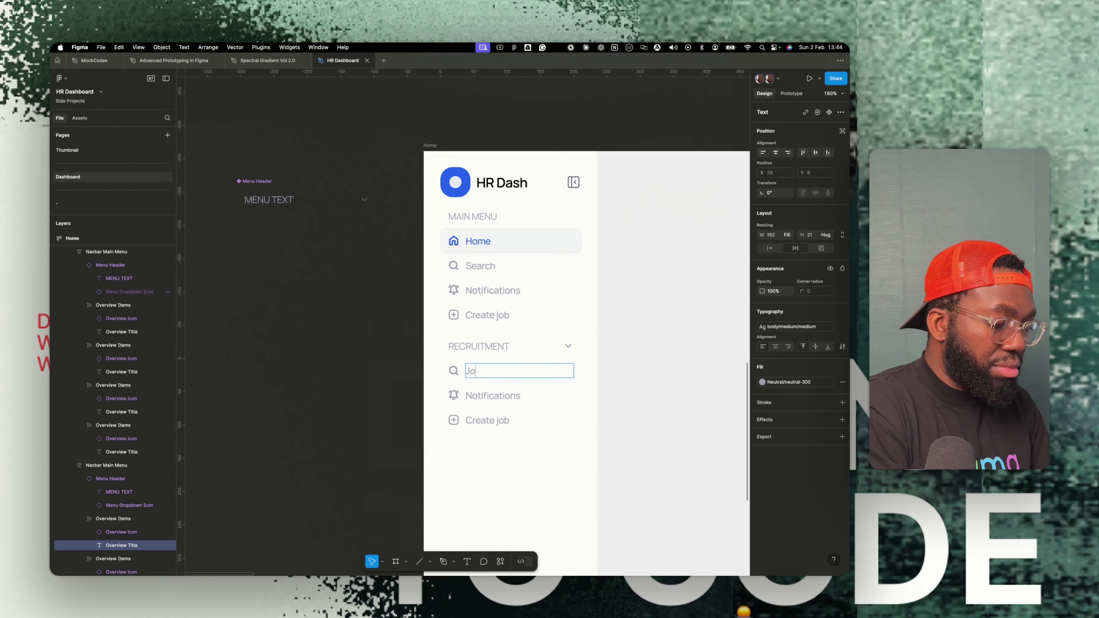
click(529, 395)
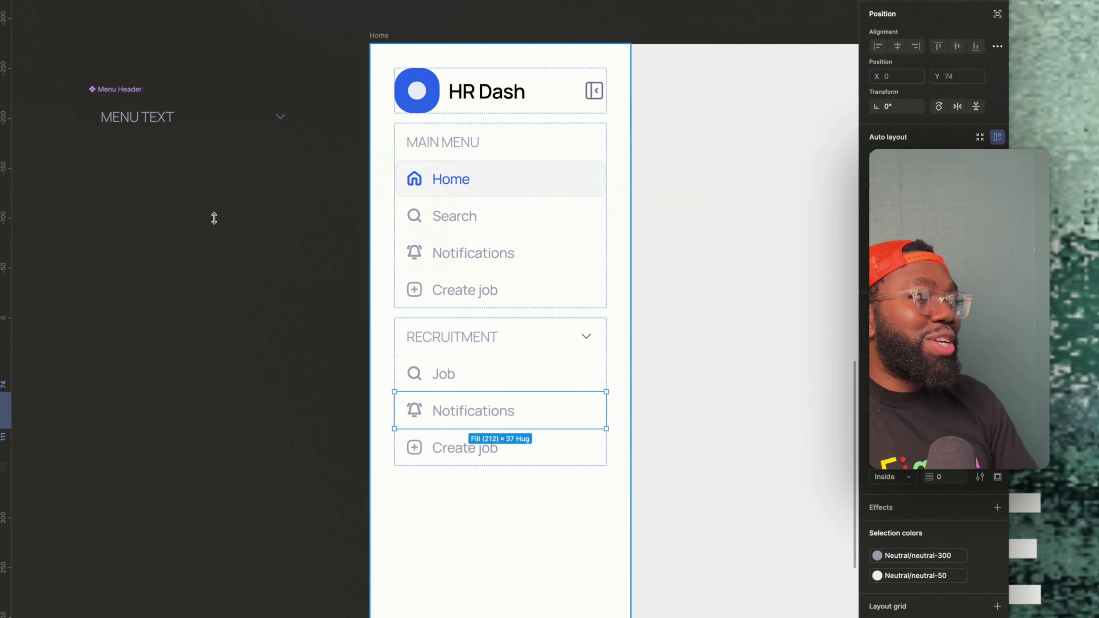
click(182, 117)
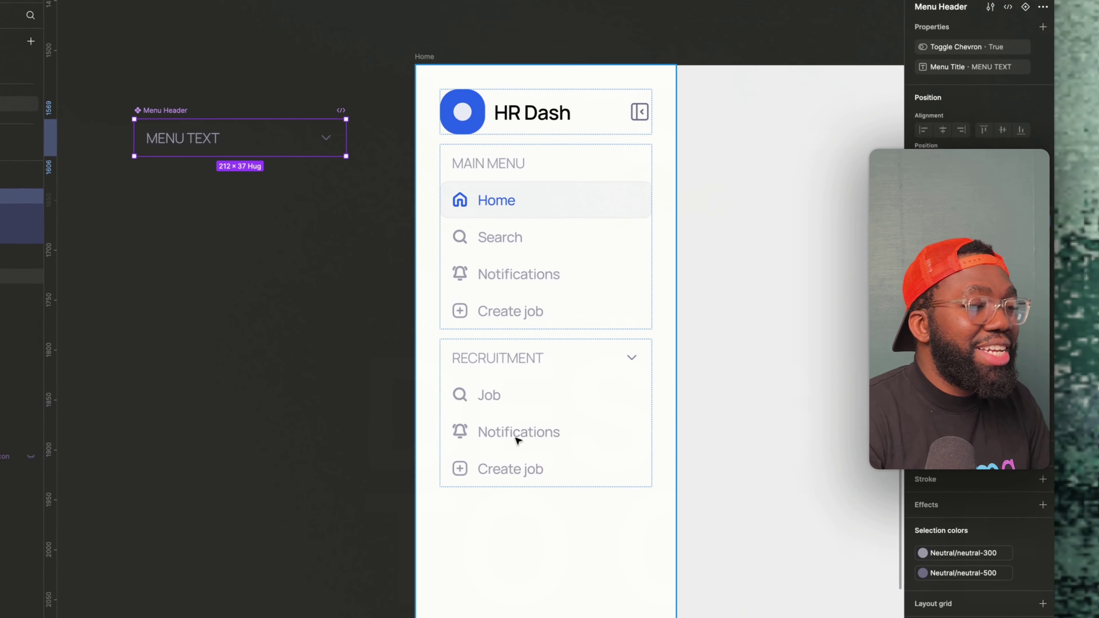
click(528, 431)
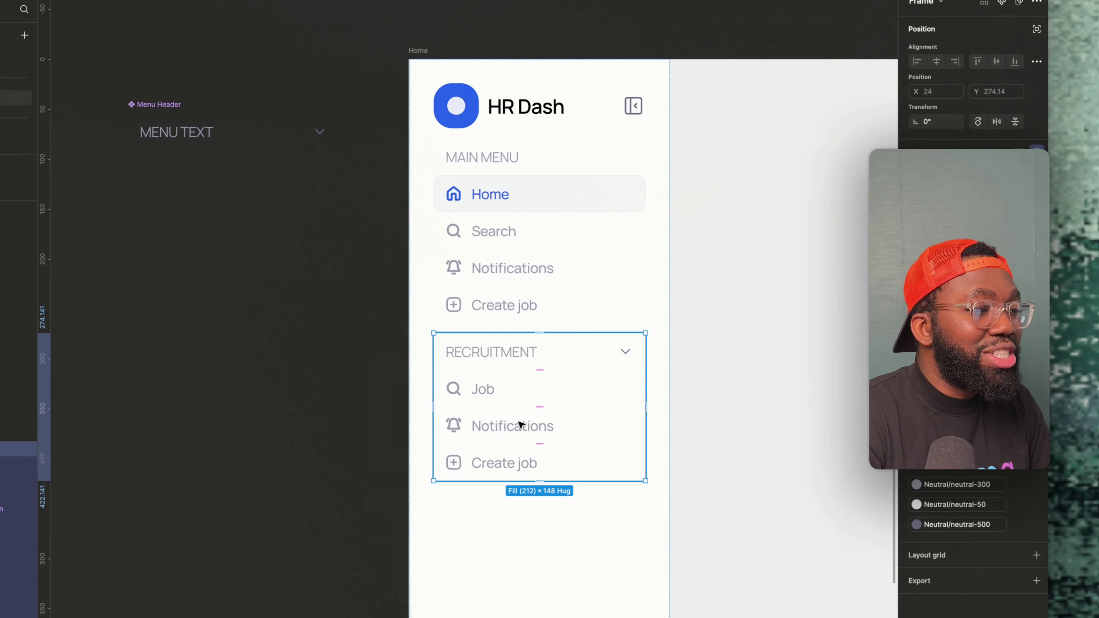
click(528, 431)
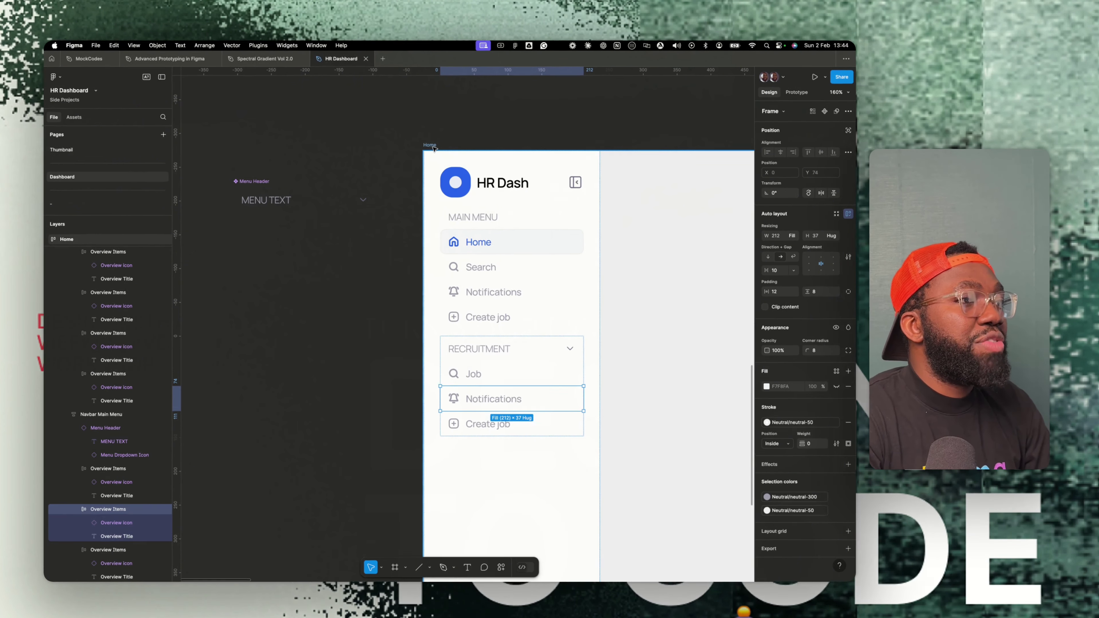
click(435, 152)
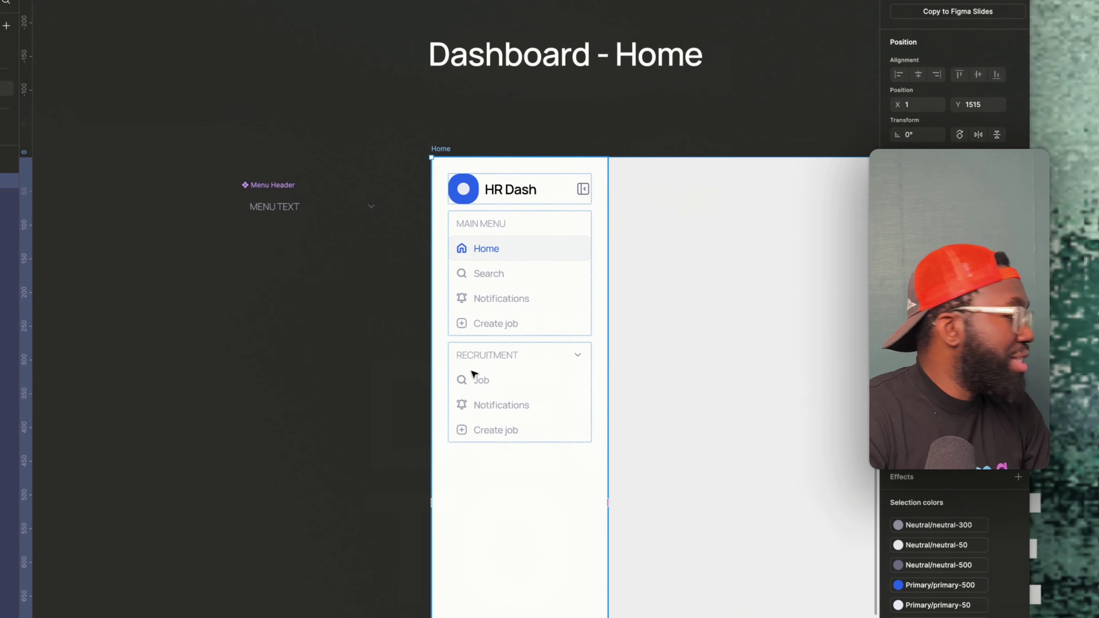
Relabel the recruitment group's Job item as Jobs and its Notifications item as Candidates.
scroll(474, 372, down, 5)
scroll(478, 132, up, 5)
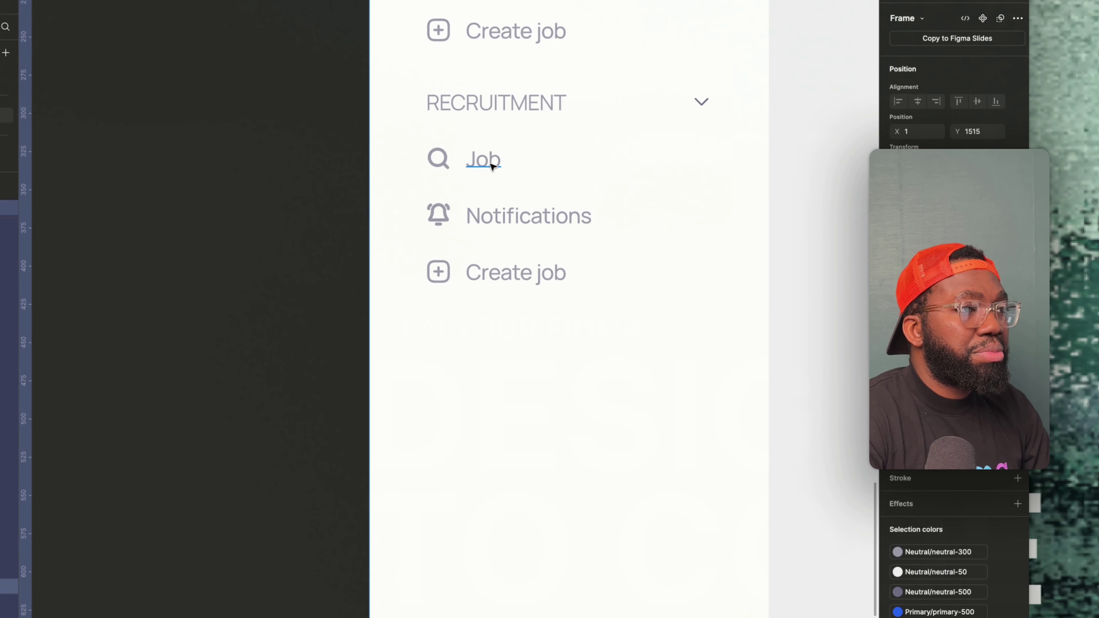
double_click(496, 164)
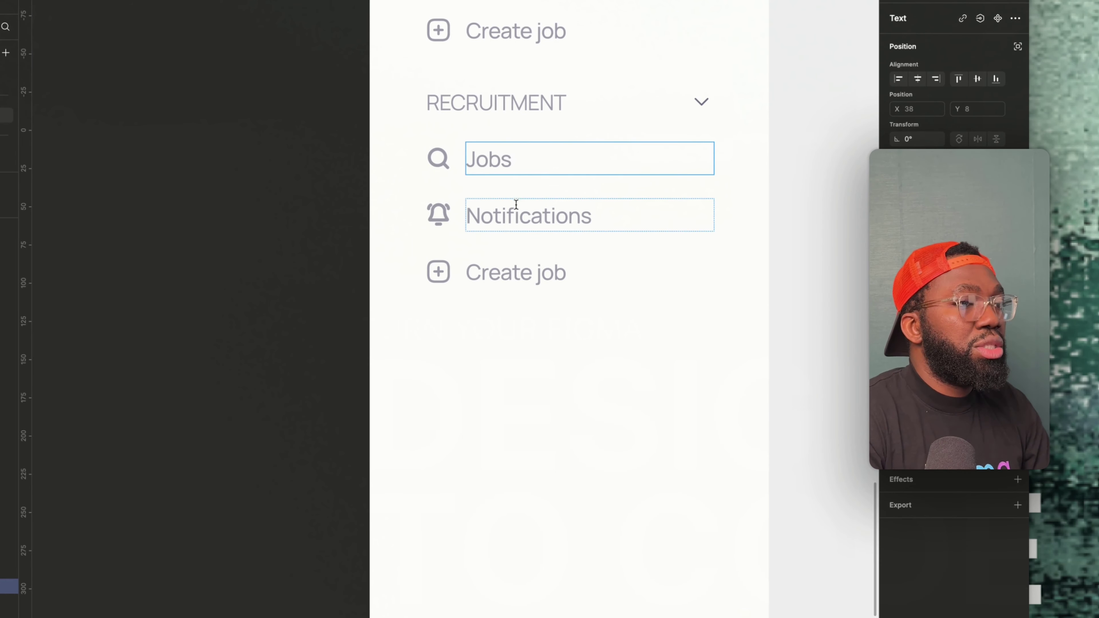
double_click(525, 213)
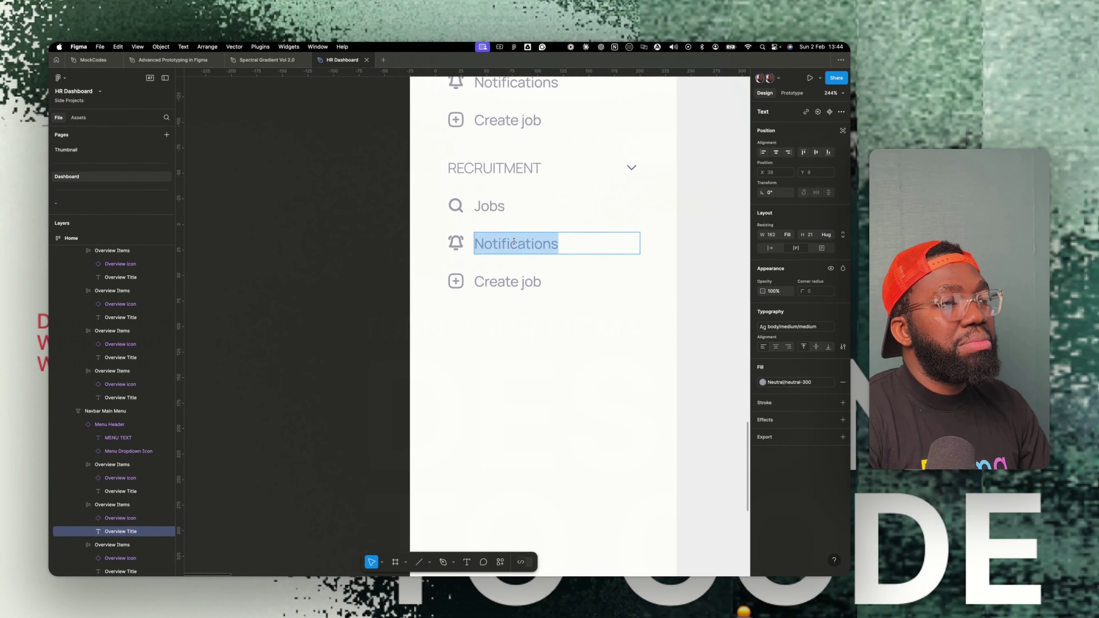
text(Candidates)
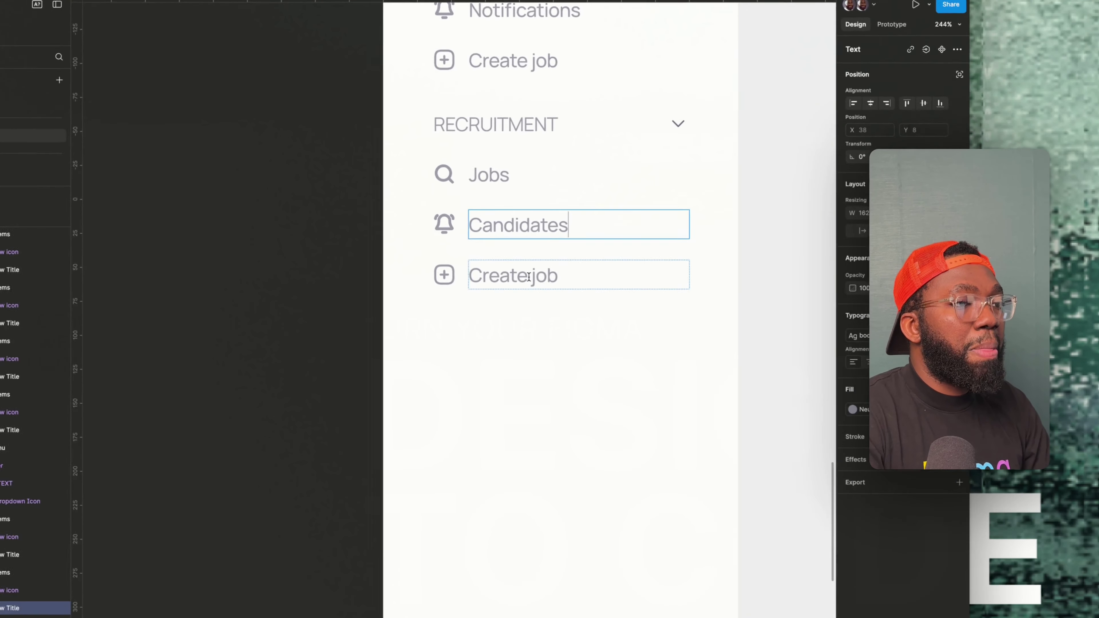
Relabel the recruitment group's Create job item as Events and duplicate the whole item twice below it.
double_click(504, 282)
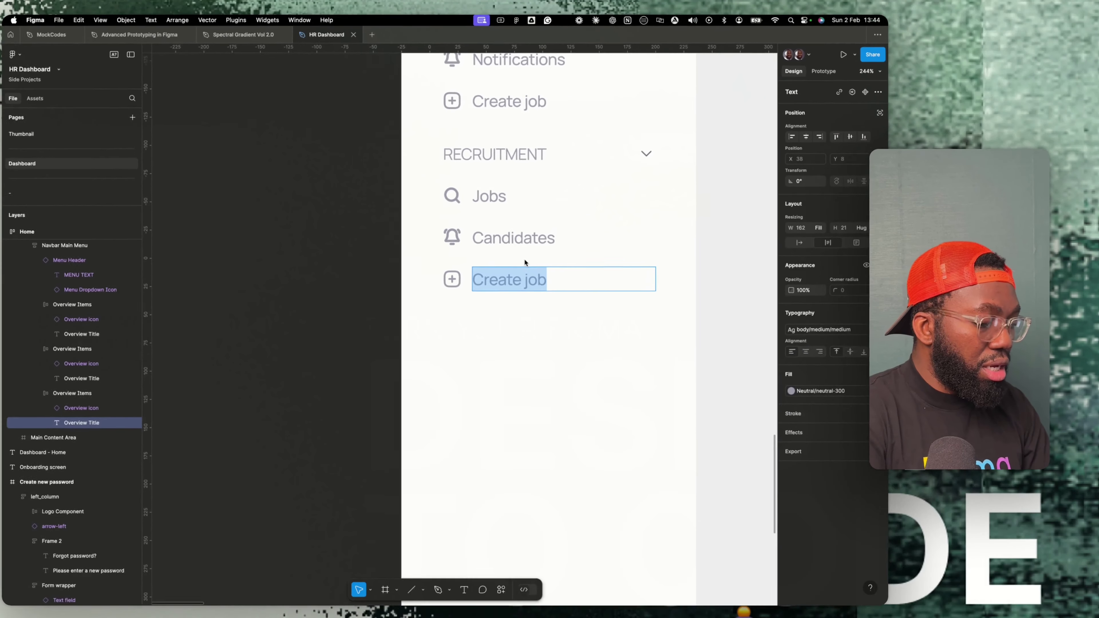
text(Events)
key(Escape)
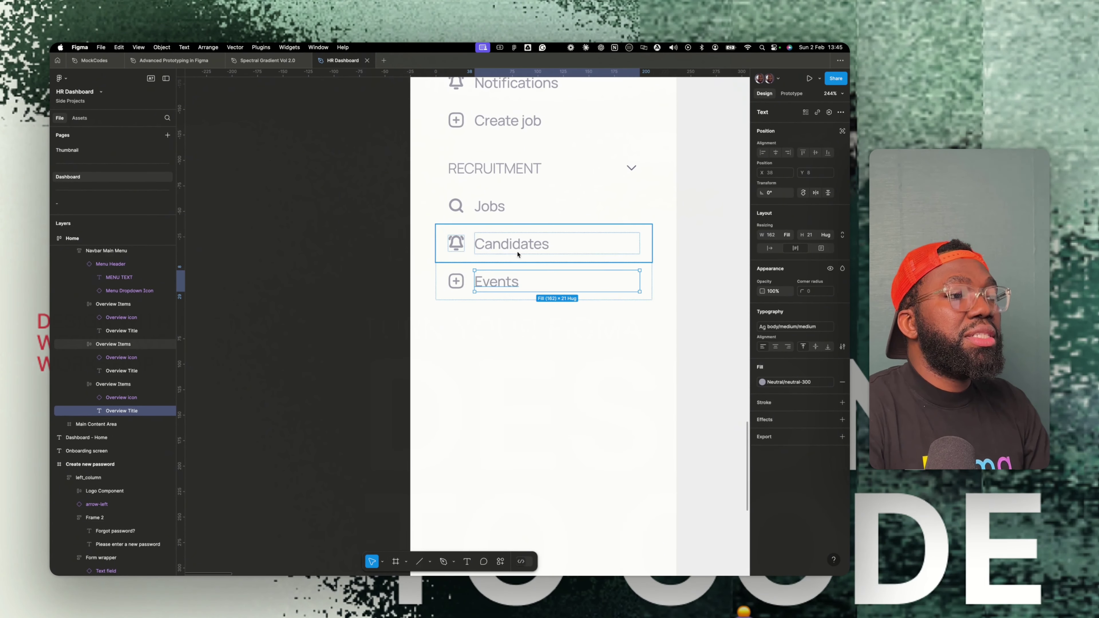
key(Escape)
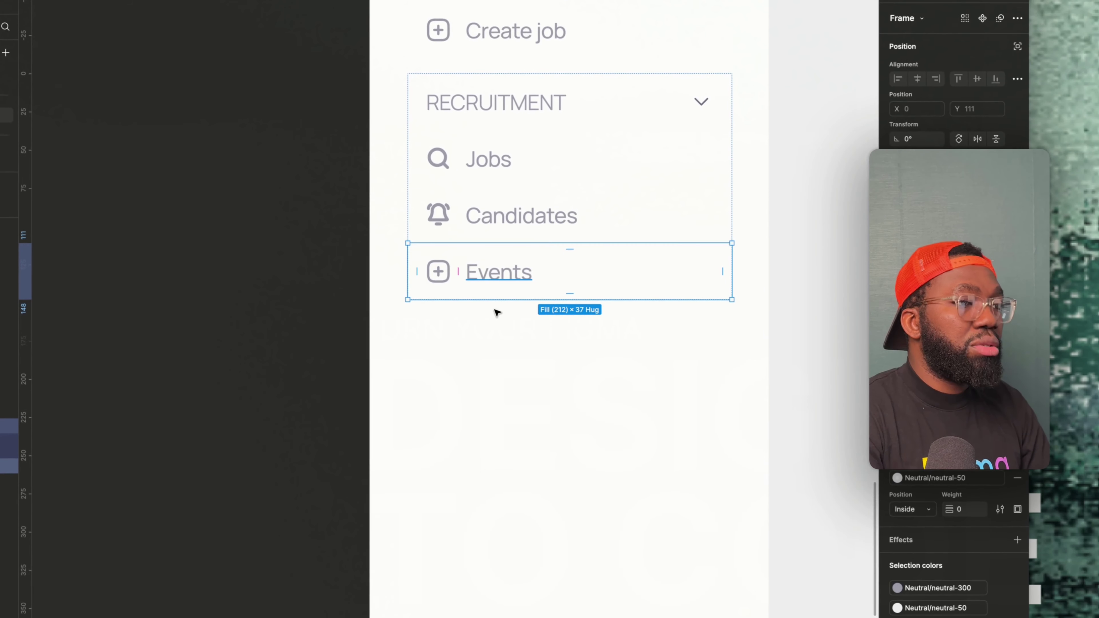
key(super+d)
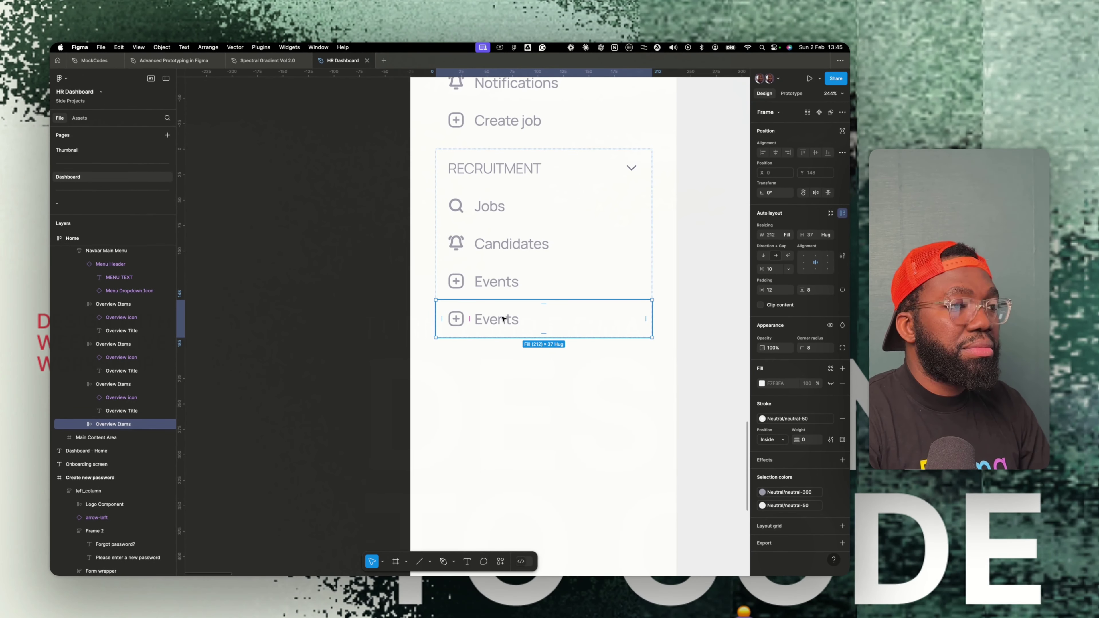
key(super+d)
Relabel the two duplicated Events items as To dos and Career pages.
double_click(502, 320)
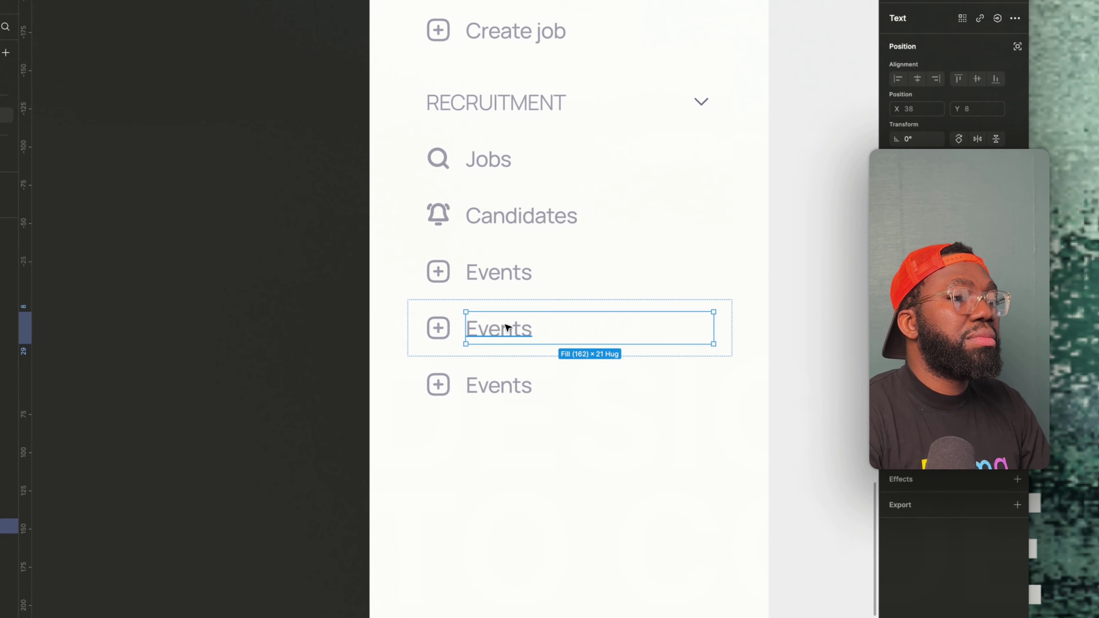
double_click(508, 327)
text(To dos)
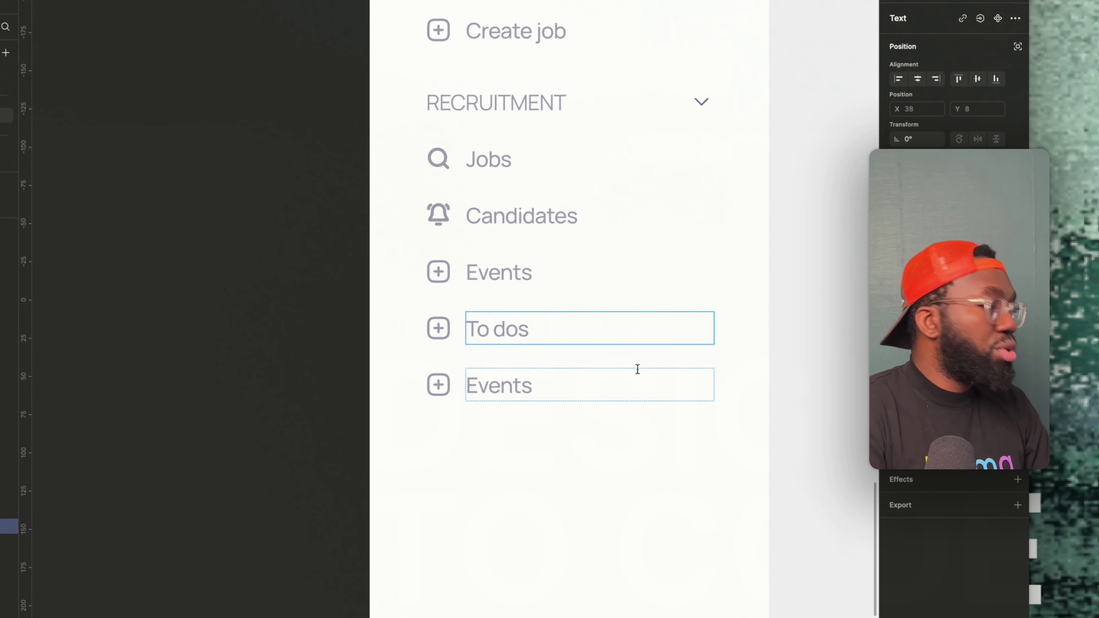
double_click(562, 372)
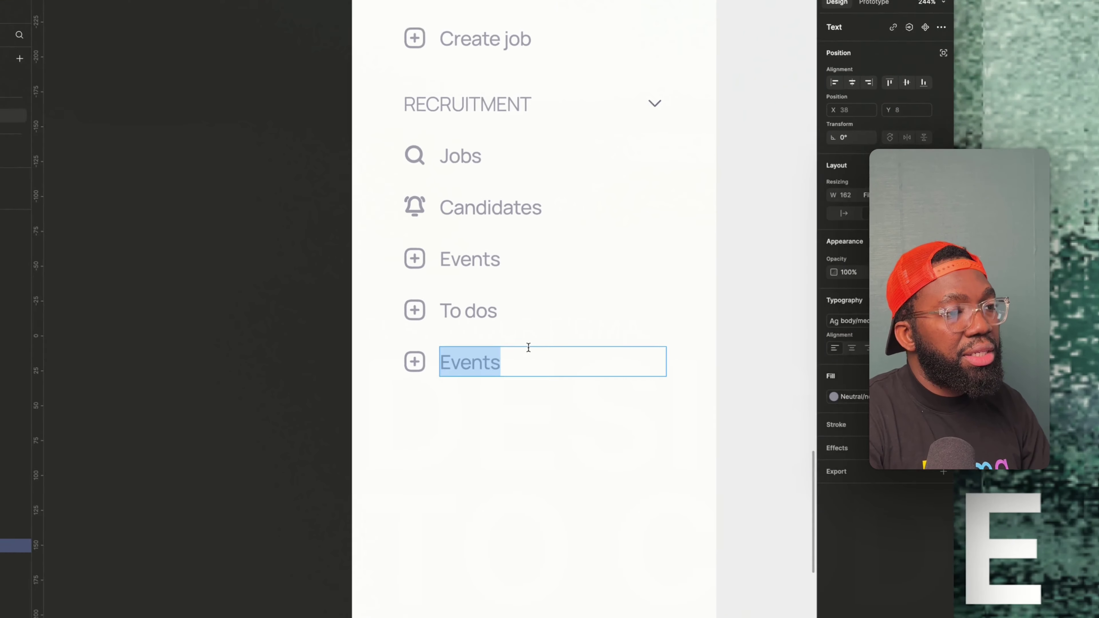
text(areer pages)
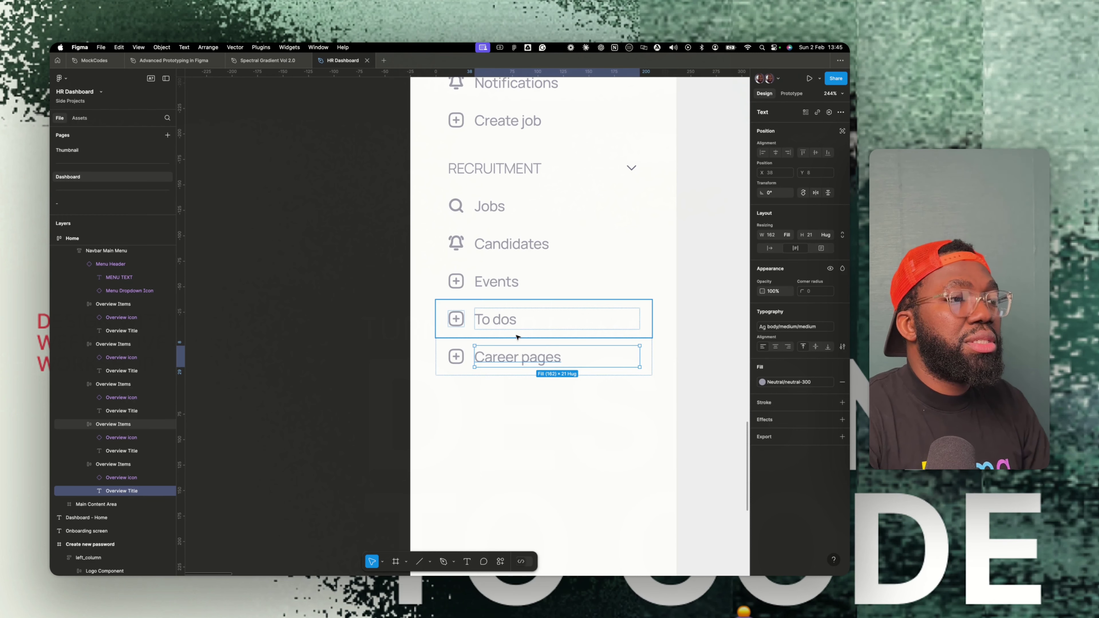
click(518, 337)
Duplicate the RECRUITMENT group directly below itself and relabel the copy's header as YOUR JOBS.
scroll(518, 337, down, 5)
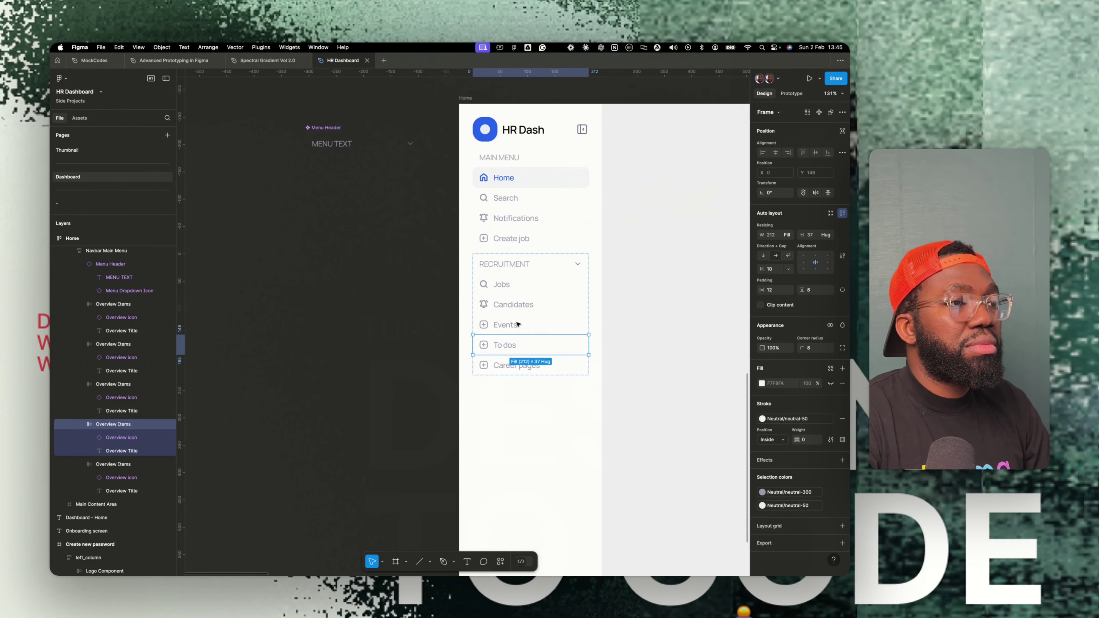
scroll(515, 320, down, 1)
scroll(515, 321, right, 2)
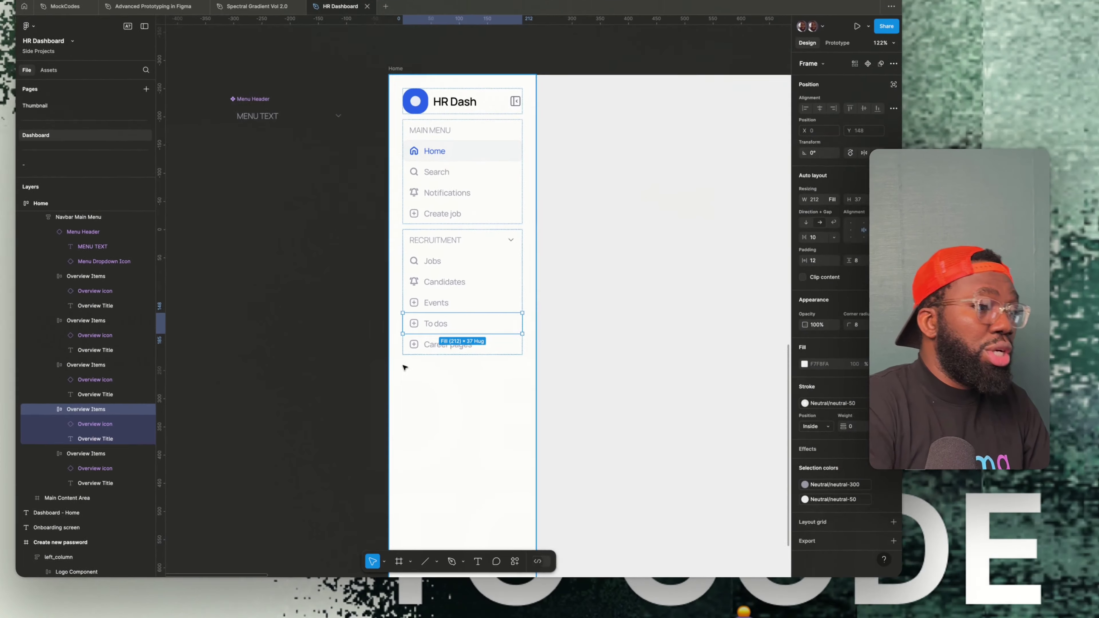
click(428, 182)
click(440, 278)
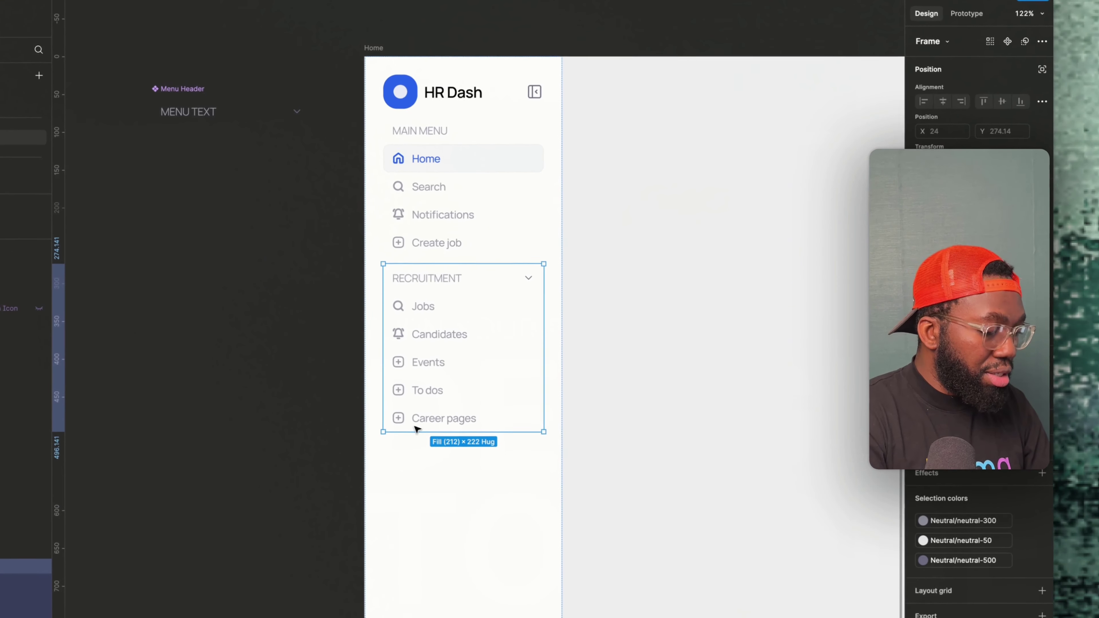
key(super+d)
double_click(435, 457)
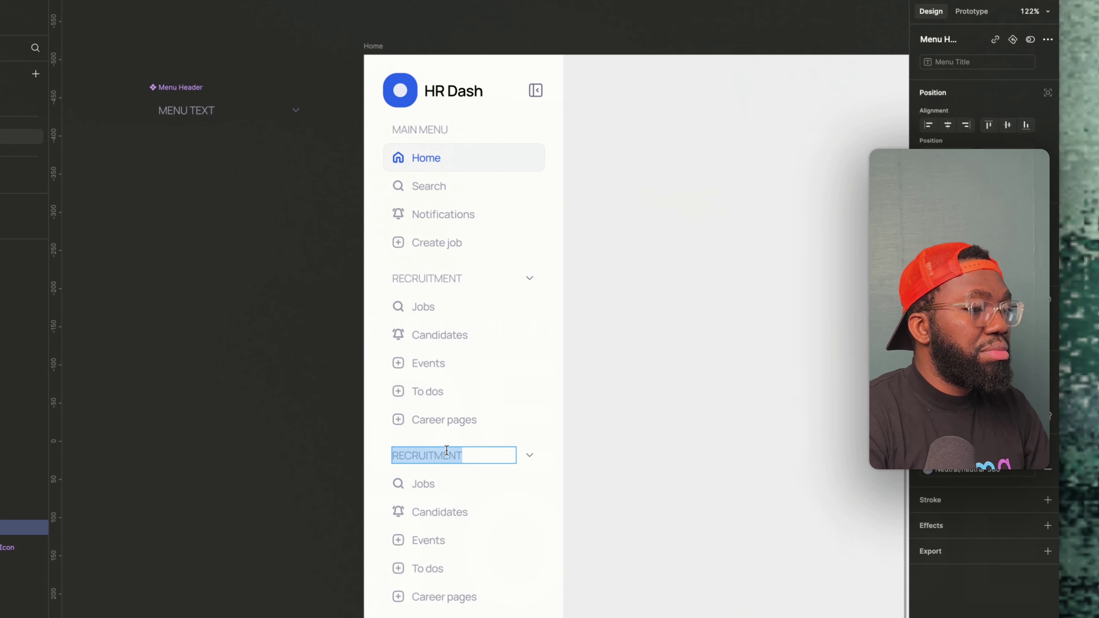
text(YIOU)
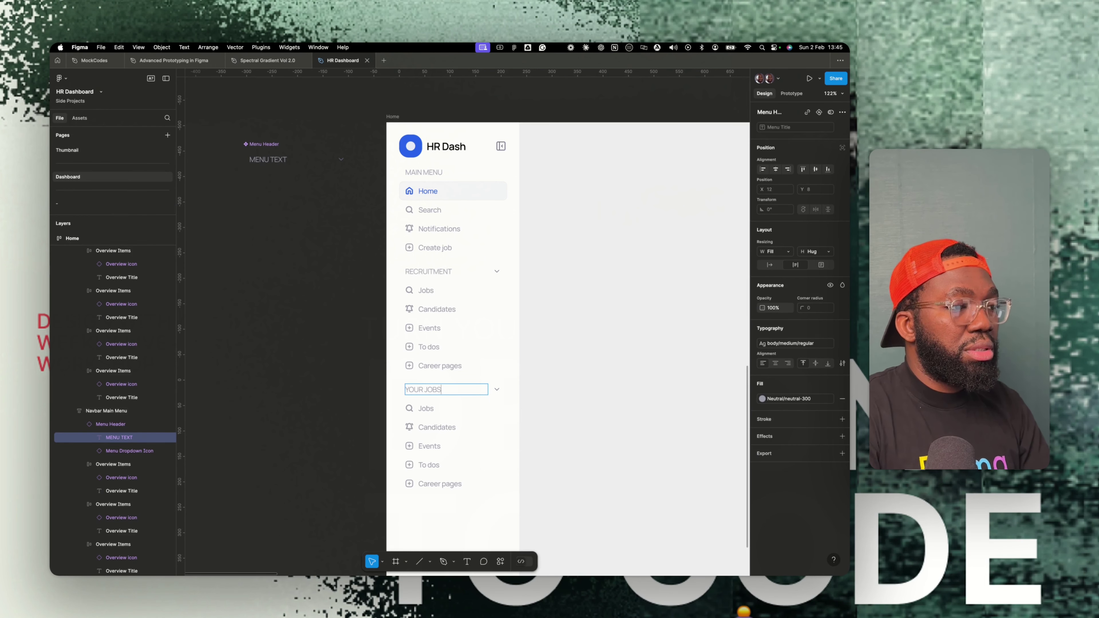
Search the file's icon components for CALENDAR and swap the recruitment group's Events icon for the dotted calendar icon.
click(431, 282)
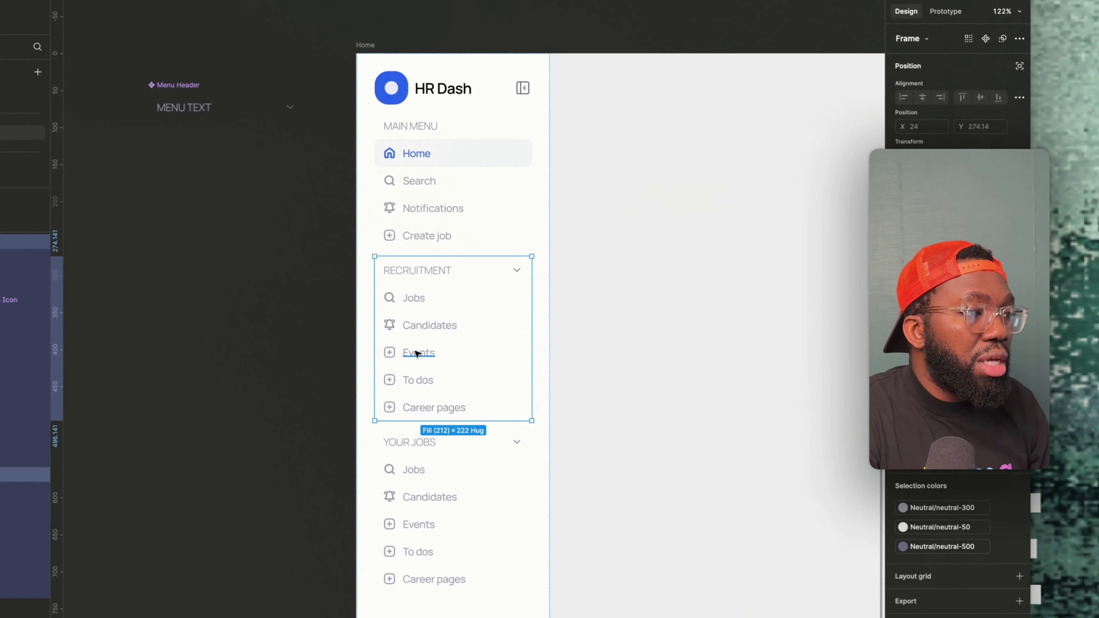
double_click(429, 328)
click(387, 356)
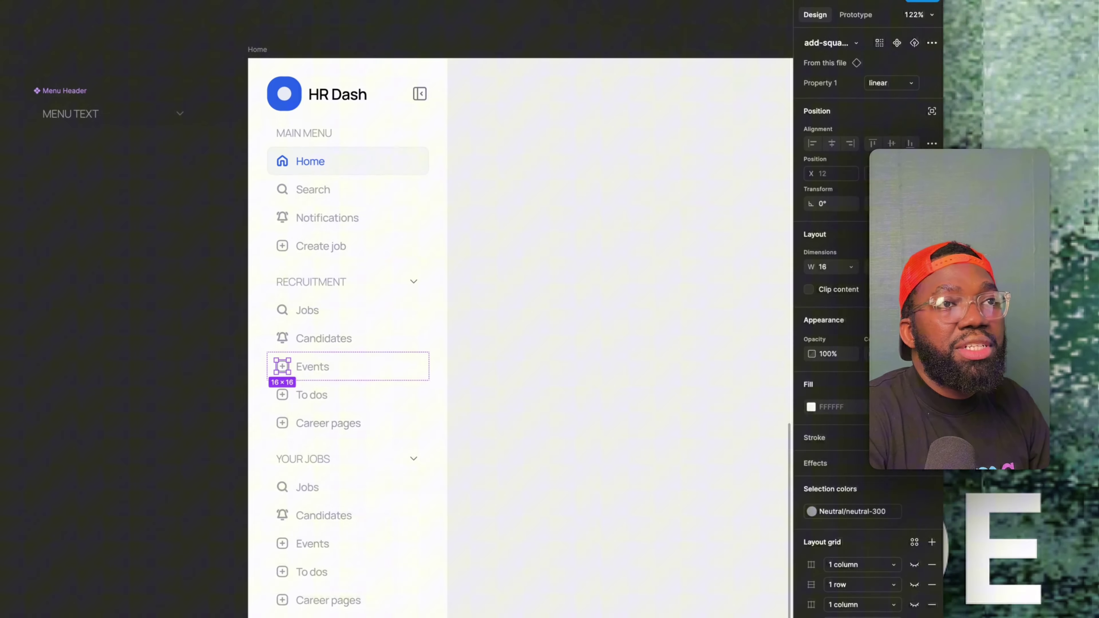
click(838, 43)
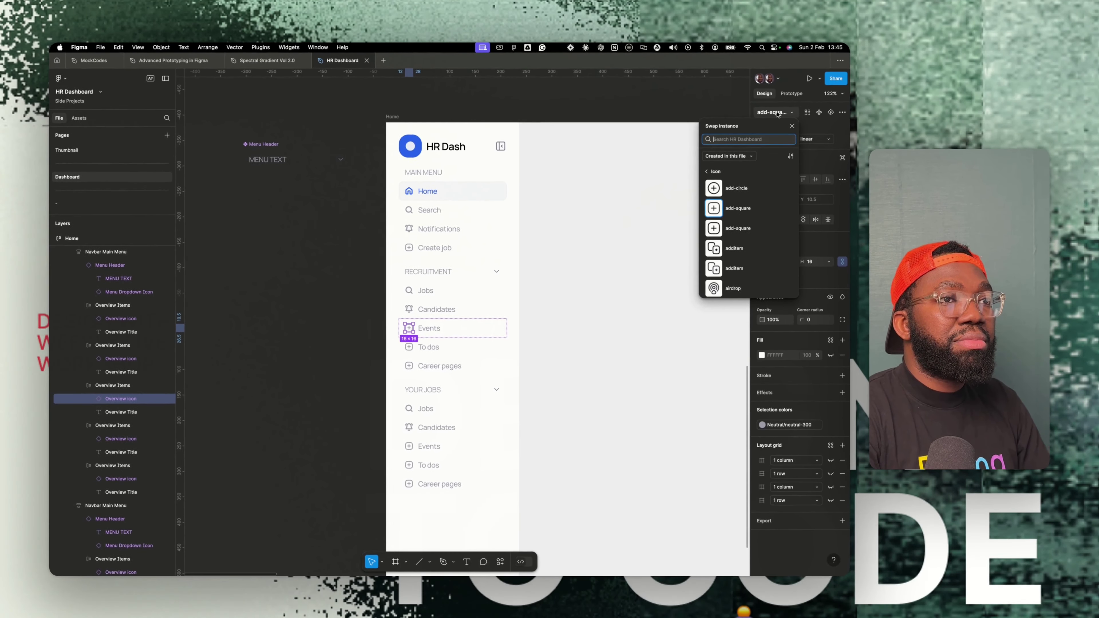
text(CALENDAR)
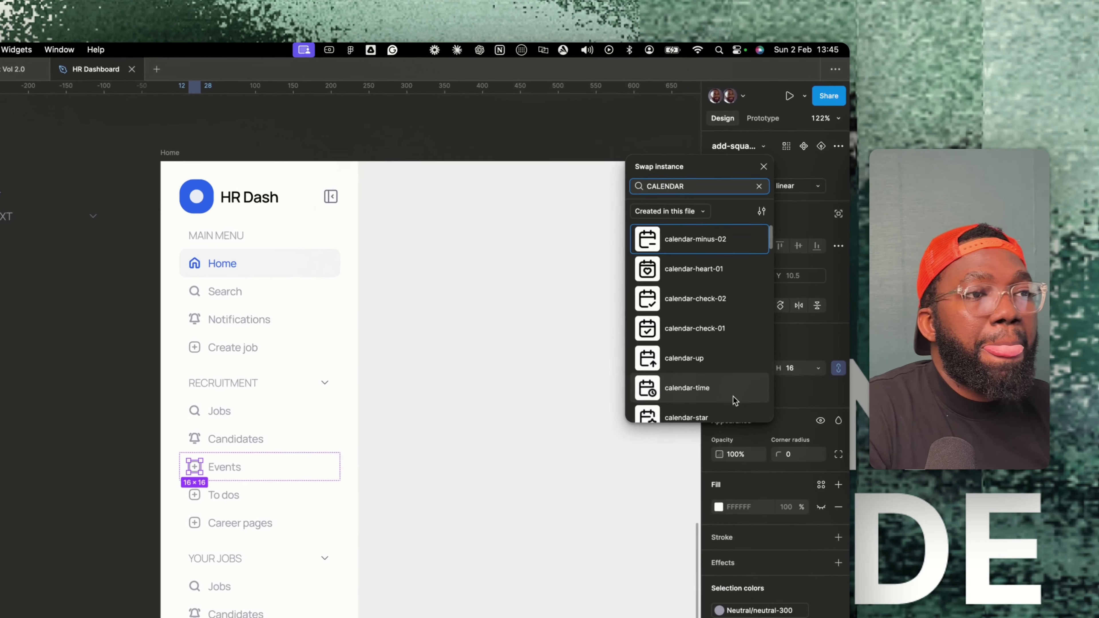
scroll(683, 344, down, 2)
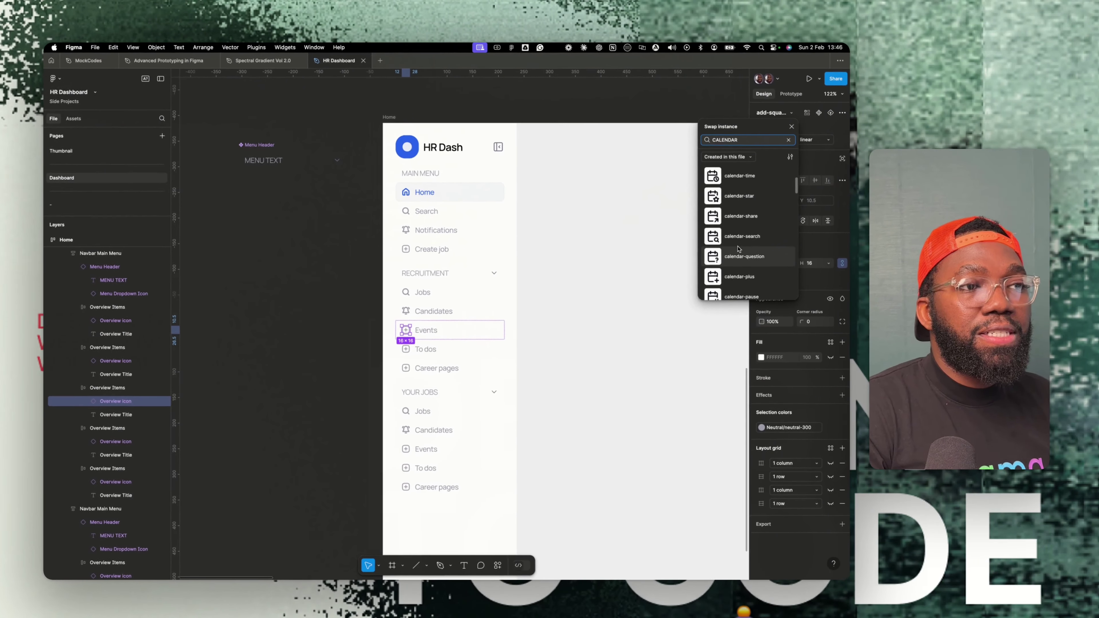
scroll(684, 348, down, 3)
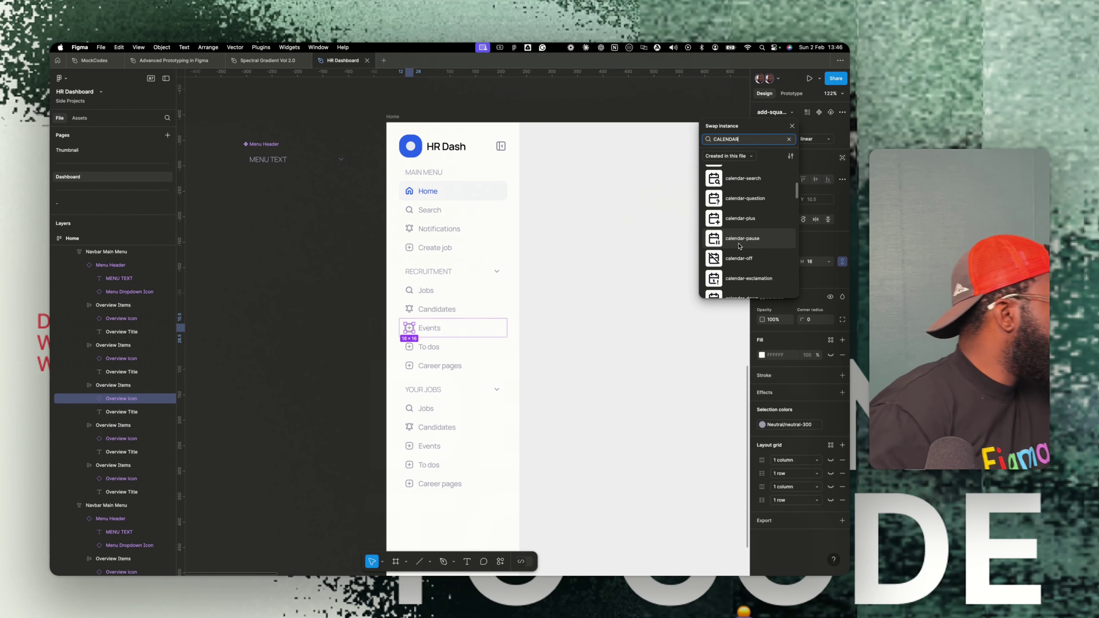
scroll(739, 246, down, 2)
scroll(740, 246, down, 2)
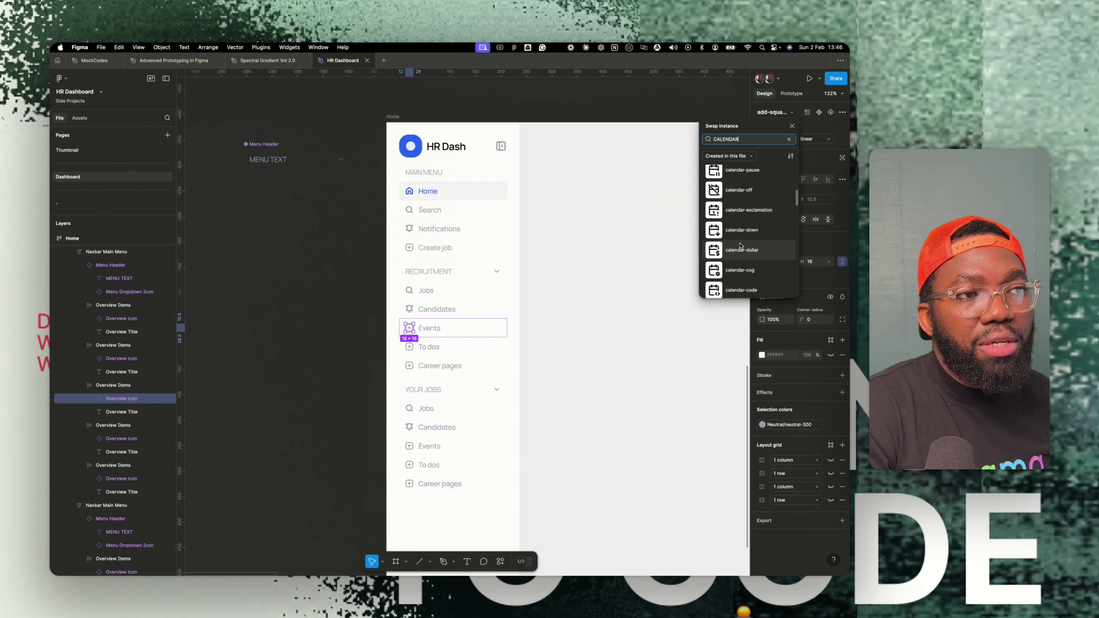
scroll(739, 247, down, 5)
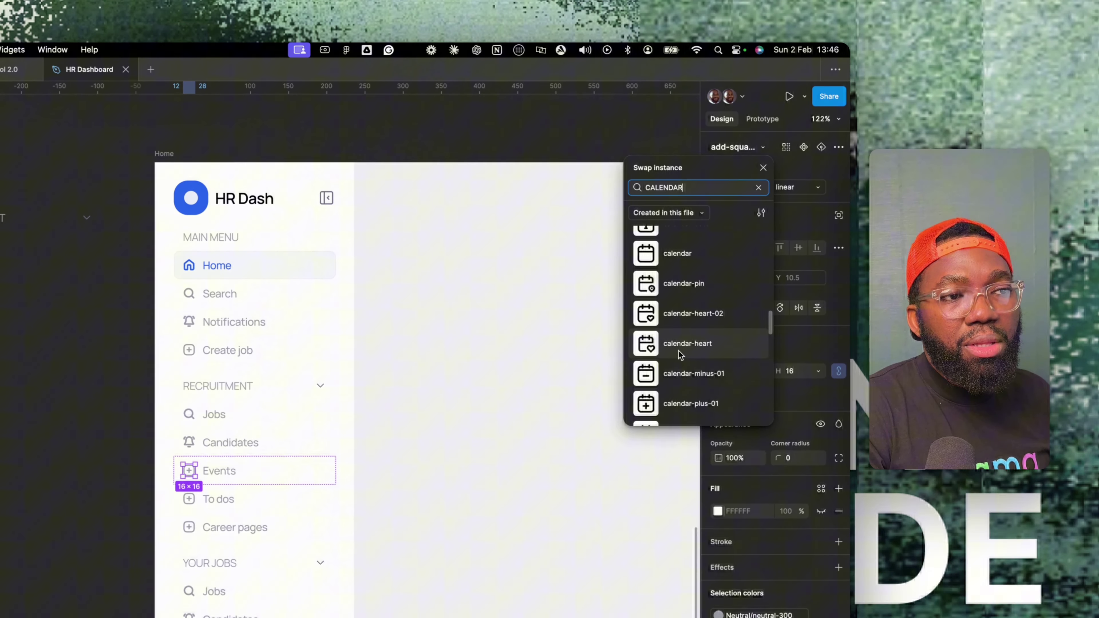
scroll(679, 353, down, 5)
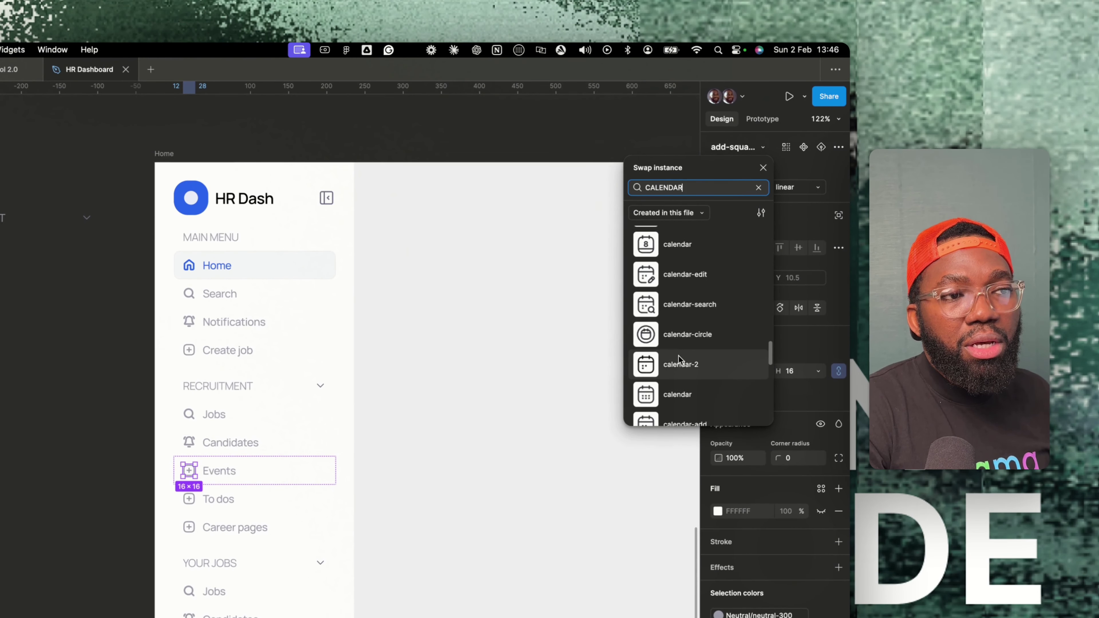
click(665, 388)
Search the icon components for CHECKLIST and swap the recruitment group's To dos icon for the checklist icon.
click(220, 504)
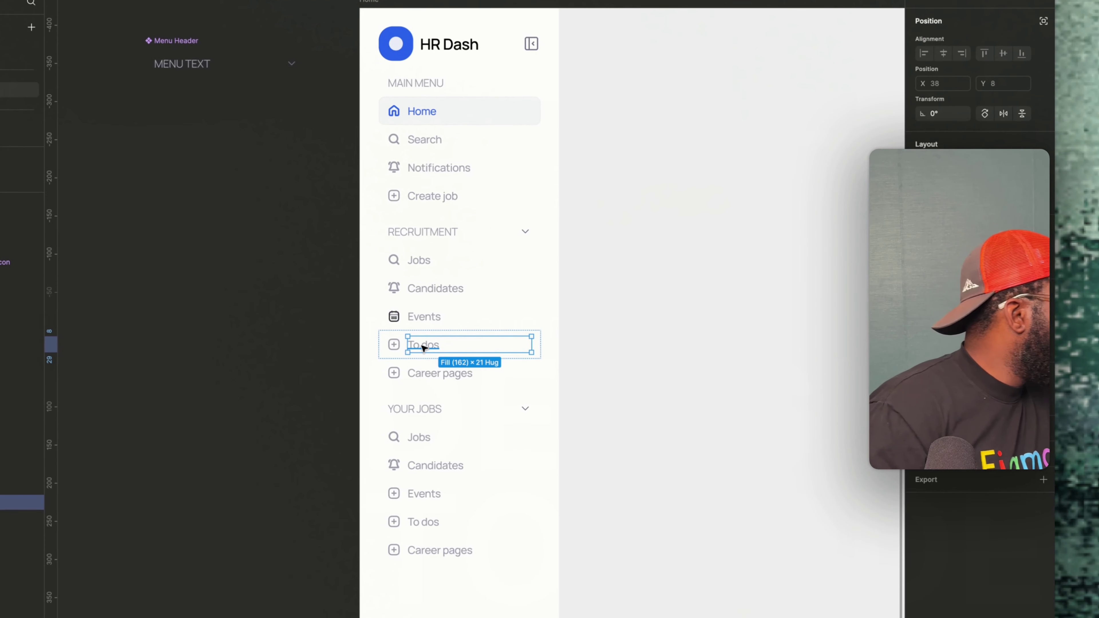
click(398, 346)
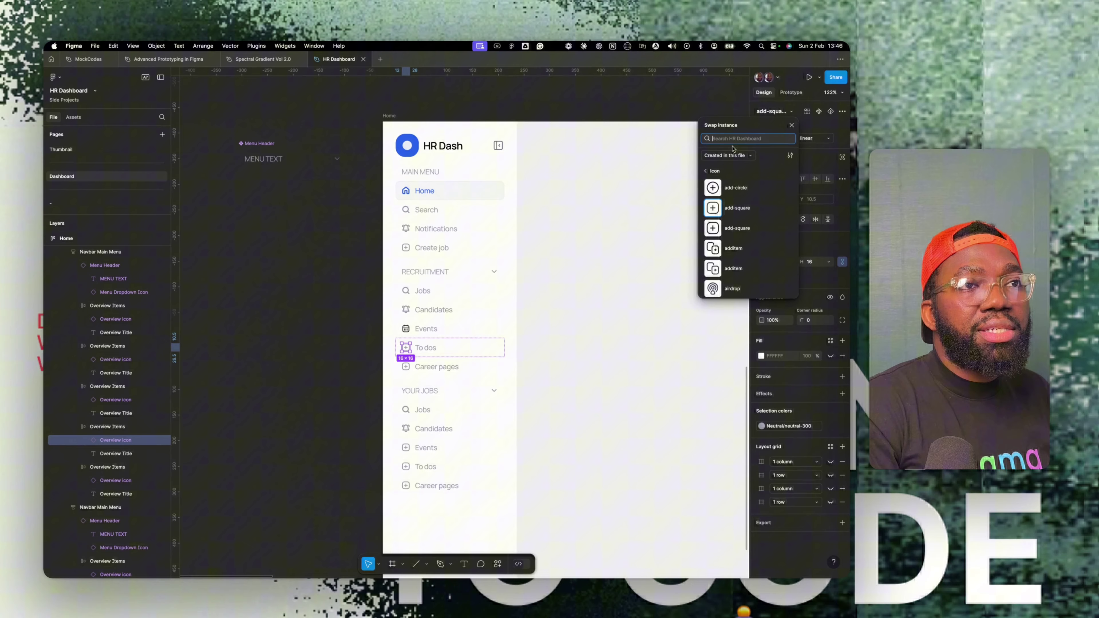
text(CHECK)
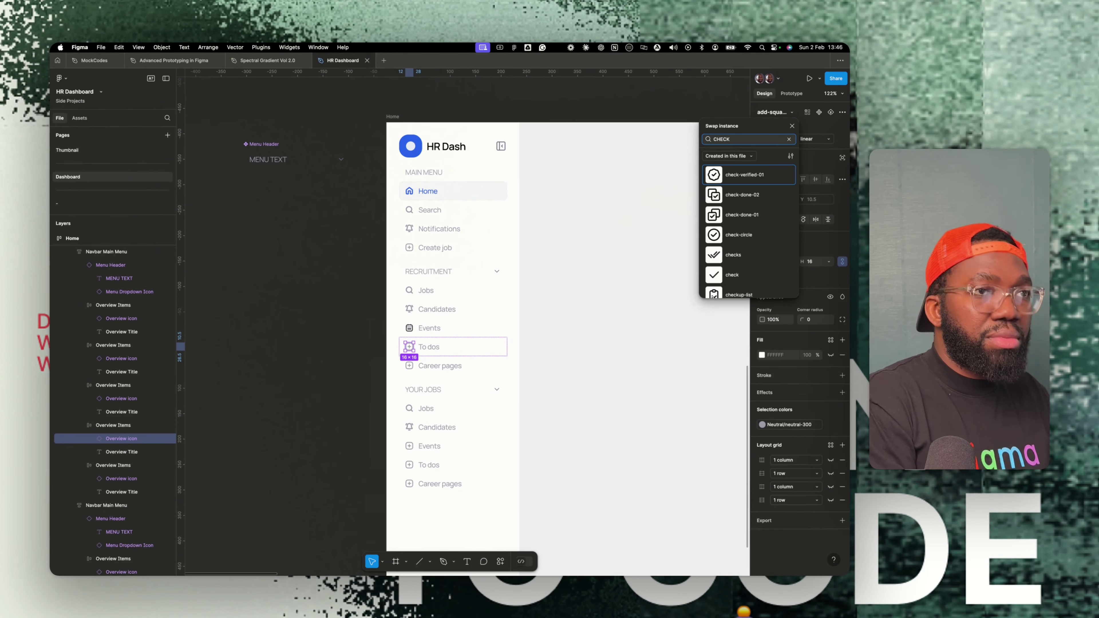
text(LIST)
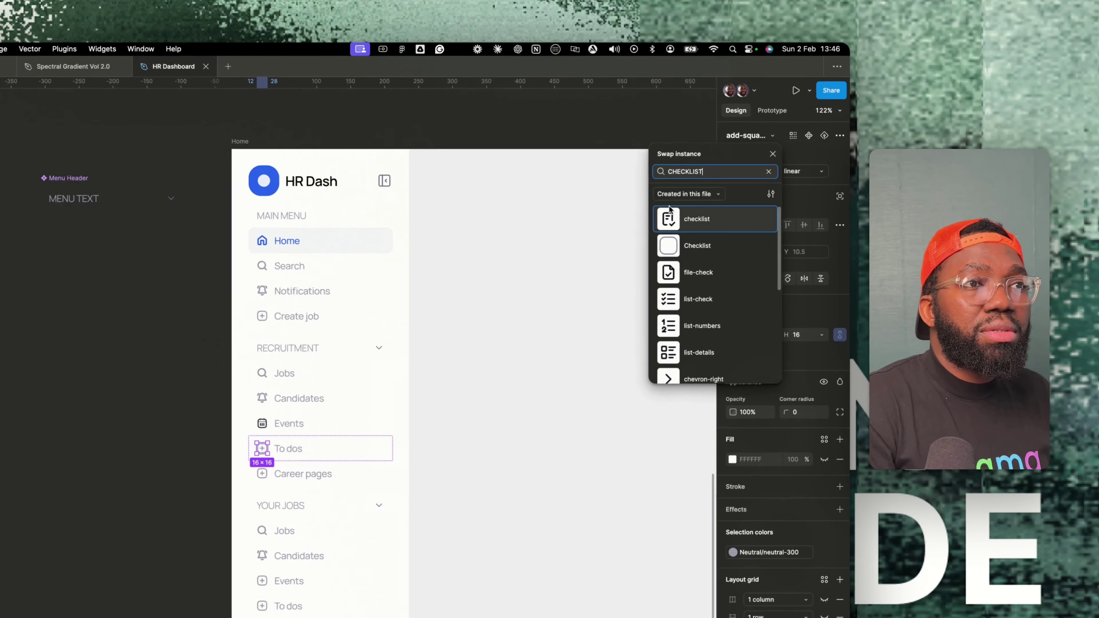
click(672, 244)
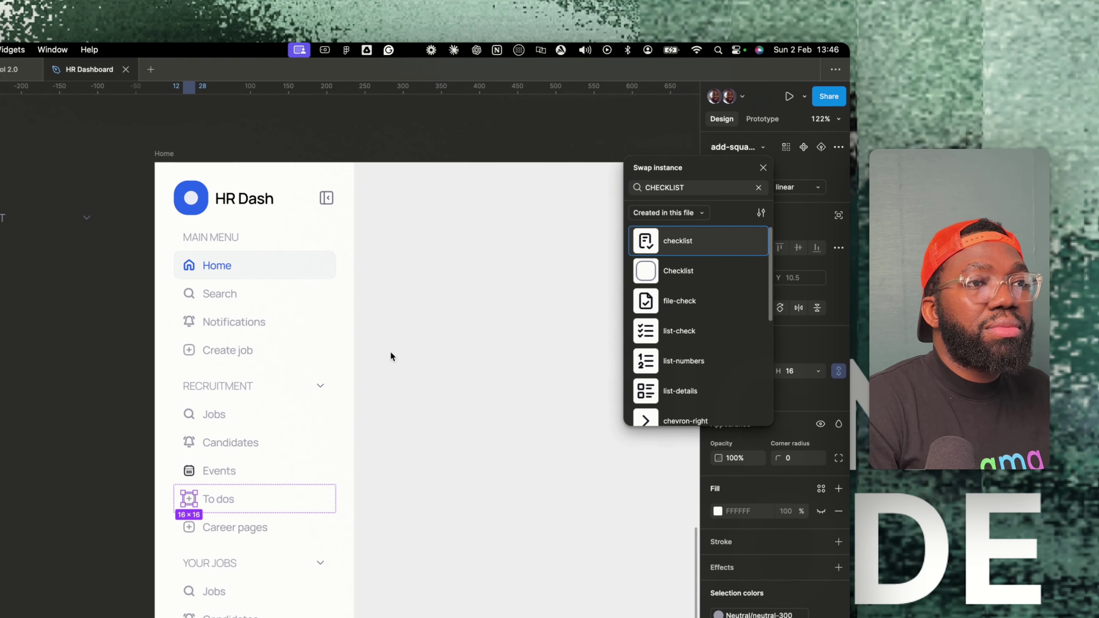
Search the icon components for world and swap the recruitment group's Career pages icon for the plain world icon.
click(230, 533)
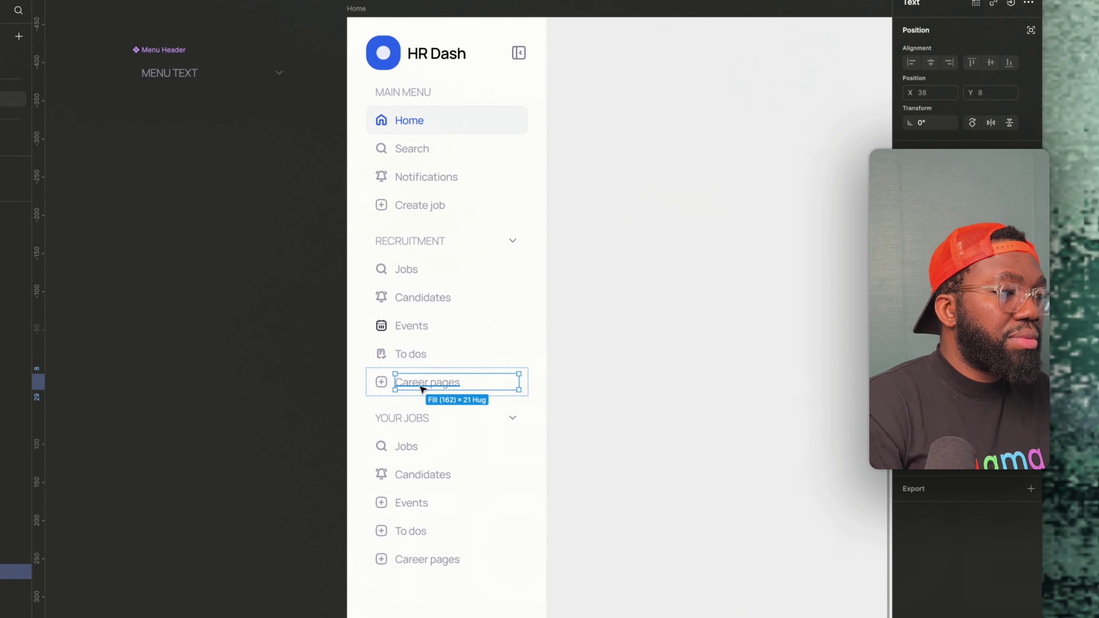
key(shift+Tab)
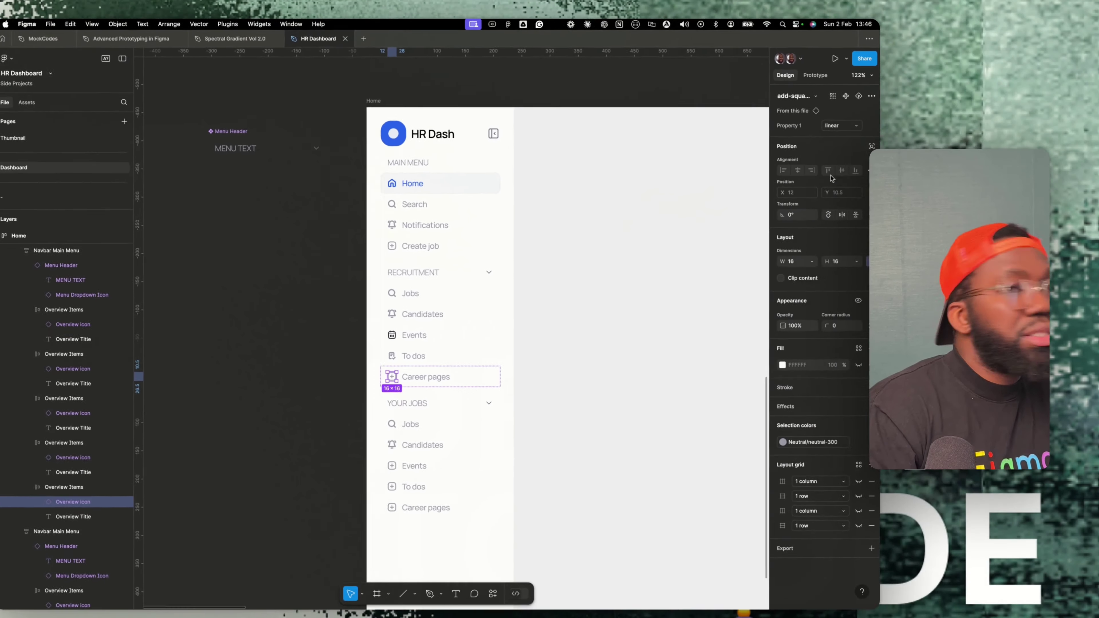
click(774, 112)
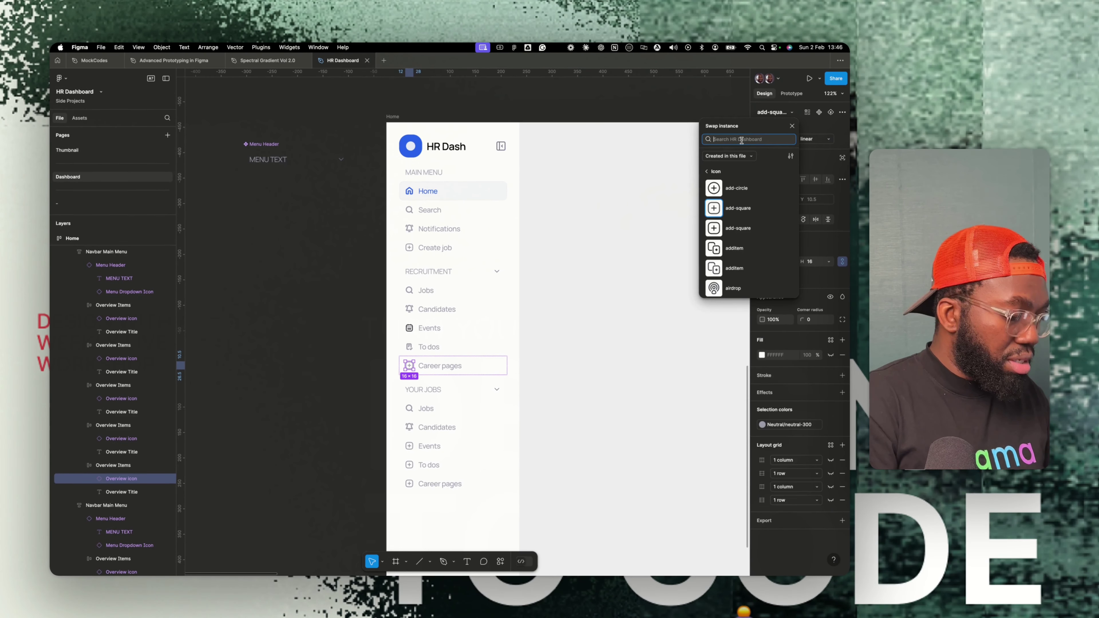
text(world)
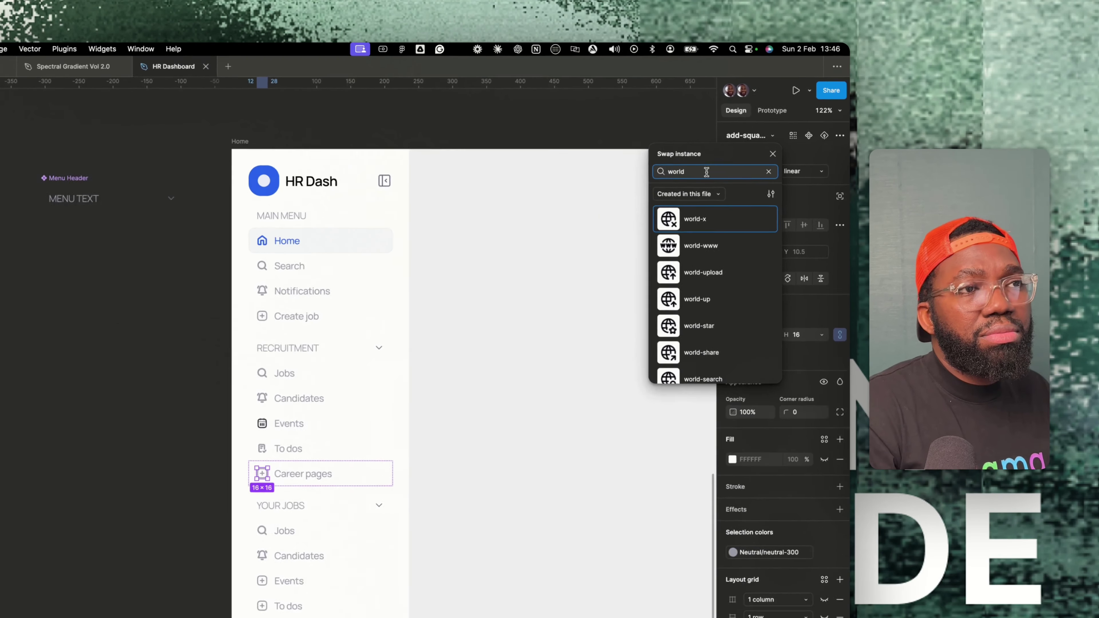
scroll(734, 226, down, 2)
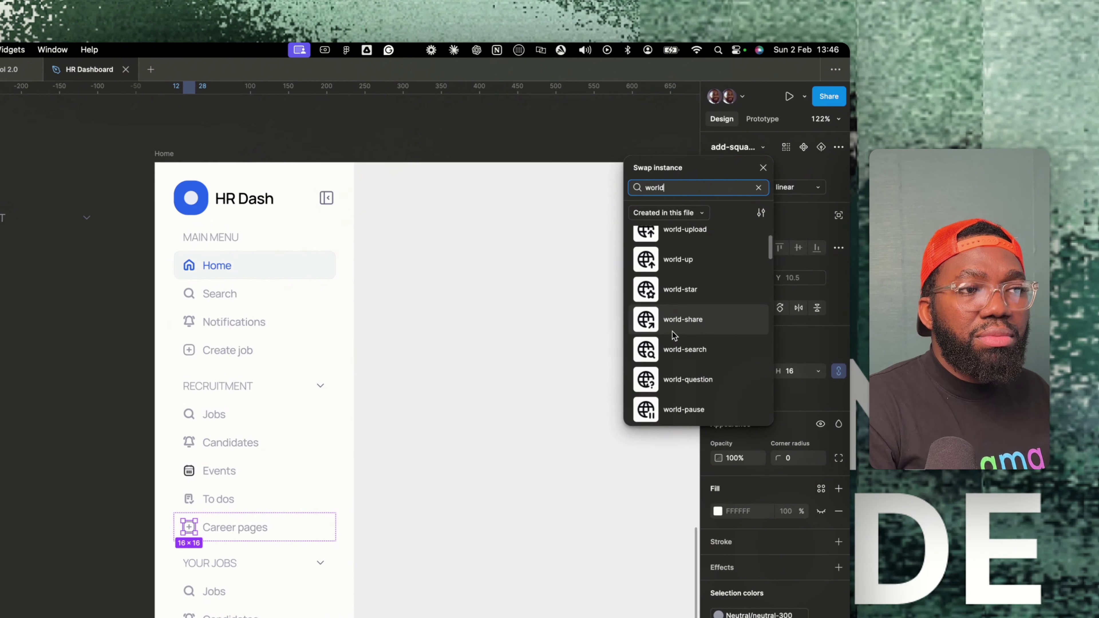
scroll(672, 331, down, 3)
scroll(671, 368, down, 5)
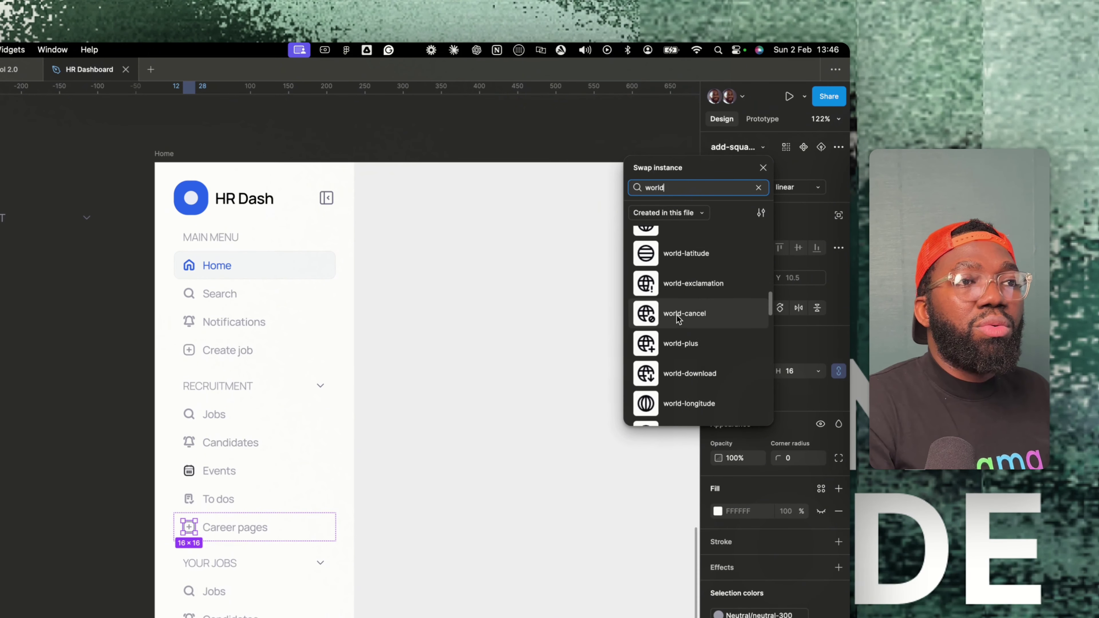
scroll(677, 314, up, 1)
click(669, 254)
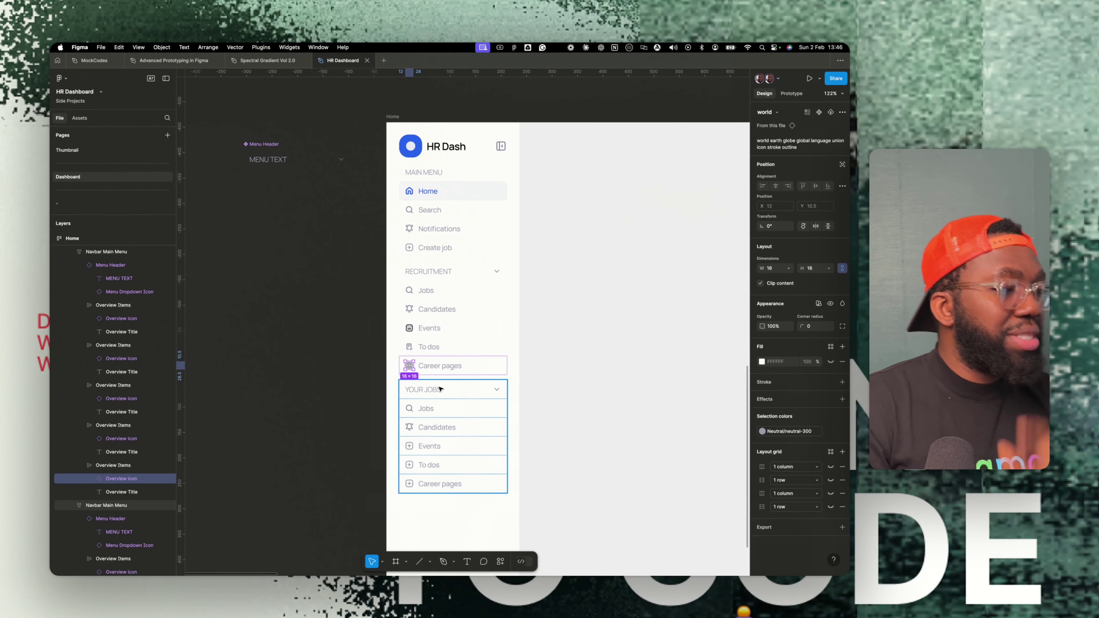
Relabel the Jobs item in the YOUR JOBS group as UX Designer.
click(440, 389)
click(432, 286)
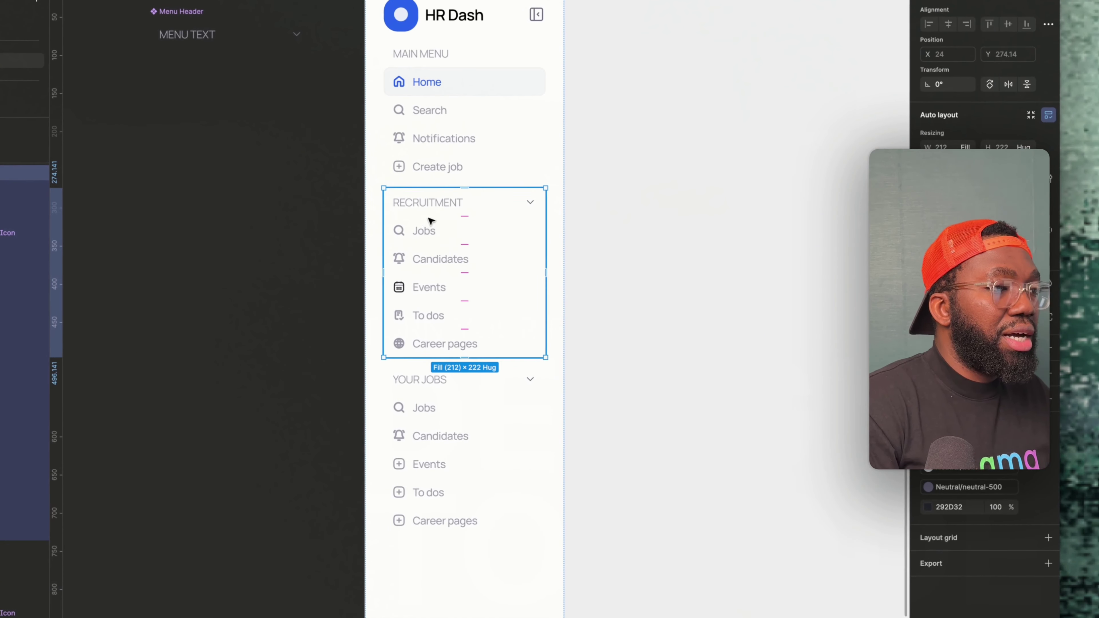
scroll(442, 309, down, 5)
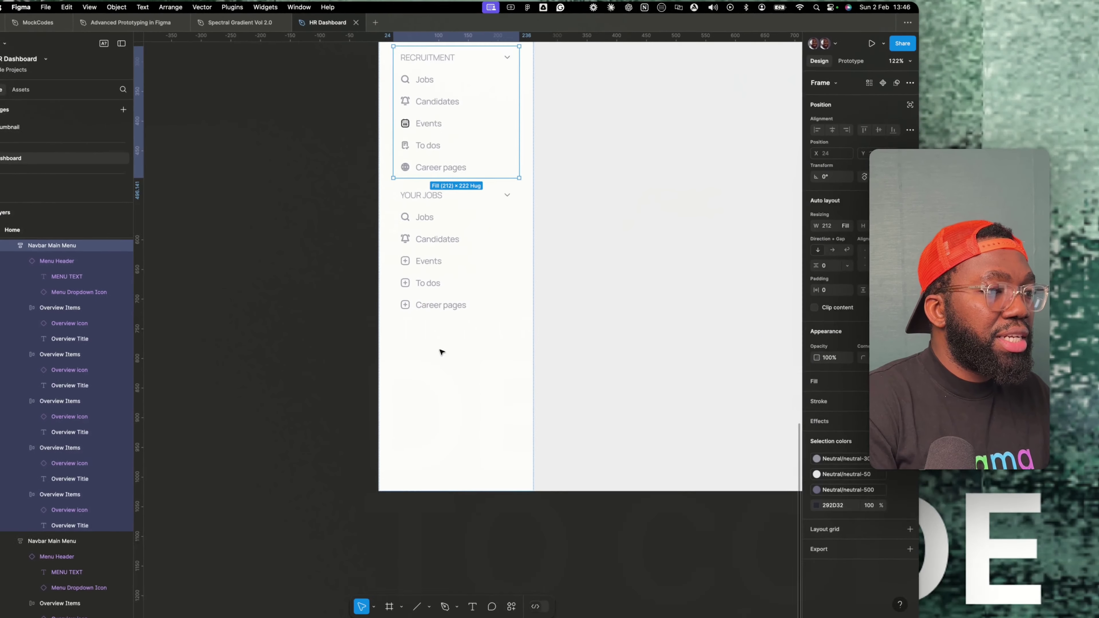
double_click(429, 218)
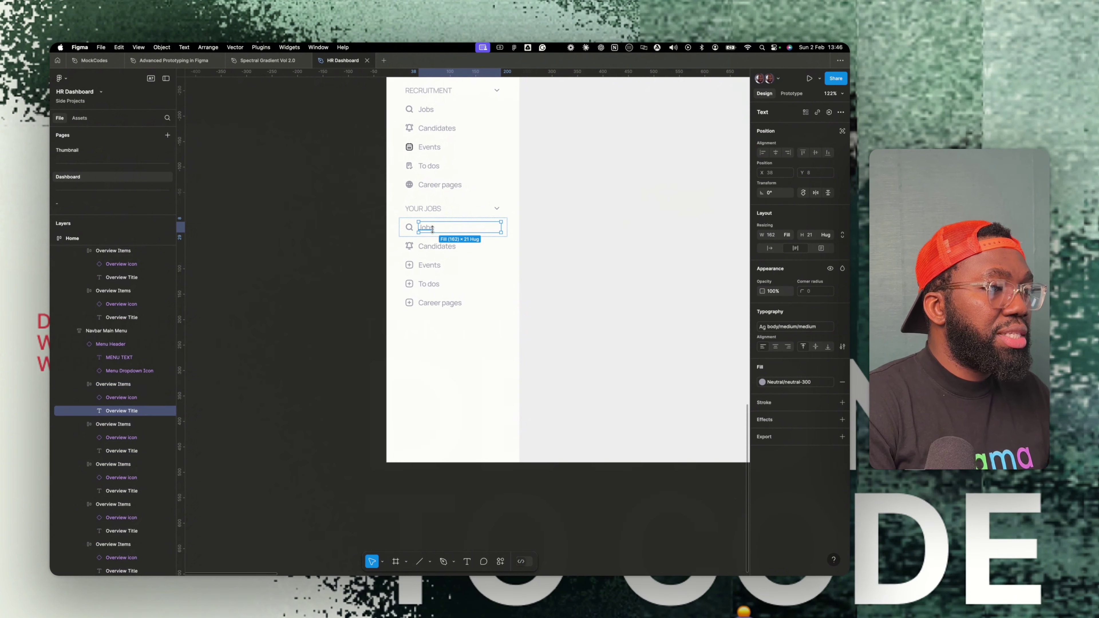
double_click(430, 227)
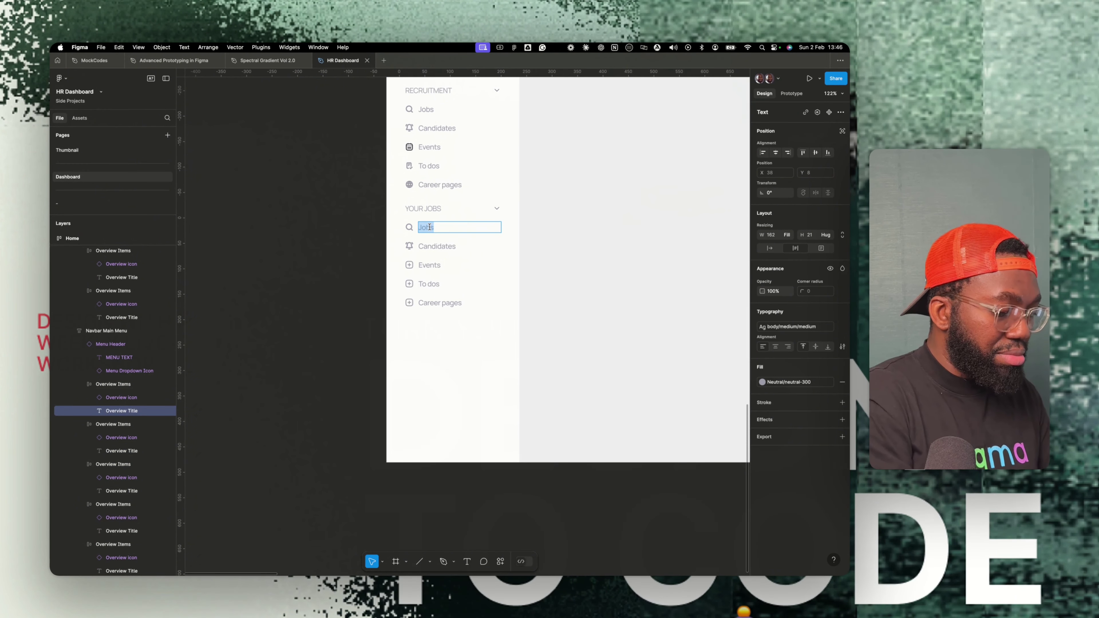
text(UX Designer)
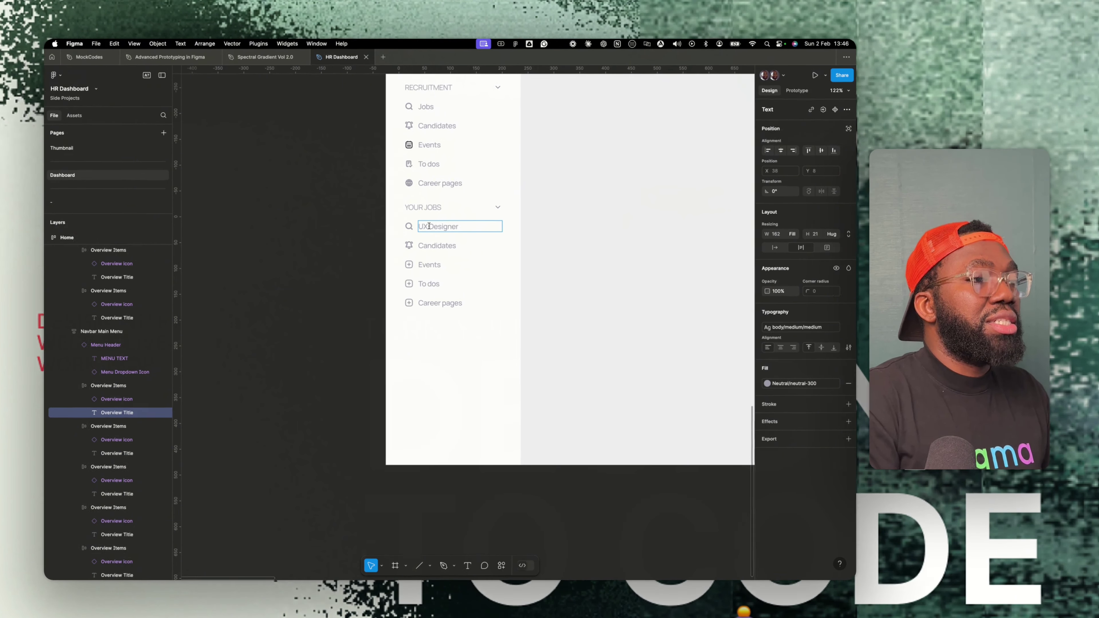
key(Escape)
Relabel the Candidates item in the YOUR JOBS group as Frontend Developer.
key(Tab)
key(Return)
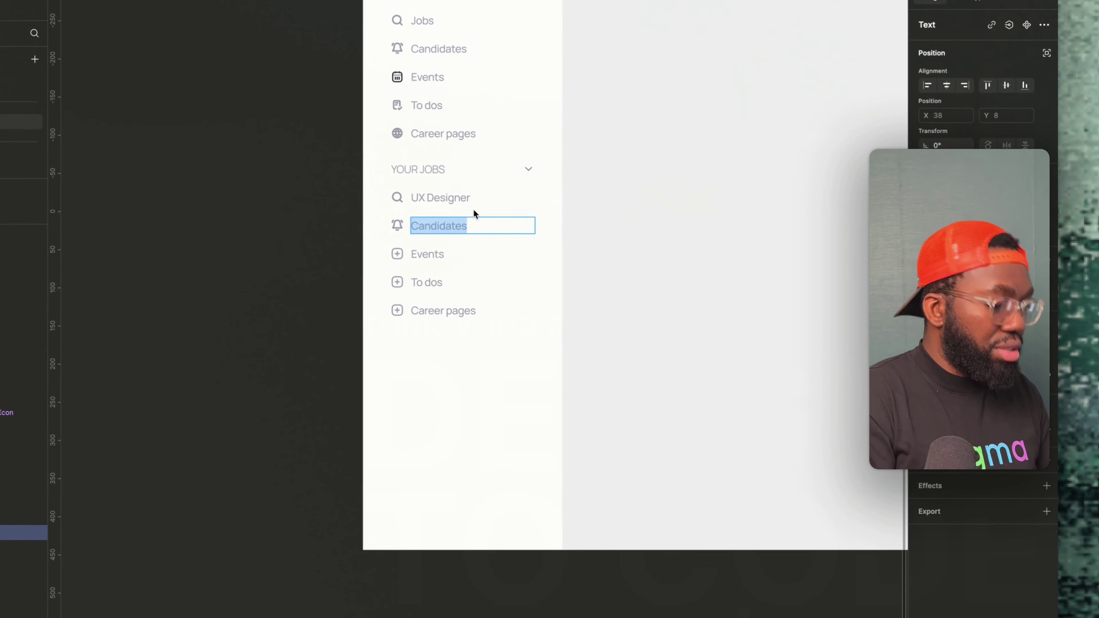
text(Fronte)
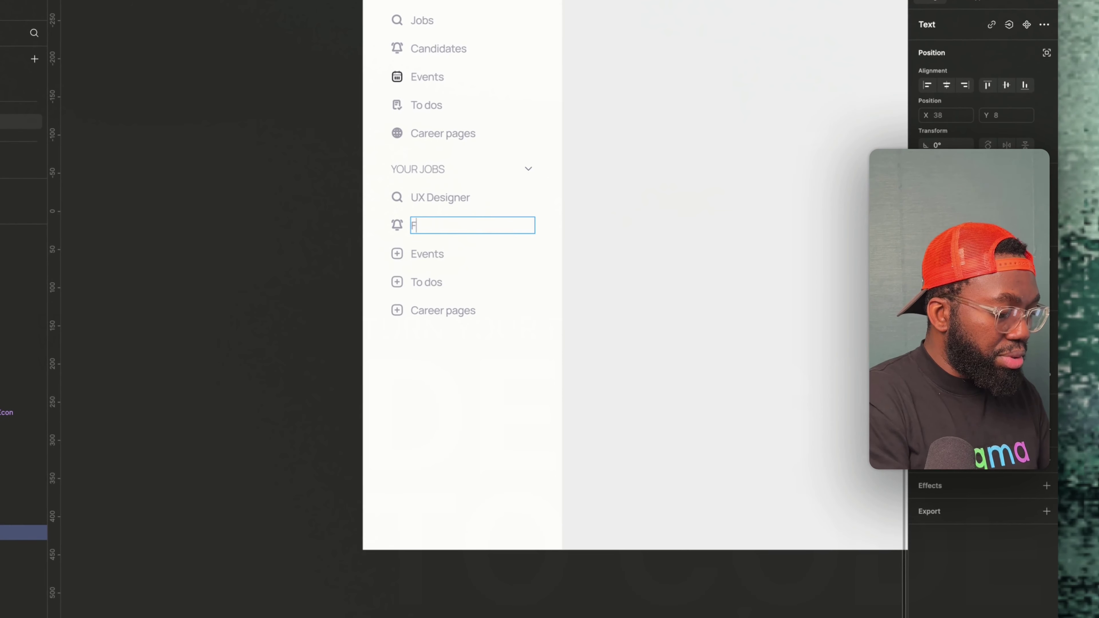
text(nd De)
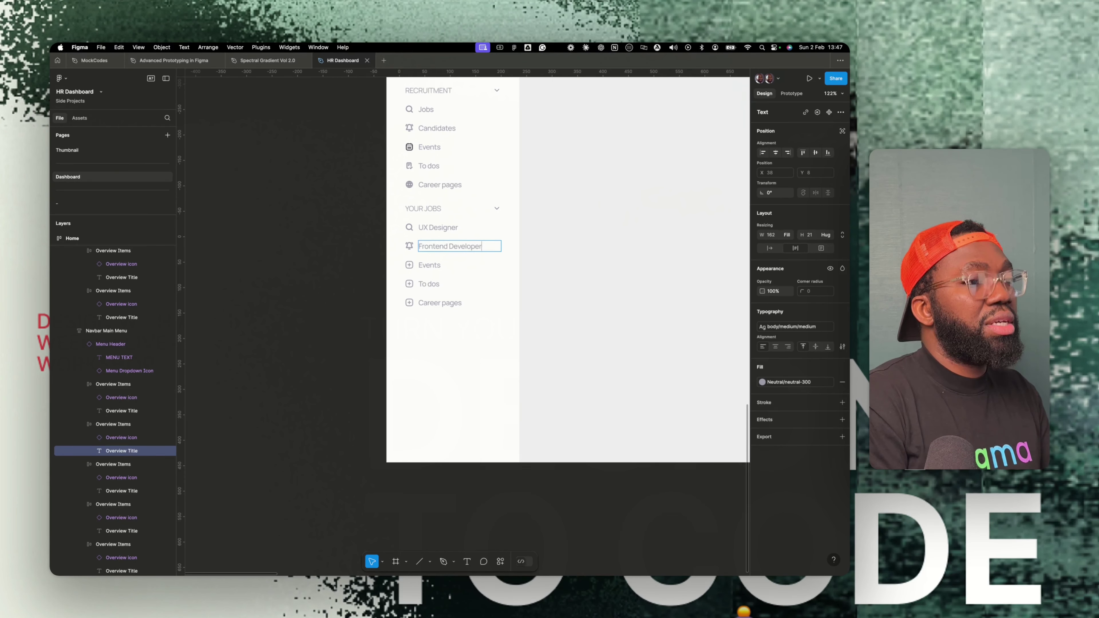
text(veloper)
key(Escape)
click(458, 230)
click(435, 228)
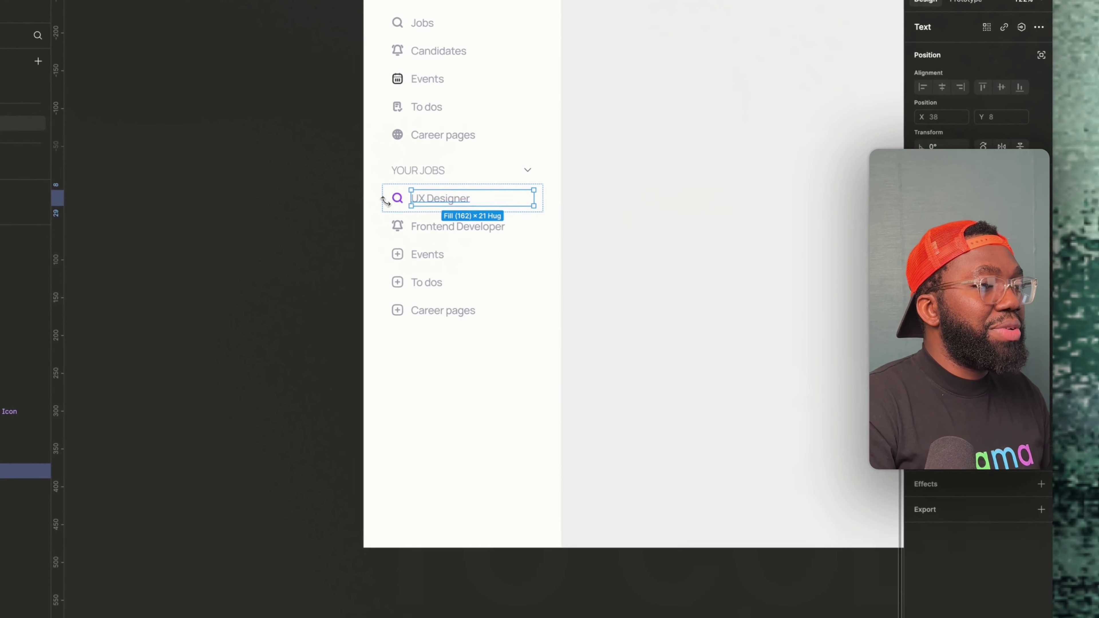
click(407, 229)
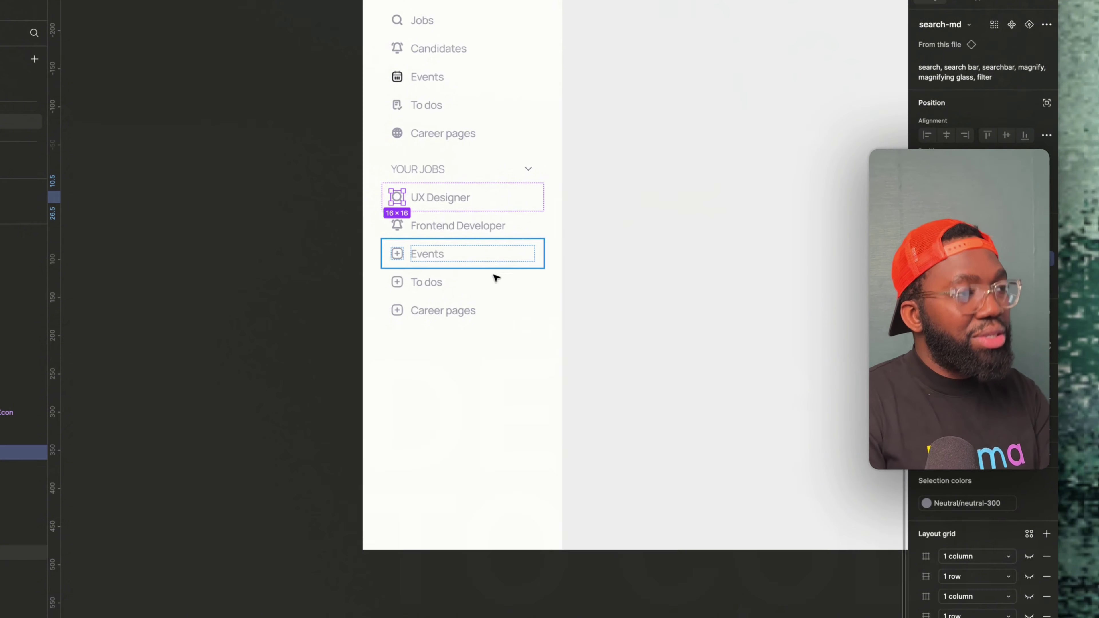
key(Delete)
click(454, 226)
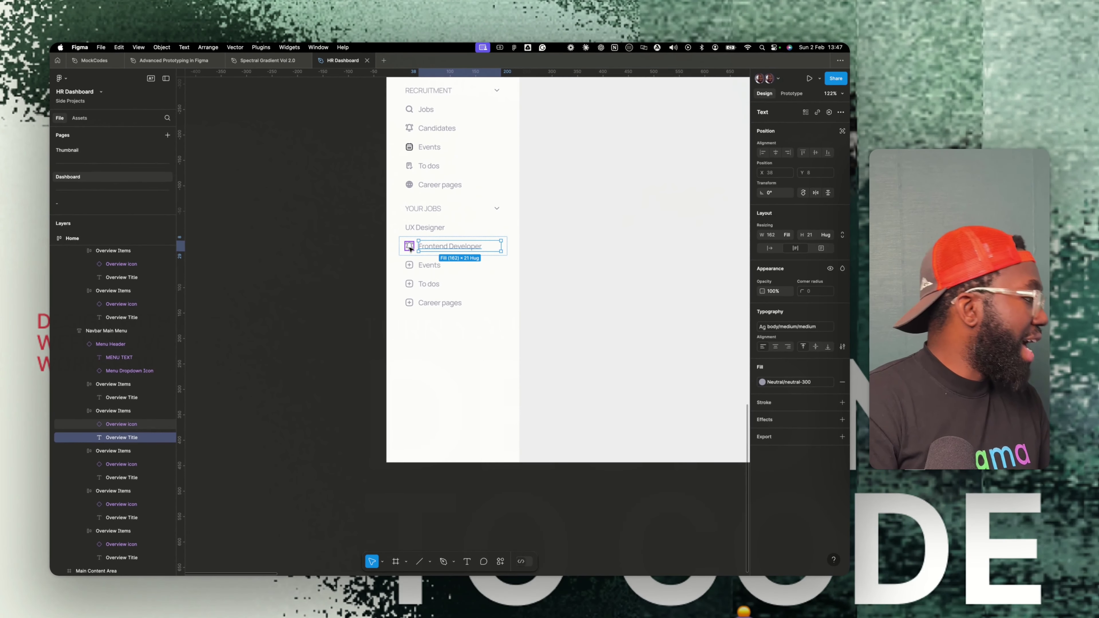
click(409, 246)
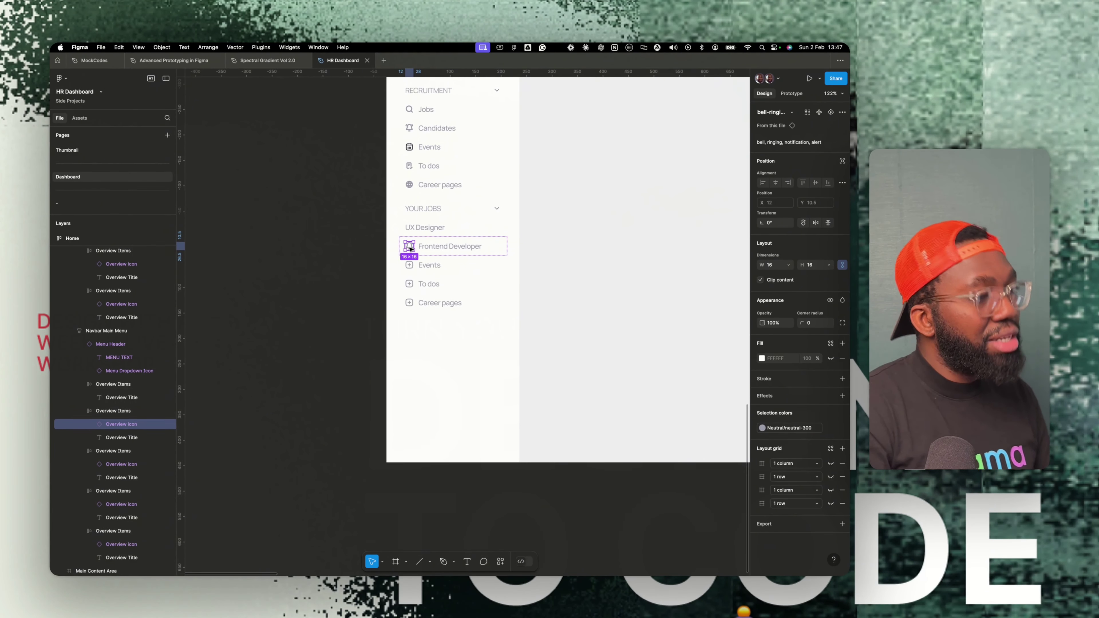
click(467, 246)
key(Escape)
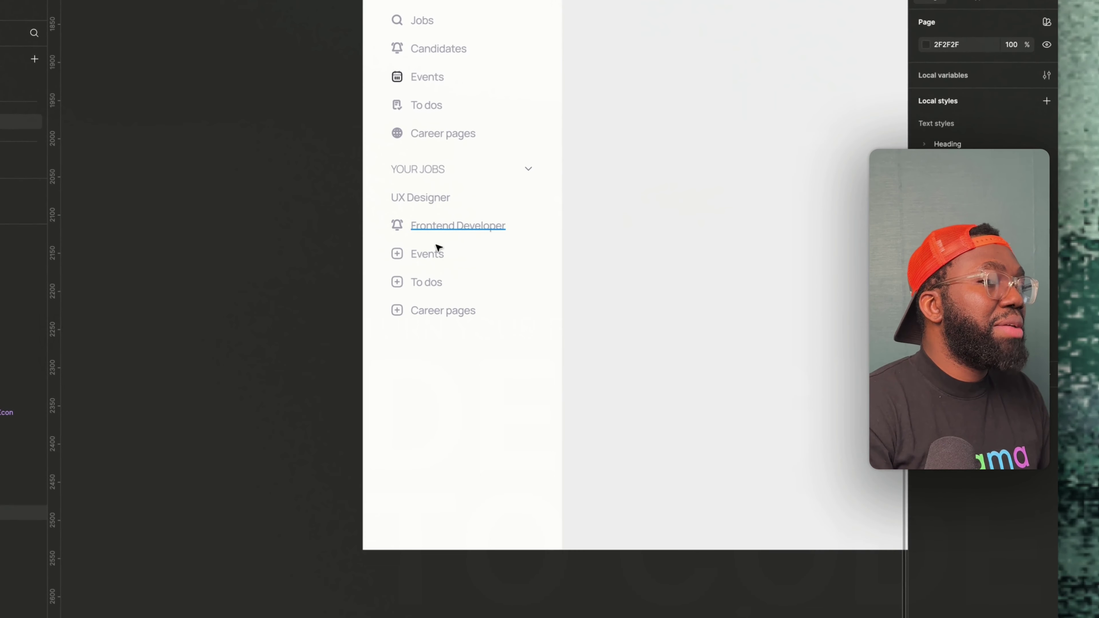
key(ctrl+z)
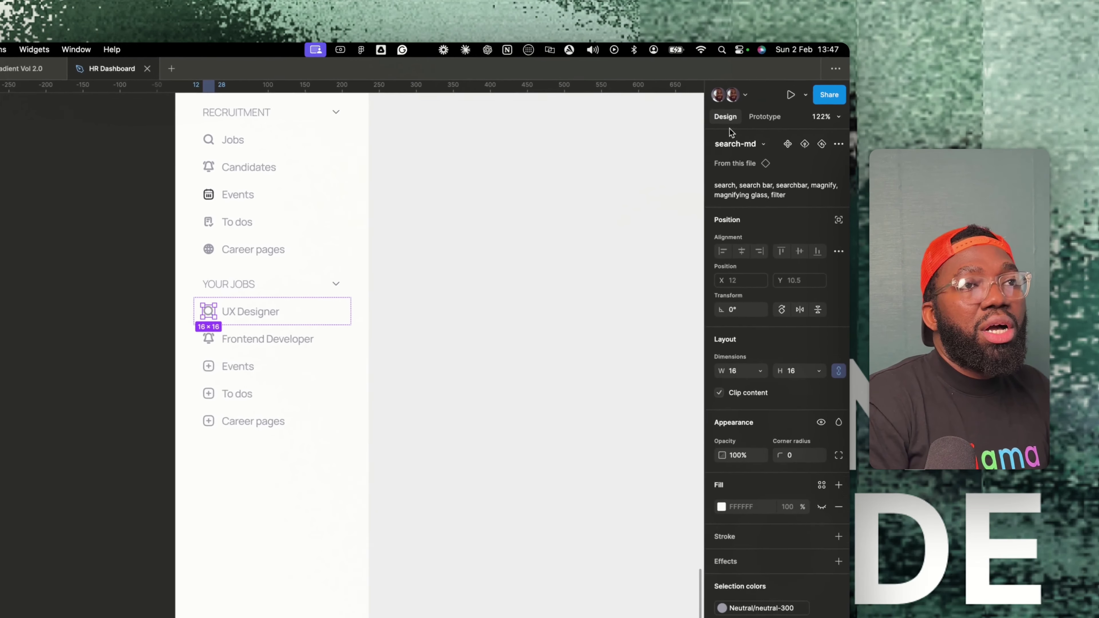
Search the icon components for briefcase and swap the UX Designer item's search icon for briefcase-02.
click(731, 147)
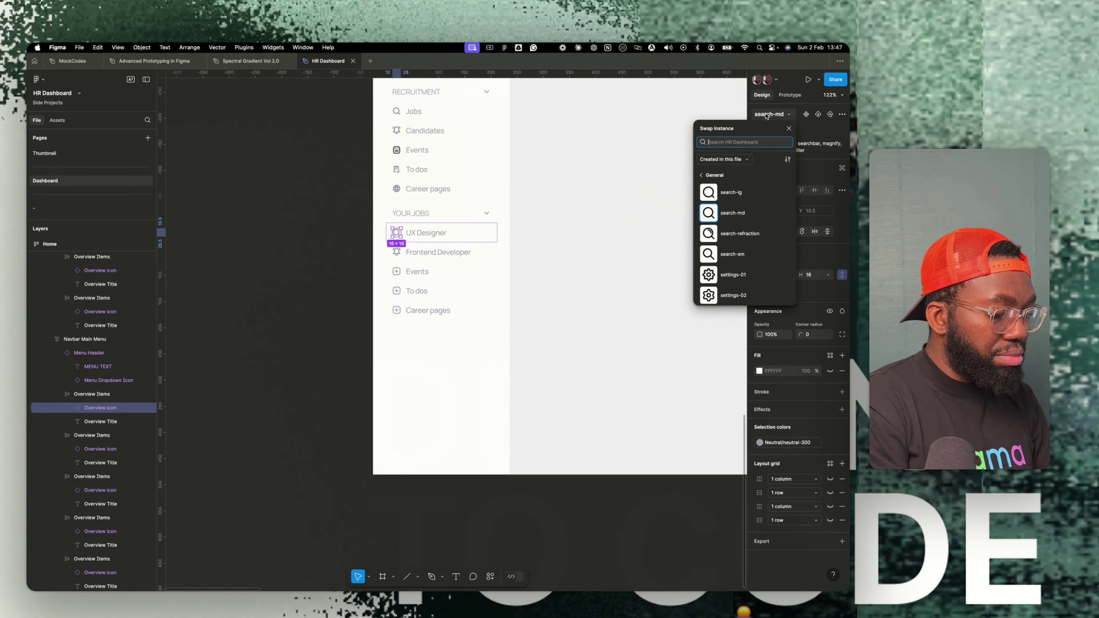
text(ba)
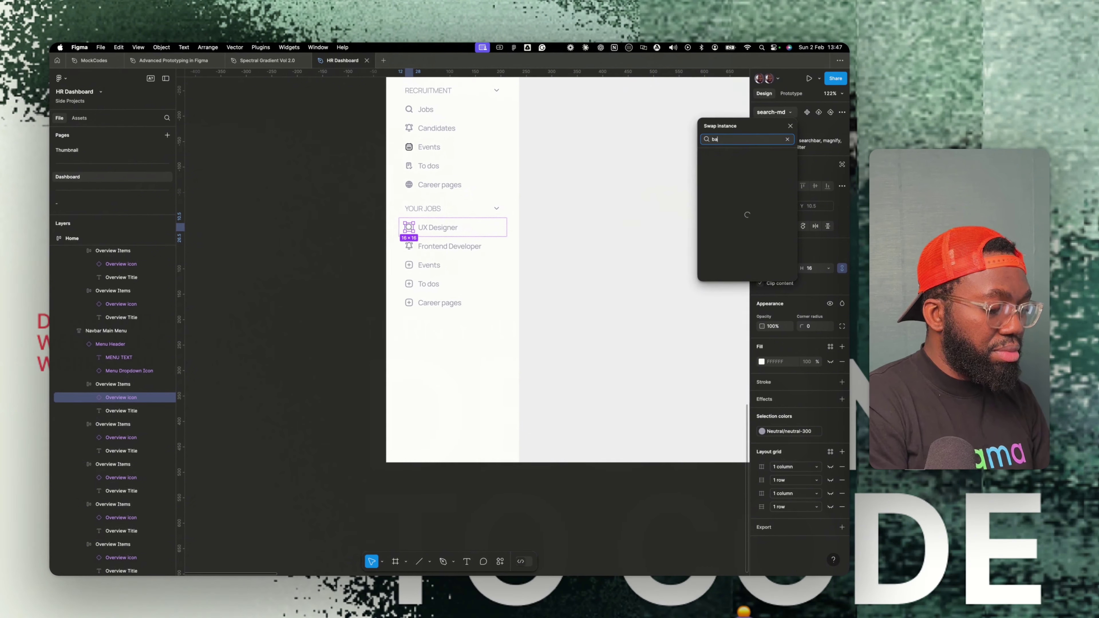
text(g)
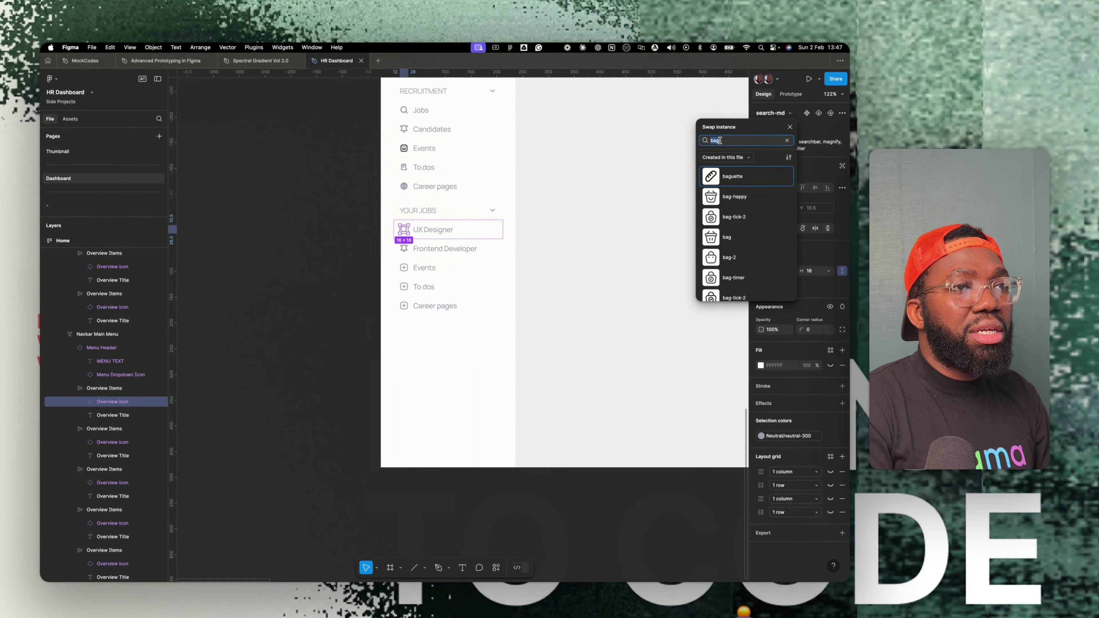
key(BackSpace)
key(BackSpace)
text(rie)
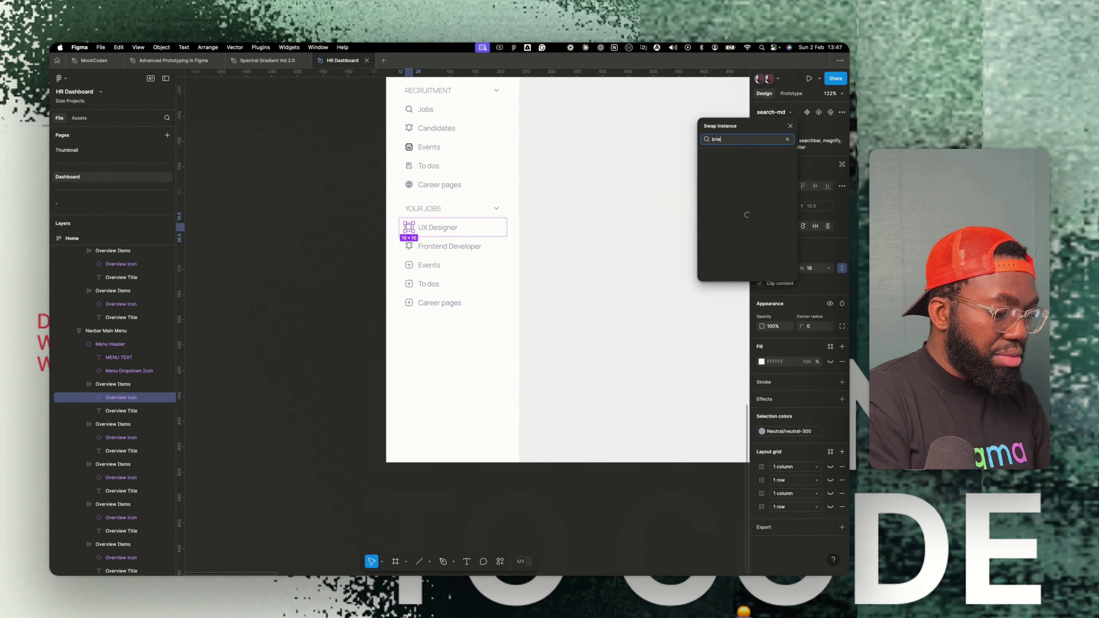
text(fcase)
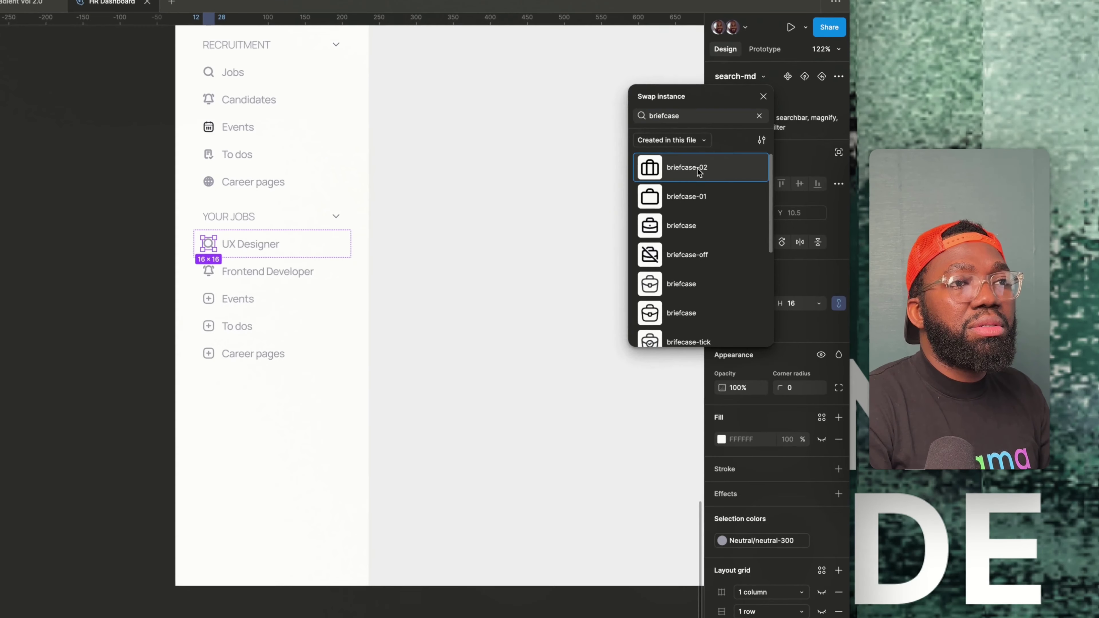
click(710, 174)
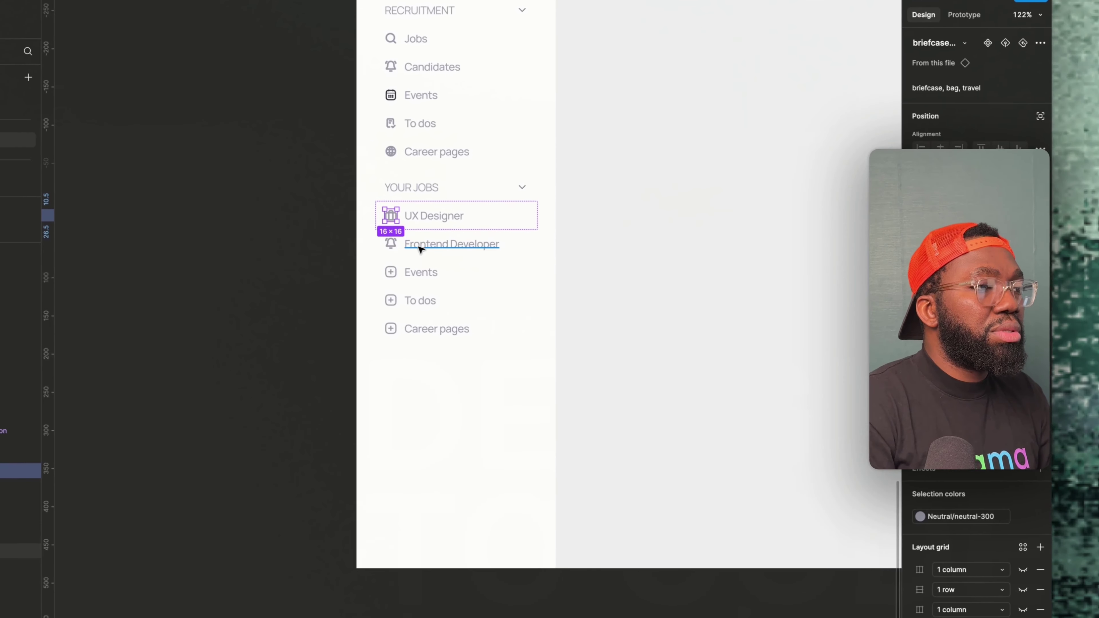
Copy the UX Designer briefcase icon and paste it over the Frontend Developer and Events icons in the YOUR JOBS group.
click(420, 246)
click(418, 245)
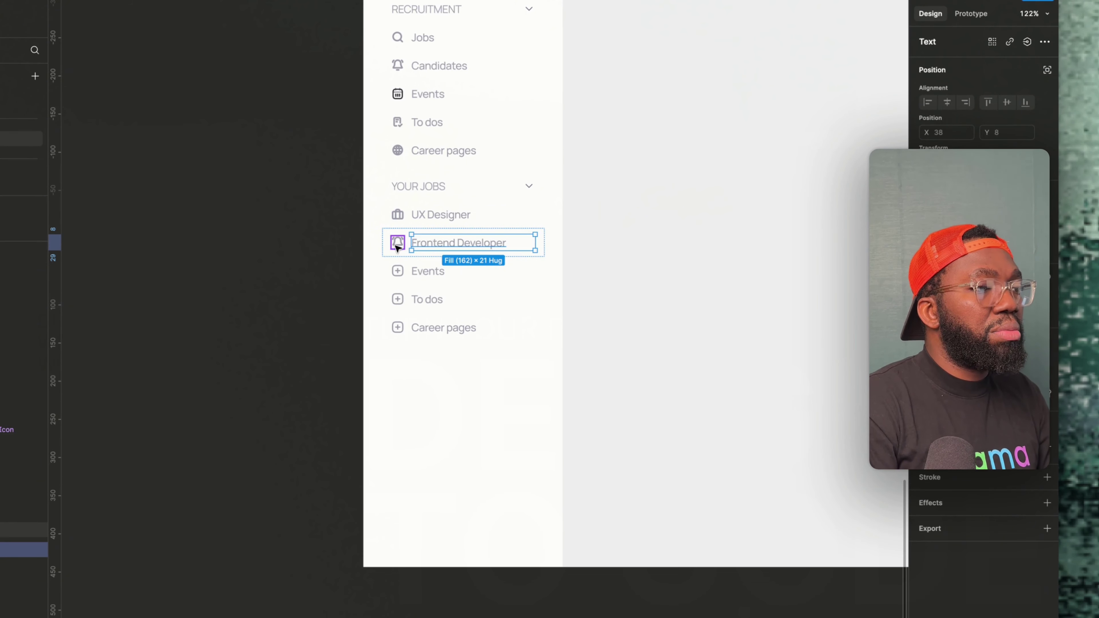
click(398, 248)
right_click(398, 248)
click(414, 285)
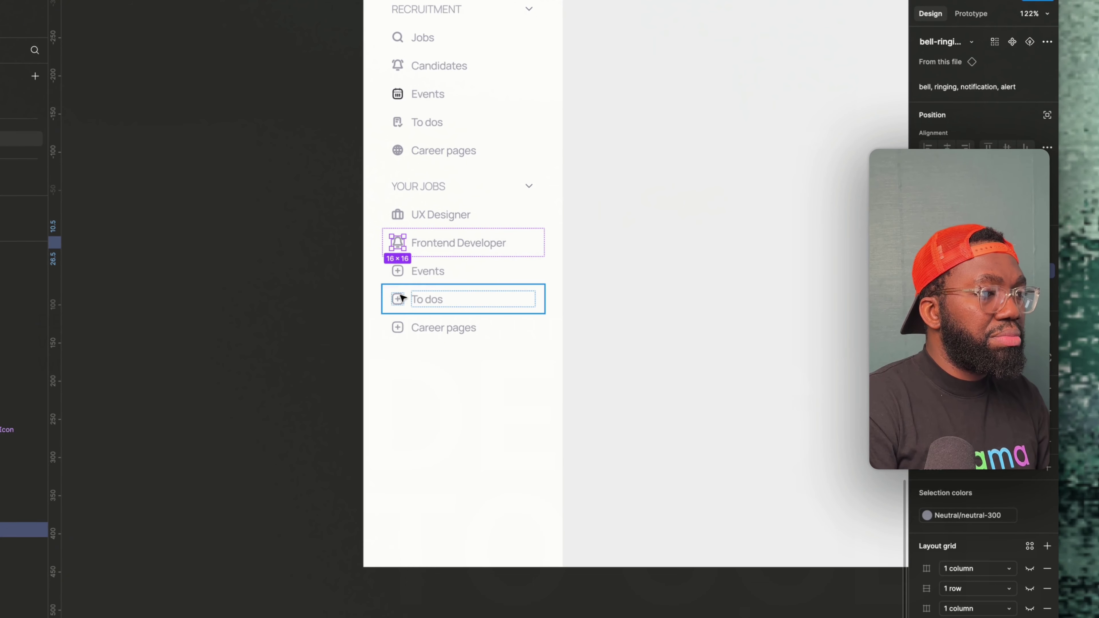
click(412, 281)
right_click(401, 278)
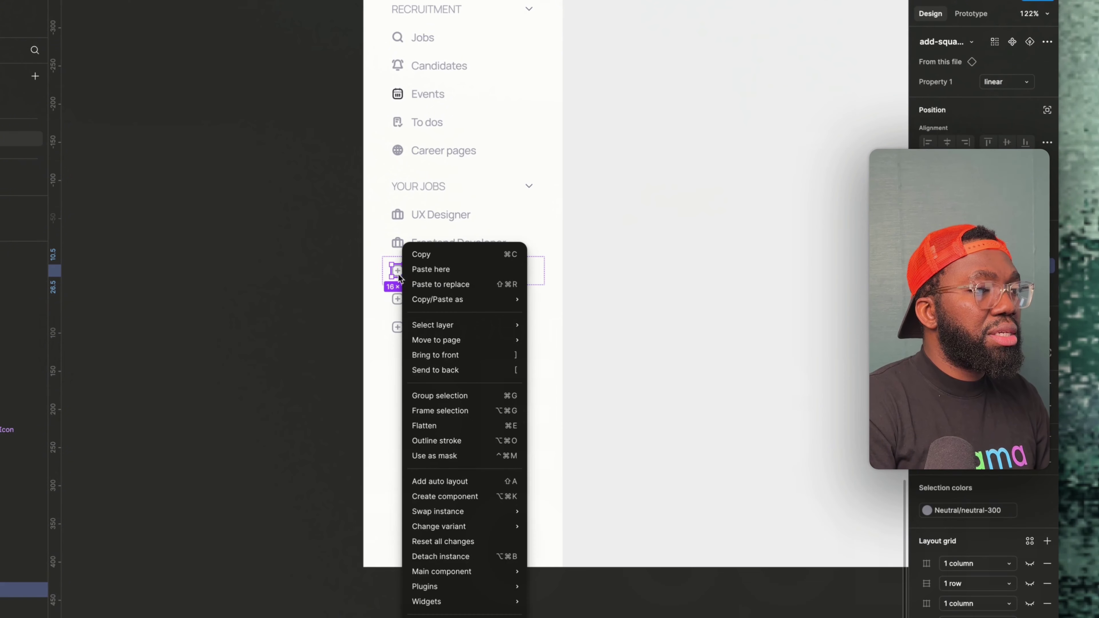
click(423, 283)
Replace the To dos and Career pages icons in the YOUR JOBS group with the copied briefcase icon.
click(398, 299)
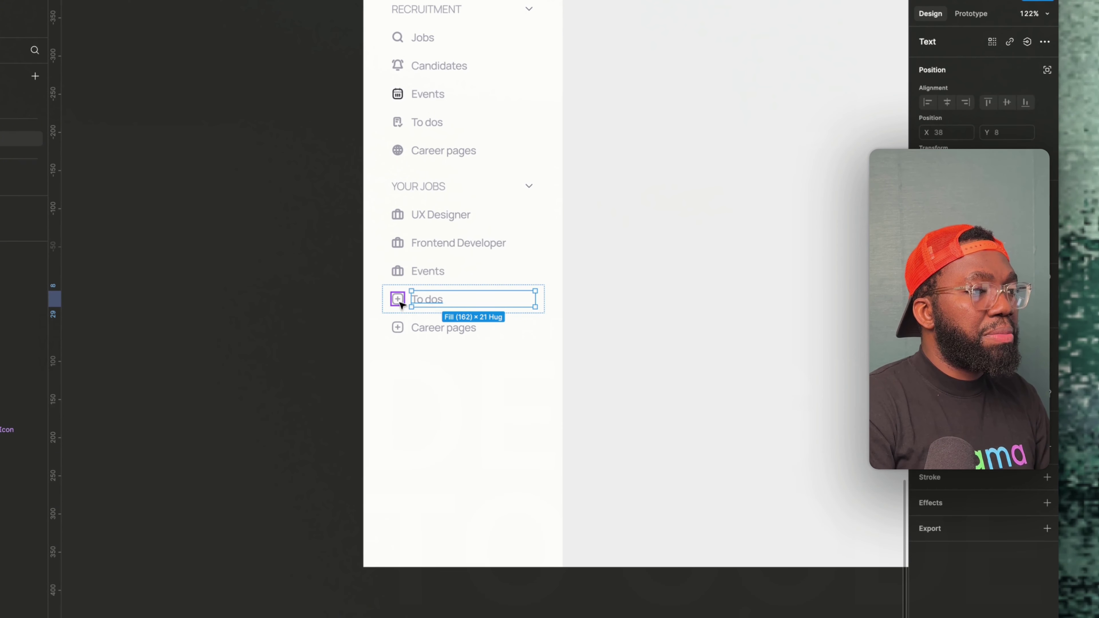
right_click(399, 299)
click(433, 283)
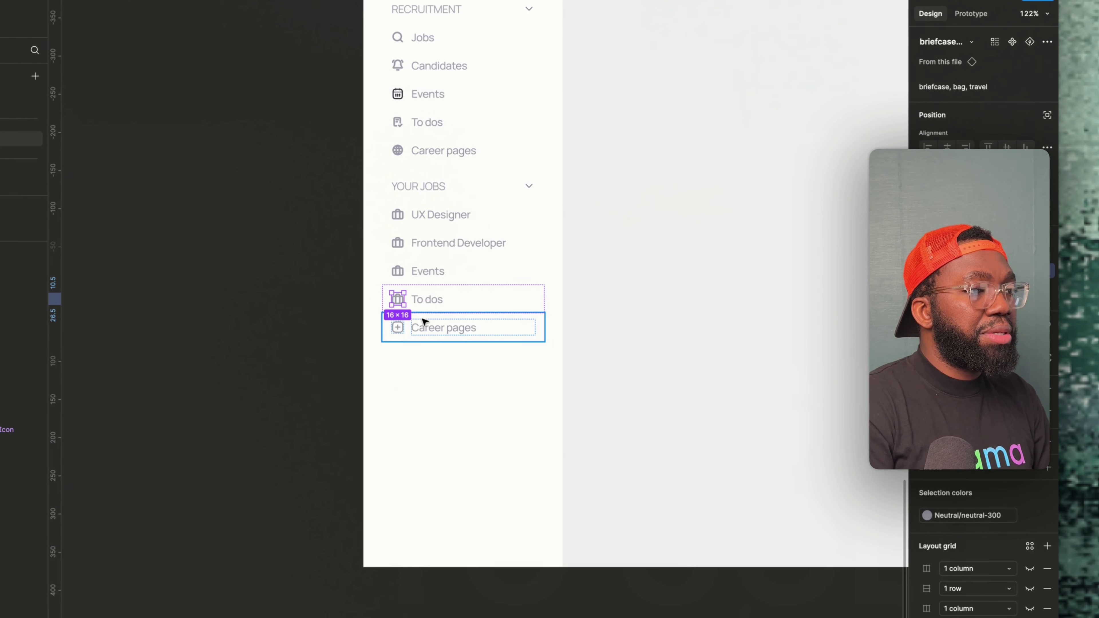
click(398, 327)
right_click(398, 327)
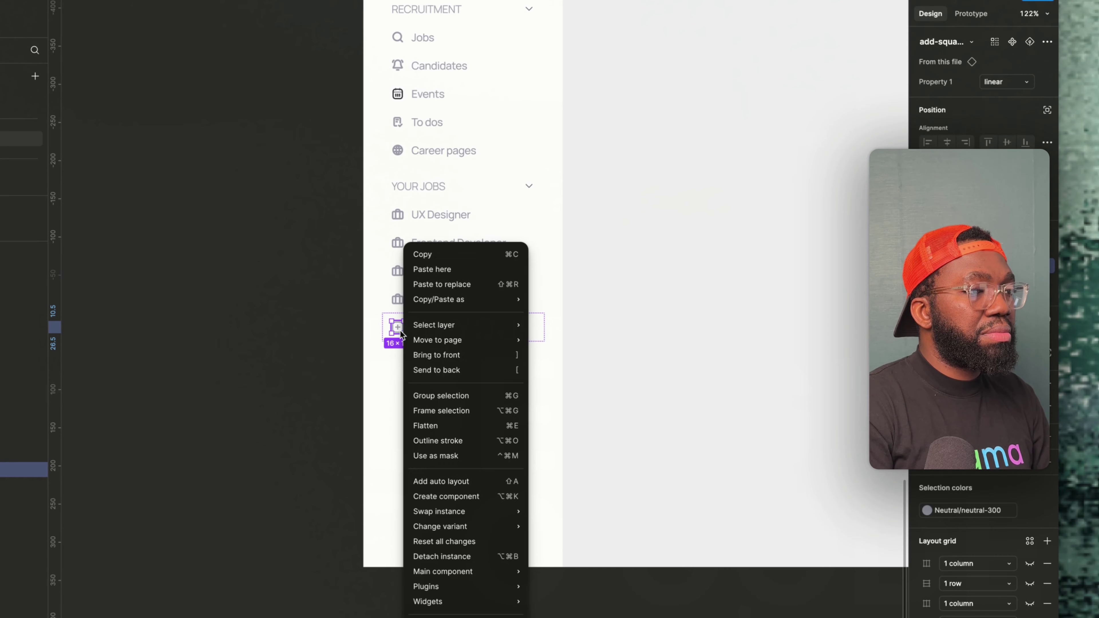
click(445, 284)
Relabel the last three YOUR JOBS items as Project Manager, Software Engineers and UX Researchers.
double_click(427, 271)
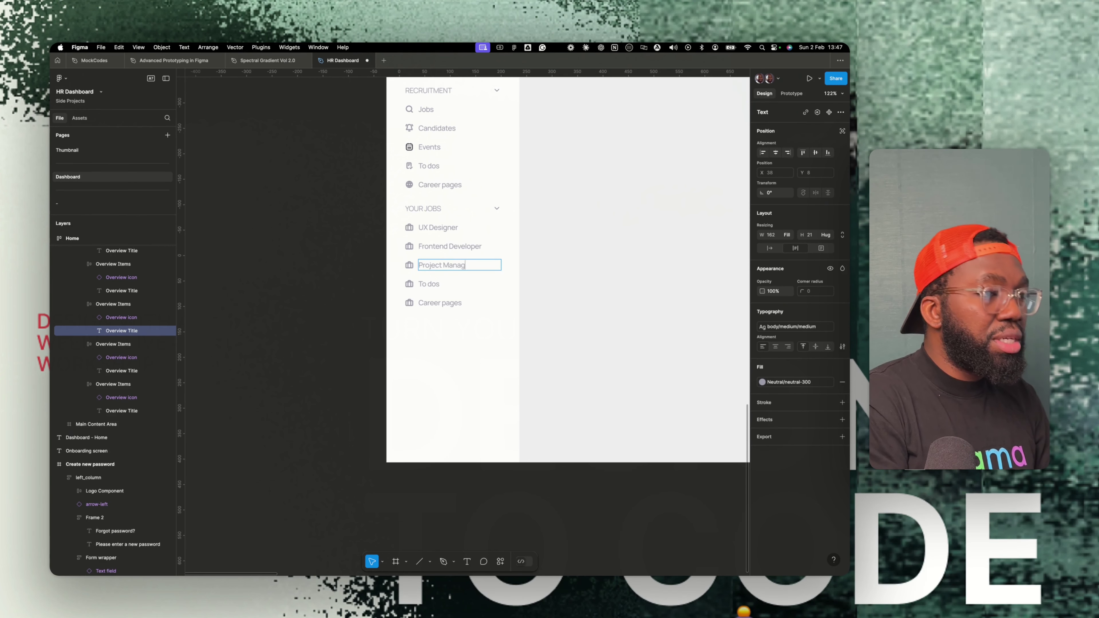
double_click(430, 284)
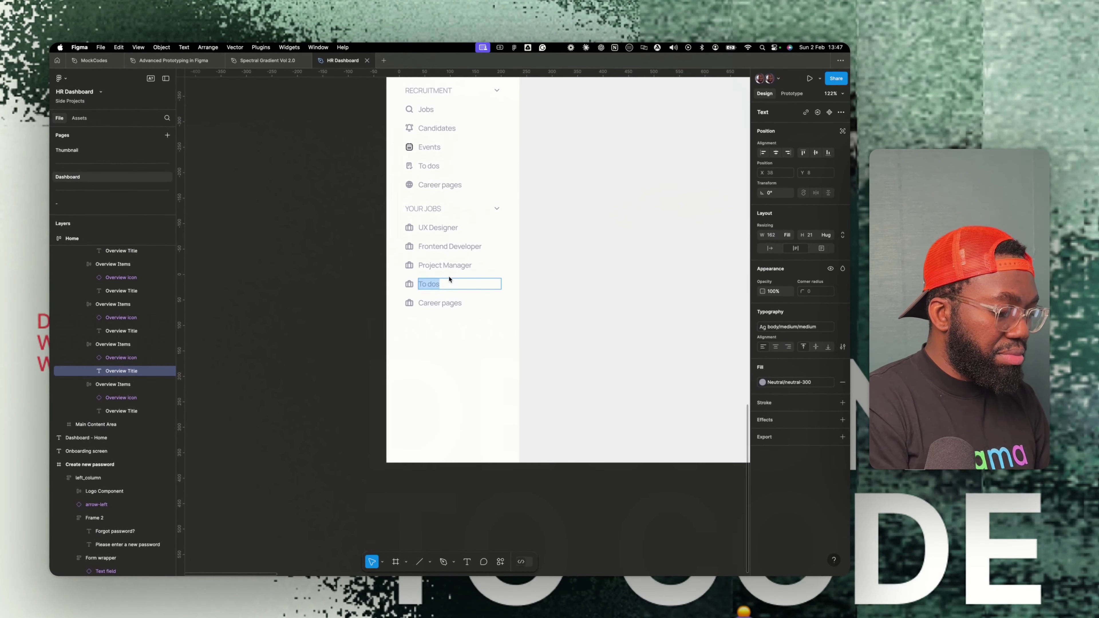
text(Software)
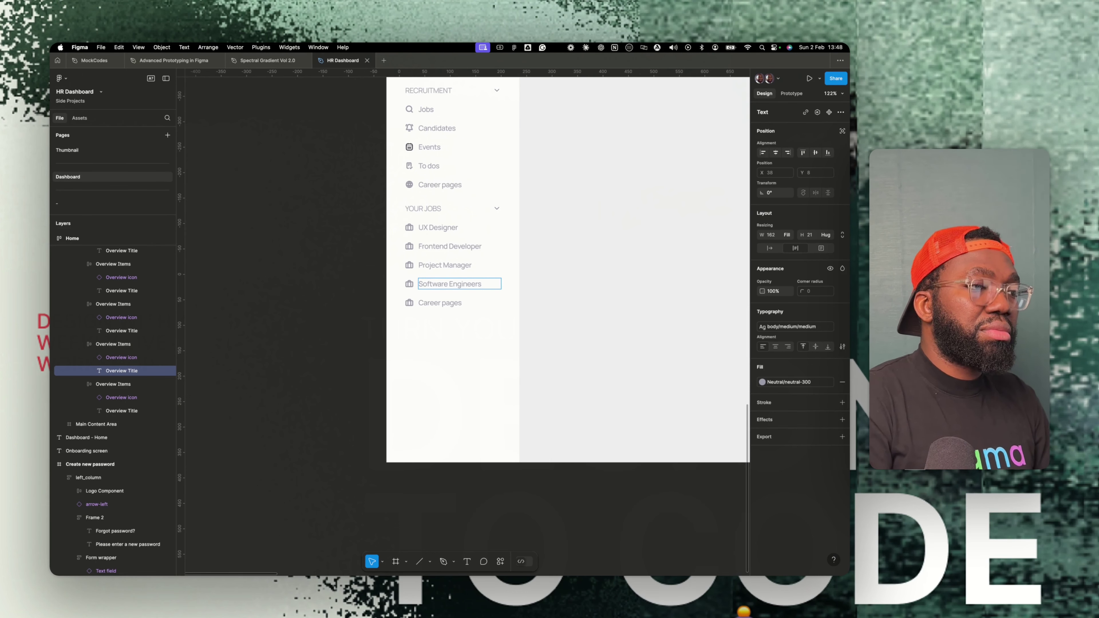
double_click(443, 305)
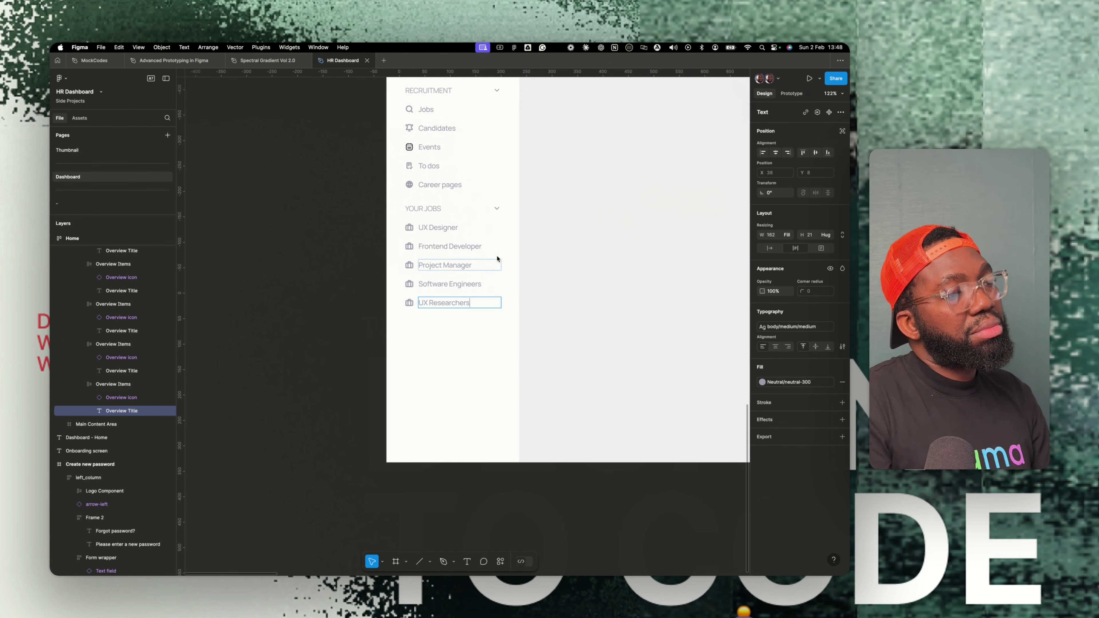
click(448, 319)
click(416, 316)
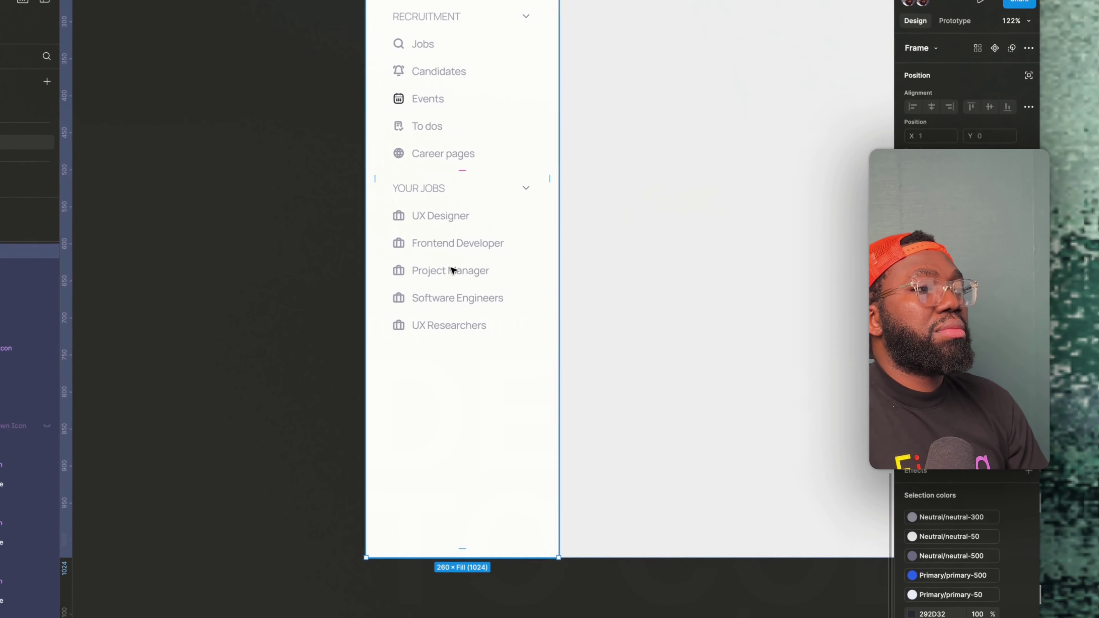
Set the vertical auto layout gap between the Nav Panel's sections to 24.
double_click(441, 215)
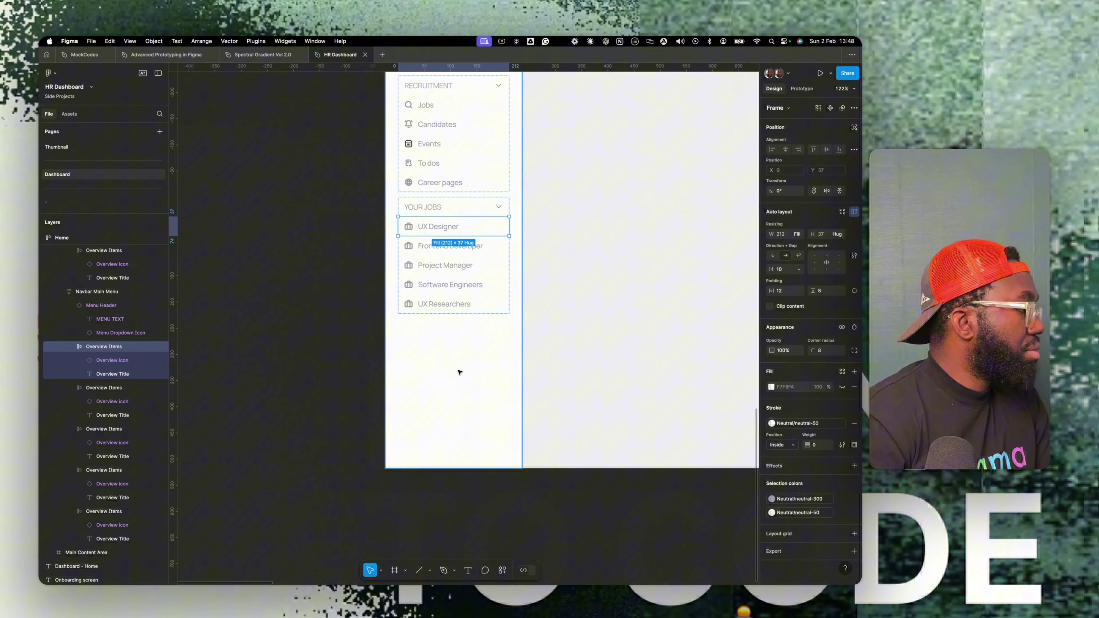
click(433, 359)
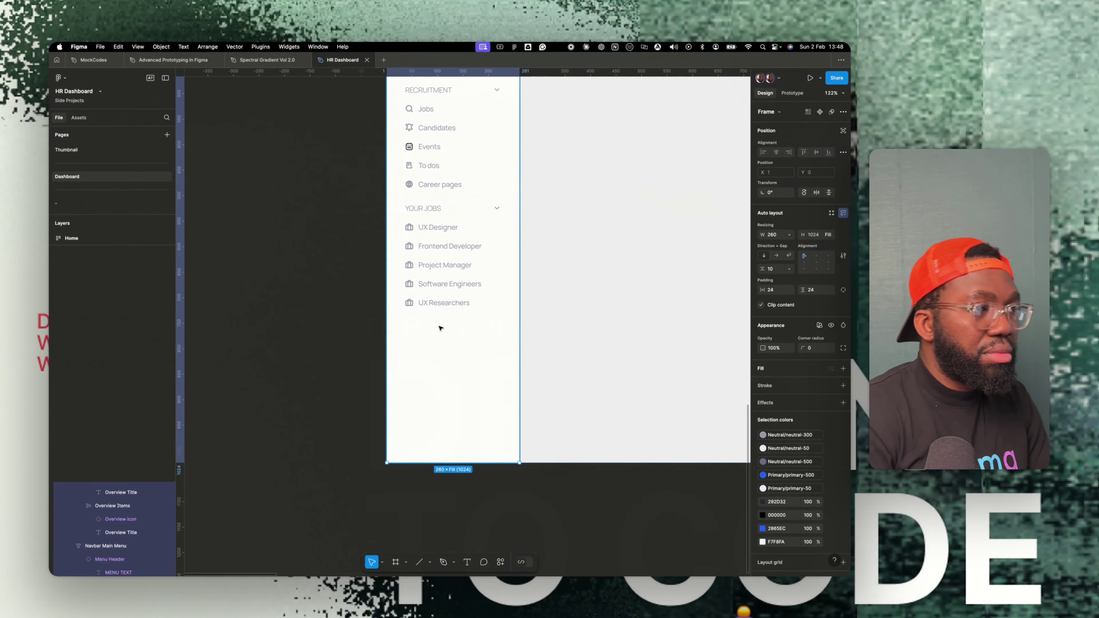
key(super+minus)
ctrl+scroll(433, 318, down, 2)
scroll(427, 314, right, 3)
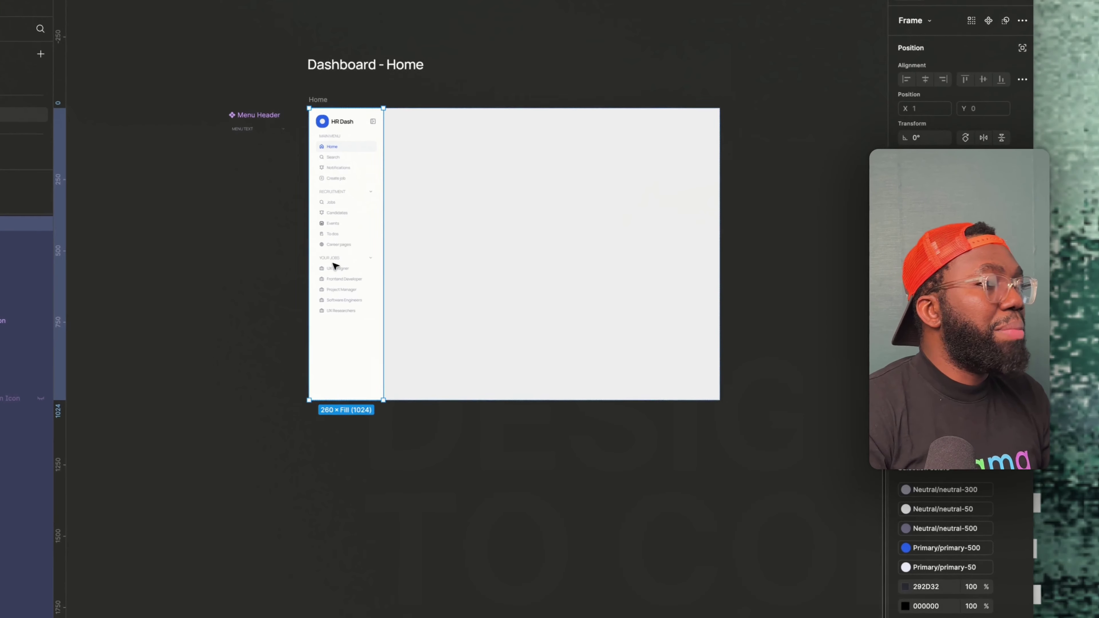
ctrl+scroll(335, 266, up, 3)
click(260, 126)
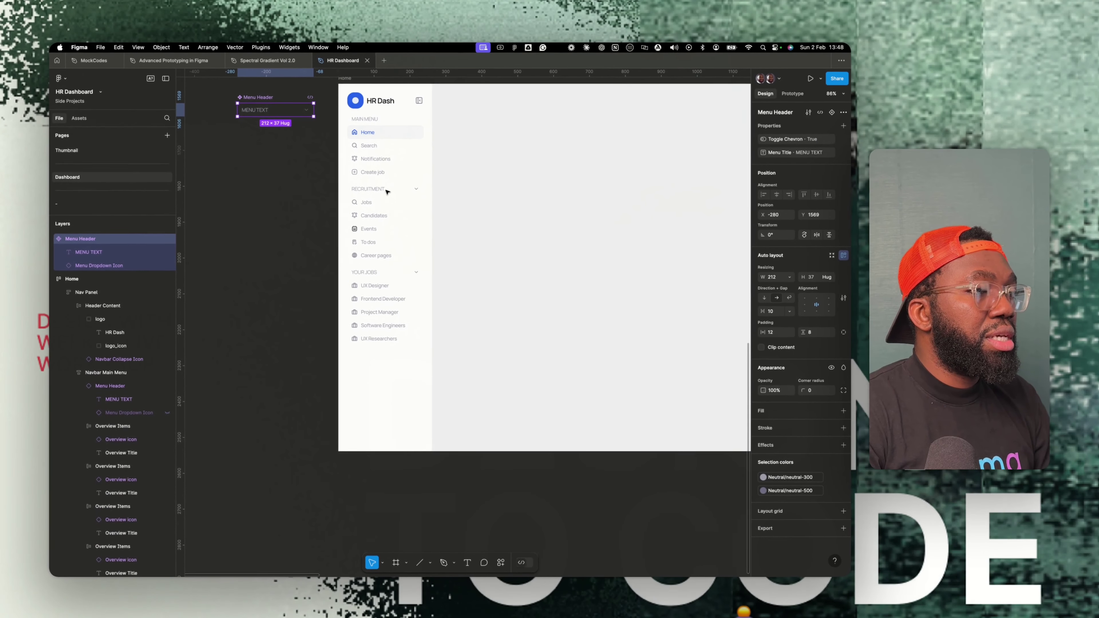
click(392, 201)
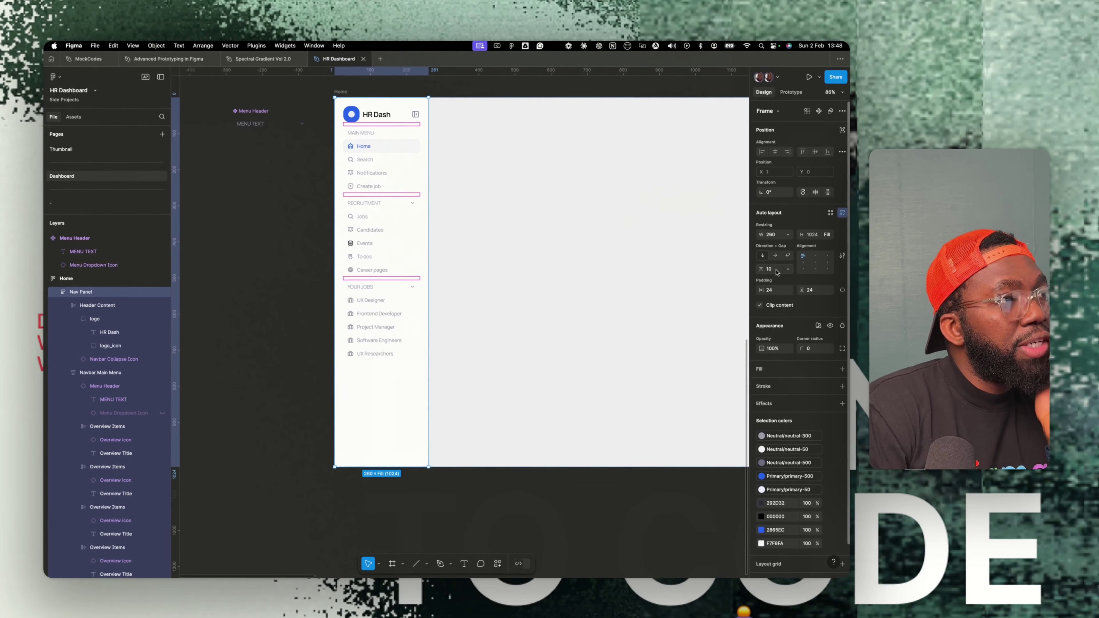
click(776, 271)
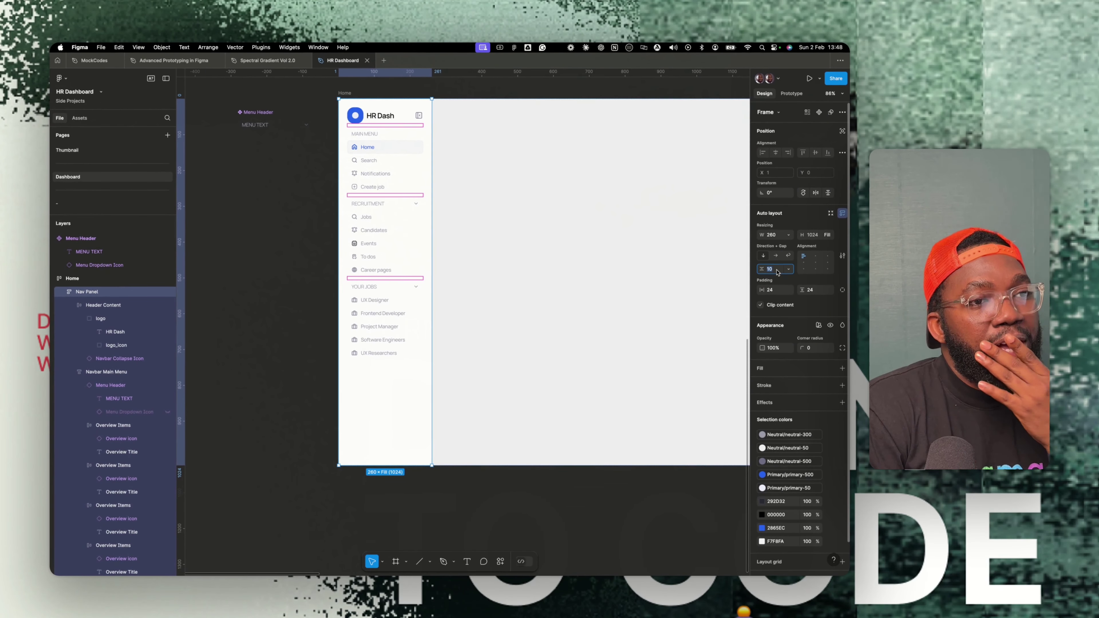
text(24)
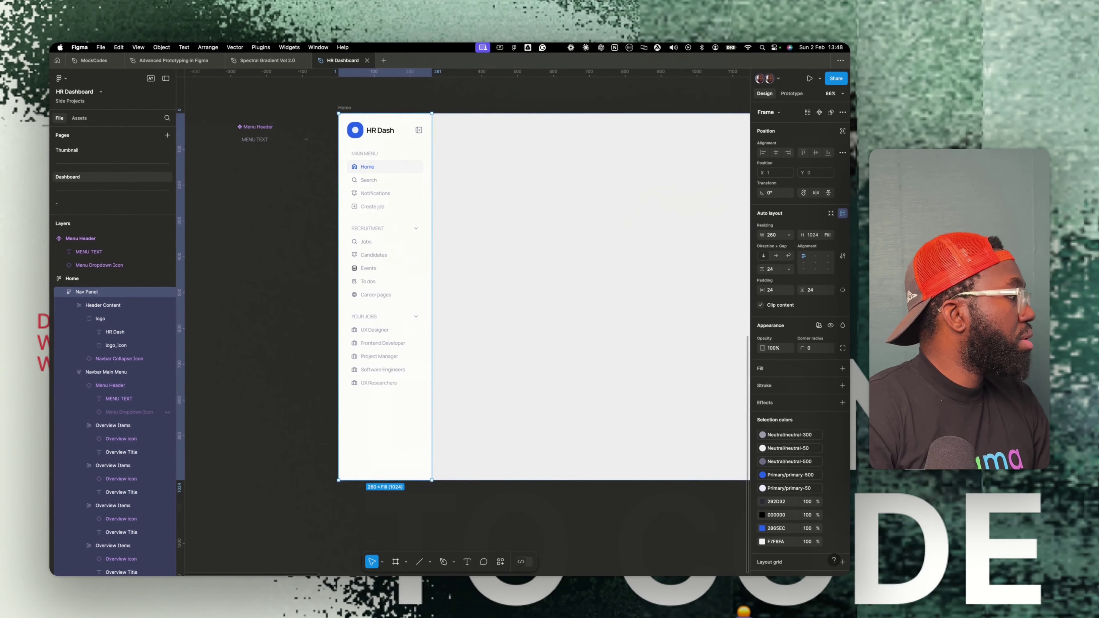
Add auto layout to the Main Content Area frame of the Home screen.
click(514, 229)
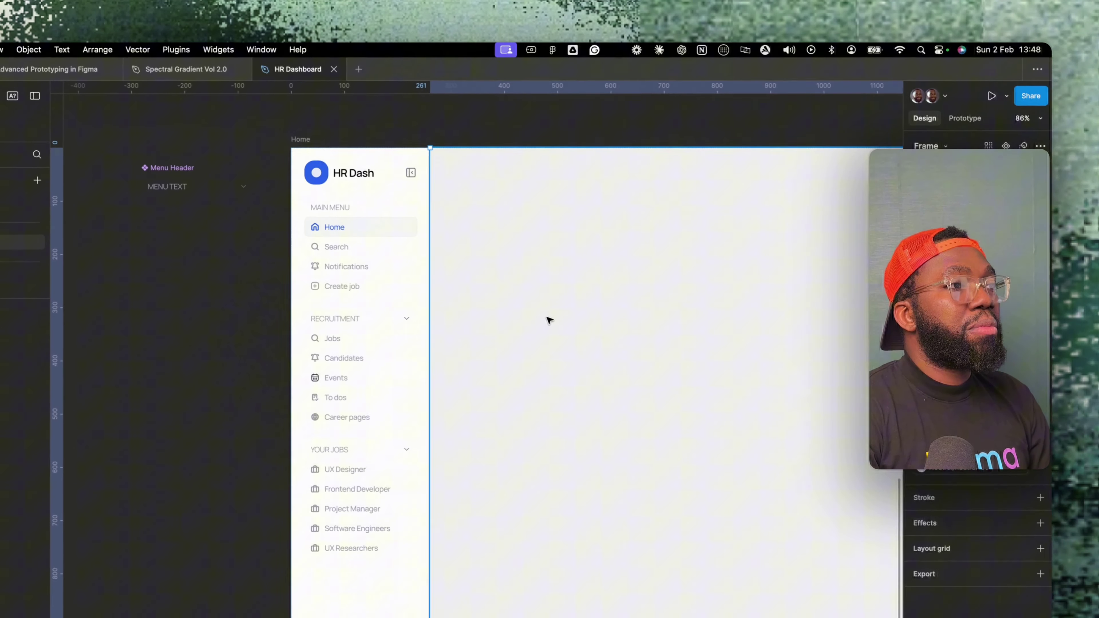
key(shift+2)
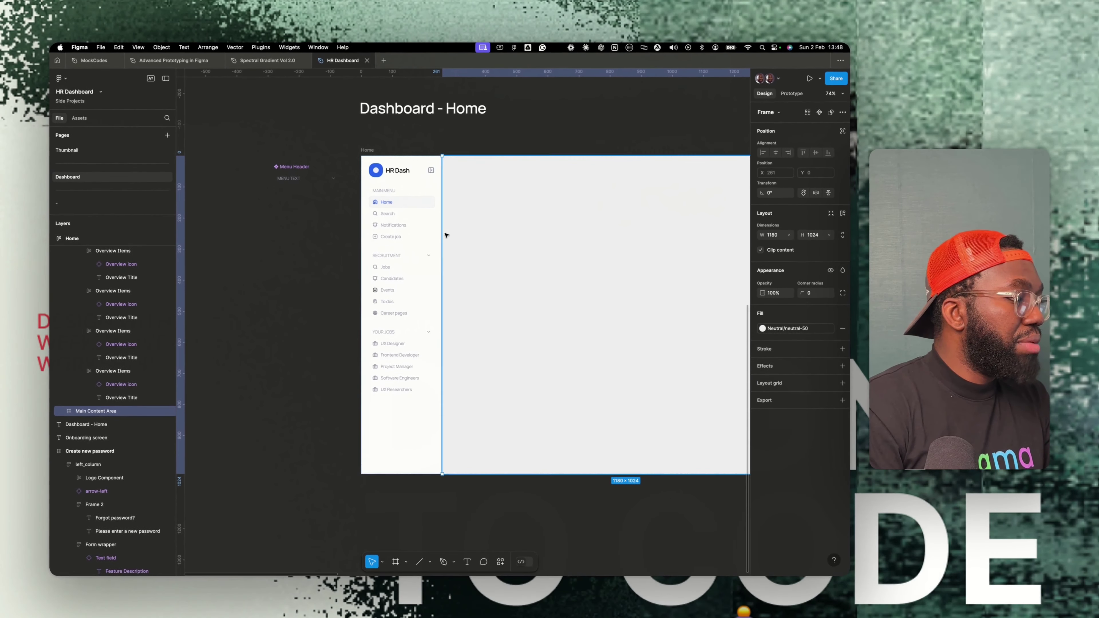
scroll(551, 223, right, 5)
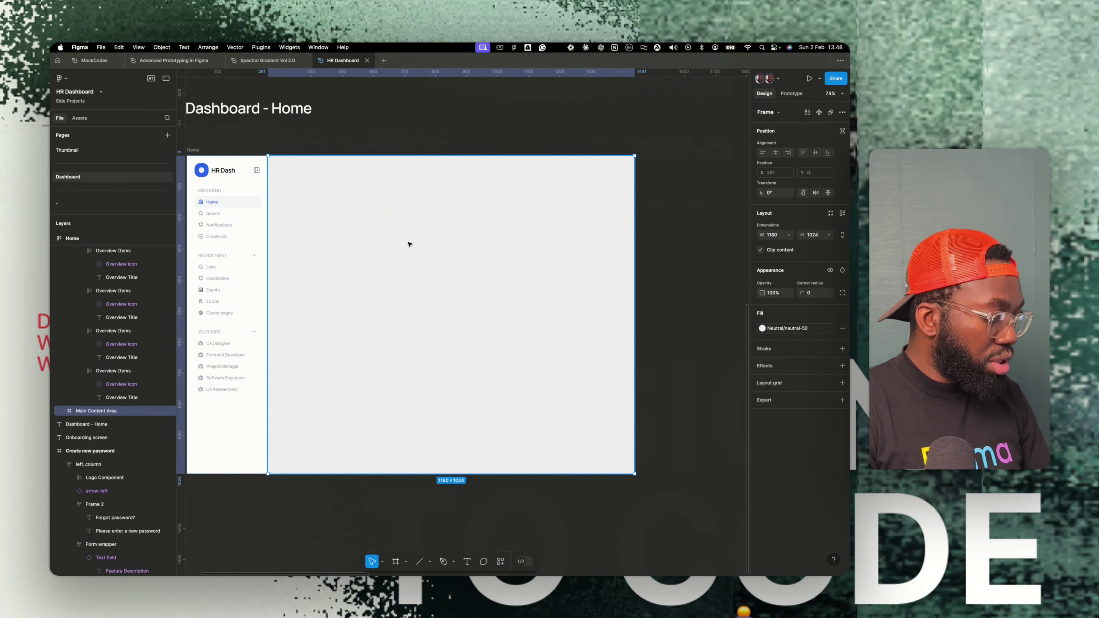
key(shift+a)
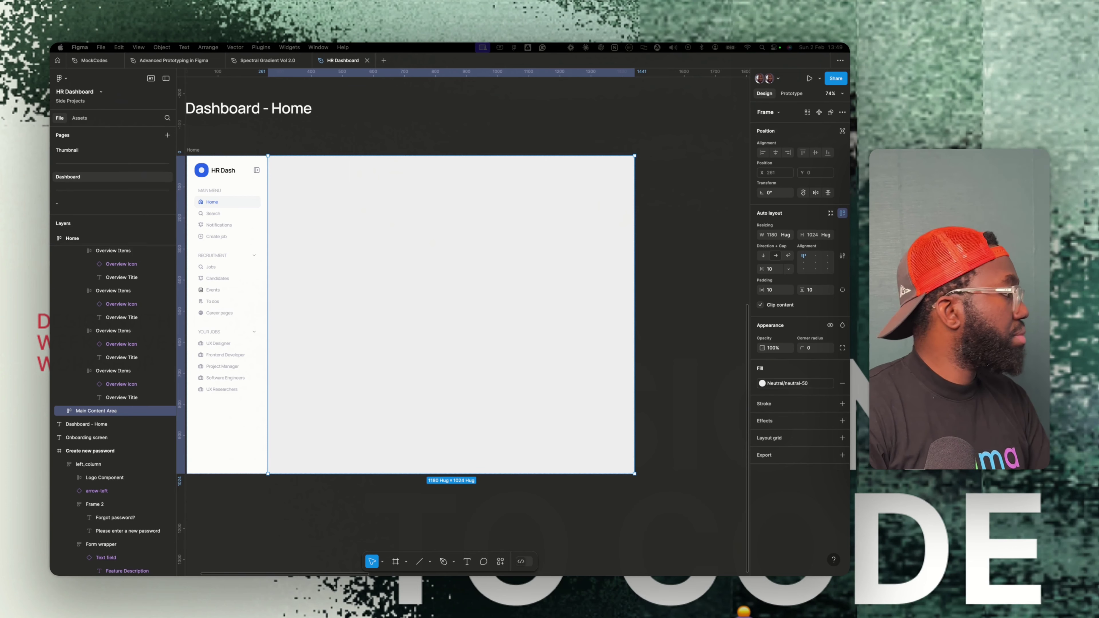
key(ctrl+Up)
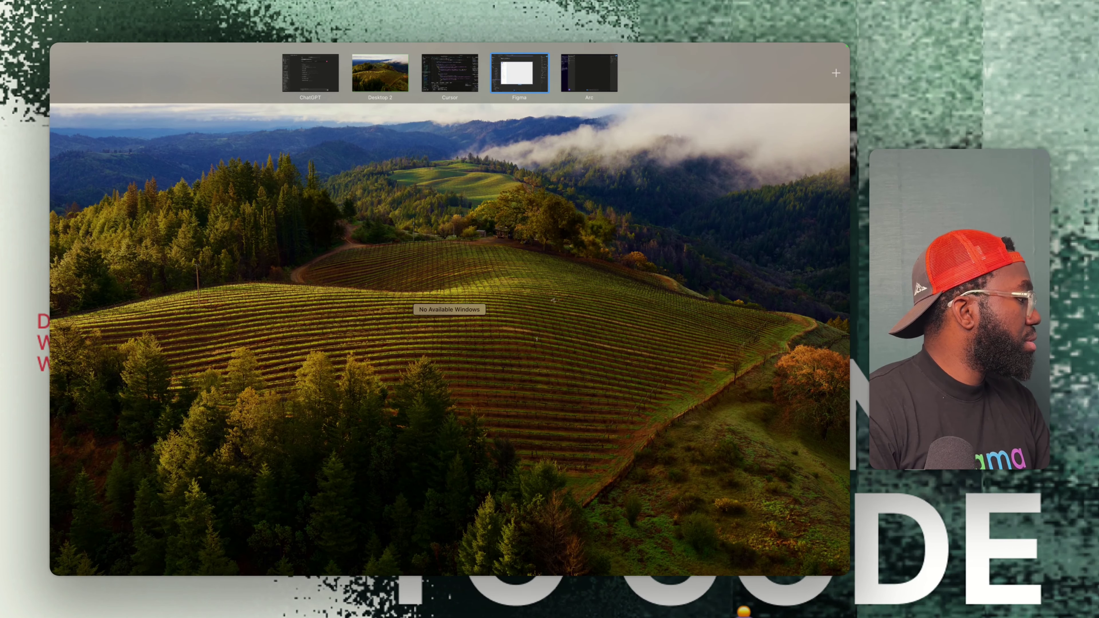
key(ctrl+Up)
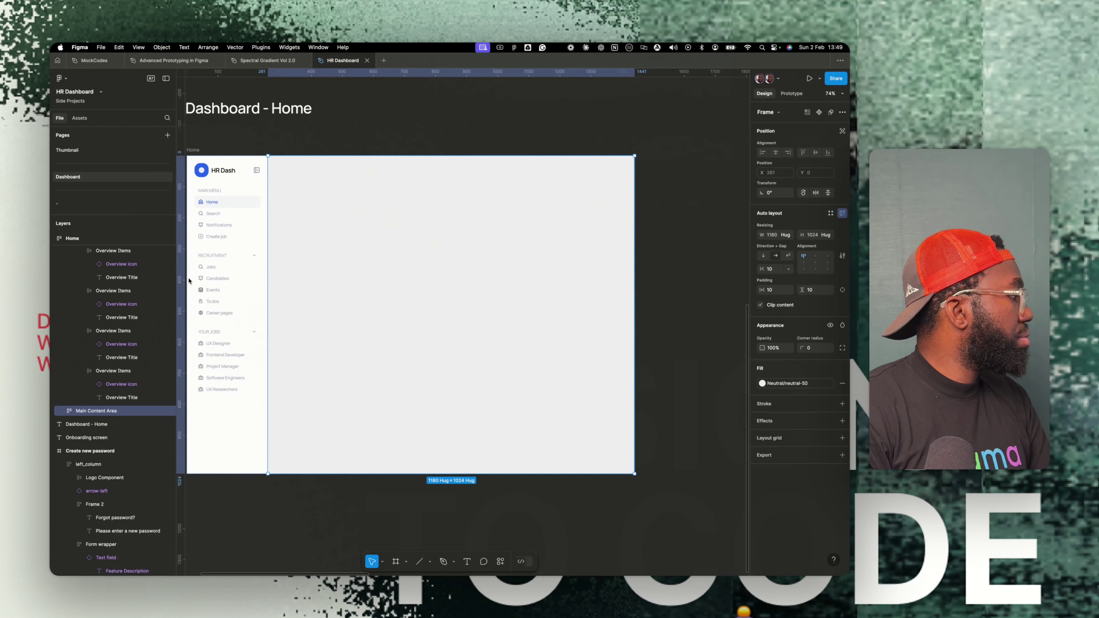
Draw a frame about 924 by 87 across the top of the Home screen and move it into the Main Content Area.
scroll(376, 249, left, 5)
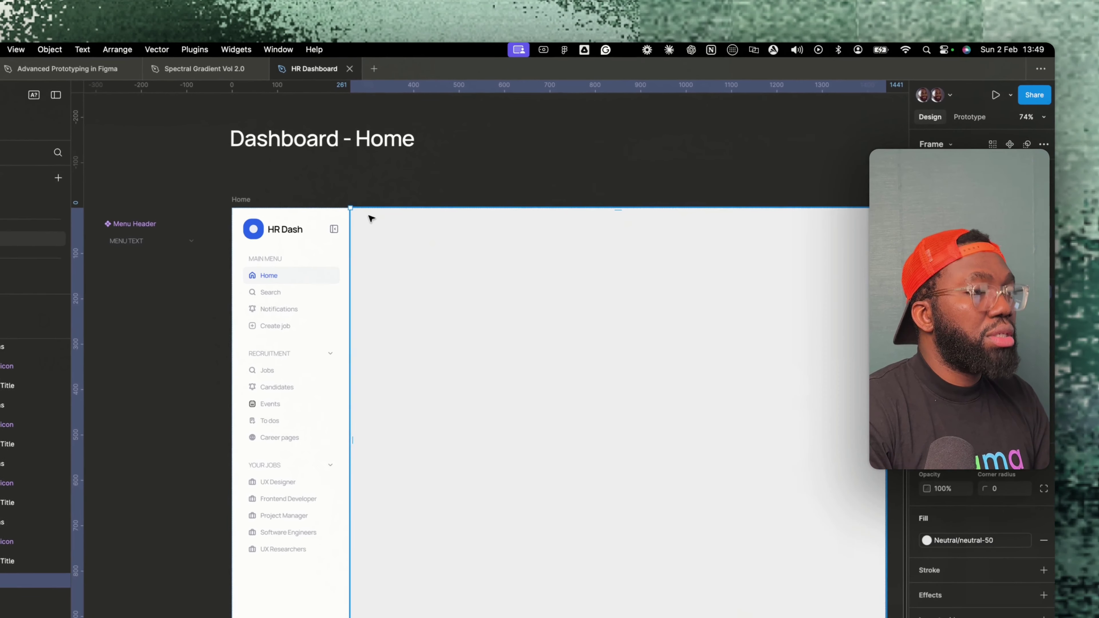
key(f)
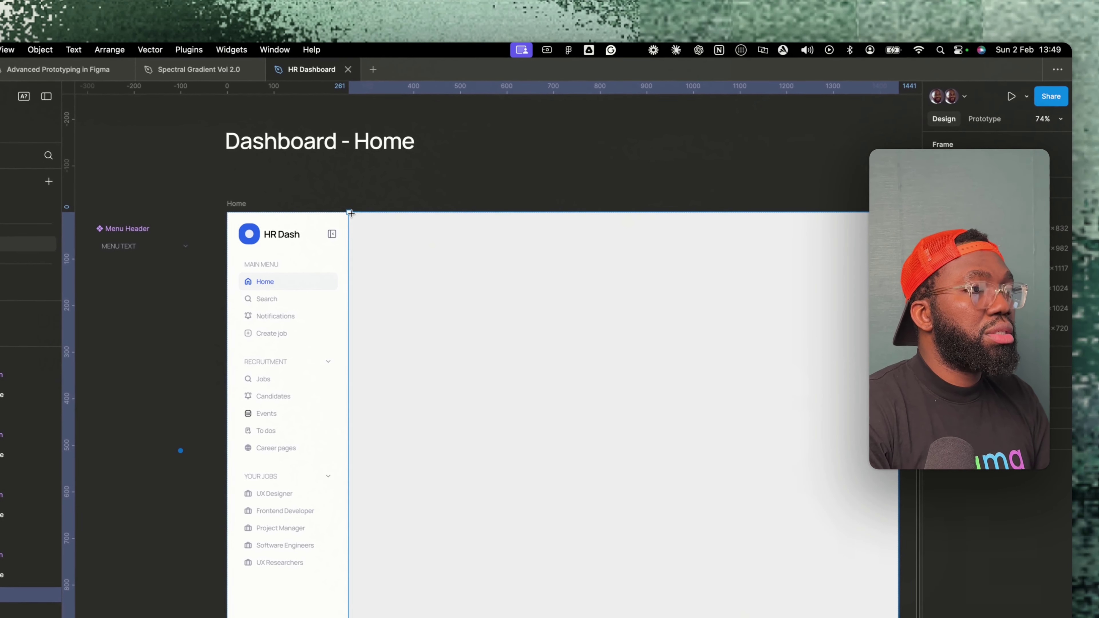
mouse_move(239, 224)
mouse_down()
mouse_move(598, 277)
mouse_move(669, 263)
mouse_up()
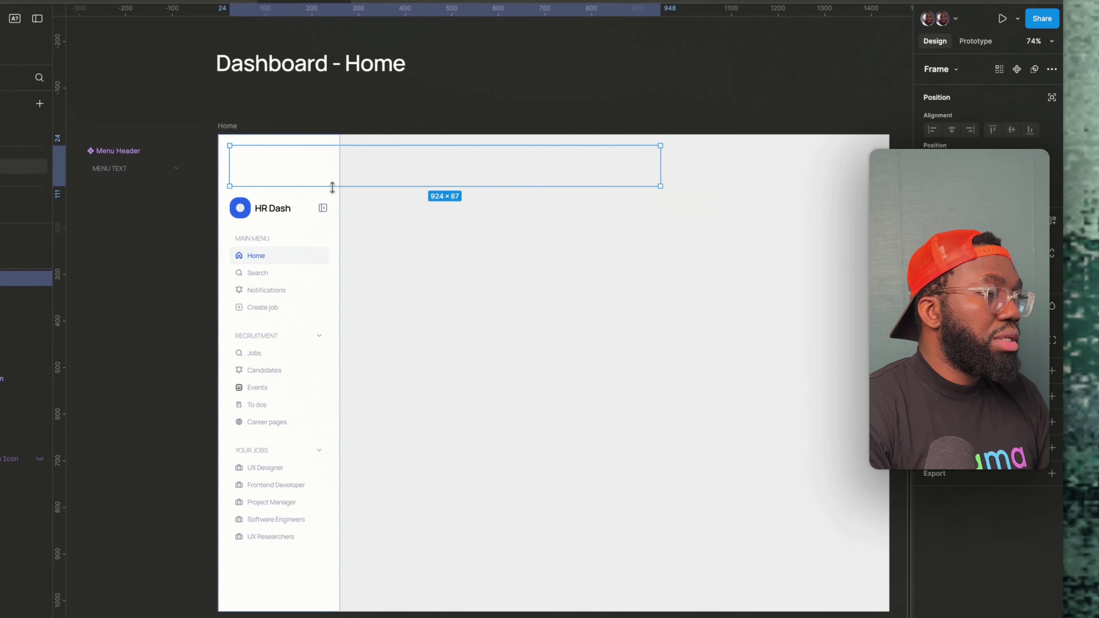
key(Delete)
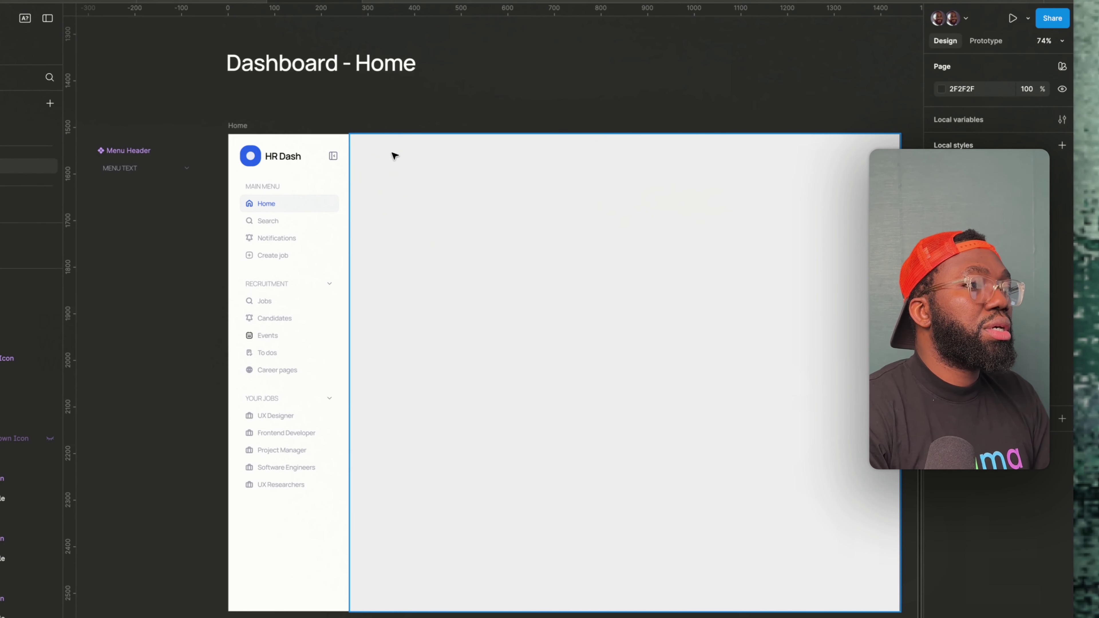
click(394, 156)
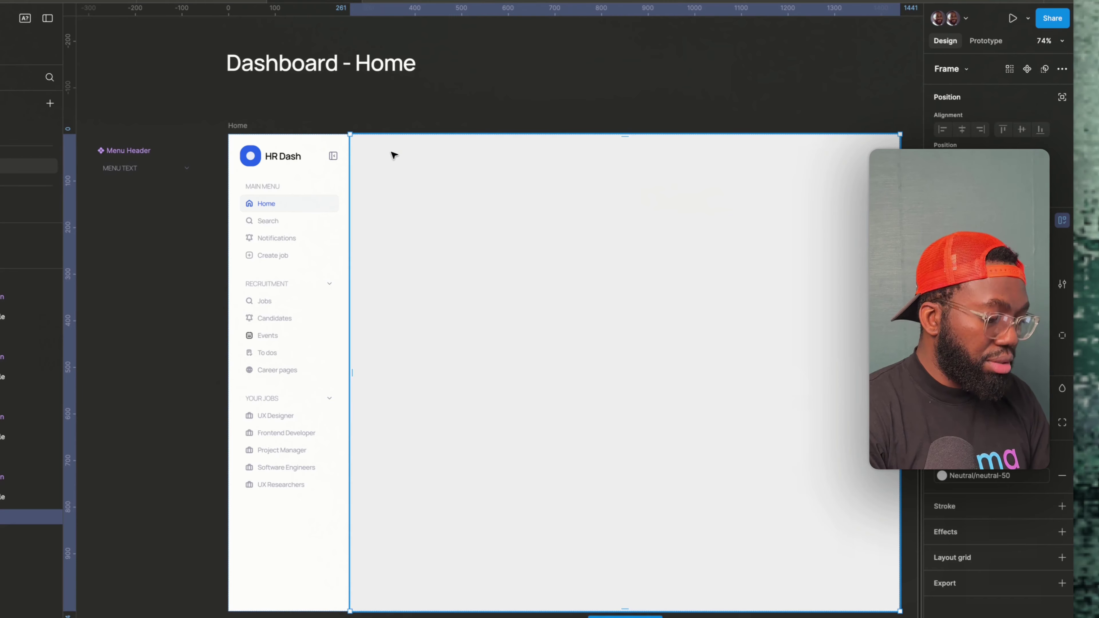
key(ctrl+z)
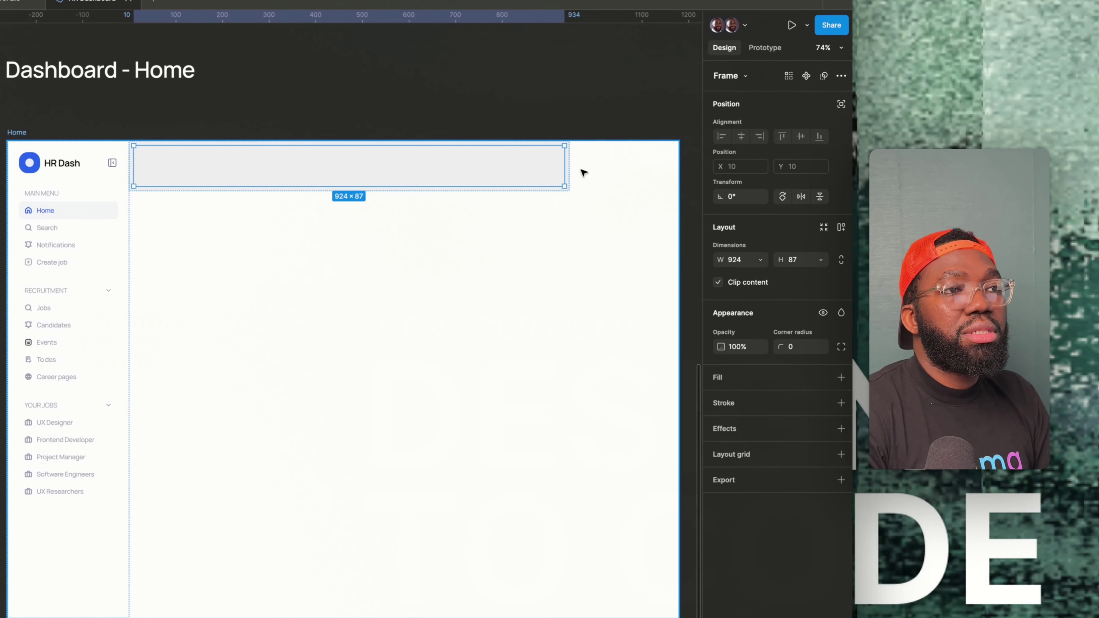
Set the Main Content Area's width to fill its container and its padding to 0.
key(shift+a)
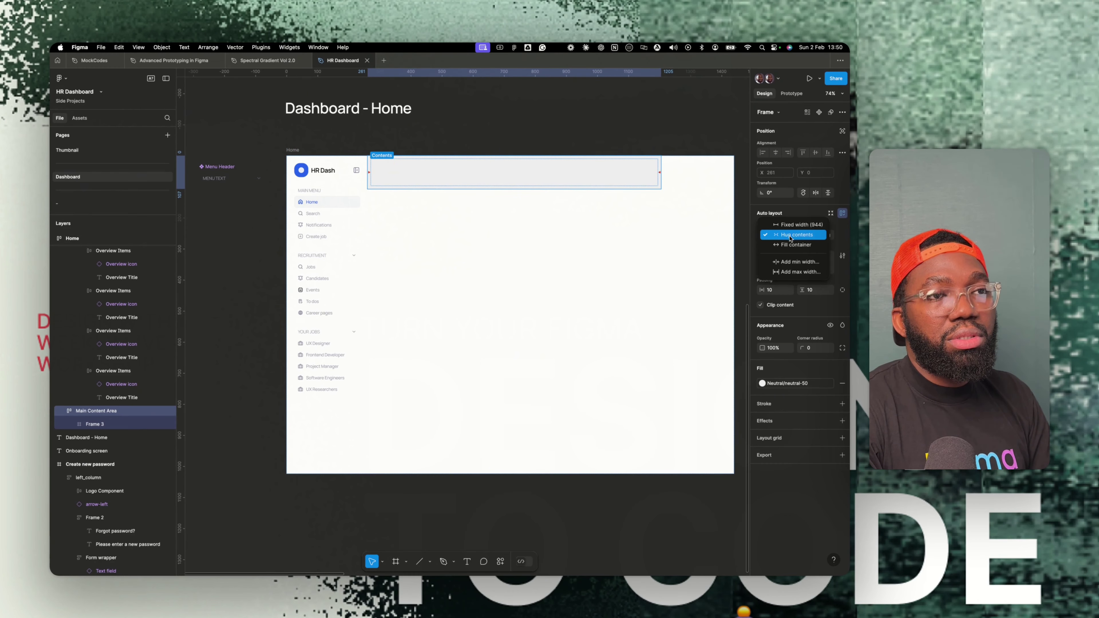
click(792, 245)
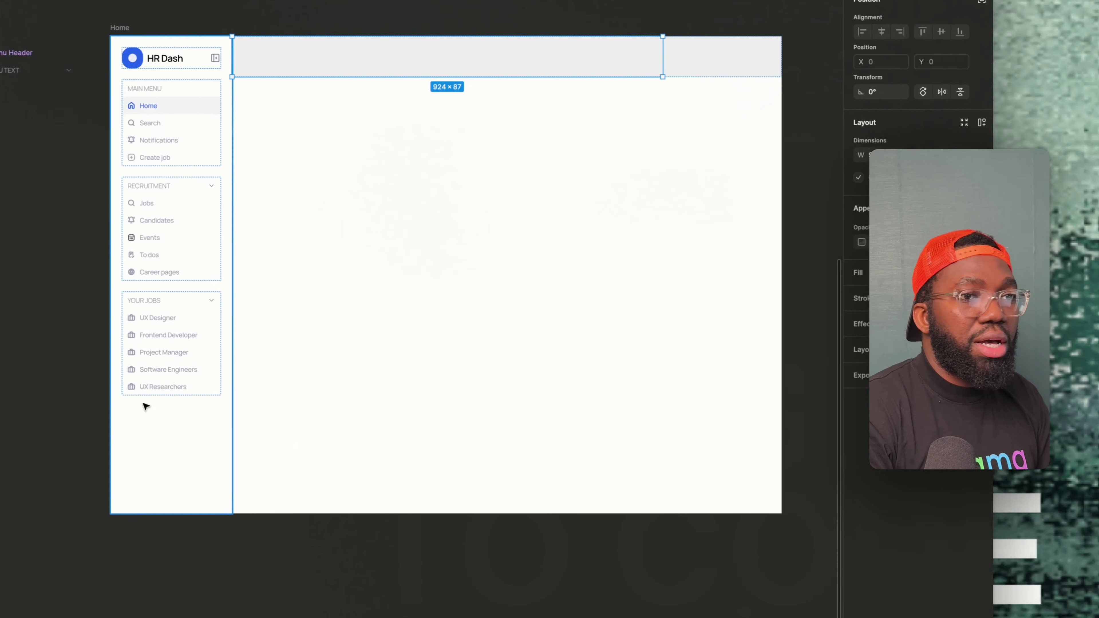
Rename the new frame in the Main Content Area as Header and set its width to fill the container.
key(ctrl+r)
text(Header)
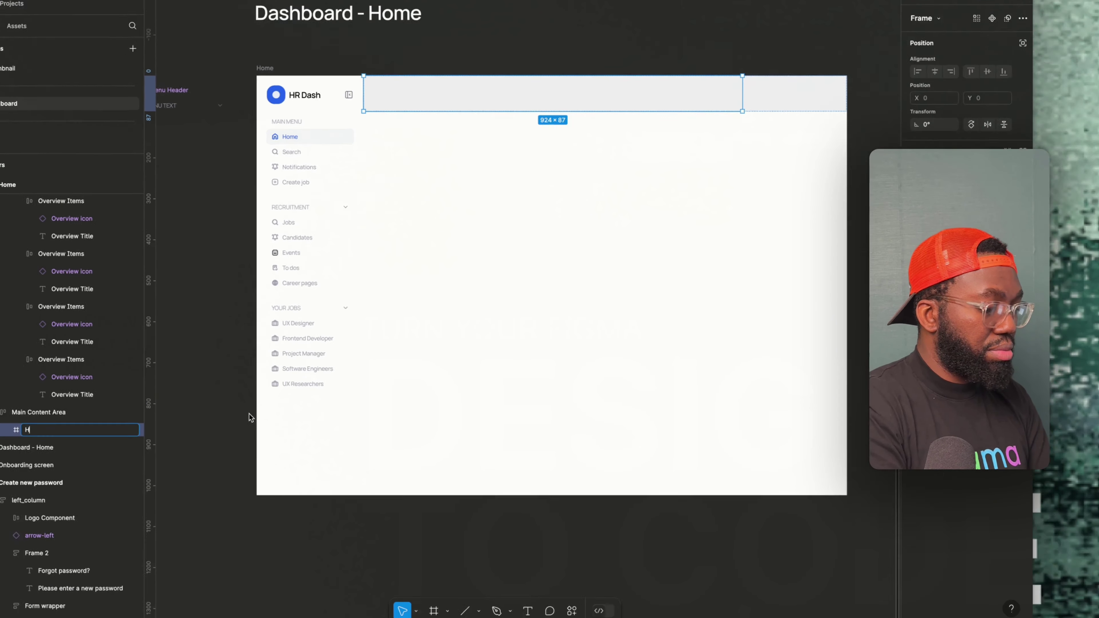
key(Return)
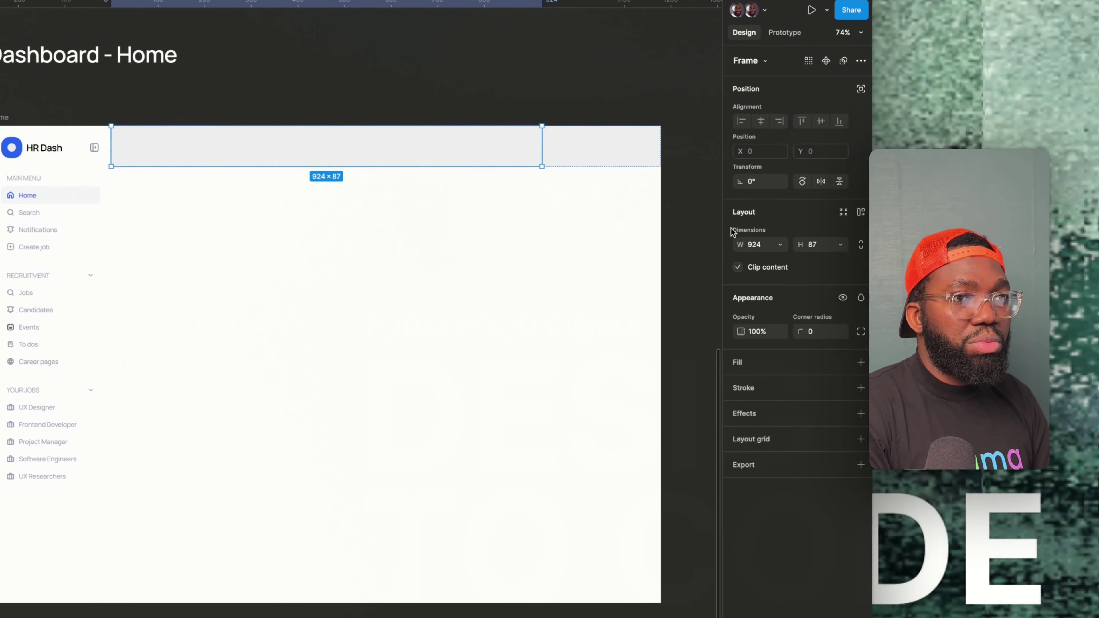
click(758, 244)
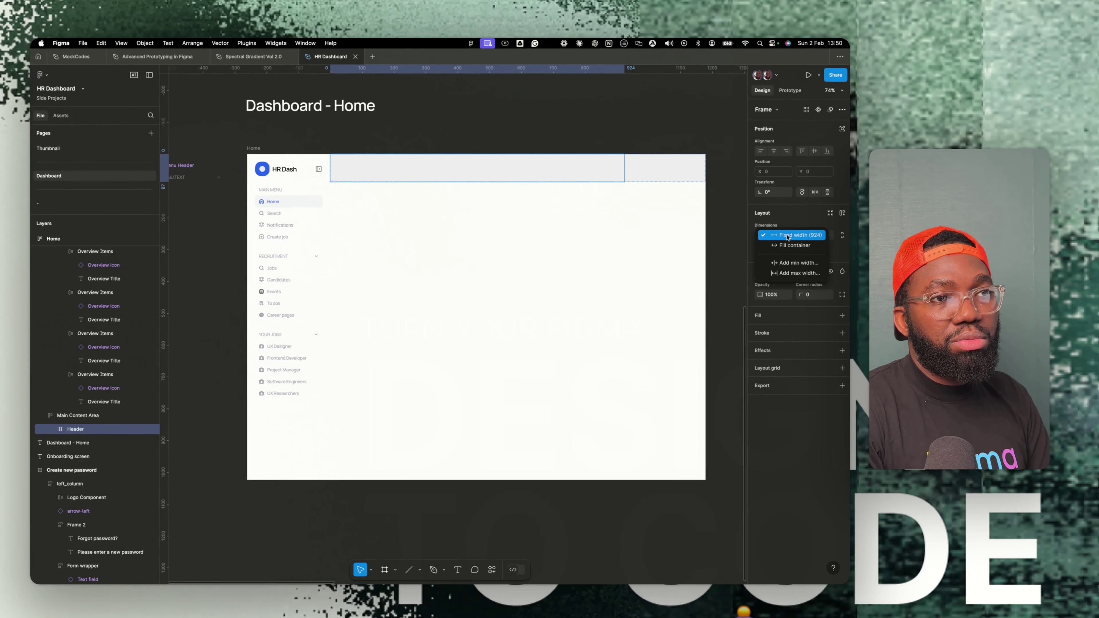
click(754, 256)
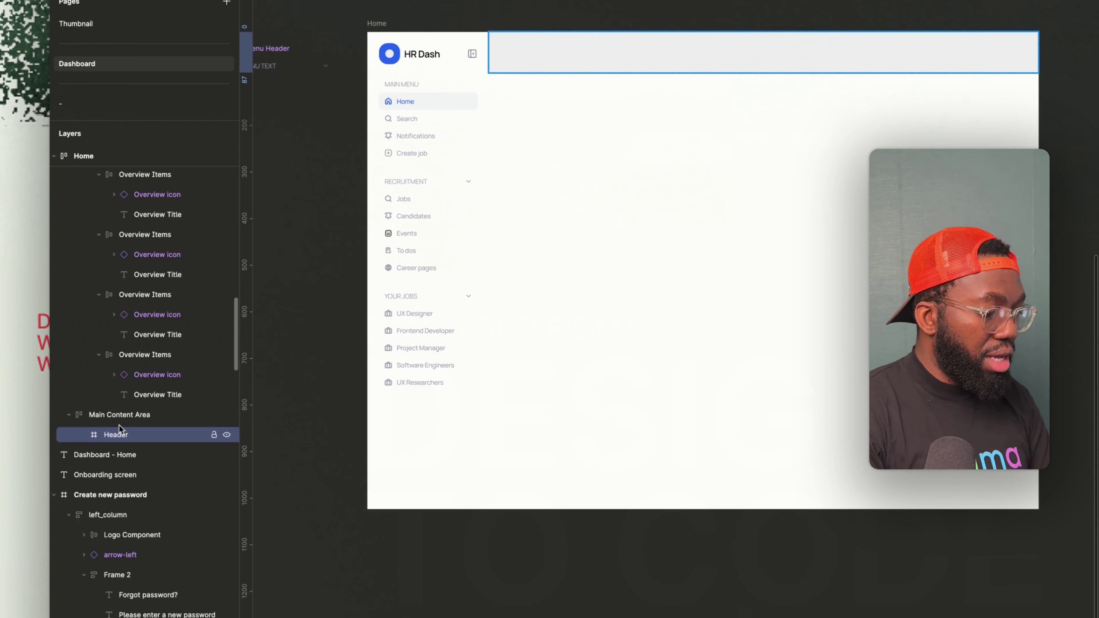
Add the text Home inside the Header and give the Header auto layout with a horizontal padding of 32.
key(t)
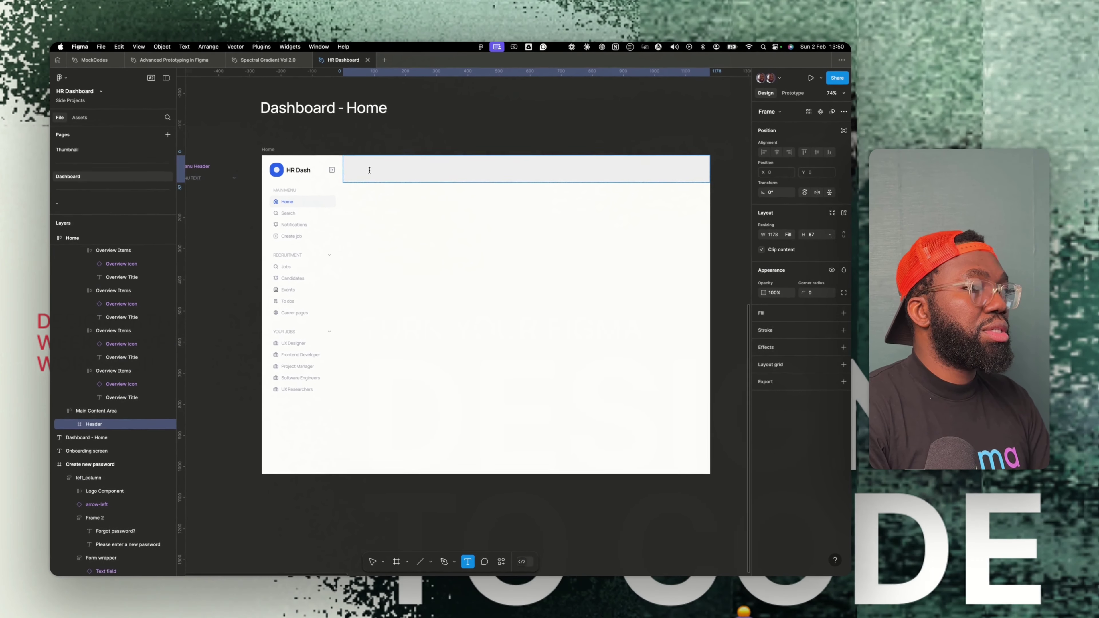
click(369, 170)
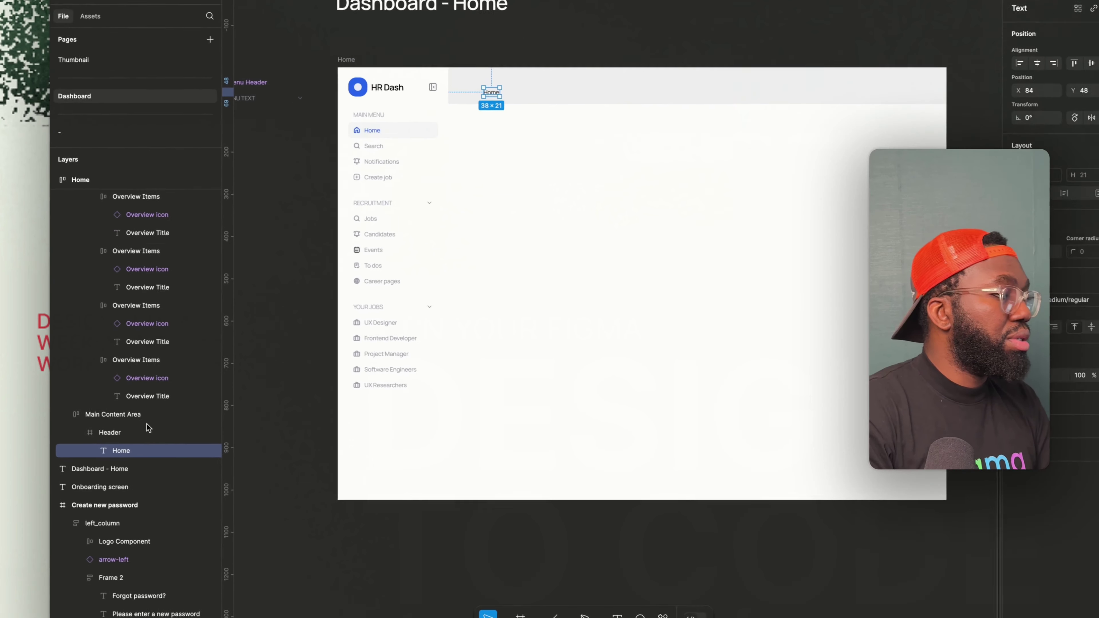
click(100, 424)
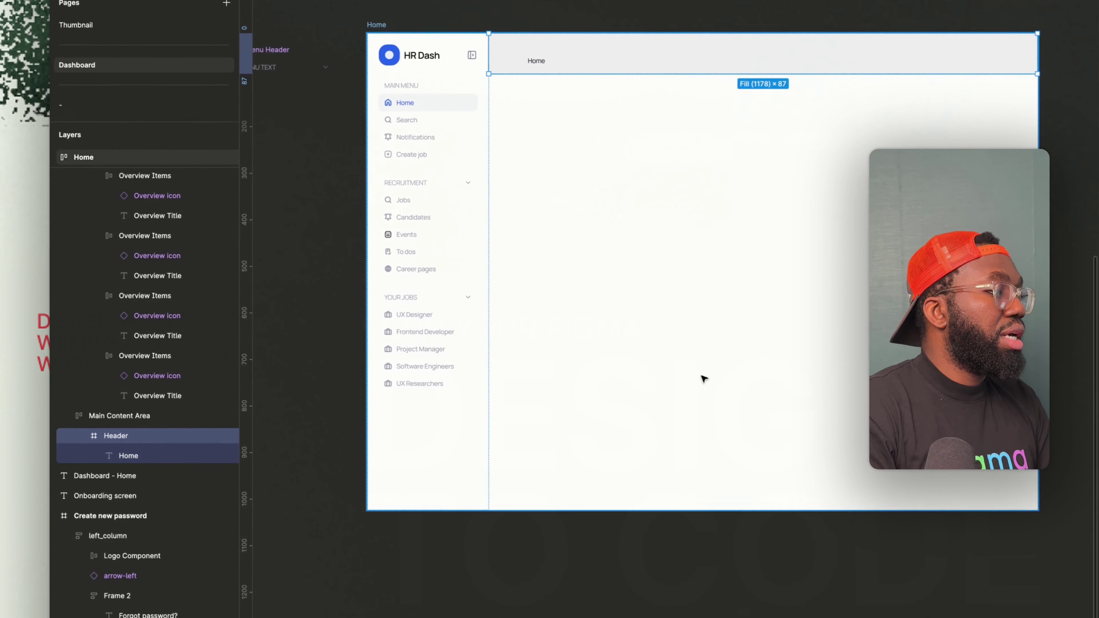
key(shift+a)
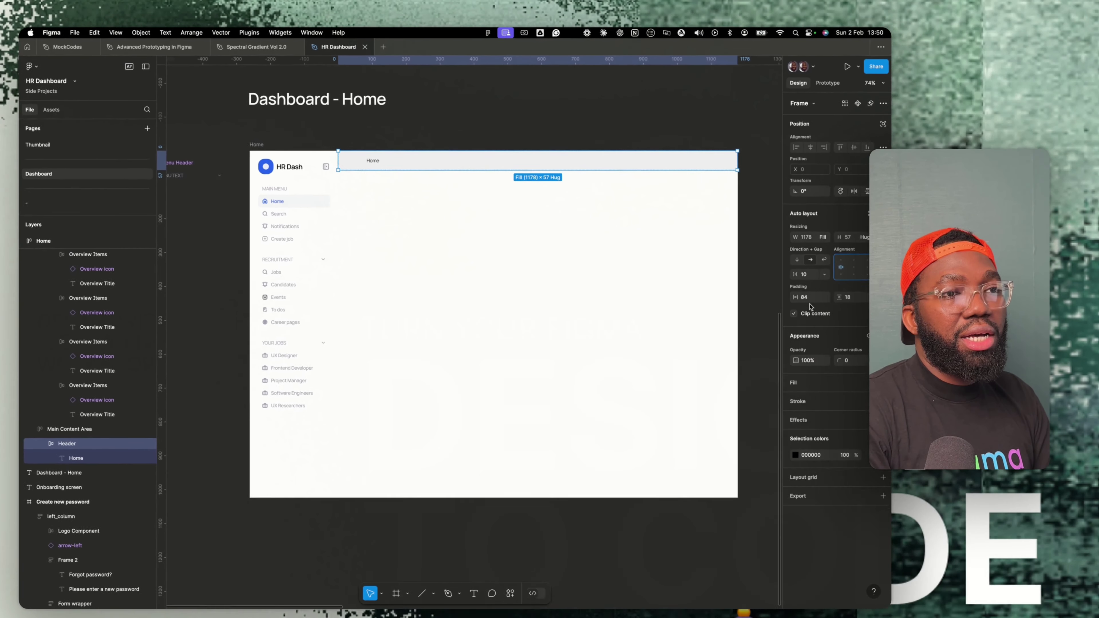
click(743, 280)
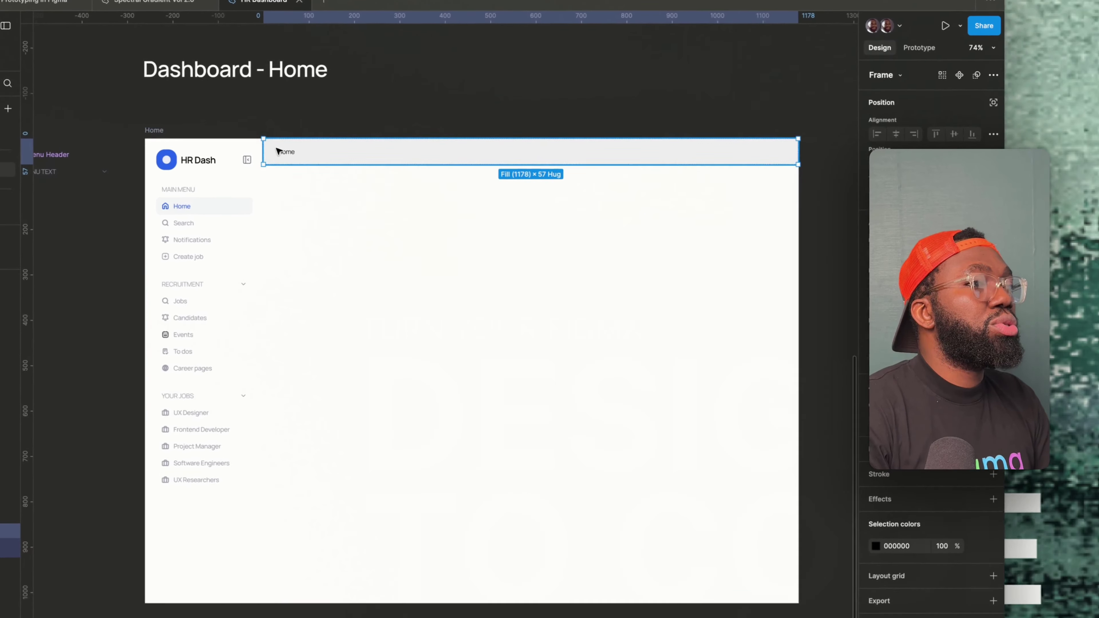
Apply the H4 24/140 heading text style to the Home title in the Header.
click(358, 165)
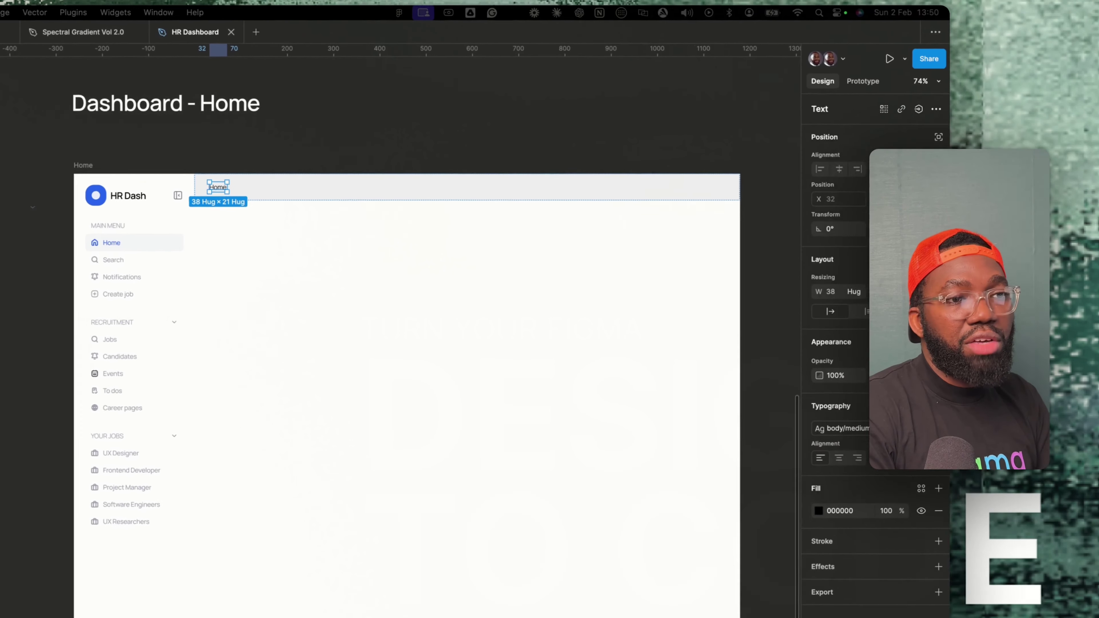
click(765, 339)
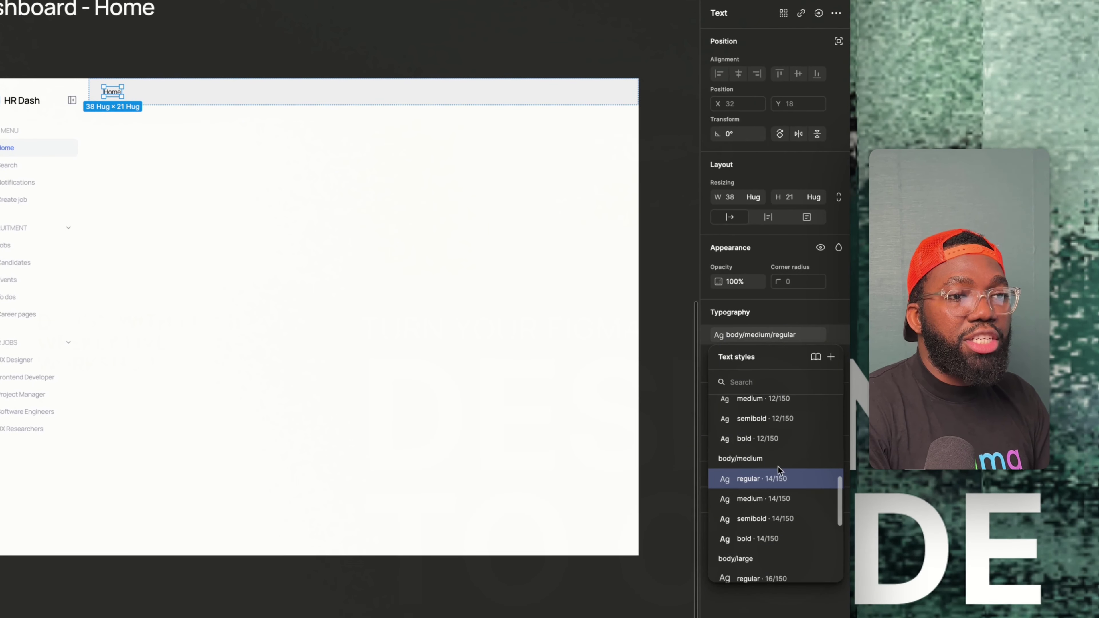
scroll(773, 466, up, 5)
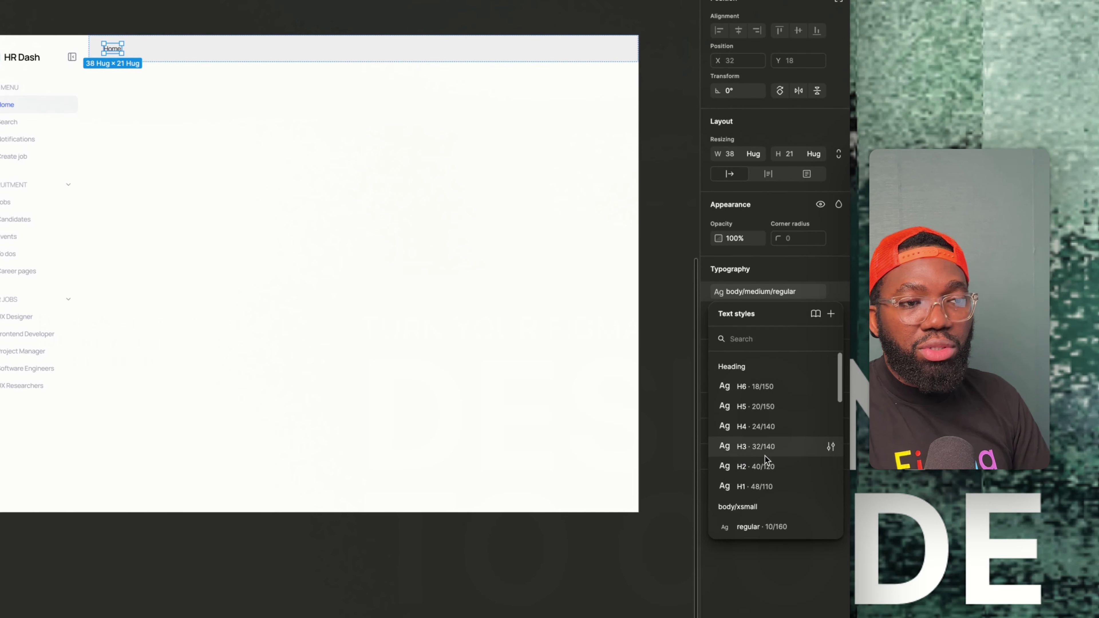
click(764, 425)
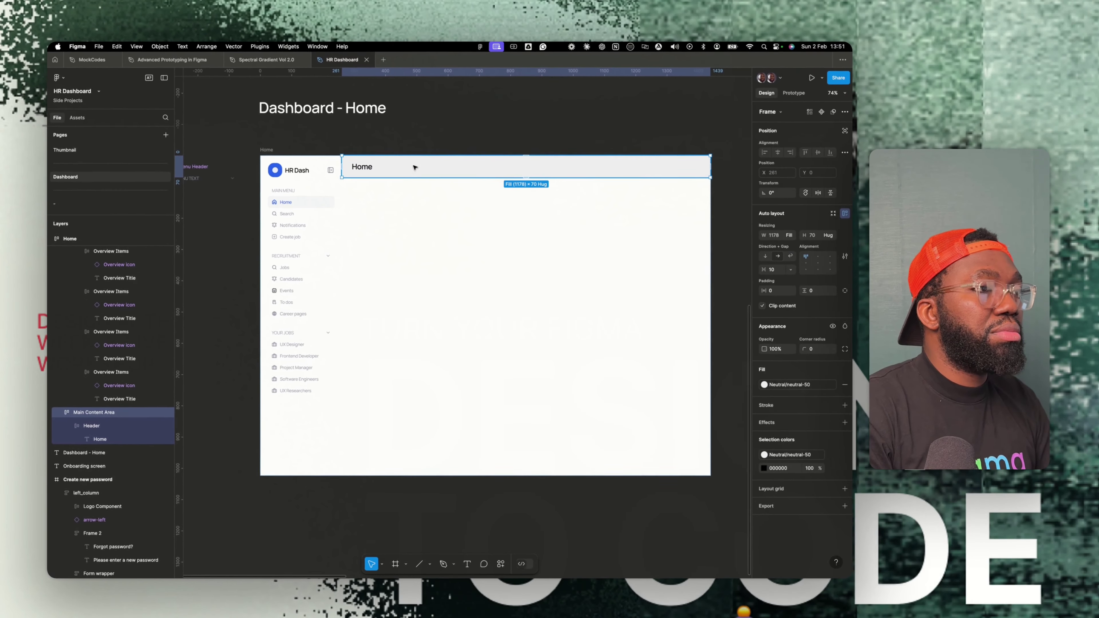
key(Escape)
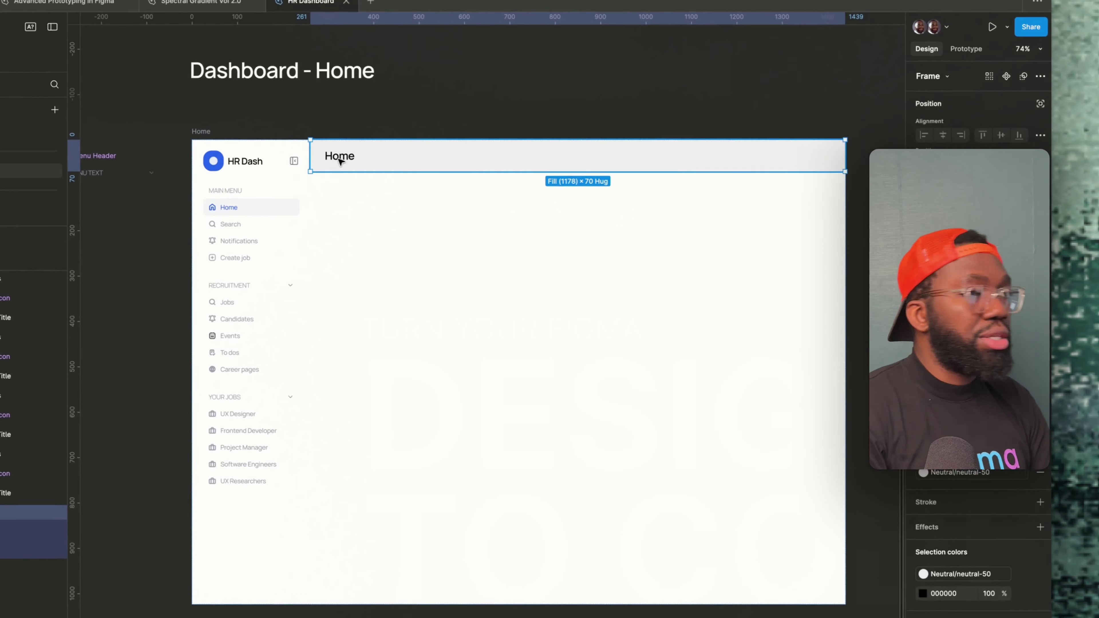
Draw a square about 50 by 50 beside the Home title in the Header.
key(Return)
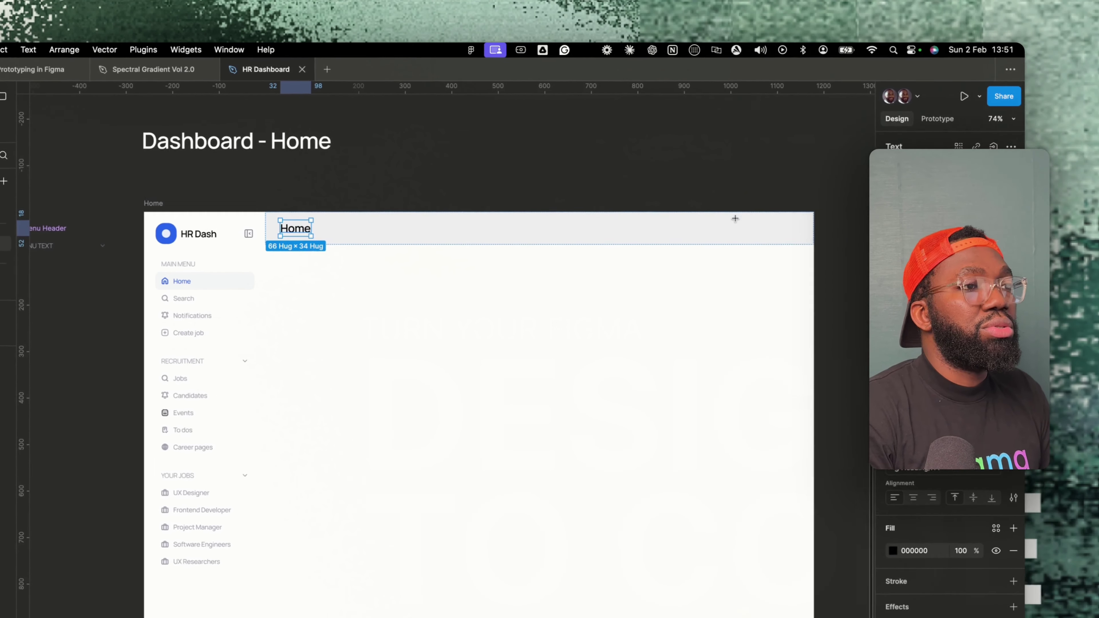
click(664, 237)
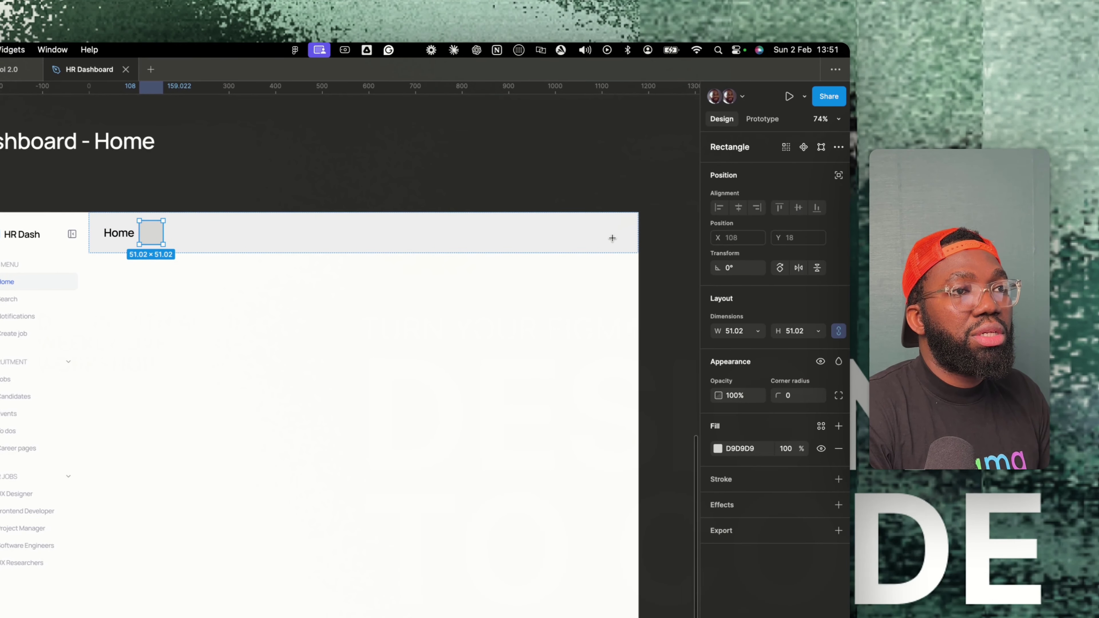
click(249, 240)
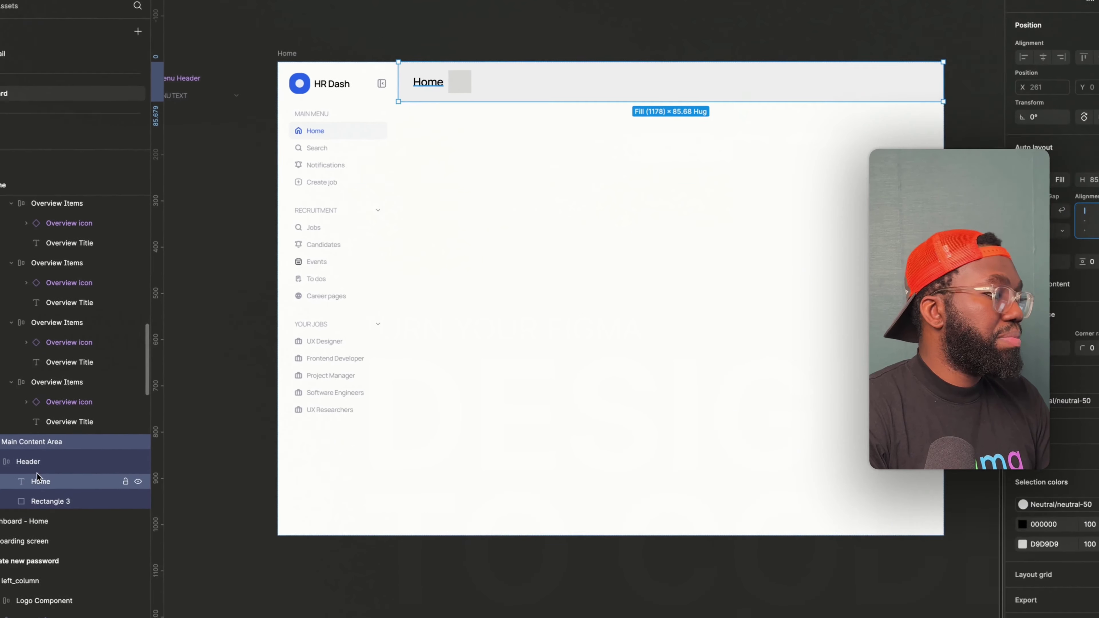
click(103, 451)
click(126, 424)
click(127, 405)
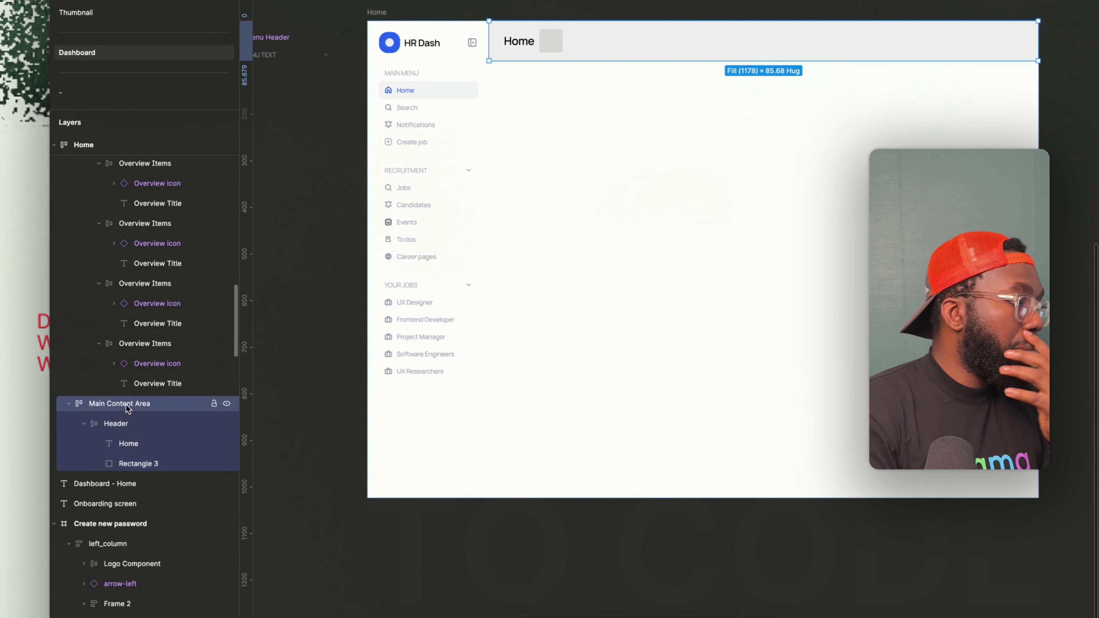
key(super+z)
key(super+z)
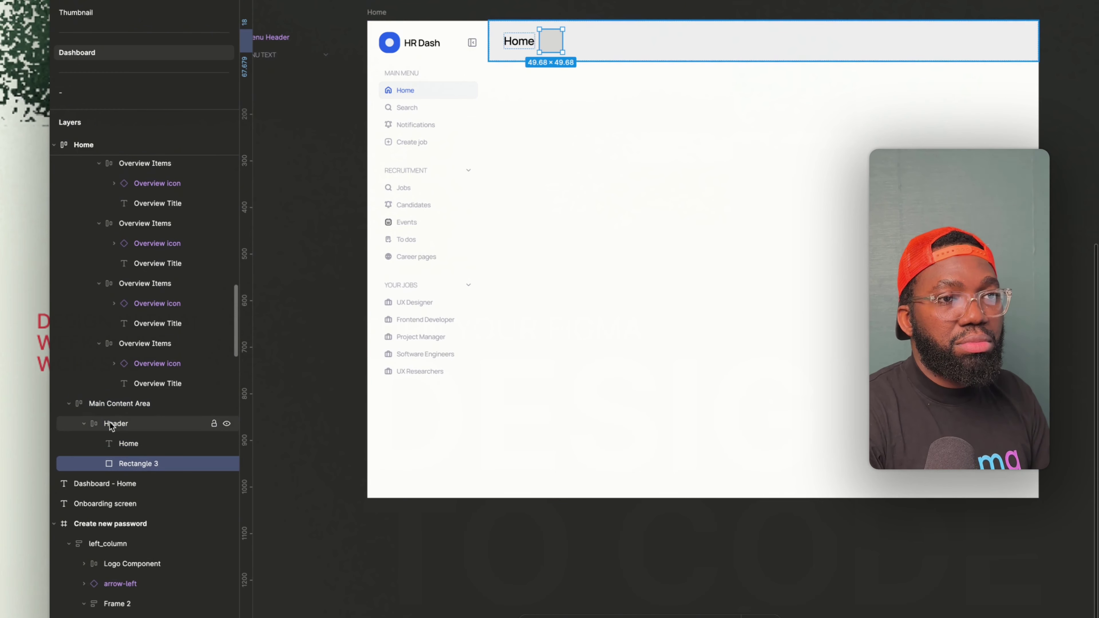
Set the Header's auto layout gap to Auto to push the Home title and the square to opposite ends.
click(113, 425)
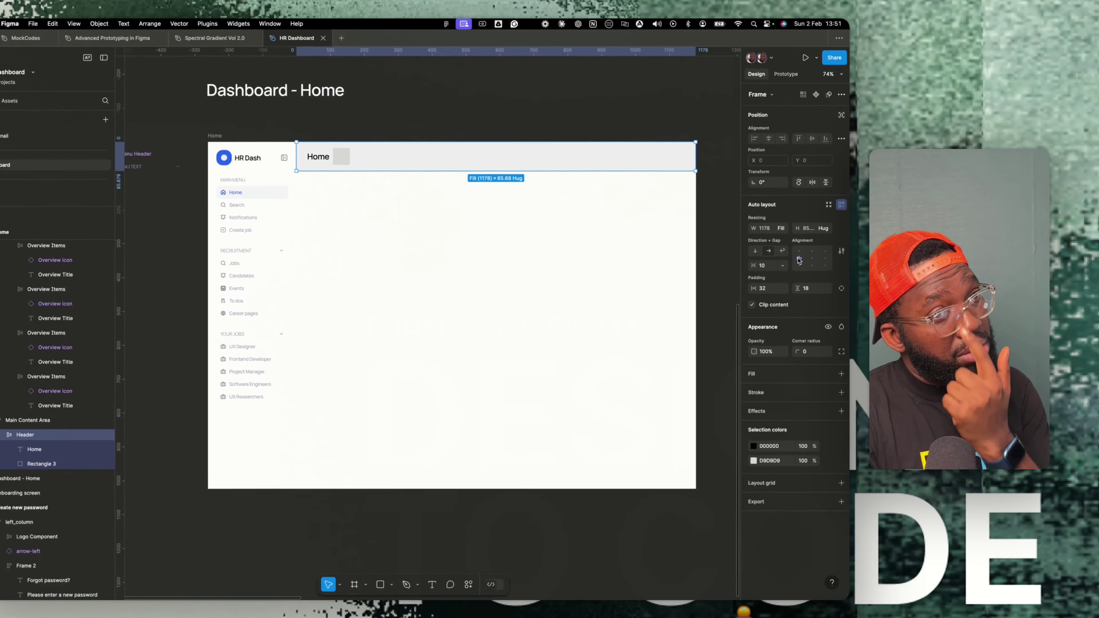
double_click(799, 259)
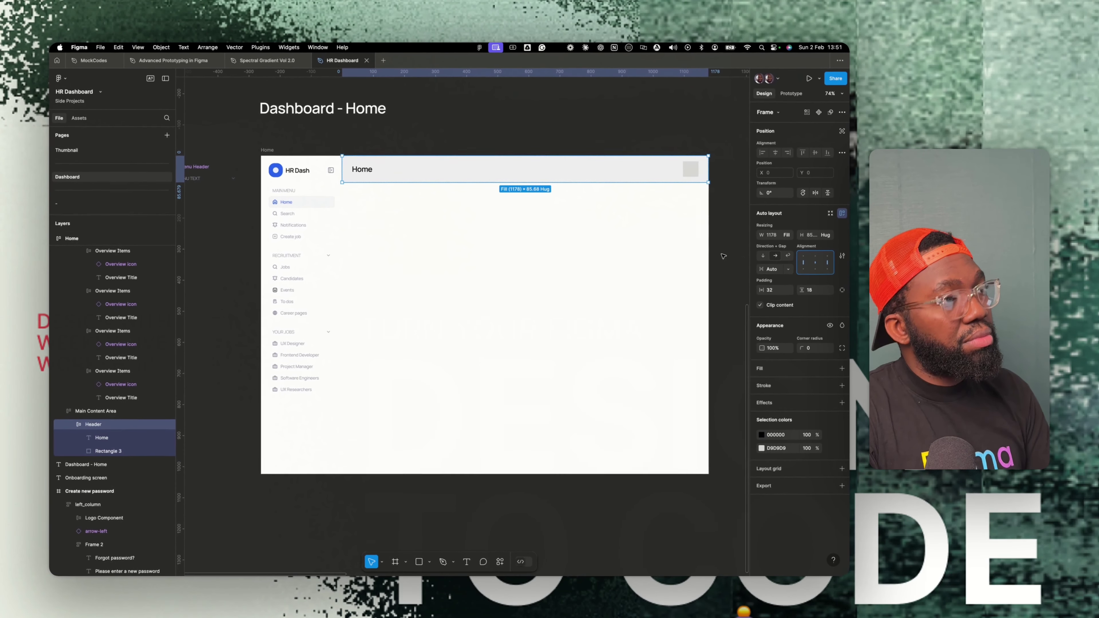
Turn the Header's square into a circle with a corner radius of 100 and fill it with grey B7B7B7.
click(689, 166)
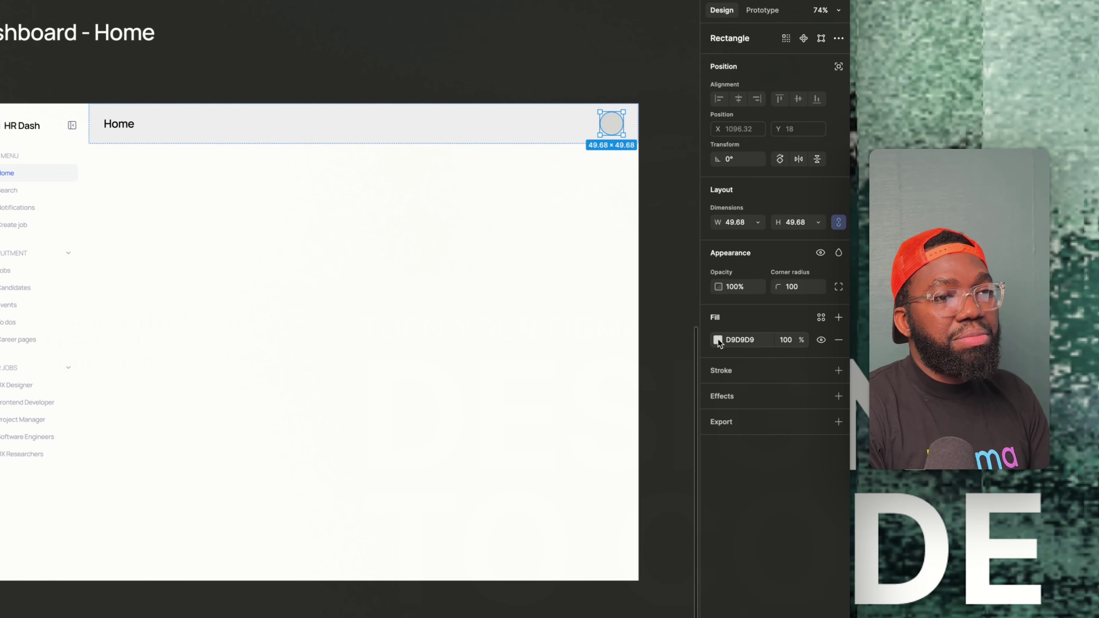
click(718, 342)
click(553, 457)
drag(553, 429, 545, 394)
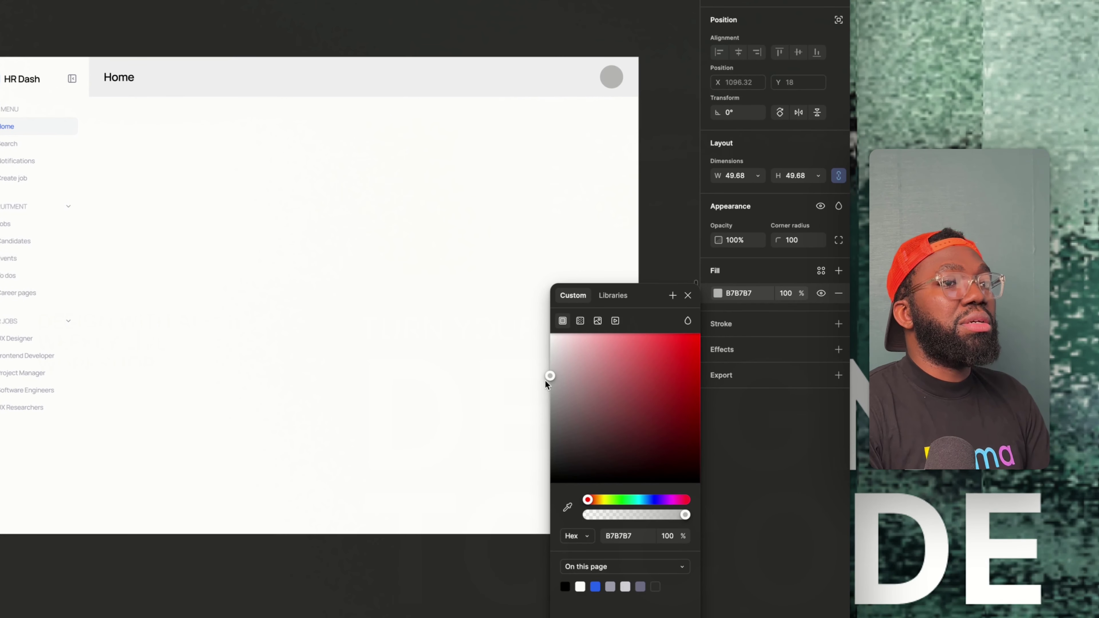
click(688, 296)
click(180, 87)
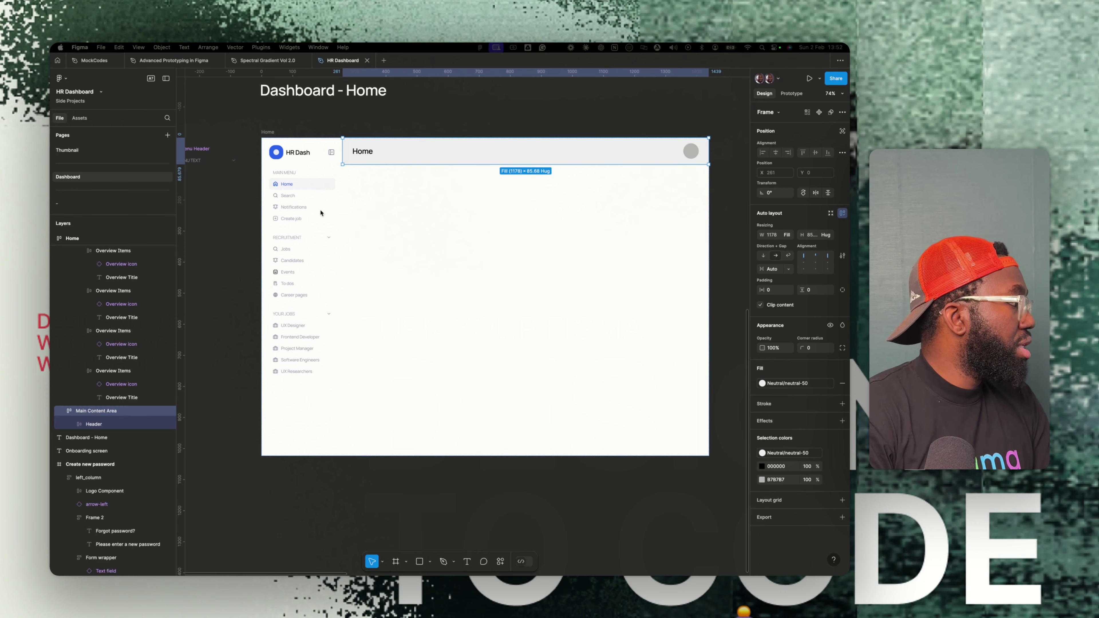
Draw a content frame about 1056 by 579 below the Home title in the dashboard's main area.
key(Escape)
key(Escape)
key(f)
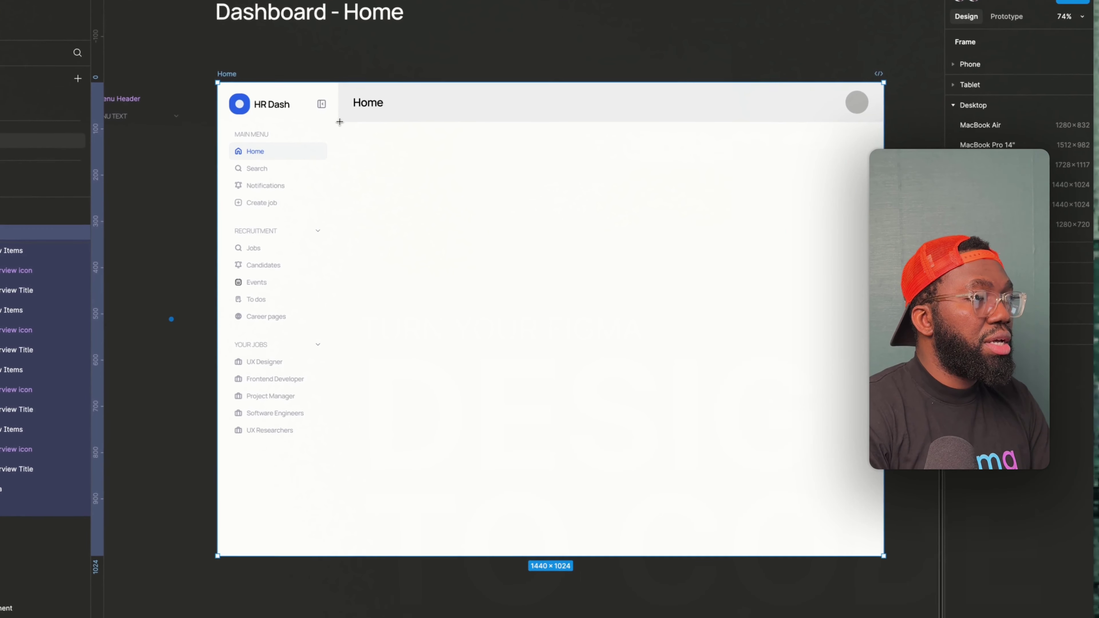
drag(340, 122, 828, 389)
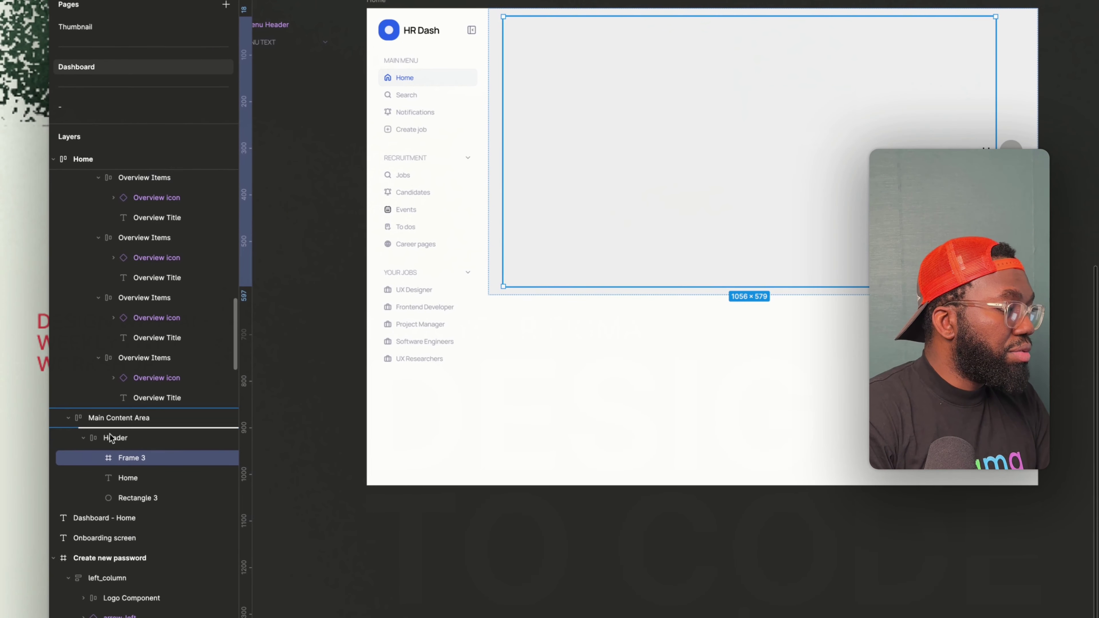
Move the new frame out of the Header to sit after it in Main Content Area, and set that area's direction to vertical.
drag(107, 441, 104, 443)
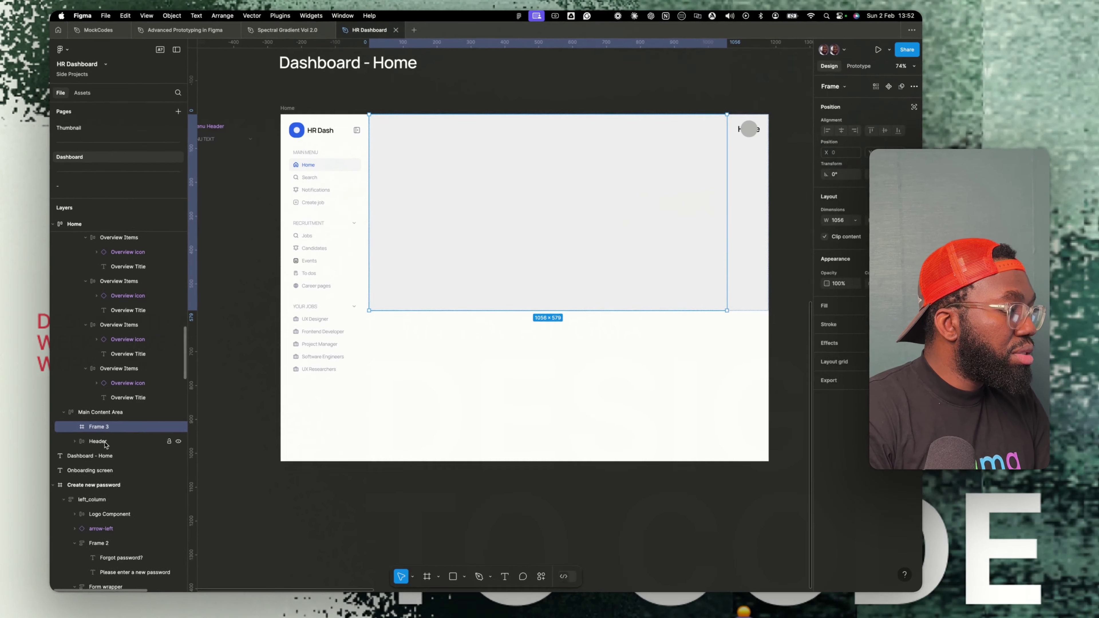
click(84, 458)
click(113, 457)
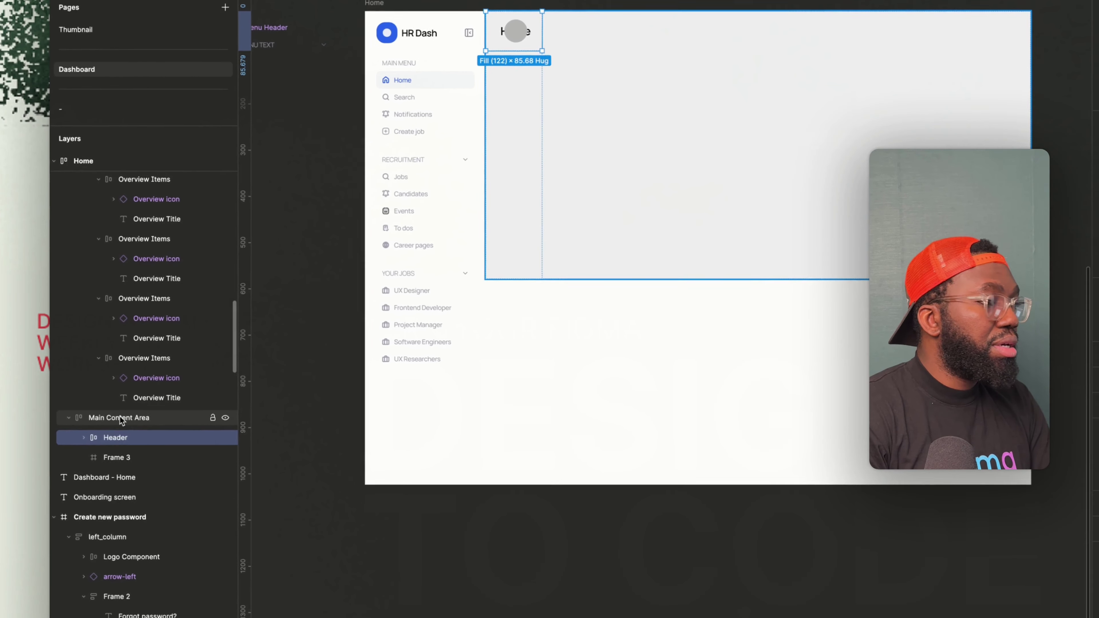
click(103, 411)
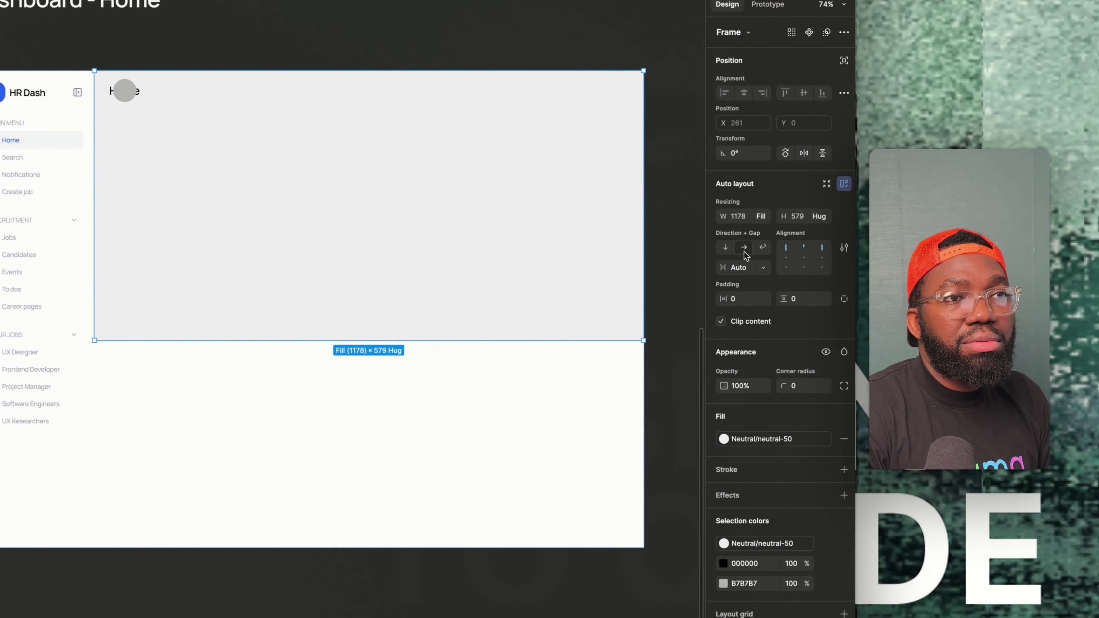
click(1046, 186)
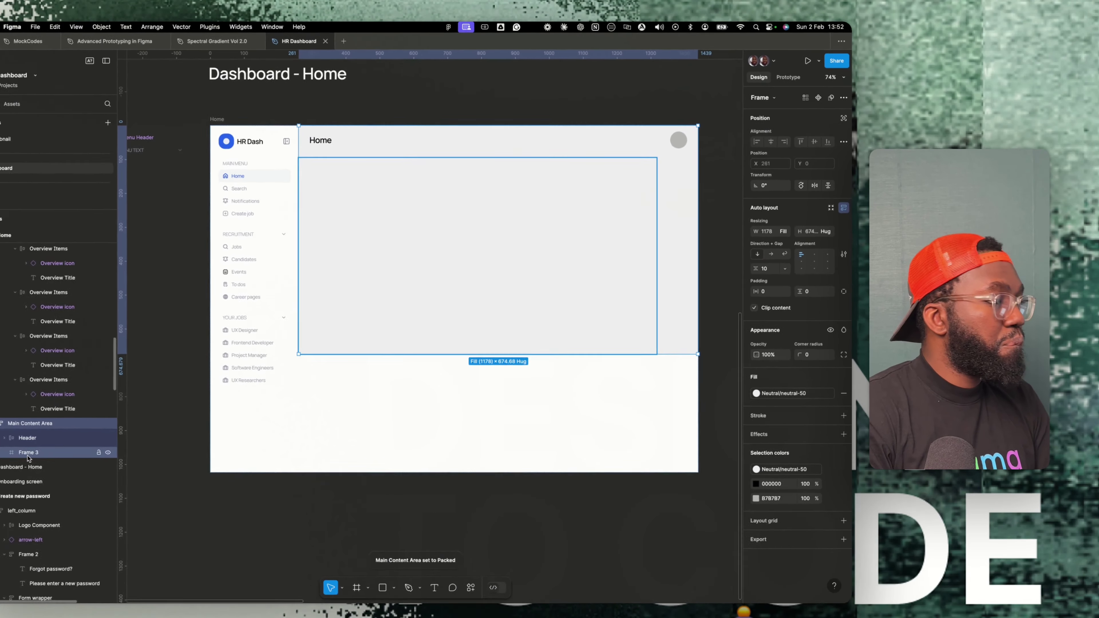
Make the new frame fill the available width, name it Main Content Area and add auto layout to it.
click(97, 439)
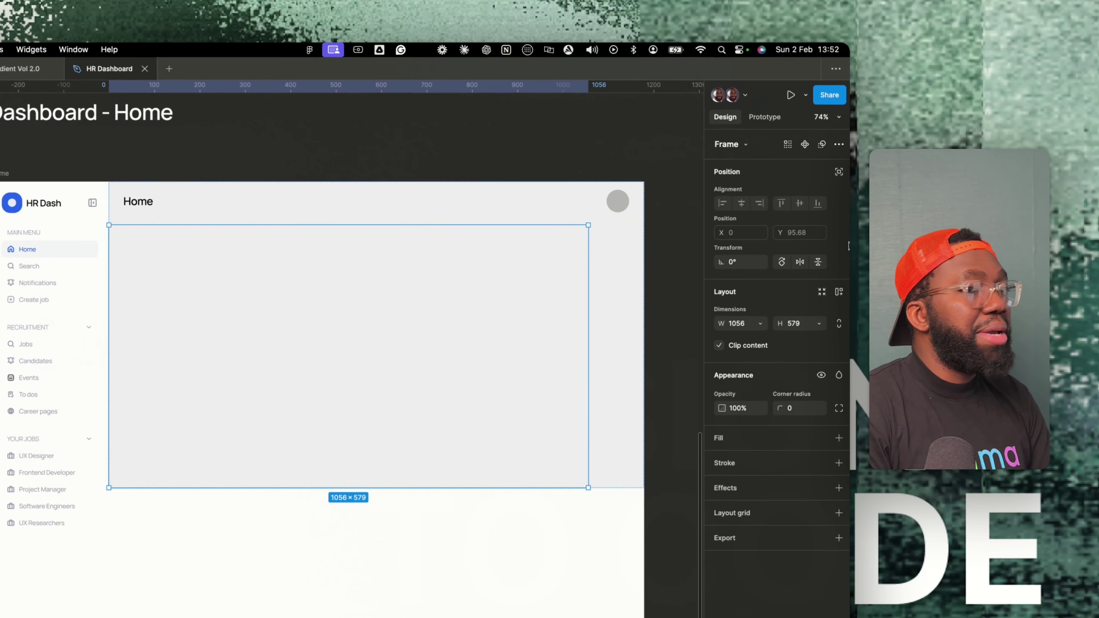
click(788, 235)
click(764, 268)
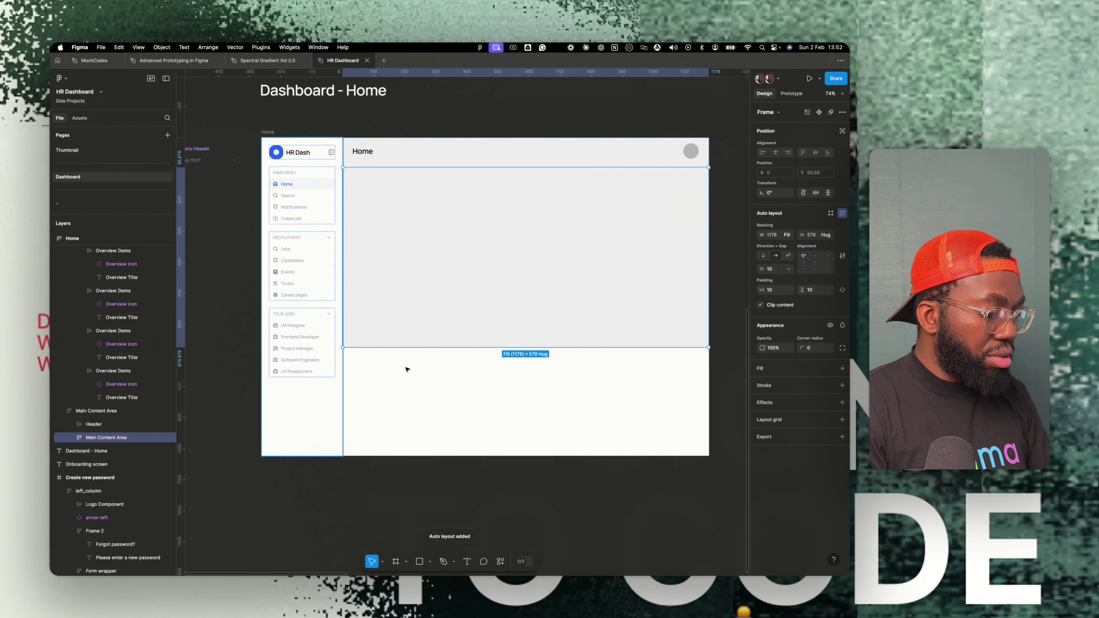
Set the inner Main Content Area's horizontal padding to 32 and apply the primary-50 library colour as its fill.
click(774, 290)
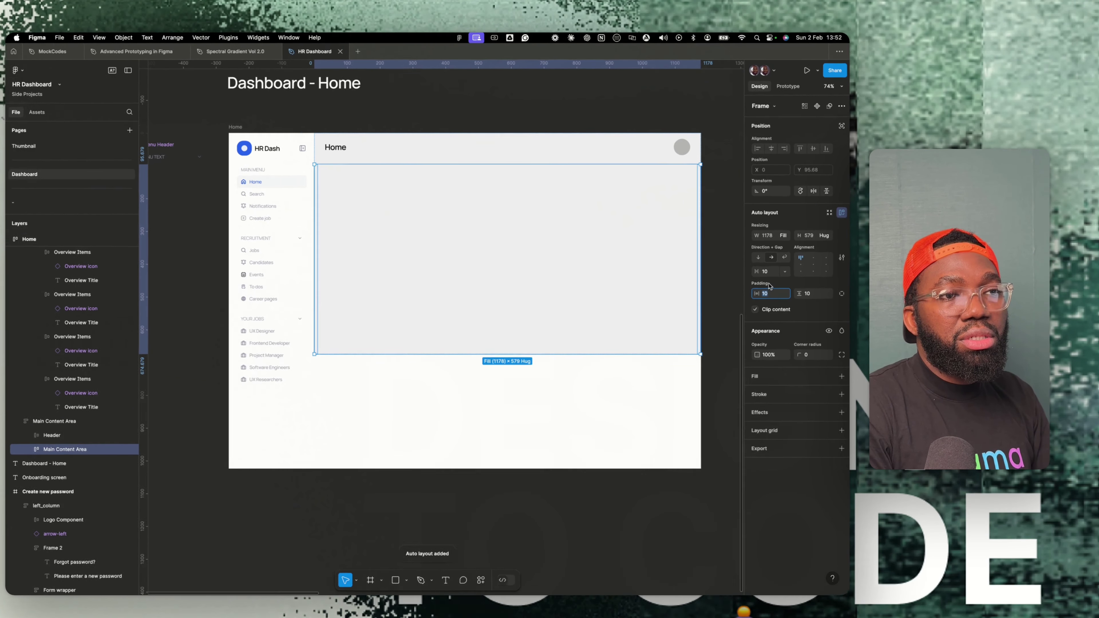
text(32)
key(Return)
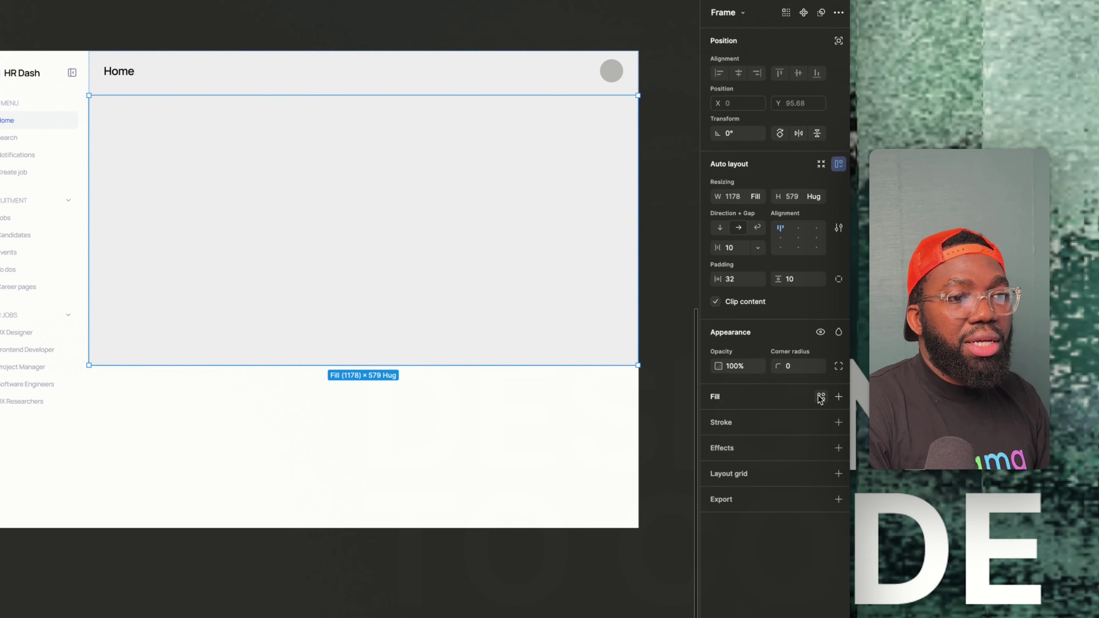
click(821, 398)
click(609, 510)
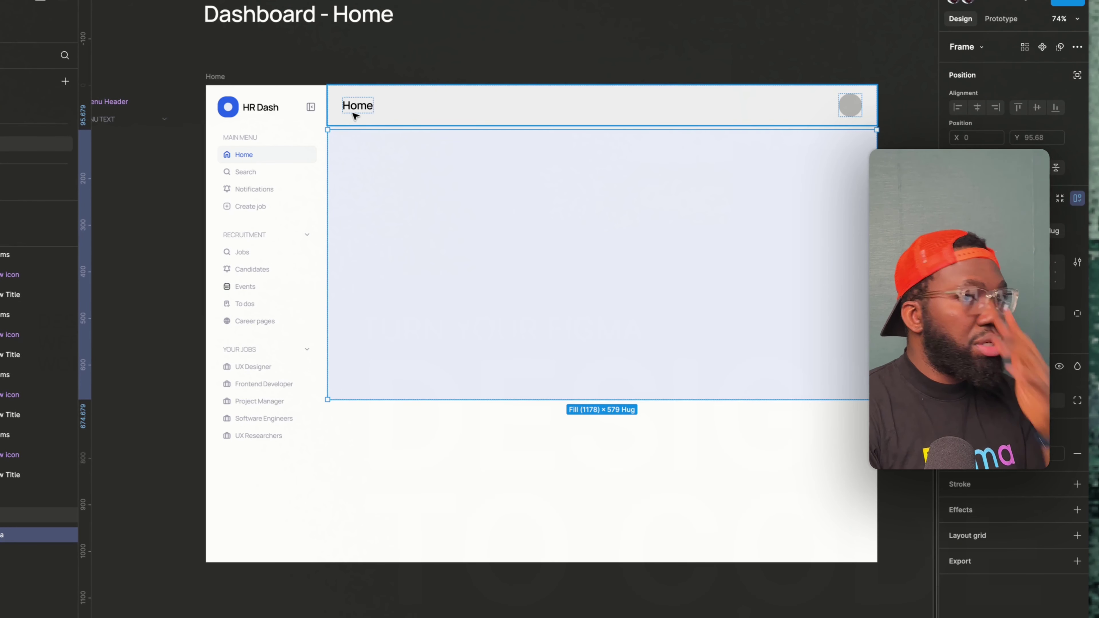
Paste a copy of the Home title into the inner Main Content Area, apply Heading H3 and reword it as a personal "Hello" greeting.
click(365, 111)
click(383, 155)
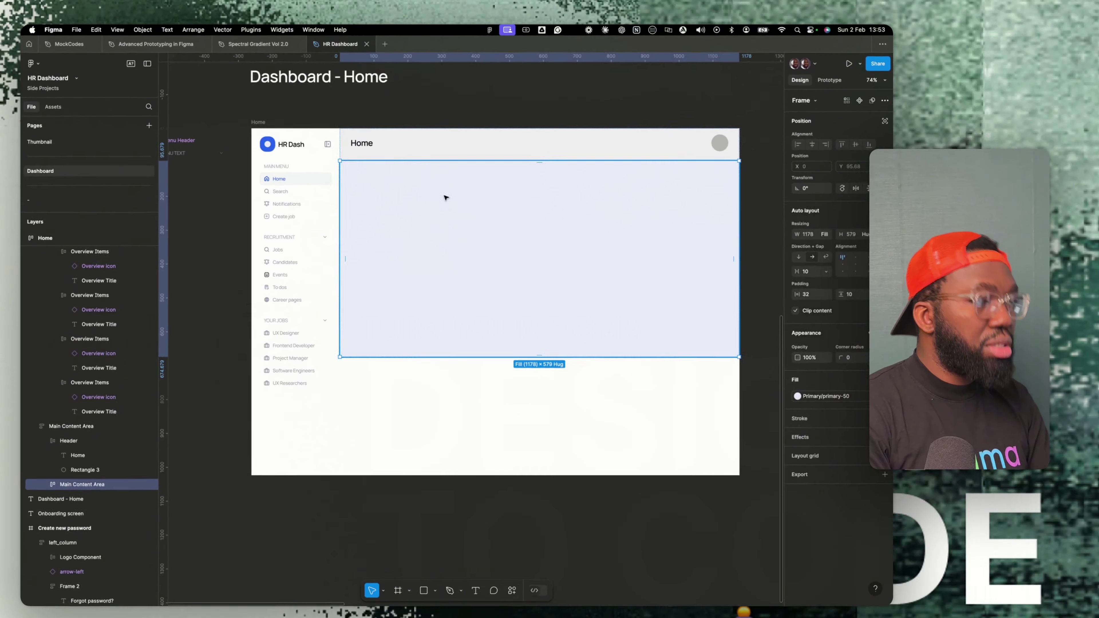
key(cmd+v)
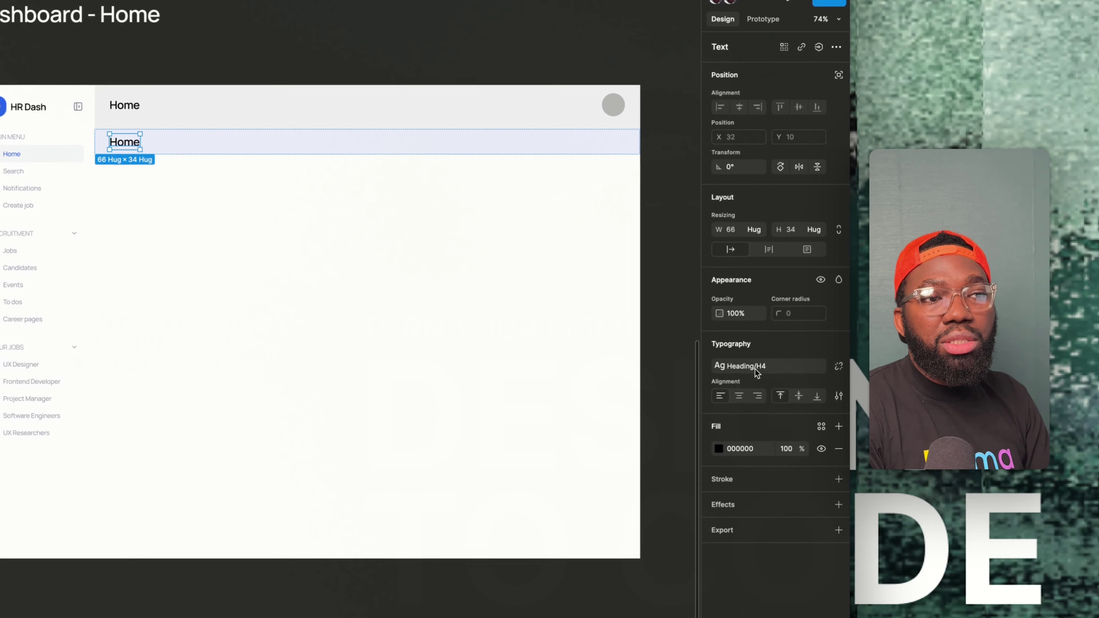
click(781, 327)
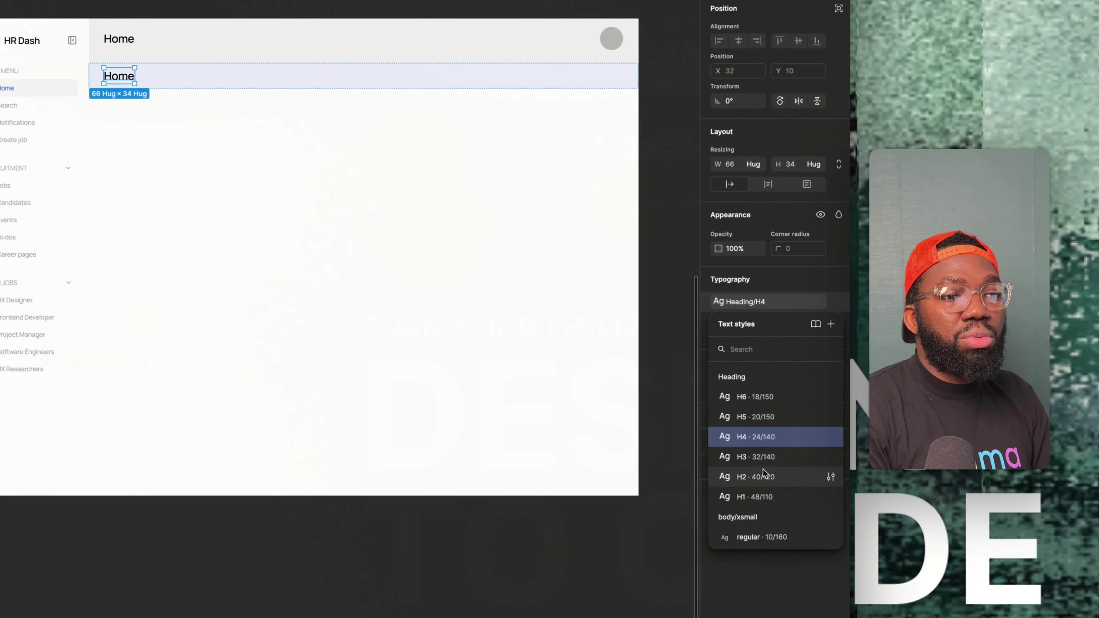
click(756, 522)
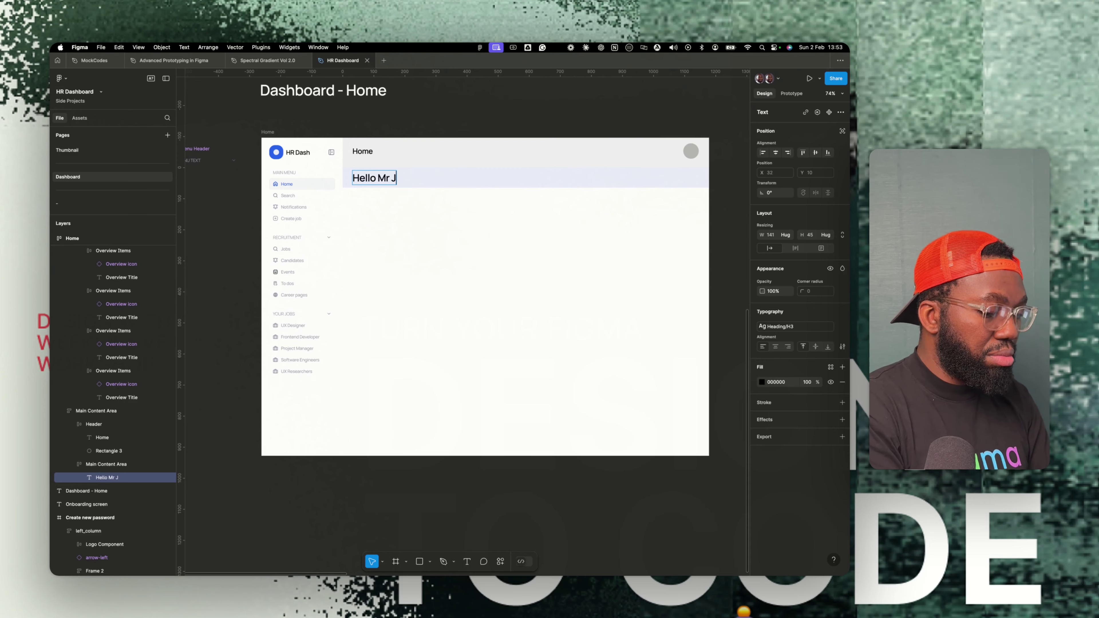
click(421, 175)
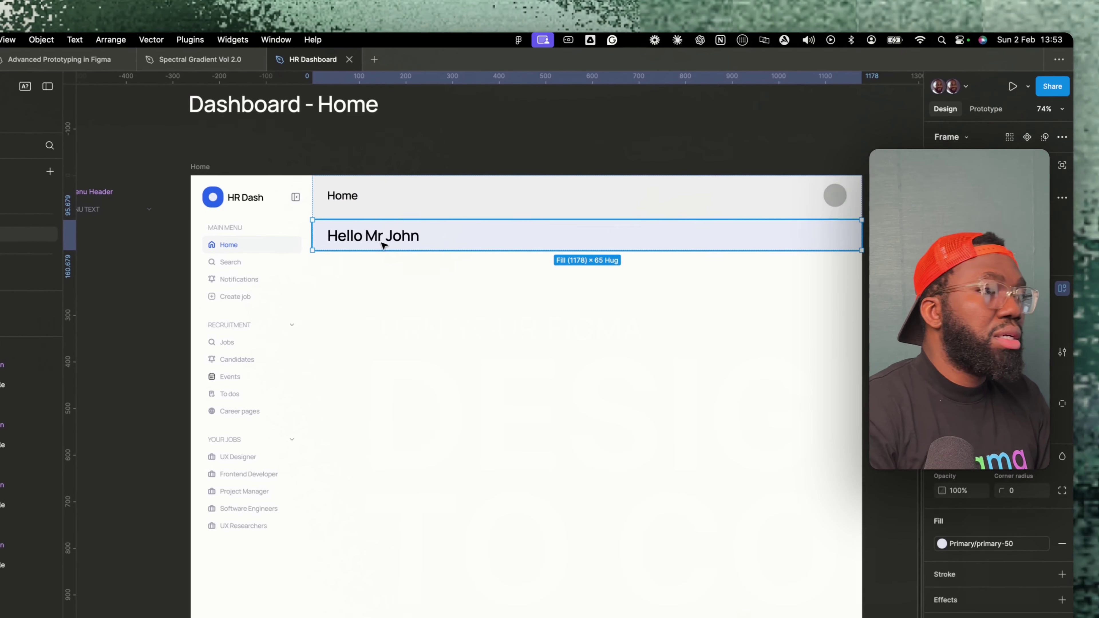
Duplicate the greeting beside itself, apply the body/medium/regular 14/150 style and change the copy's text to "It's Friday 07/02/2025".
click(563, 163)
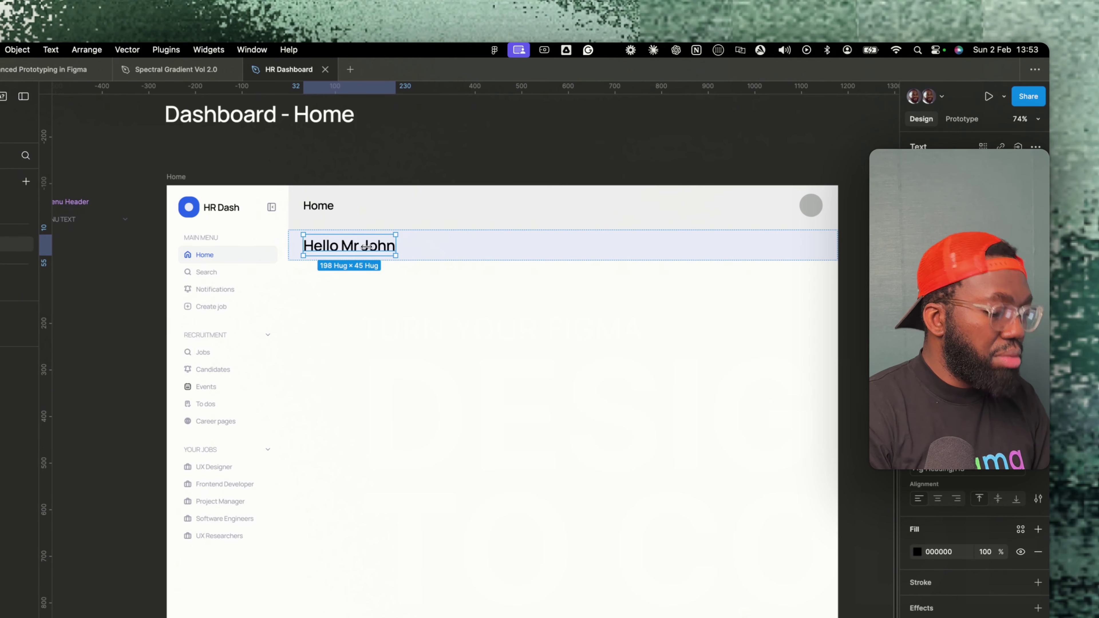
alt+drag(367, 247, 448, 248)
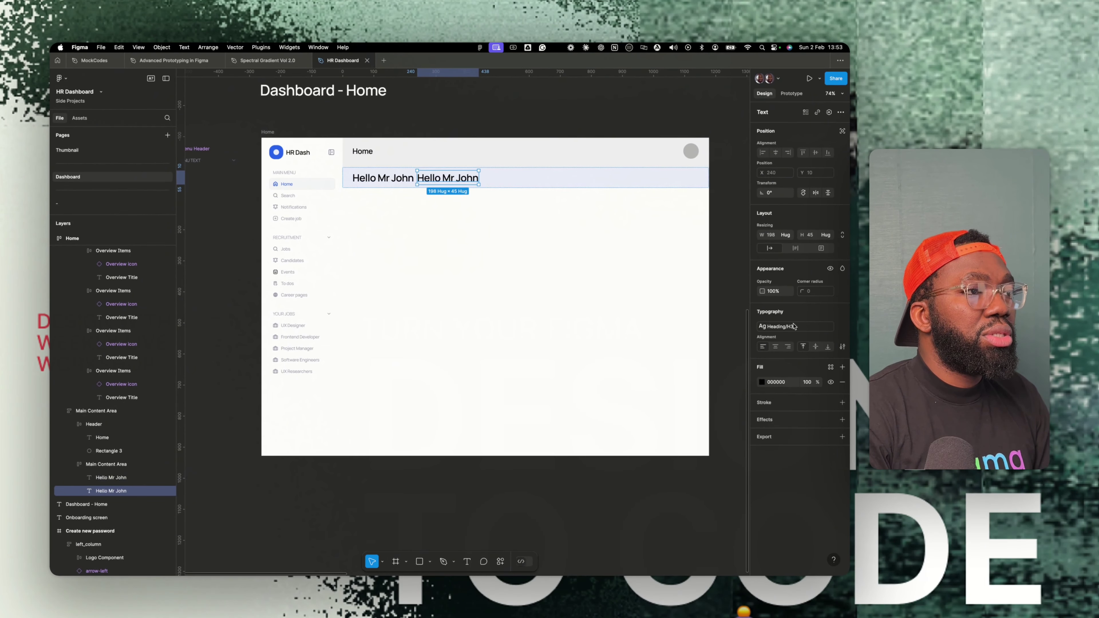
click(796, 330)
scroll(808, 453, down, 5)
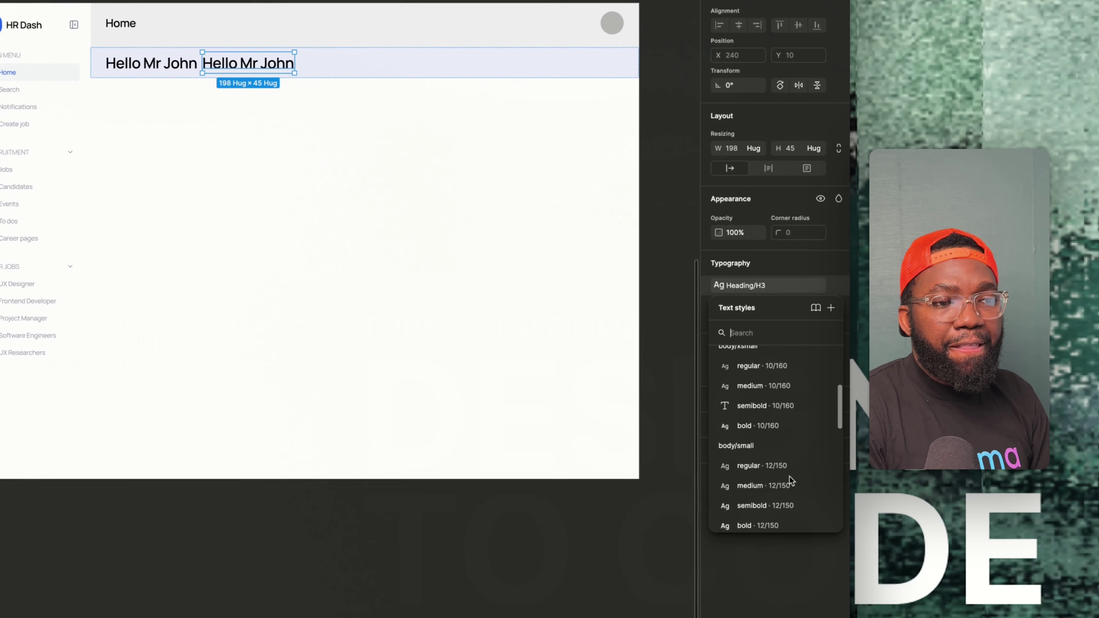
scroll(774, 495, down, 2)
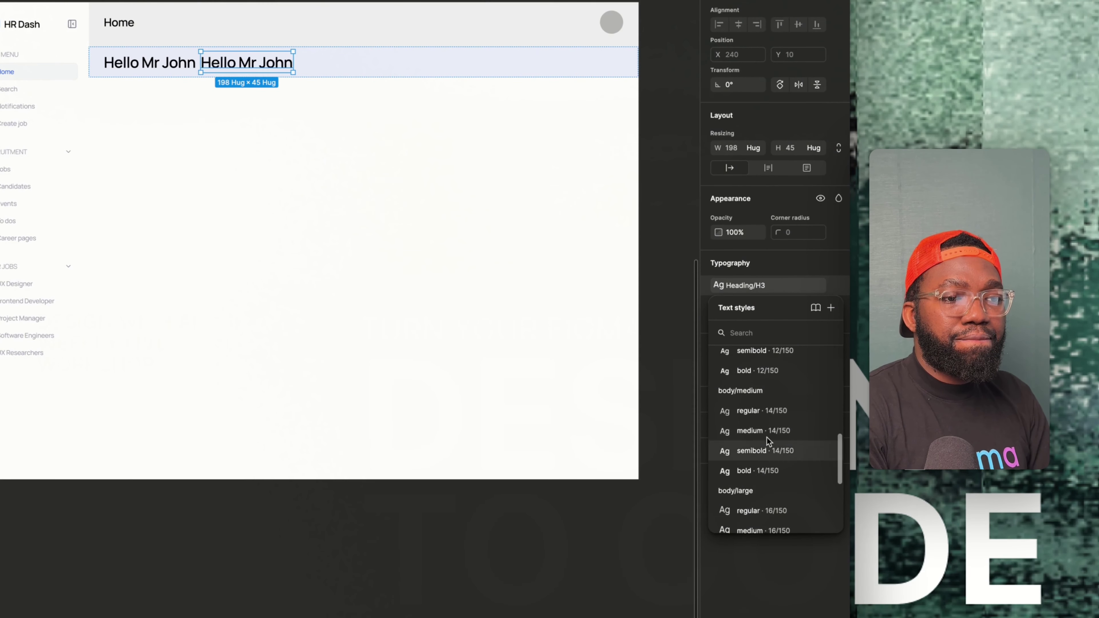
click(774, 411)
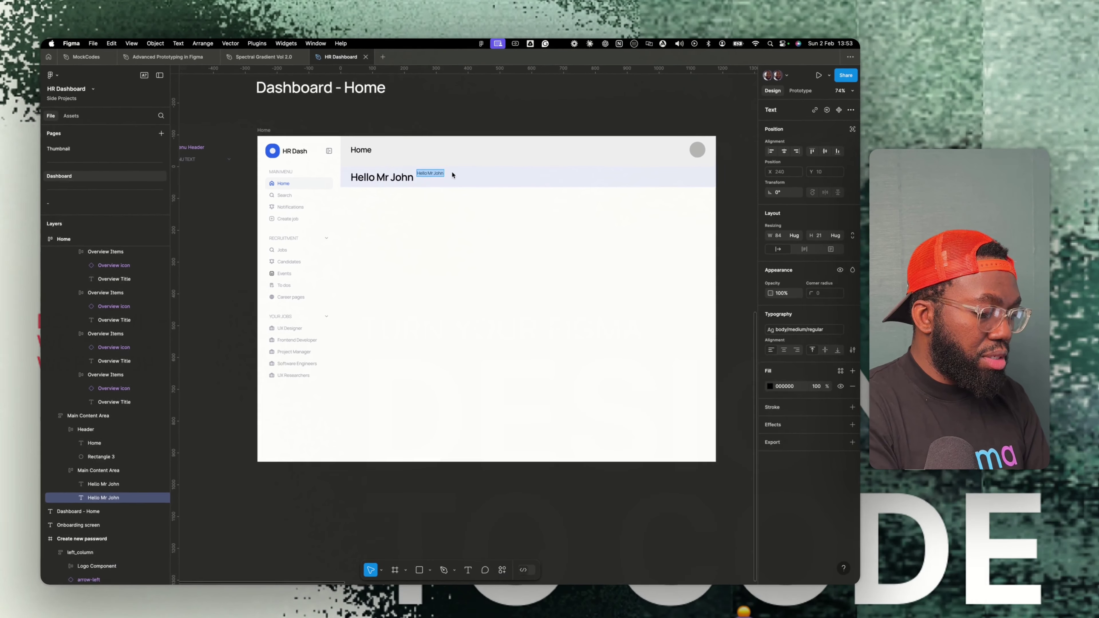
key(BackSpace)
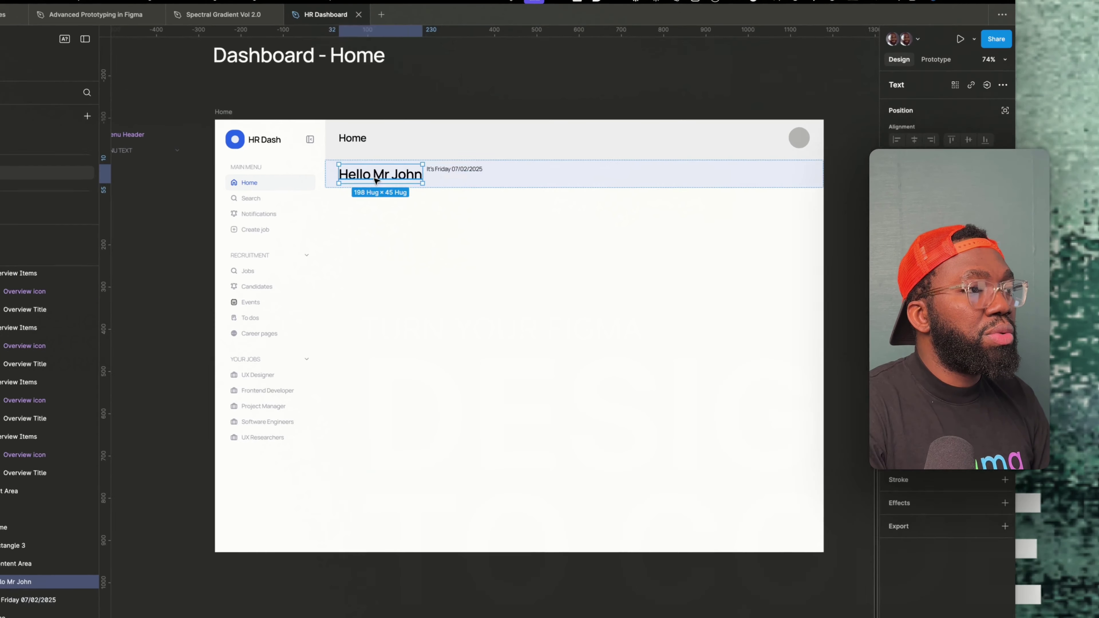
Wrap the greeting and date texts in an auto layout frame and rename it "Main content heading".
shift+click(406, 182)
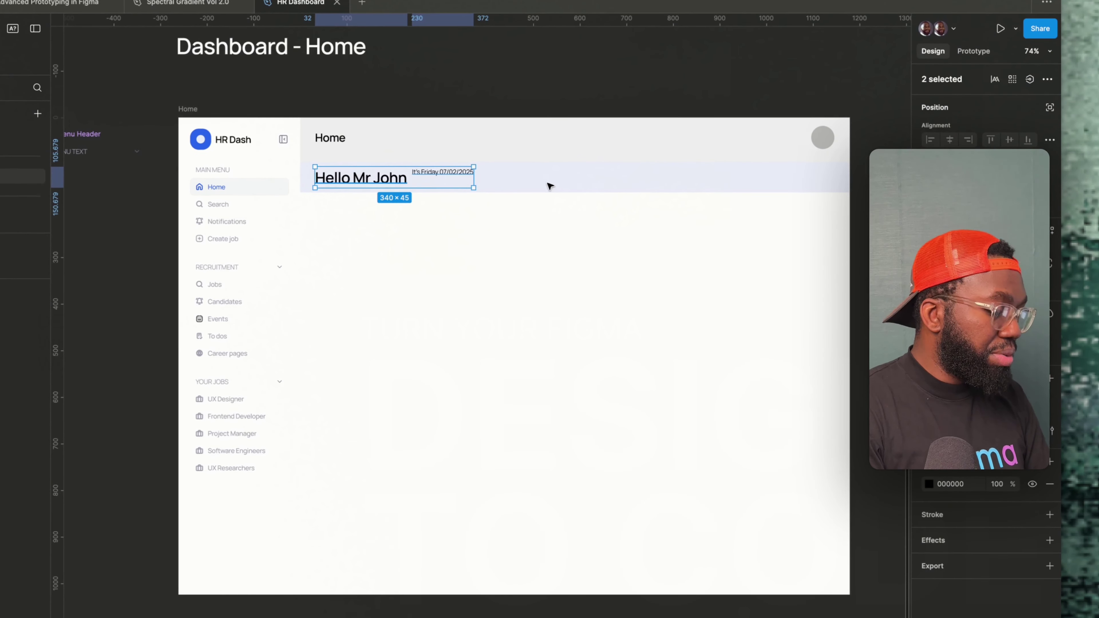
key(shift+a)
double_click(119, 524)
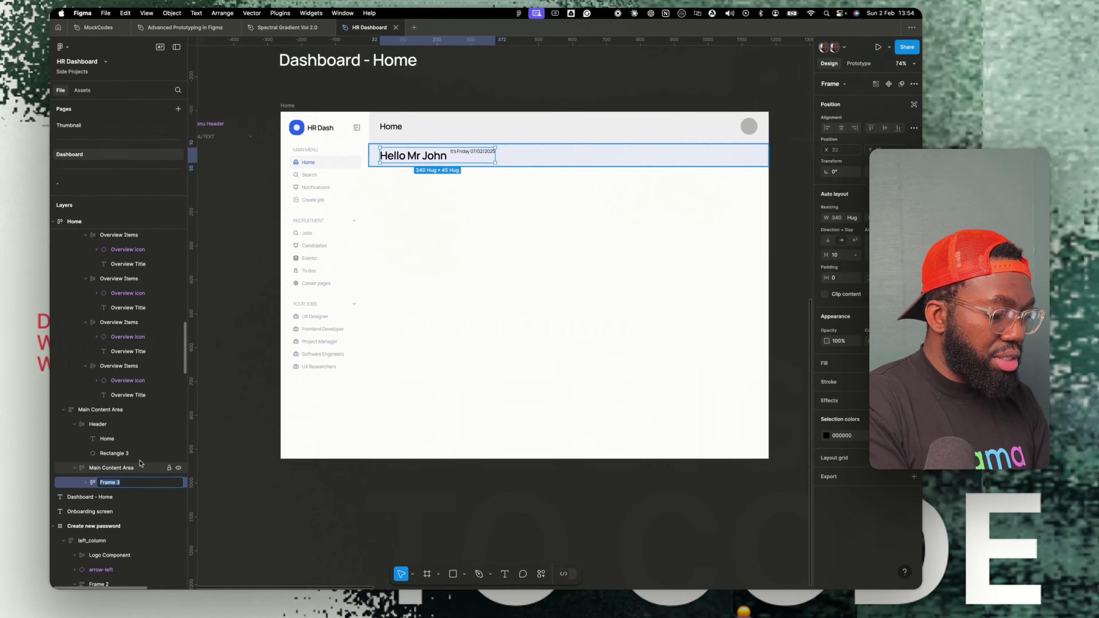
text(Main content headin)
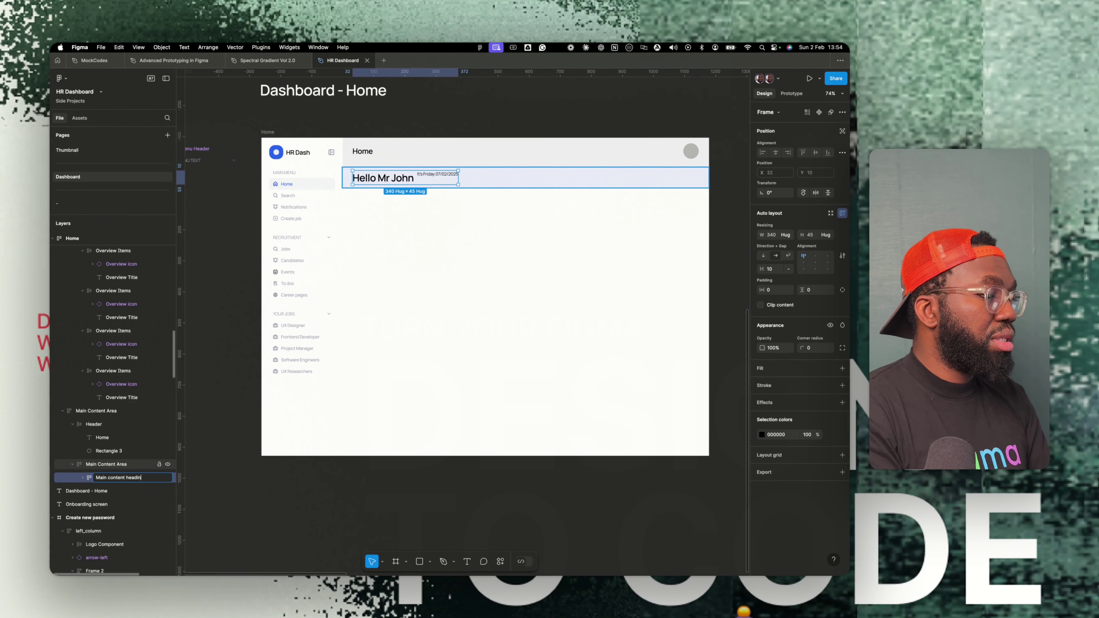
text(g)
key(Return)
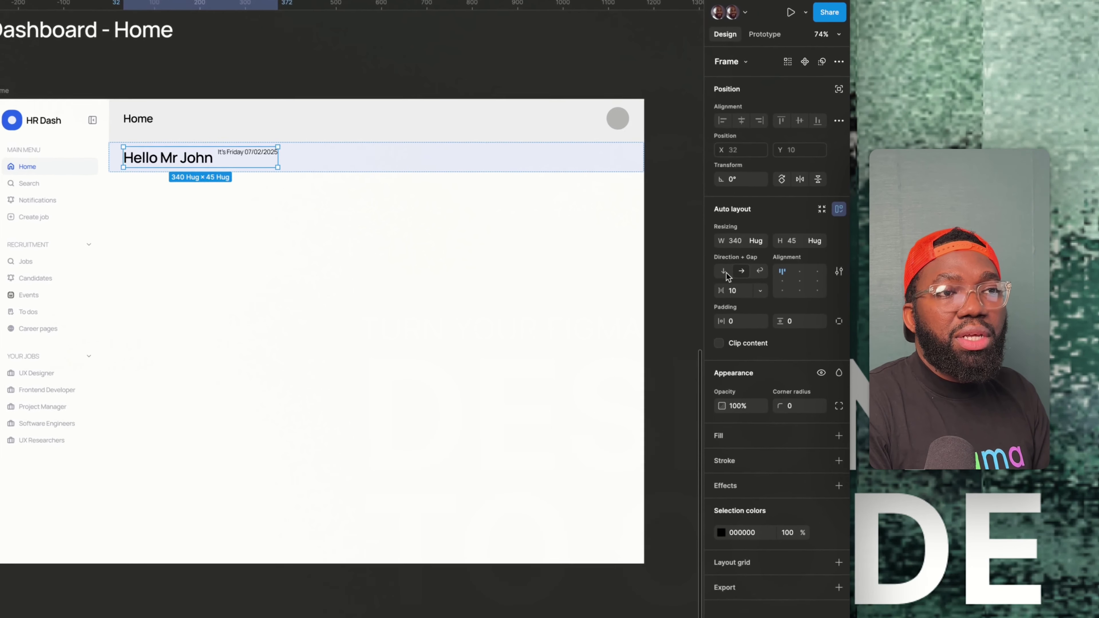
Stack the greeting above the date in Main content heading with a slightly smaller gap between them.
click(724, 272)
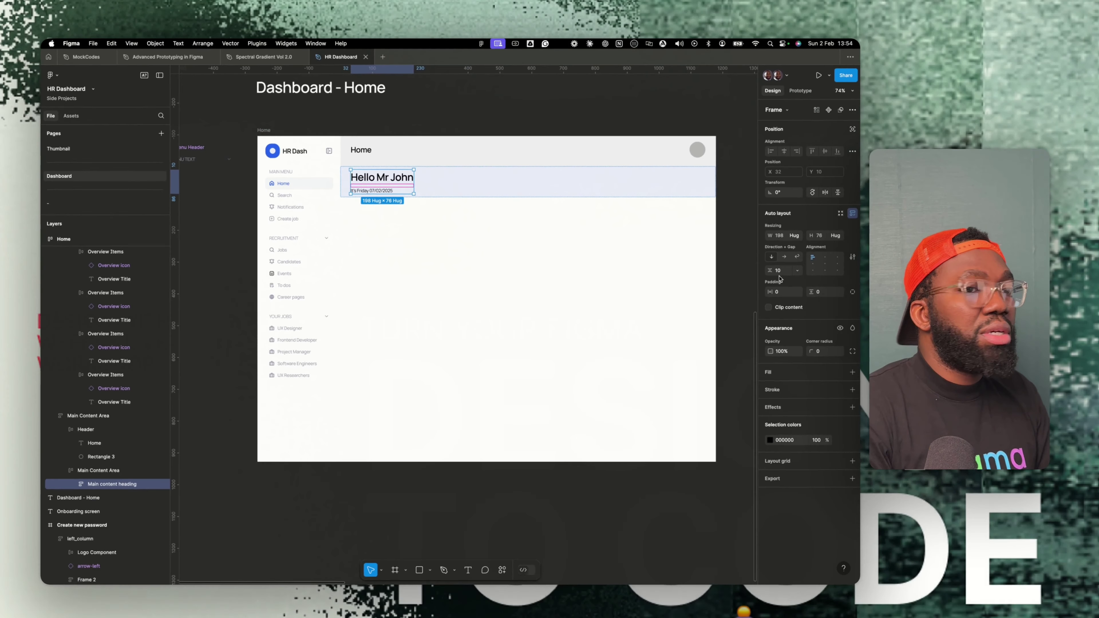
click(943, 305)
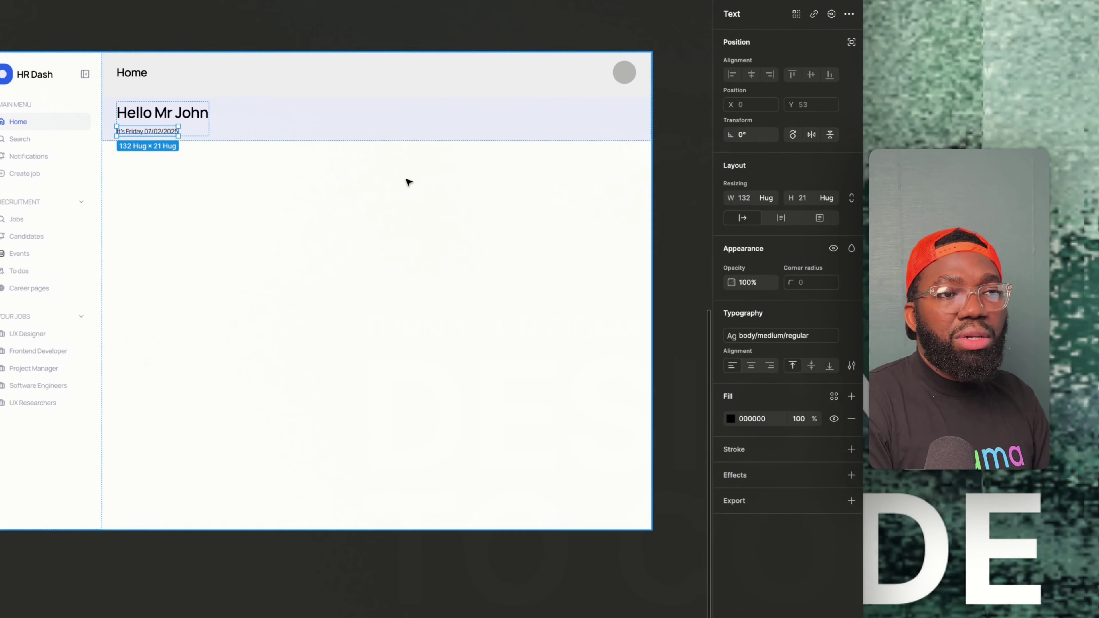
Apply the White library colour to the inner Main Content Area's fill.
click(613, 187)
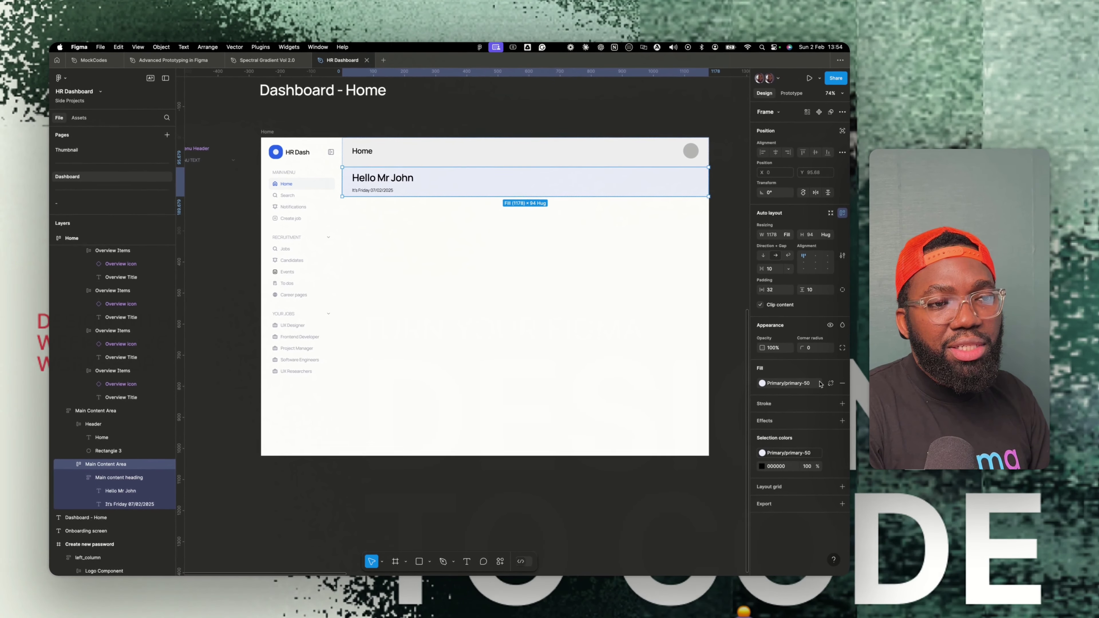
click(780, 399)
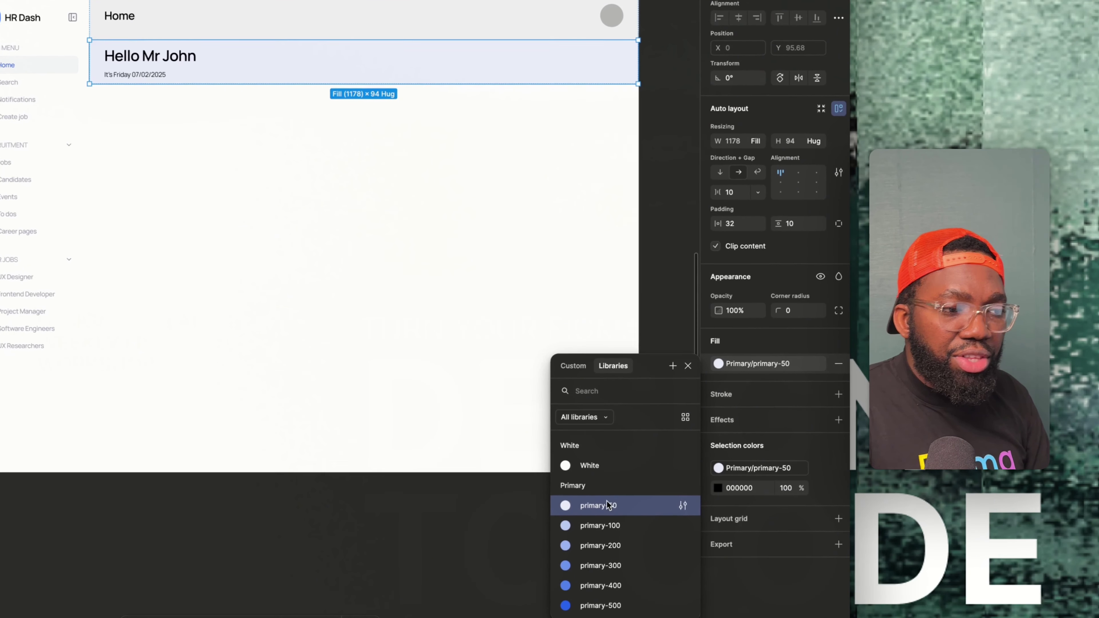
click(611, 471)
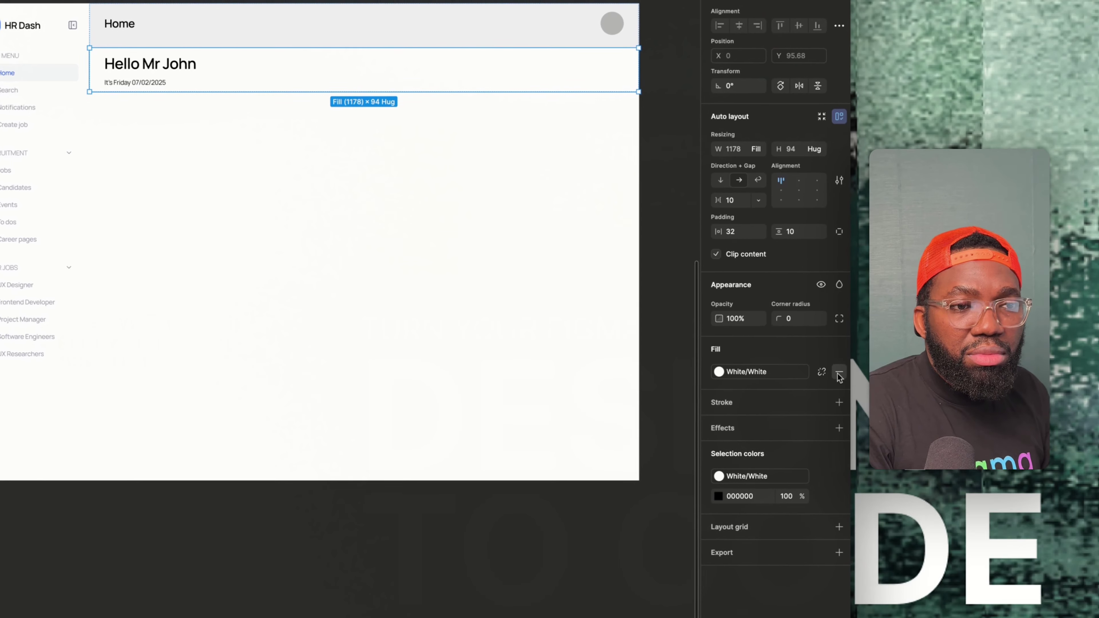
Replace the inner Main Content Area's library fill with a custom fill of F7F8FA.
click(839, 373)
click(839, 349)
click(743, 375)
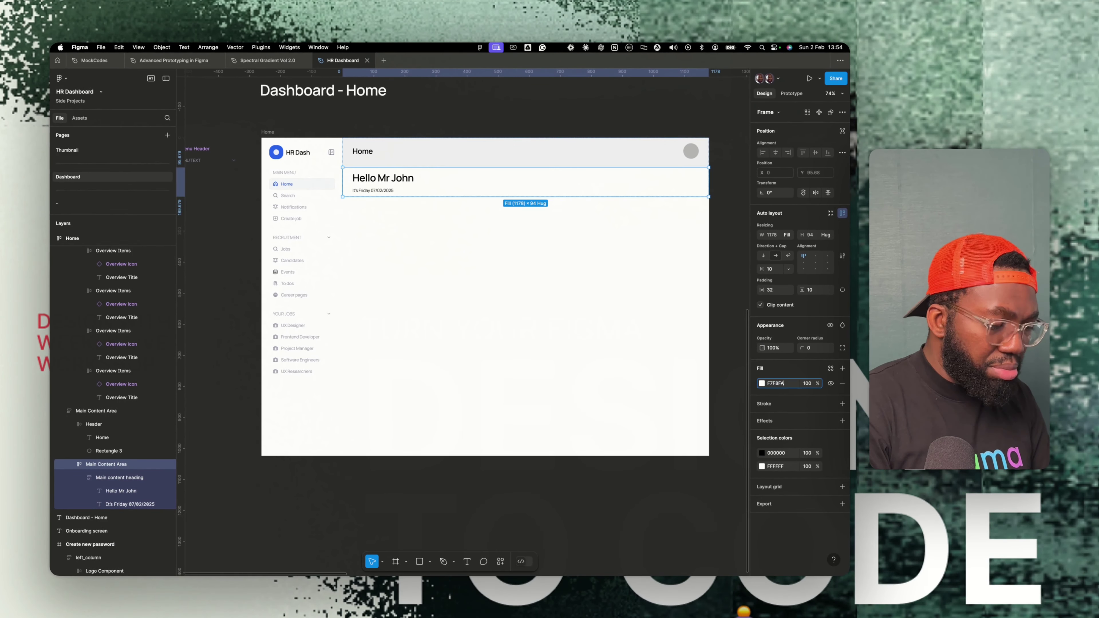
key(Return)
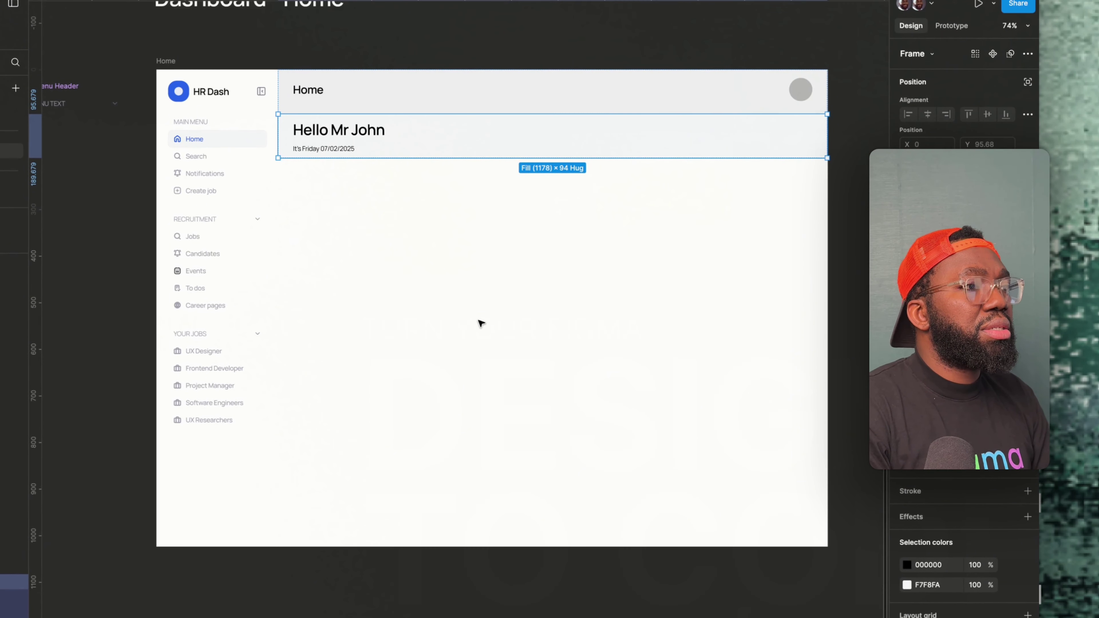
Set the inner Main Content Area's vertical padding to 32.
scroll(390, 173, up, 5)
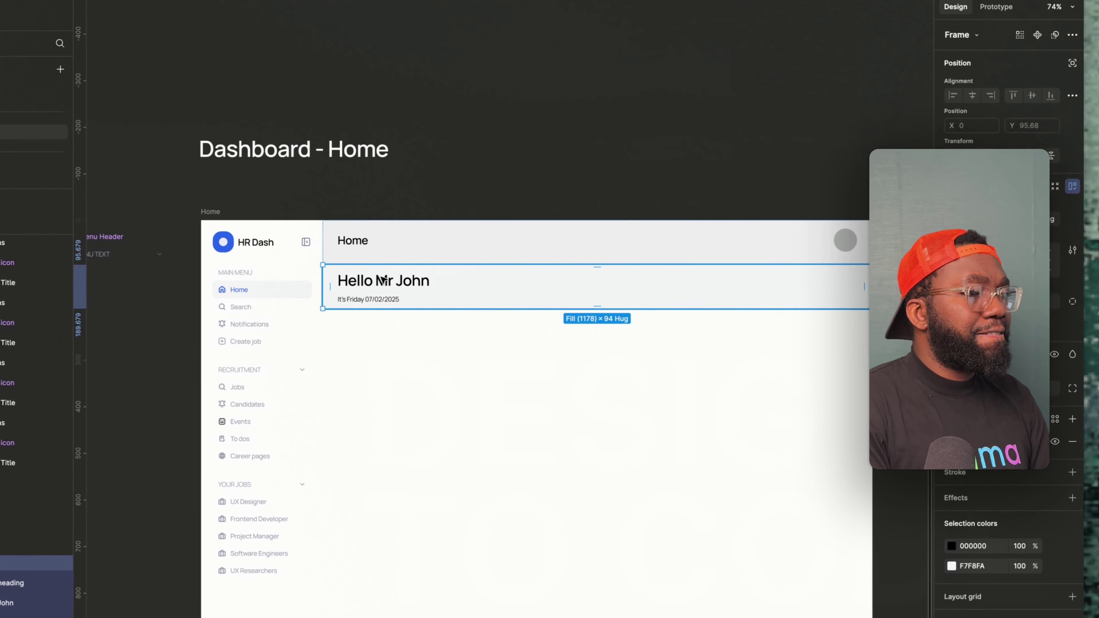
double_click(385, 306)
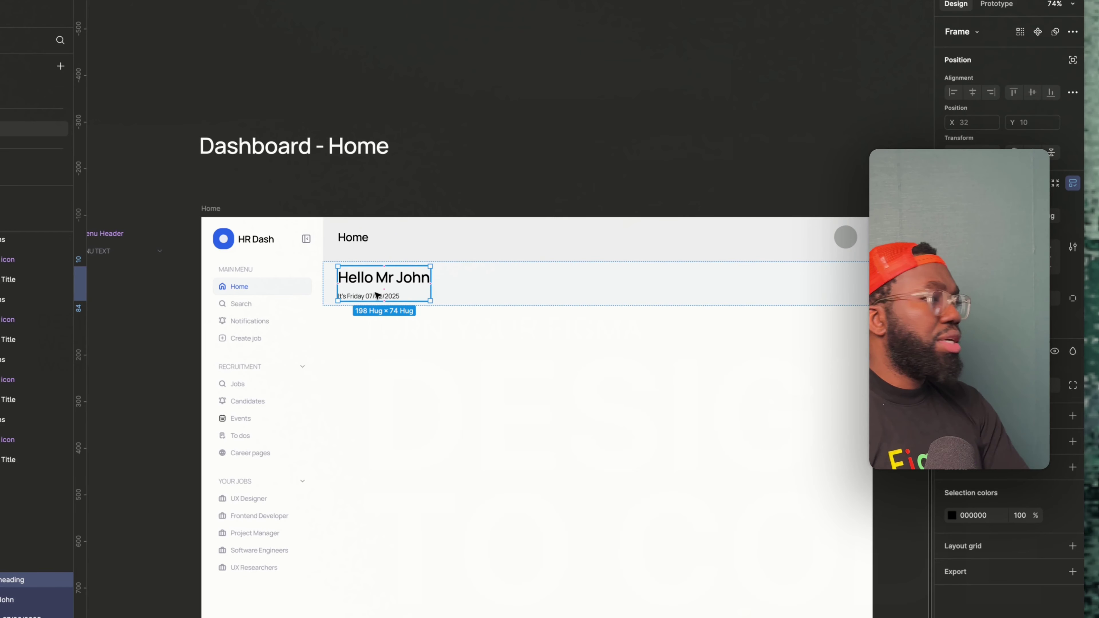
click(326, 297)
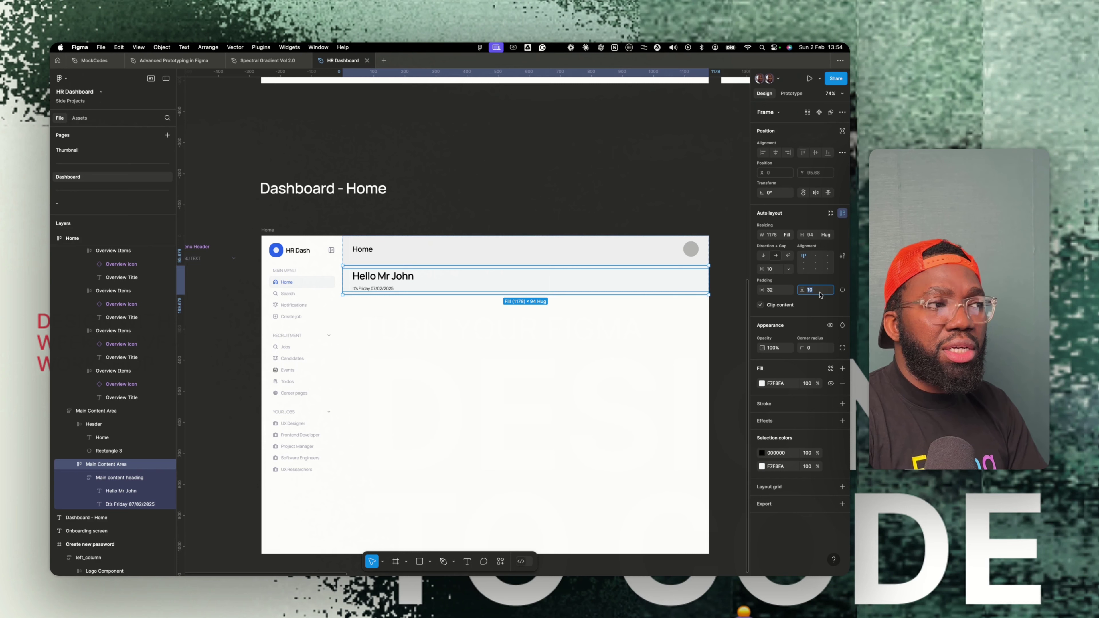
key(Return)
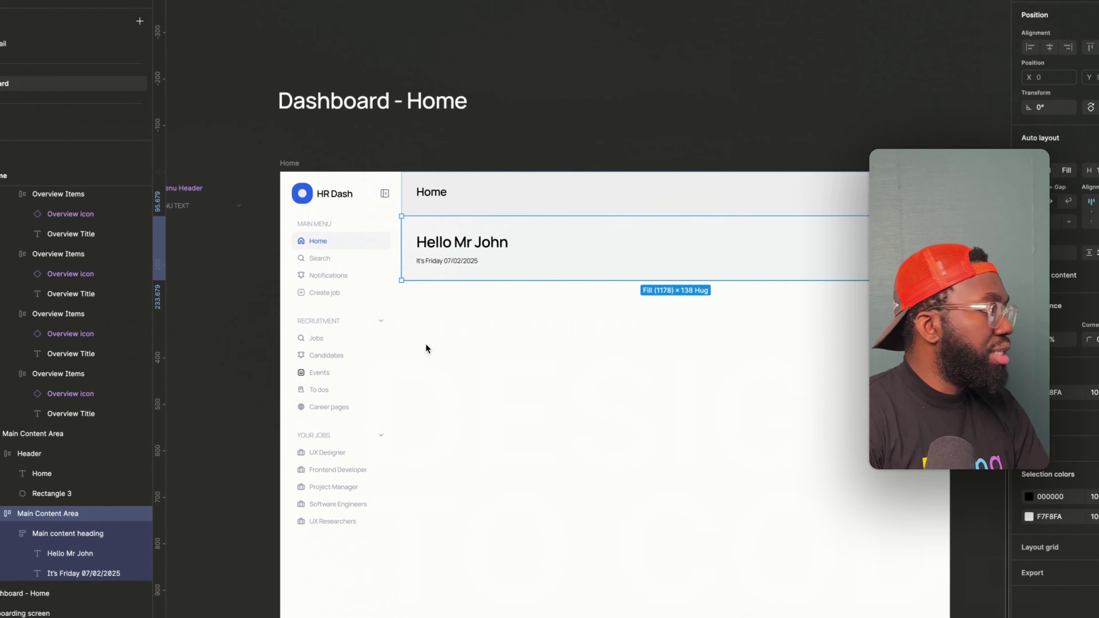
Apply the library colour neutral-300 to the date text's fill.
click(376, 280)
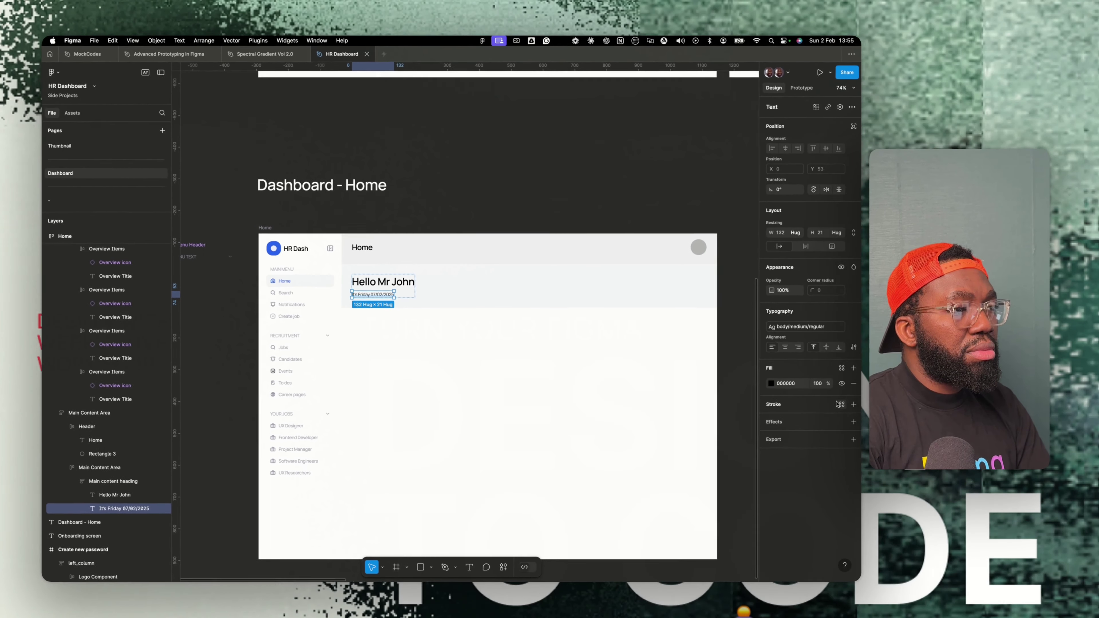
click(841, 368)
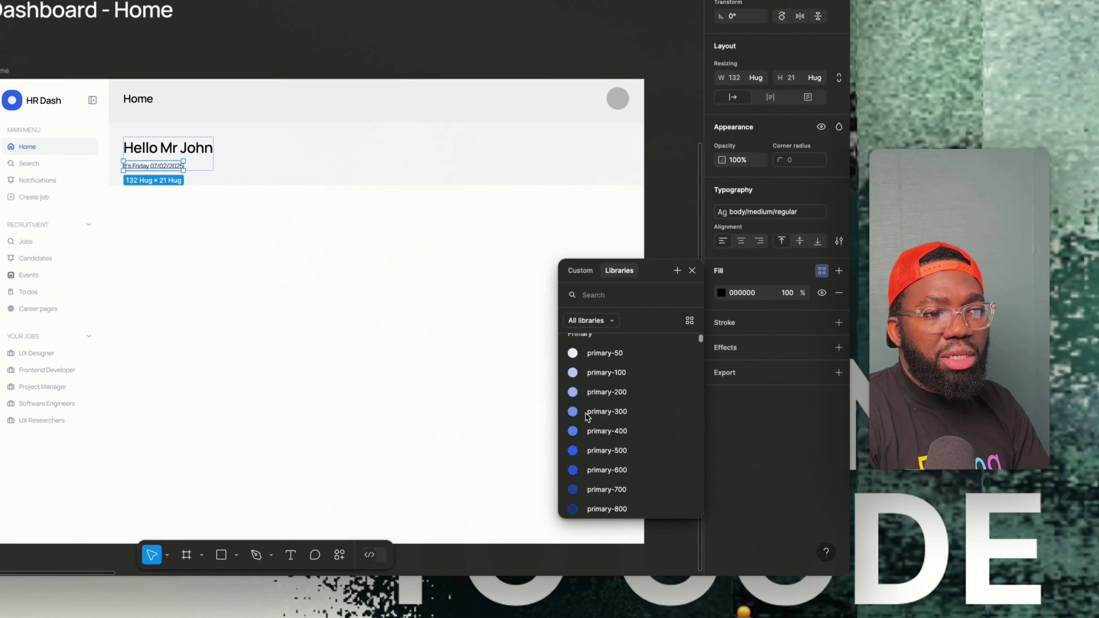
scroll(588, 415, down, 5)
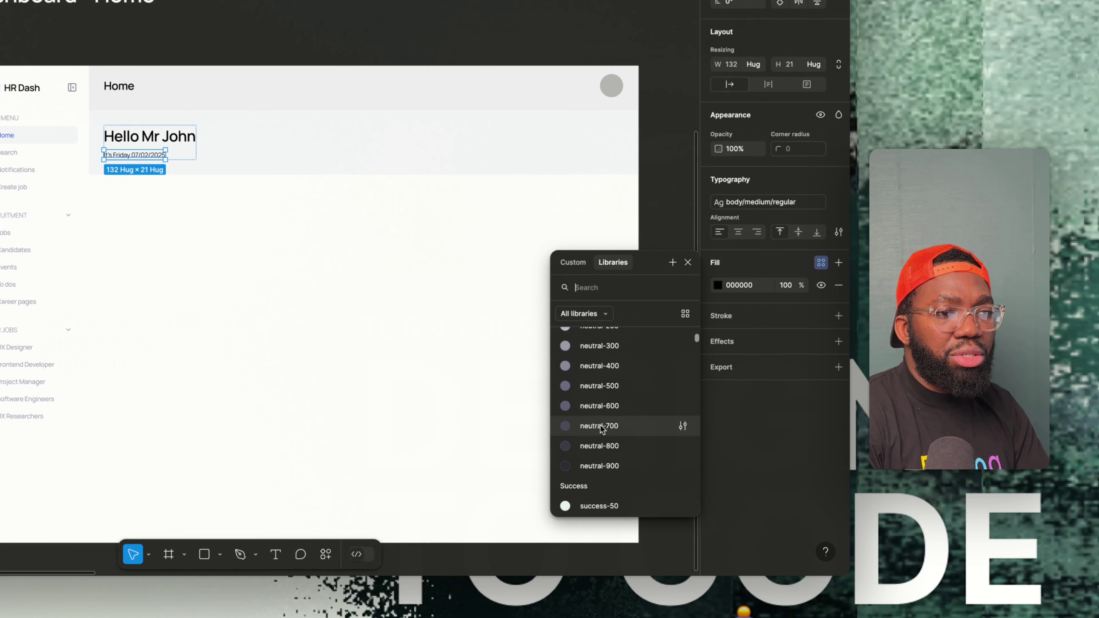
click(607, 402)
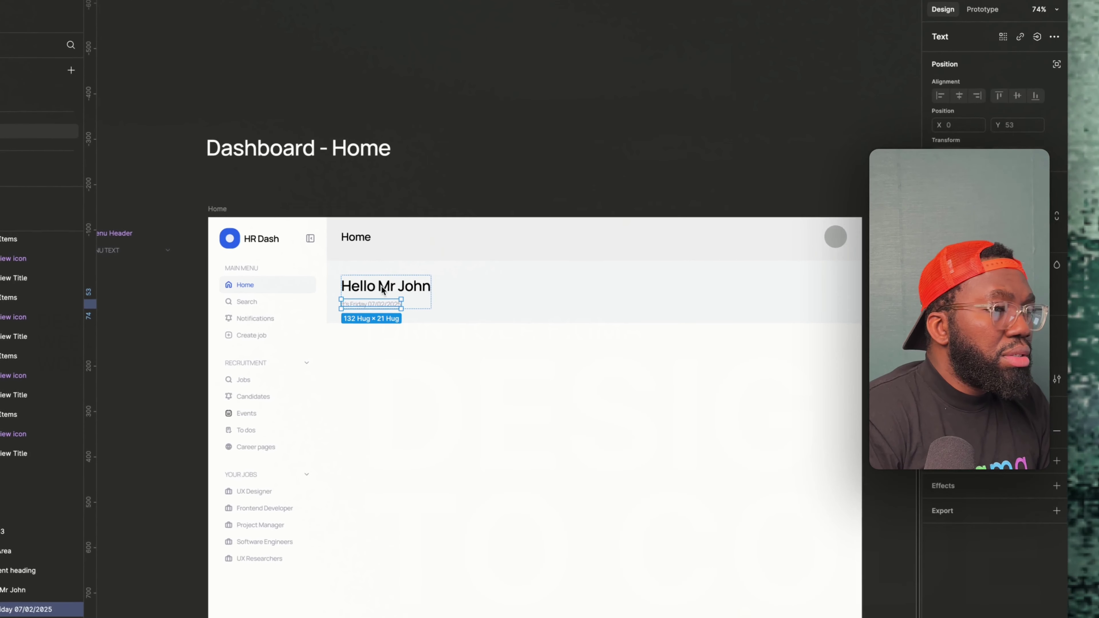
Change the date text's fill to the library colour neutral-500.
click(383, 288)
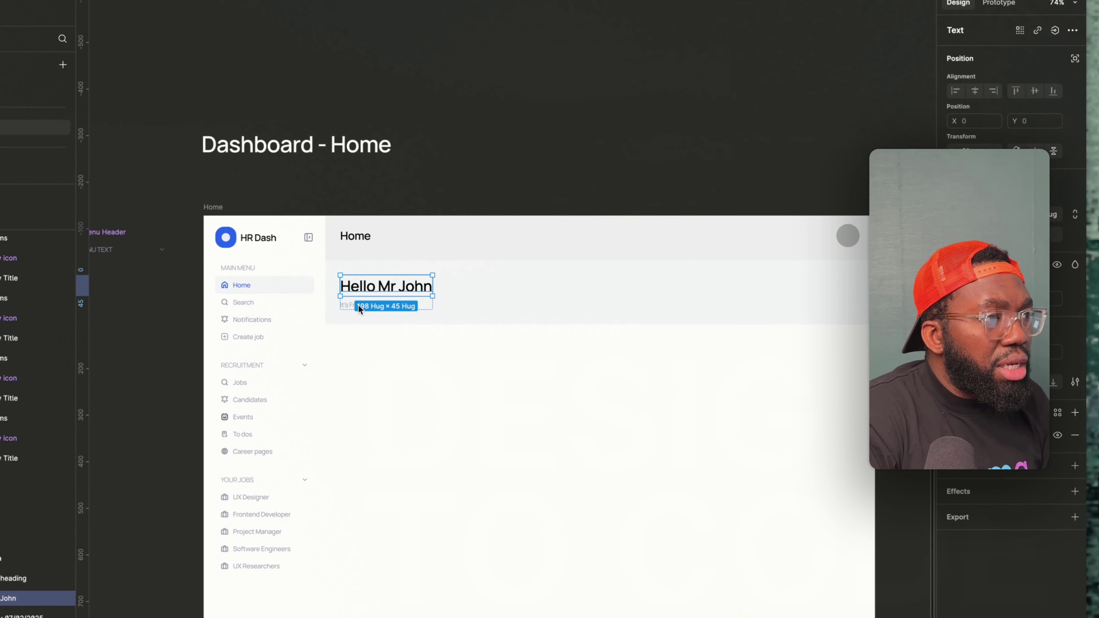
click(355, 306)
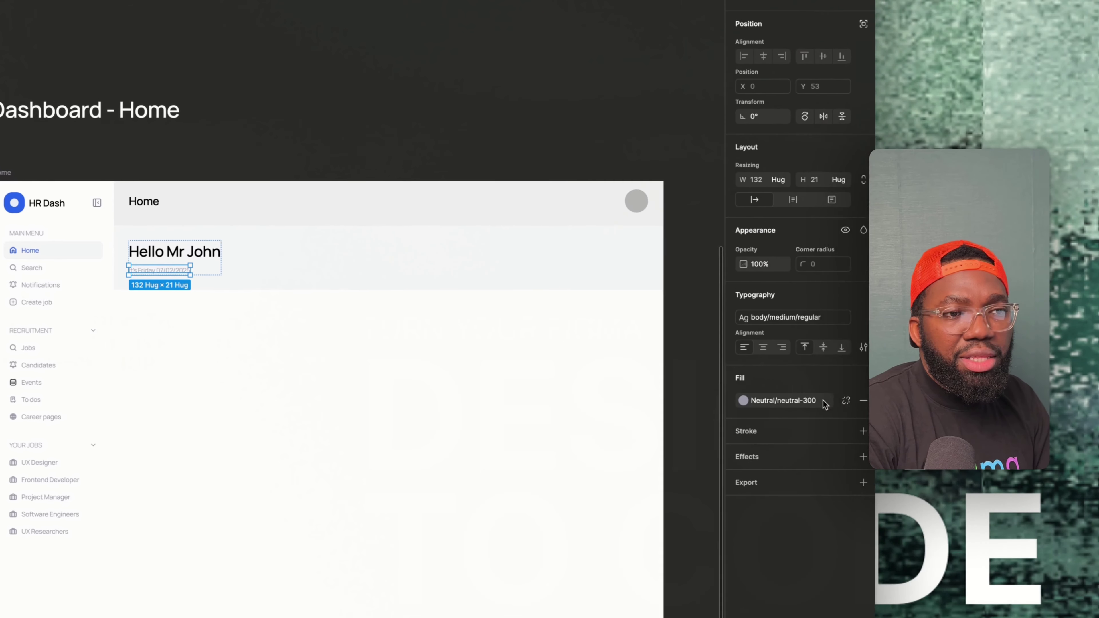
click(824, 405)
click(669, 604)
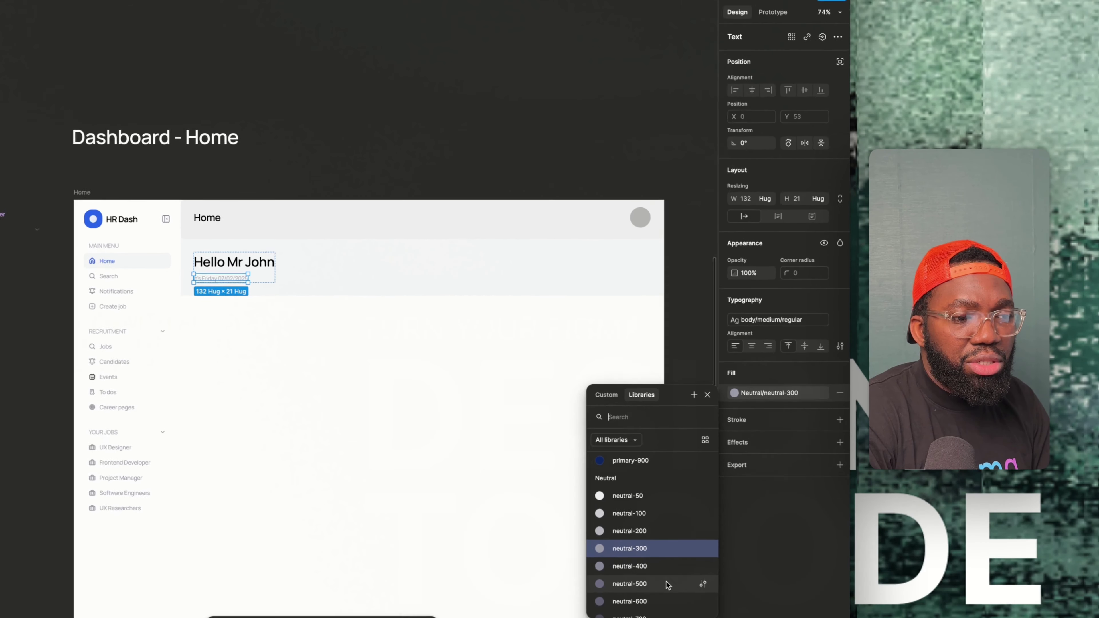
key(Escape)
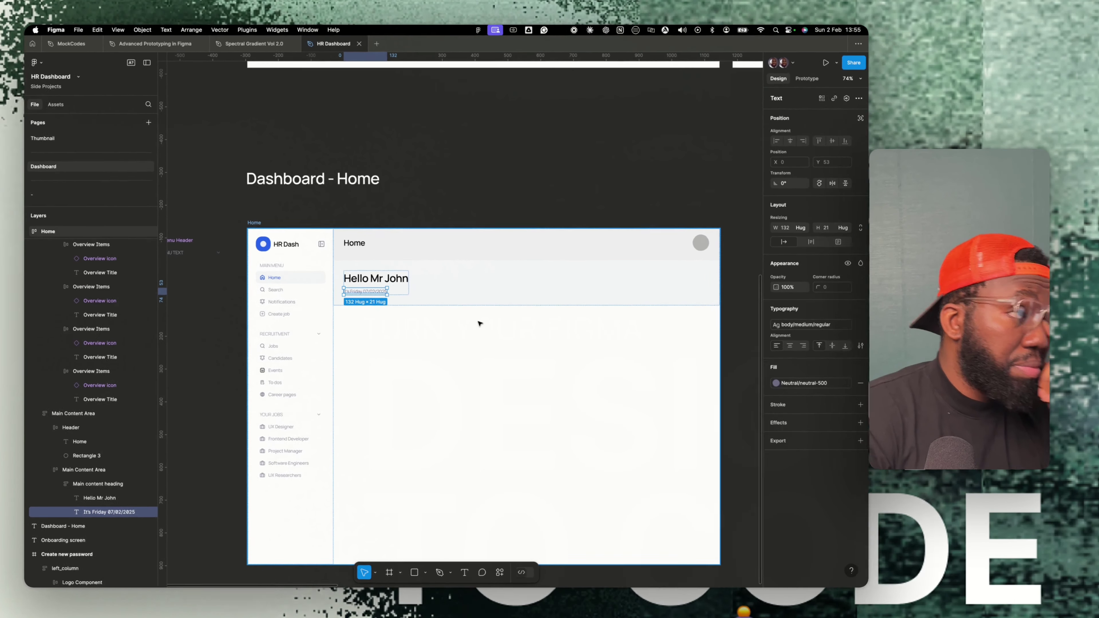
Draw a new frame of about 555 × 246 inside the inner Main Content Area.
click(474, 284)
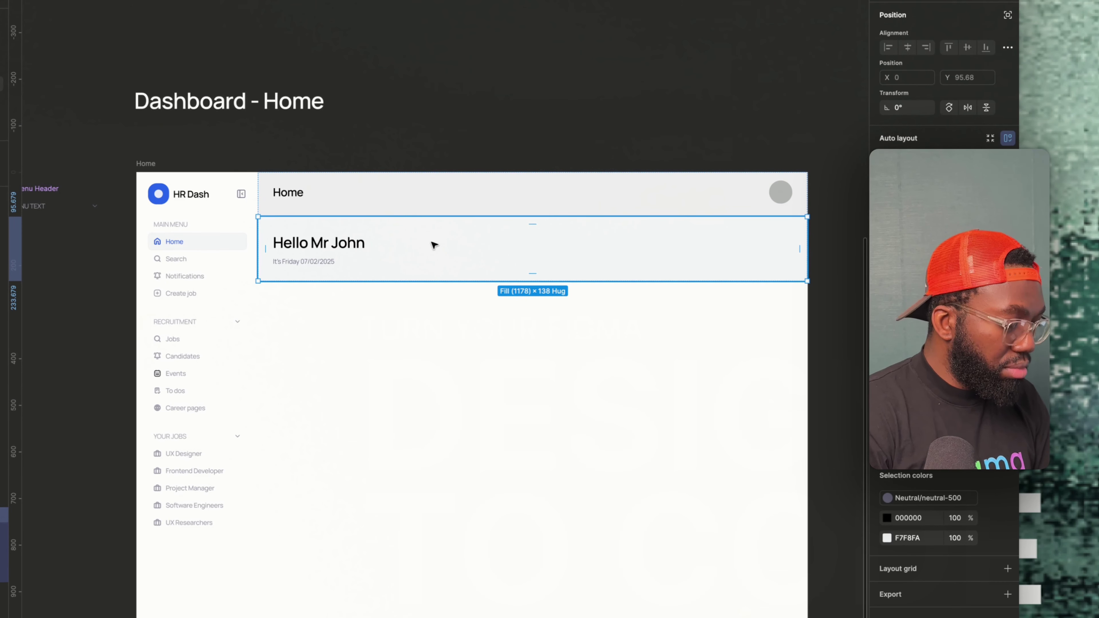
key(f)
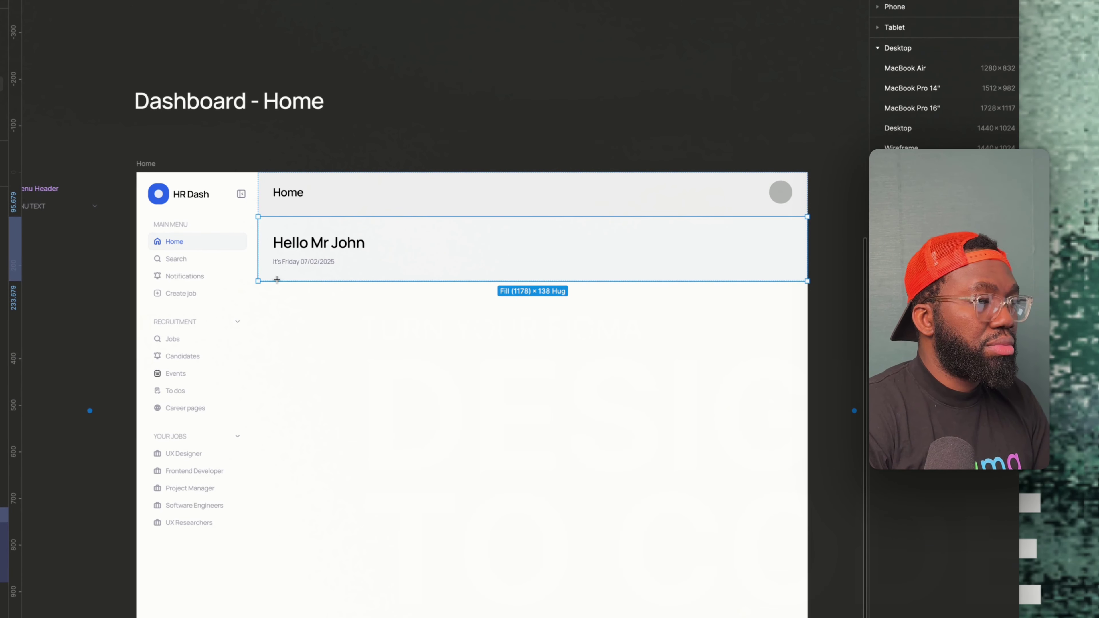
drag(397, 357, 534, 391)
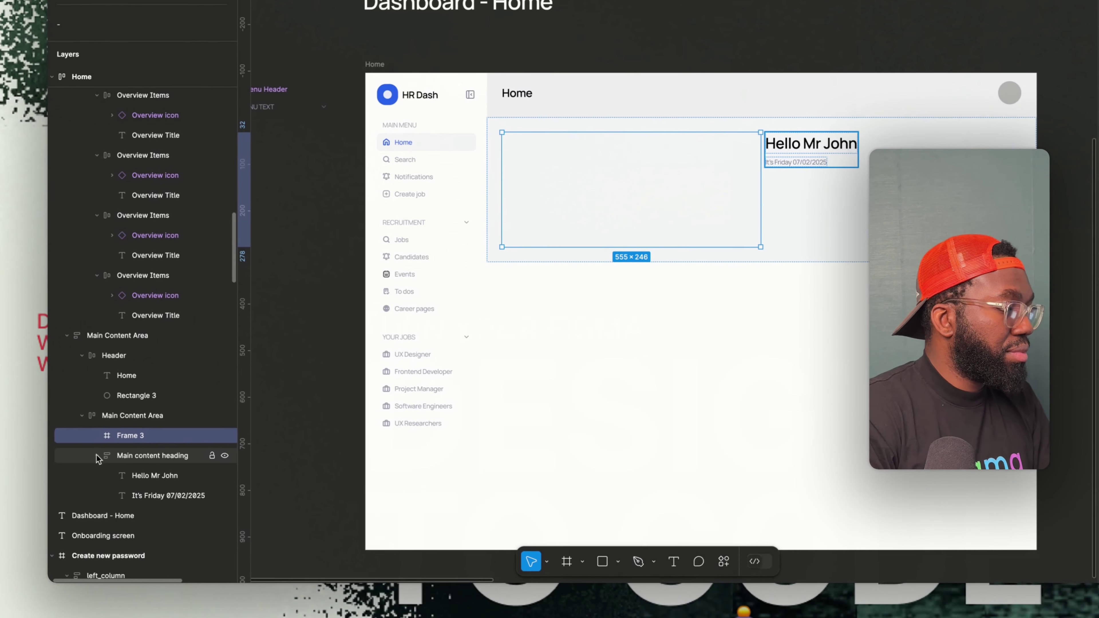
Set the inner Main Content Area's auto layout direction to vertical and move the new frame below Main content heading.
click(100, 450)
click(132, 413)
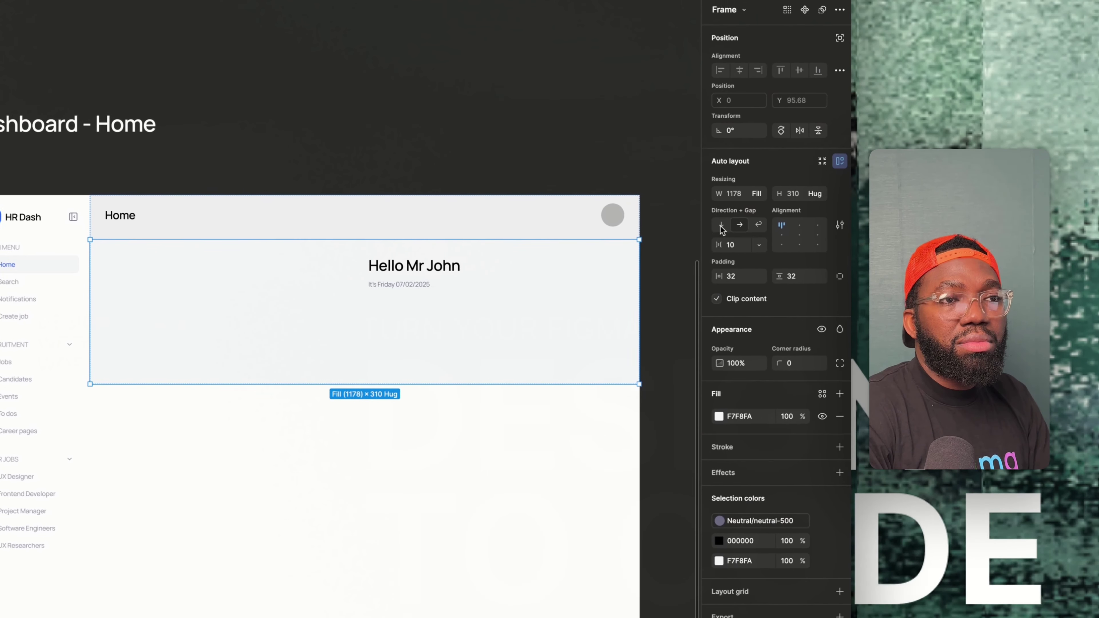
click(720, 225)
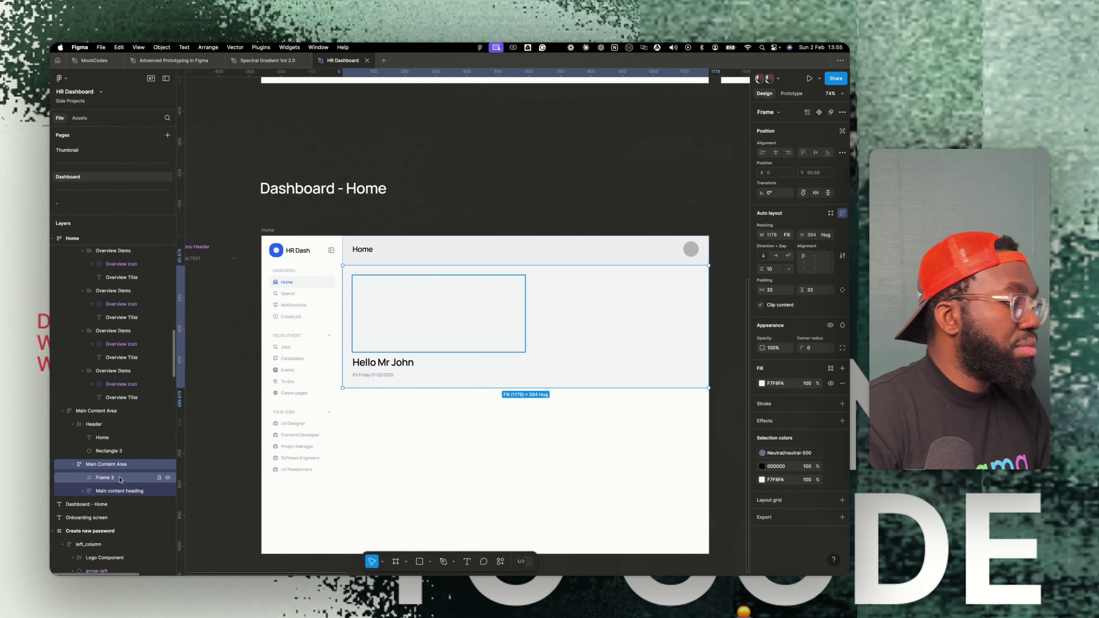
click(121, 478)
drag(121, 478, 121, 495)
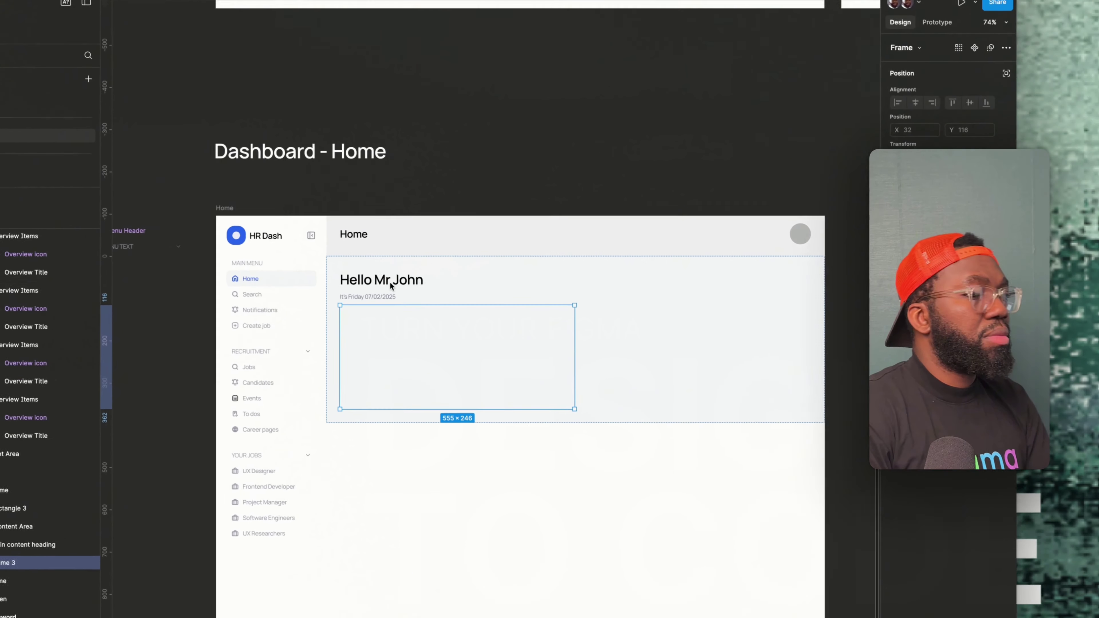
Rename the Main content heading frame as Salutation and the new empty frame as Key Metrics.
click(386, 284)
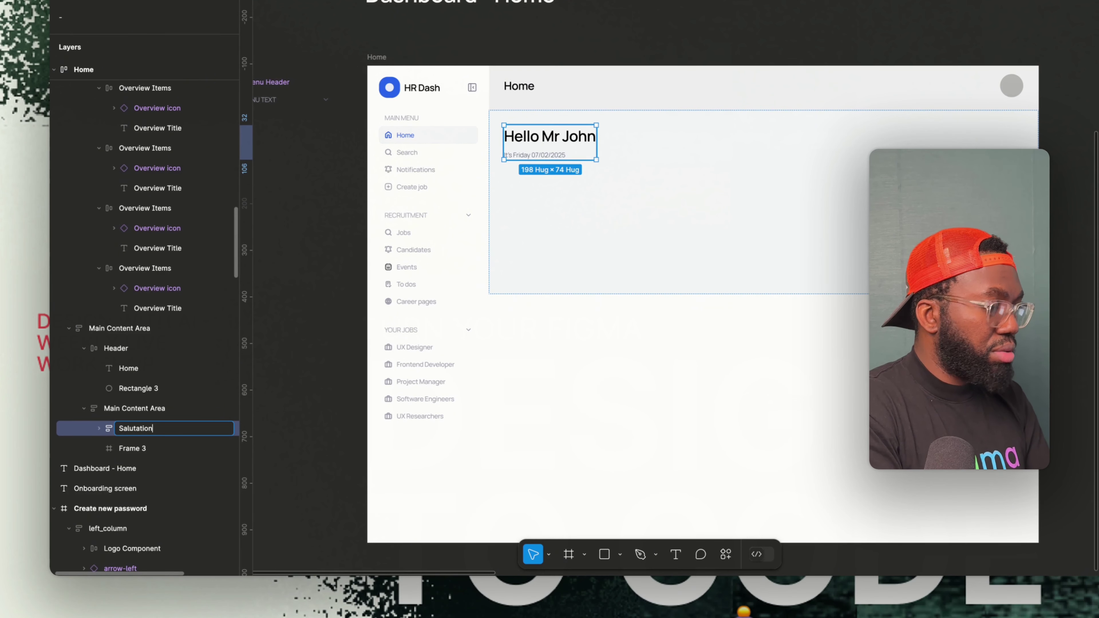
double_click(133, 450)
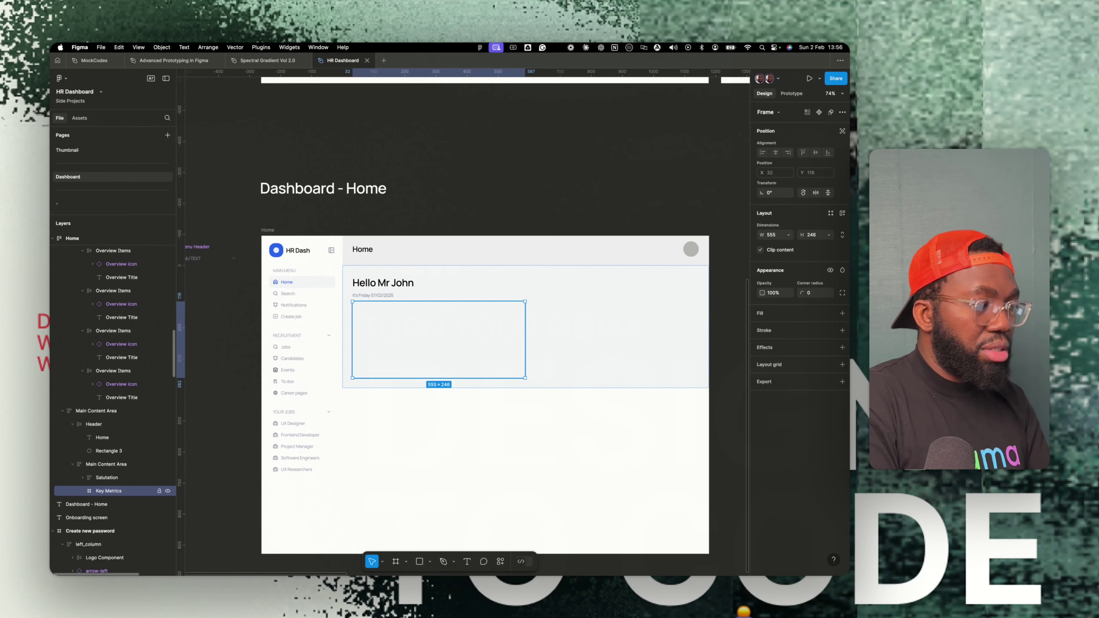
Set the Key Metrics frame's width to fill its container.
scroll(108, 491, down, 7)
scroll(400, 464, down, 8)
scroll(76, 387, up, 3)
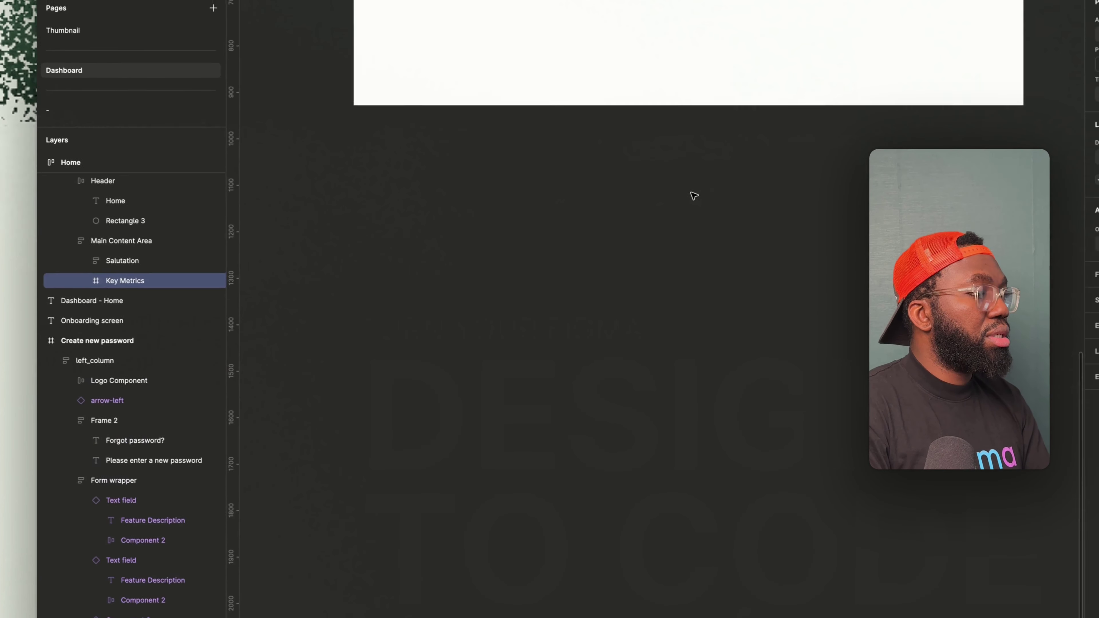
scroll(450, 342, up, 10)
scroll(400, 358, down, 2)
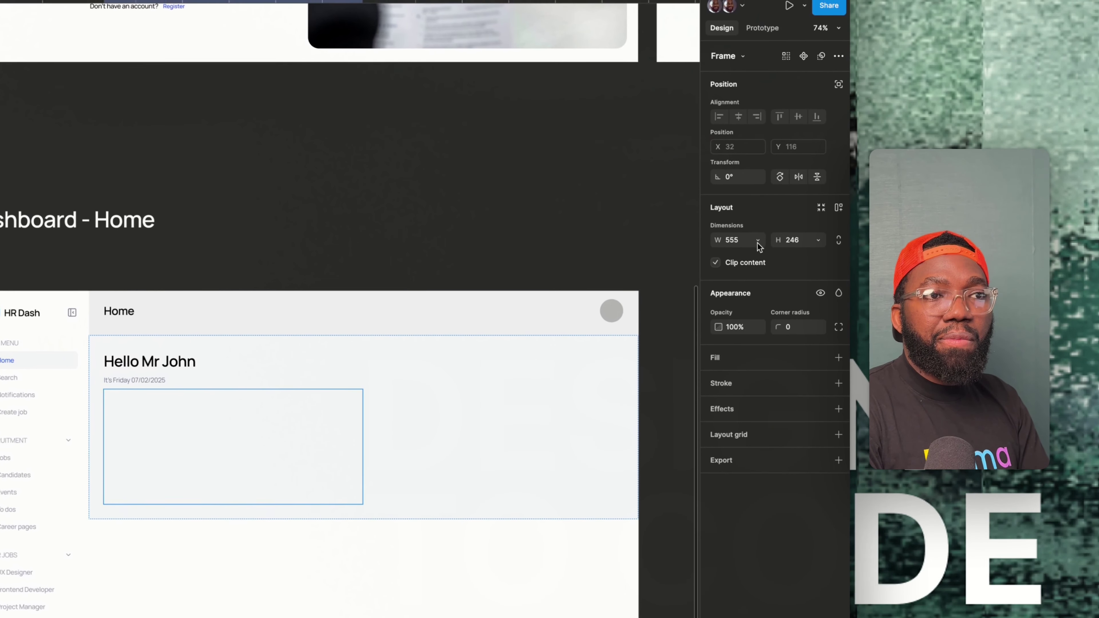
click(757, 243)
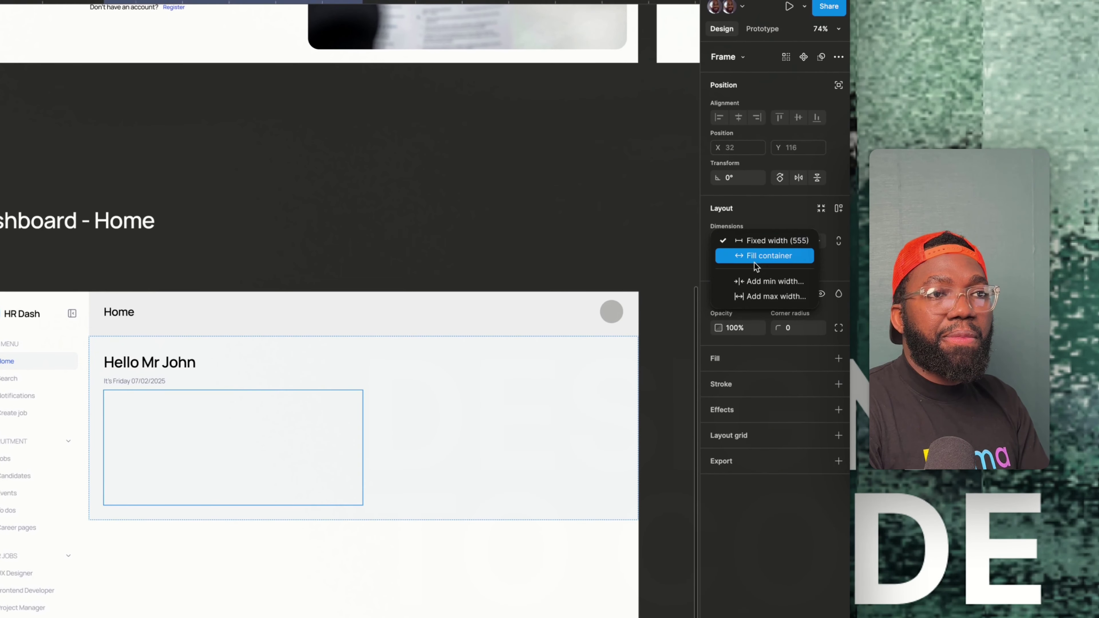
click(754, 262)
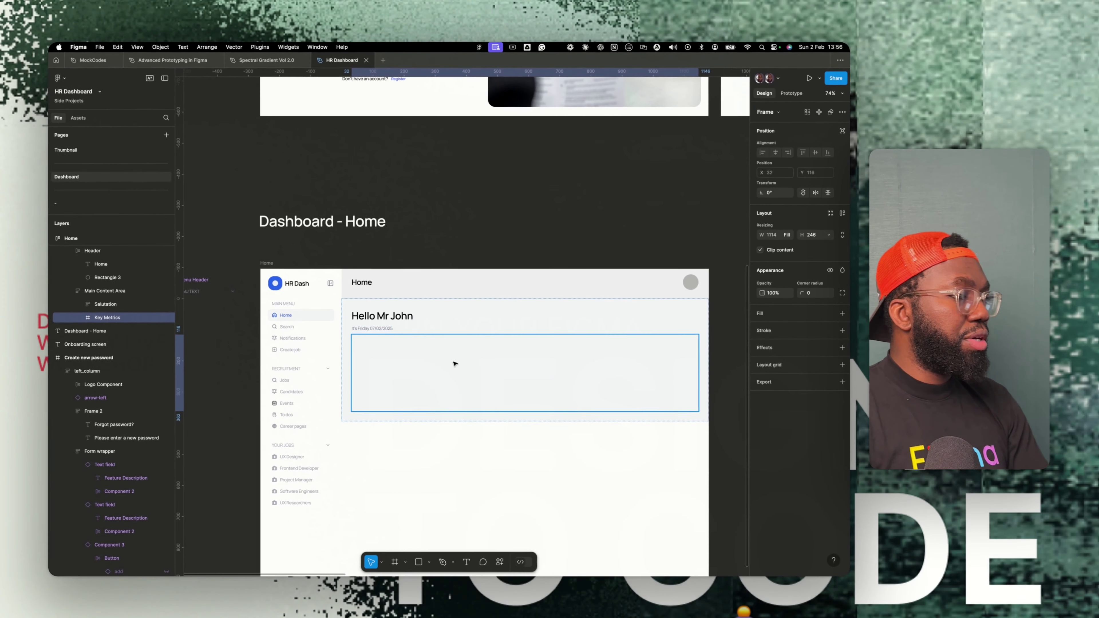
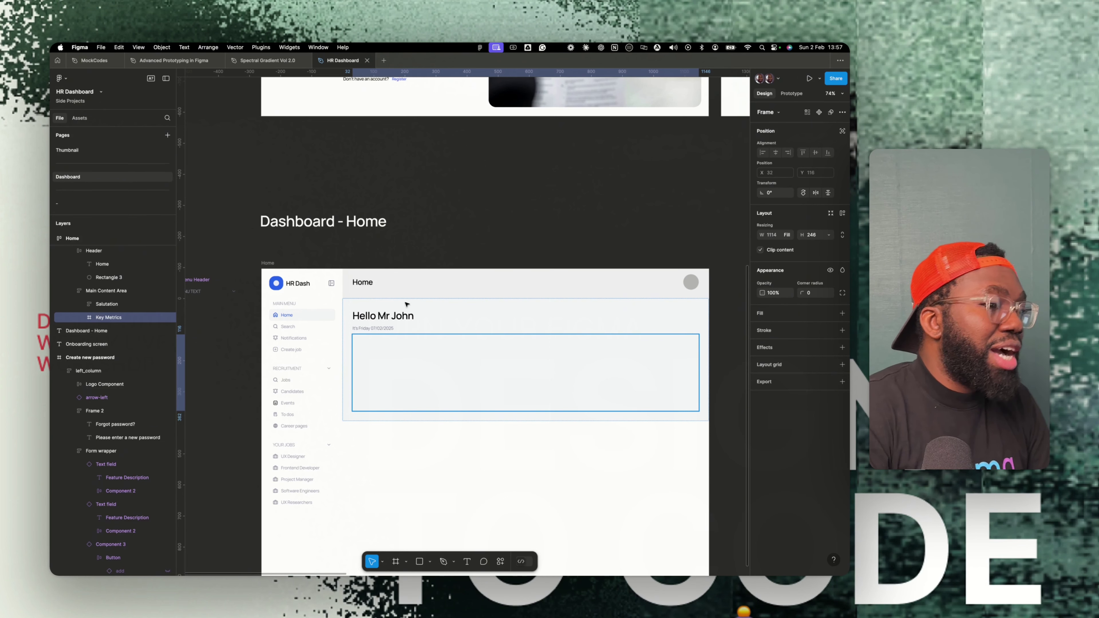
Apply auto layout to the Key Metrics frame and add the text "Active" inside it.
key(shift+a)
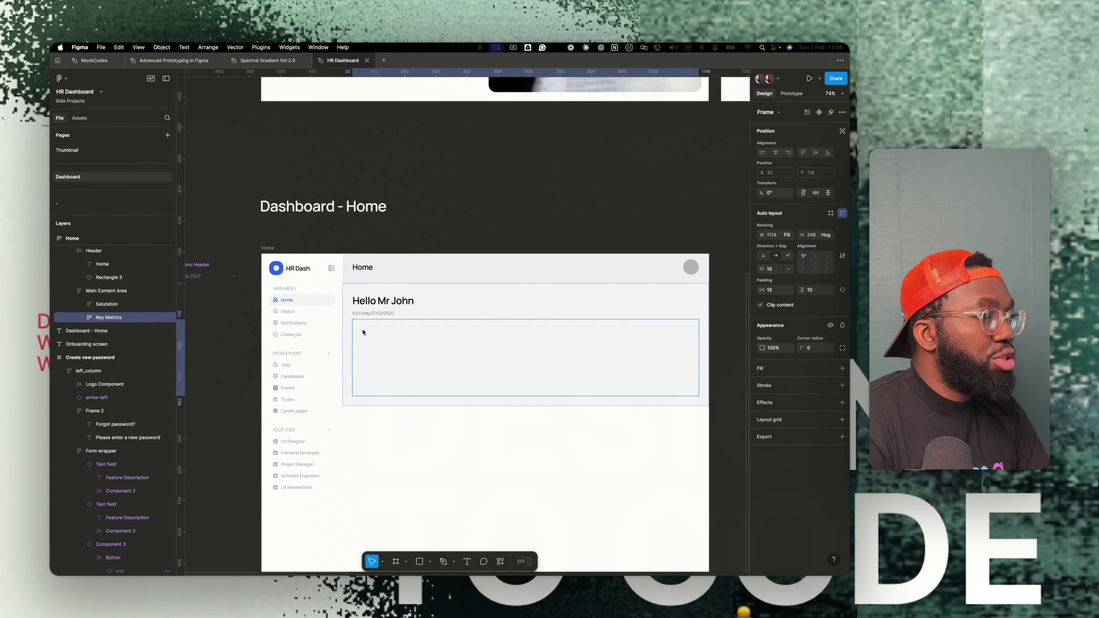
key(t)
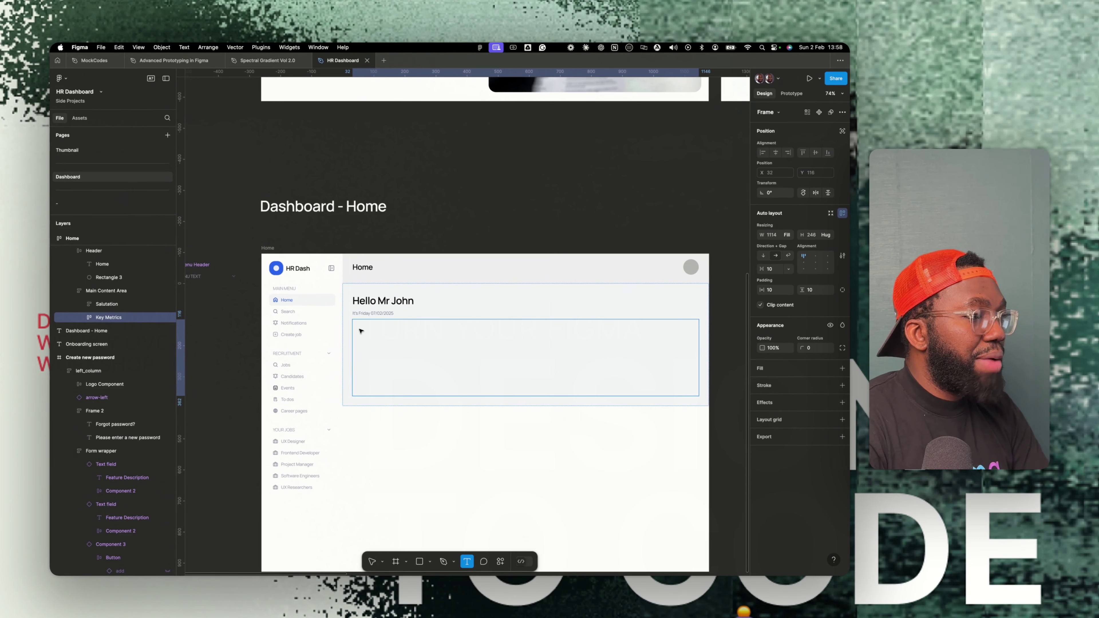
click(360, 331)
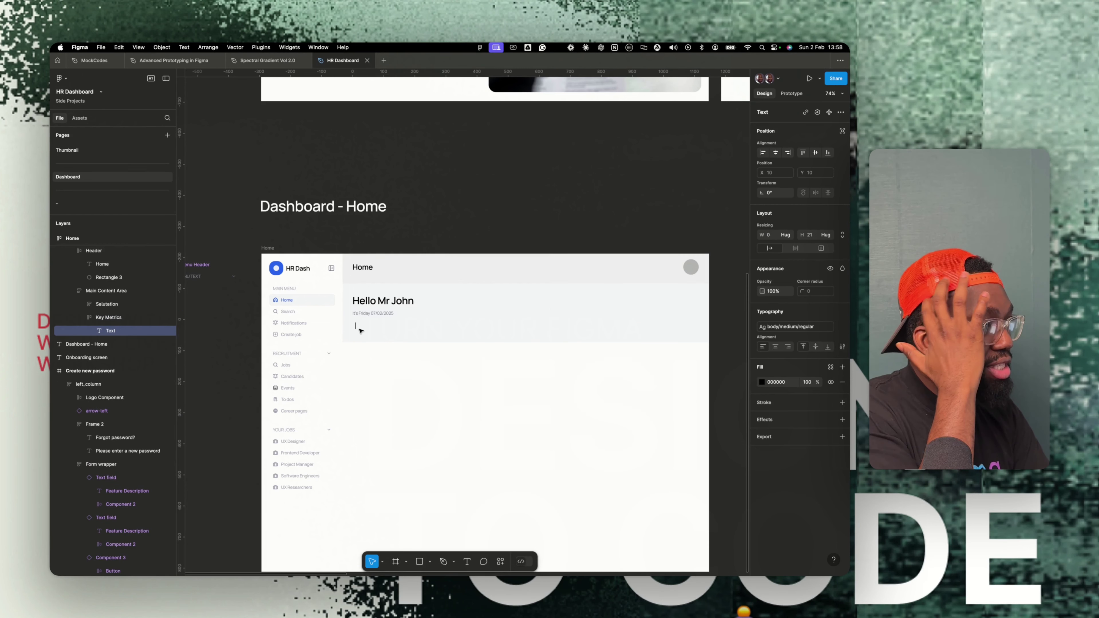
text(A)
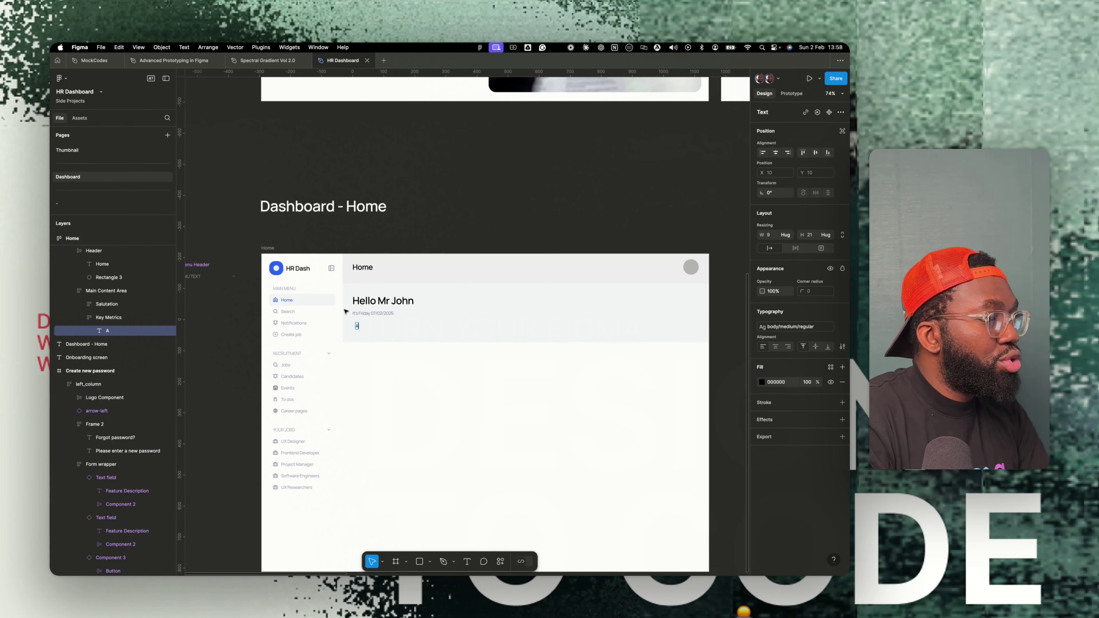
text(ctive)
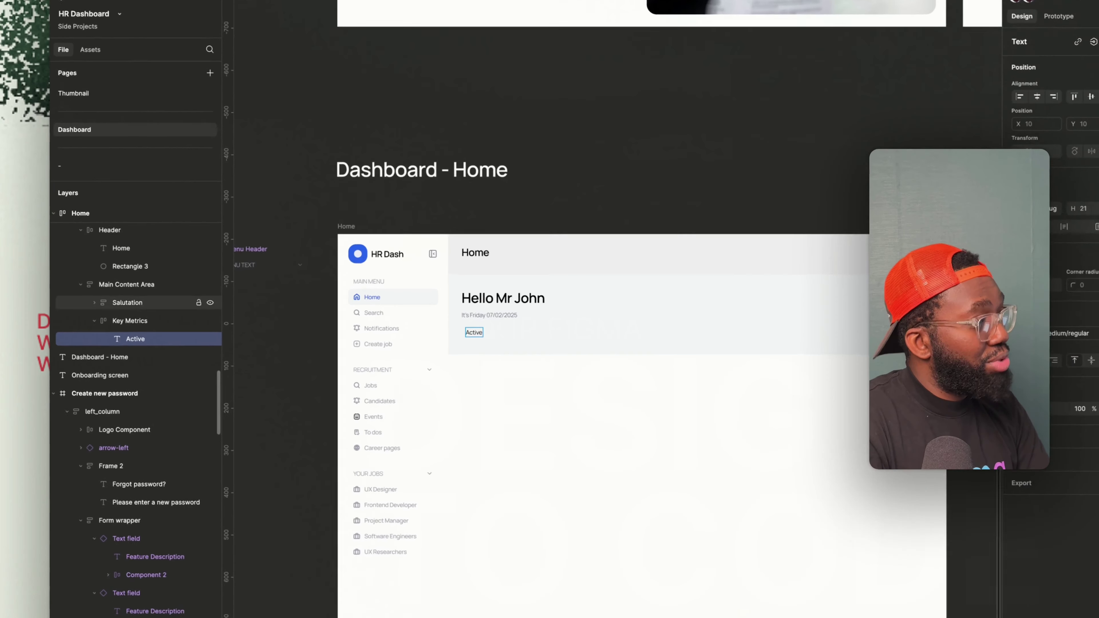
key(Escape)
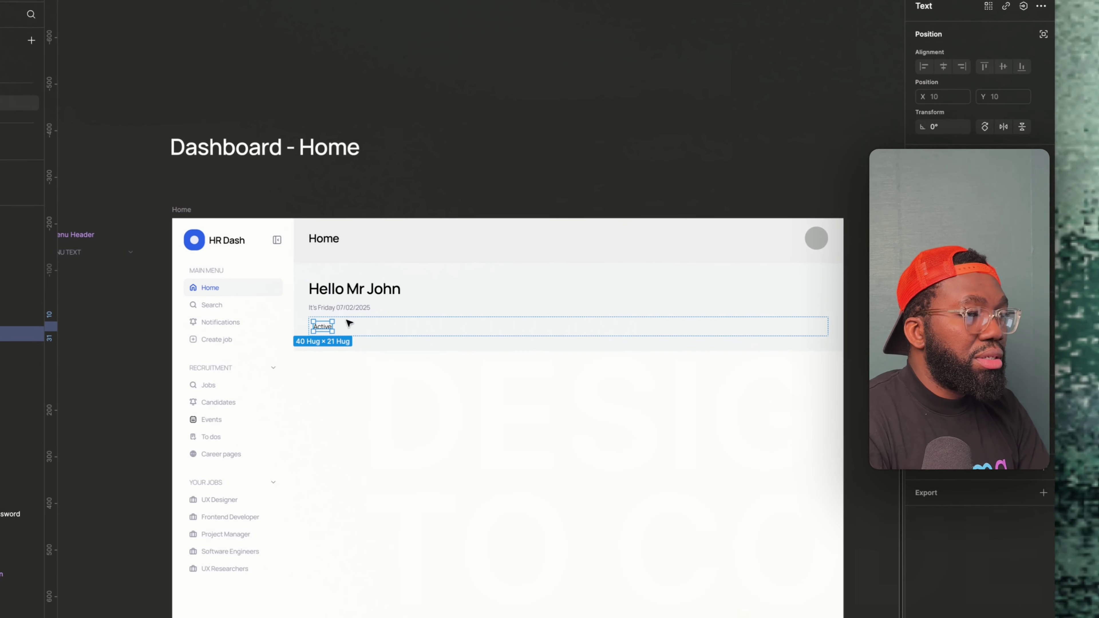
Extend the text in Key Metrics to read "Active jobs".
click(763, 320)
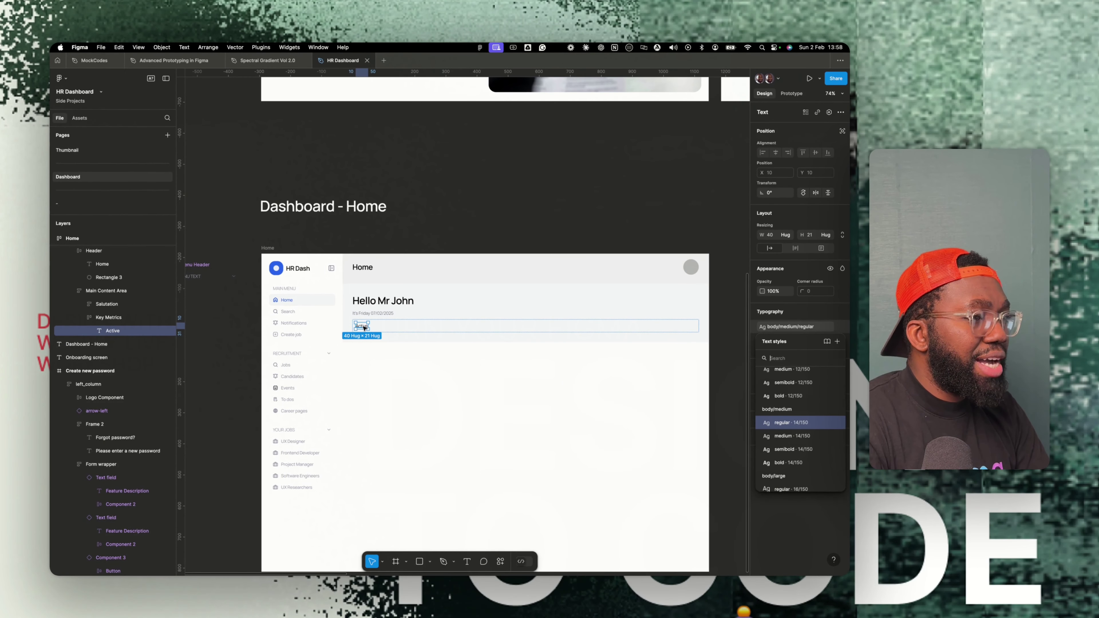
double_click(364, 328)
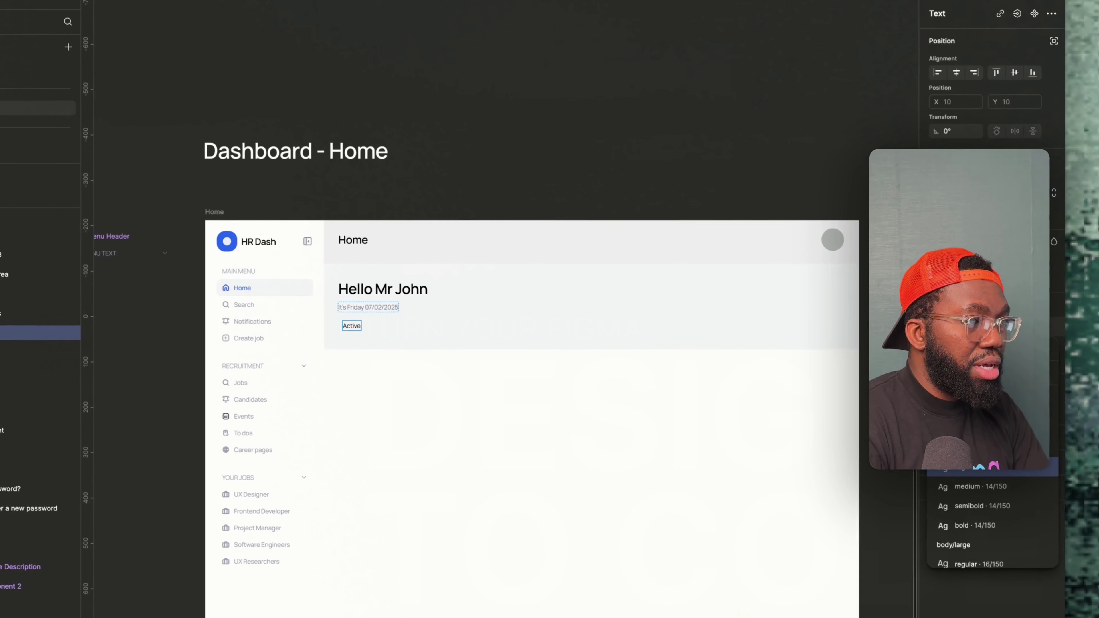
text(jobs)
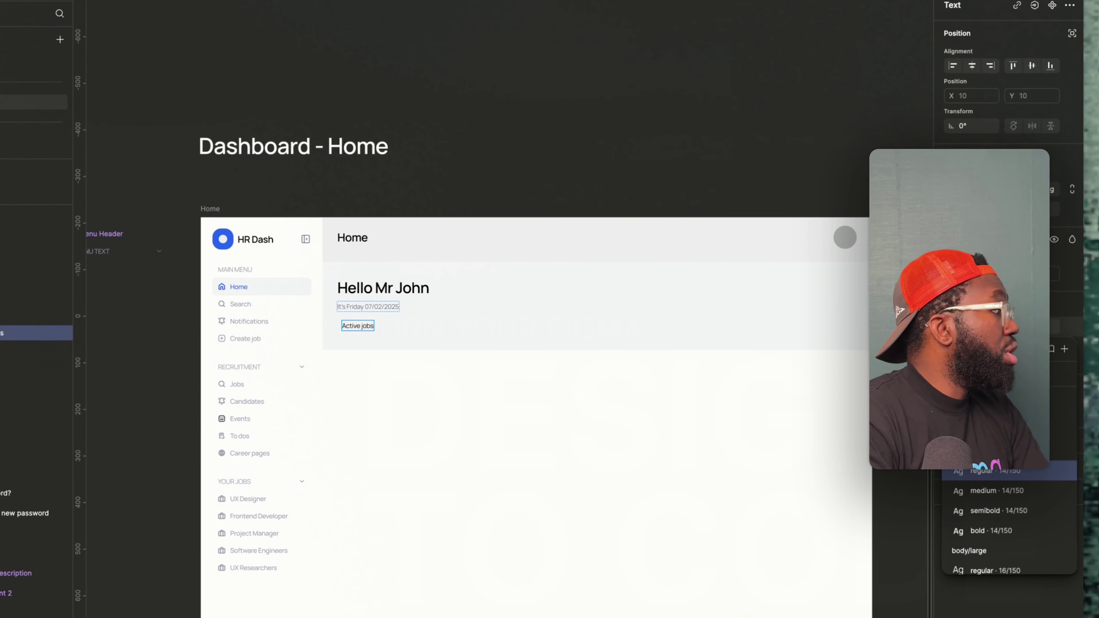
key(Escape)
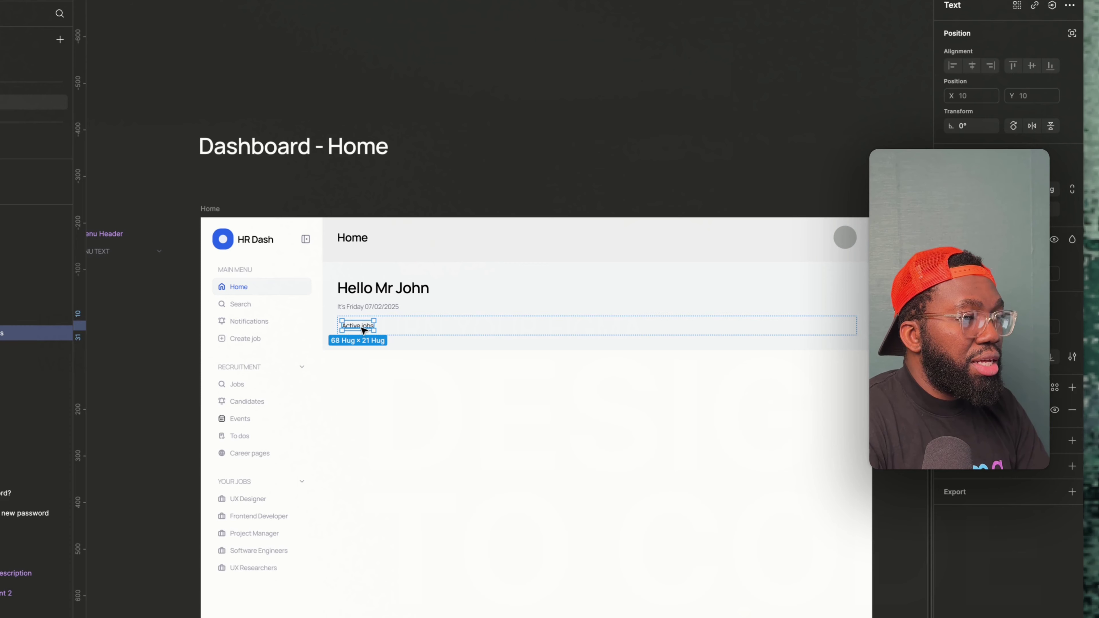
Copy the calendar icon from the Events menu item into Key Metrics and place it before the Active jobs text.
click(238, 385)
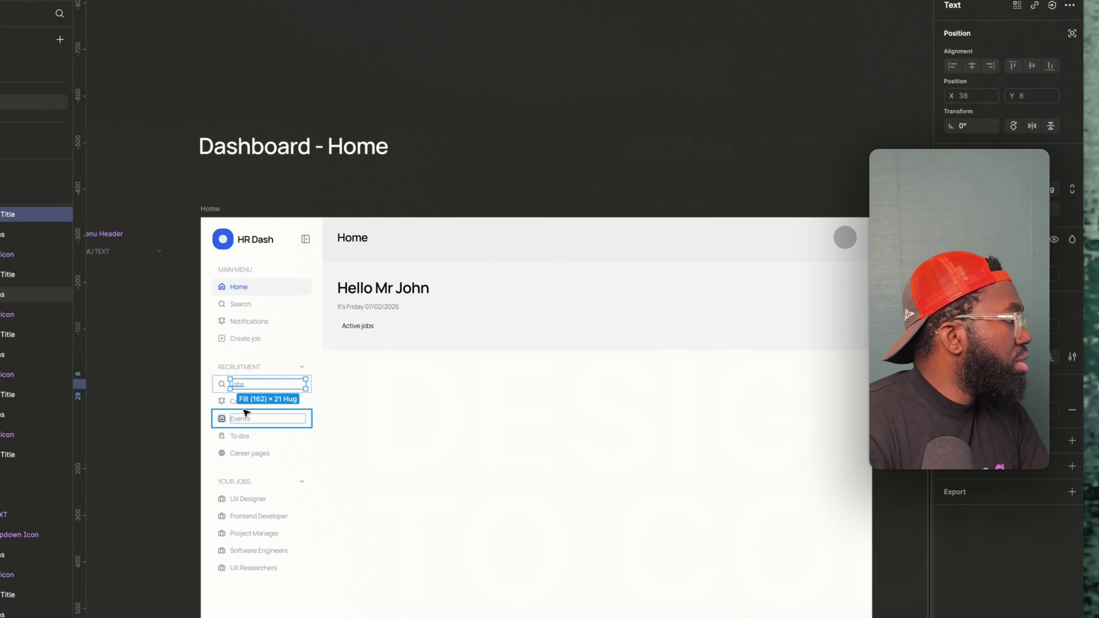
click(248, 417)
key(shift+Tab)
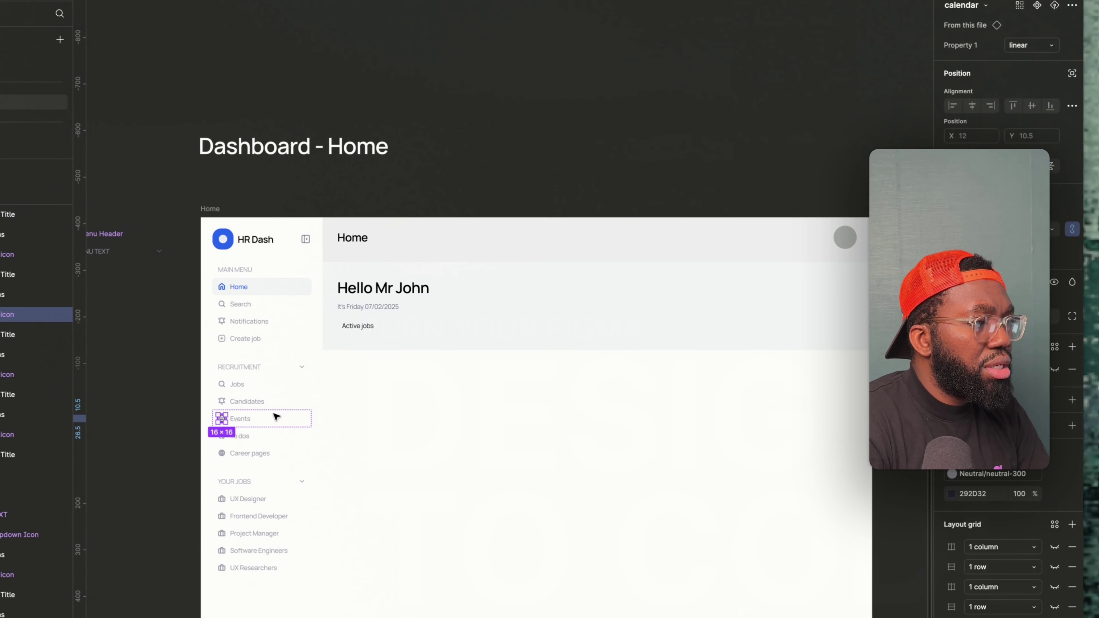
click(364, 328)
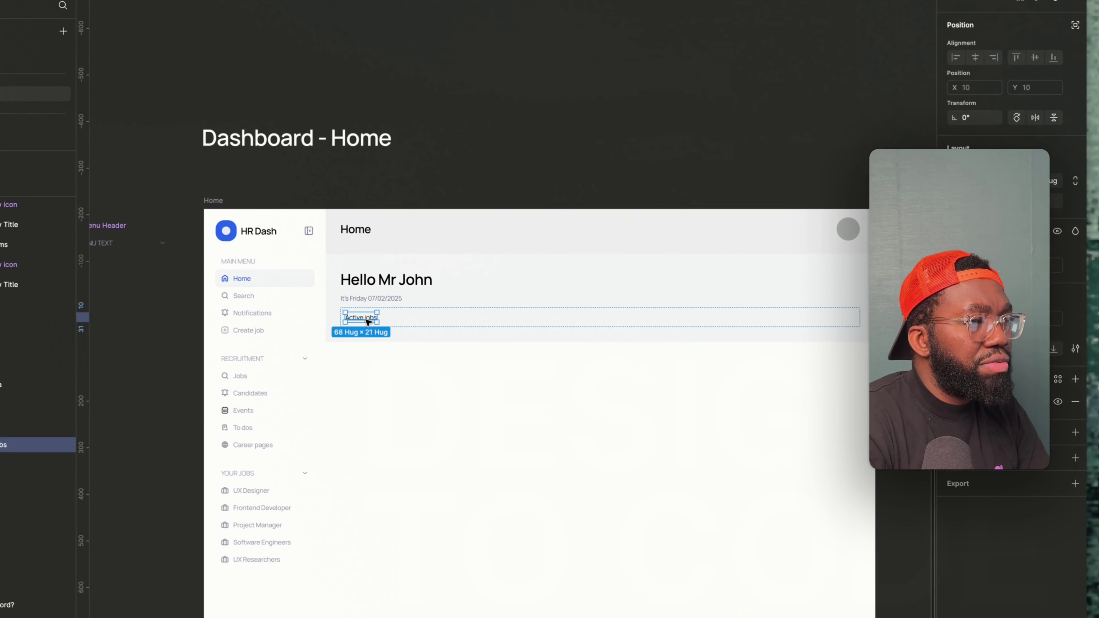
key(ctrl+v)
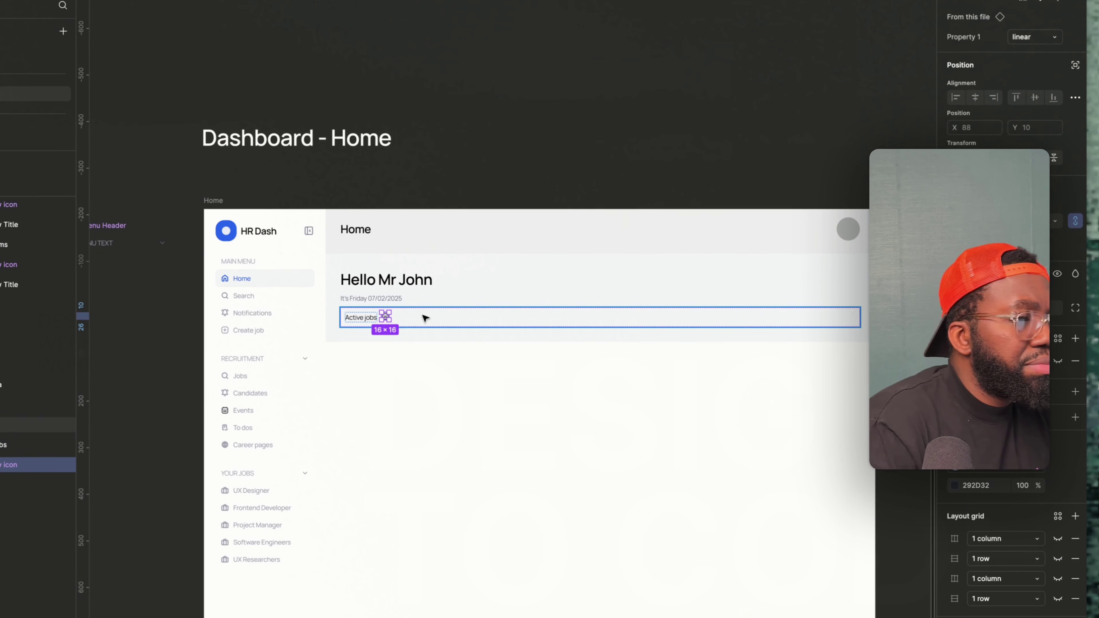
key(Left)
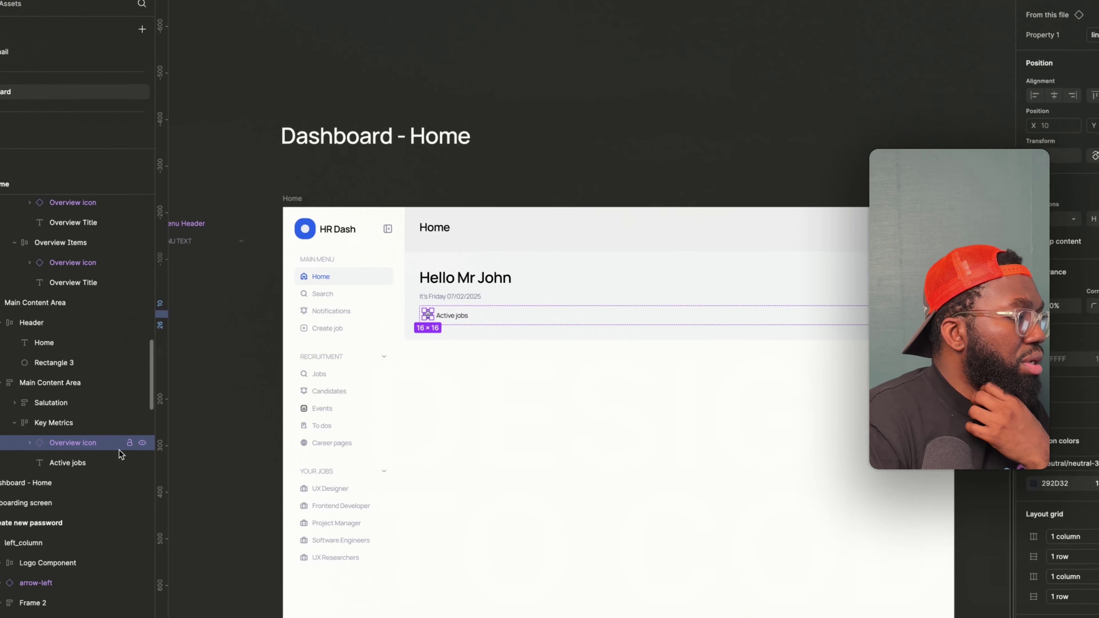
Duplicate the Active jobs text inside Key Metrics and change the copy to read "32".
click(9, 462)
click(174, 434)
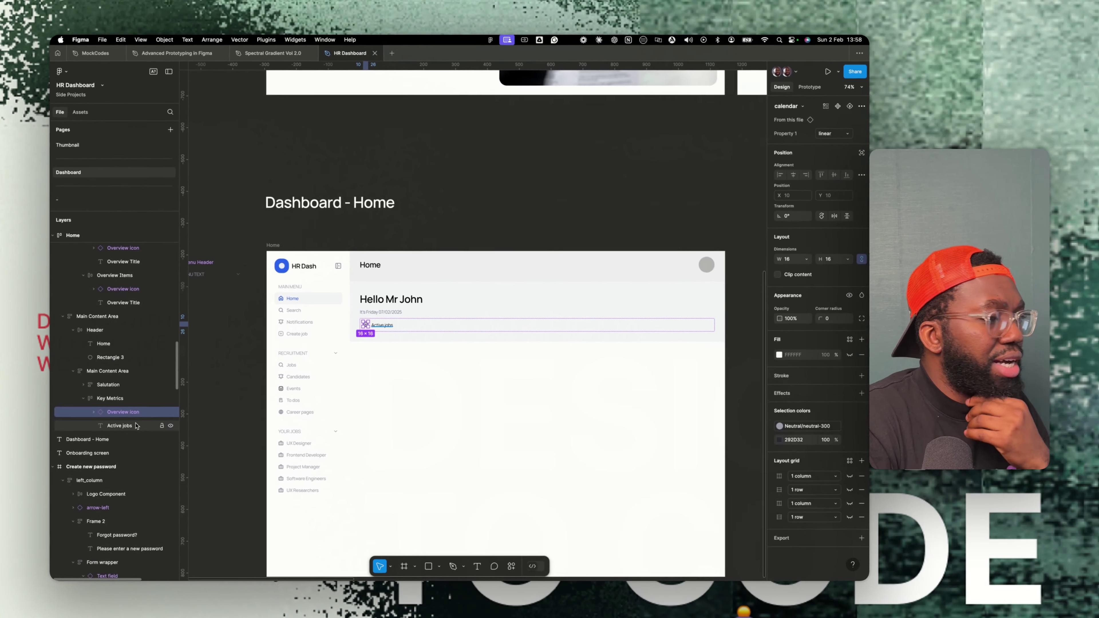
click(174, 454)
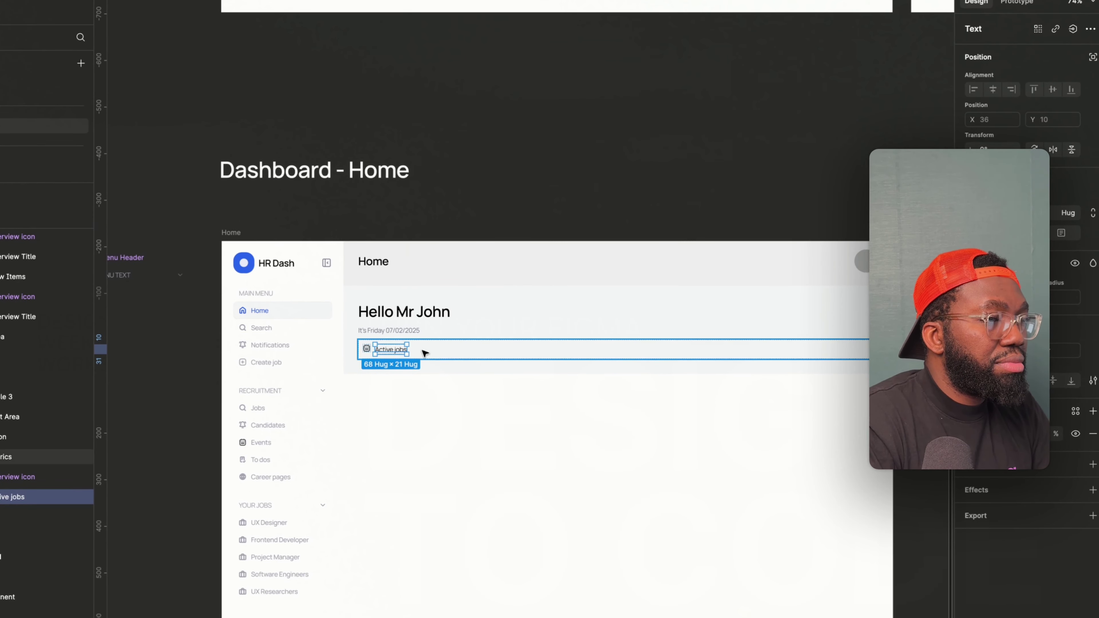
click(425, 353)
double_click(387, 351)
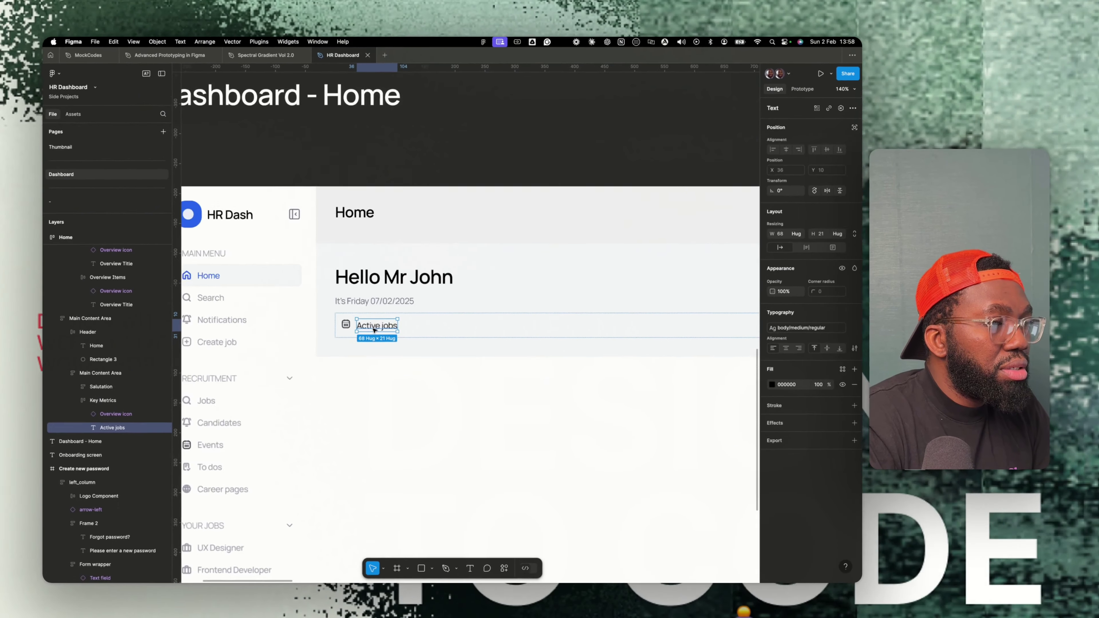
scroll(386, 352, up, 5)
key(super+d)
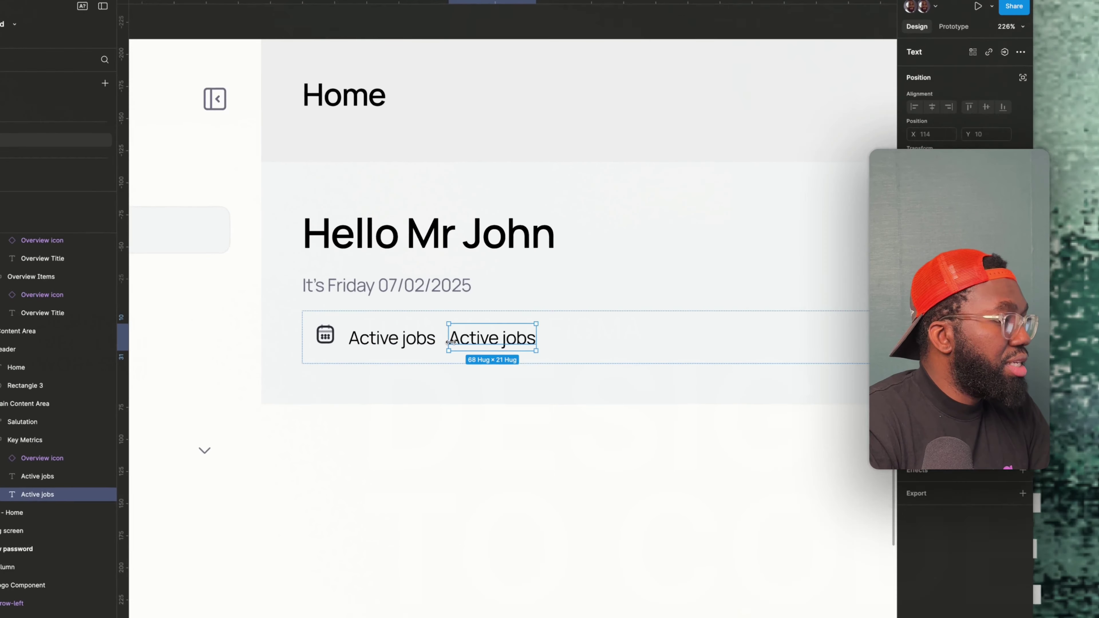
double_click(450, 322)
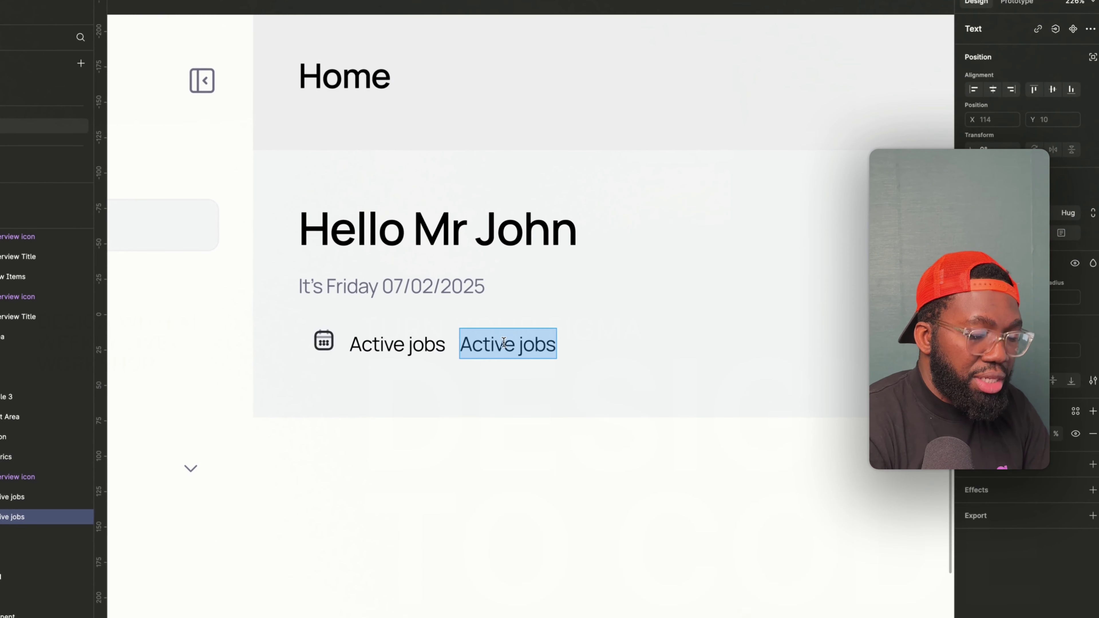
text(32)
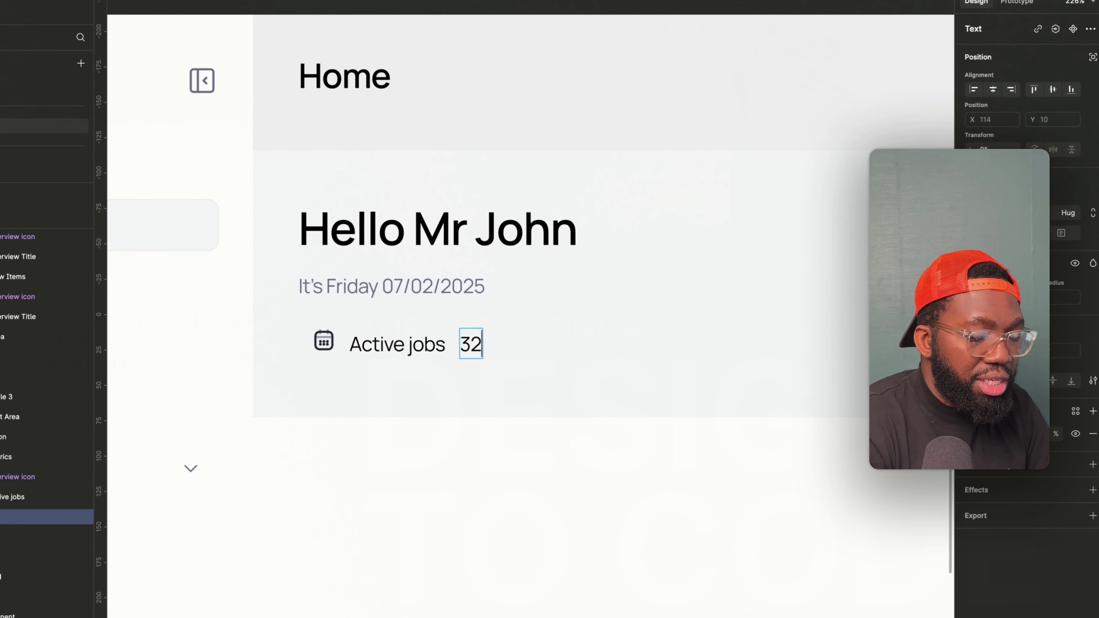
key(Escape)
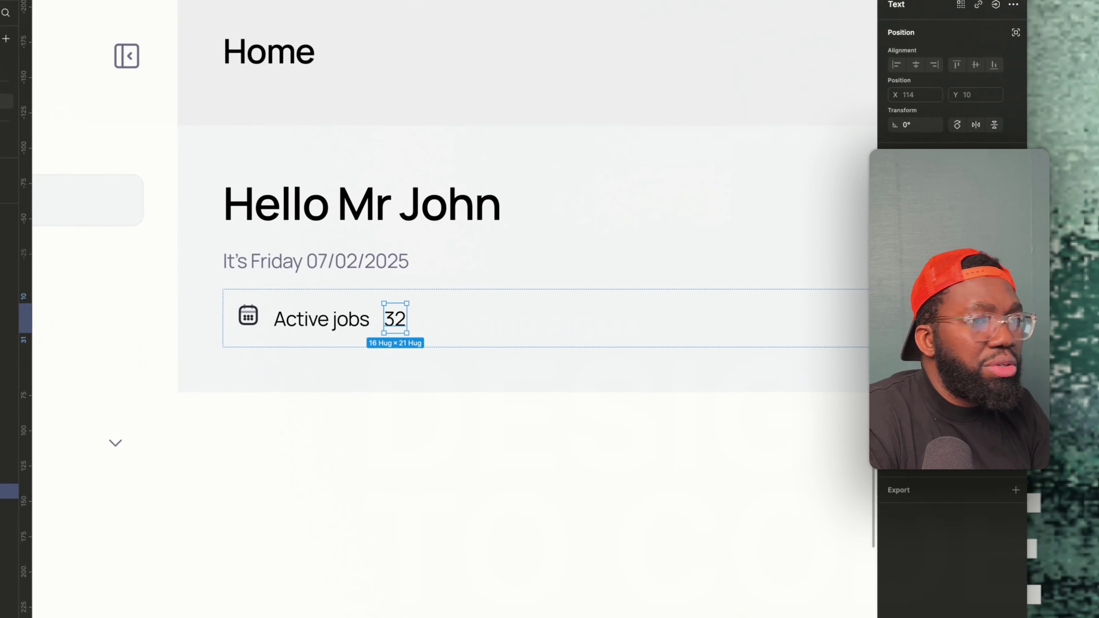
Apply the Heading/H4 text style to the number 32.
click(746, 321)
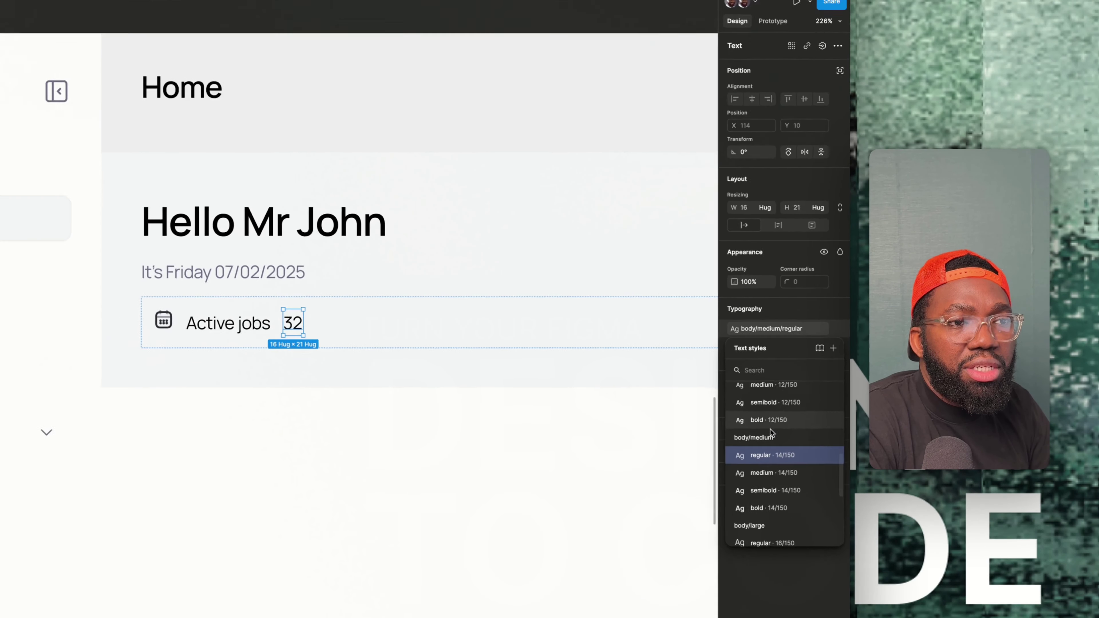
scroll(771, 430, up, 5)
click(773, 445)
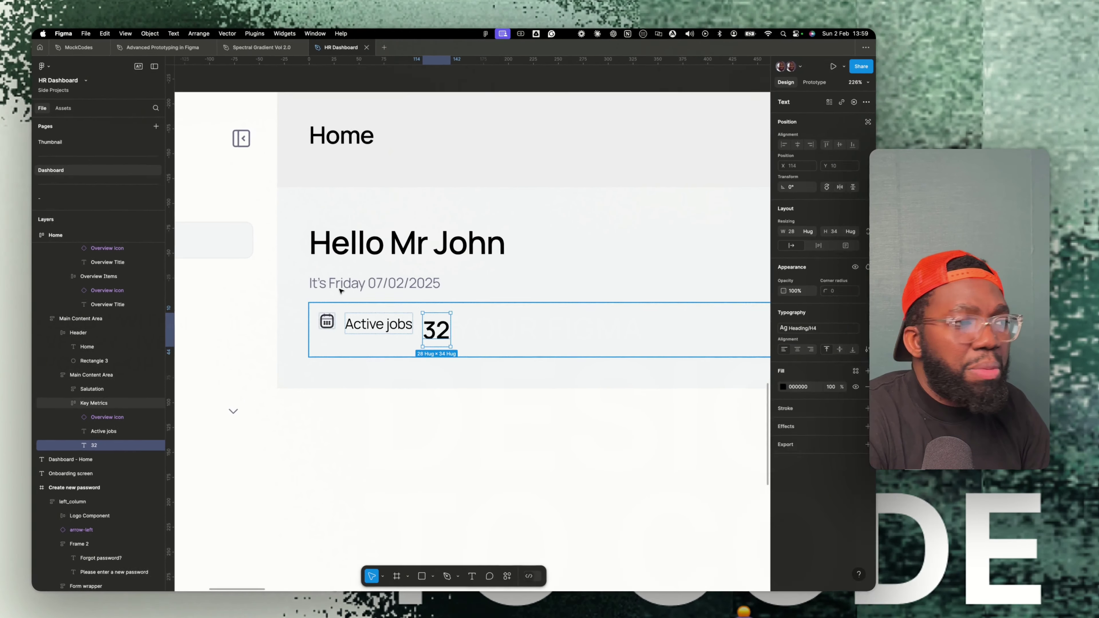
Wrap the calendar icon and the Active jobs text together in an auto layout frame.
key(shift+Tab)
key(shift+Tab)
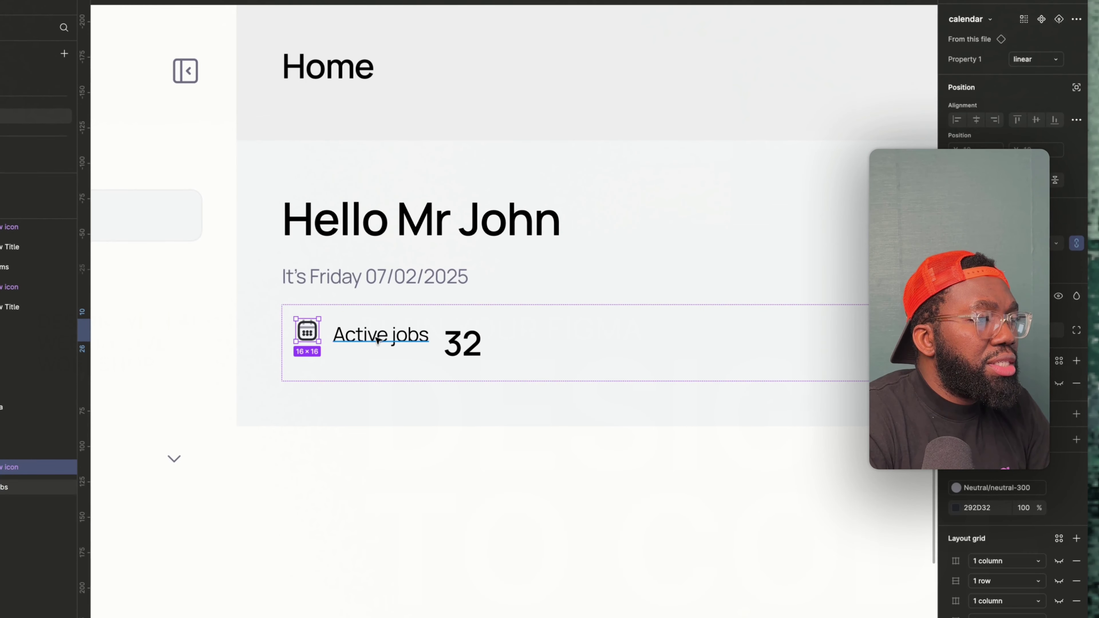
shift+click(378, 341)
key(shift+a)
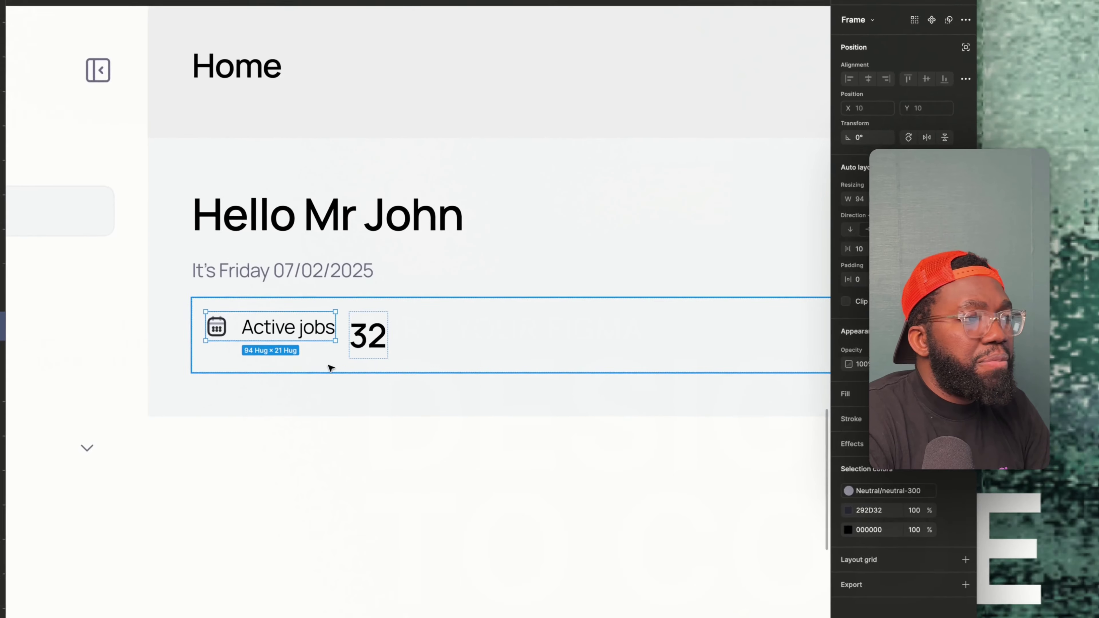
Wrap the icon-and-label frame and the number 32 in a new auto layout frame with vertical direction.
click(368, 336)
shift+click(288, 328)
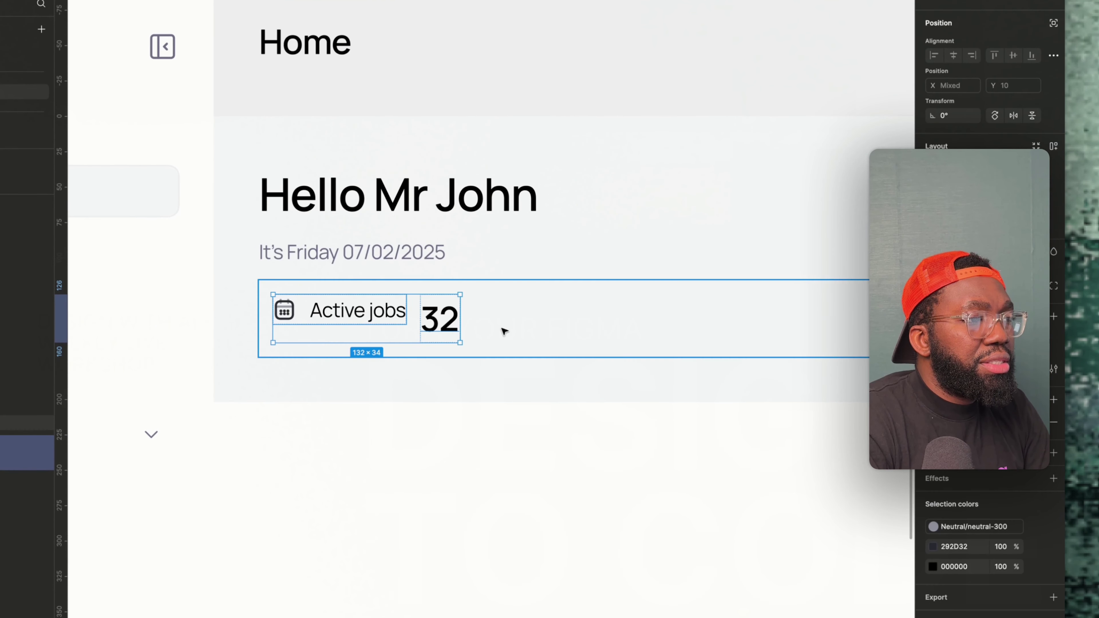
key(shift+a)
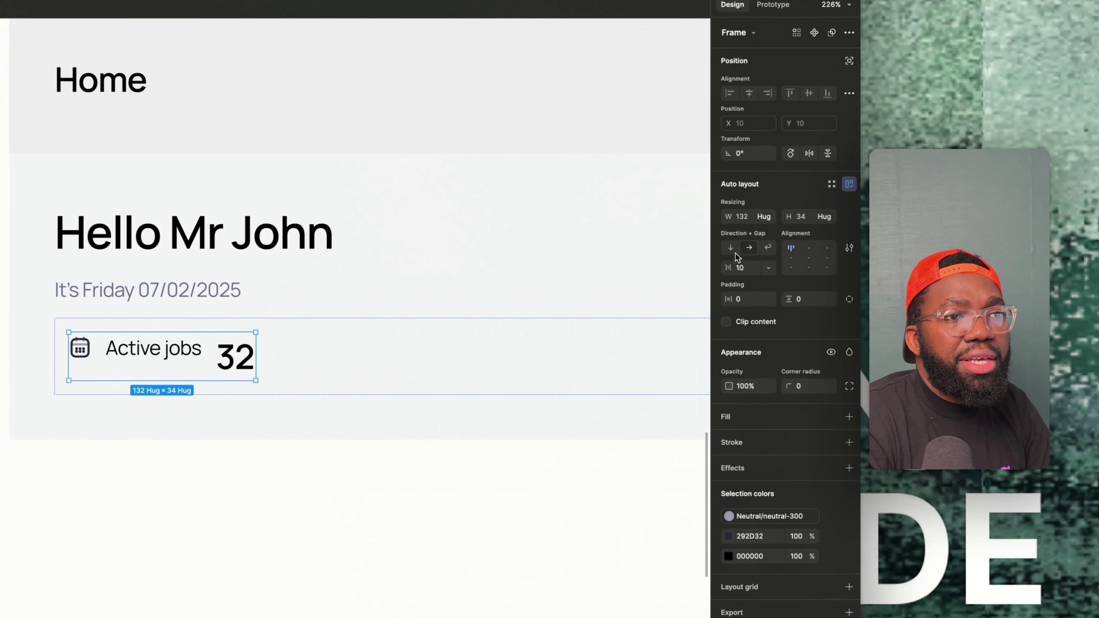
click(730, 247)
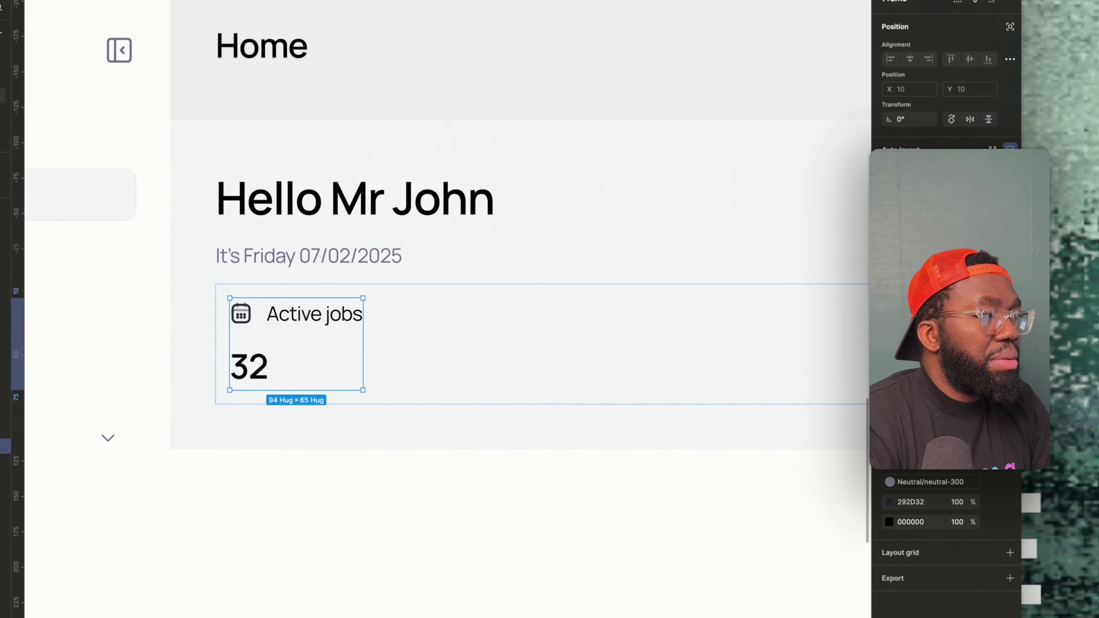
Set the Active jobs card's horizontal and vertical padding to 16.
click(912, 268)
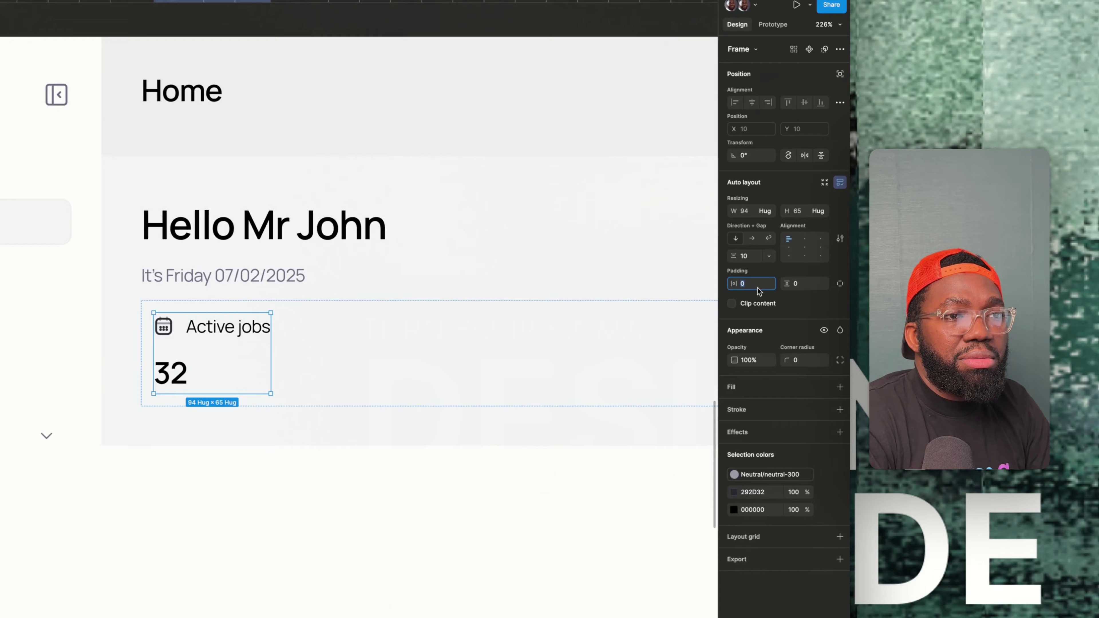
text(16)
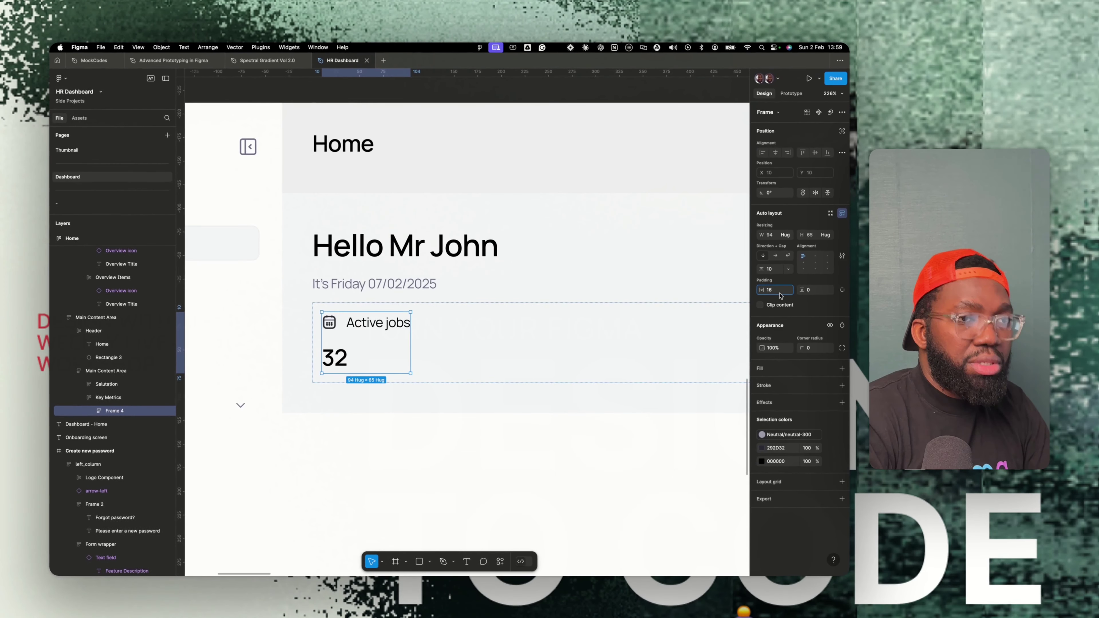
click(815, 290)
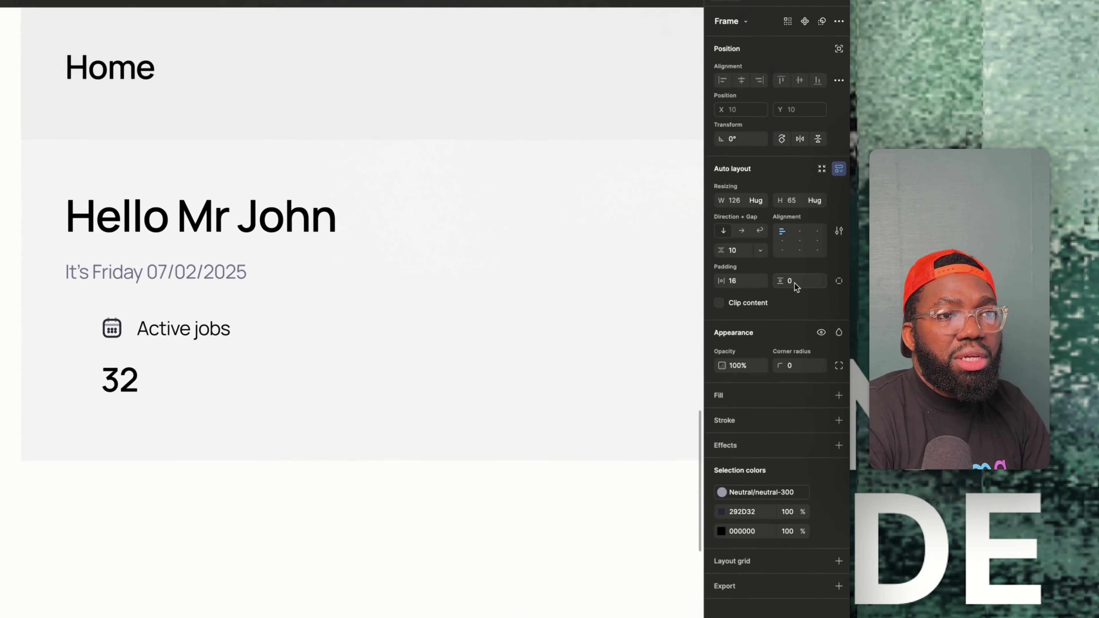
text(16)
key(Return)
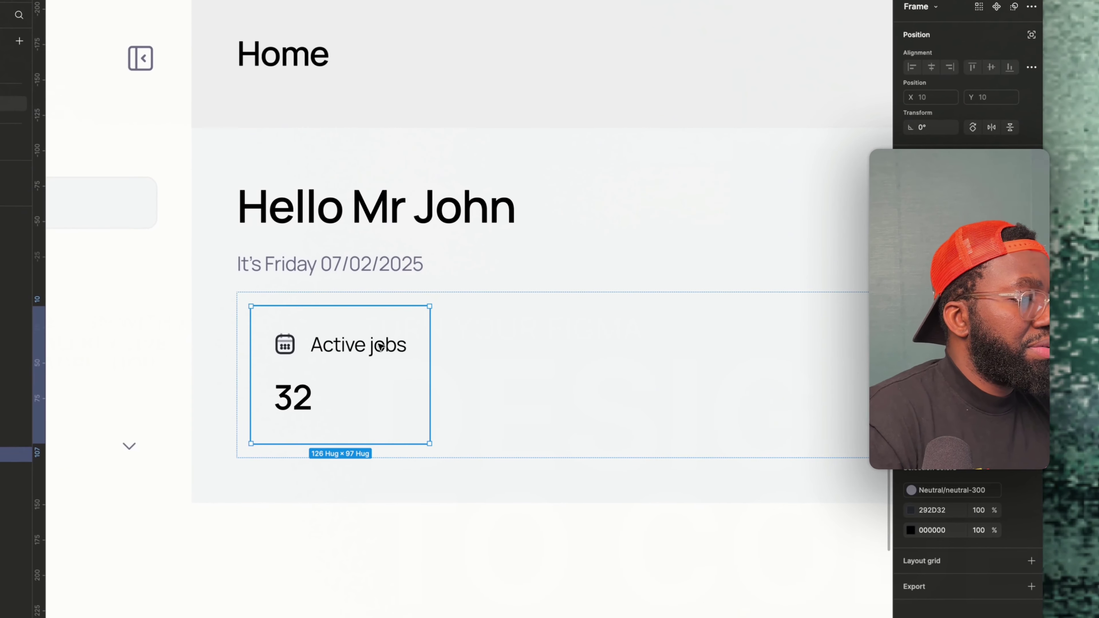
Apply the neutral-300 library colour to the Active jobs text.
double_click(359, 355)
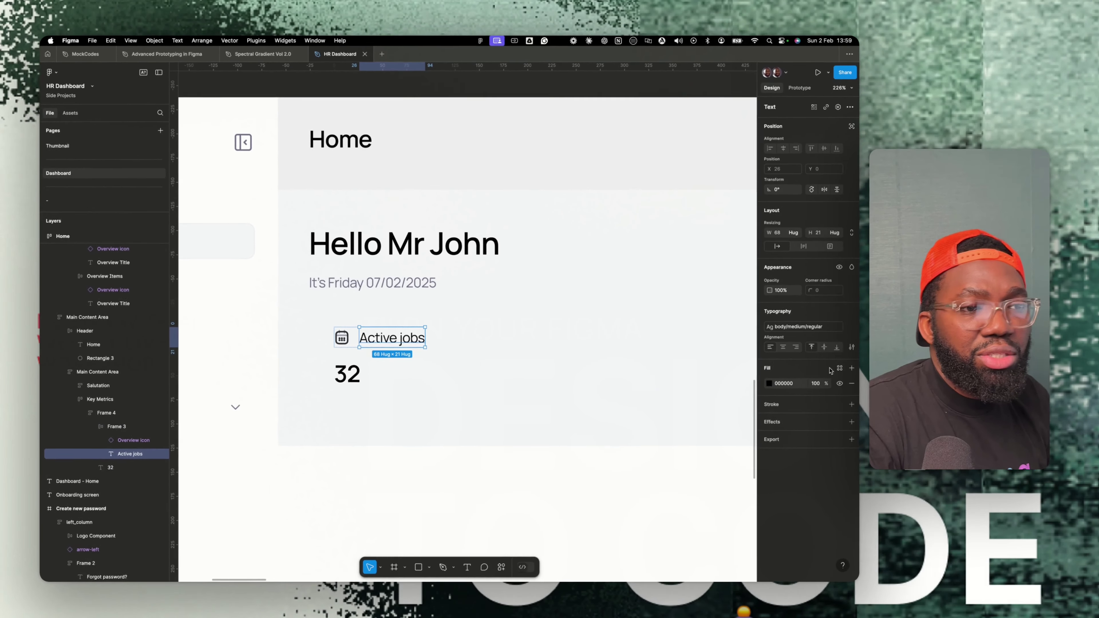
click(831, 367)
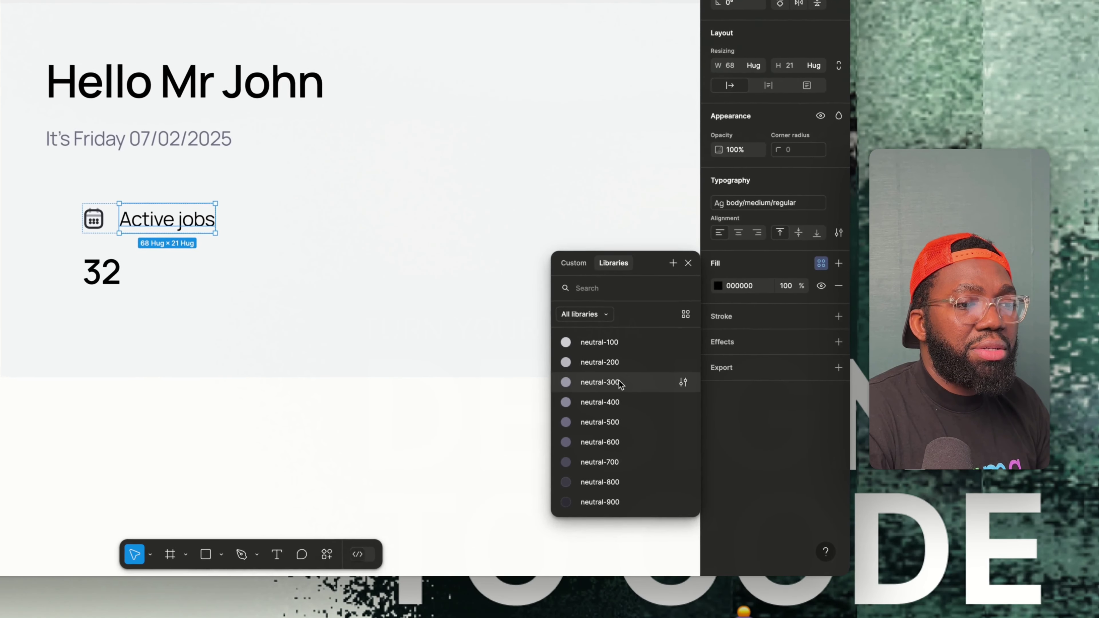
click(693, 504)
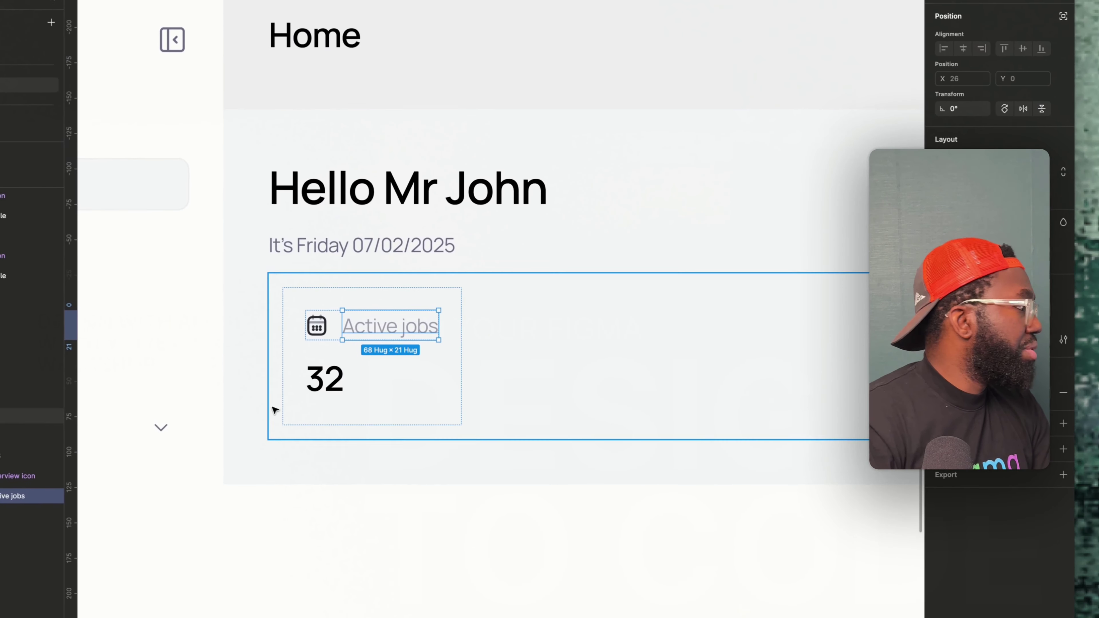
Change the fill of the inner Main Content Area frame to FCFDFF.
click(299, 457)
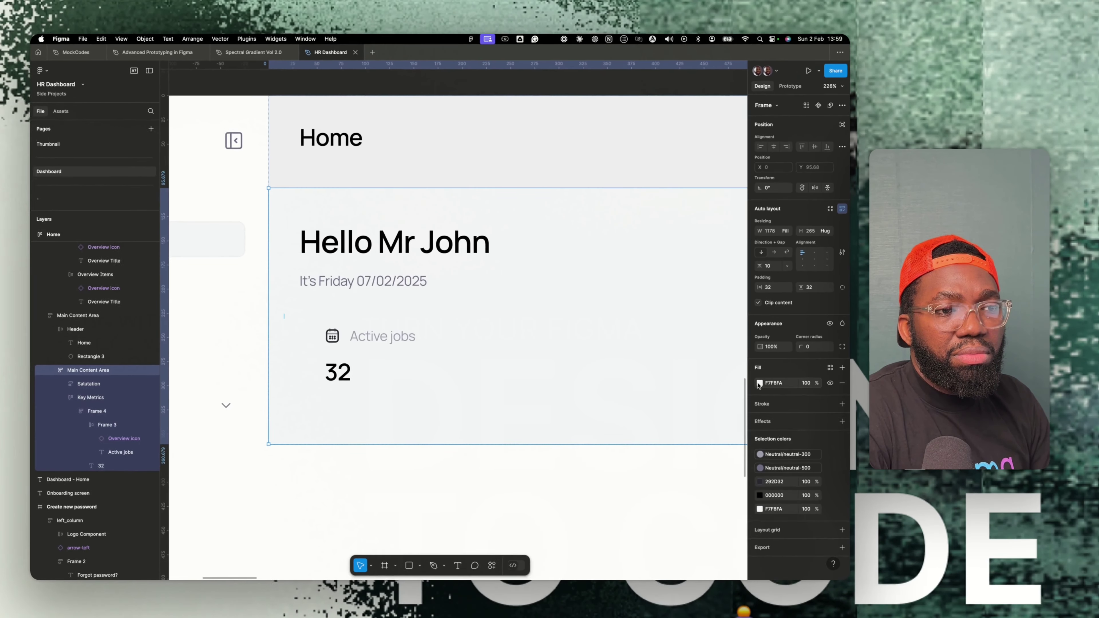
click(720, 388)
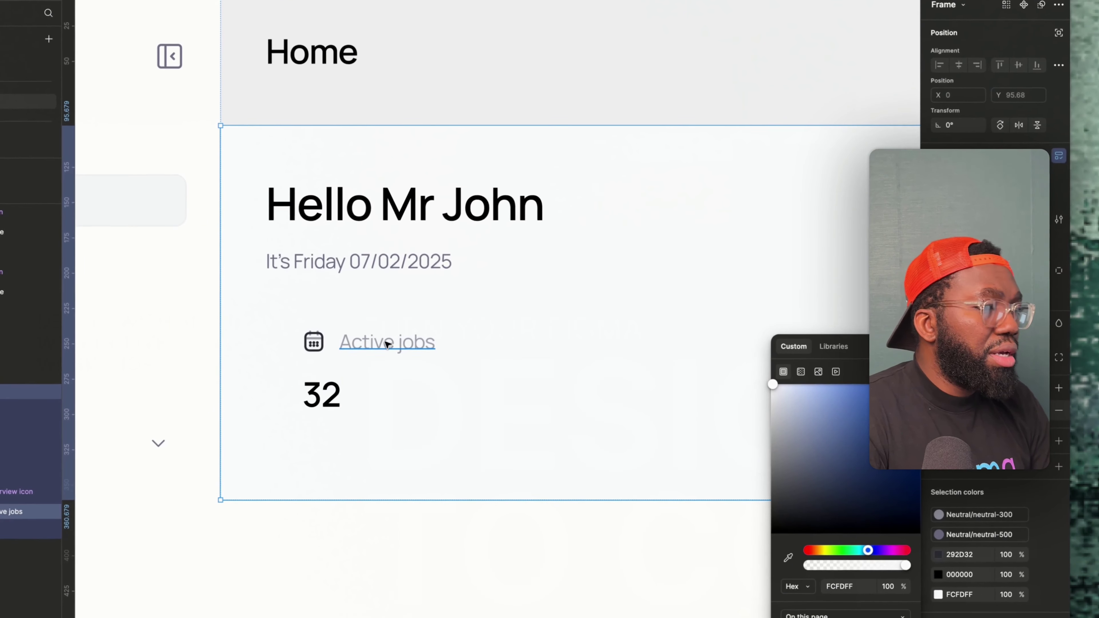
Give the Active jobs card a white FFFFFF fill and a corner radius of 8.
click(383, 338)
click(379, 399)
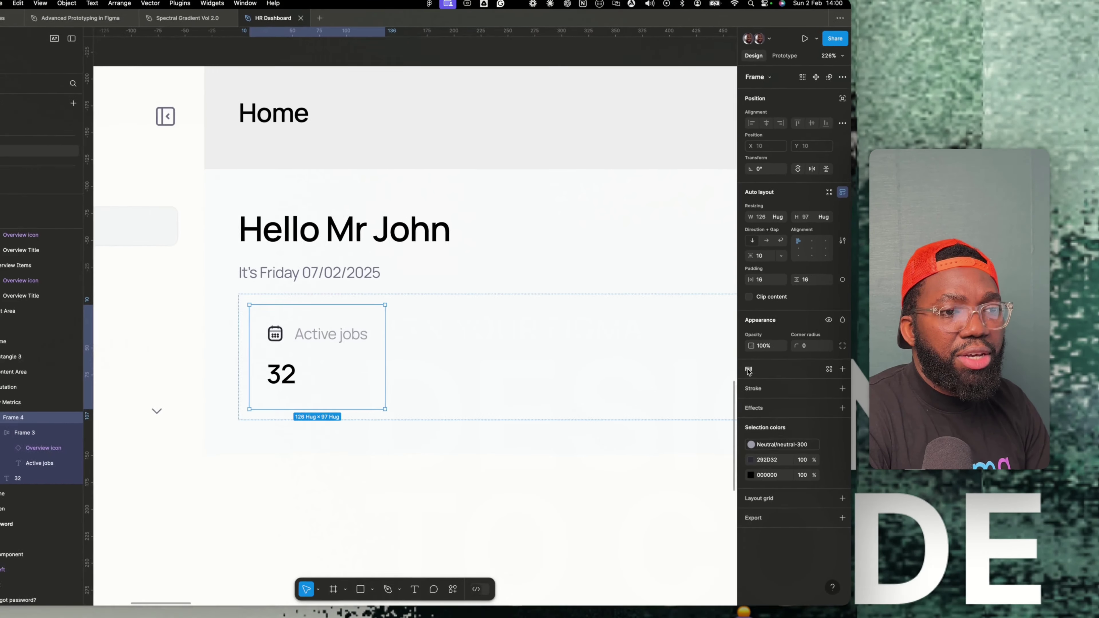
click(748, 371)
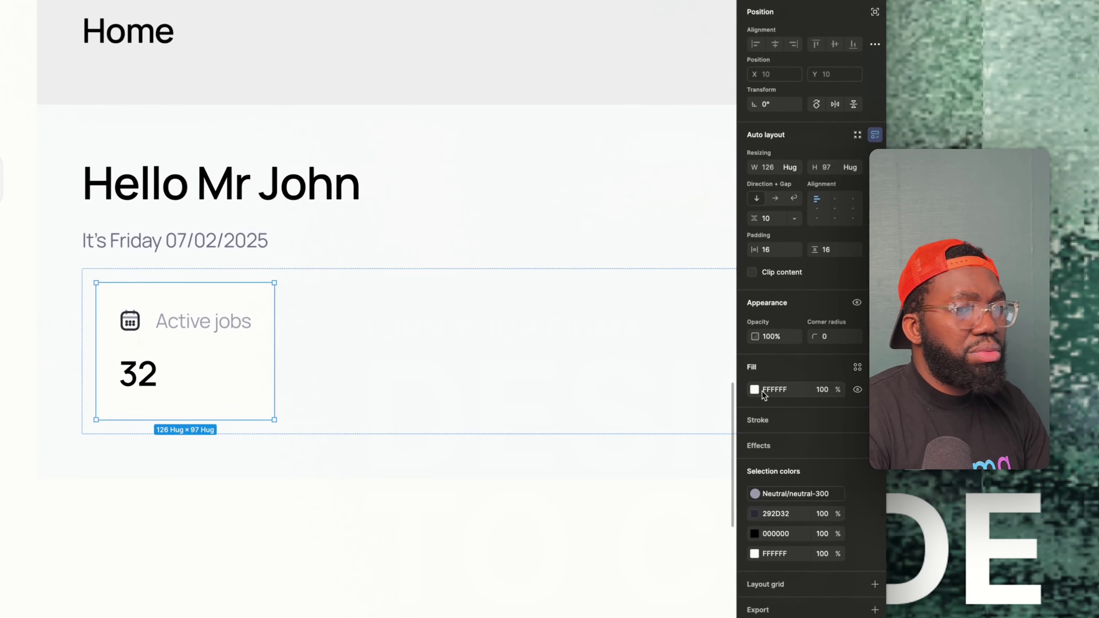
click(720, 390)
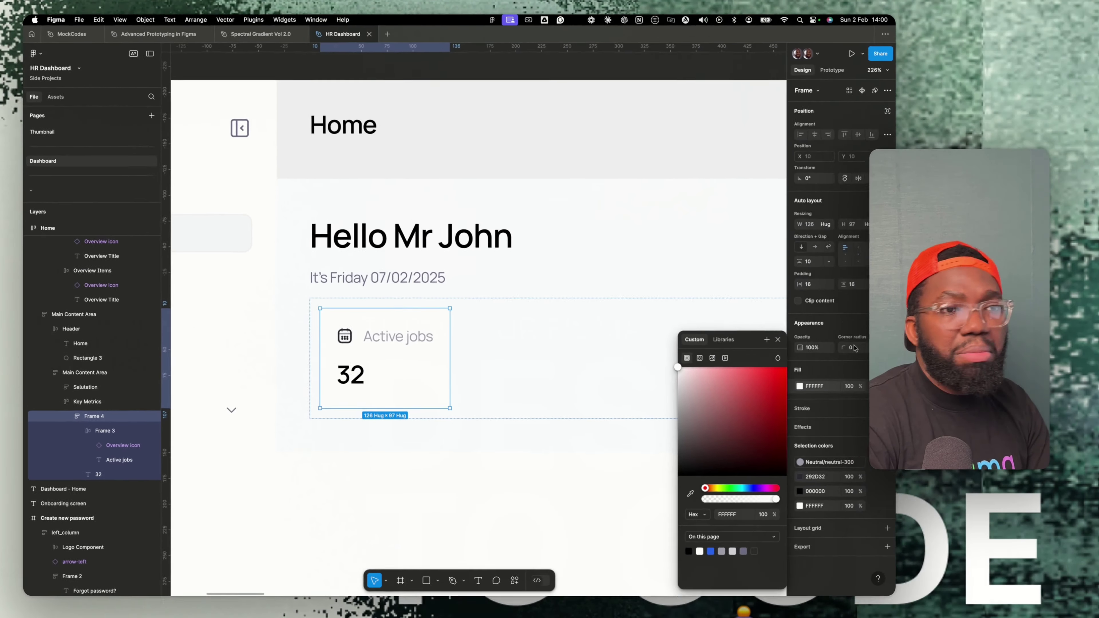
click(800, 369)
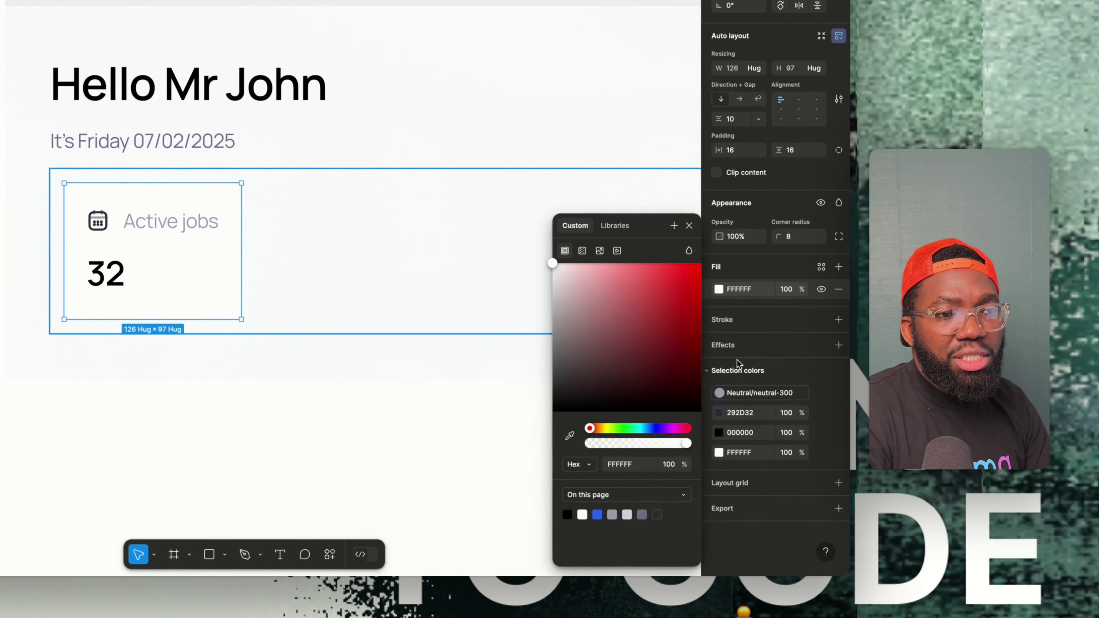
Add an inside stroke of weight 1 to the Active jobs card using the neutral-100 library colour.
click(764, 404)
click(721, 319)
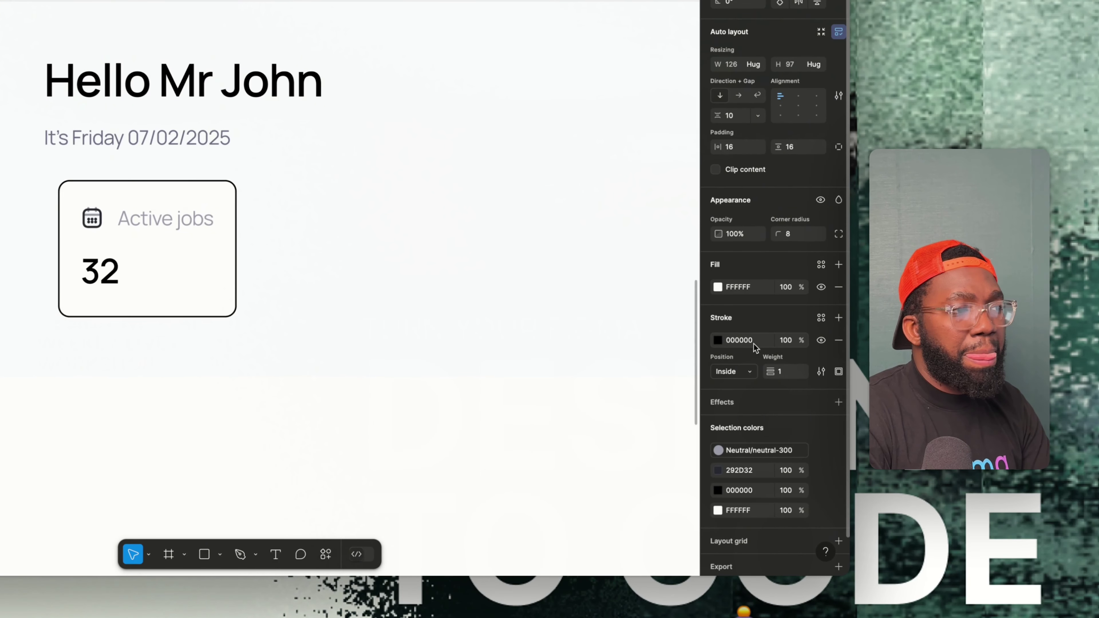
click(821, 318)
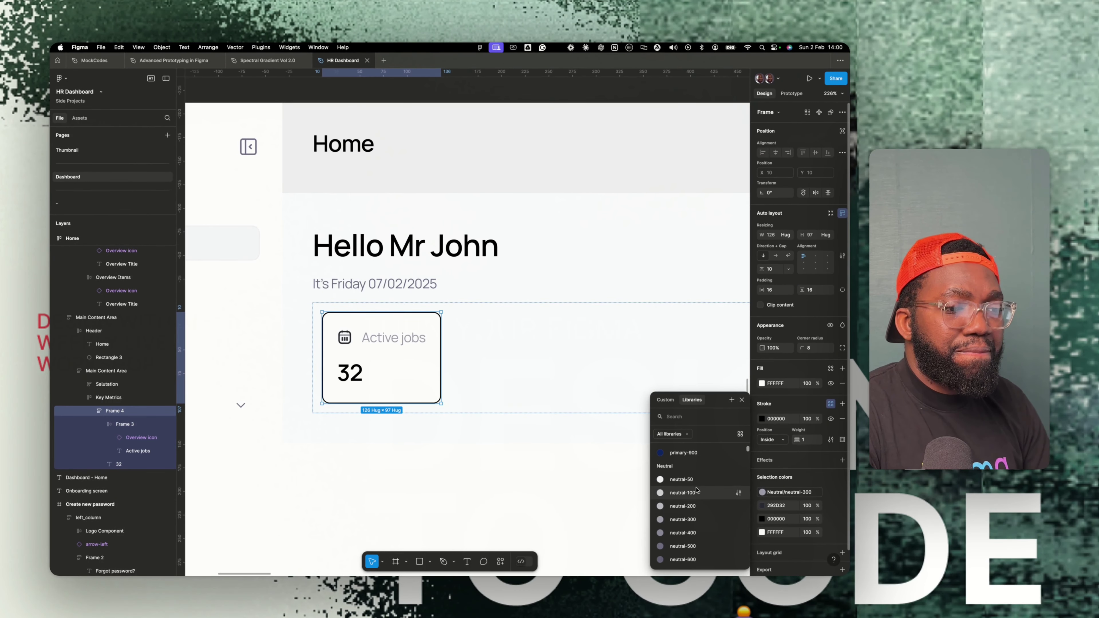
click(695, 493)
key(Escape)
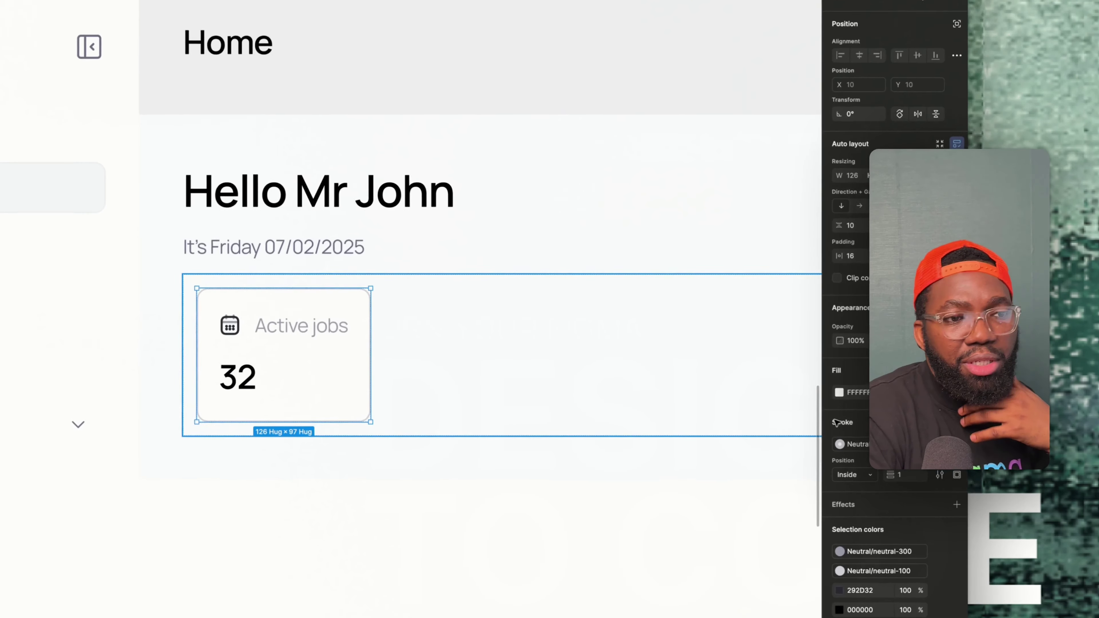
Change the Active jobs card's stroke to the neutral-50 library colour.
click(790, 419)
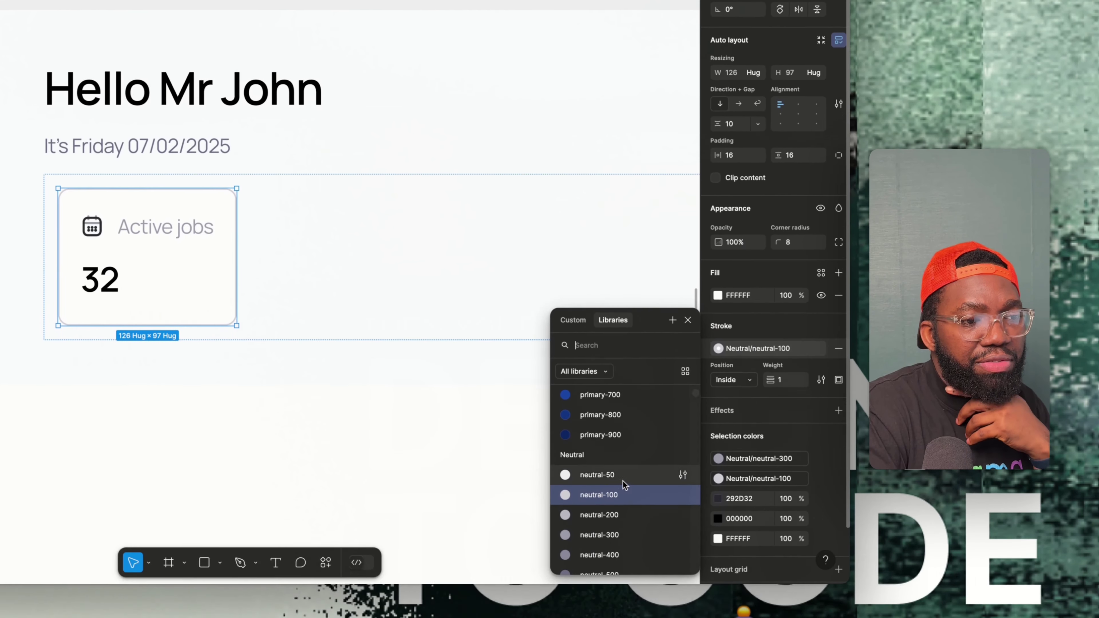
click(615, 556)
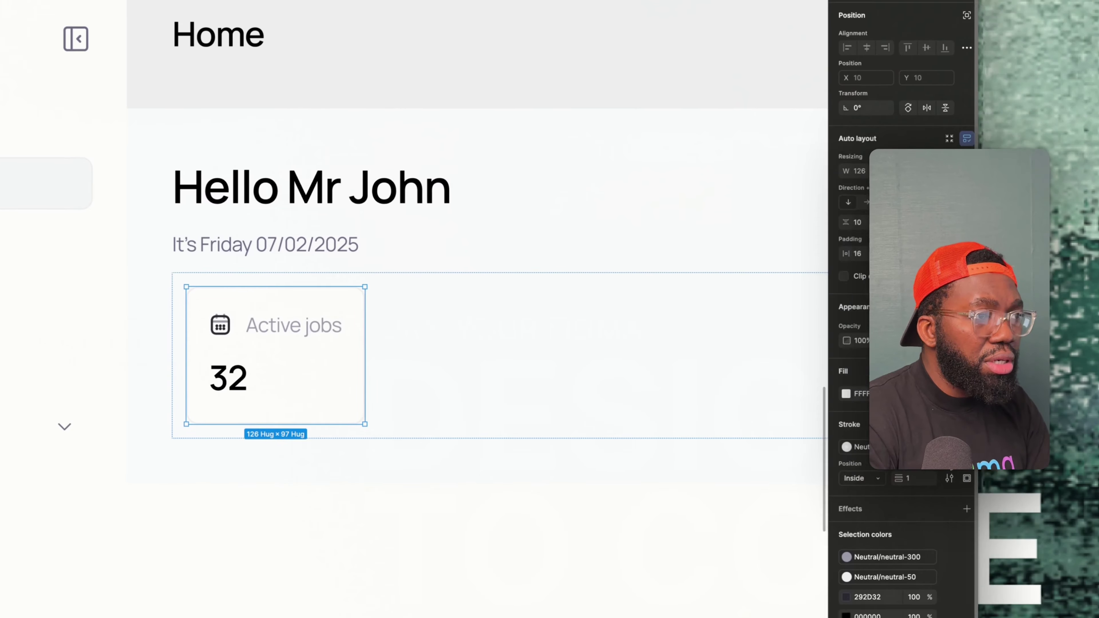
click(533, 325)
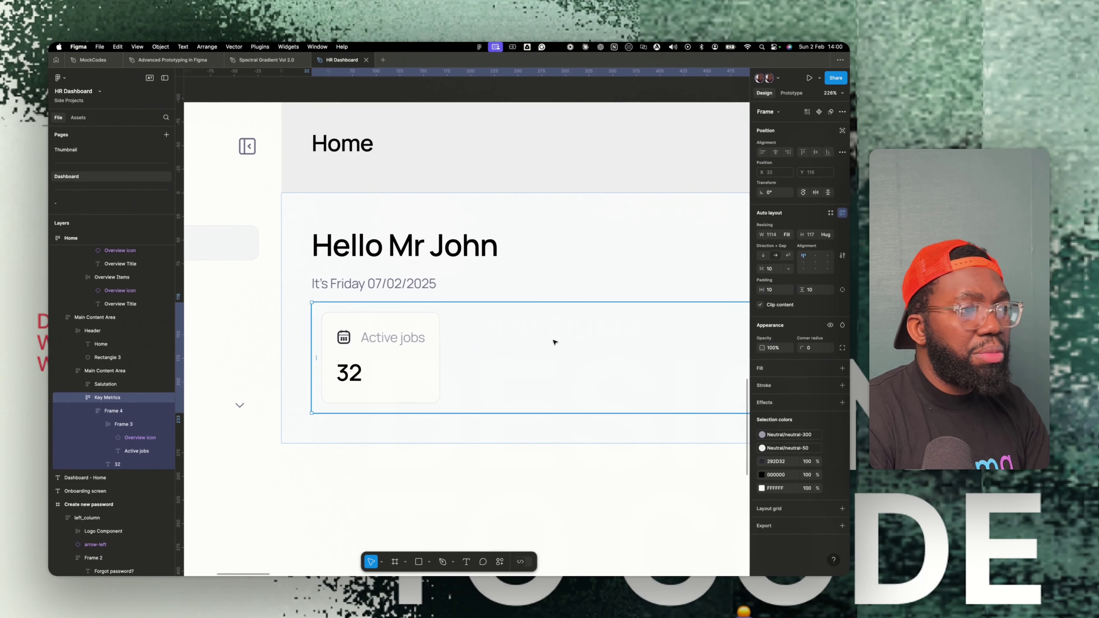
Replace the neutral-300 colour in the Active jobs card's calendar icon with the information-500 library colour.
scroll(422, 360, down, 5)
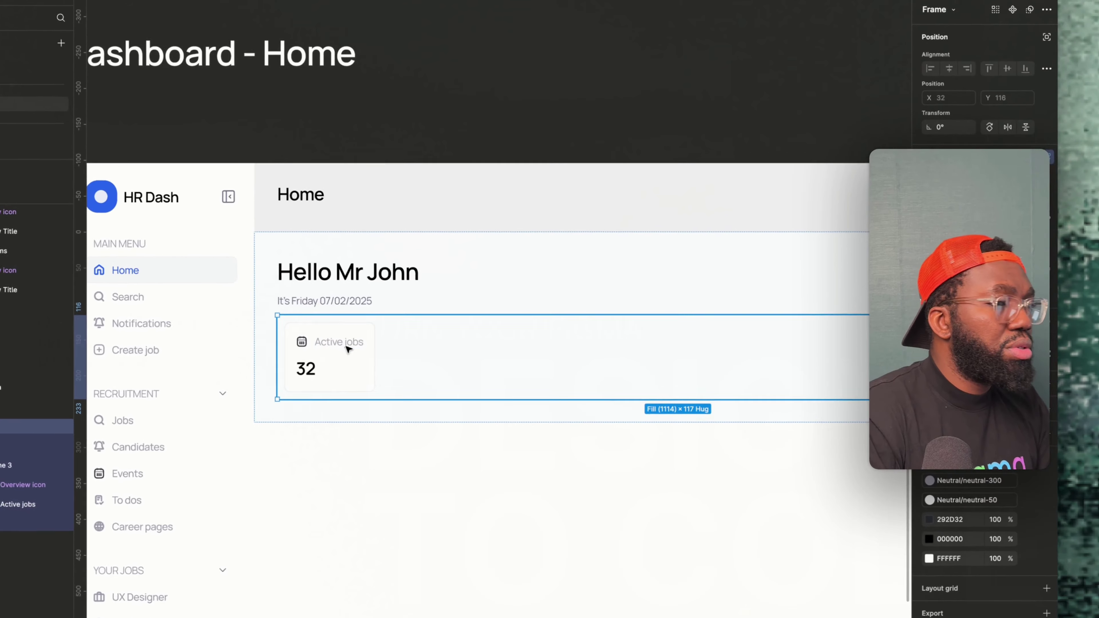
click(406, 345)
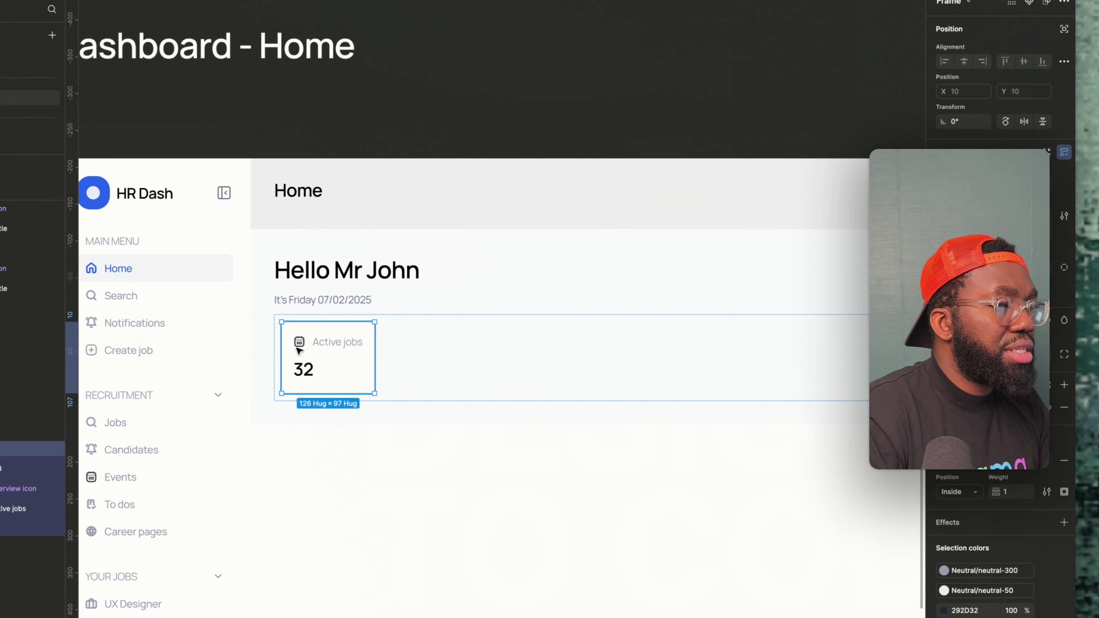
click(323, 344)
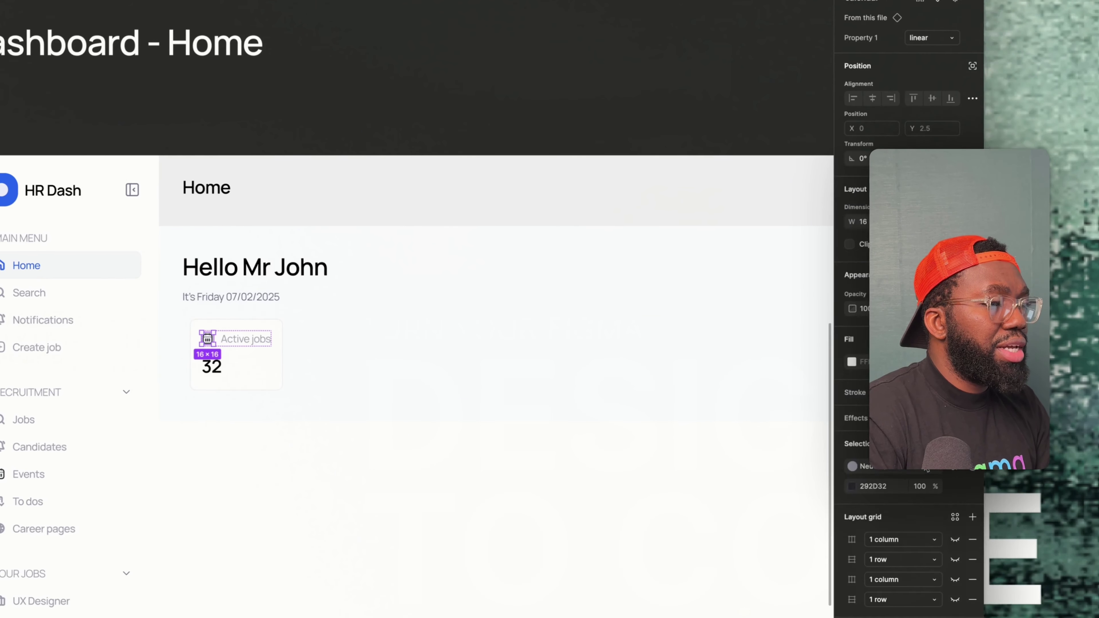
click(779, 439)
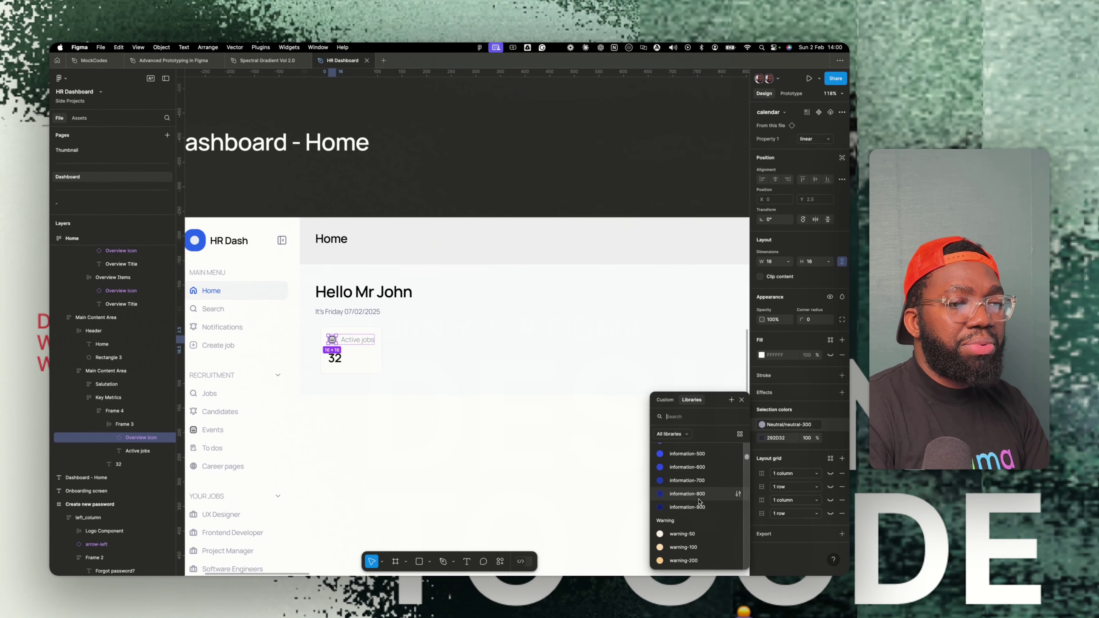
scroll(700, 502, up, 2)
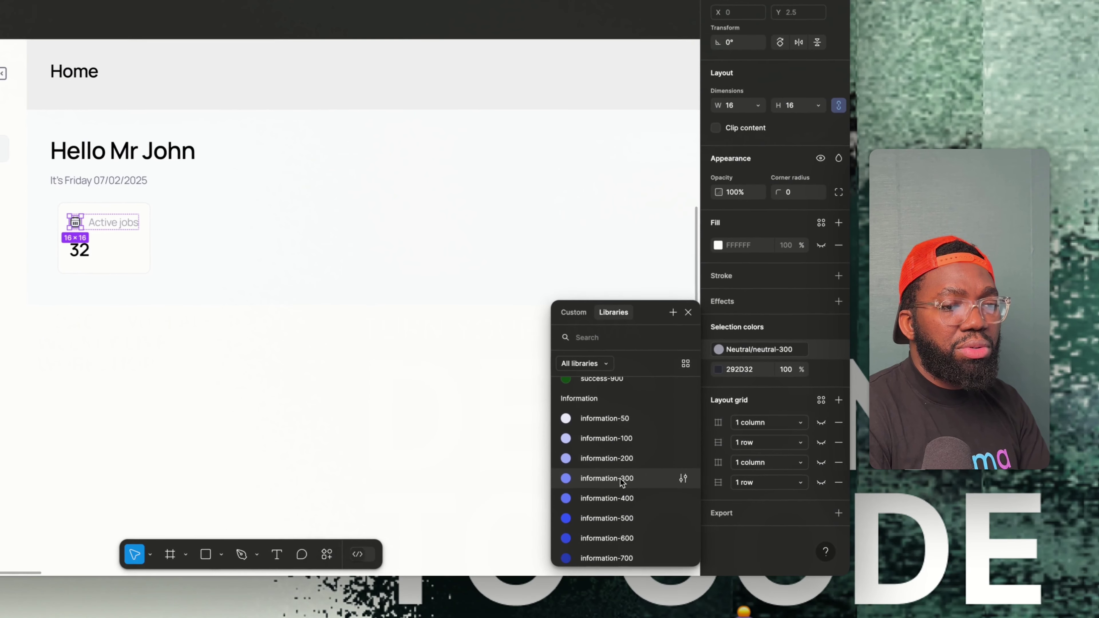
click(620, 478)
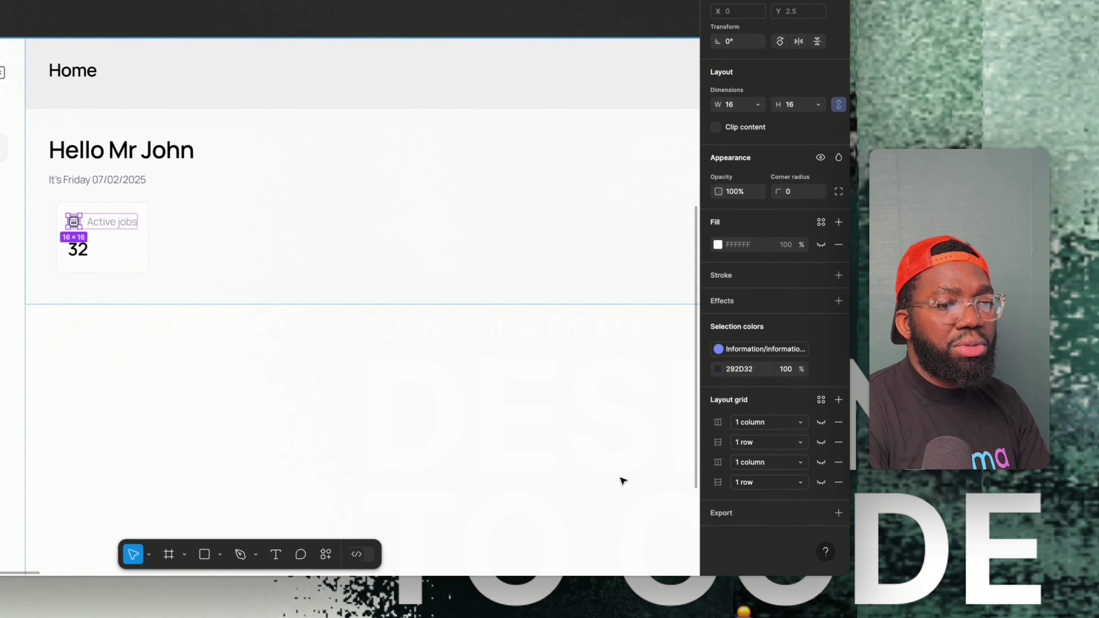
click(749, 417)
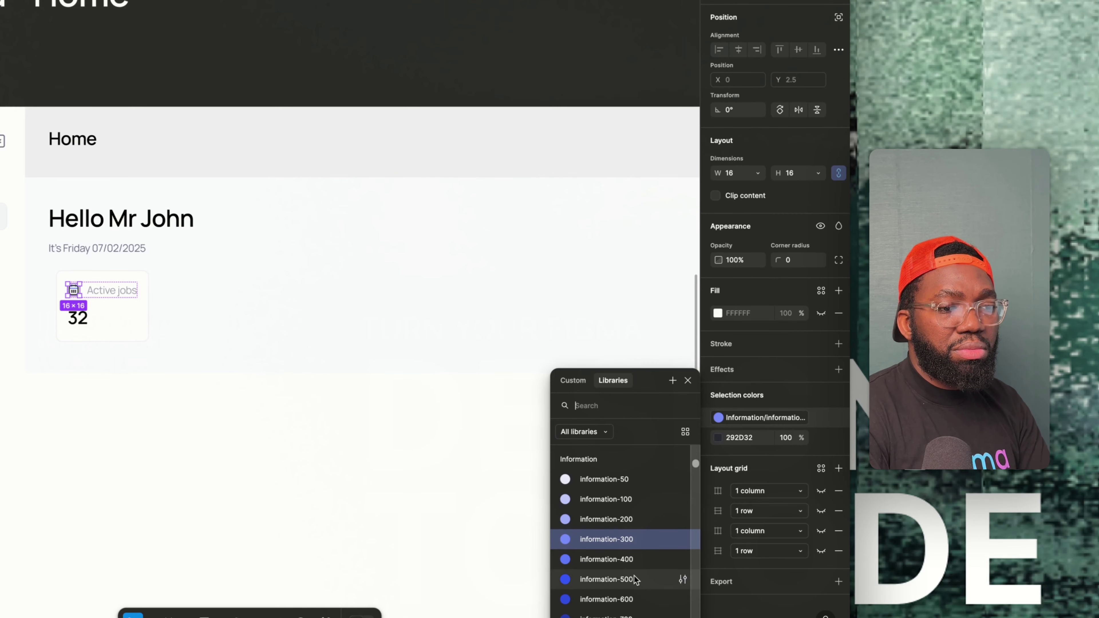
click(635, 578)
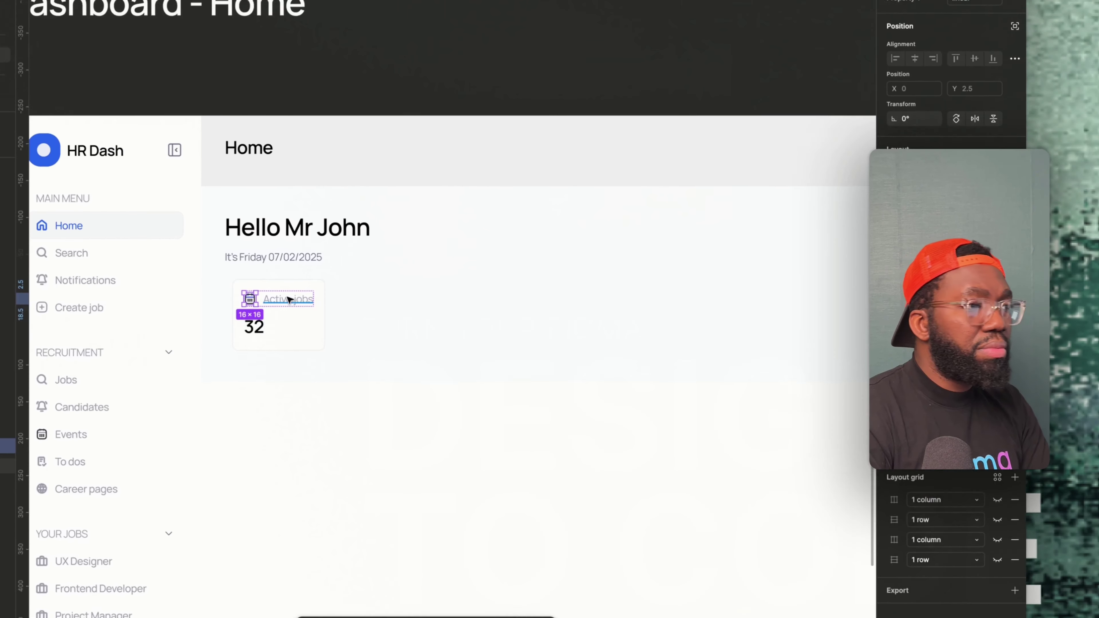
scroll(112, 290, up, 8)
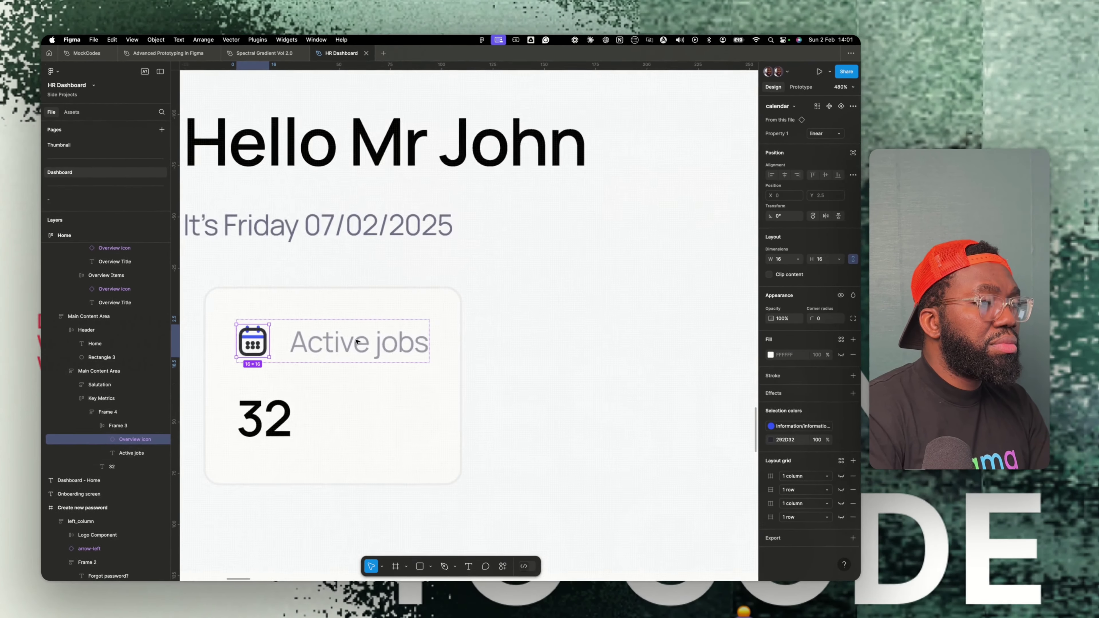
Apply the primary-500 colour style to the 292D32 colour of the calendar icon in the Active jobs card.
scroll(356, 342, up, 2)
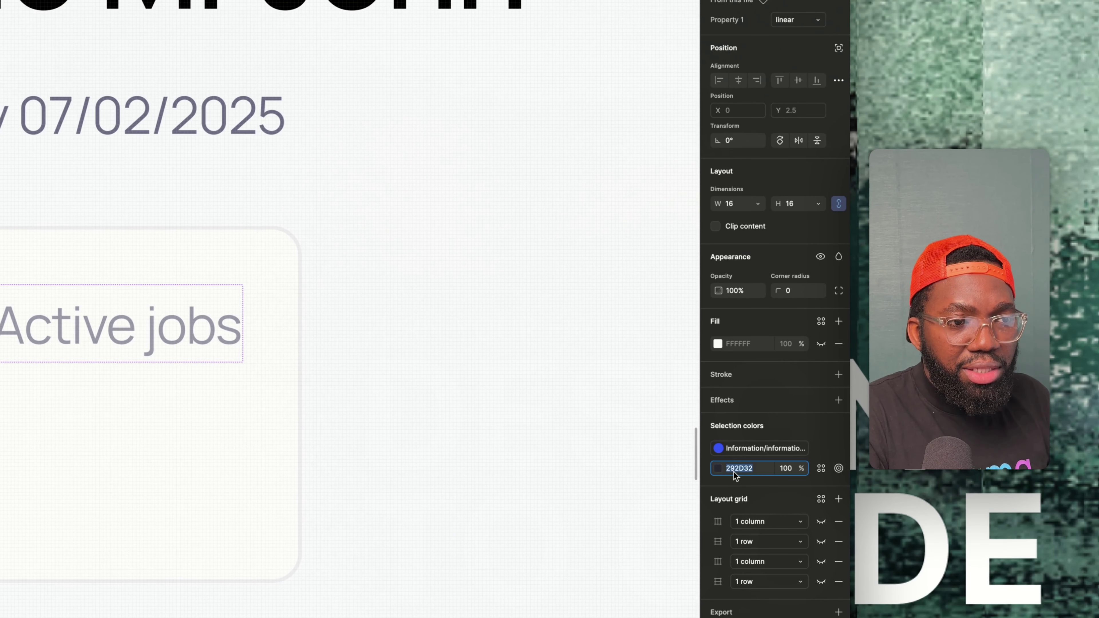
click(718, 468)
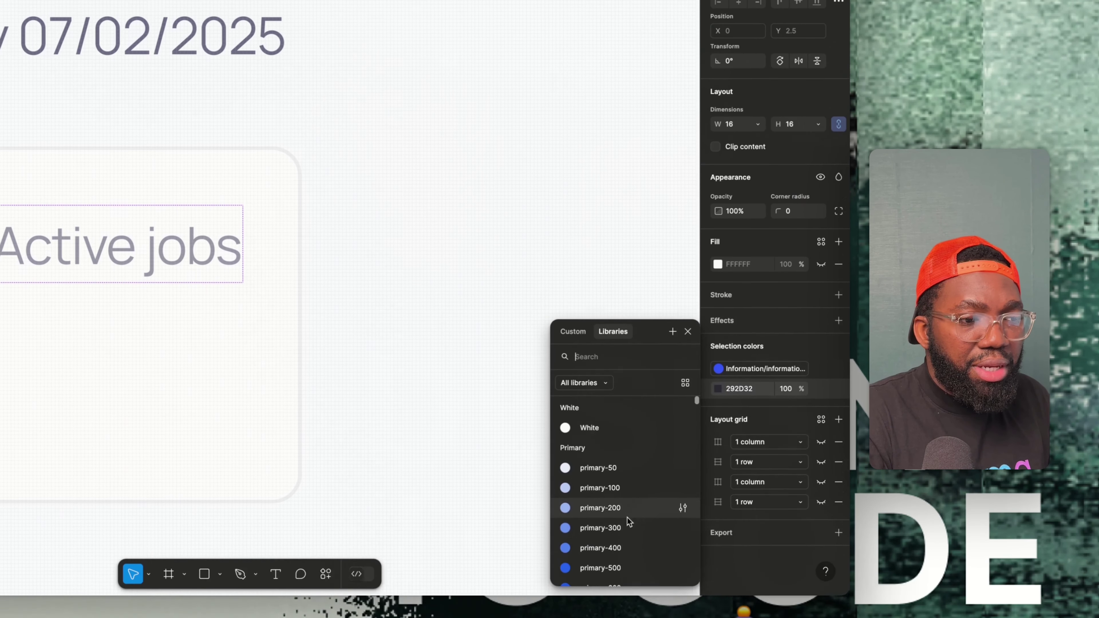
click(617, 542)
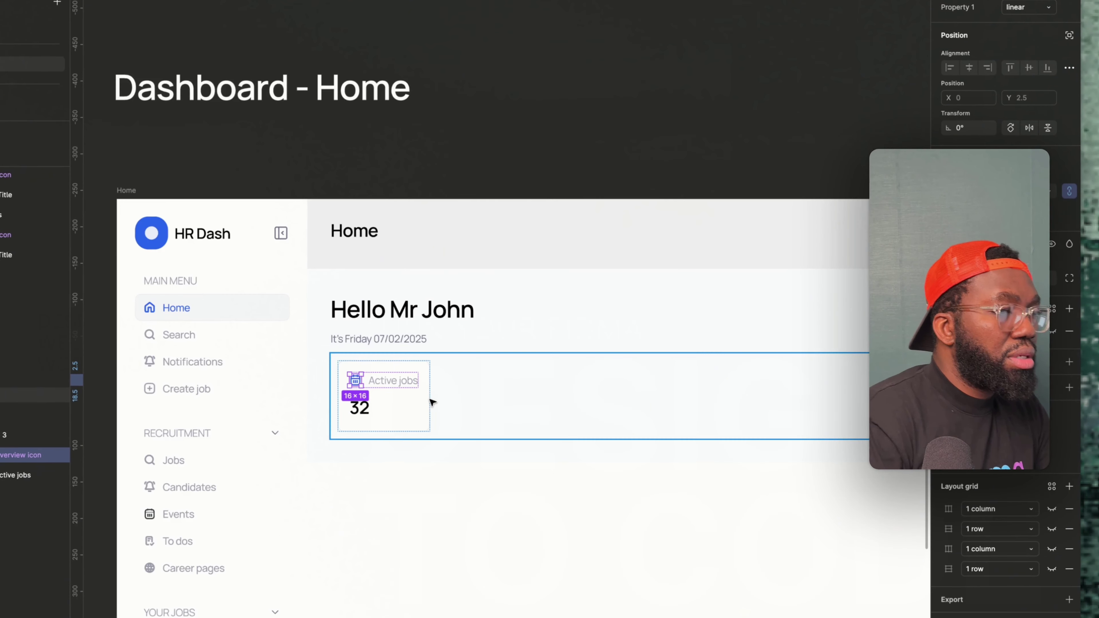
Make the Active jobs card fill the width of the Key Metrics container.
click(421, 405)
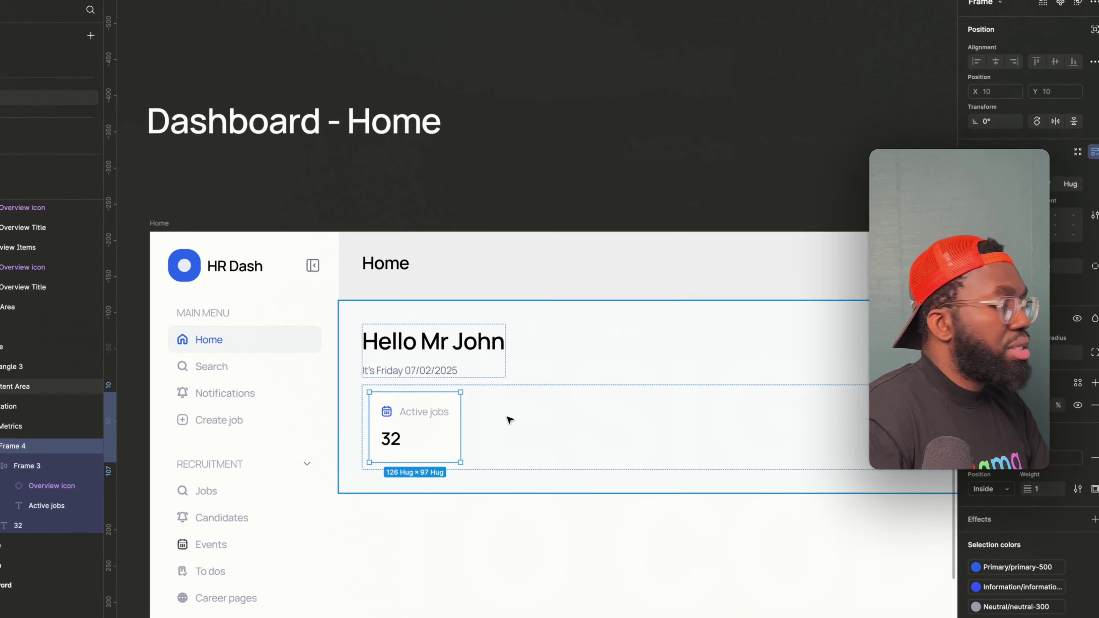
scroll(443, 392, down, 5)
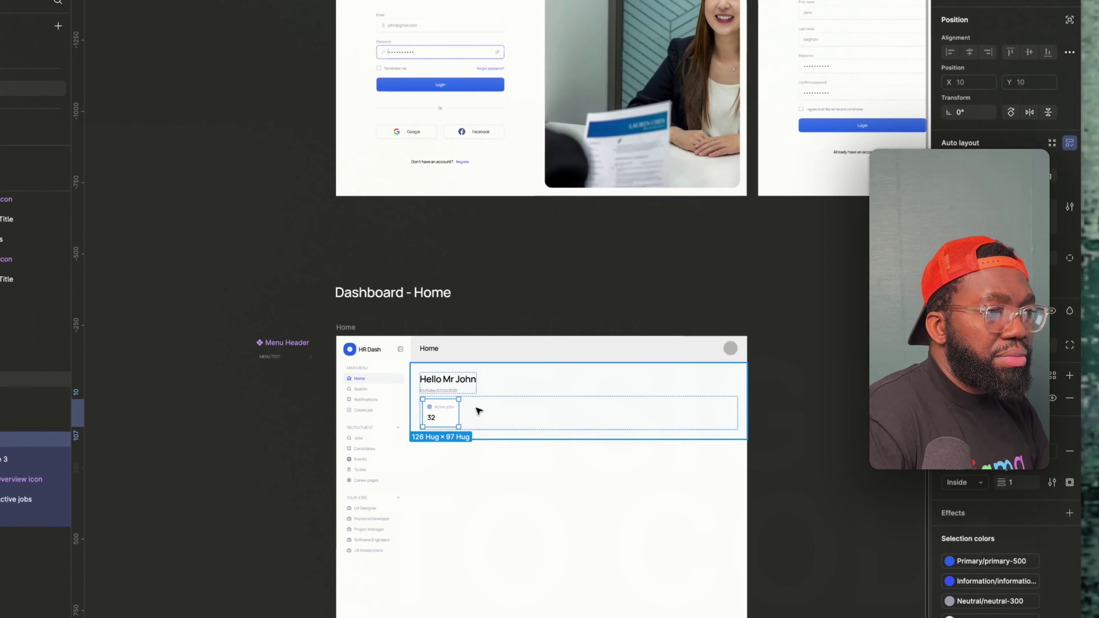
scroll(473, 407, right, 2)
click(422, 429)
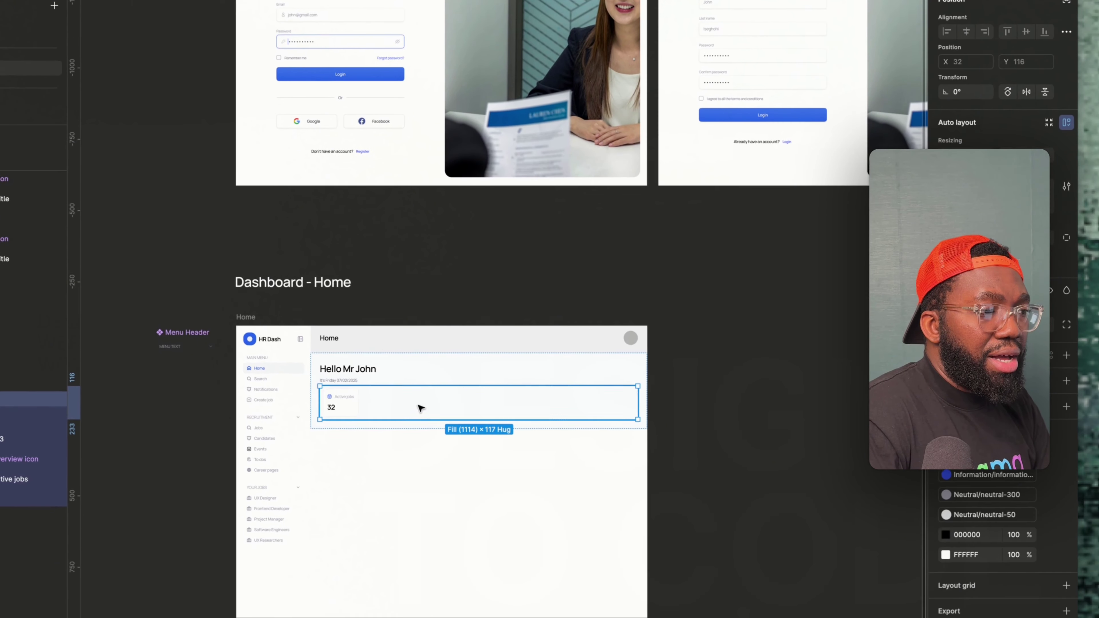
click(354, 398)
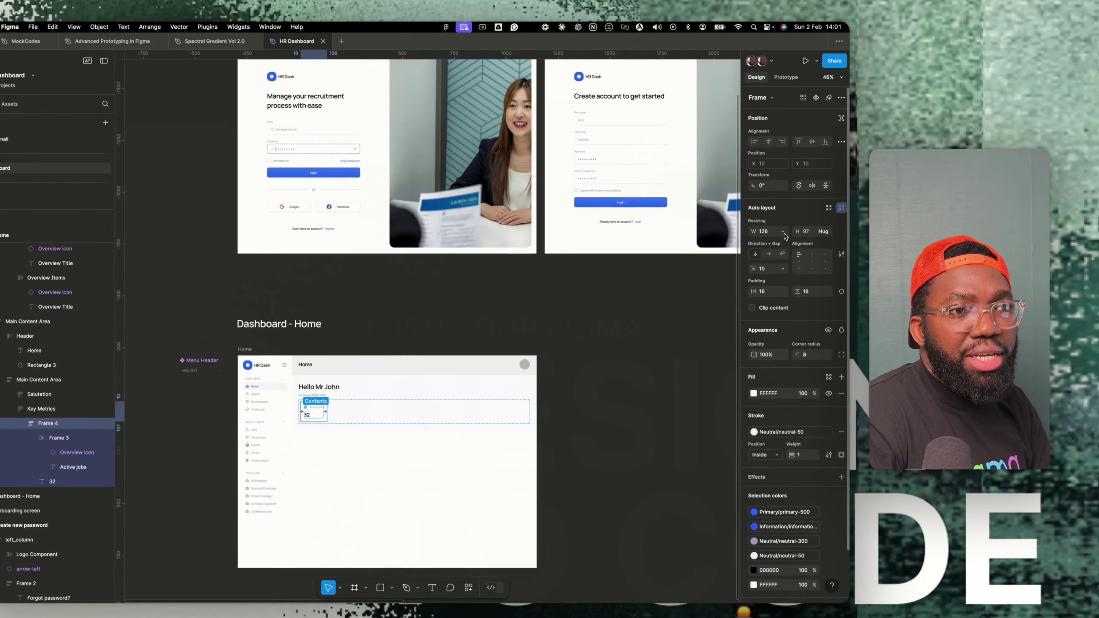
click(753, 216)
click(768, 253)
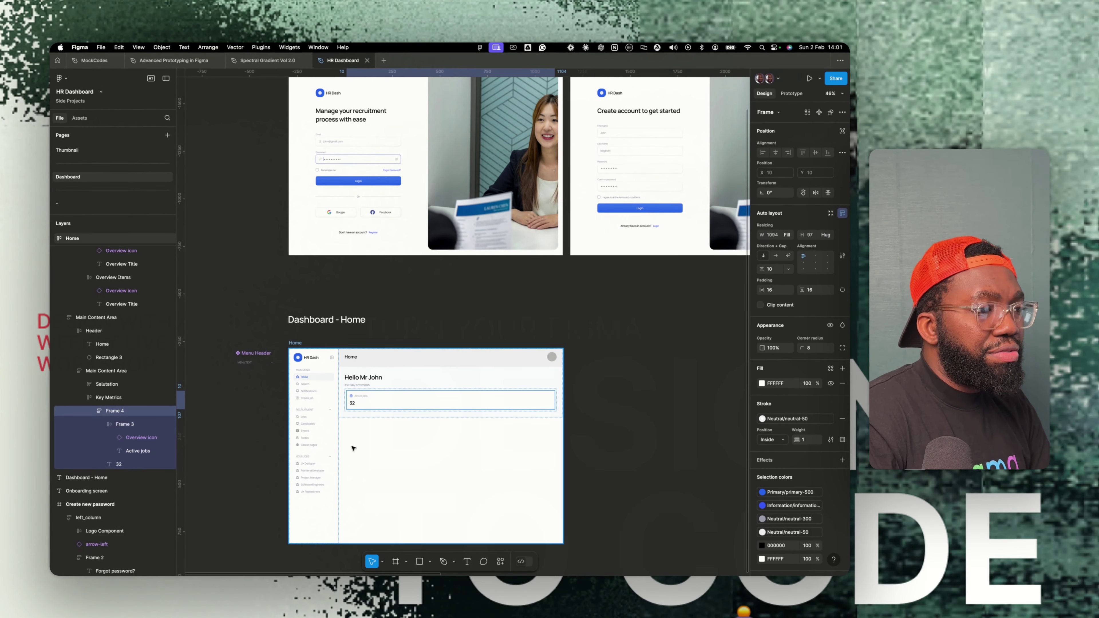
Rename the Active jobs card's layer, Frame 4, as Stat Items.
click(93, 411)
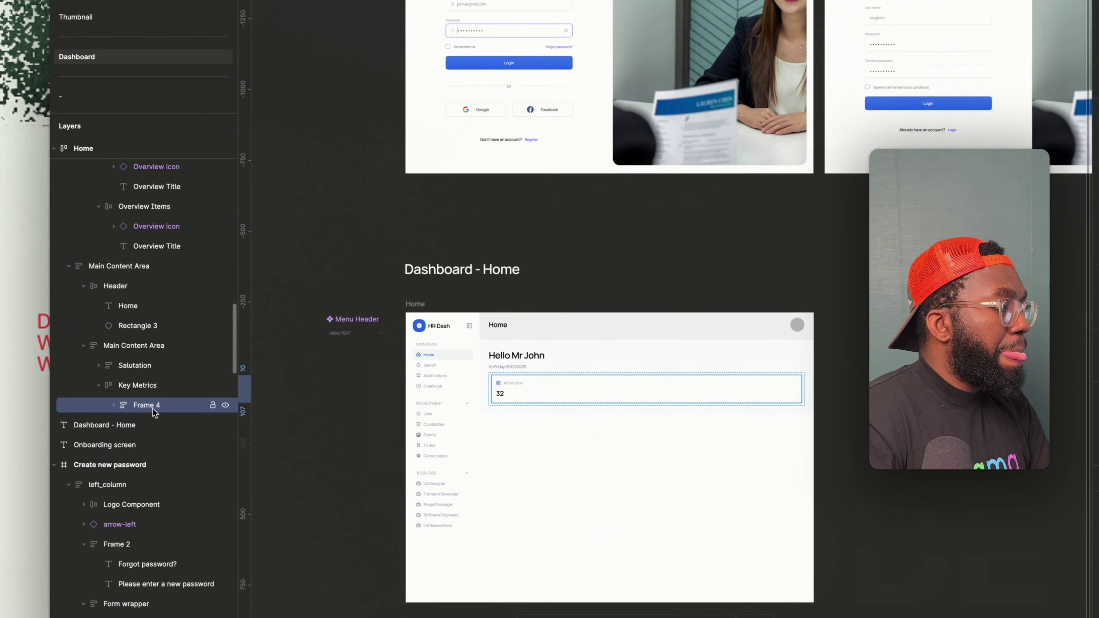
double_click(162, 403)
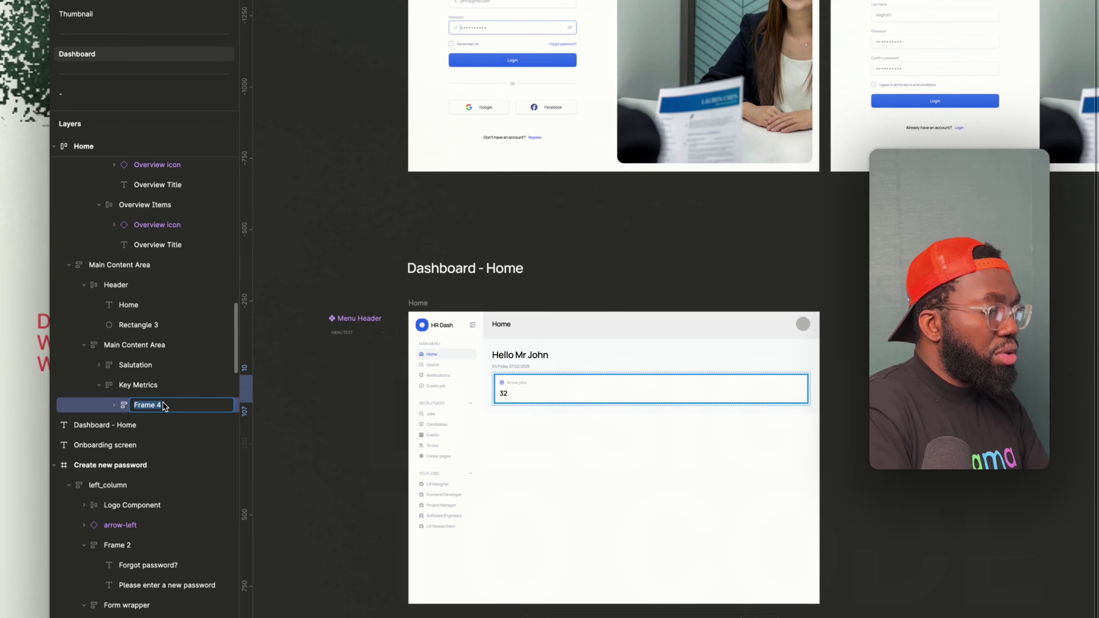
text(Stat Items)
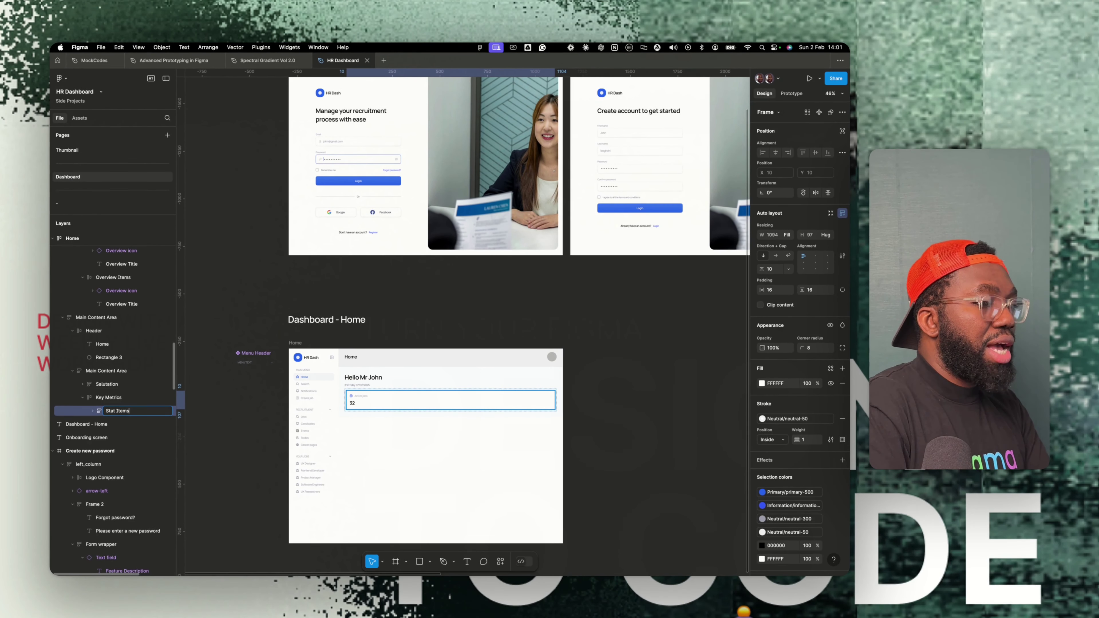
Rename the card's inner Frame 3 as Stat Metric and its 32 text layer as Stat Metric Item.
click(93, 412)
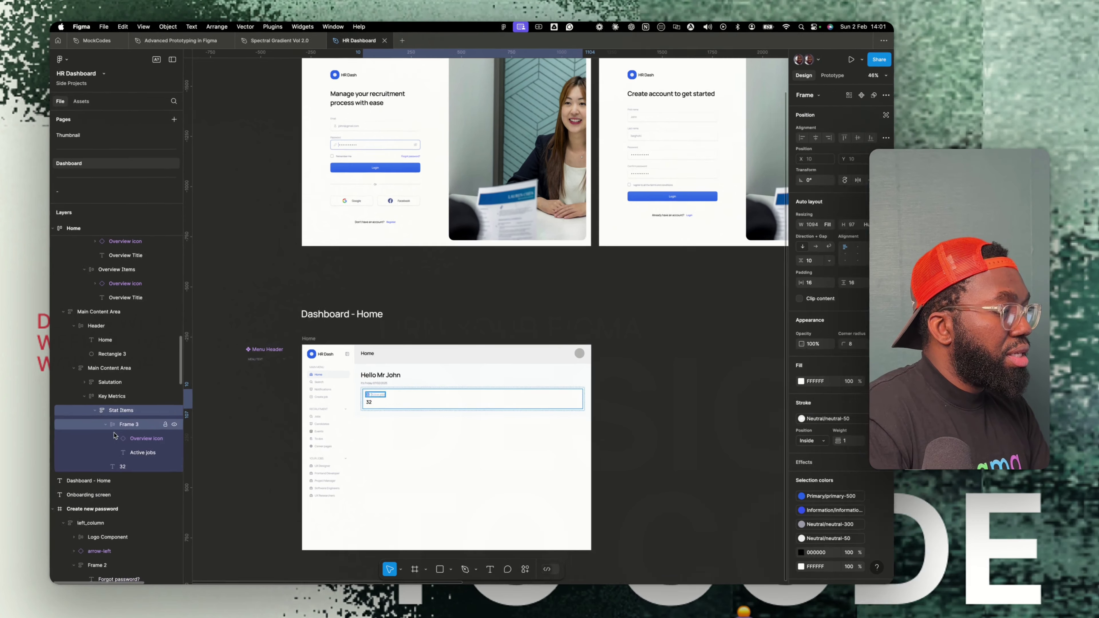
click(169, 428)
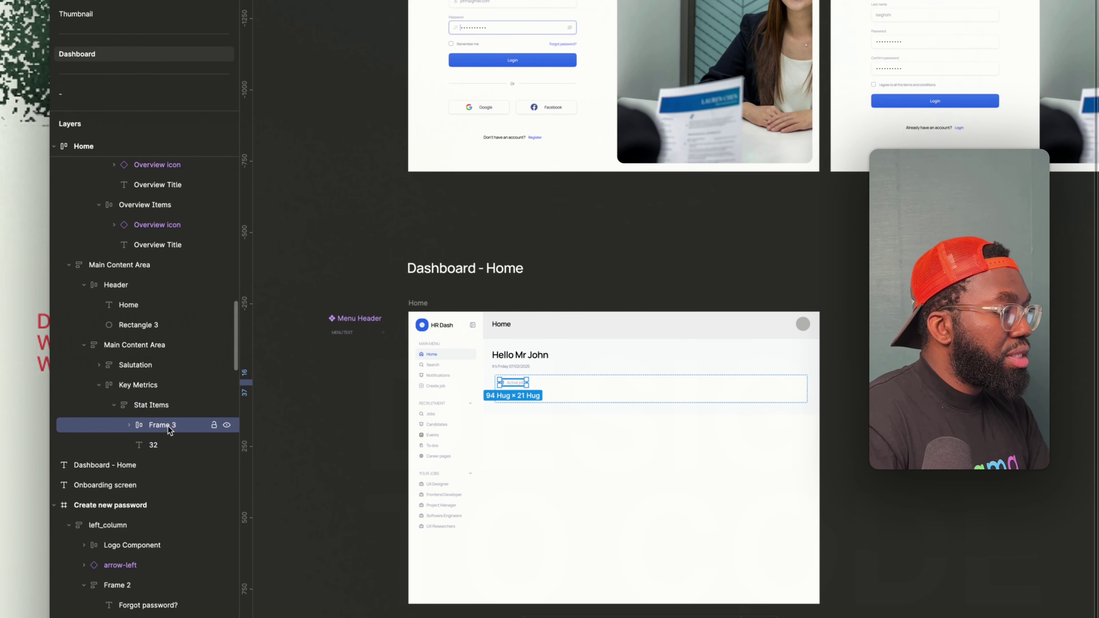
click(129, 425)
click(129, 426)
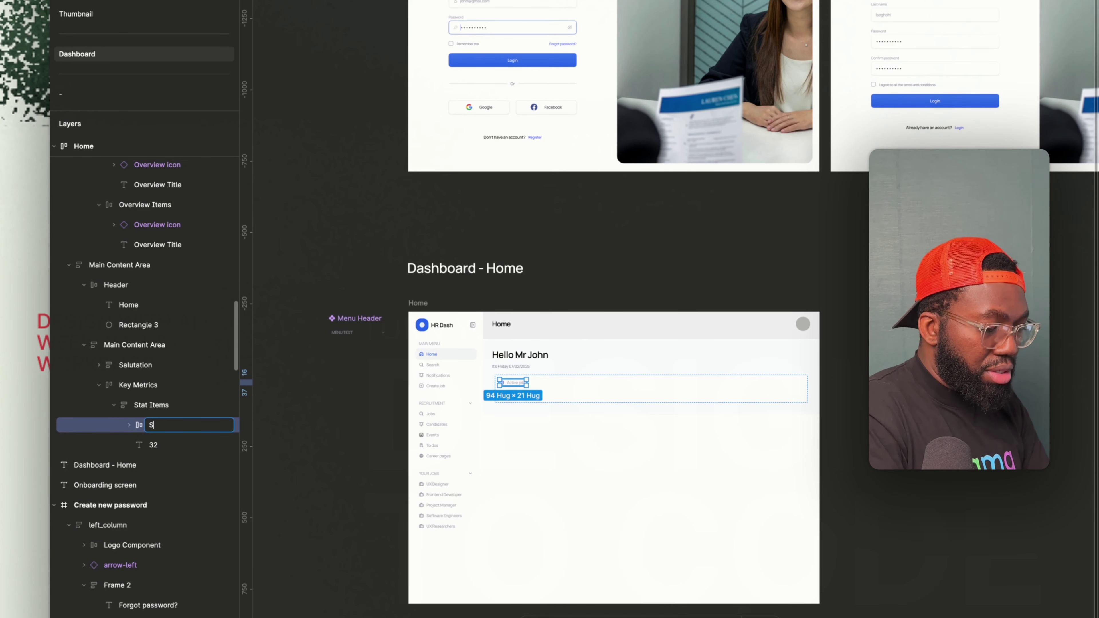
text(Metric)
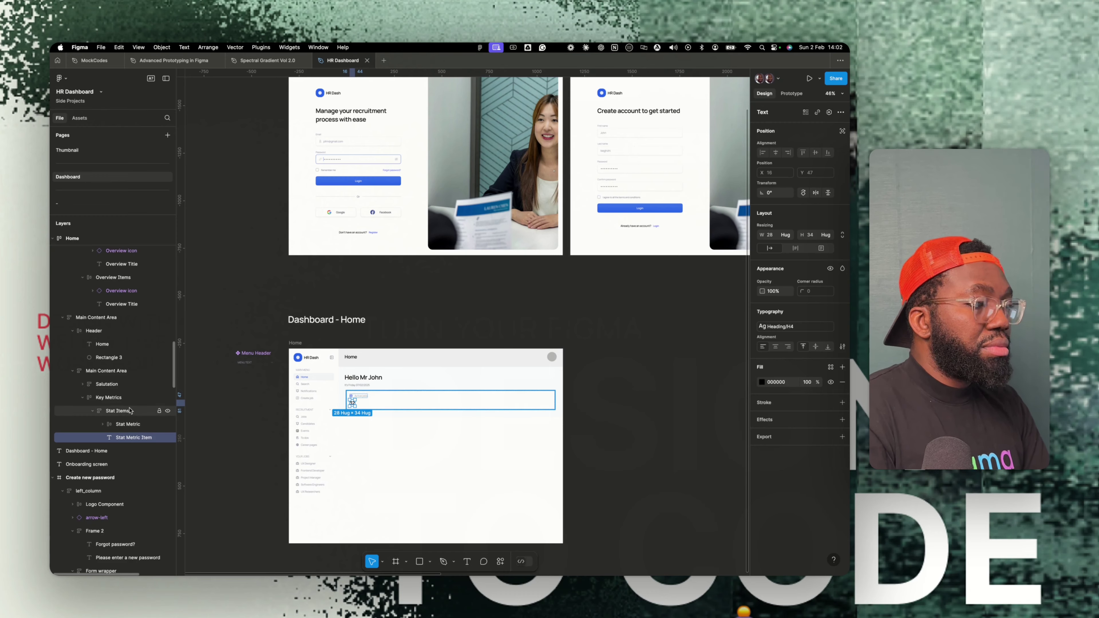
Duplicate the Stat Items card three times within Key Metrics to make a row of four cards.
click(118, 410)
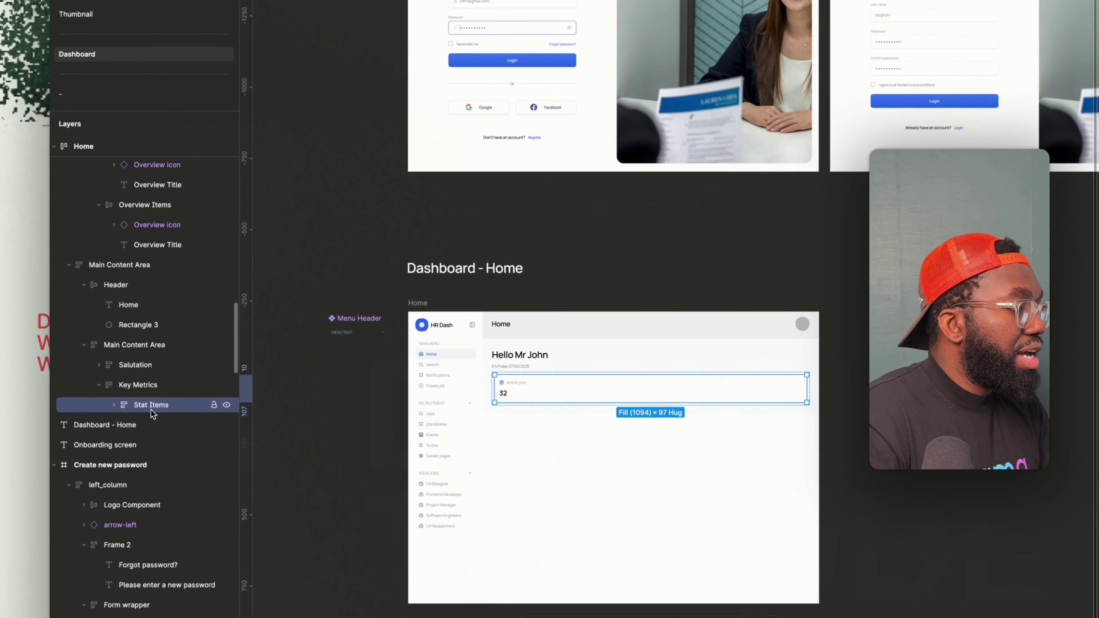
key(super+d)
key(super+d)
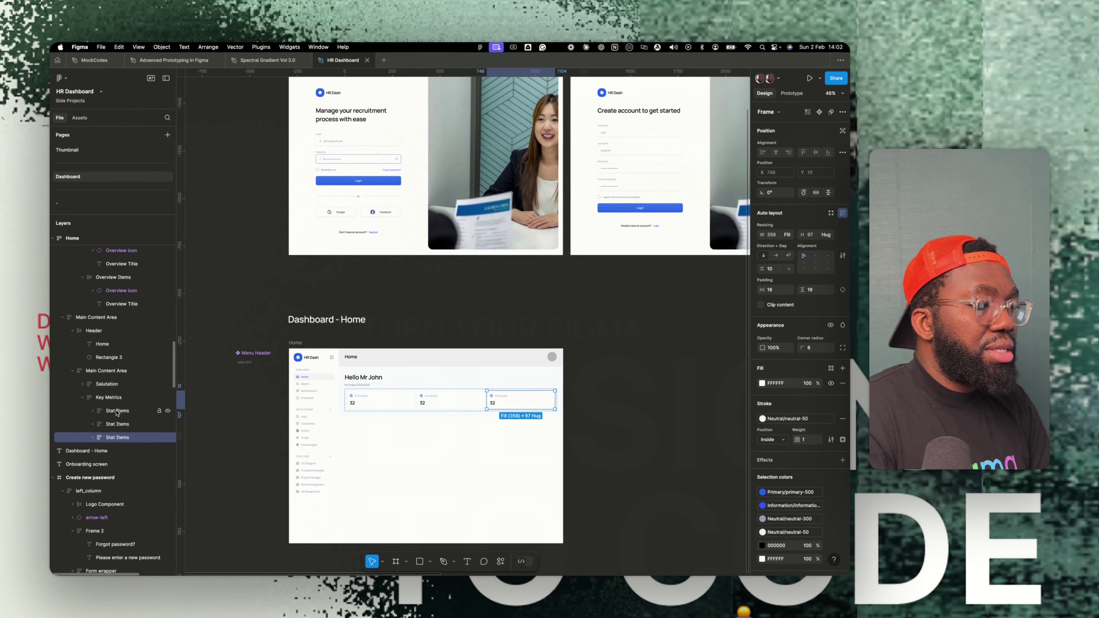
key(super+d)
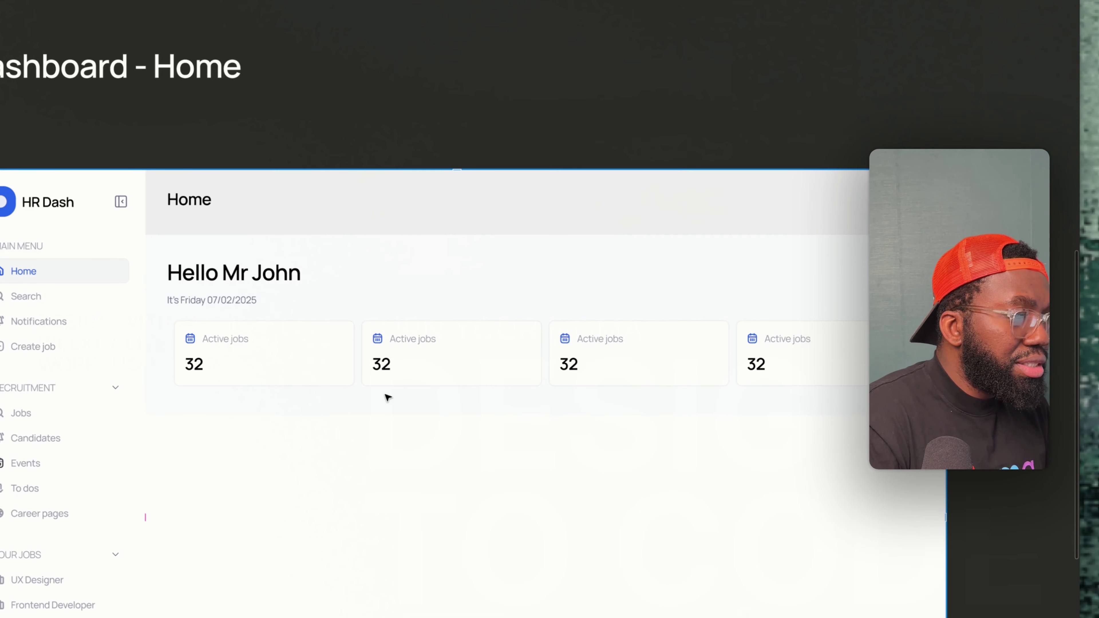
Set the horizontal and vertical padding of the Key Metrics frame to 0.
click(388, 398)
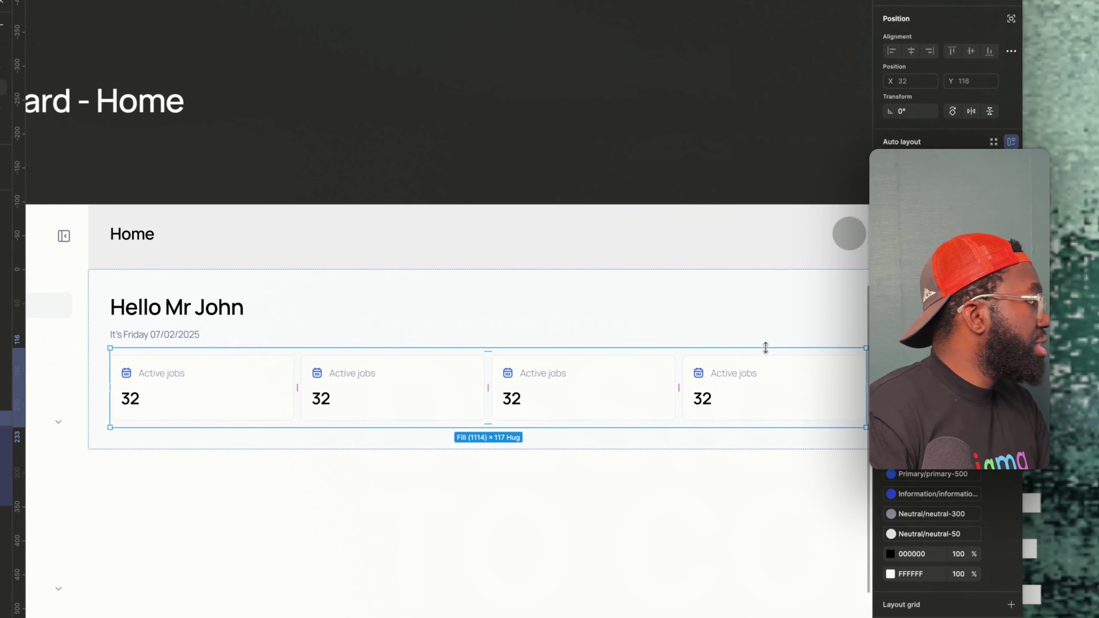
click(968, 259)
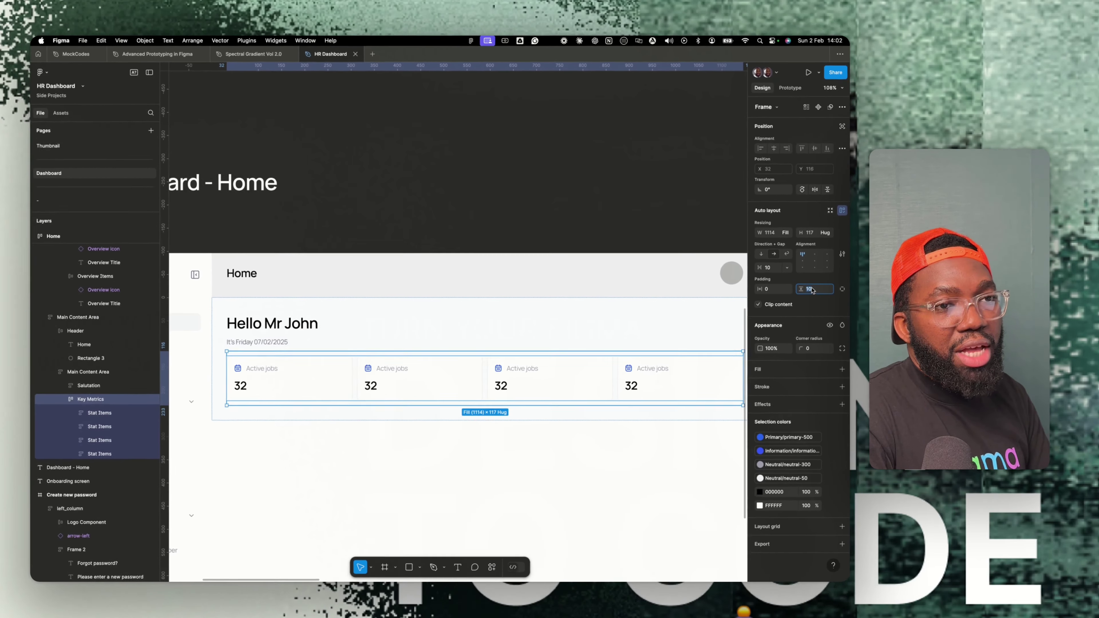
text(0)
key(Return)
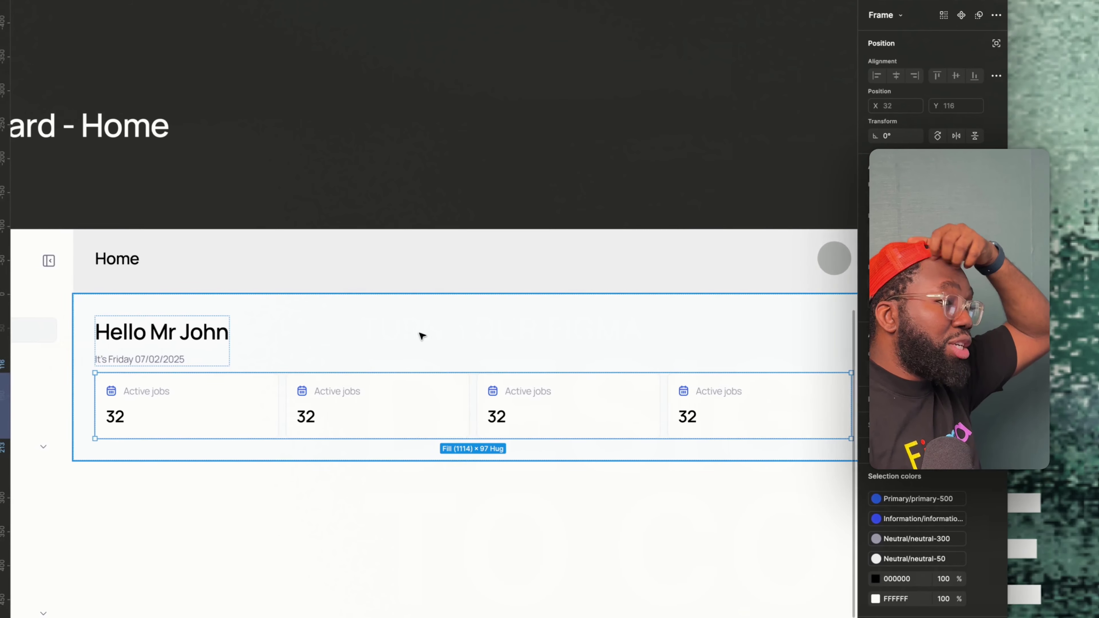
Set the gap between the salutation and the metric cards in Main Content Area to 32.
click(555, 355)
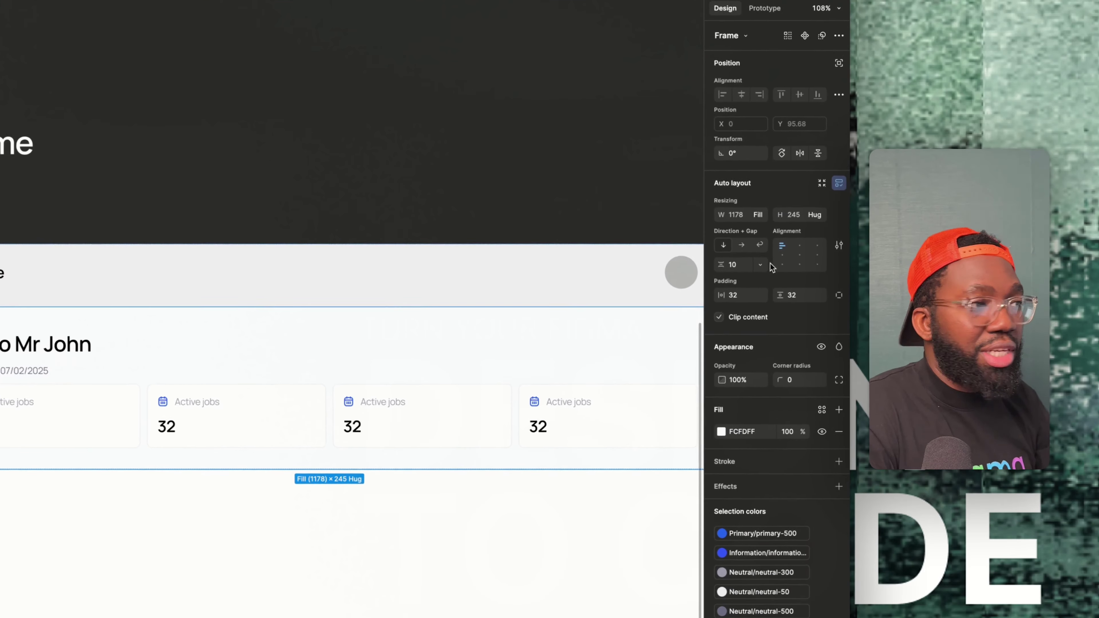
click(733, 262)
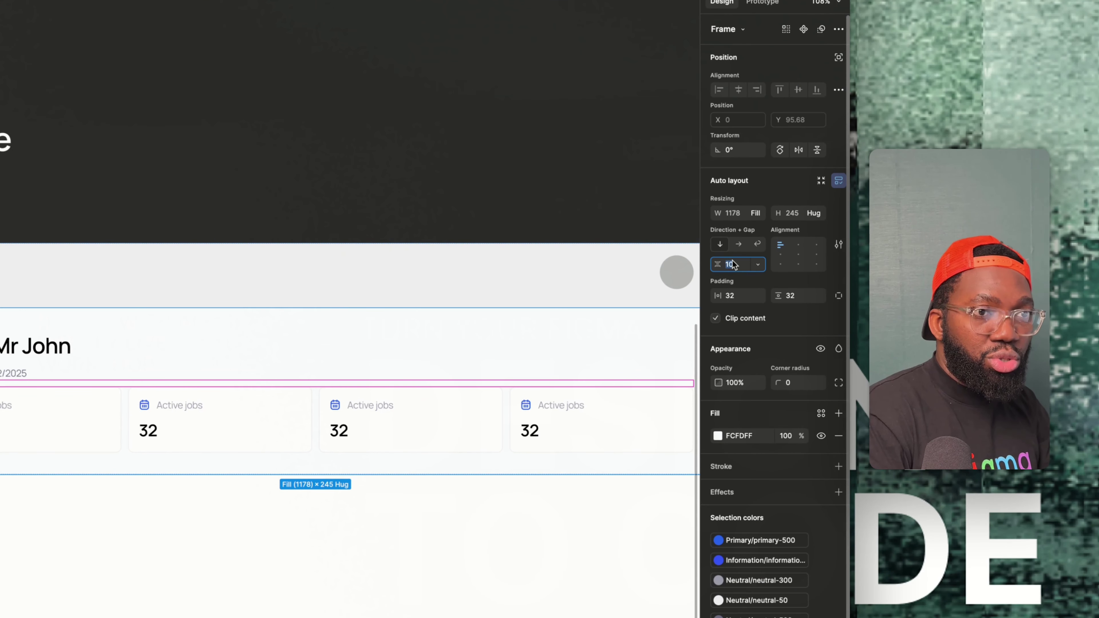
text(32)
key(Return)
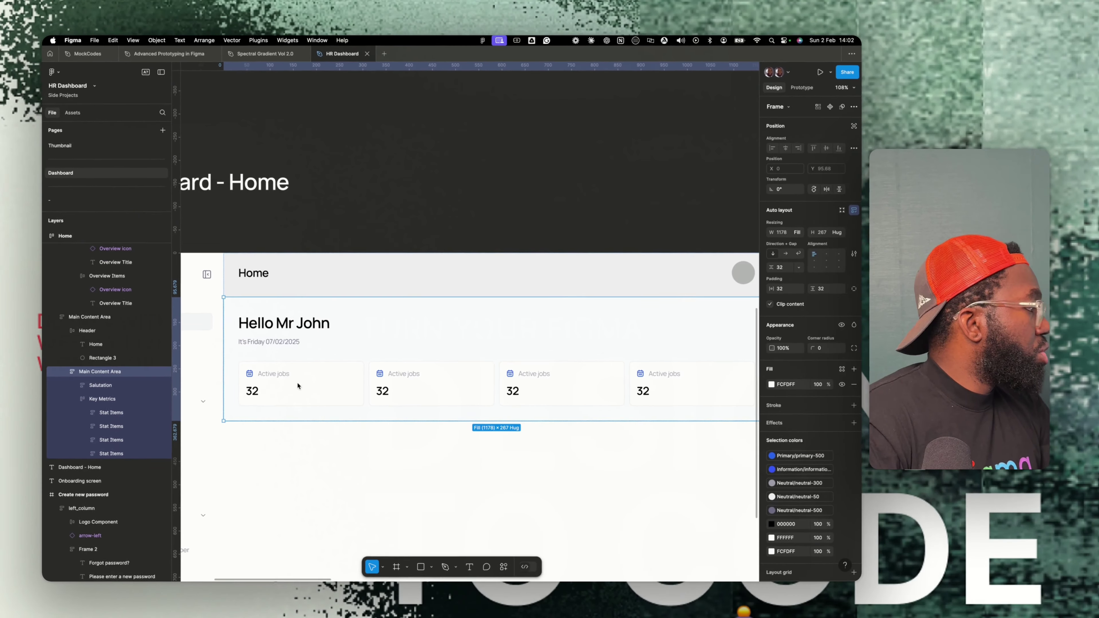
Change the labels of the second, third and fourth metric cards to Candidates, Events and To do list.
double_click(409, 378)
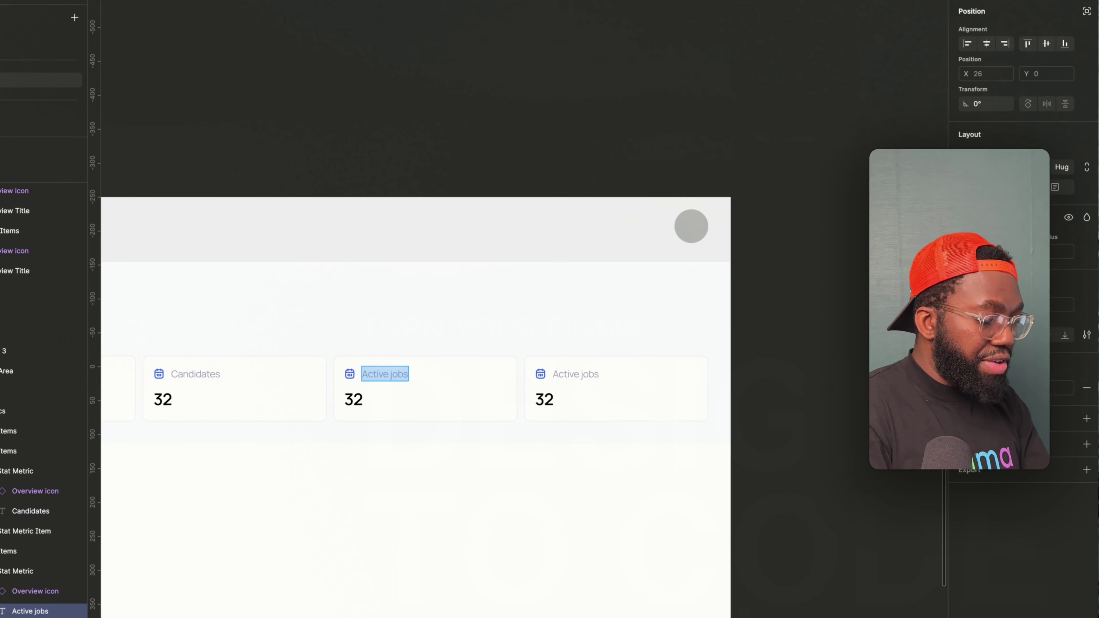
text(Events)
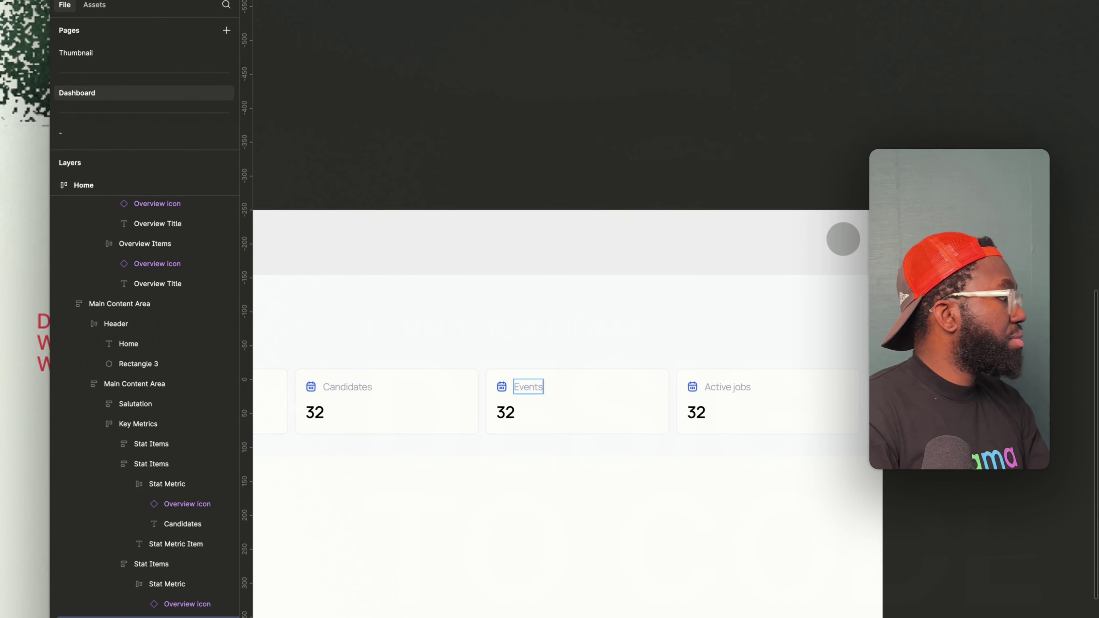
double_click(735, 387)
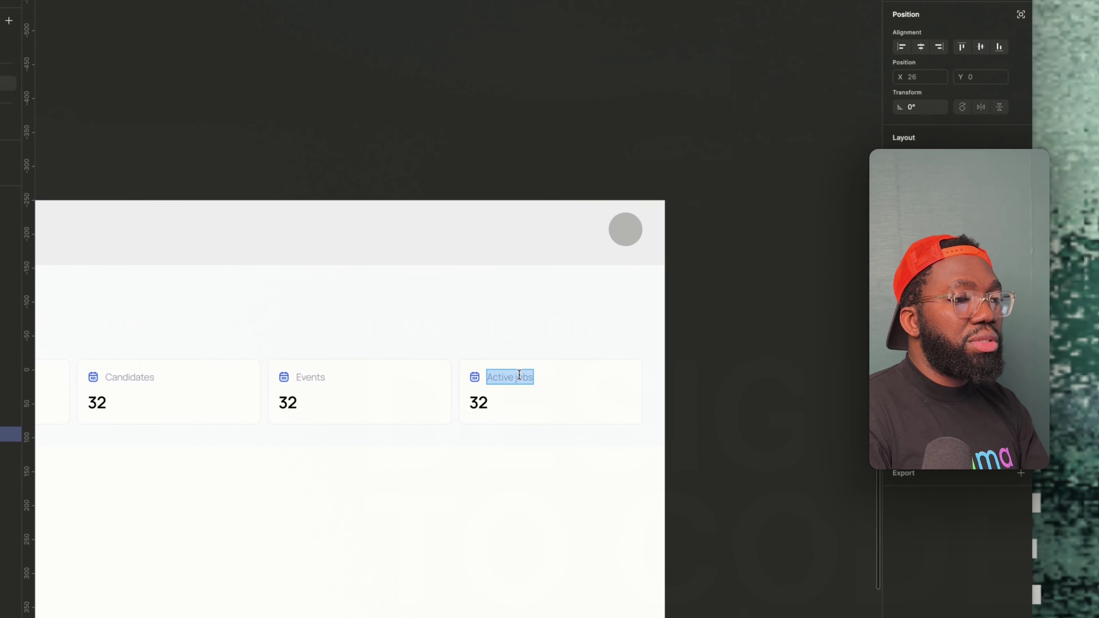
text(To do list)
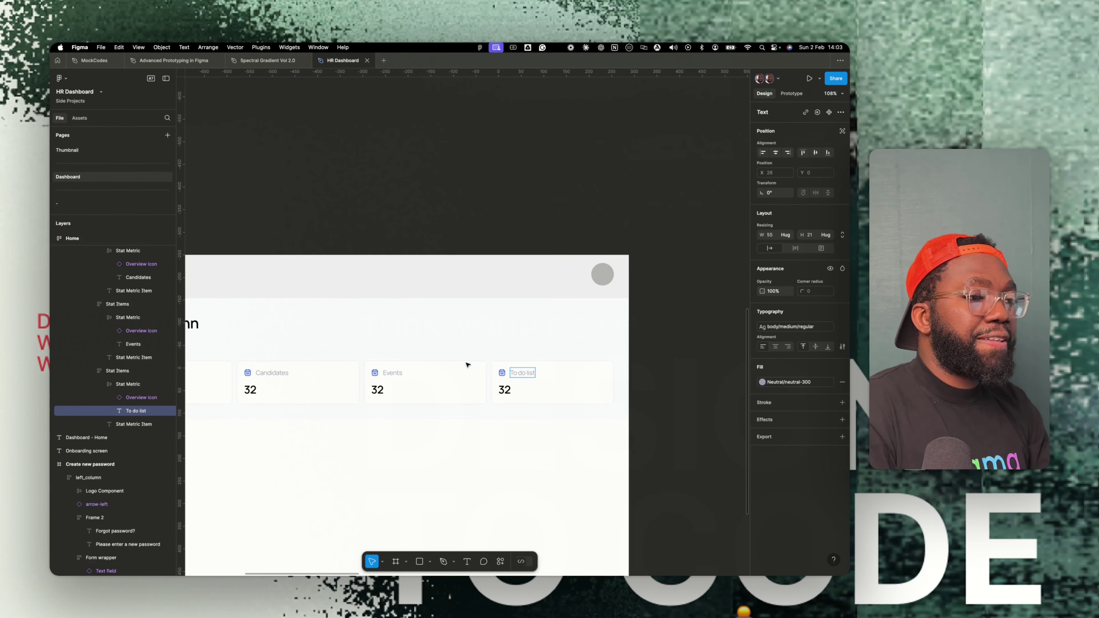
Inspect the icon used by the Candidates item in the sidebar's Recruitment section.
scroll(468, 365, left, 10)
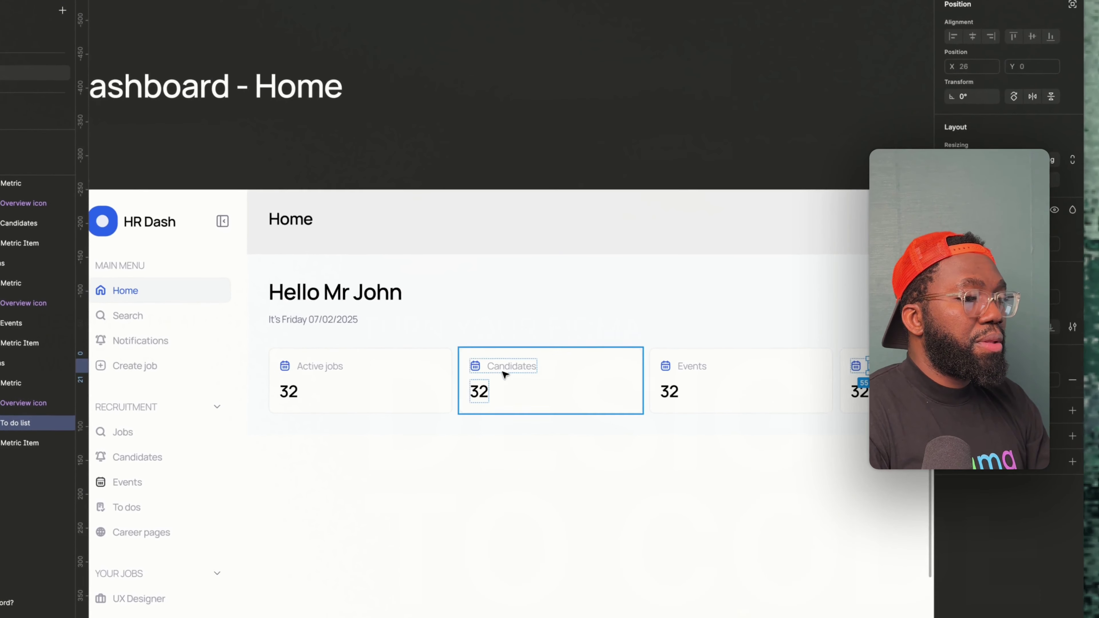
click(505, 374)
scroll(417, 401, left, 5)
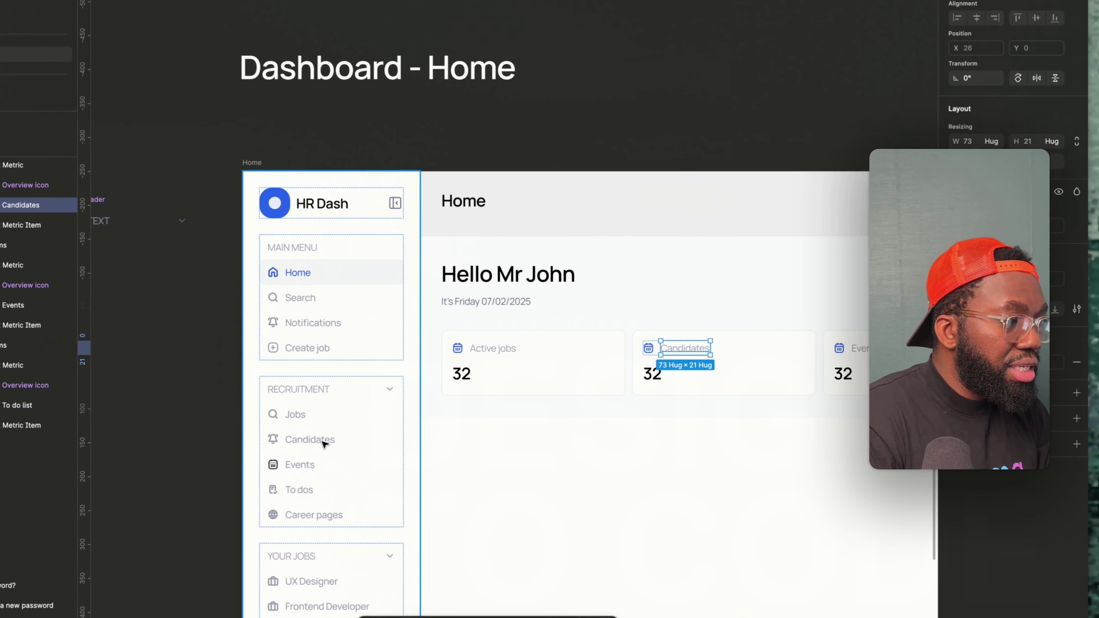
key(Escape)
key(Escape)
key(Escape)
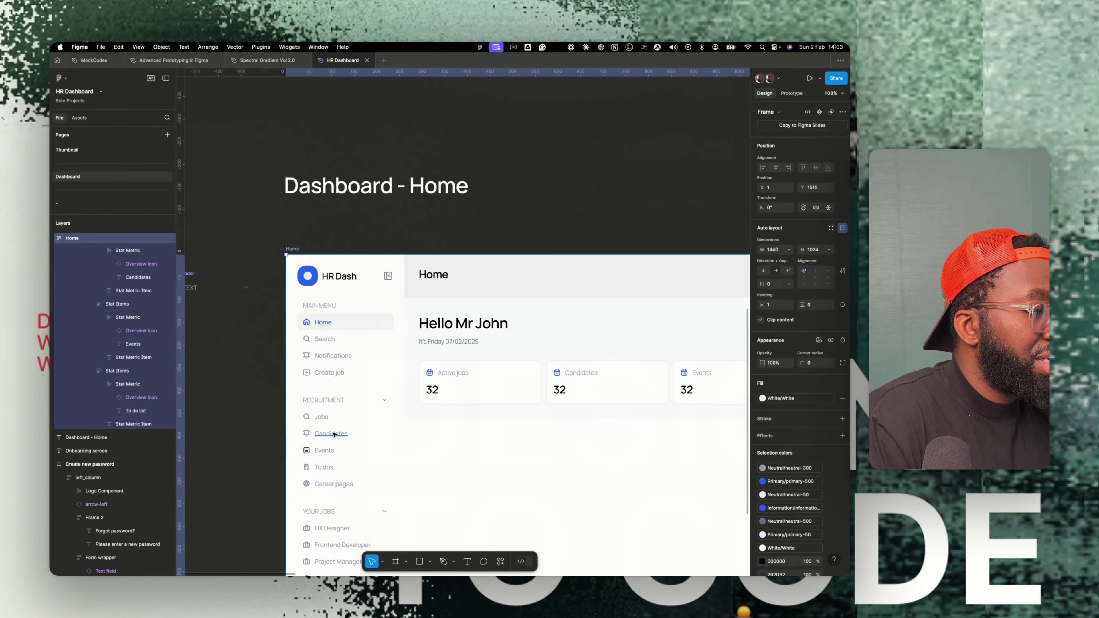
click(278, 438)
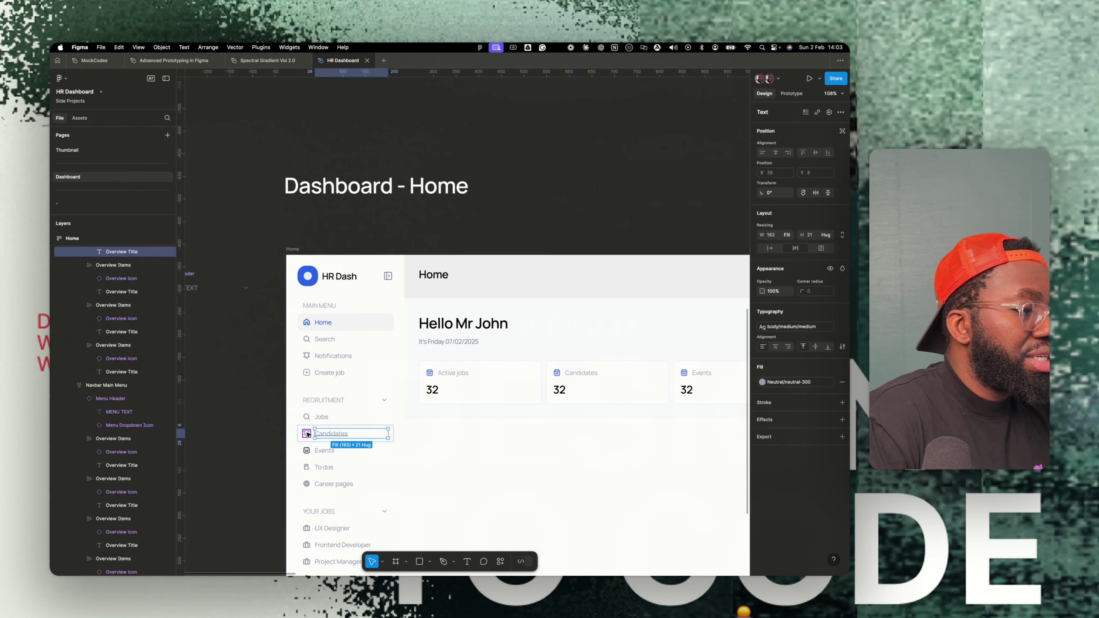
click(307, 433)
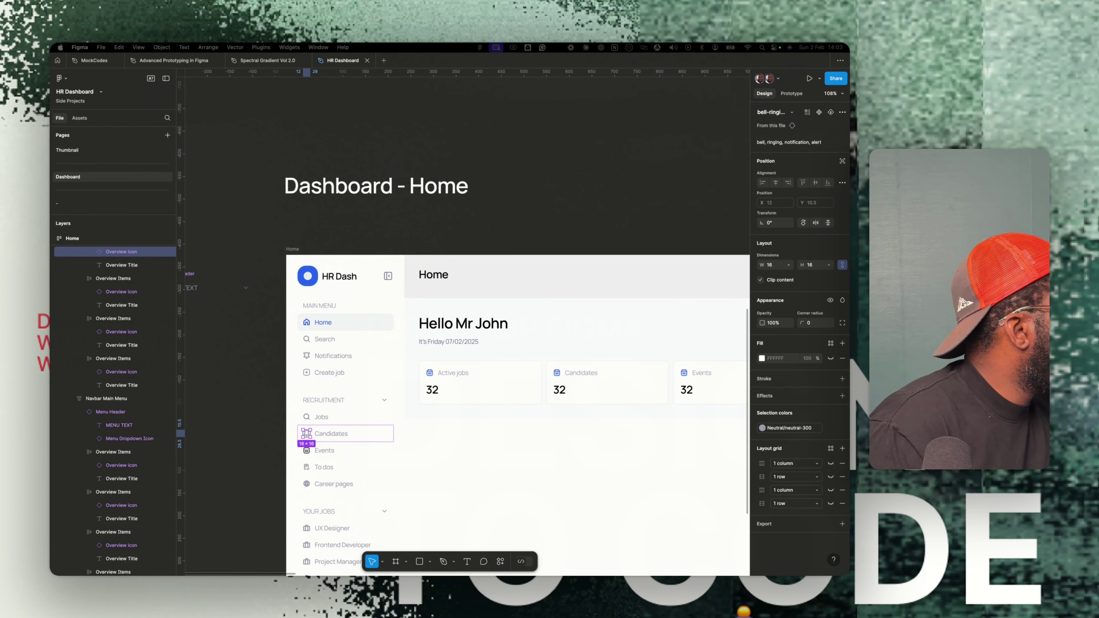
Swap the calendar icon in the Candidates metric card for the users-03 icon.
click(581, 374)
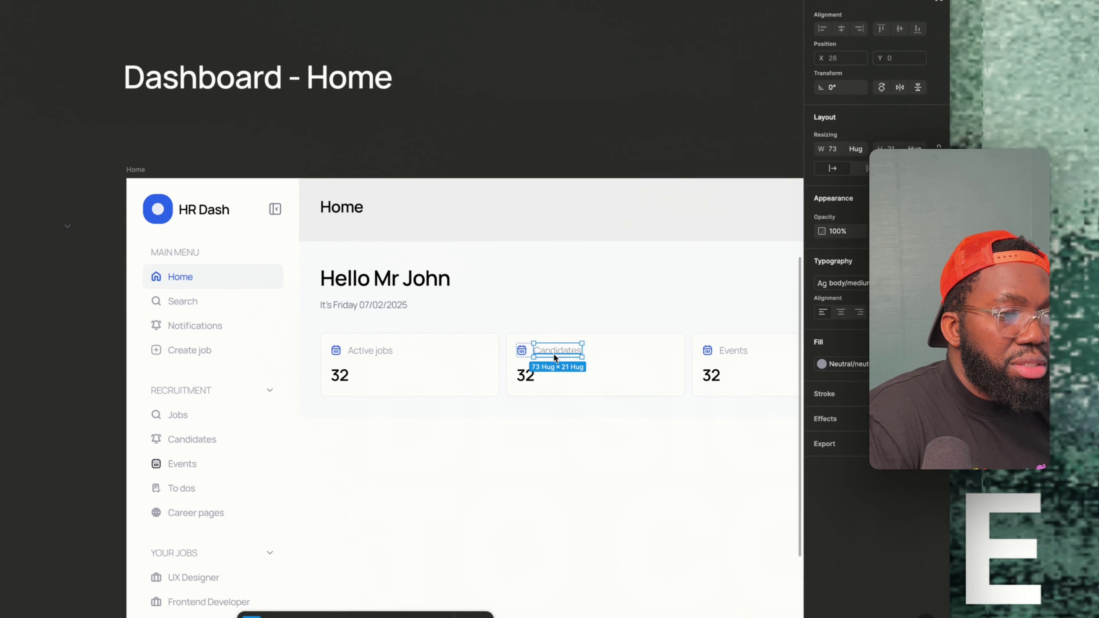
click(519, 350)
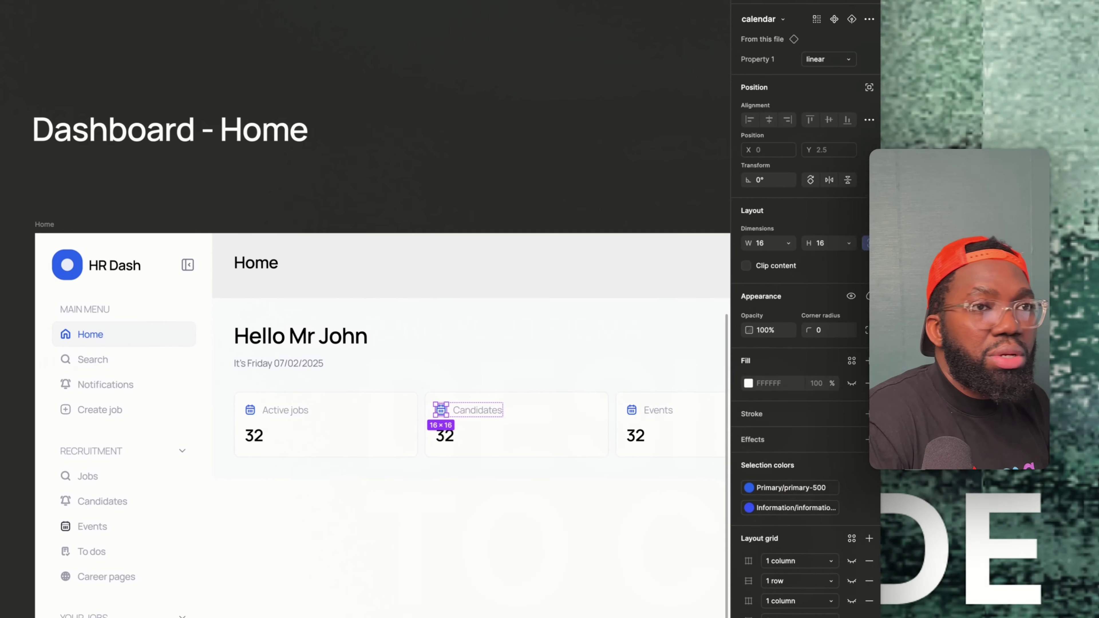
click(763, 19)
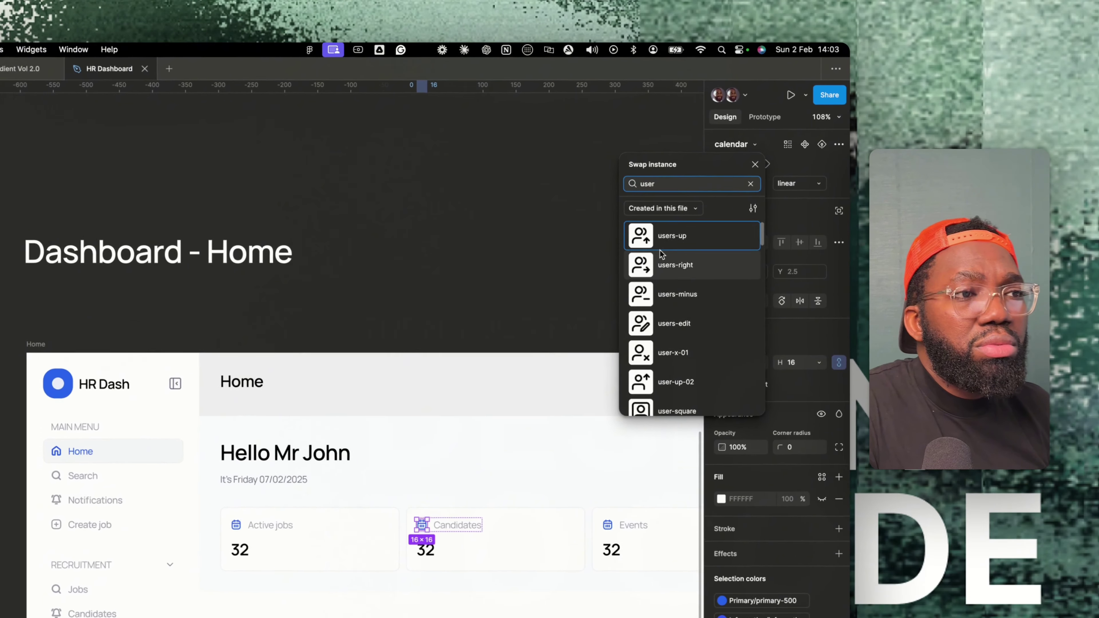
text(s)
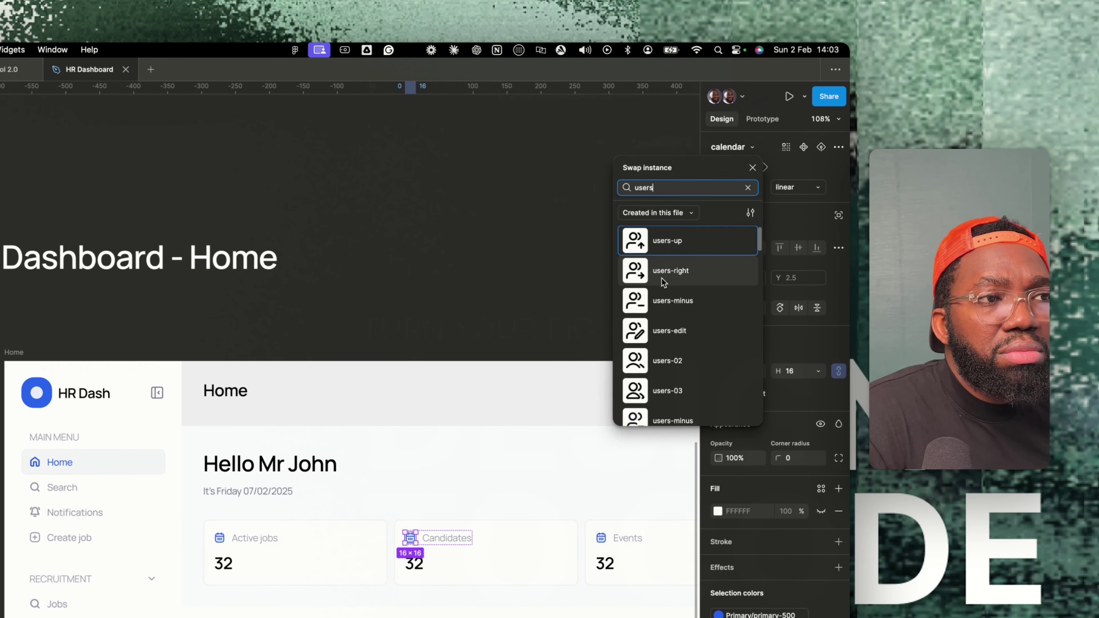
scroll(664, 283, down, 2)
click(660, 381)
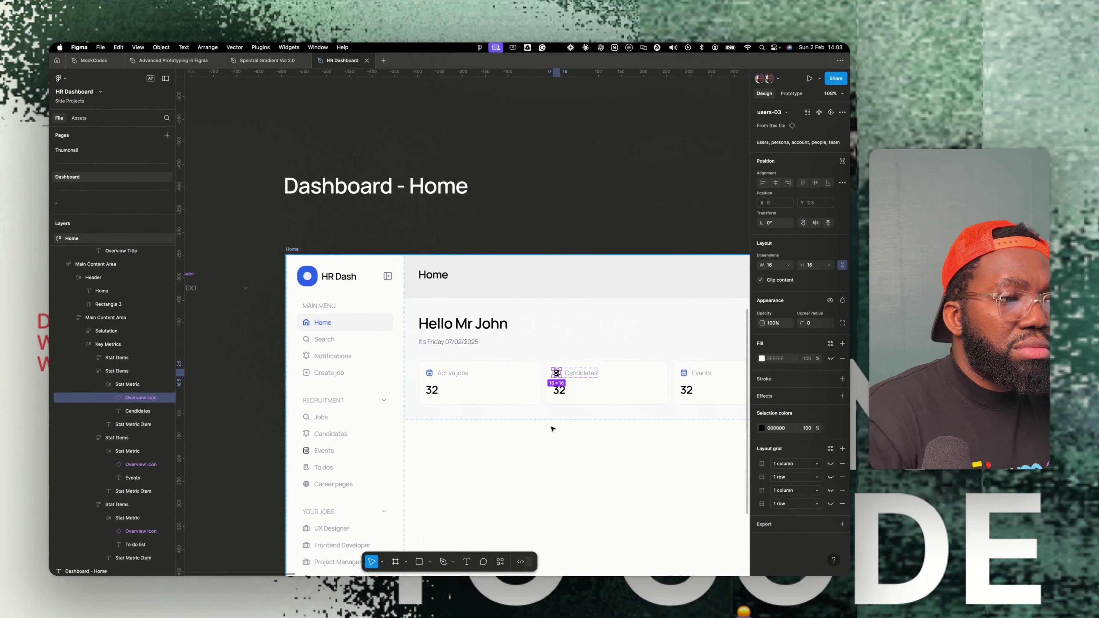
scroll(552, 428, right, 5)
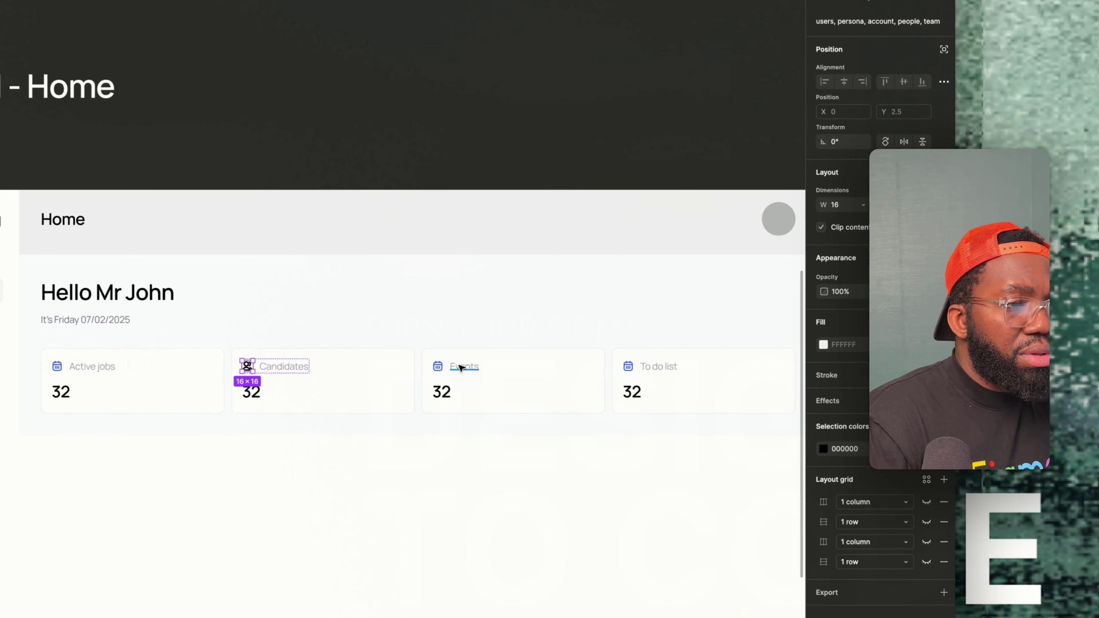
click(461, 367)
click(457, 371)
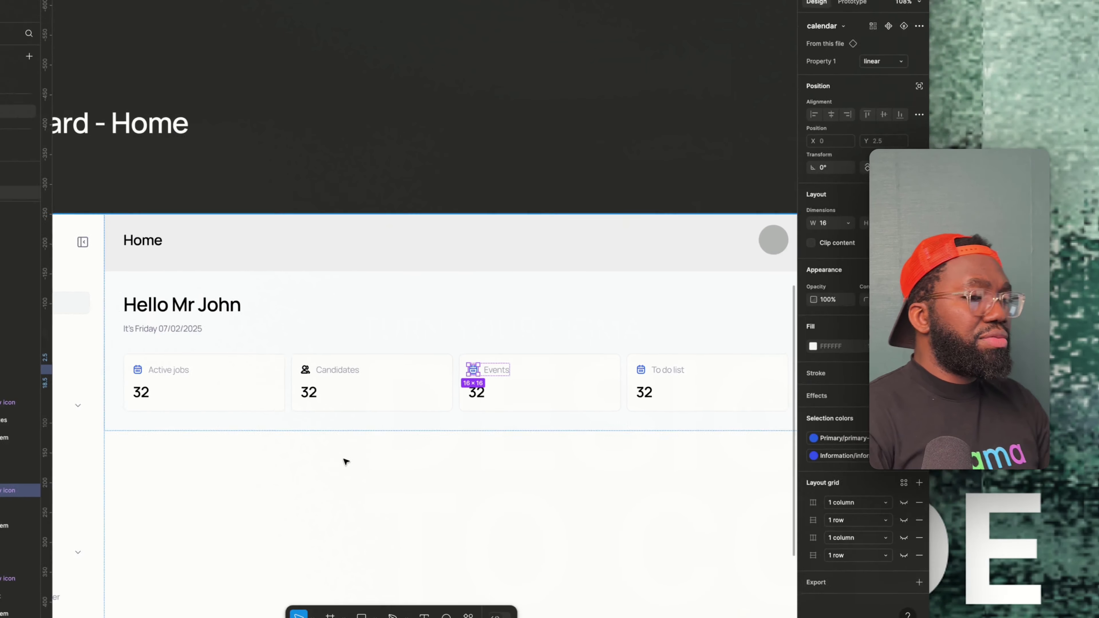
scroll(423, 437, right, 5)
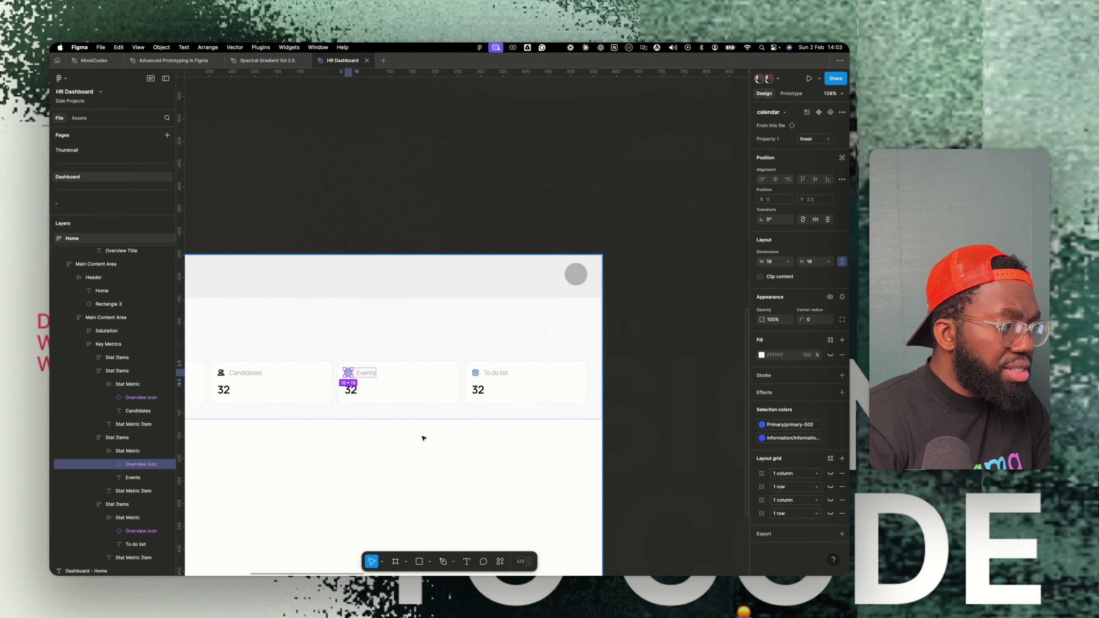
scroll(423, 438, left, 10)
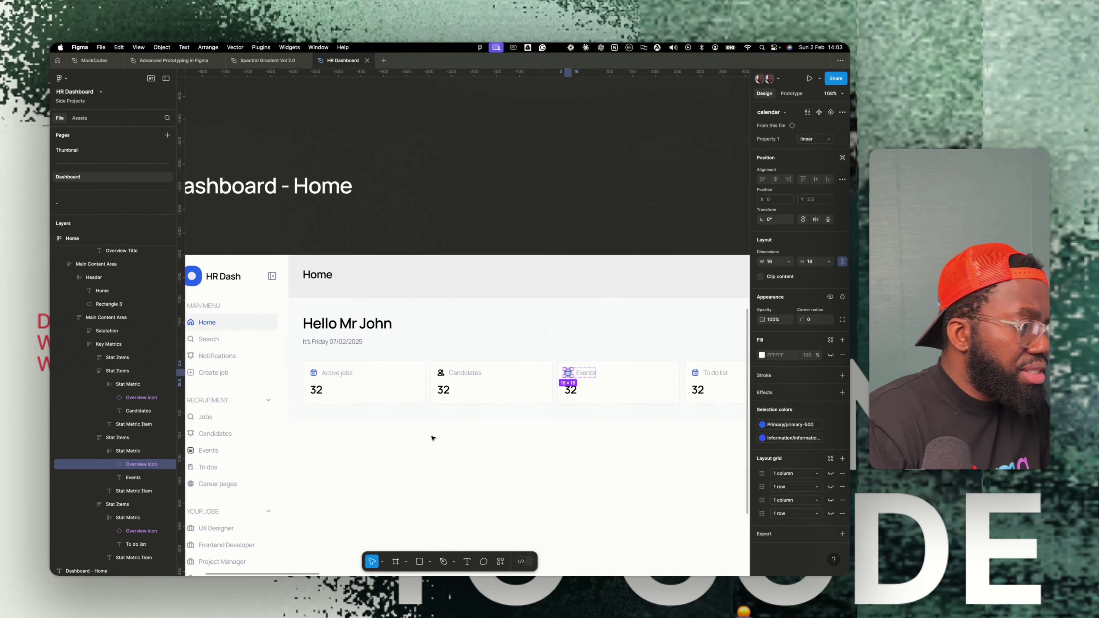
scroll(432, 436, right, 8)
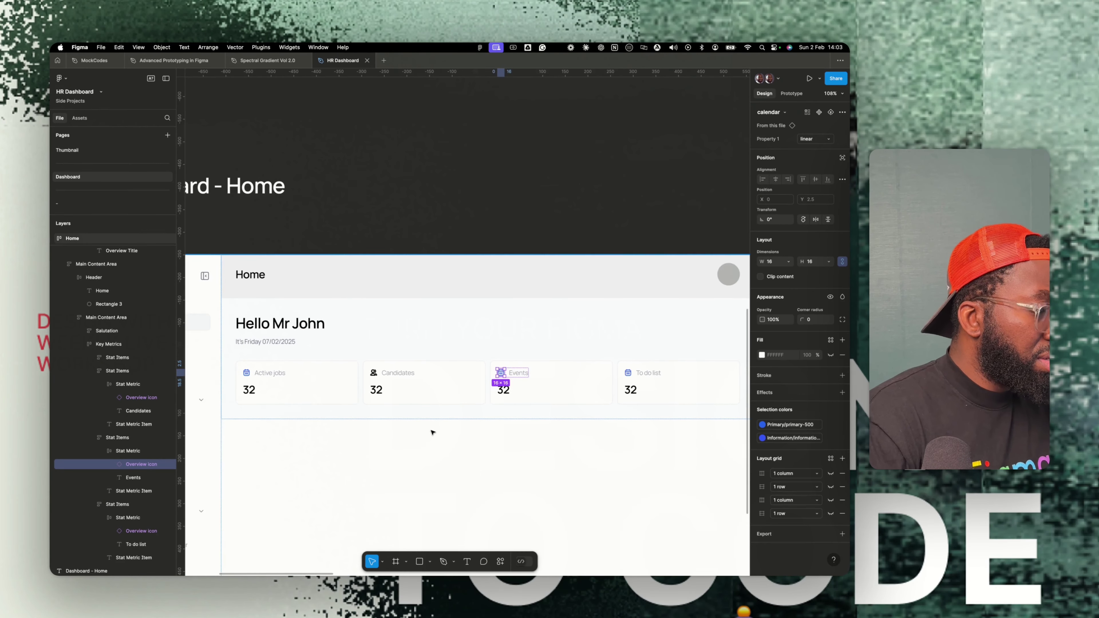
scroll(437, 416, right, 4)
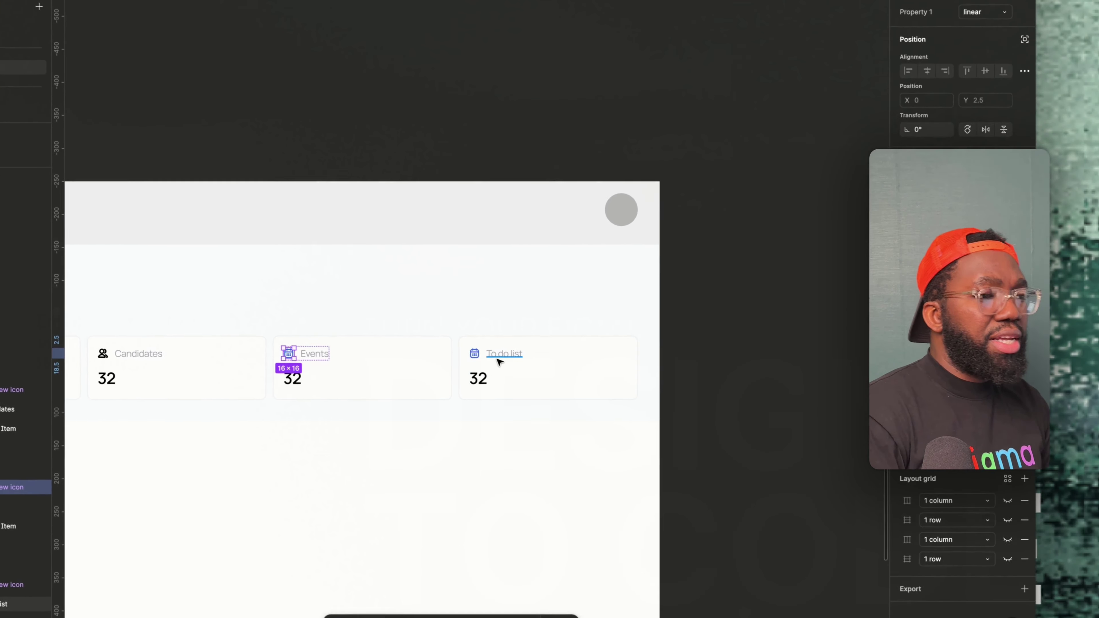
Copy the checklist icon of the To dos item in the sidebar's Recruitment section.
click(481, 401)
click(474, 352)
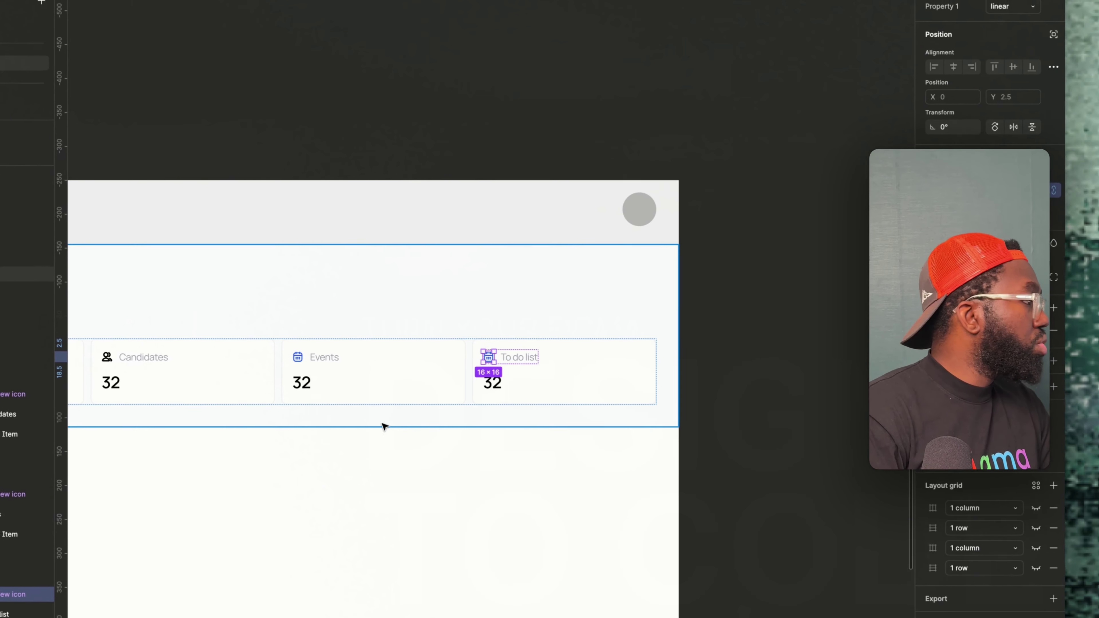
scroll(386, 425, left, 3)
scroll(385, 427, down, 5)
scroll(412, 429, left, 5)
scroll(394, 435, down, 3)
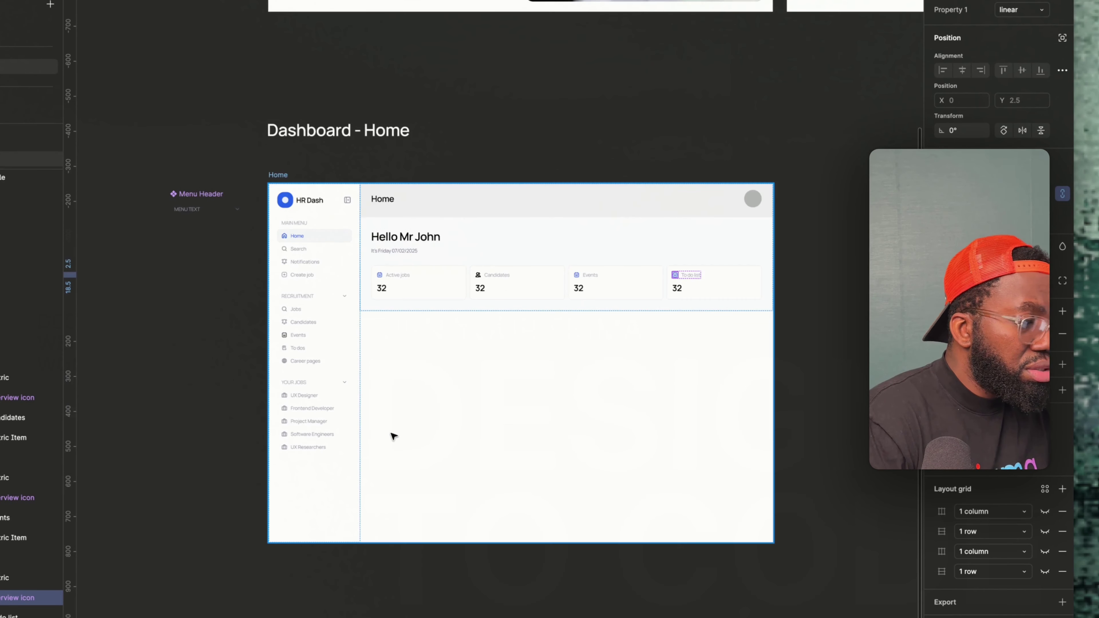
scroll(299, 360, up, 6)
click(299, 336)
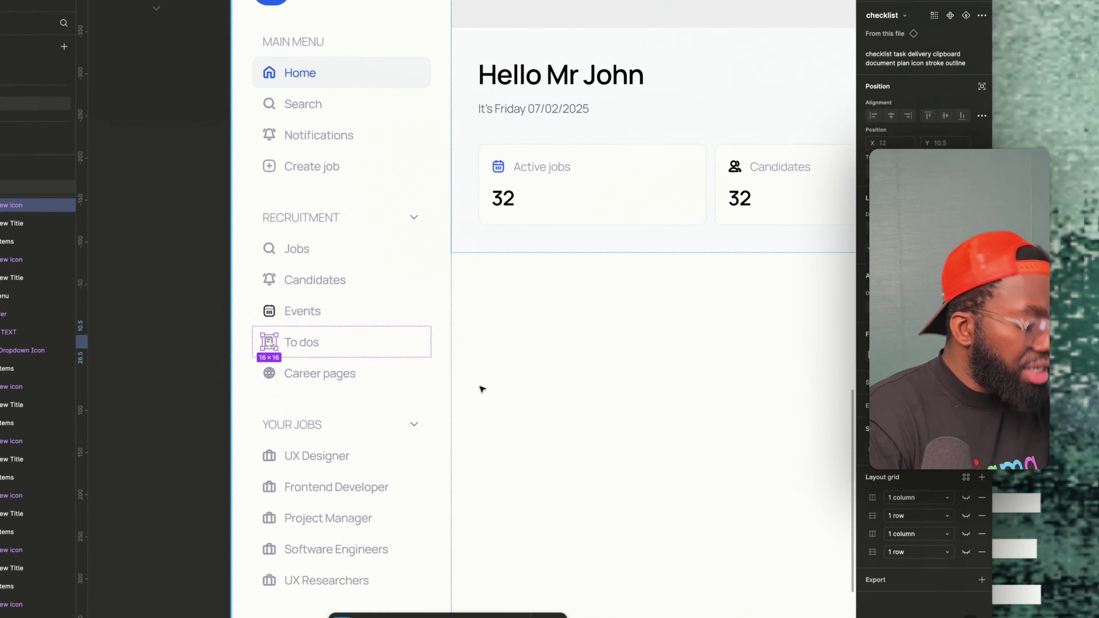
Replace the calendar icon in the To do list metric card with the copied checklist icon.
scroll(471, 375, down, 5)
scroll(467, 373, right, 4)
scroll(523, 318, up, 5)
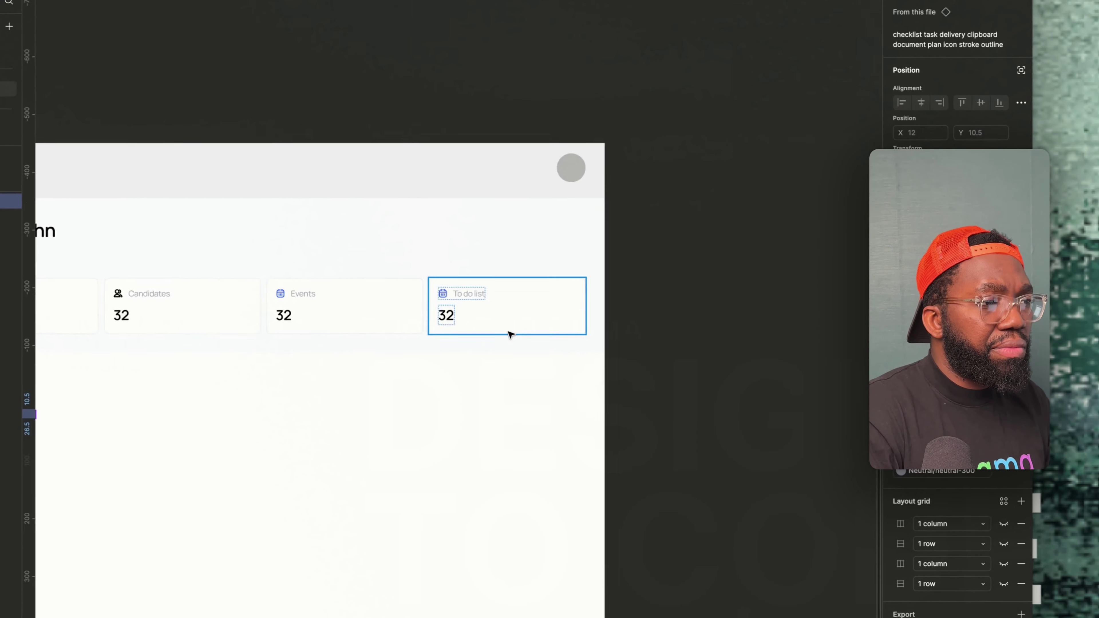
super+click(472, 271)
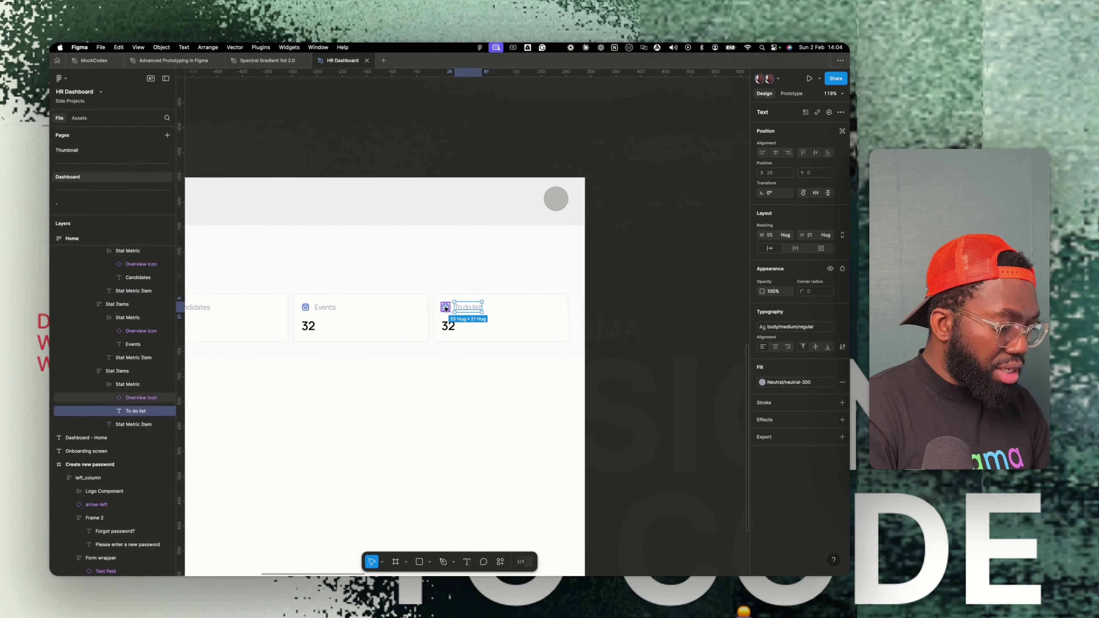
key(super+v)
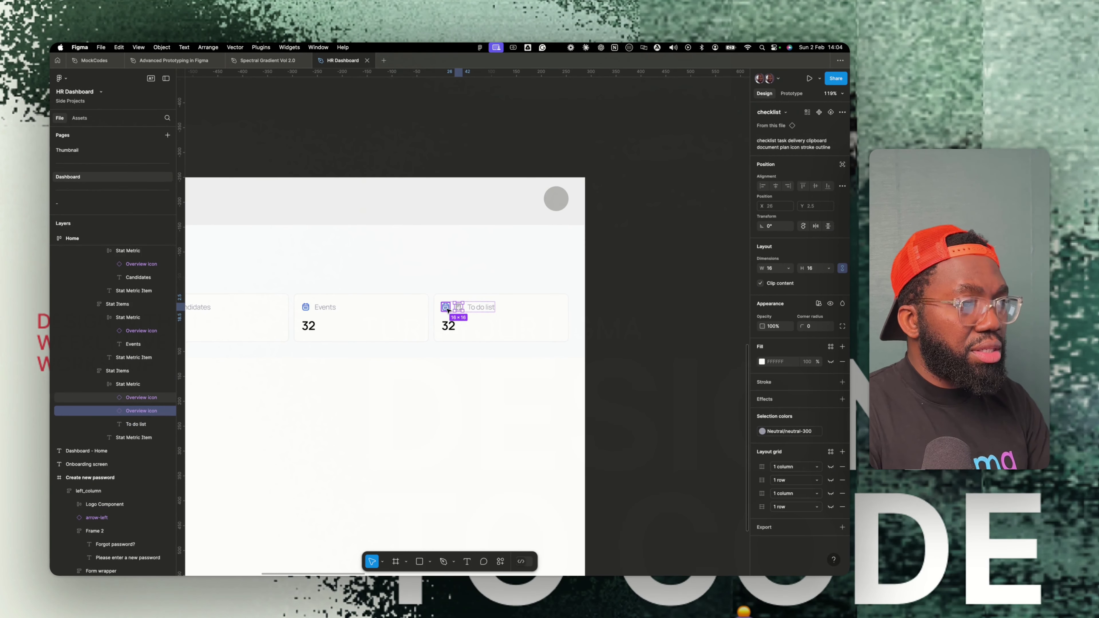
click(446, 310)
key(Delete)
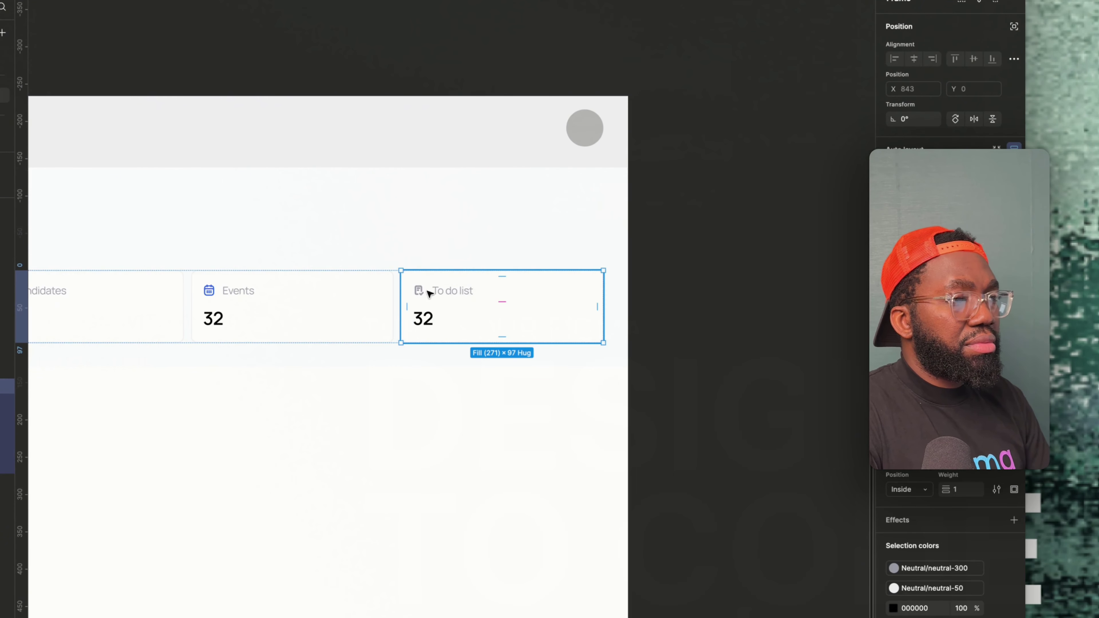
Recolor the checklist icon in the To do list card with the information-500 library color.
click(446, 293)
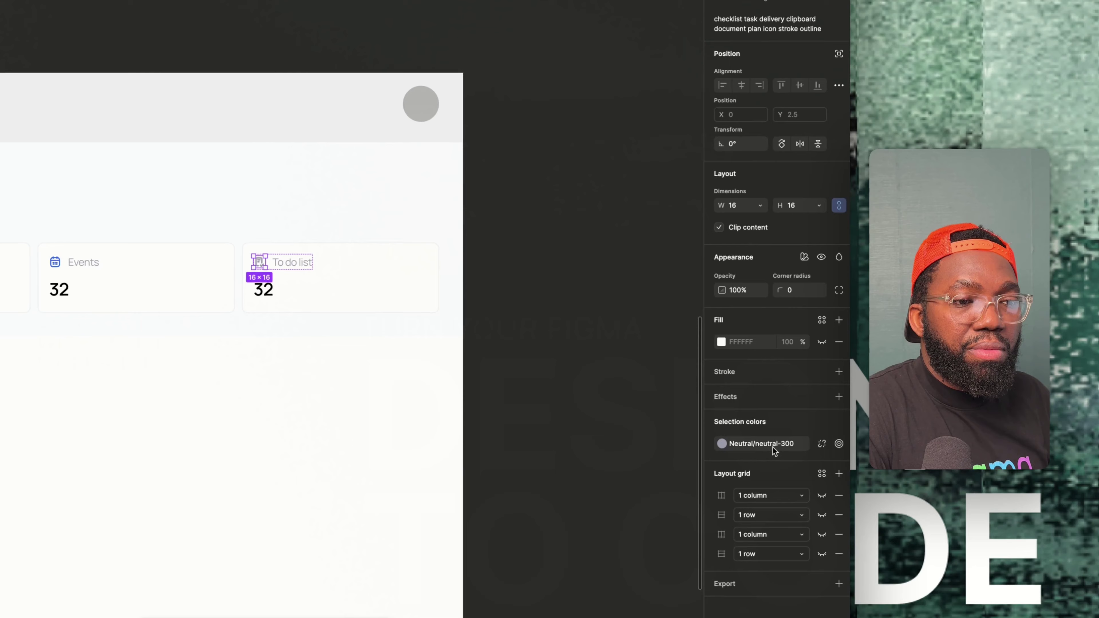
click(796, 433)
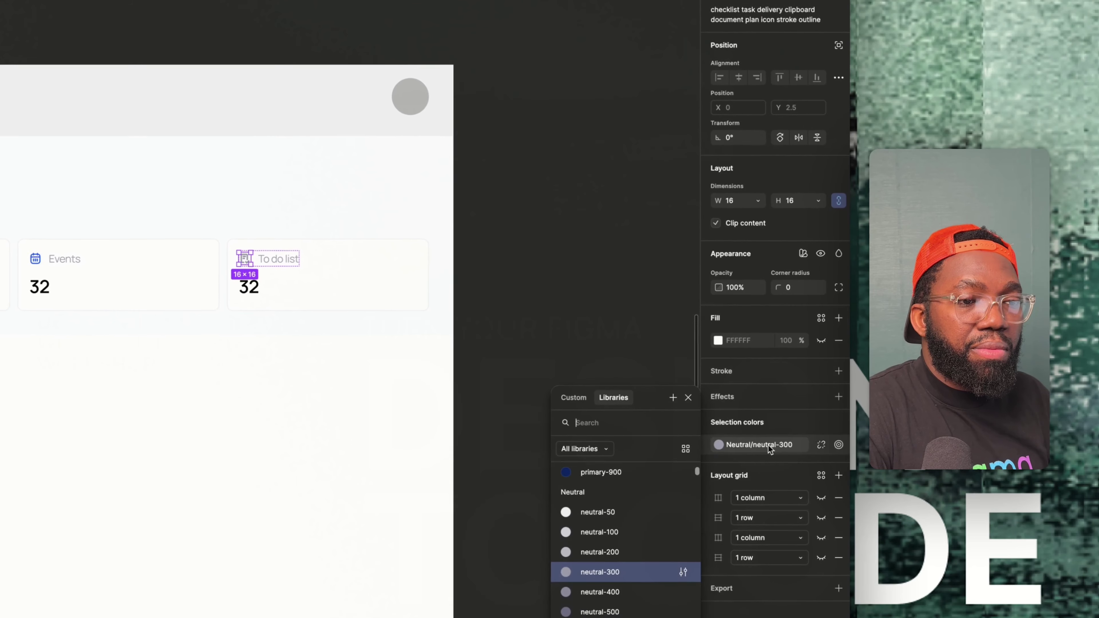
scroll(596, 550, down, 10)
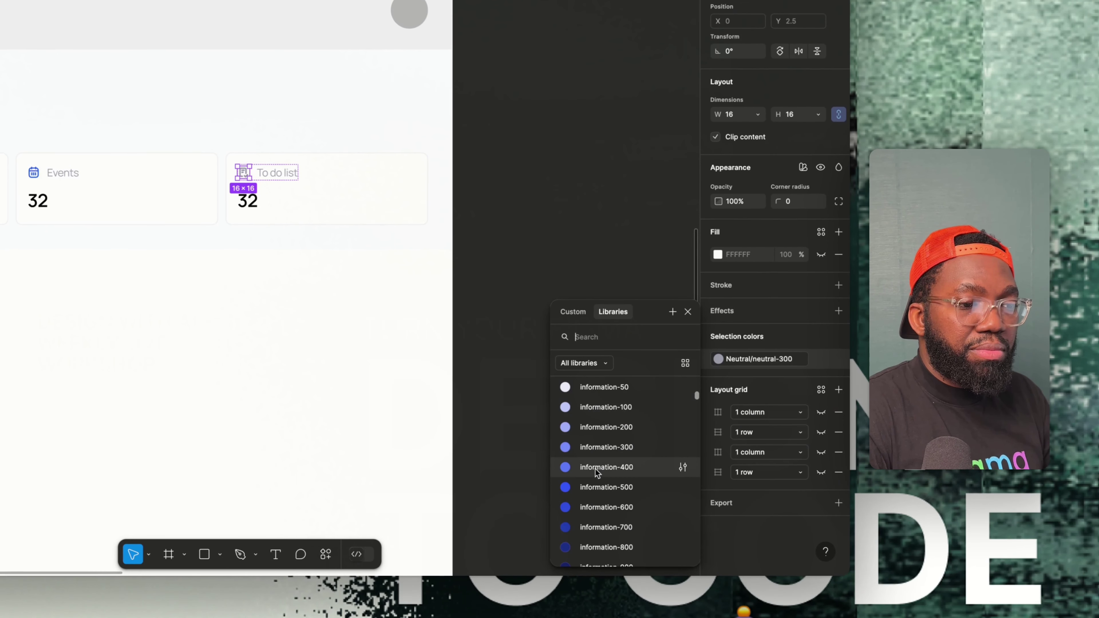
scroll(597, 469, down, 1)
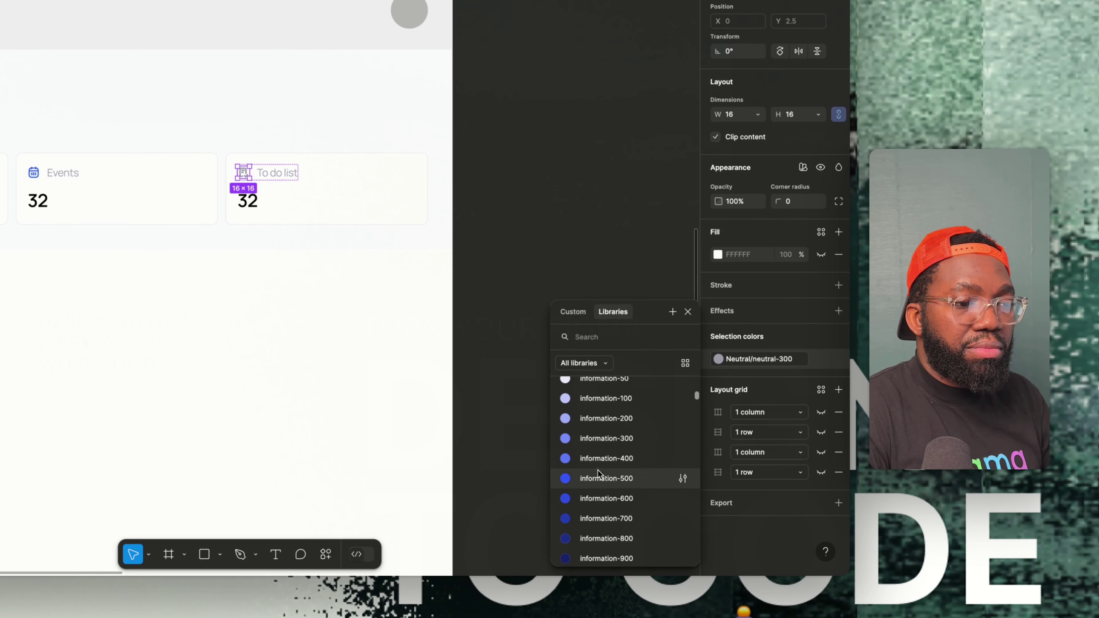
click(616, 479)
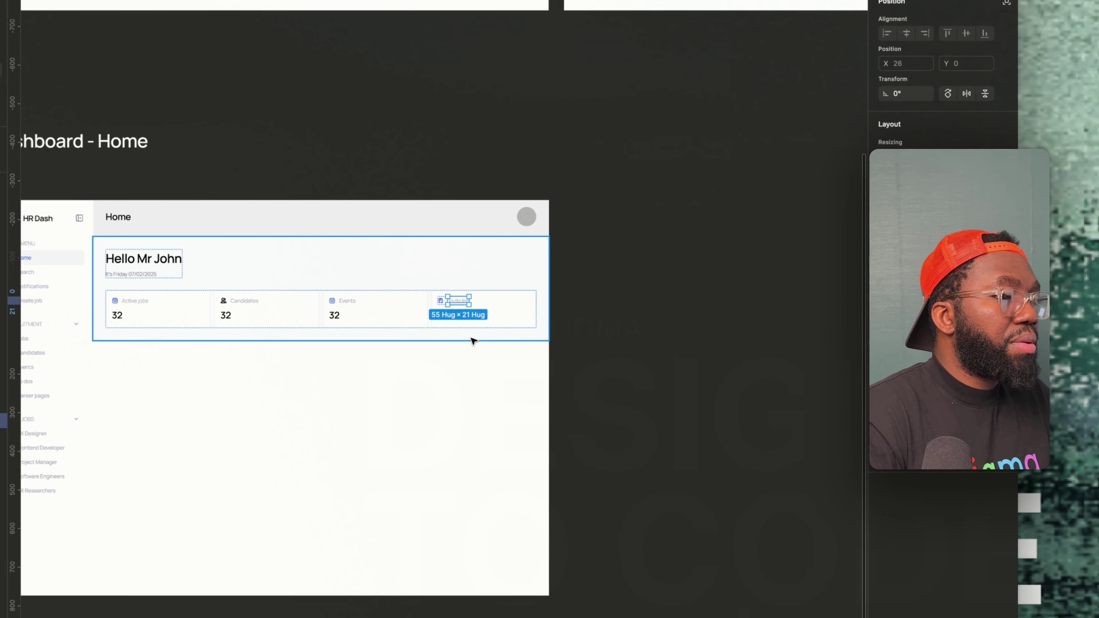
Recolor the users icon in the Candidates card with the primary-500 library color.
click(247, 303)
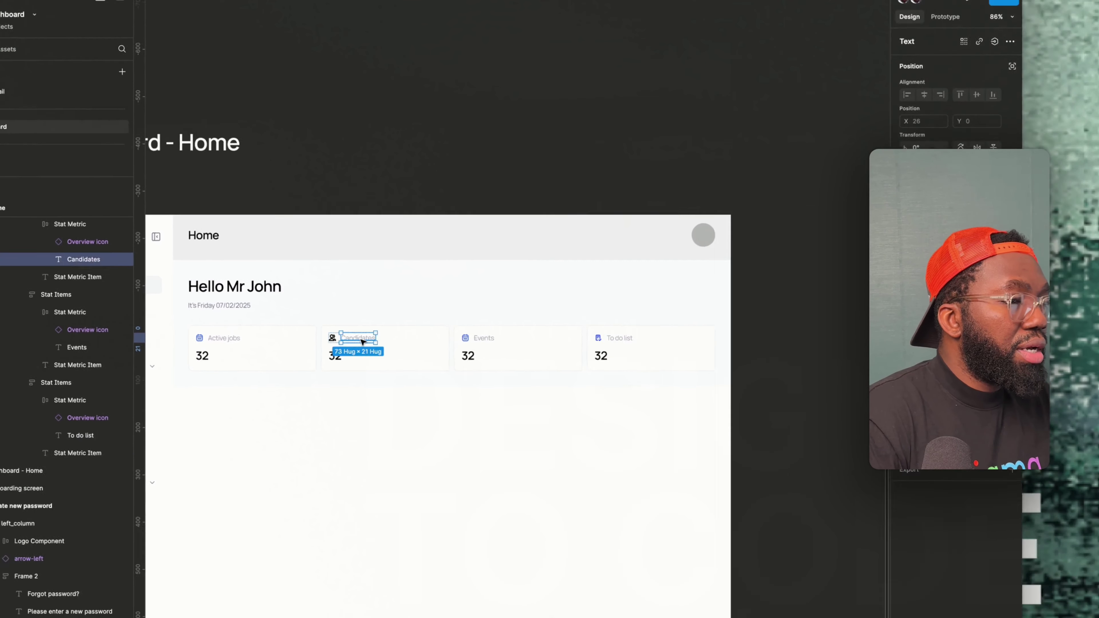
click(333, 338)
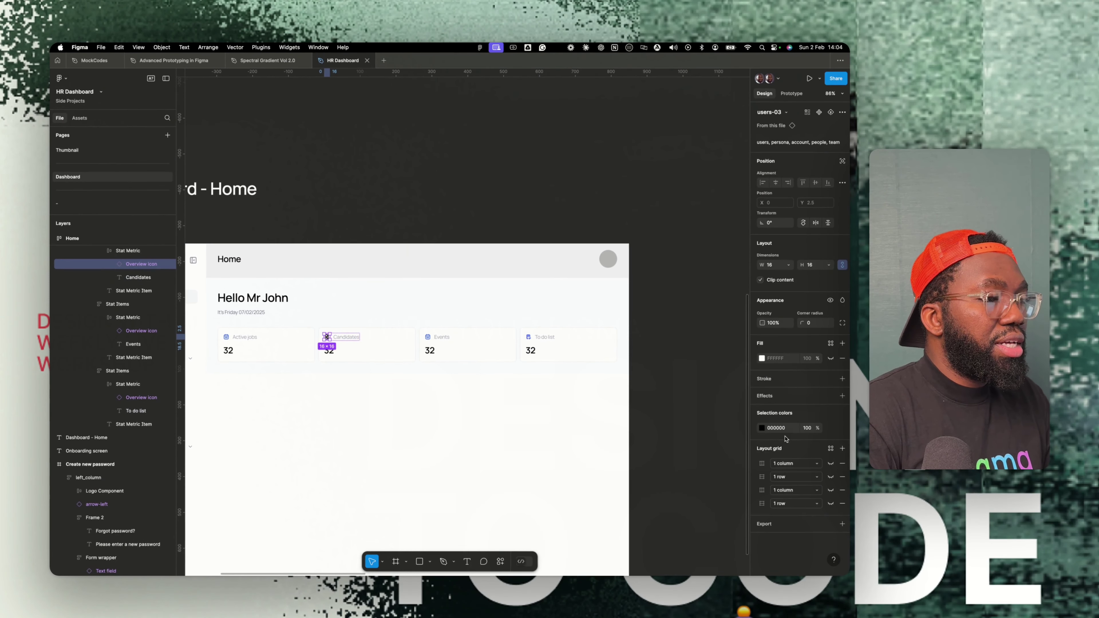
click(831, 428)
scroll(695, 489, down, 3)
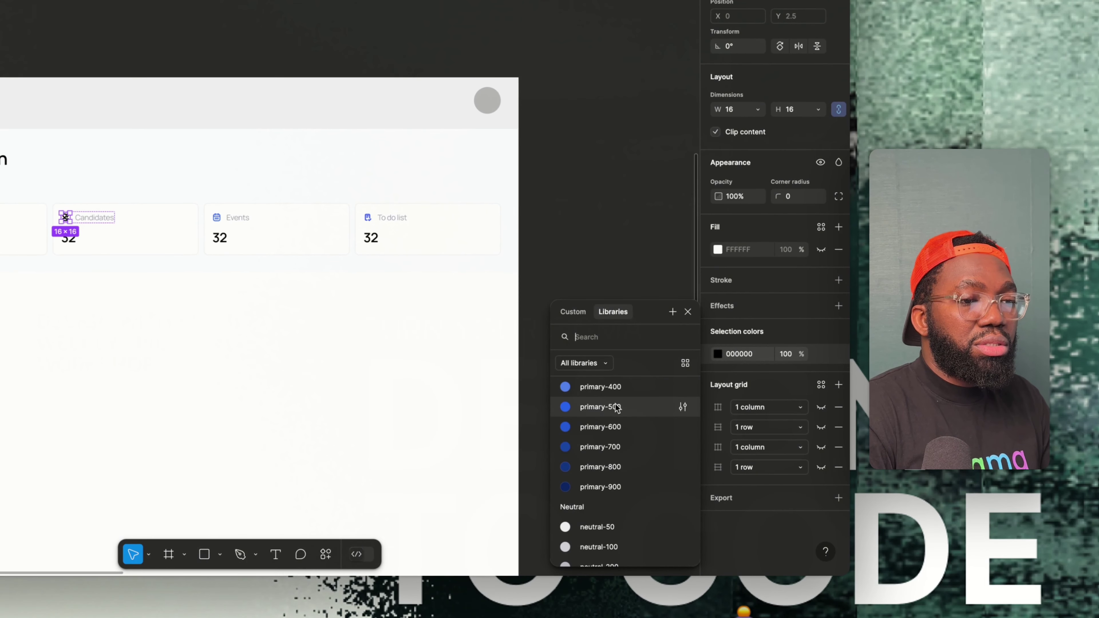
click(617, 407)
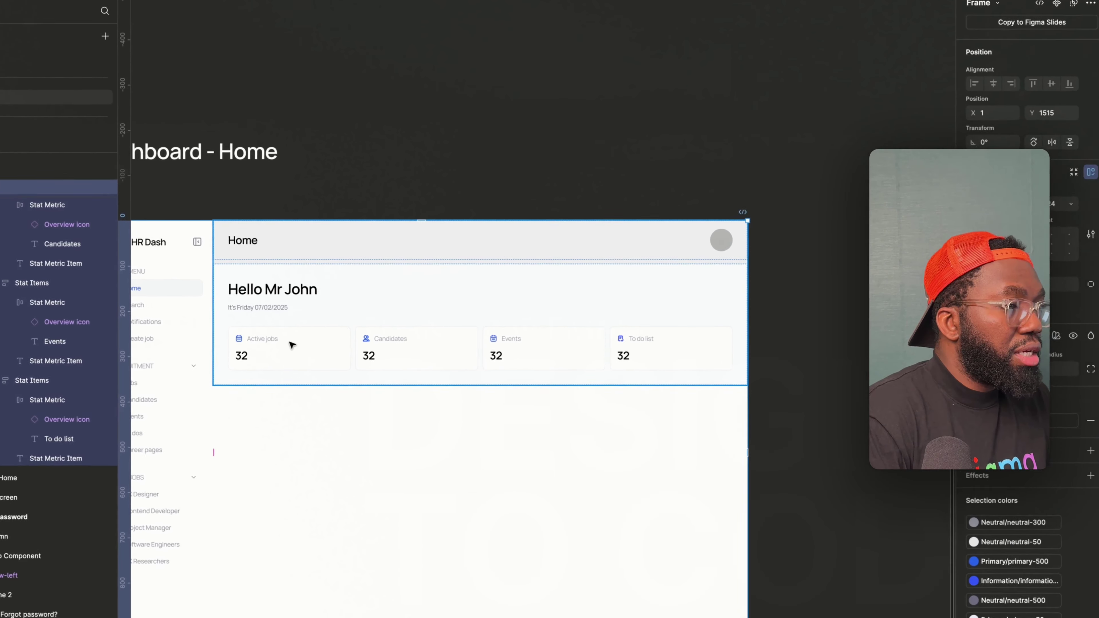
Select the Key Metrics frame holding the four cards and collapse its nested layers.
click(296, 346)
click(292, 345)
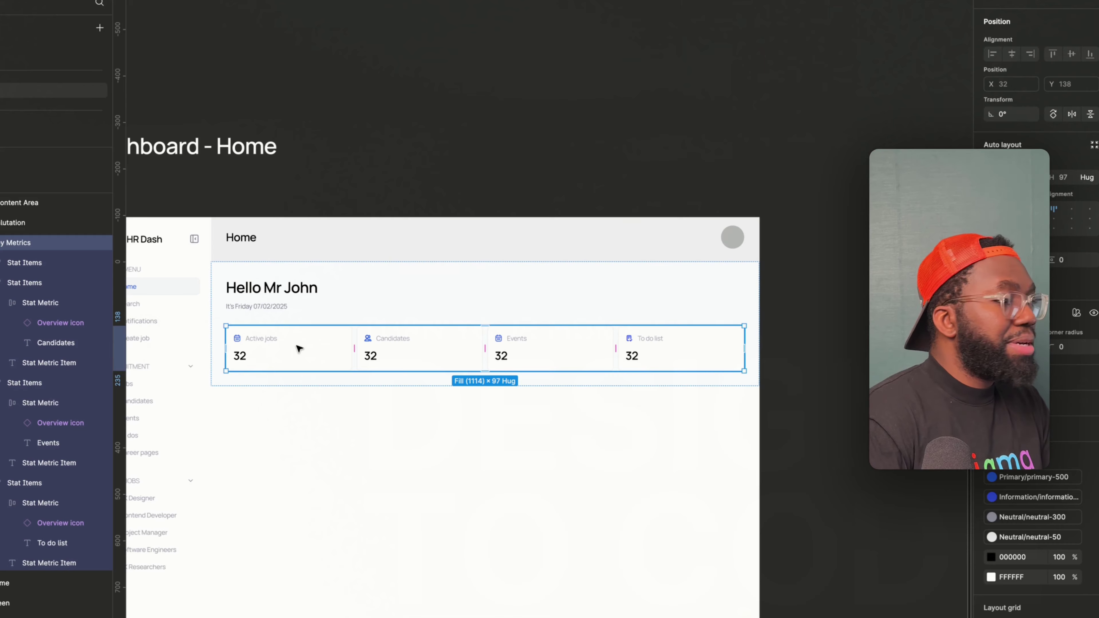
click(98, 248)
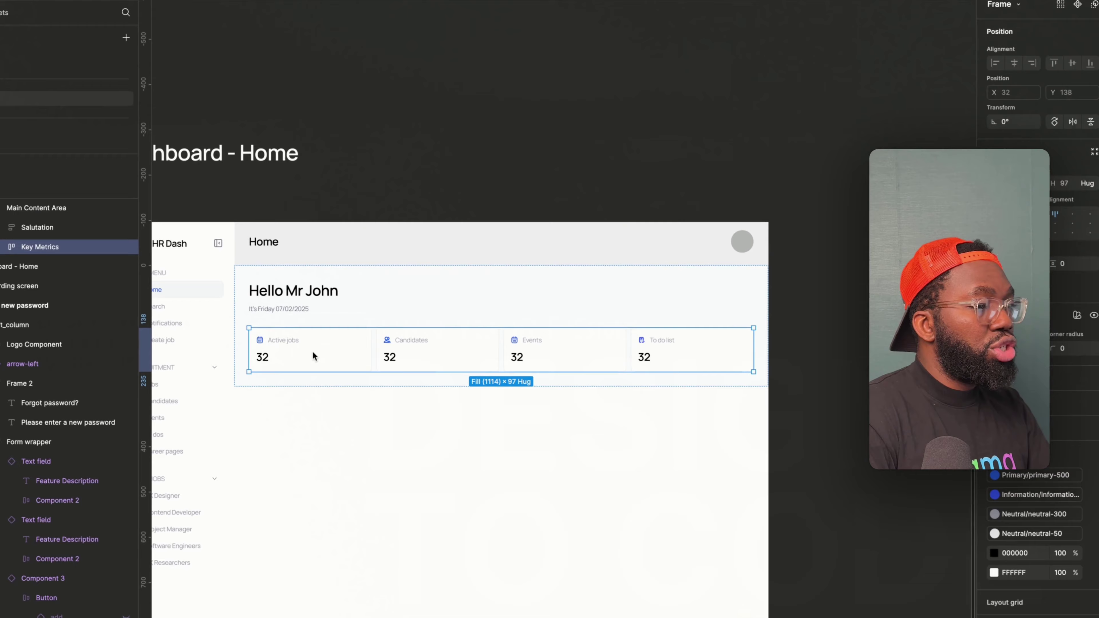
scroll(294, 350, down, 5)
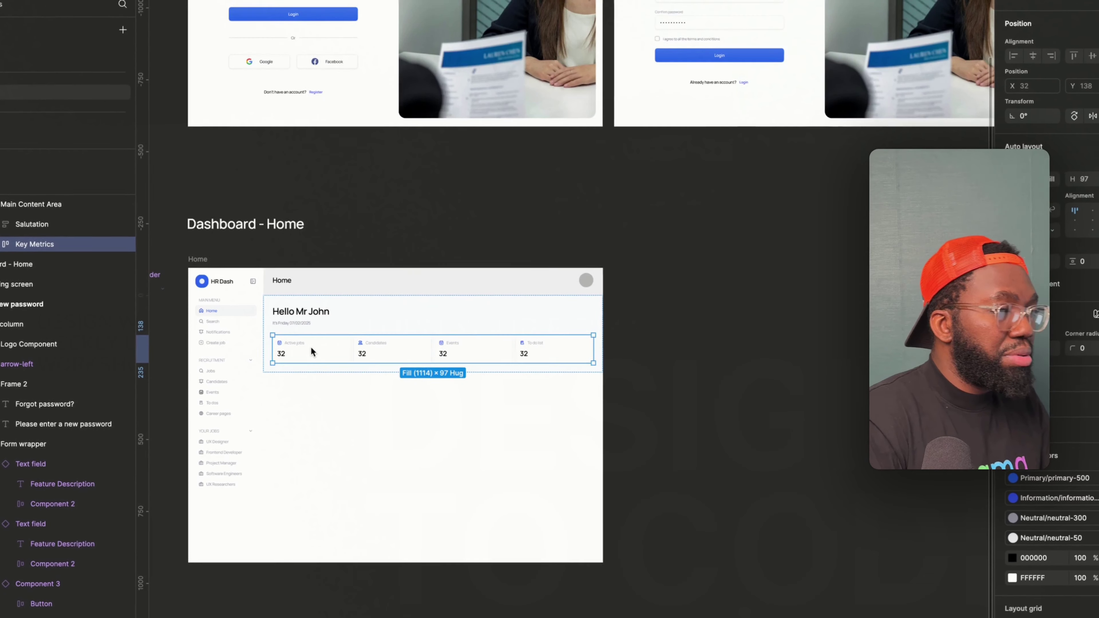
Duplicate the Key Metrics frame within the main content area and rename the copy "Create Job Component".
scroll(312, 350, up, 1)
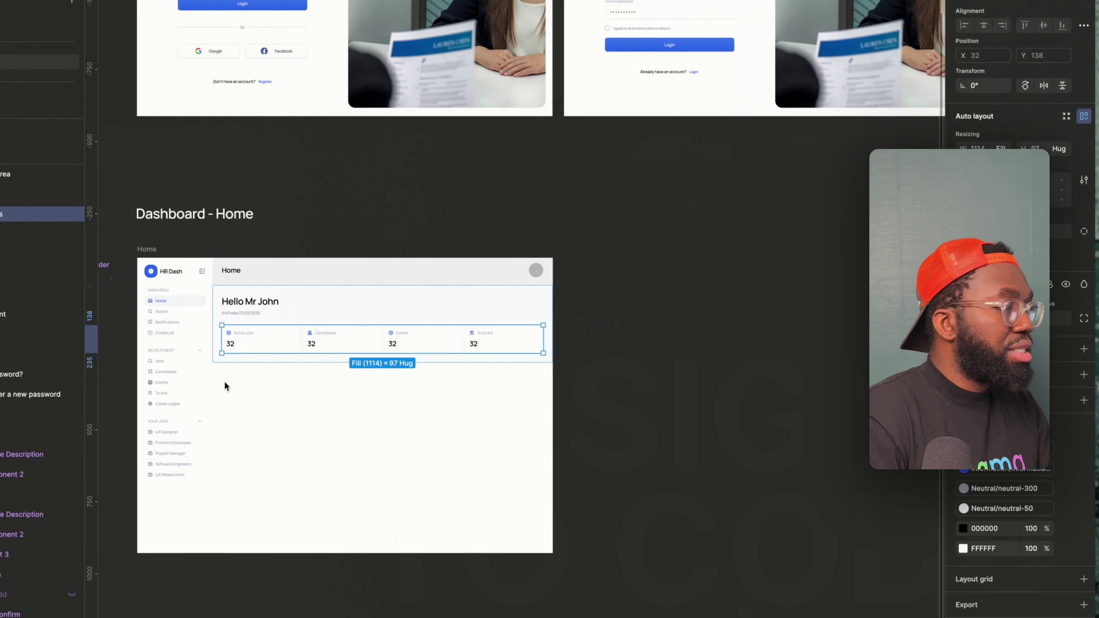
scroll(352, 358, up, 5)
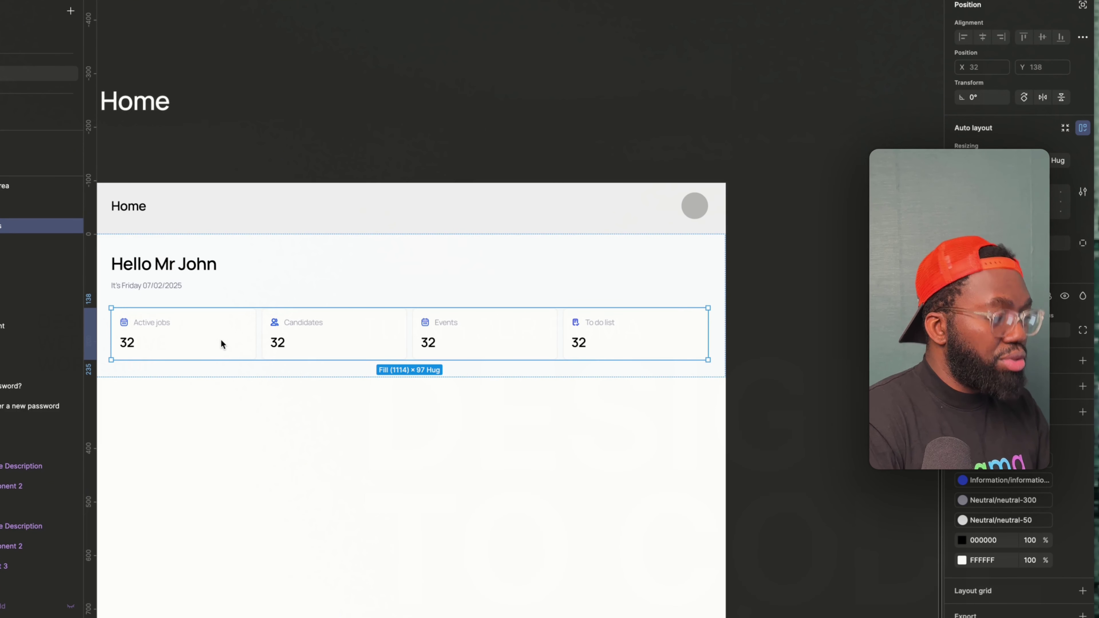
key(ctrl+d)
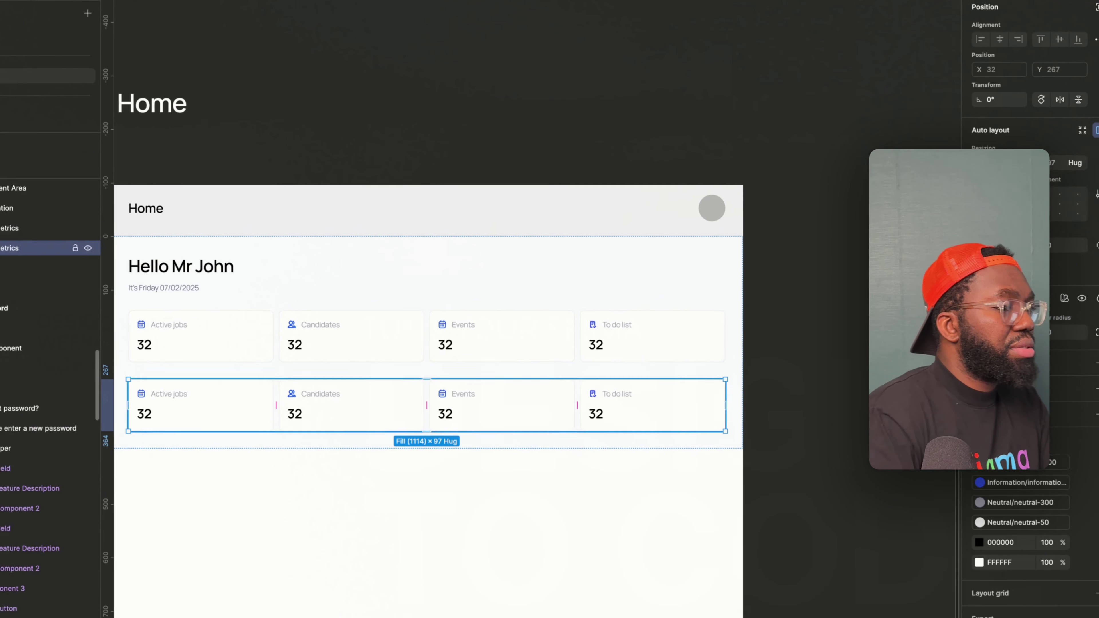
key(ctrl+r)
text(C)
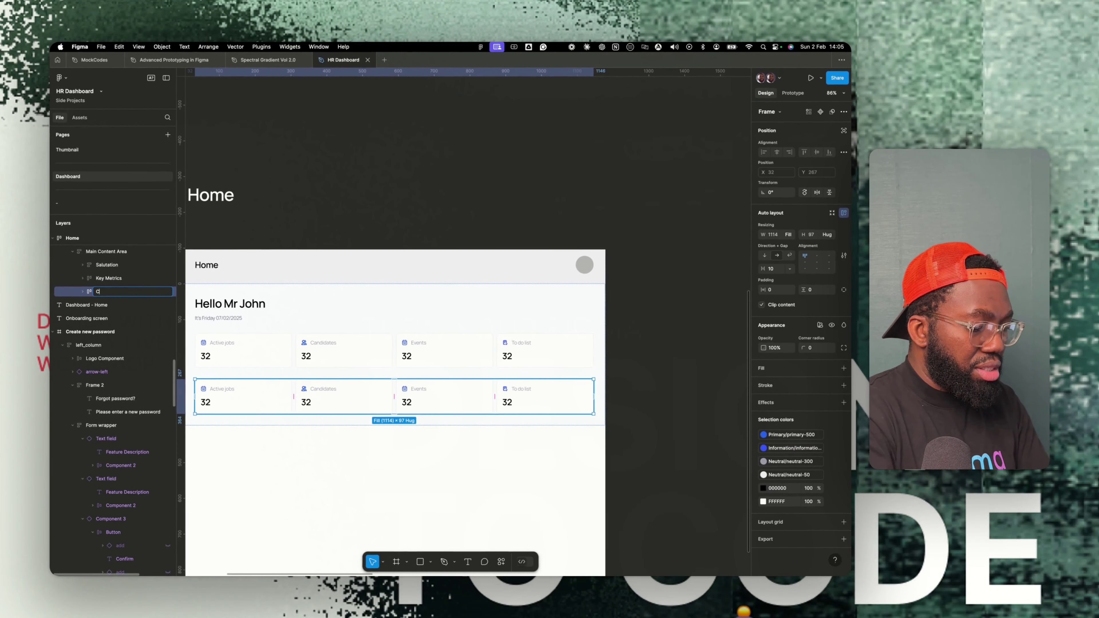
text(reate Job Component)
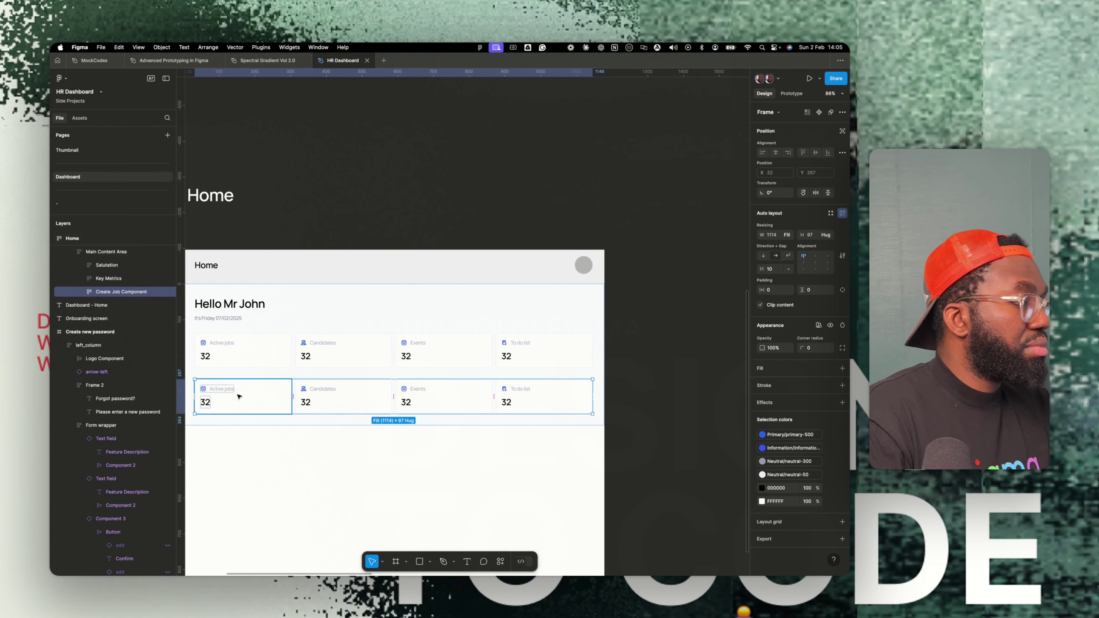
Set the Create Job Component frame's horizontal and vertical padding to 24 and give it a white FFFFFF fill.
scroll(238, 397, up, 3)
scroll(239, 395, left, 3)
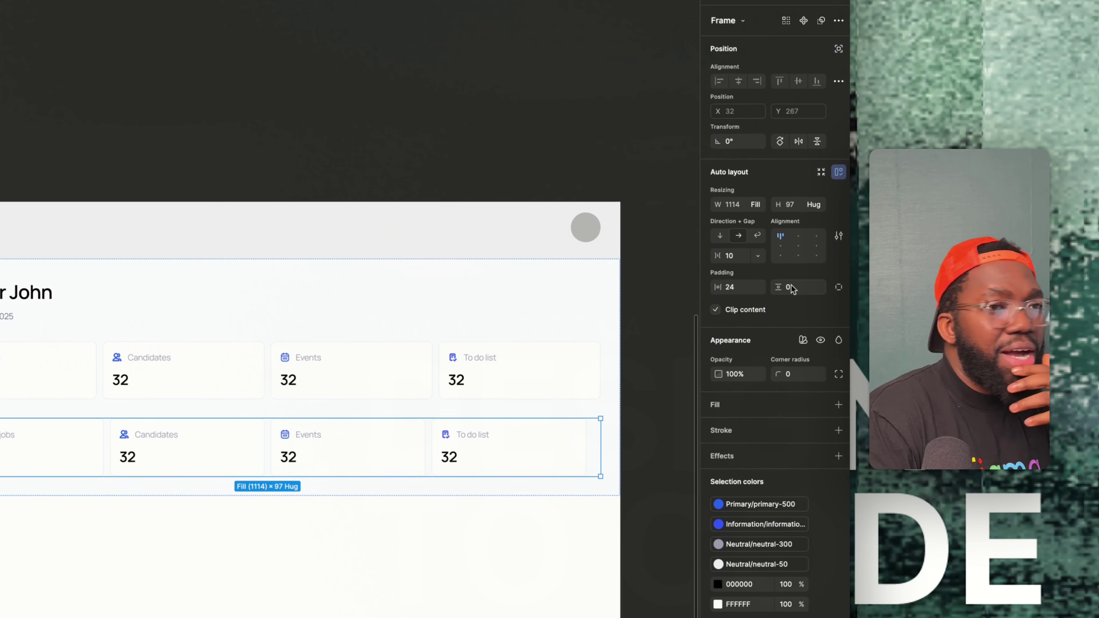
click(799, 293)
text(24)
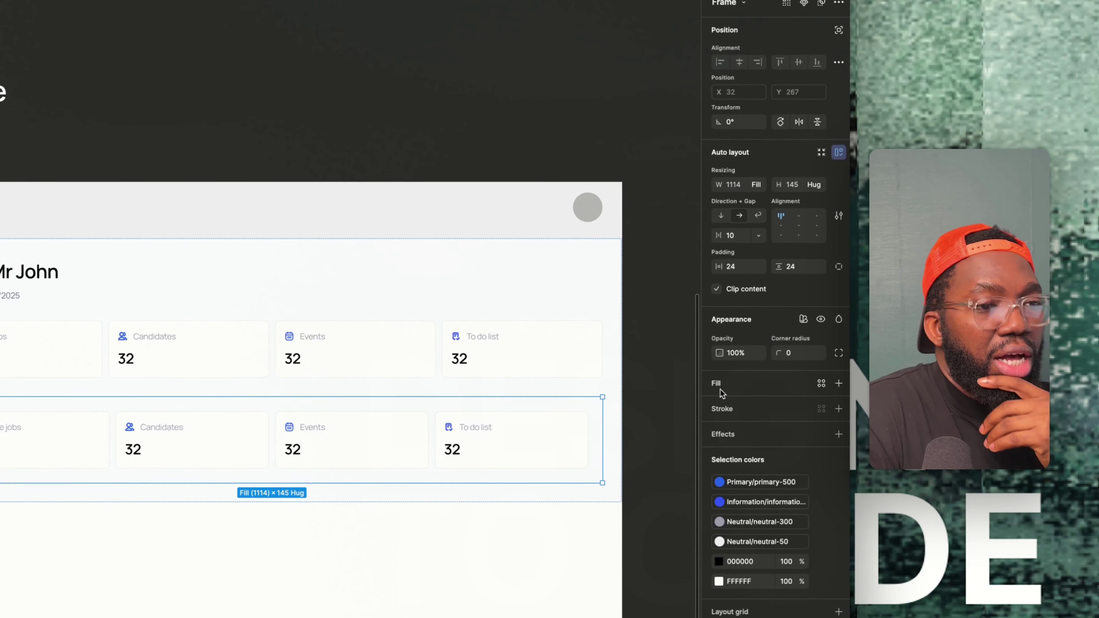
click(762, 368)
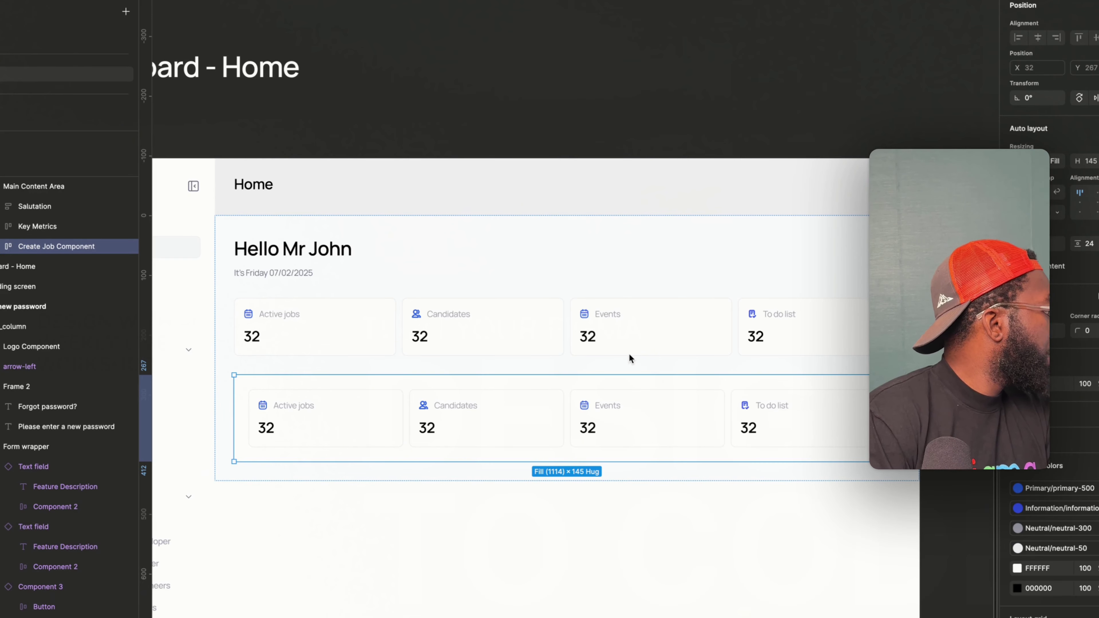
Copy the properties of the duplicated Active jobs card and paste them onto the Create Job Component frame.
click(380, 414)
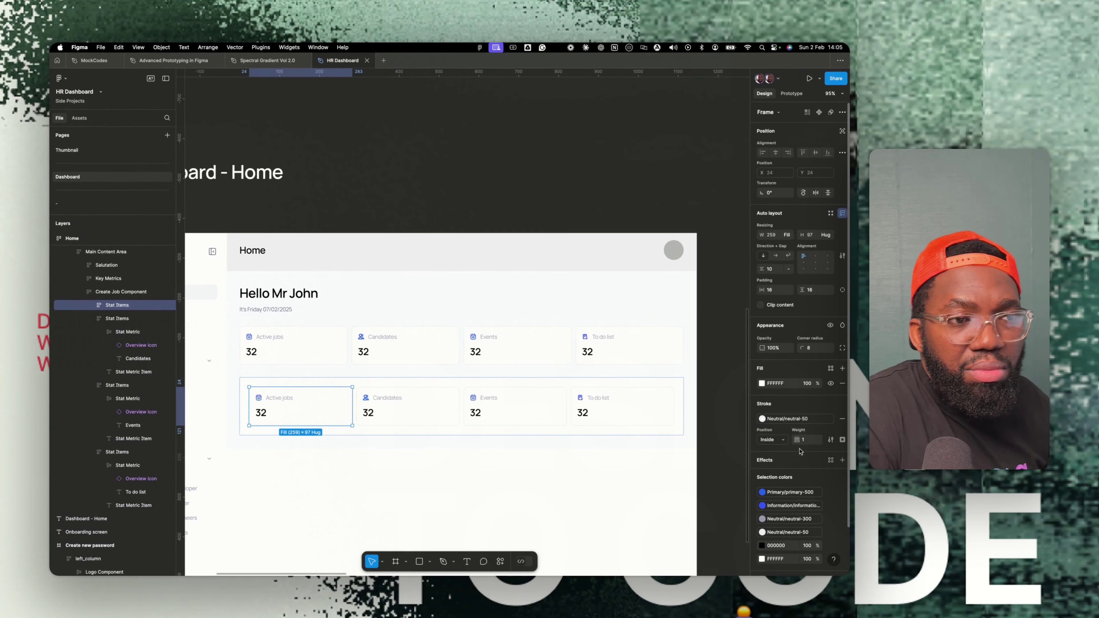
right_click(342, 401)
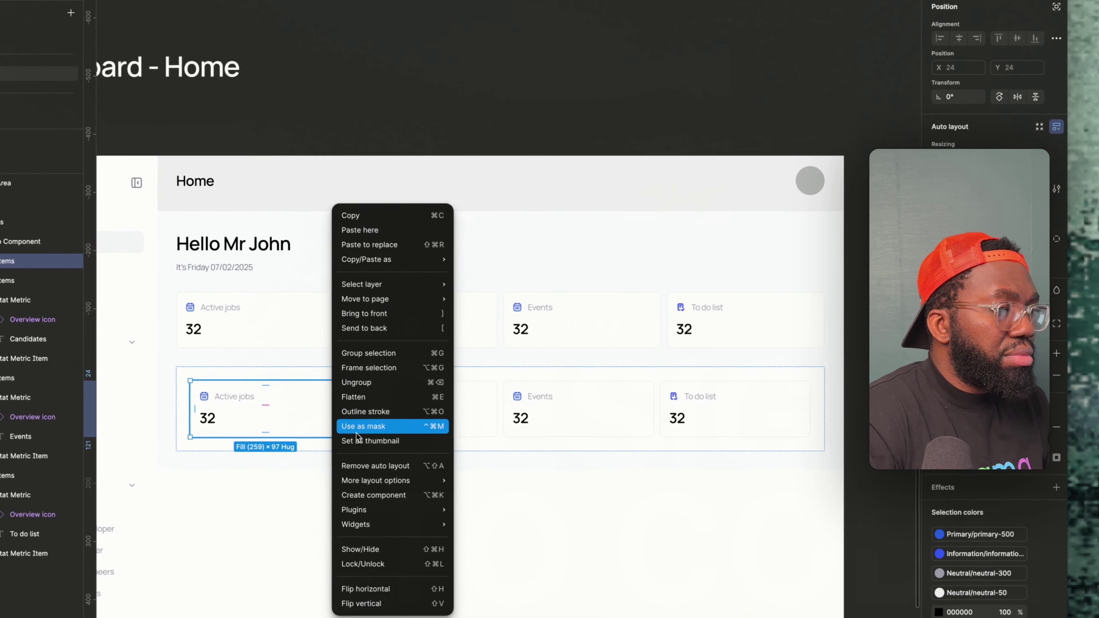
mouse_move(397, 312)
mouse_move(415, 258)
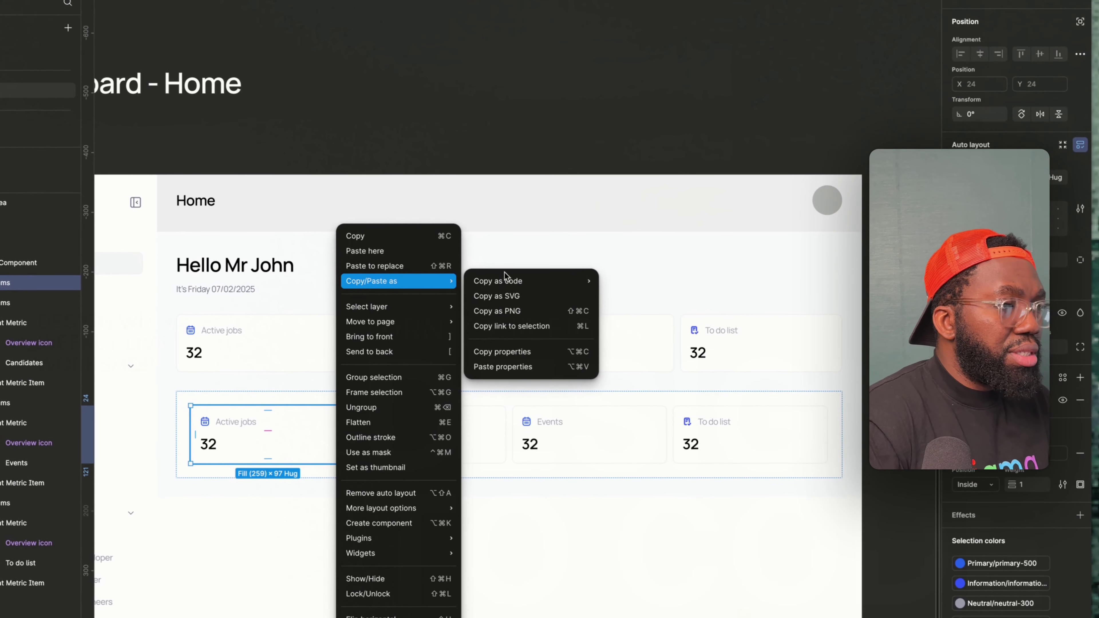
click(510, 355)
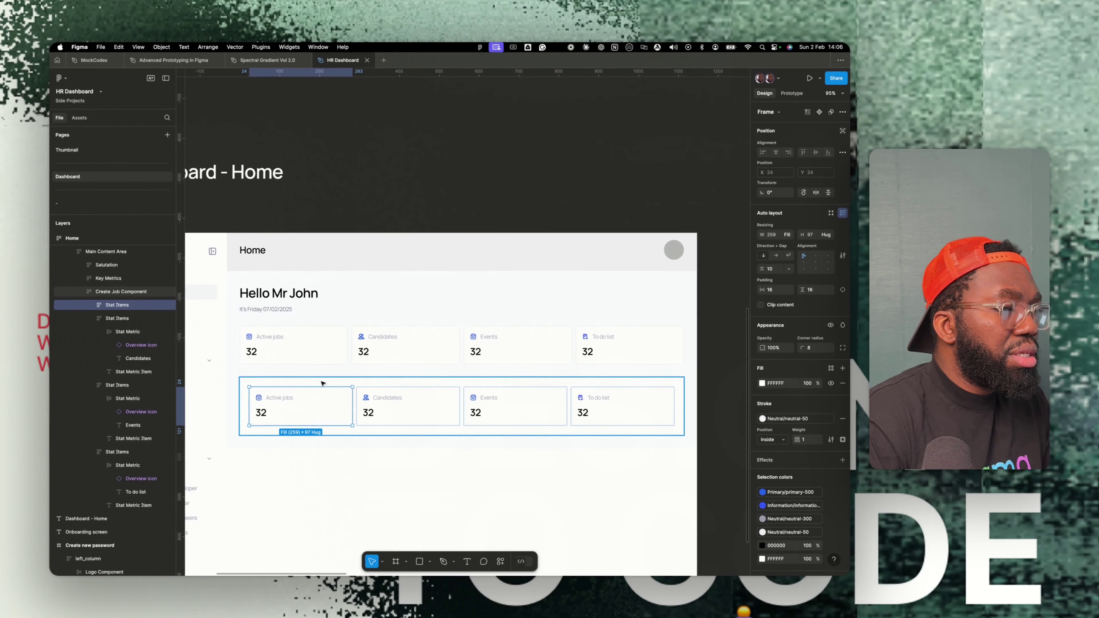
click(322, 383)
right_click(323, 382)
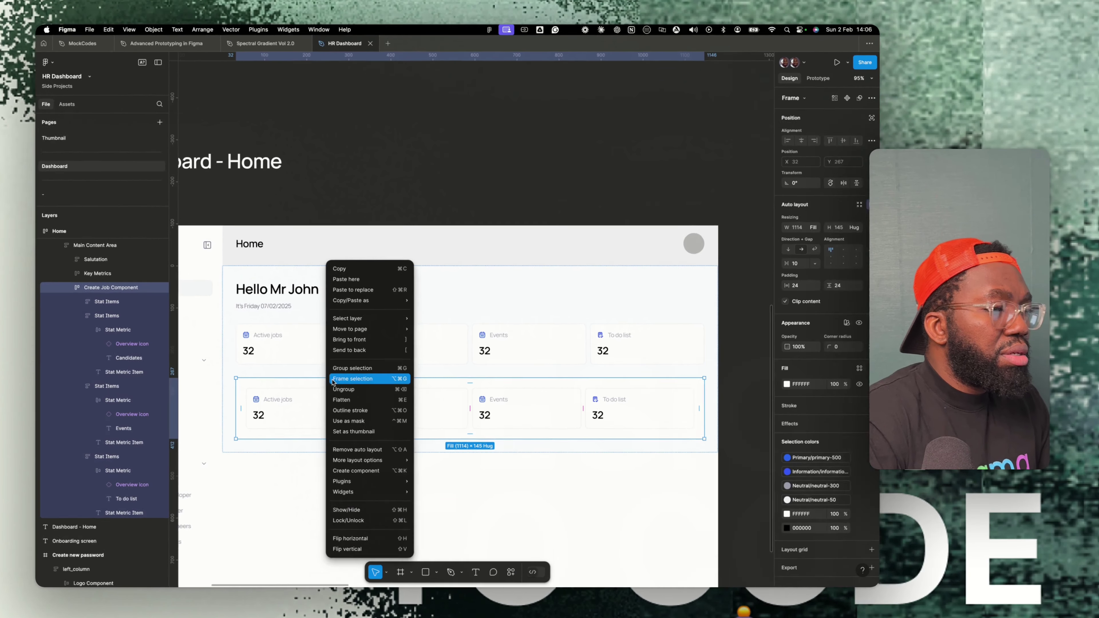
mouse_move(365, 304)
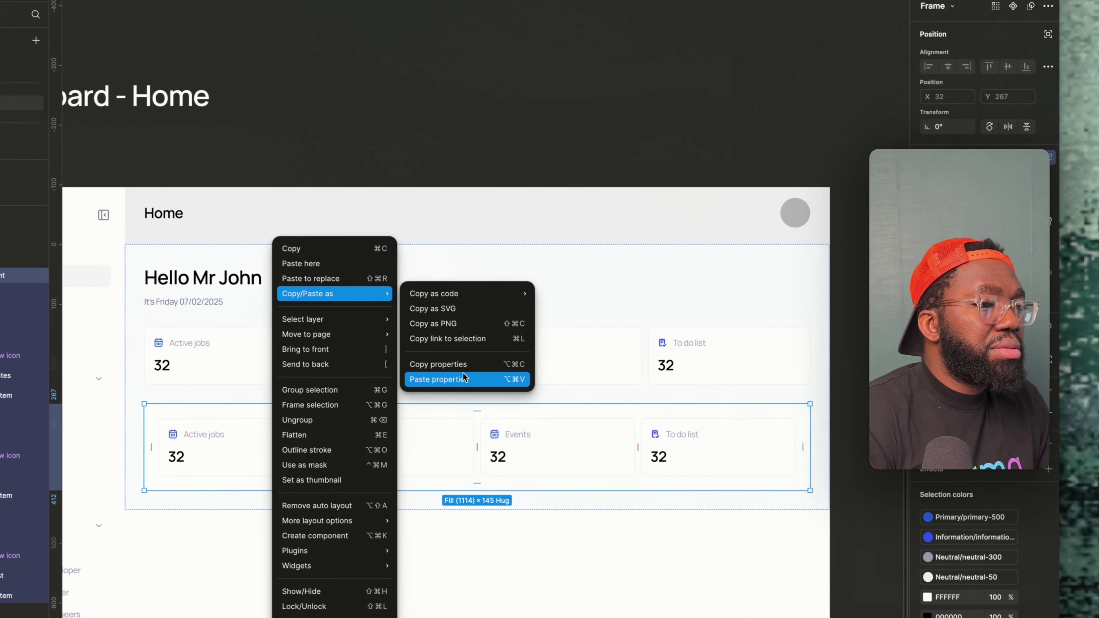
click(523, 357)
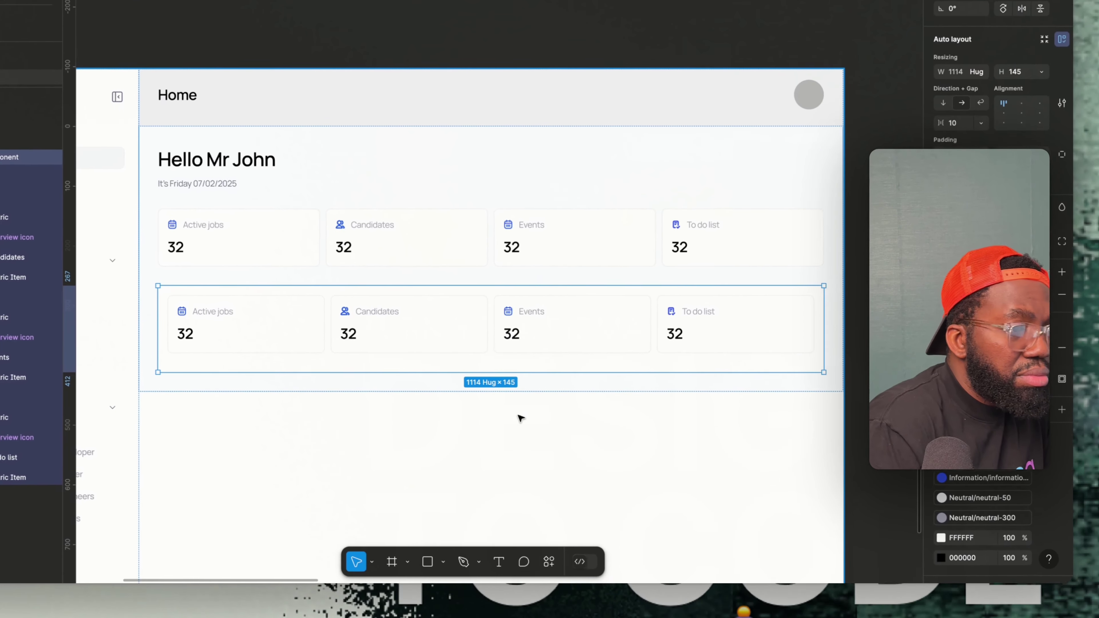
click(562, 516)
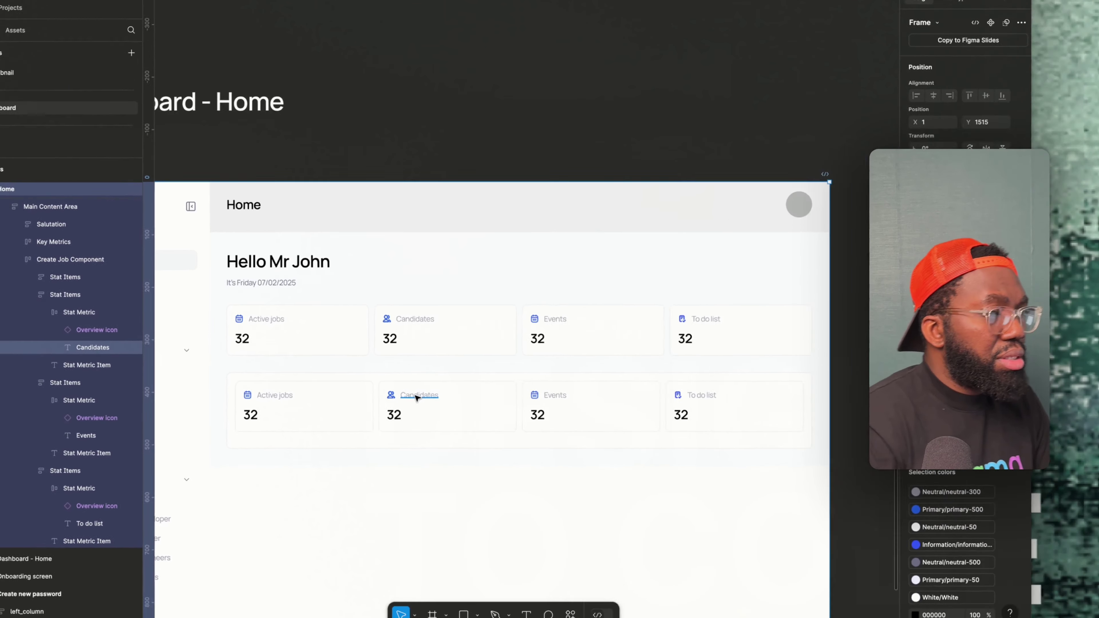
Add the text "Create a new job" at the start of the Create Job Component frame, before the cards.
click(236, 309)
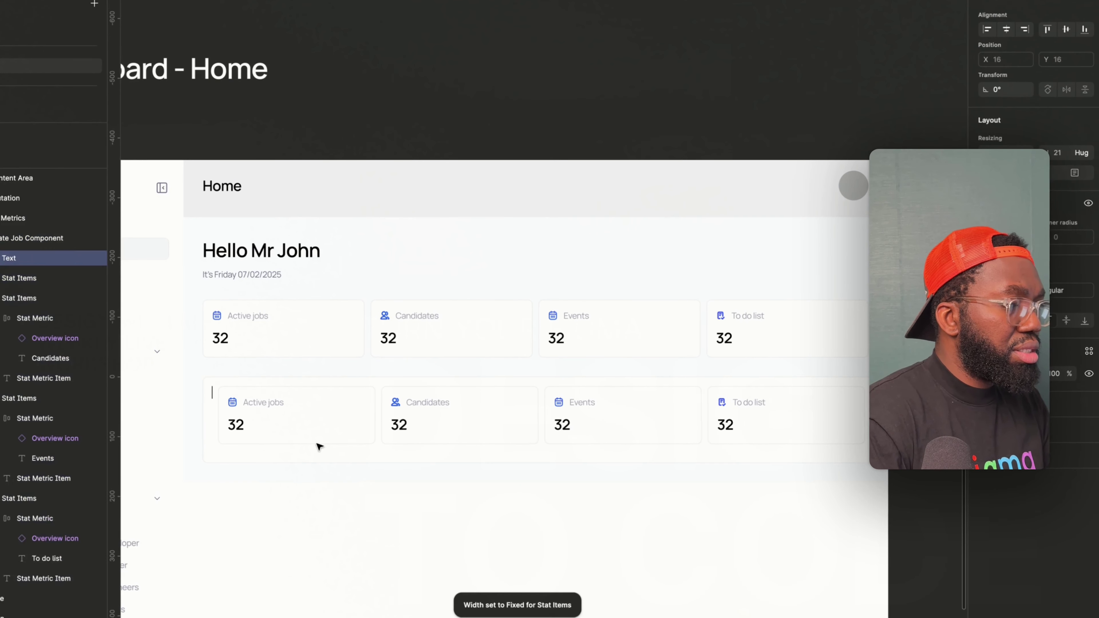
text(reate job)
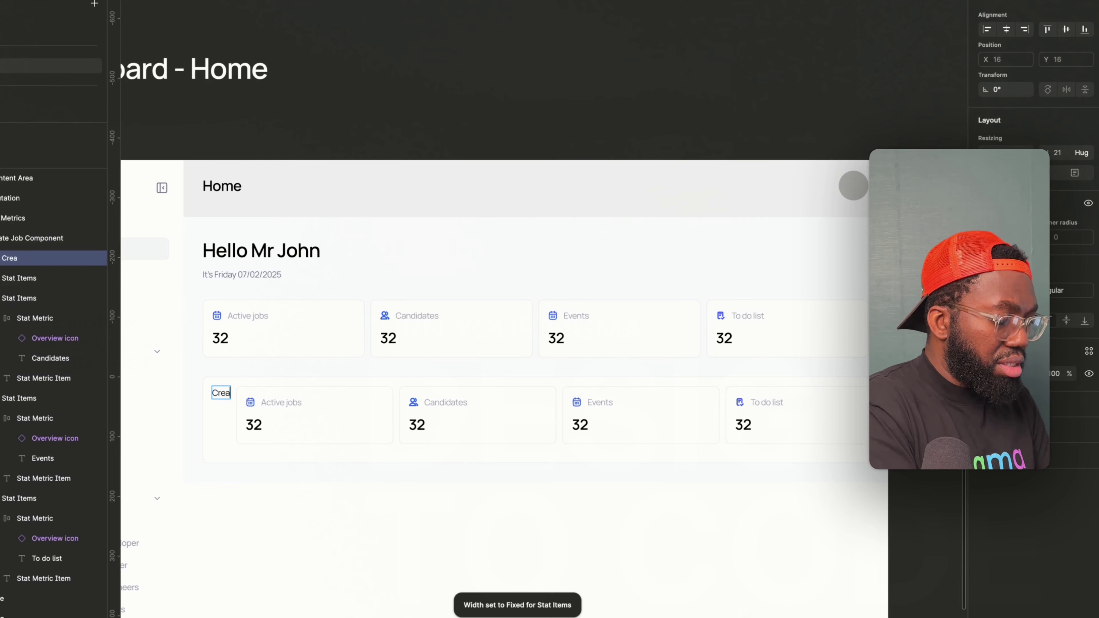
text(s)
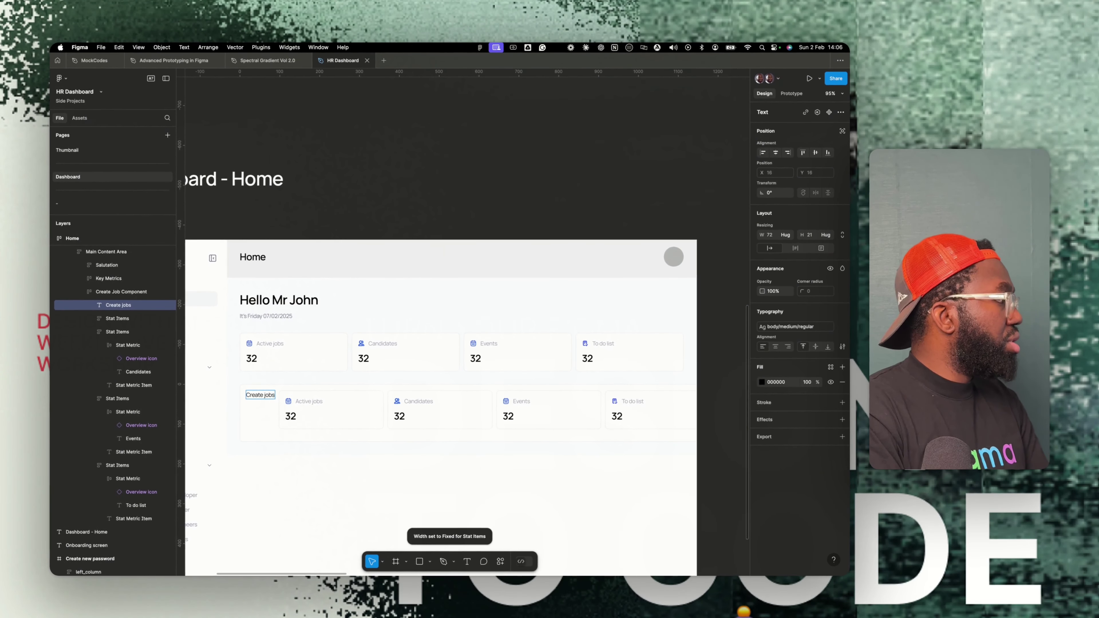
key(BackSpace)
key(BackSpace)
key(BackSpace)
key(BackSpace)
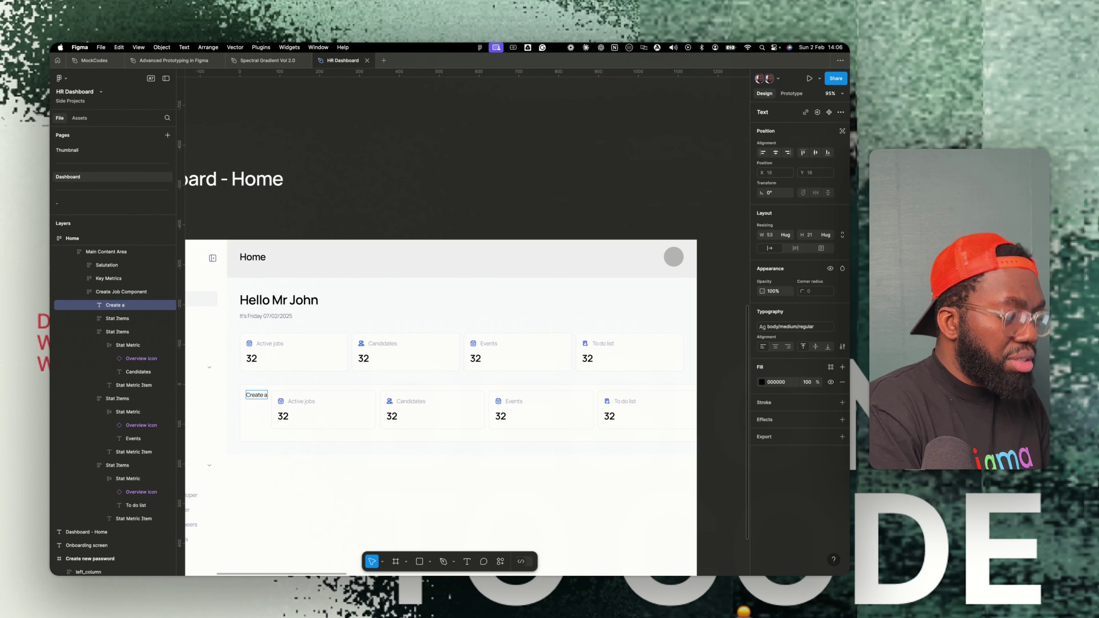
text(a new job)
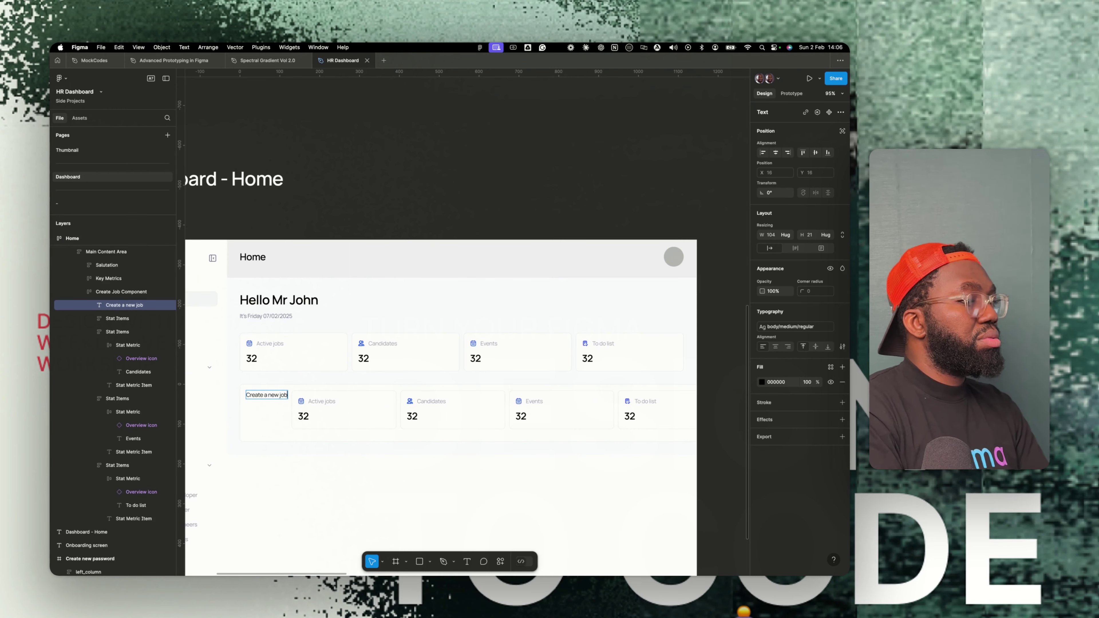
key(Escape)
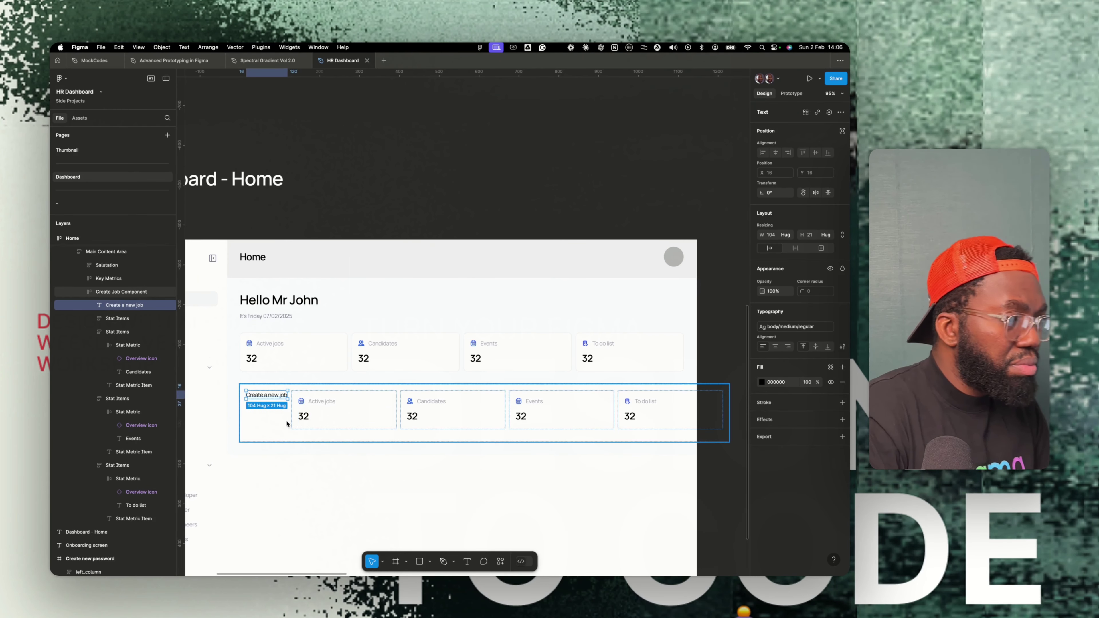
key(Escape)
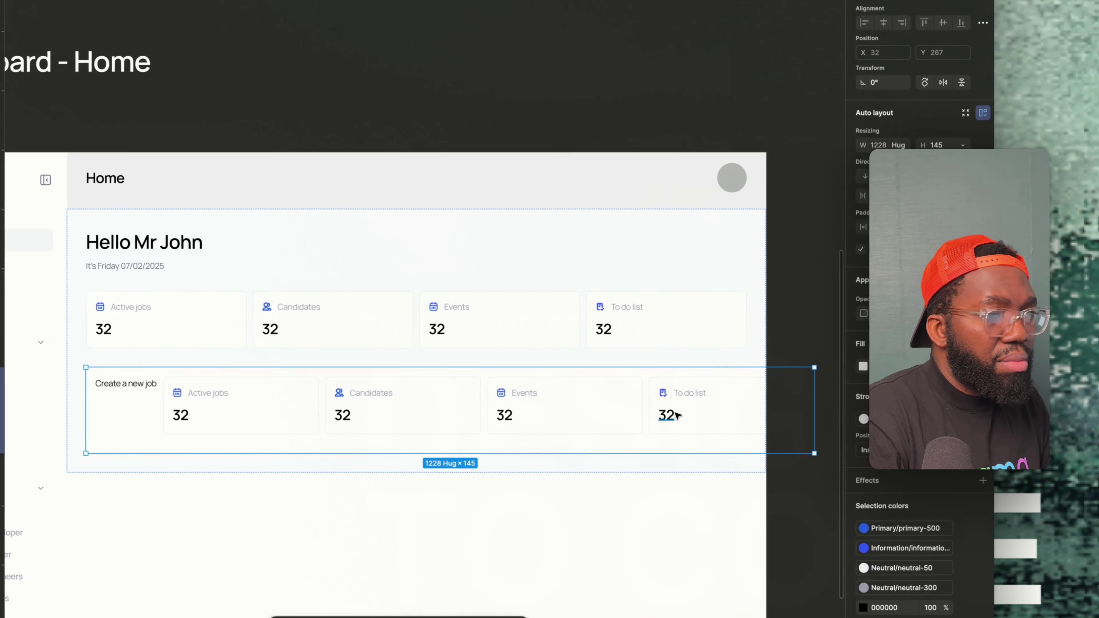
Delete the To do list card from the Create Job Component frame.
click(627, 415)
click(587, 417)
click(679, 414)
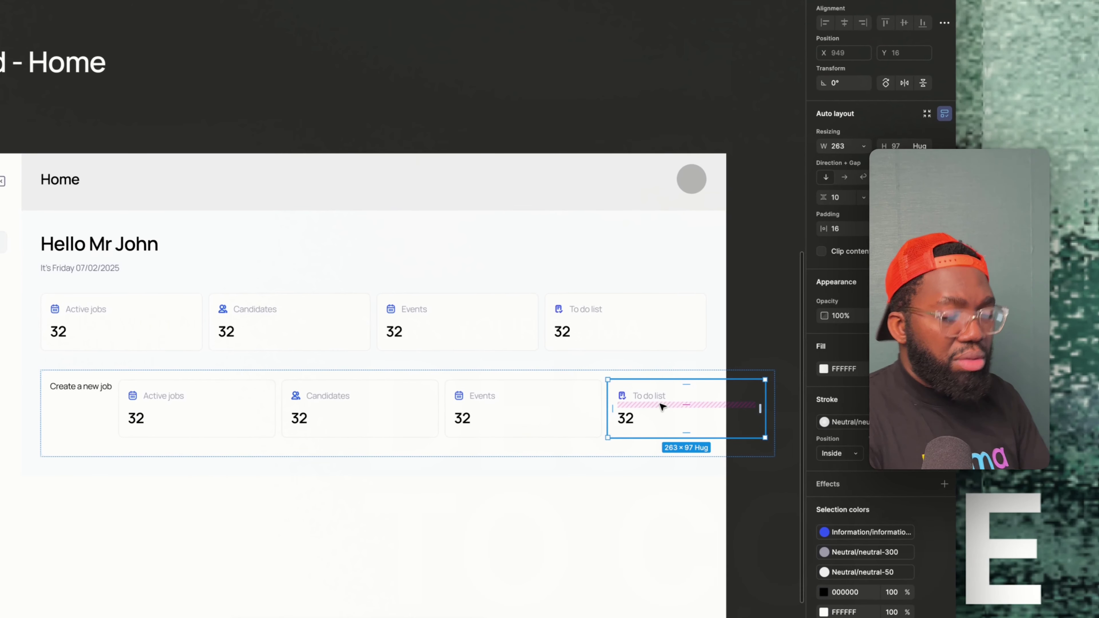
key(Delete)
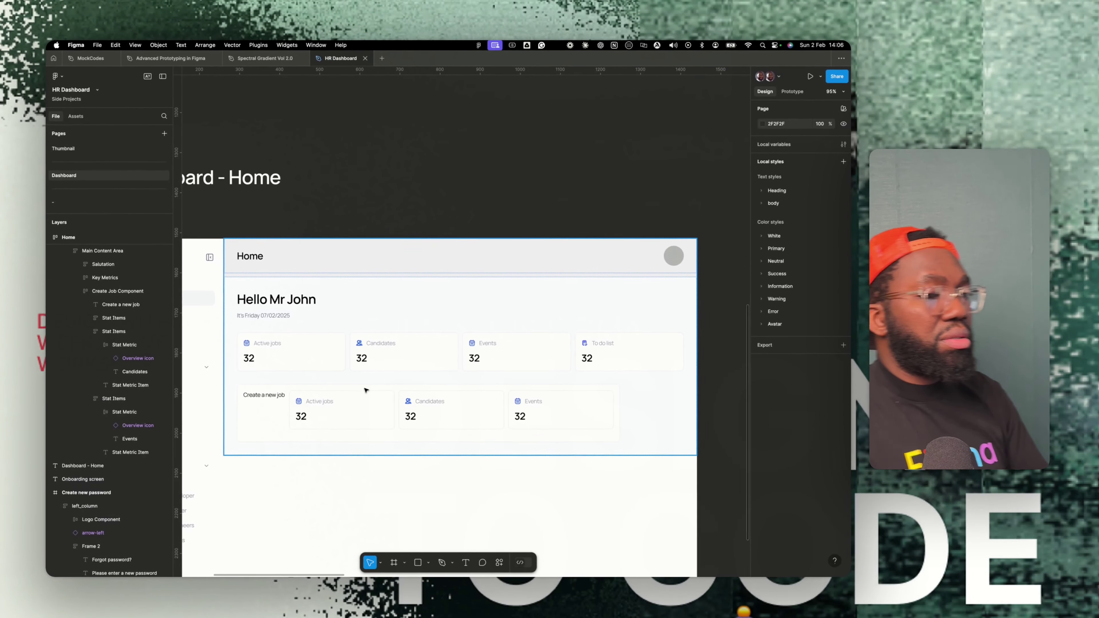
Set the Create Job Component frame's width to fill its container.
click(366, 390)
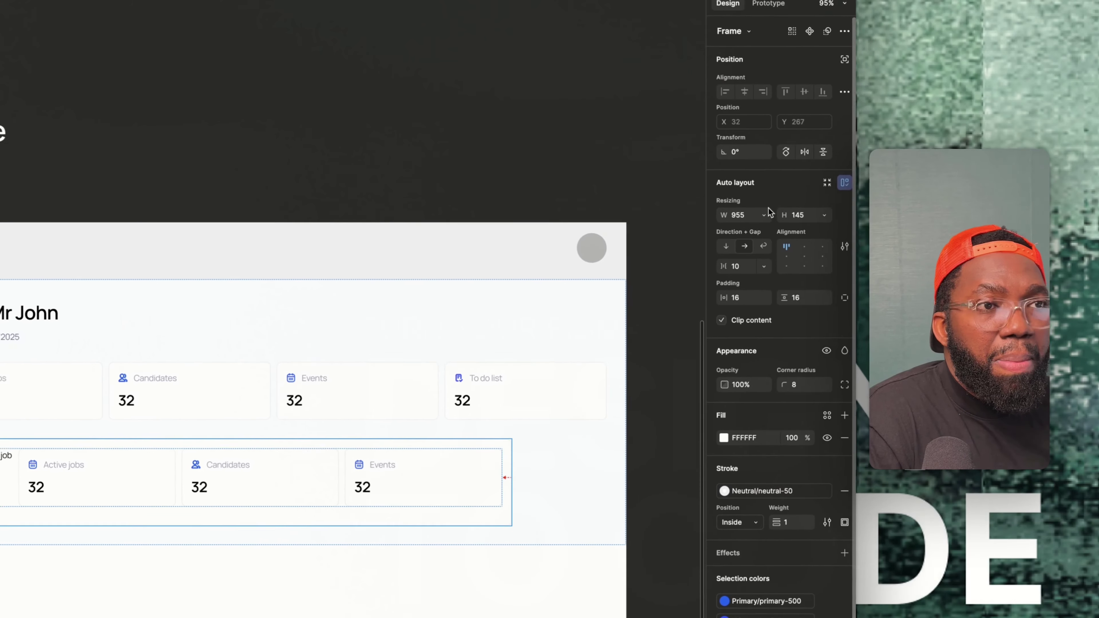
click(964, 158)
click(763, 246)
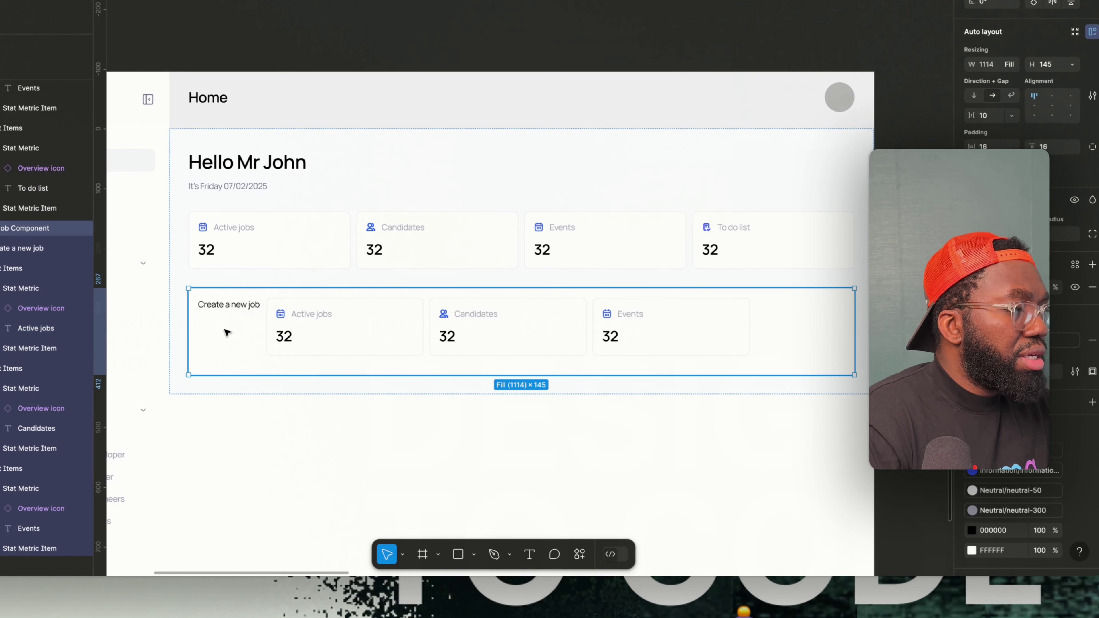
Wrap the Active jobs, Candidates and Events cards of the Create Job Component in their own auto layout frame.
click(341, 332)
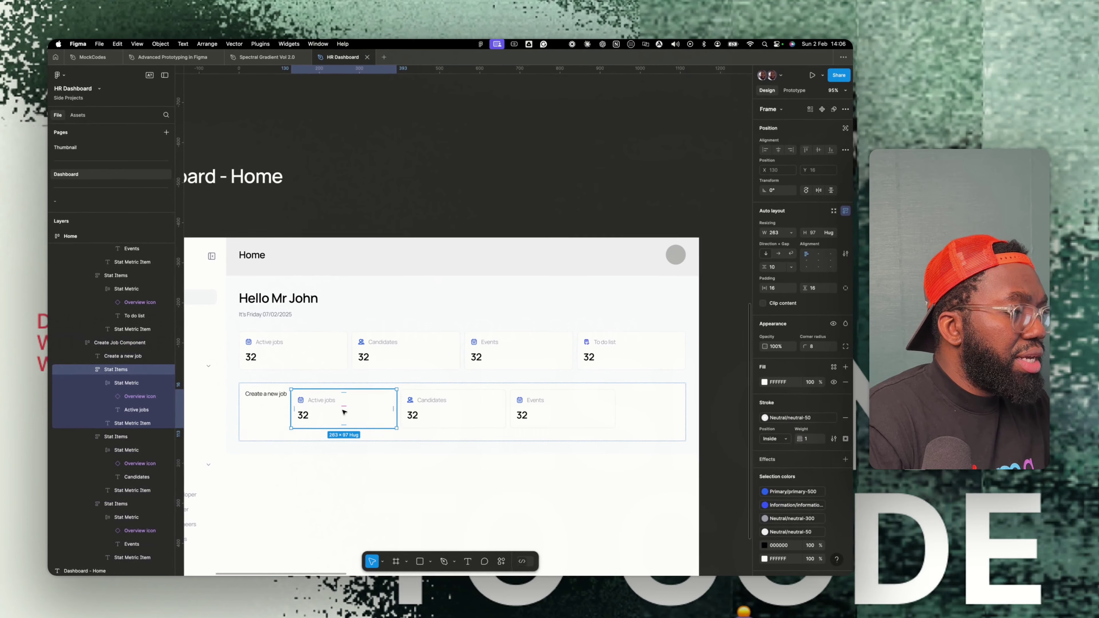
shift+click(466, 415)
shift+click(564, 415)
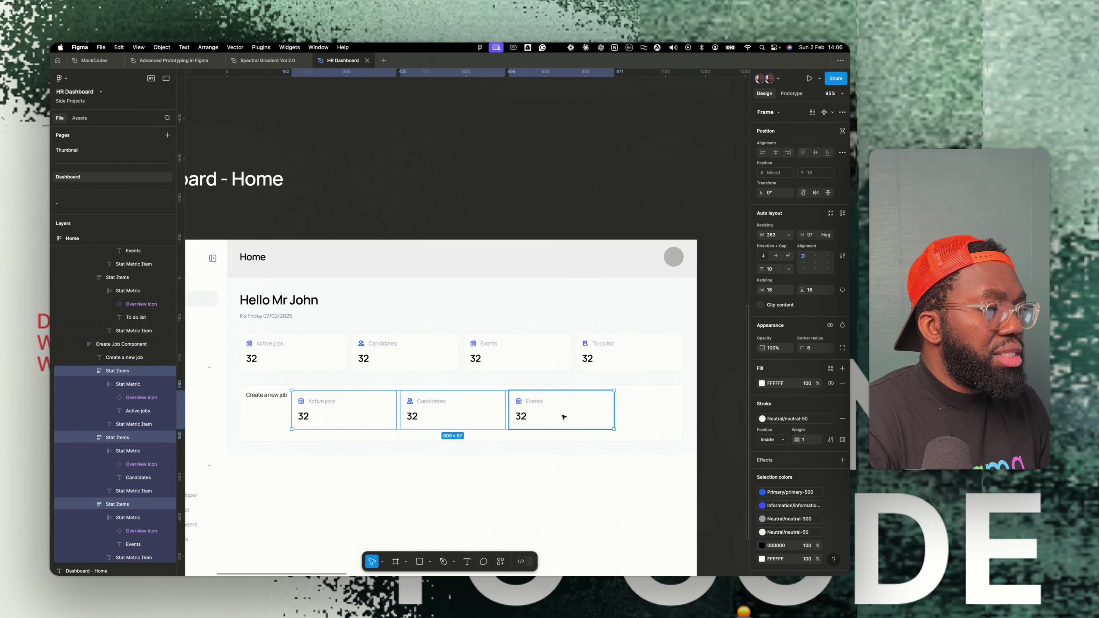
key(shift+a)
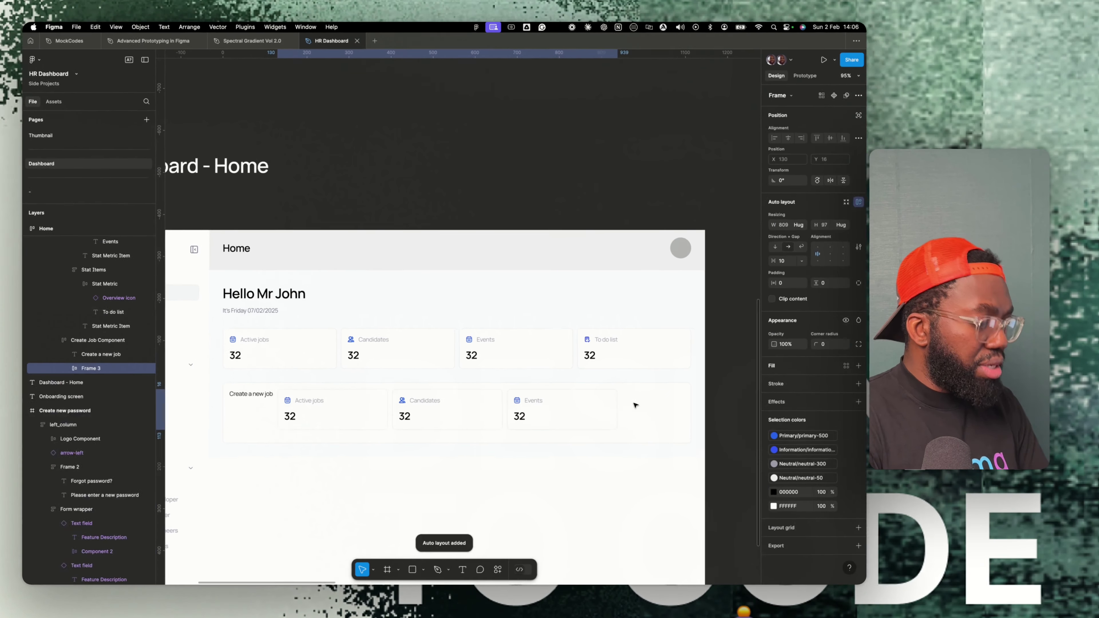
Switch the Create Job Component's layout direction to vertical and set the inner card row's width to fill container.
click(647, 403)
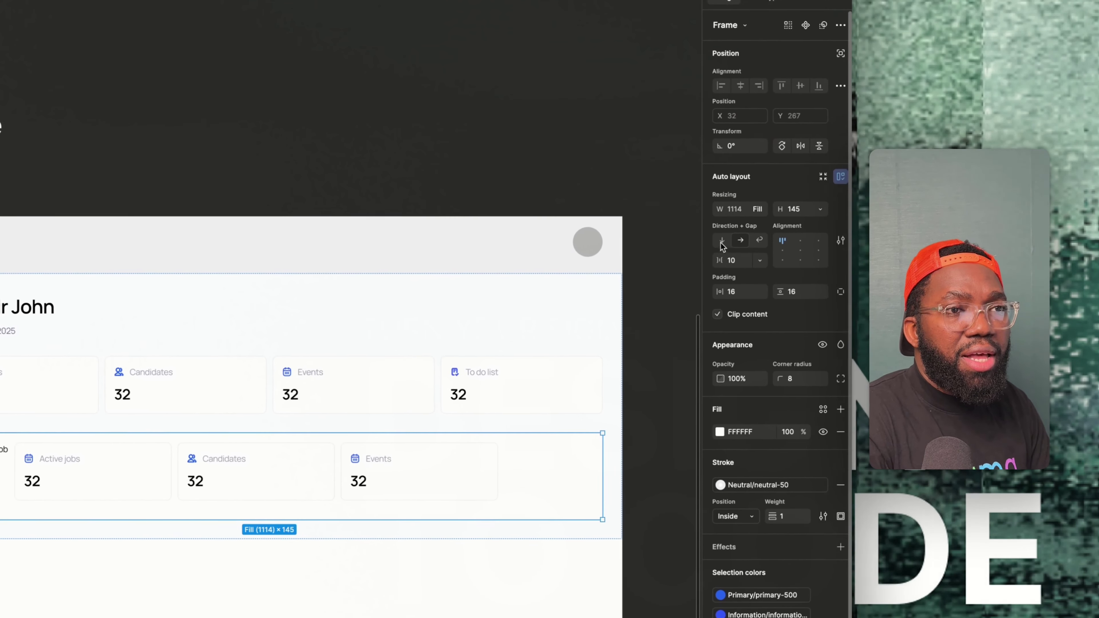
click(722, 241)
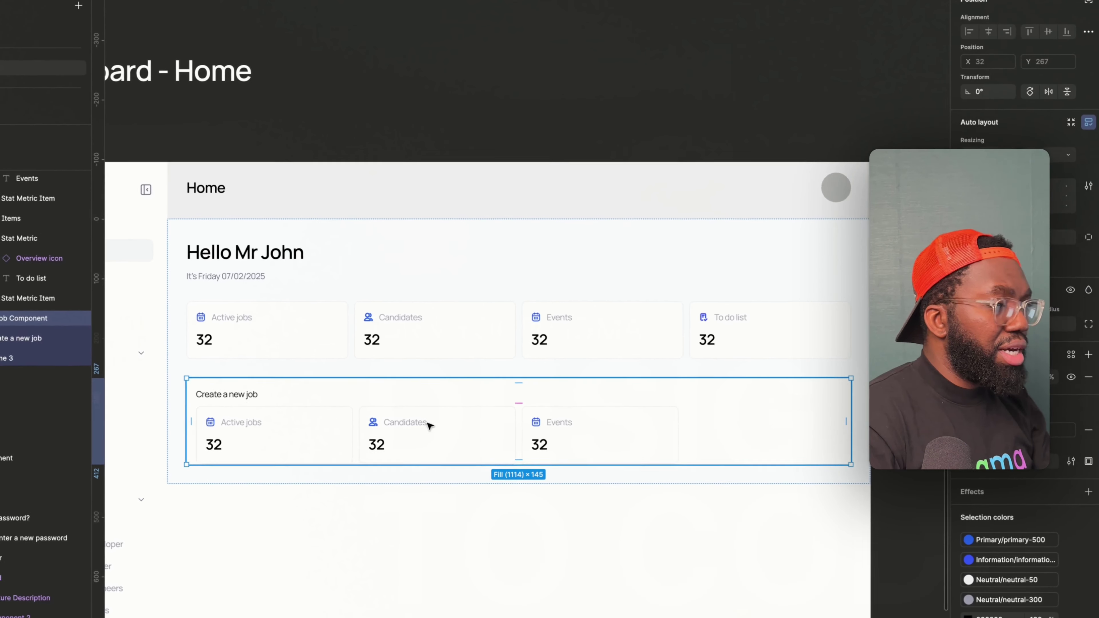
click(300, 429)
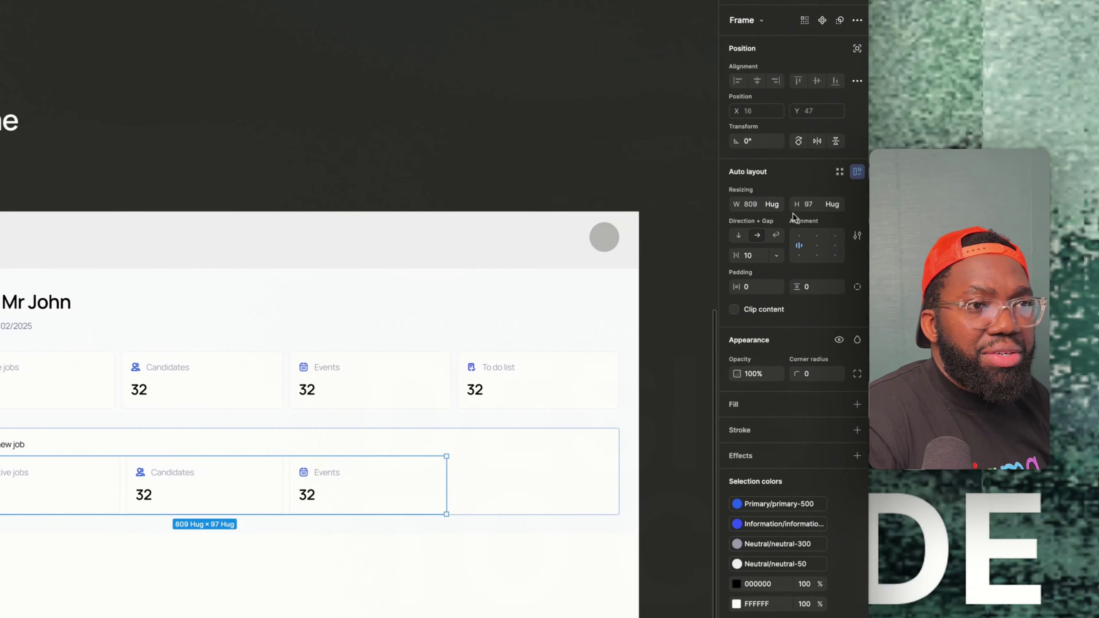
click(935, 148)
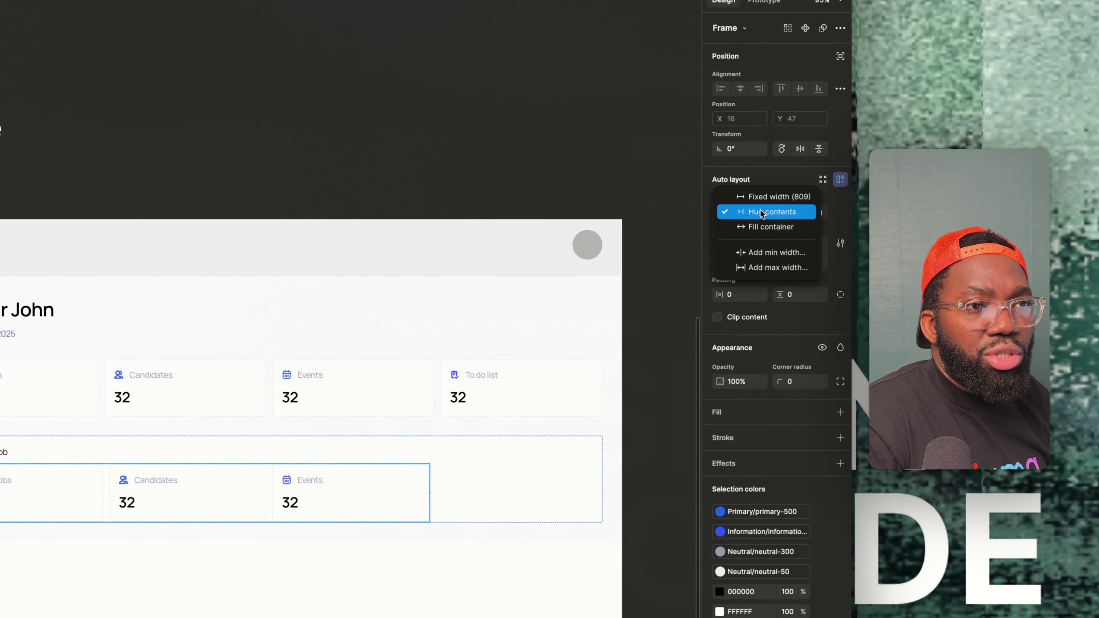
click(764, 230)
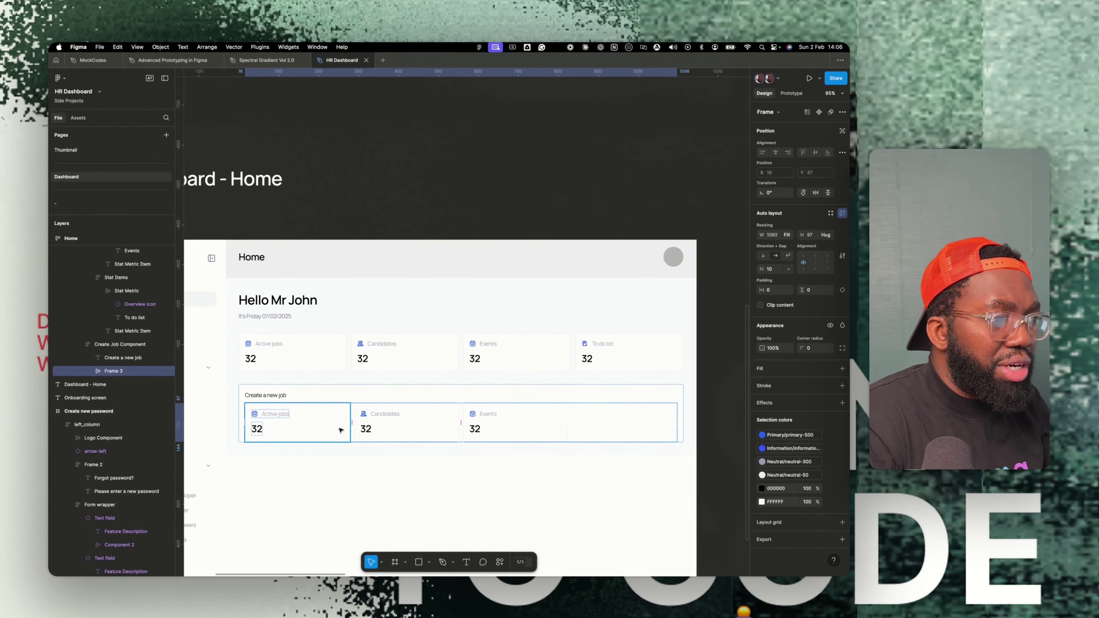
Duplicate the Active jobs card in the Create a new job row and set the Create Job Component's height to hug contents.
click(177, 477)
key(super+d)
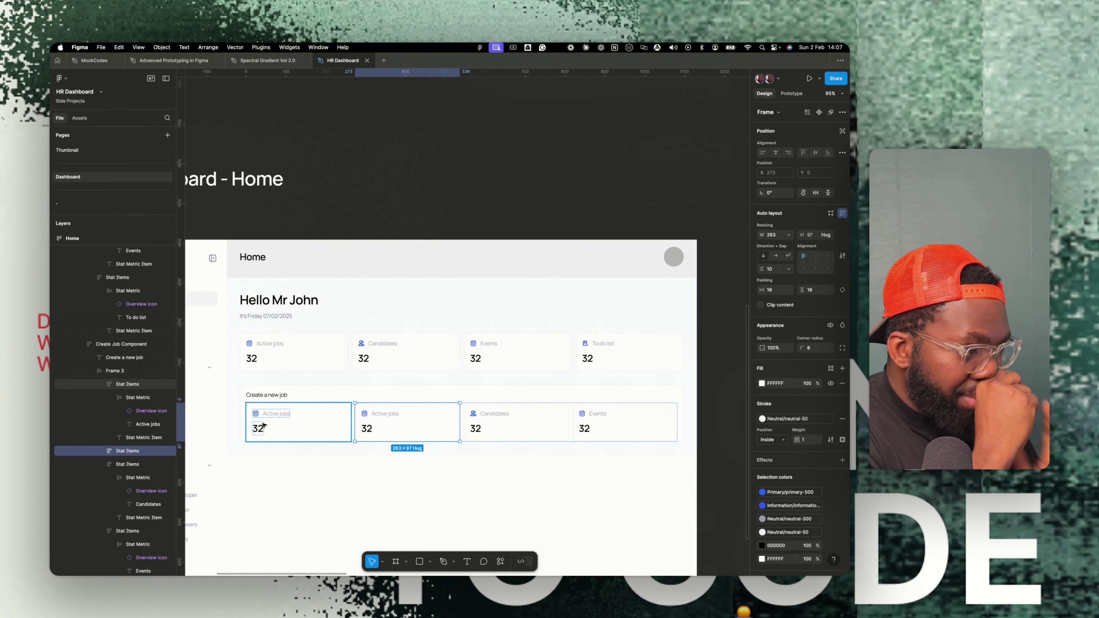
key(shift+Return)
key(shift+Return)
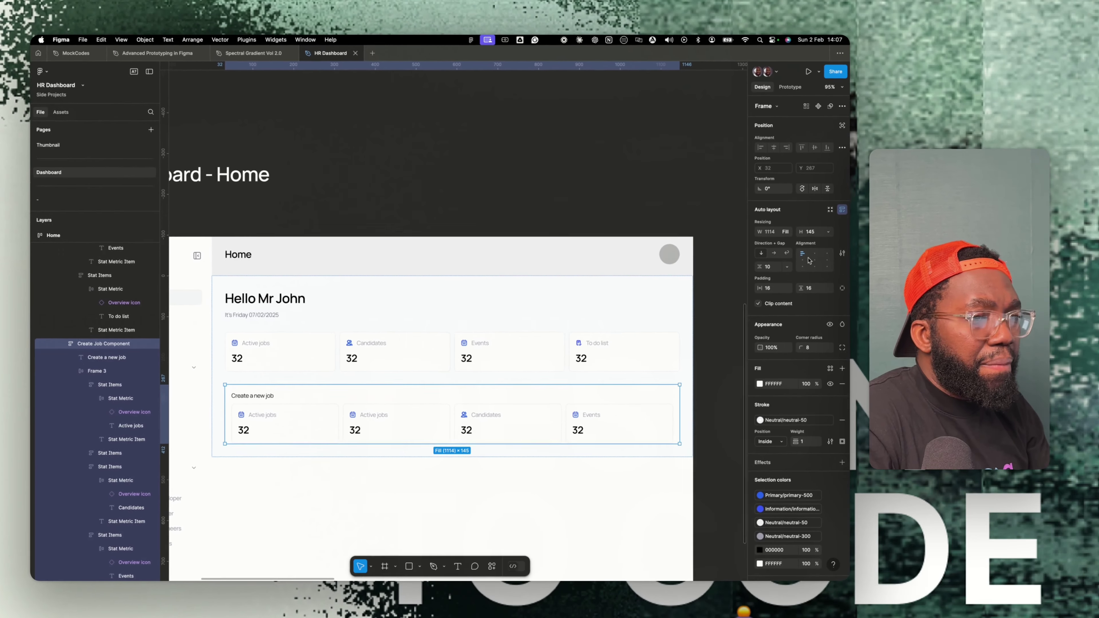
click(814, 231)
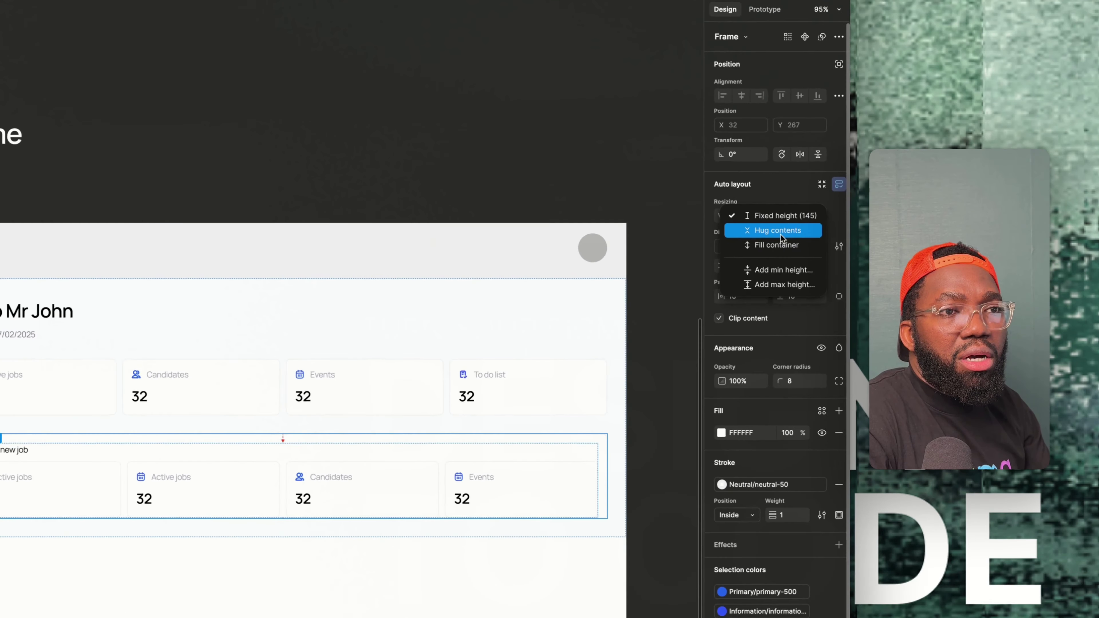
click(781, 231)
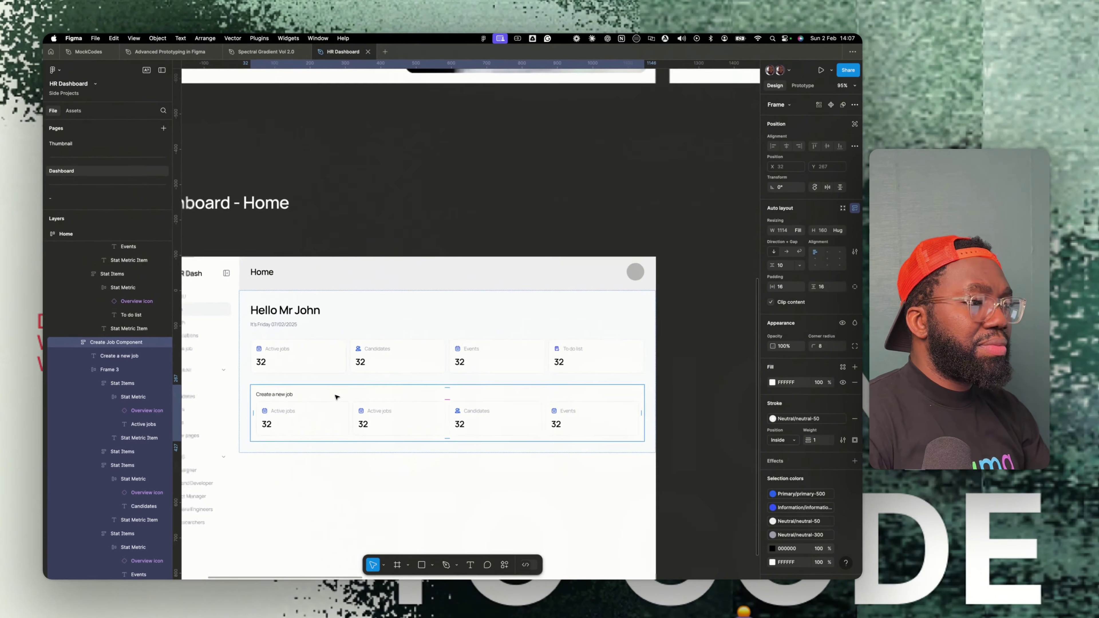
Change the labels of the first two cards in the Create a new job row to "HR Manager" and "UX Designers".
ctrl+scroll(336, 396, down, 5)
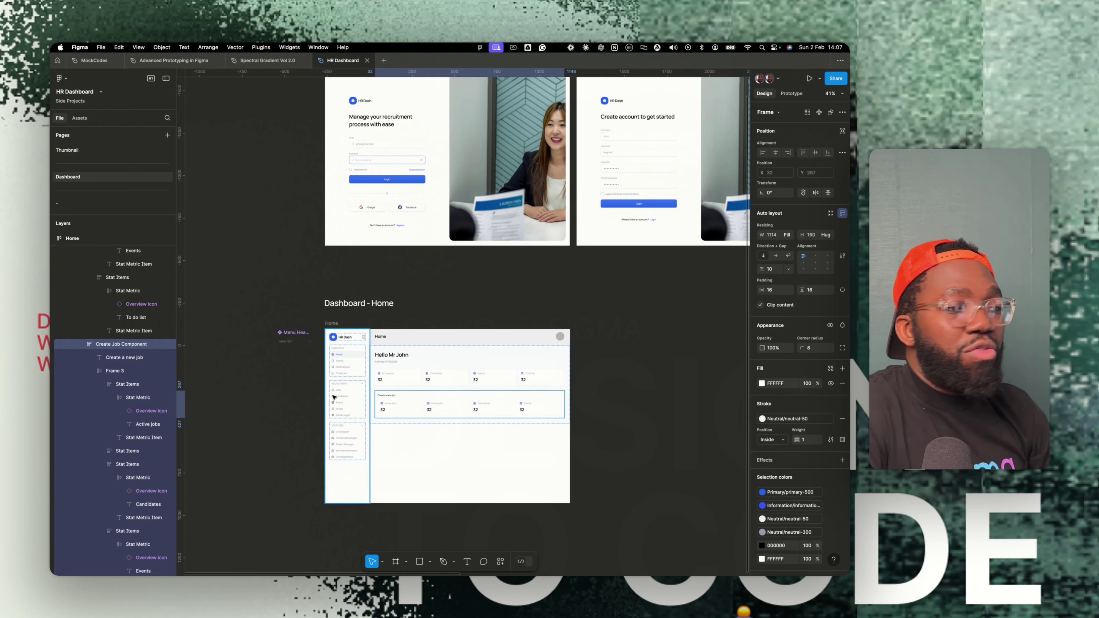
scroll(420, 407, up, 10)
scroll(419, 405, down, 5)
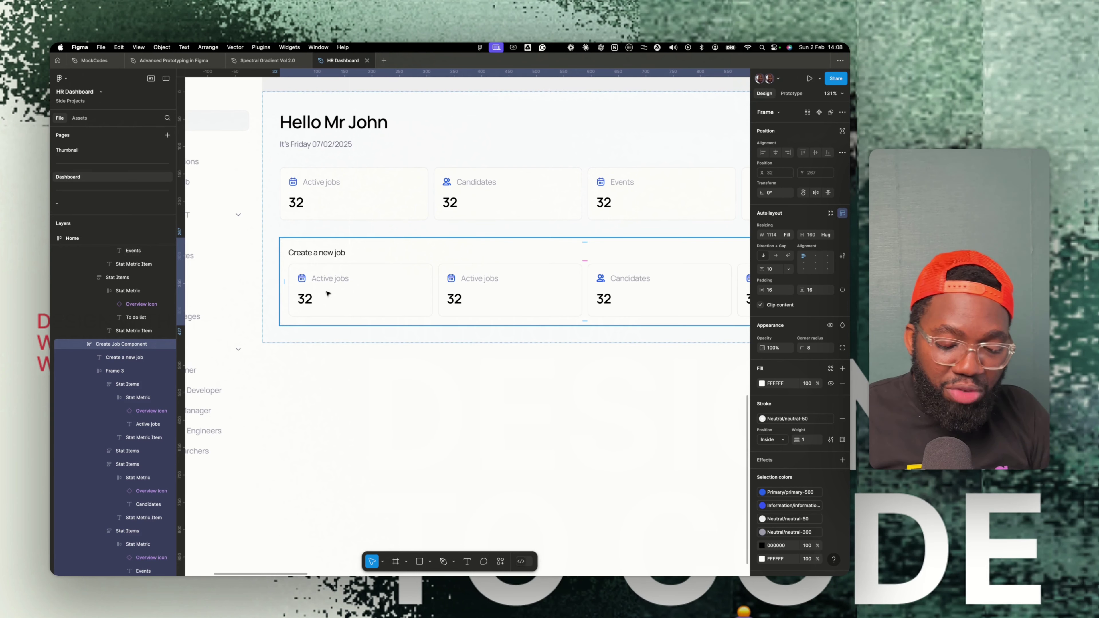
click(341, 280)
double_click(346, 277)
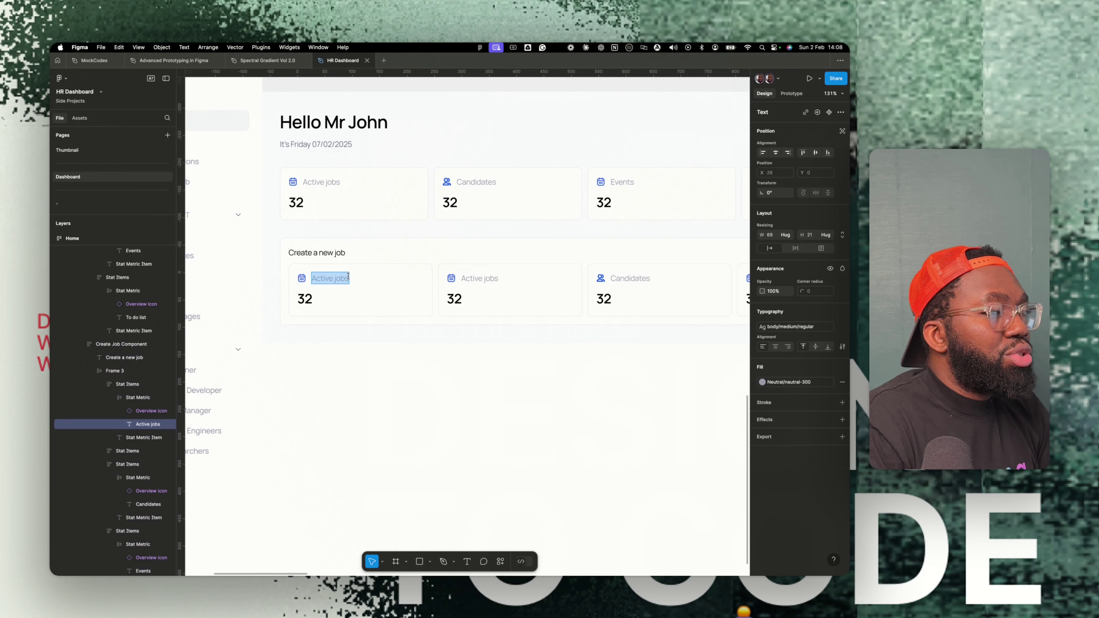
text(HR)
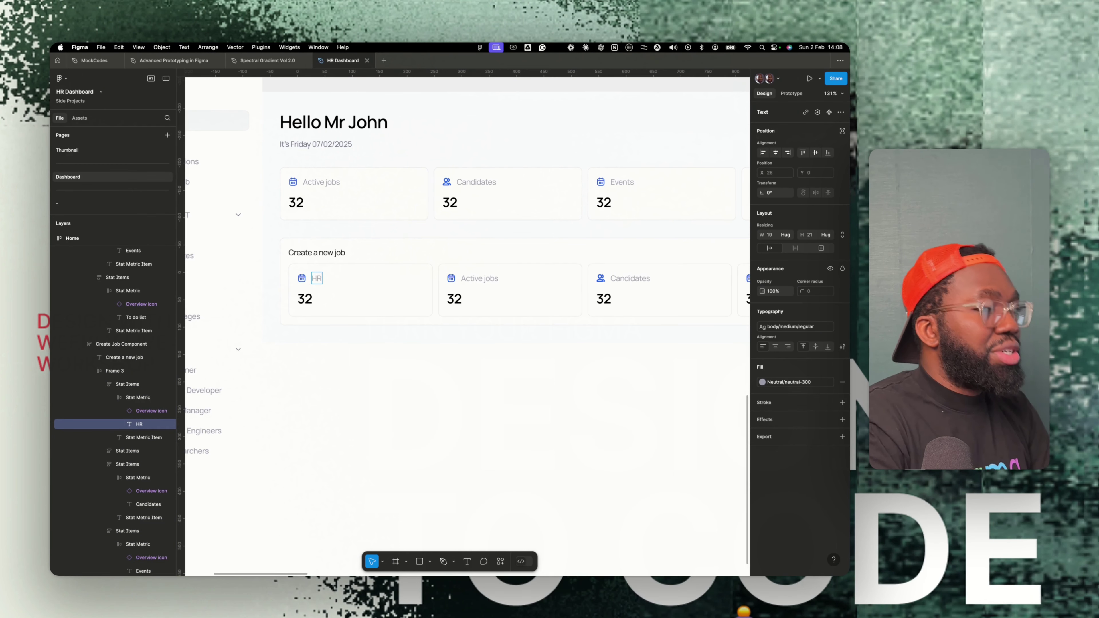
text( Manager)
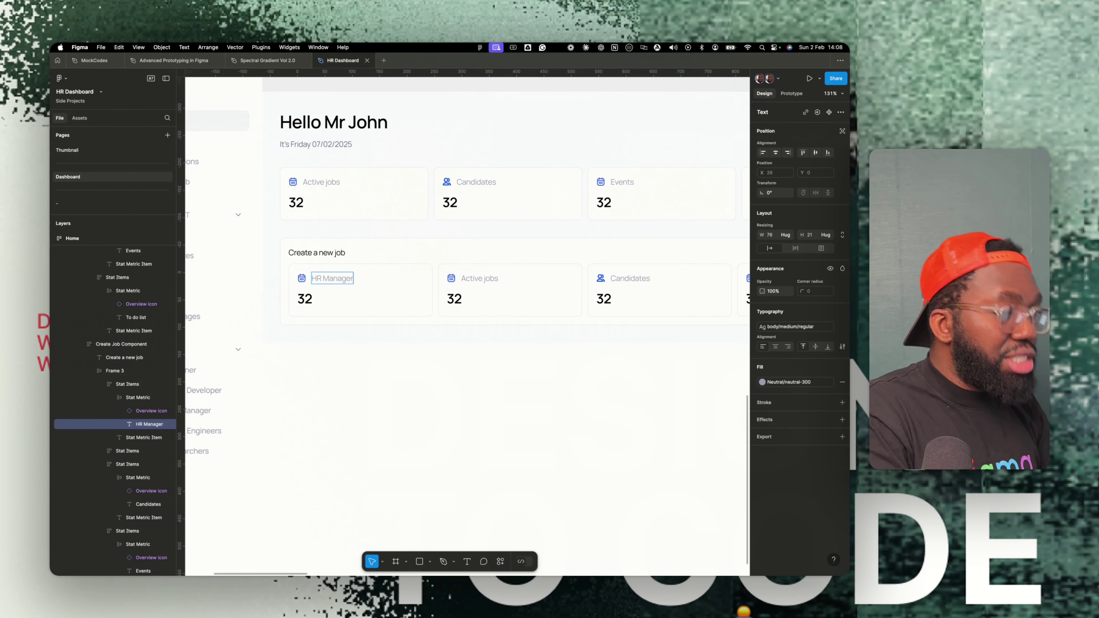
double_click(478, 280)
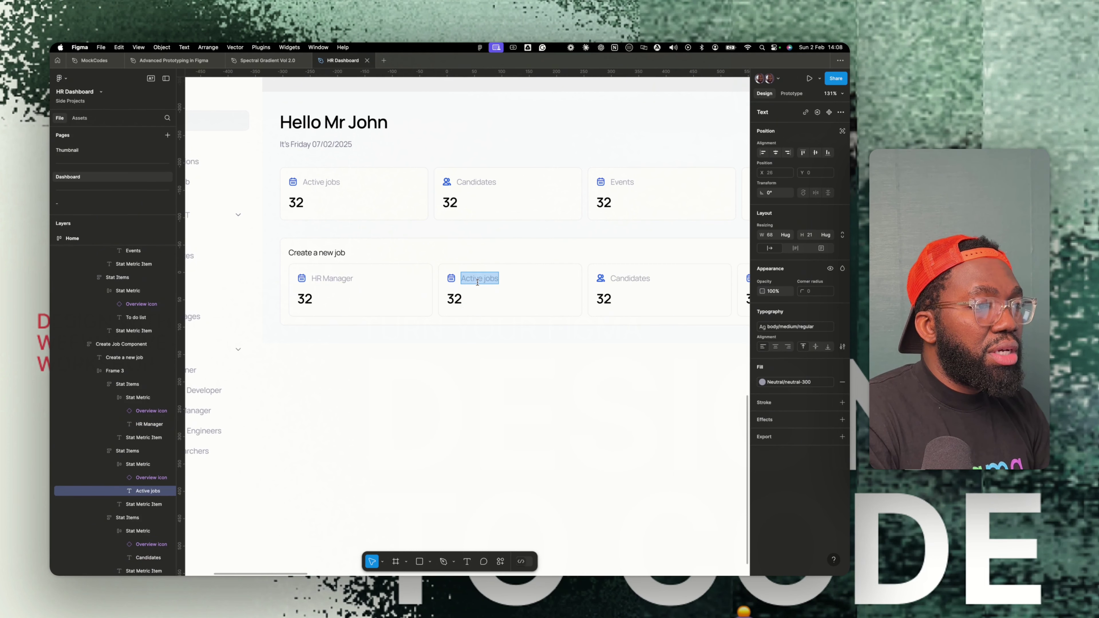
text(UX Designers)
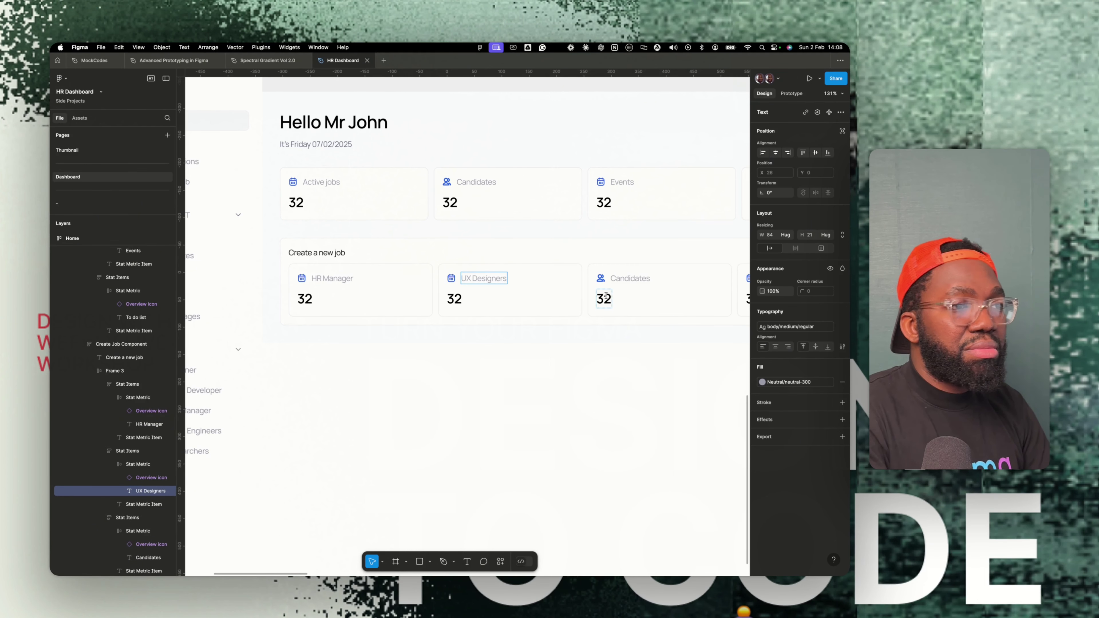
Change the labels of the third and fourth Create a new job cards to "Software Engineers" and "Program Managers".
scroll(611, 293, right, 4)
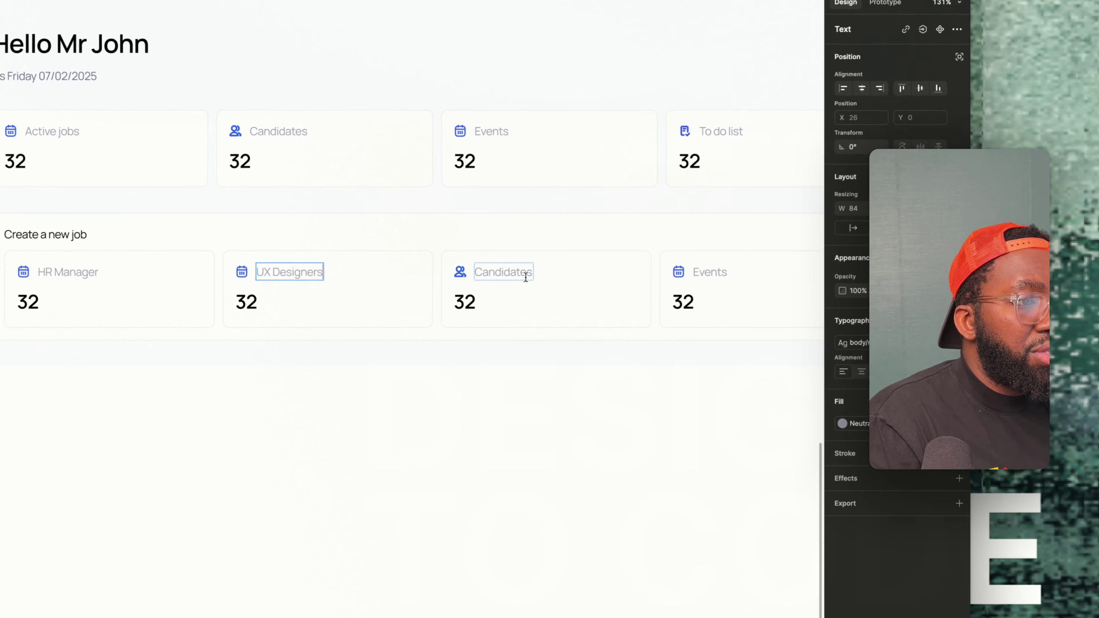
double_click(526, 277)
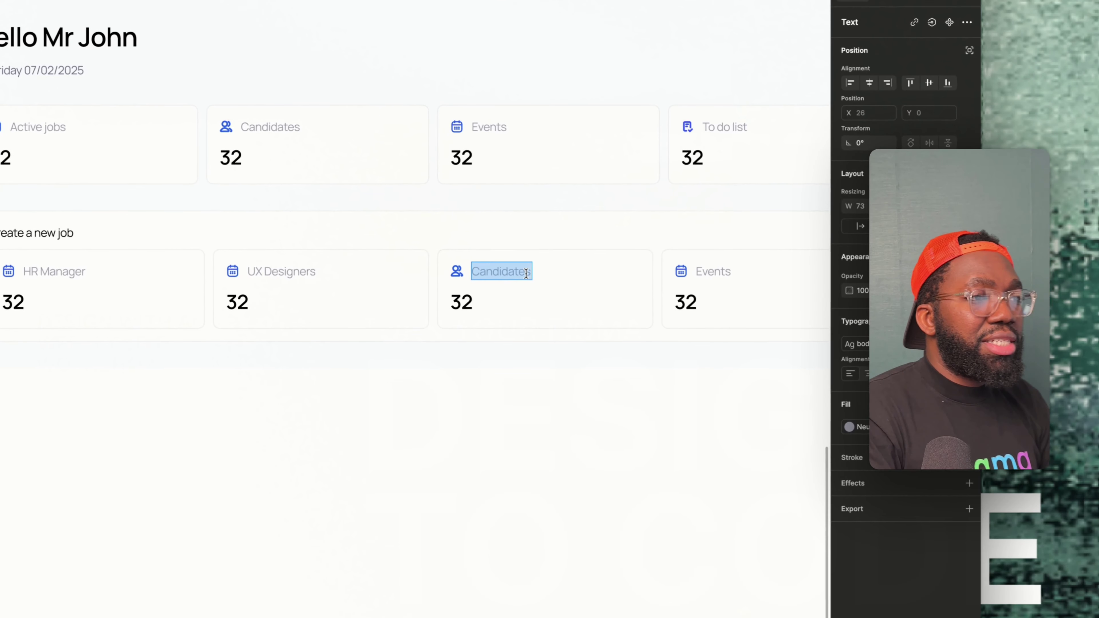
text(Software)
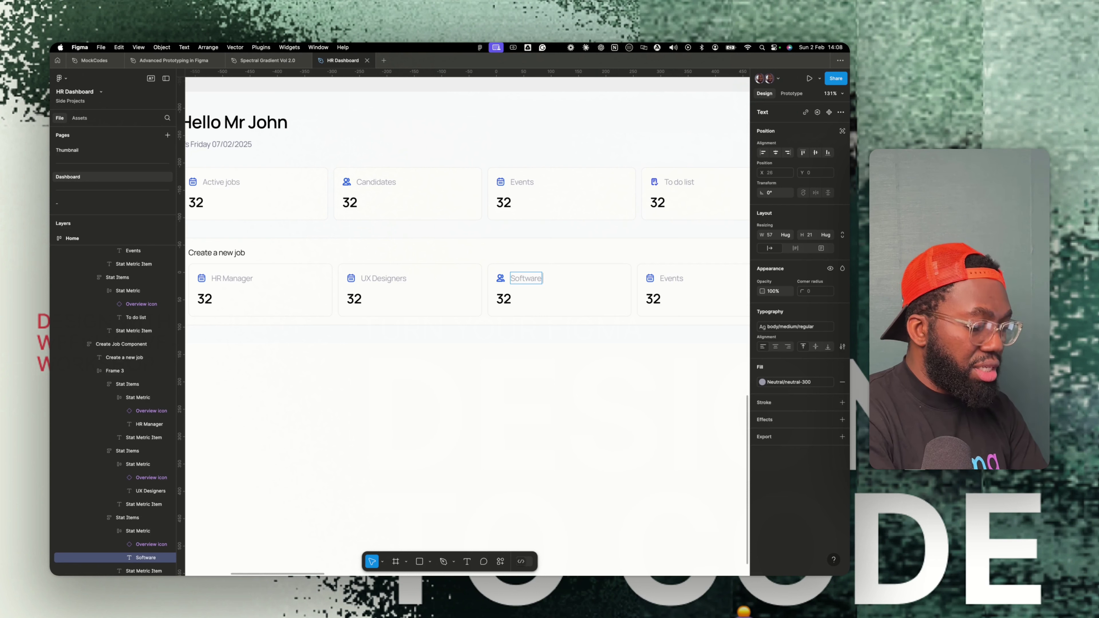
text( En)
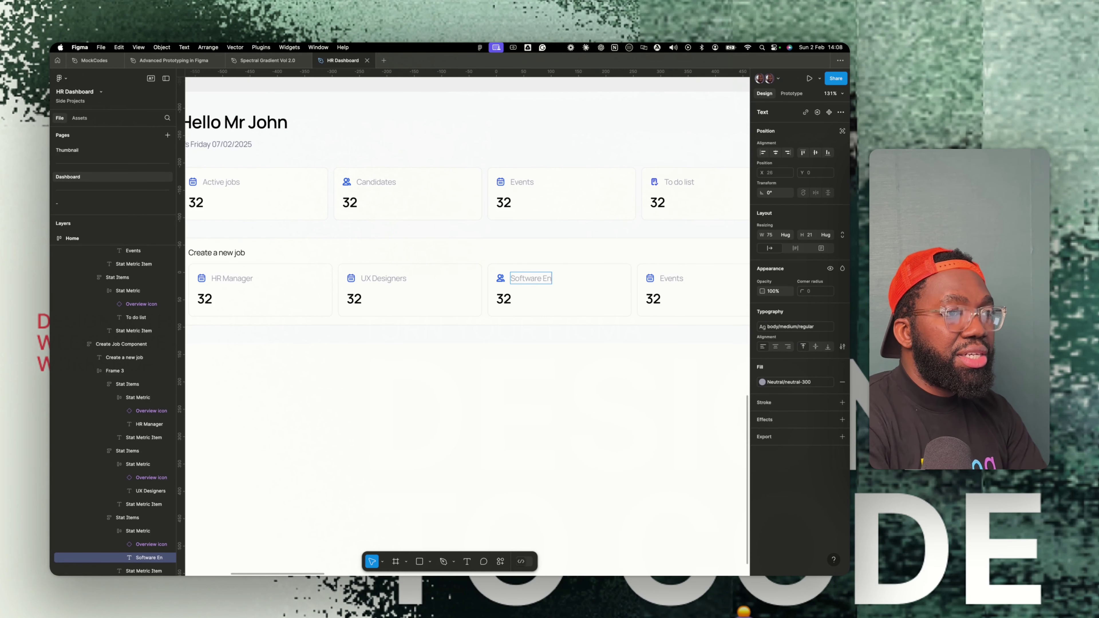
text(hgineers)
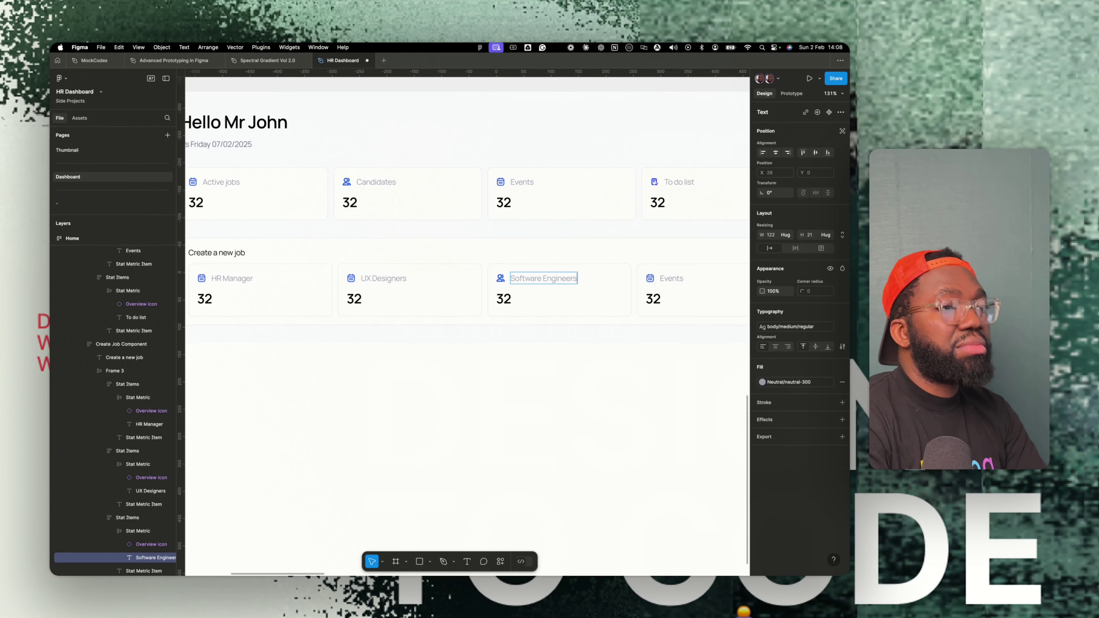
double_click(671, 278)
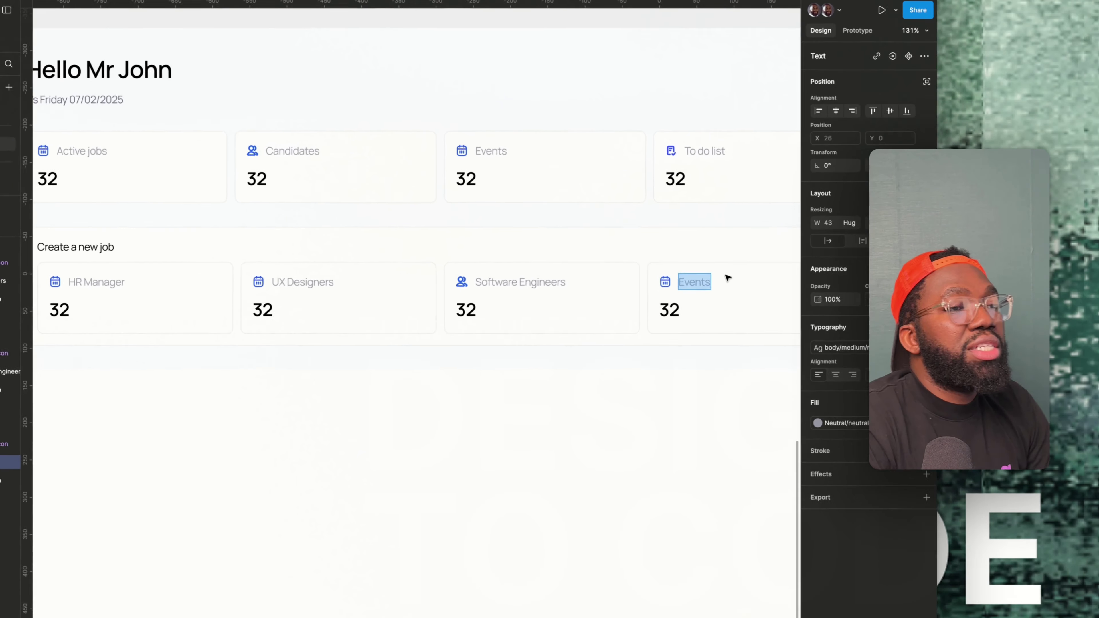
text(Progr)
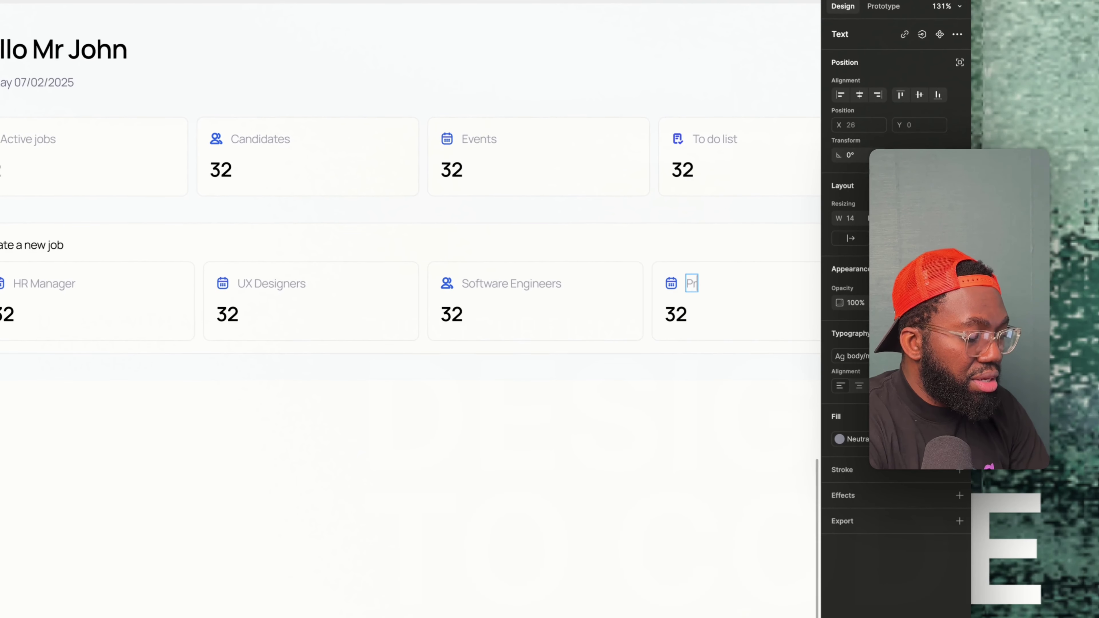
text(am Mana)
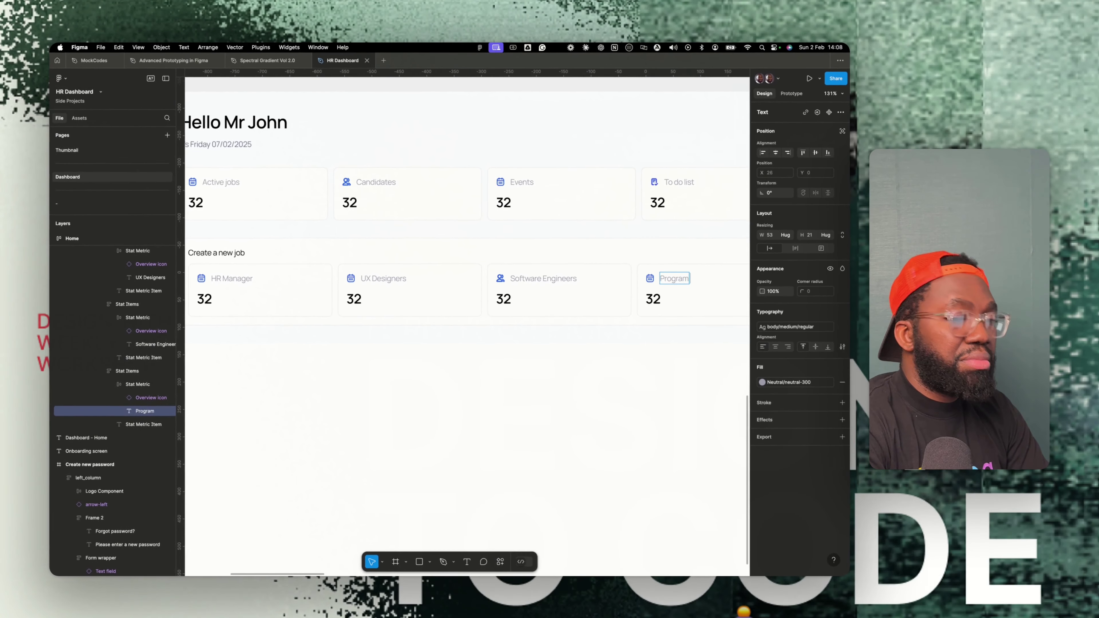
text(gers)
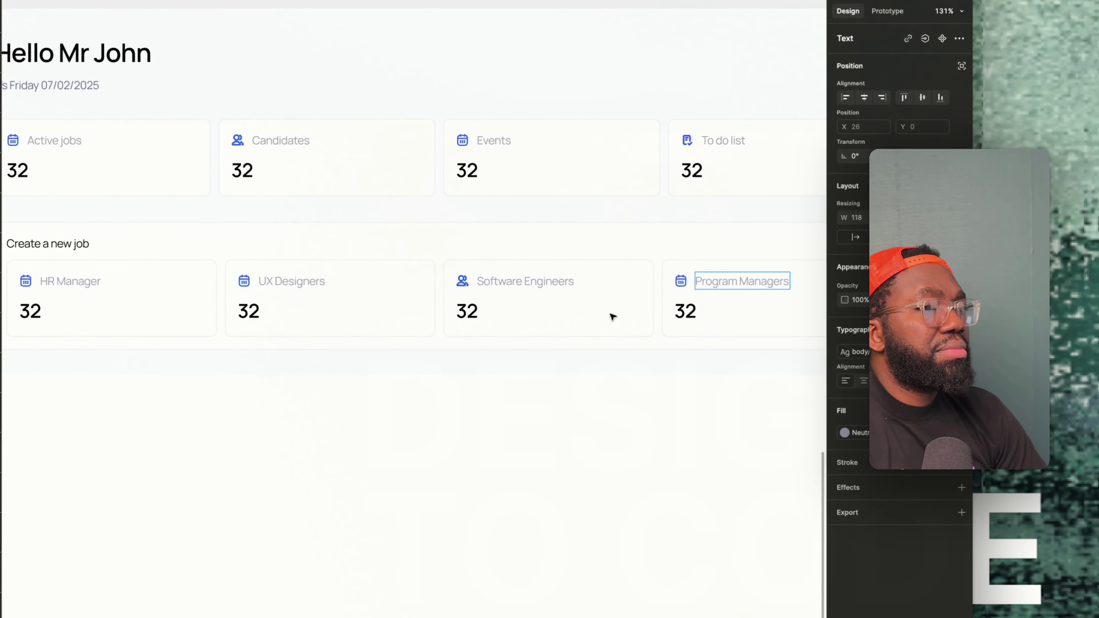
Duplicate the Program Managers card to add a fifth card to the Create a new job row.
click(606, 299)
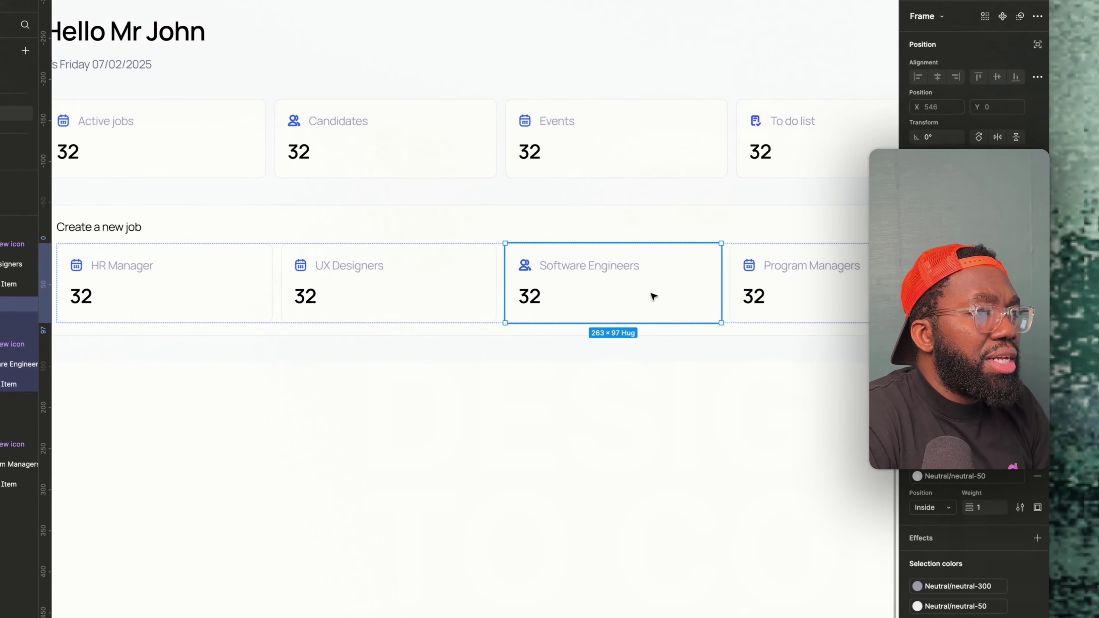
scroll(628, 310, down, 5)
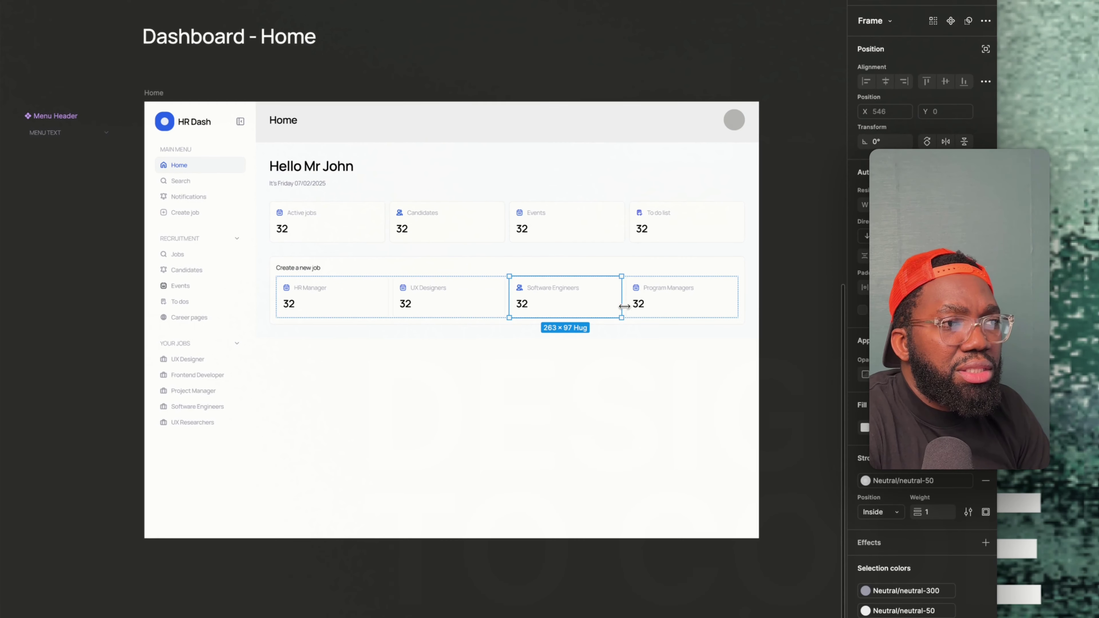
click(714, 316)
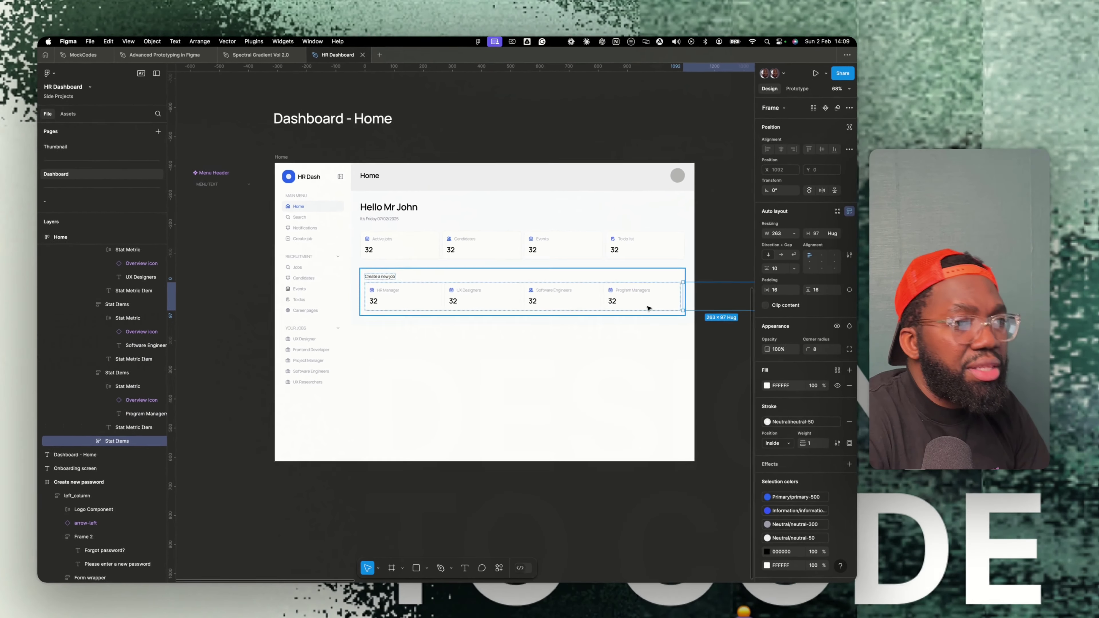
Set the widths of the HR Manager and Software Engineers cards to fill container.
click(520, 309)
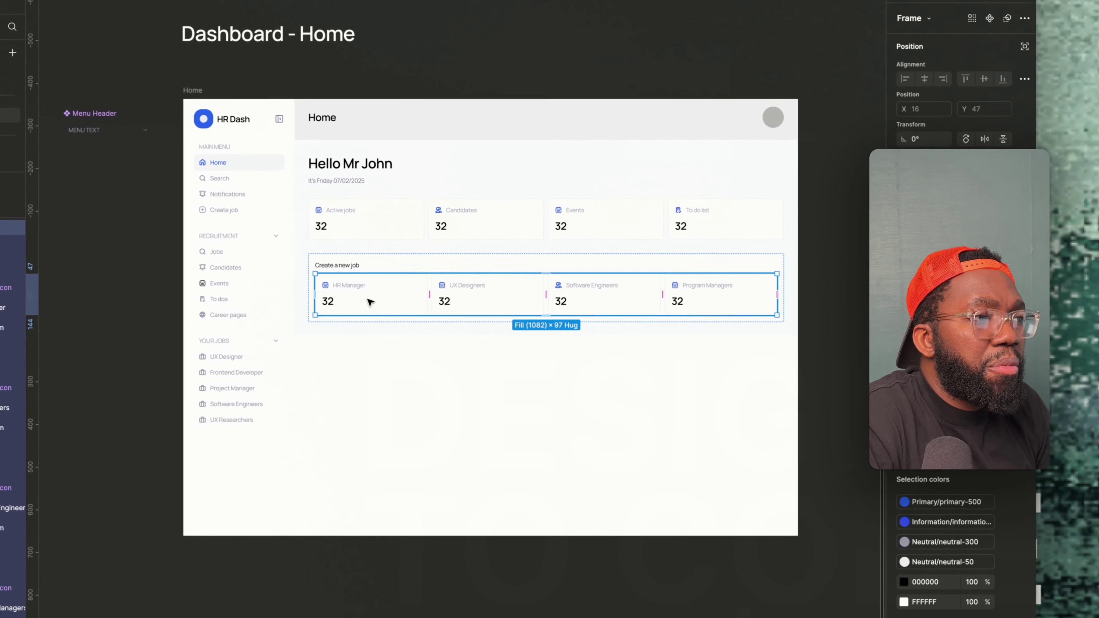
click(393, 299)
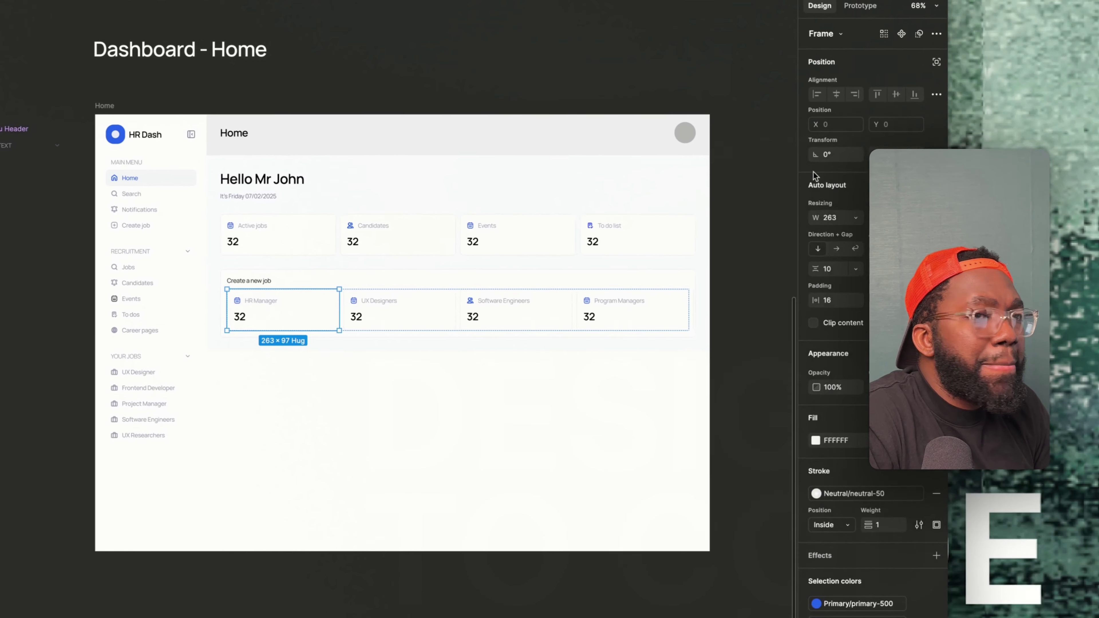
click(856, 218)
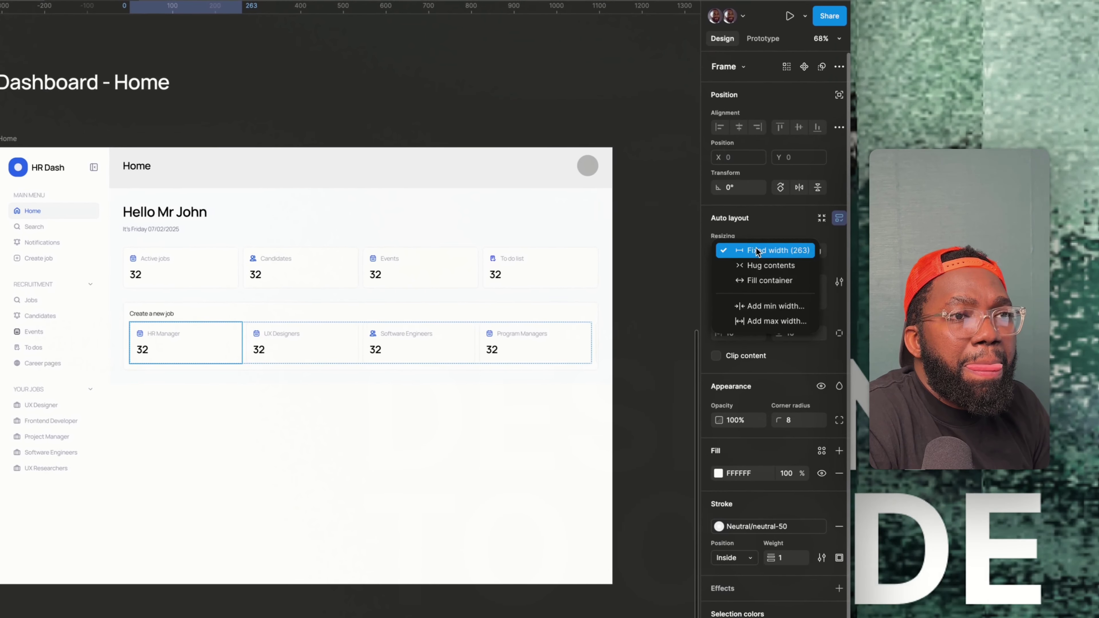
click(859, 248)
click(332, 344)
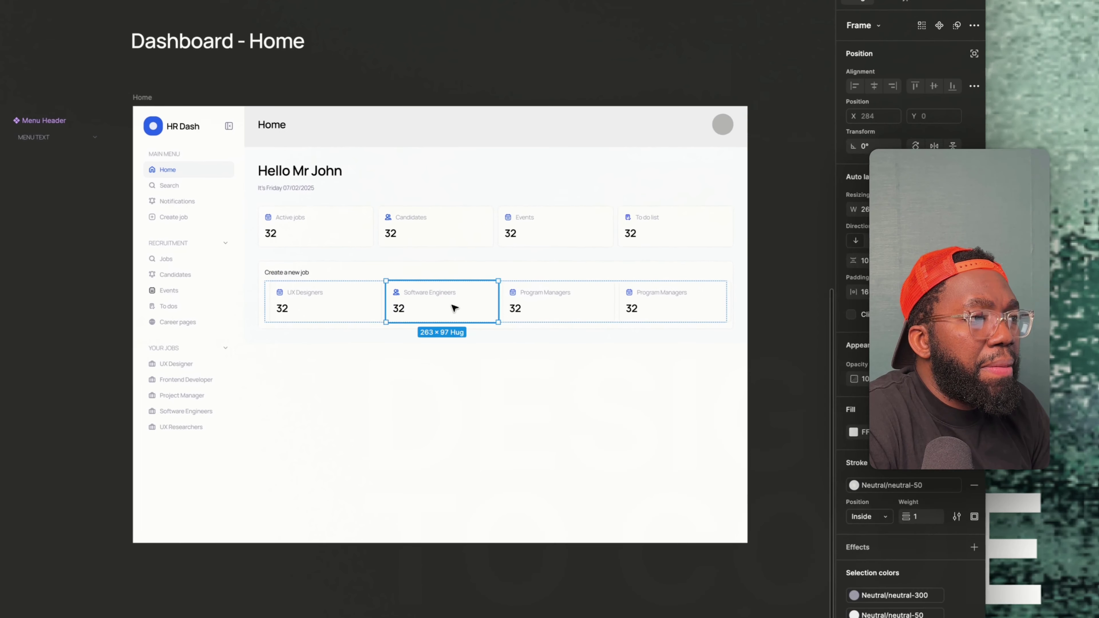
click(890, 209)
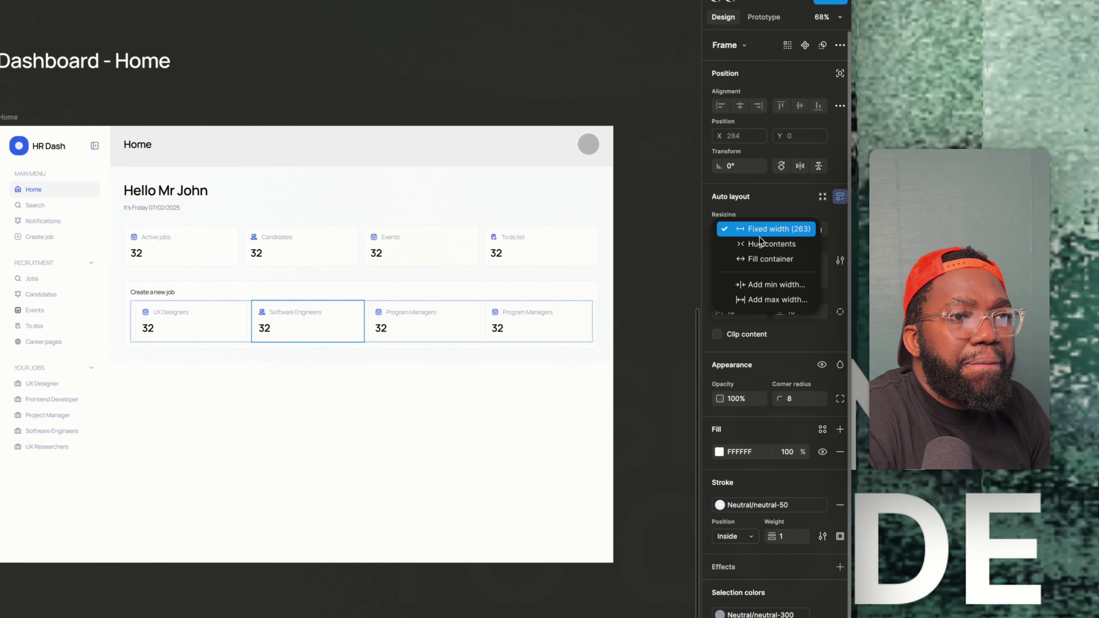
click(893, 240)
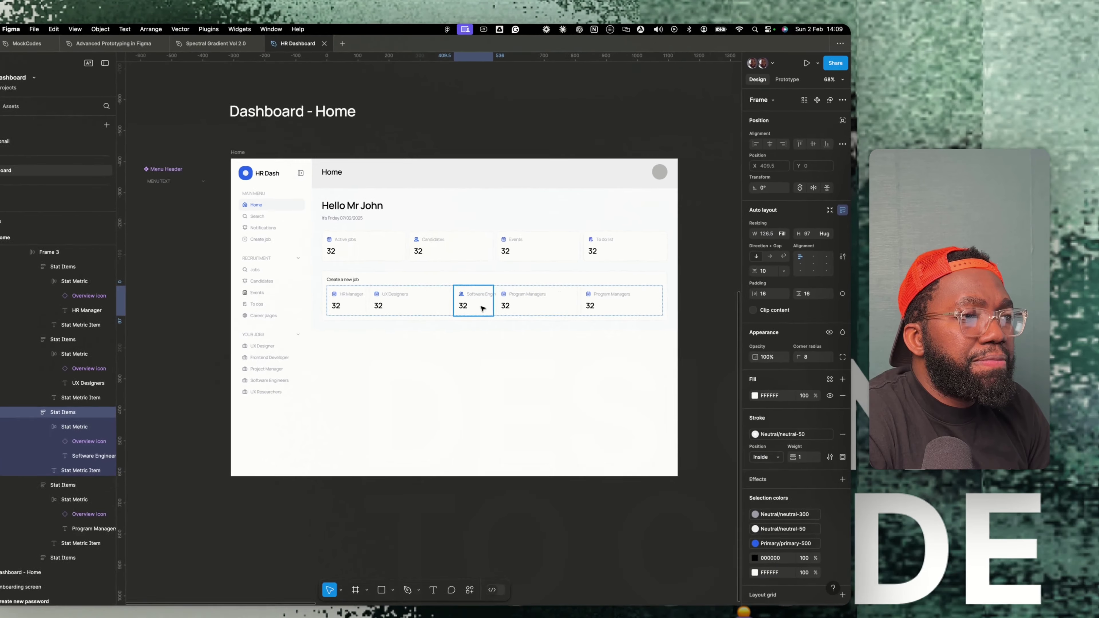
Set the widths of both Program Managers cards and the UX Designers card to fill container.
click(555, 305)
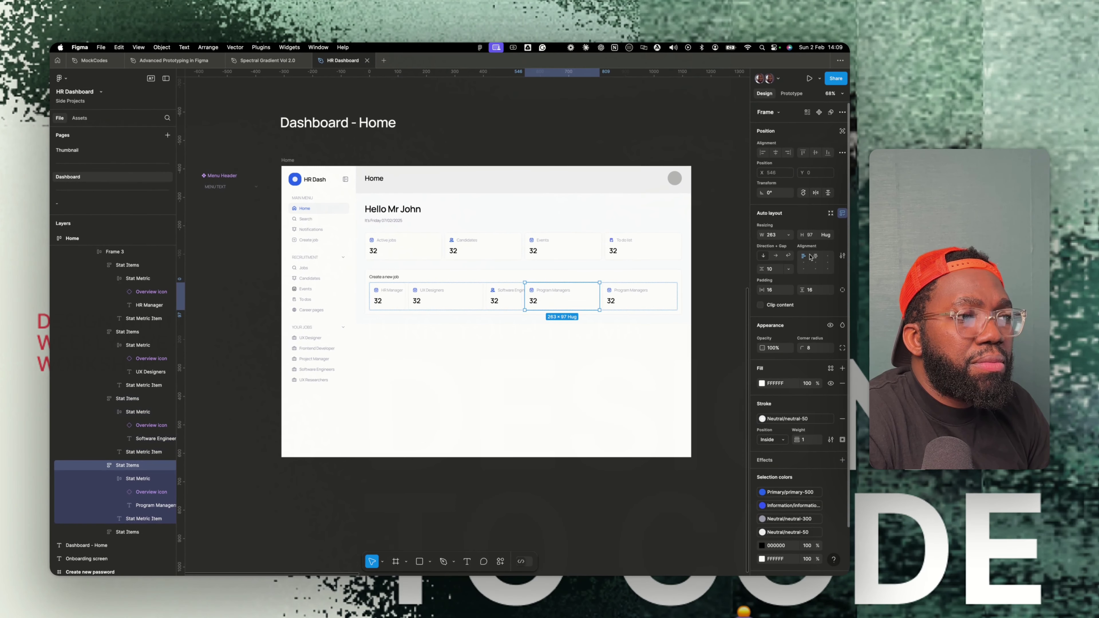
click(790, 236)
click(795, 255)
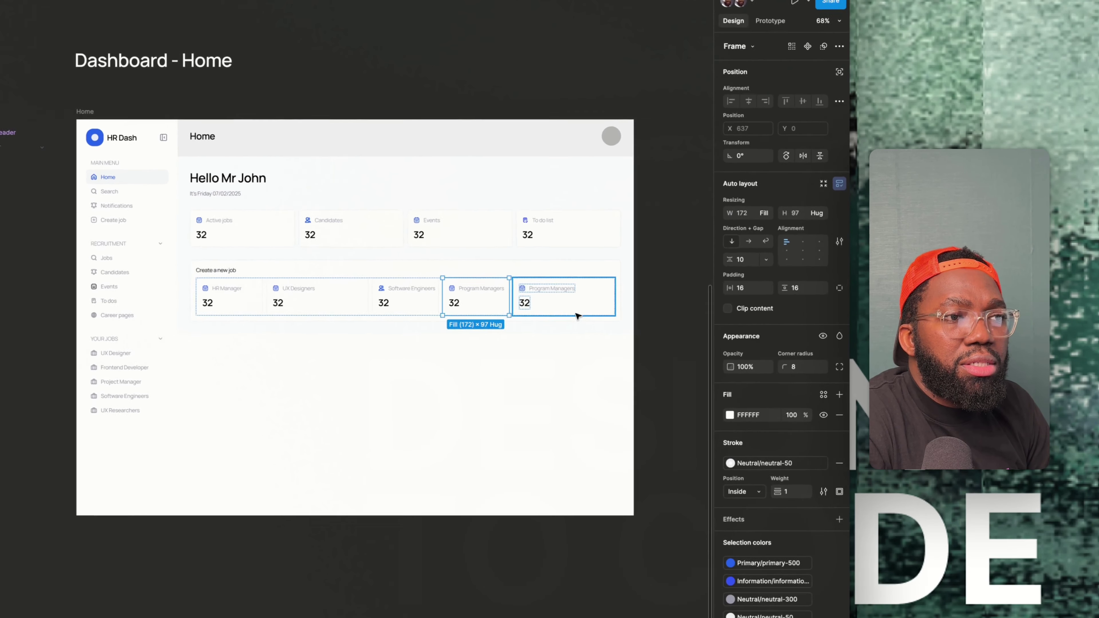
click(639, 298)
click(790, 234)
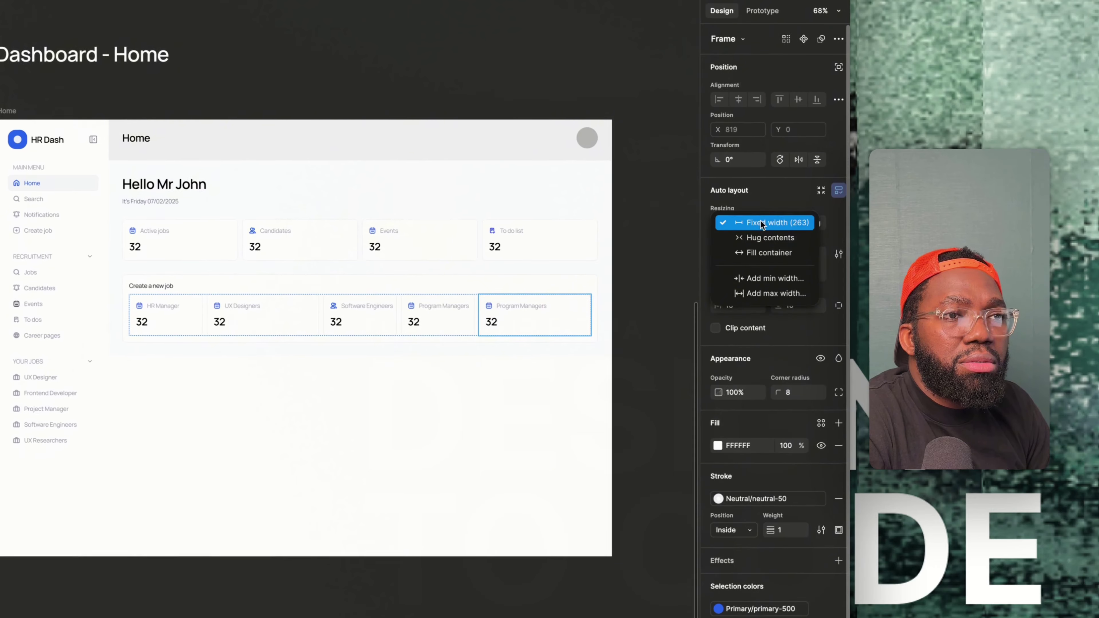
click(761, 252)
click(472, 302)
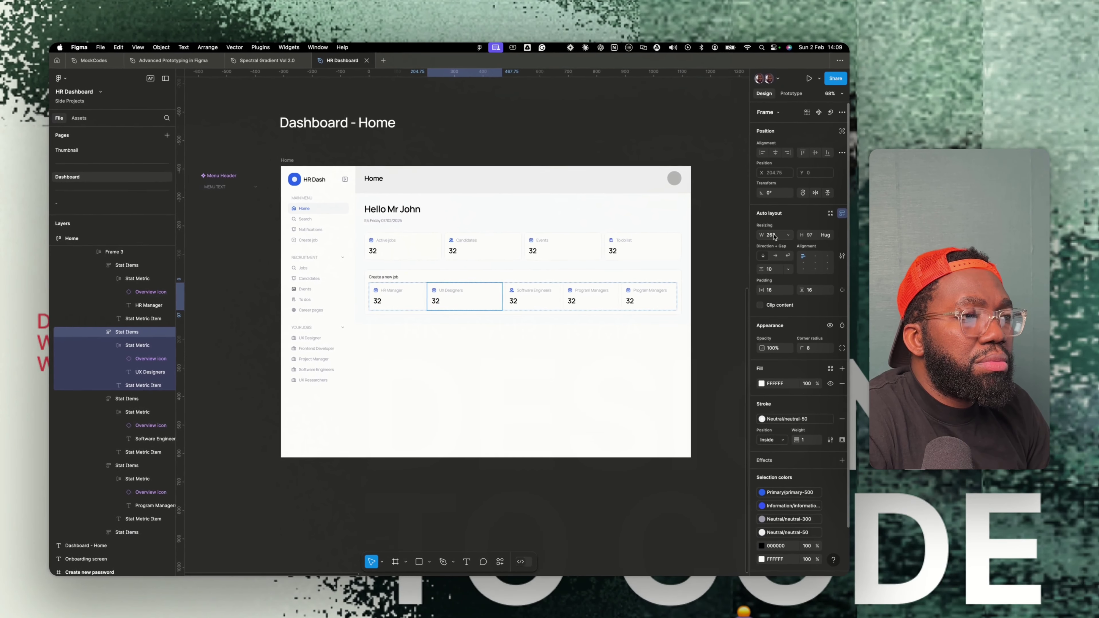
click(788, 234)
click(767, 261)
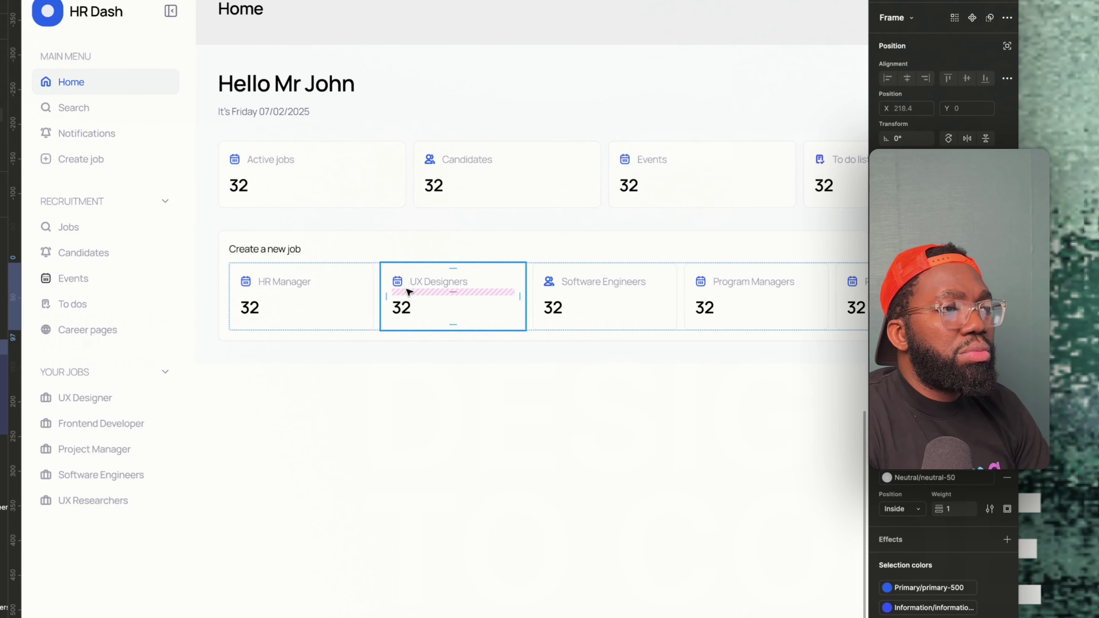
click(319, 310)
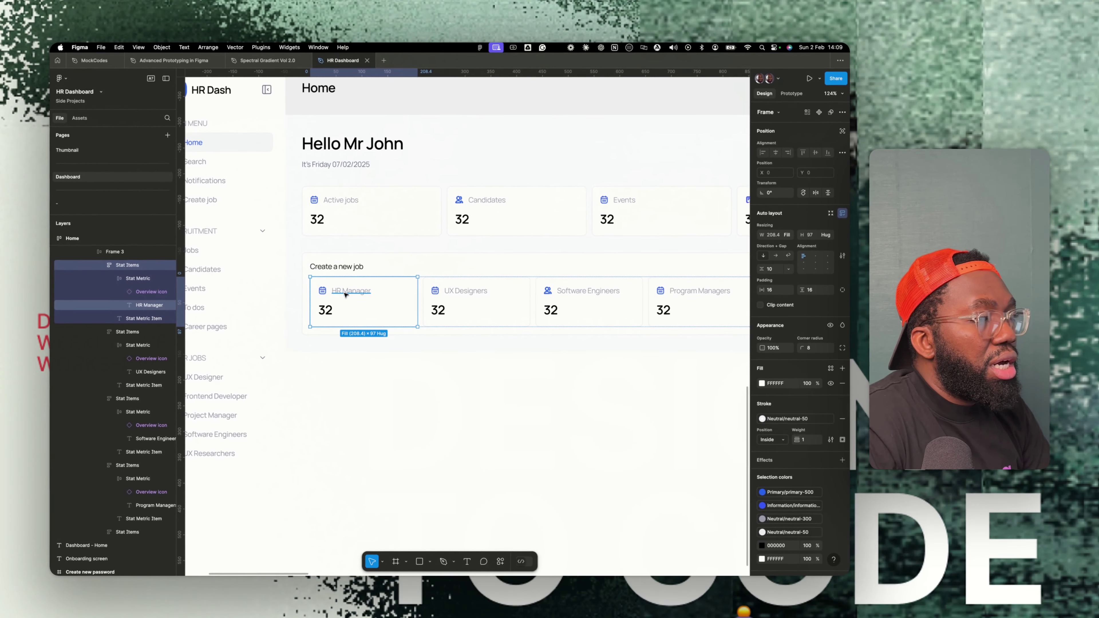
Delete the 32 count text from the HR Manager card in the Create a new job row.
click(330, 309)
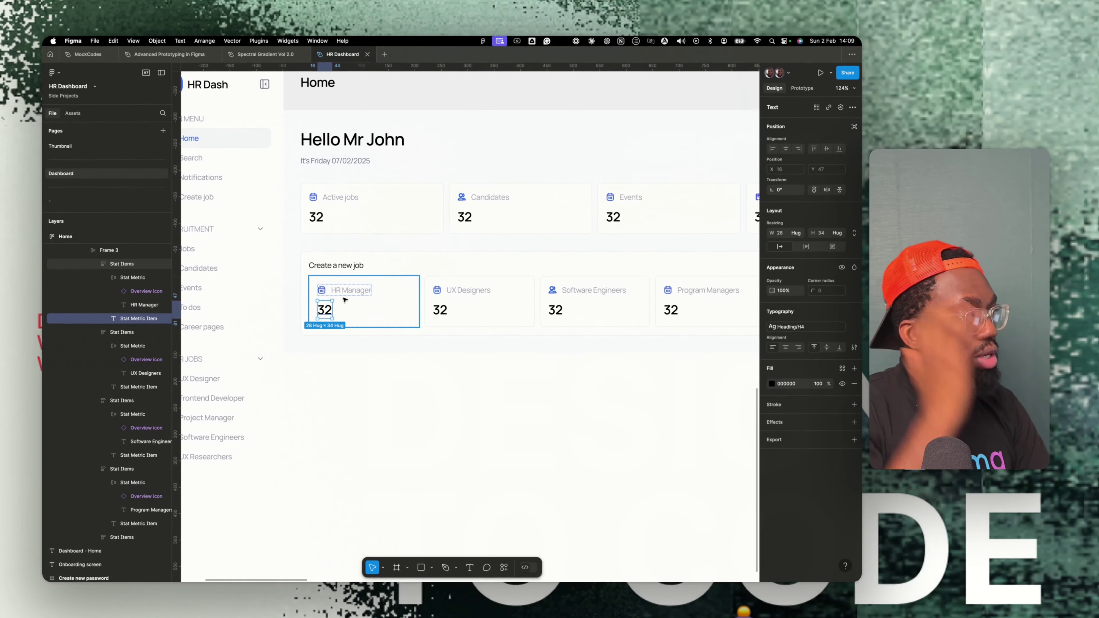
key(Delete)
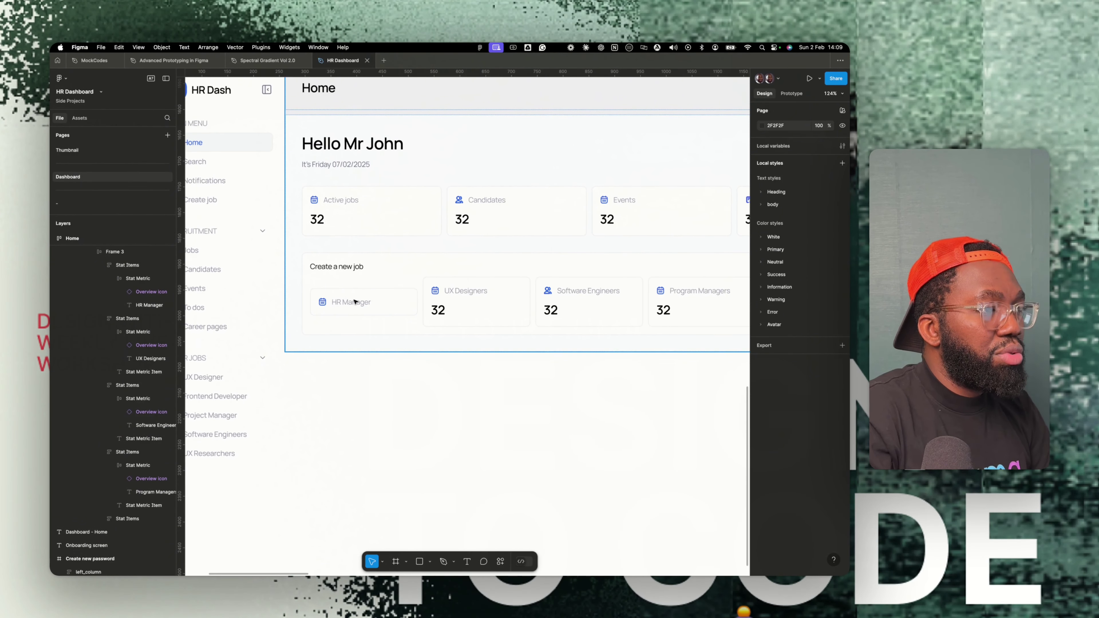
Add a rectangle about 180 × 99 with a corner radius of 8 above the label in the HR Manager card.
click(358, 304)
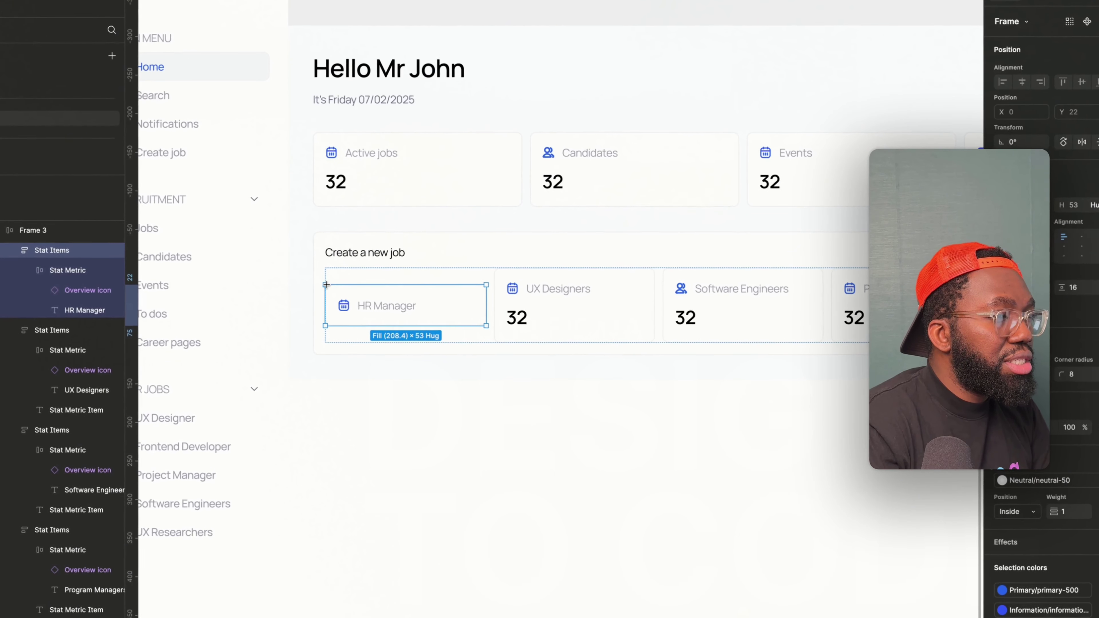
drag(328, 285, 501, 309)
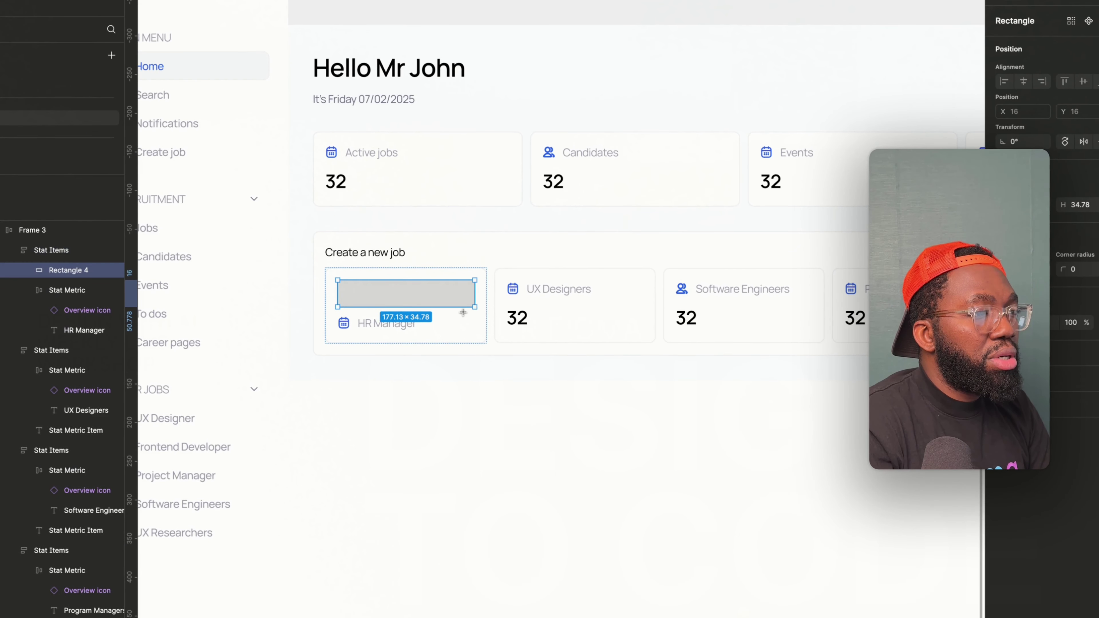
click(478, 337)
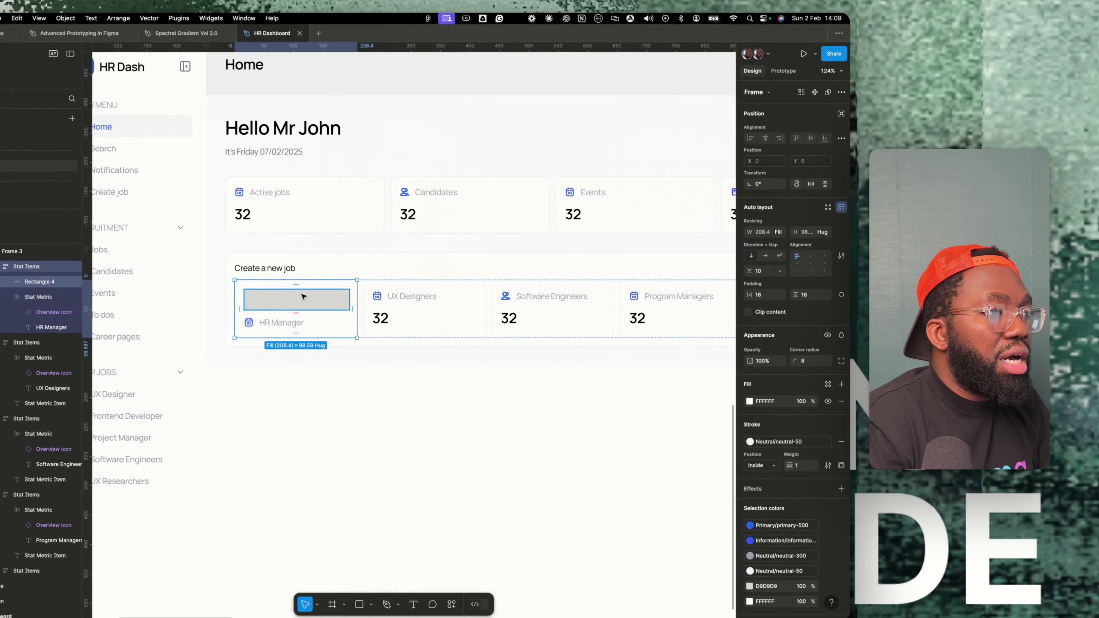
click(303, 297)
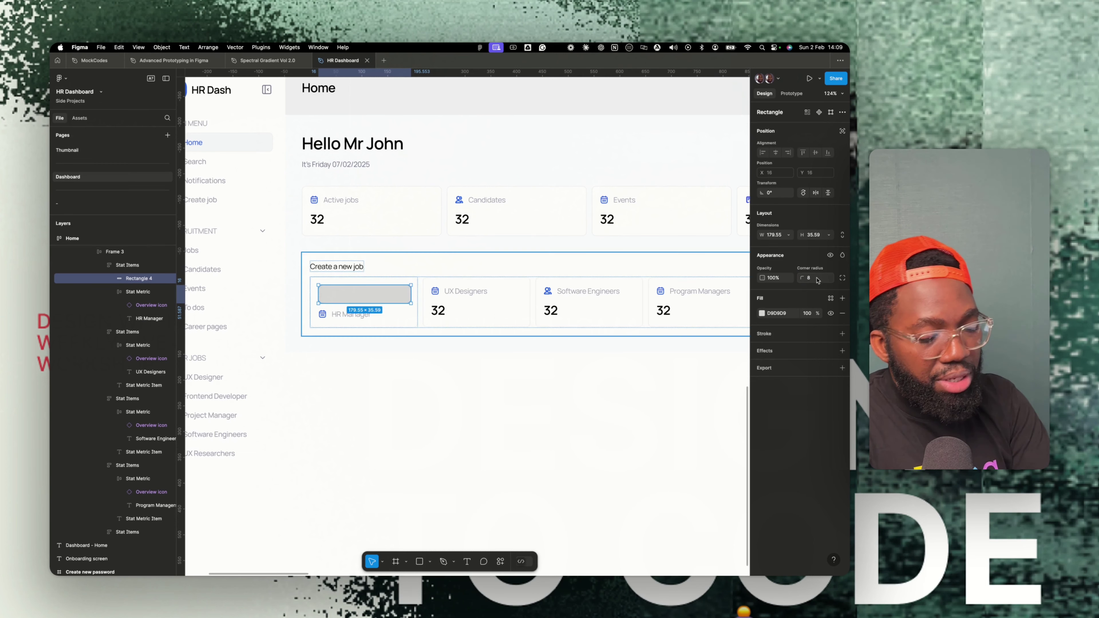
drag(381, 303, 362, 354)
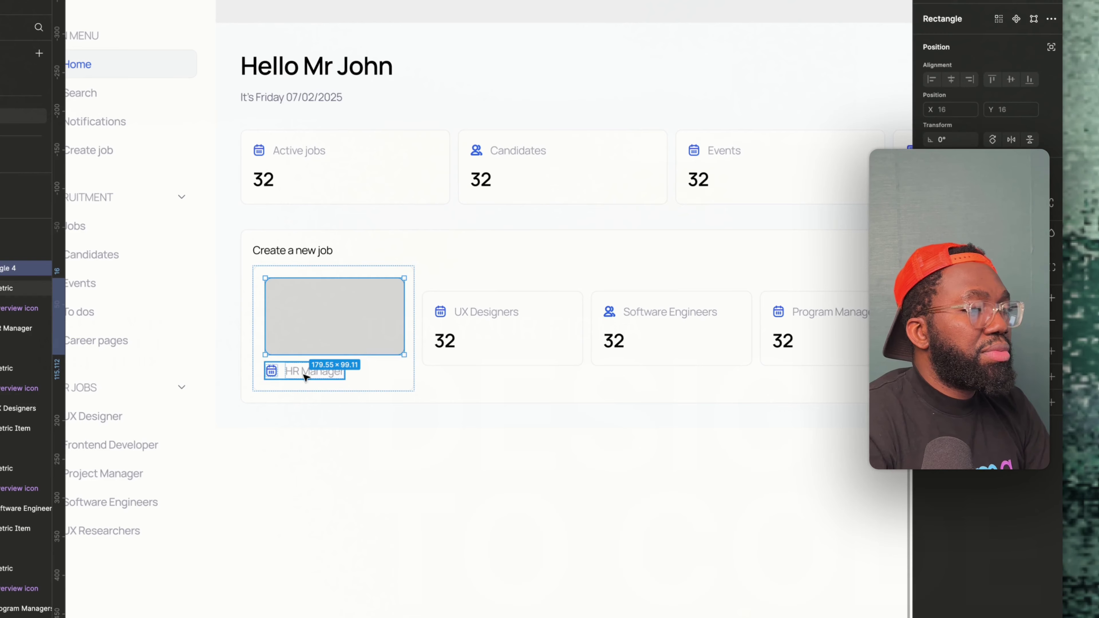
Swap the HR Manager card's calendar icon for briefcase-02, matching the icons of the Your Jobs list.
click(271, 372)
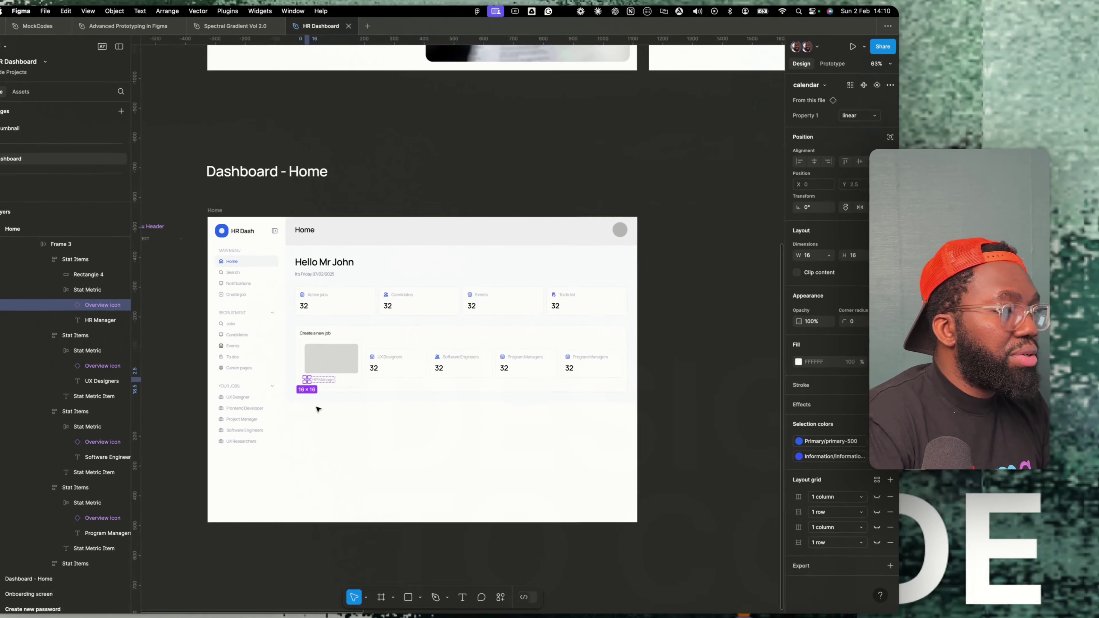
scroll(216, 407, up, 5)
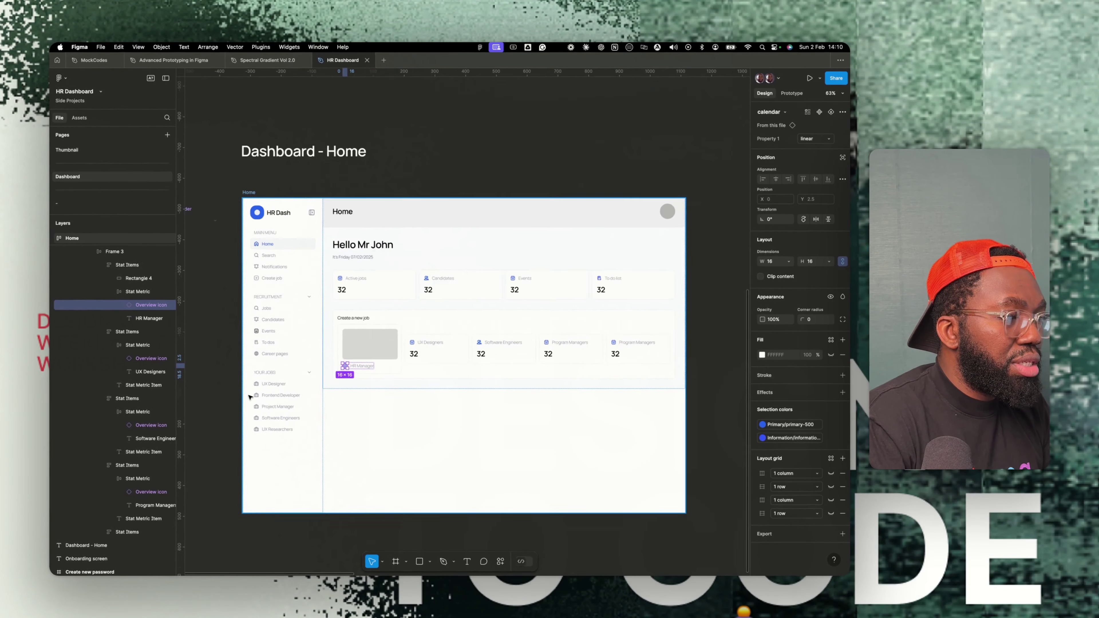
super+click(253, 384)
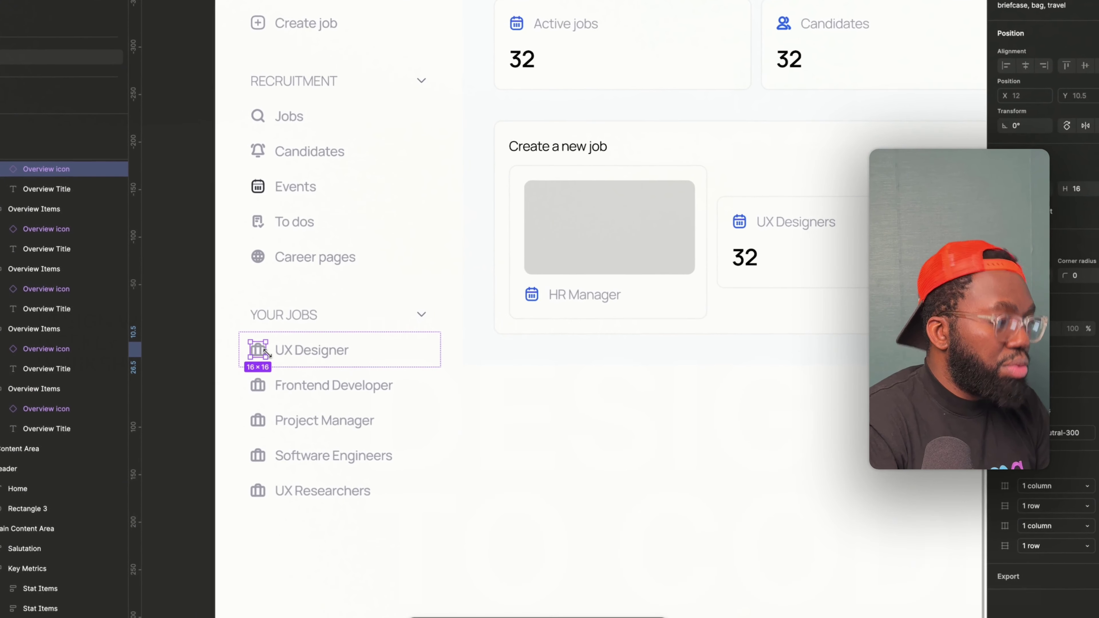
super+click(485, 331)
super+click(440, 320)
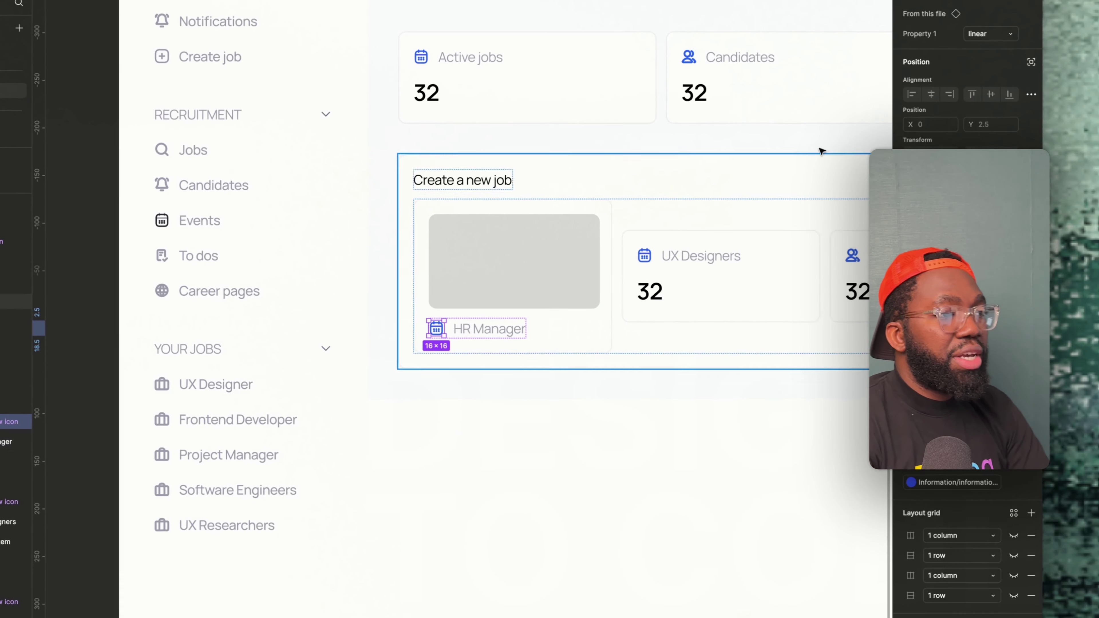
click(835, 81)
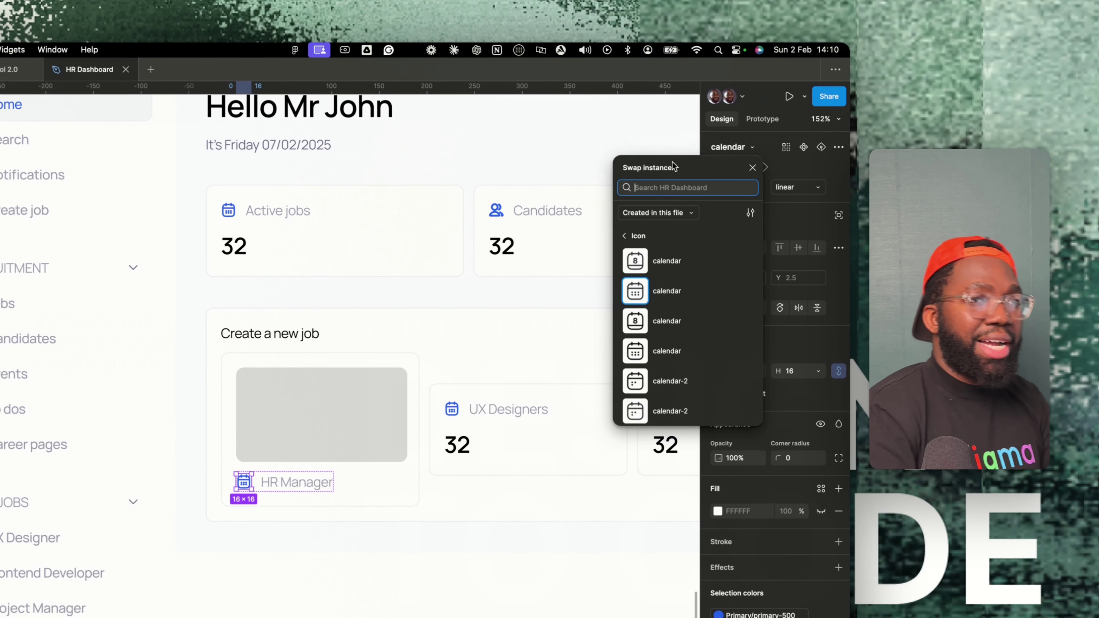
text(br)
text(ief)
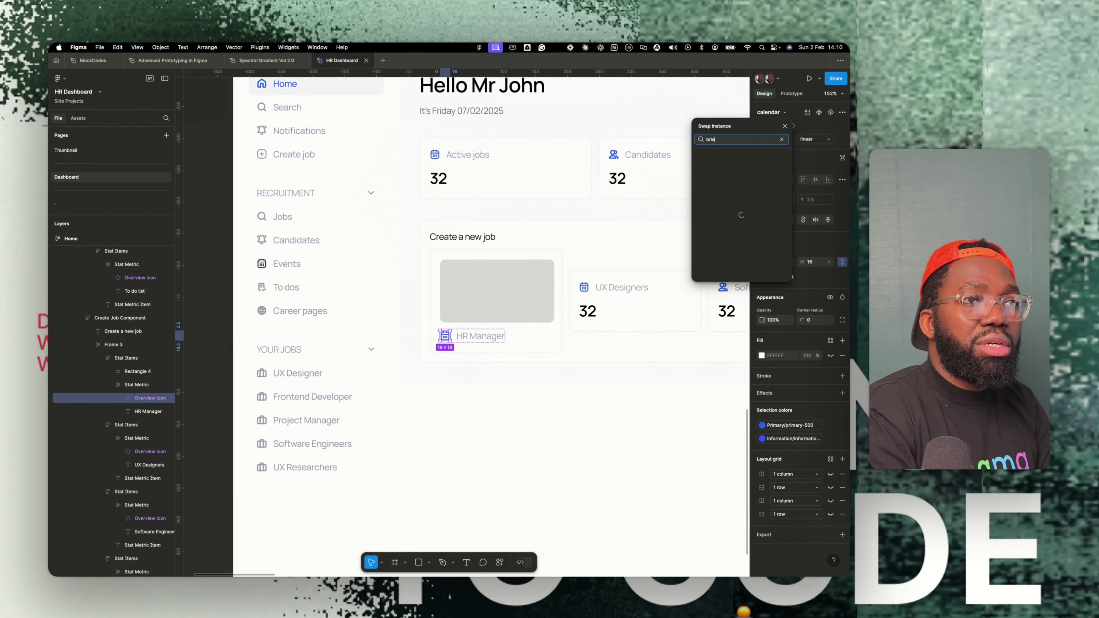
text( case)
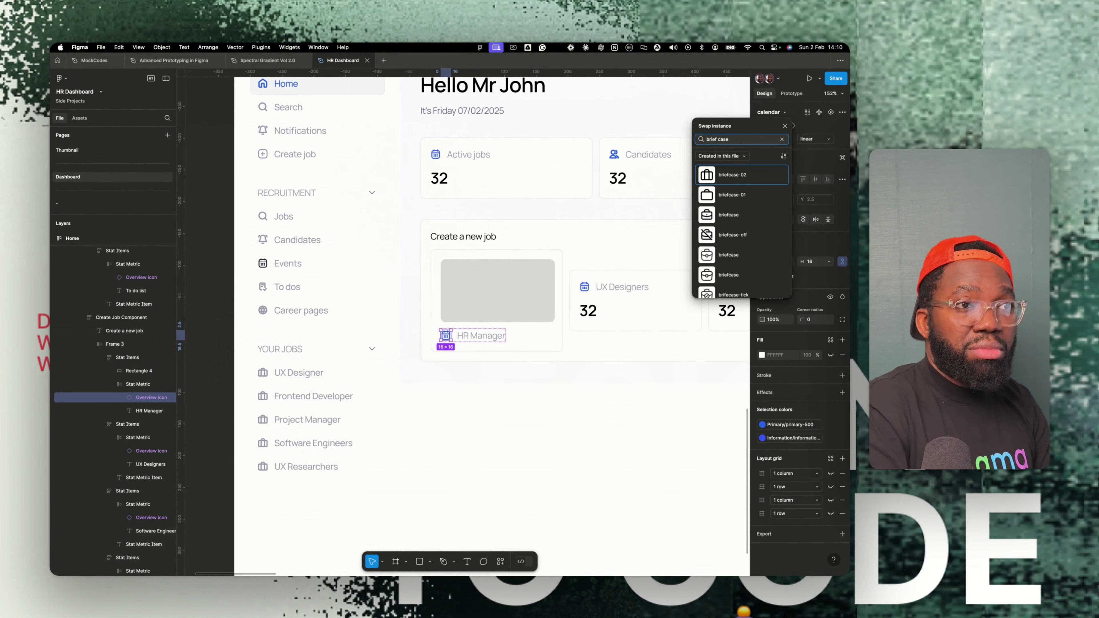
click(739, 175)
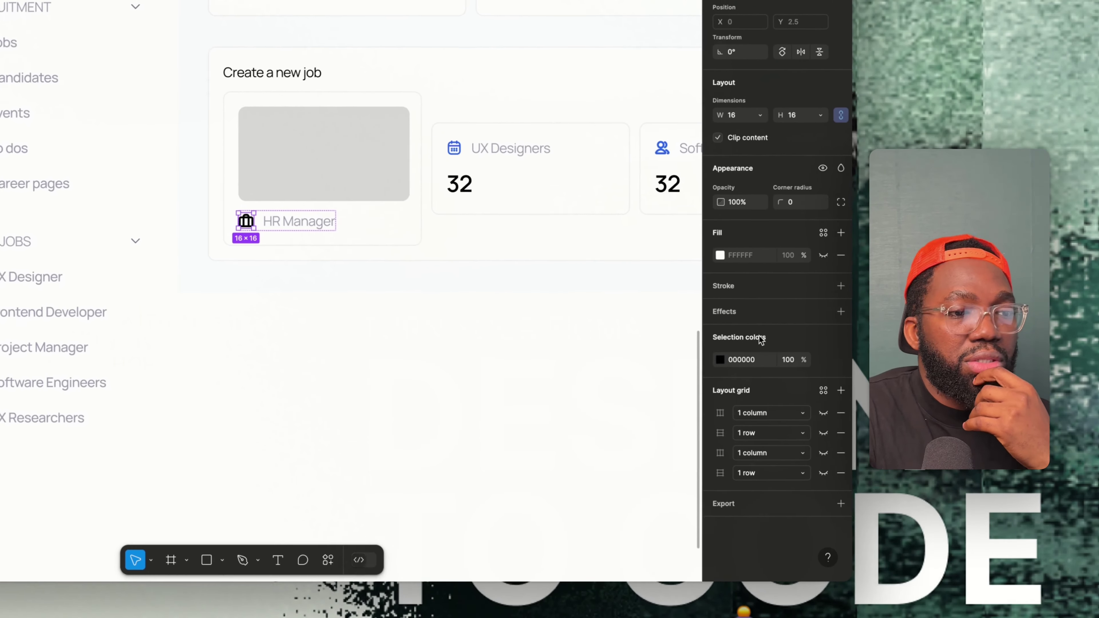
Apply the primary-500 color style to the briefcase icon in the HR Manager card.
click(720, 360)
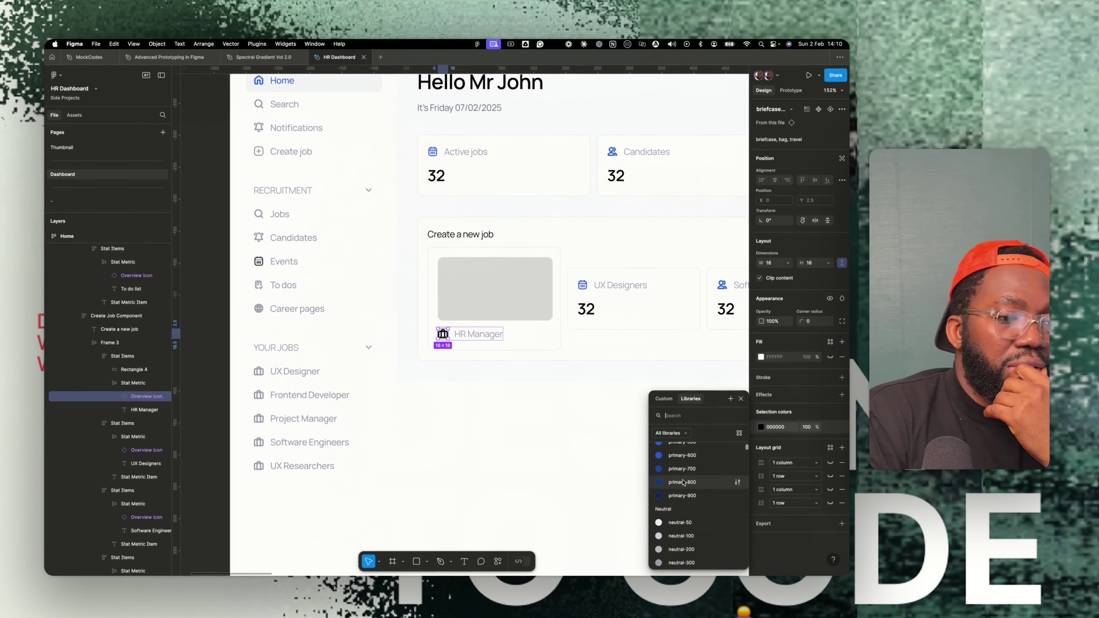
click(683, 482)
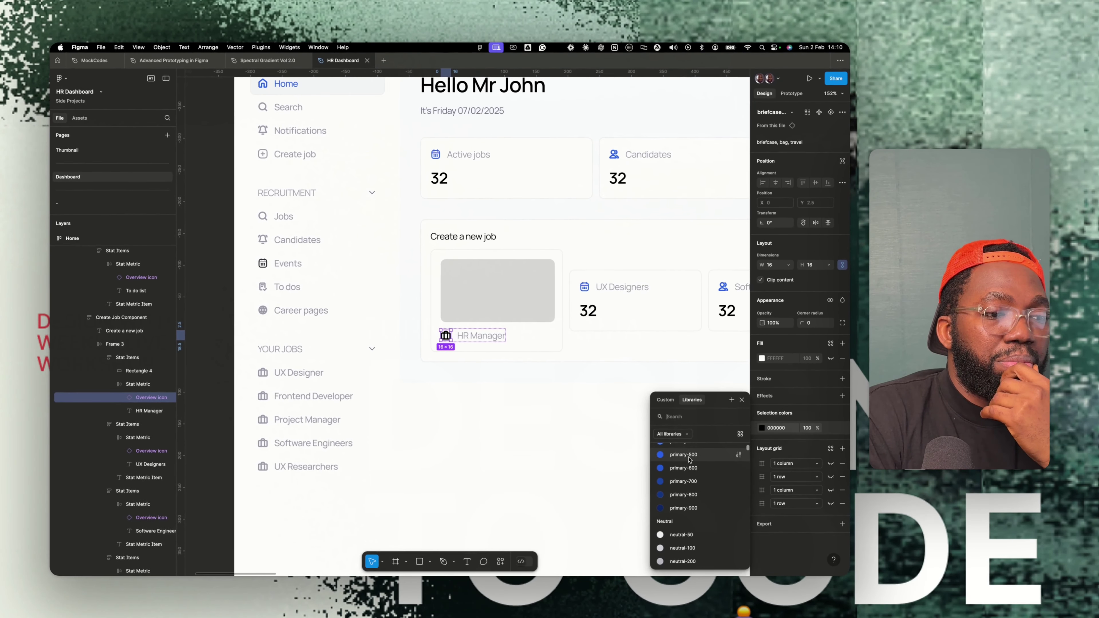
key(Escape)
click(549, 331)
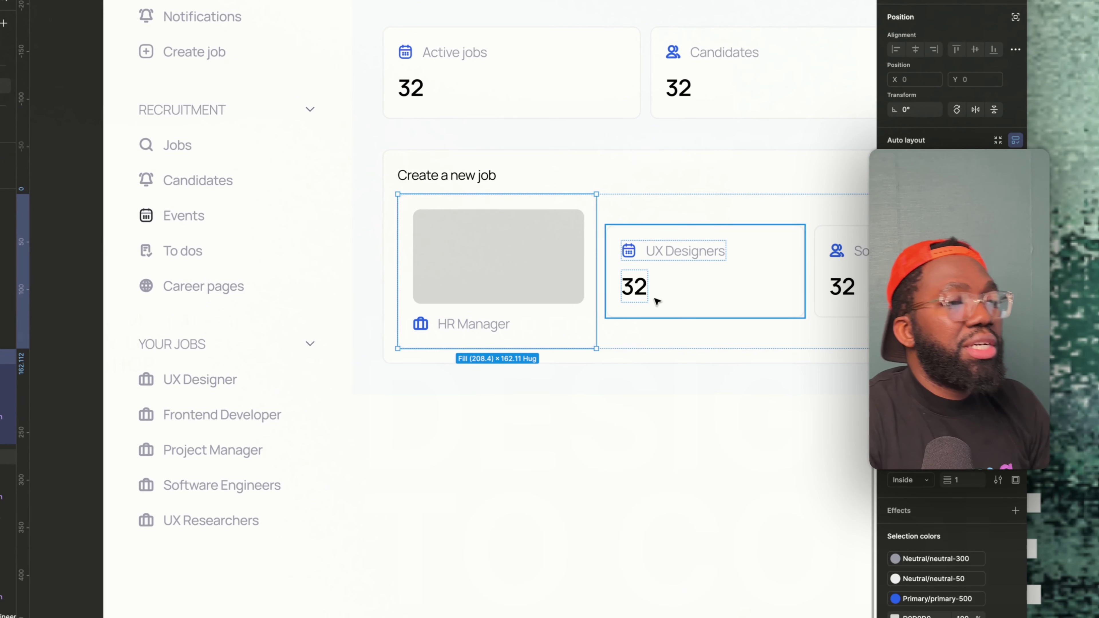
Fill the HR Manager card's rectangle with a meeting-room photo from an Unsplash search for "HR".
click(558, 281)
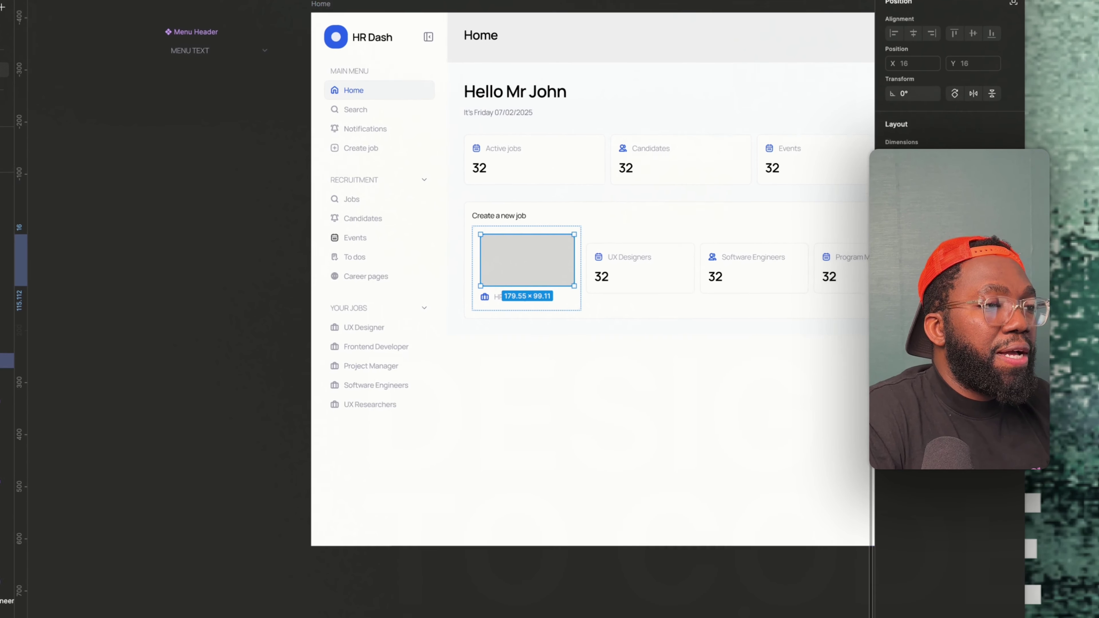
key(super+k)
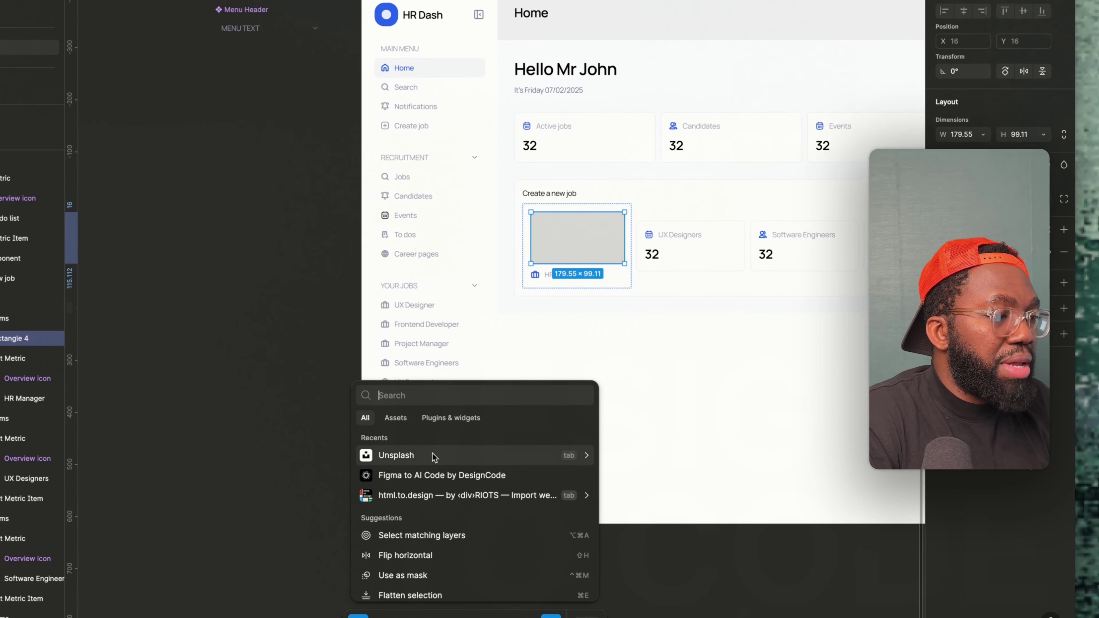
click(433, 455)
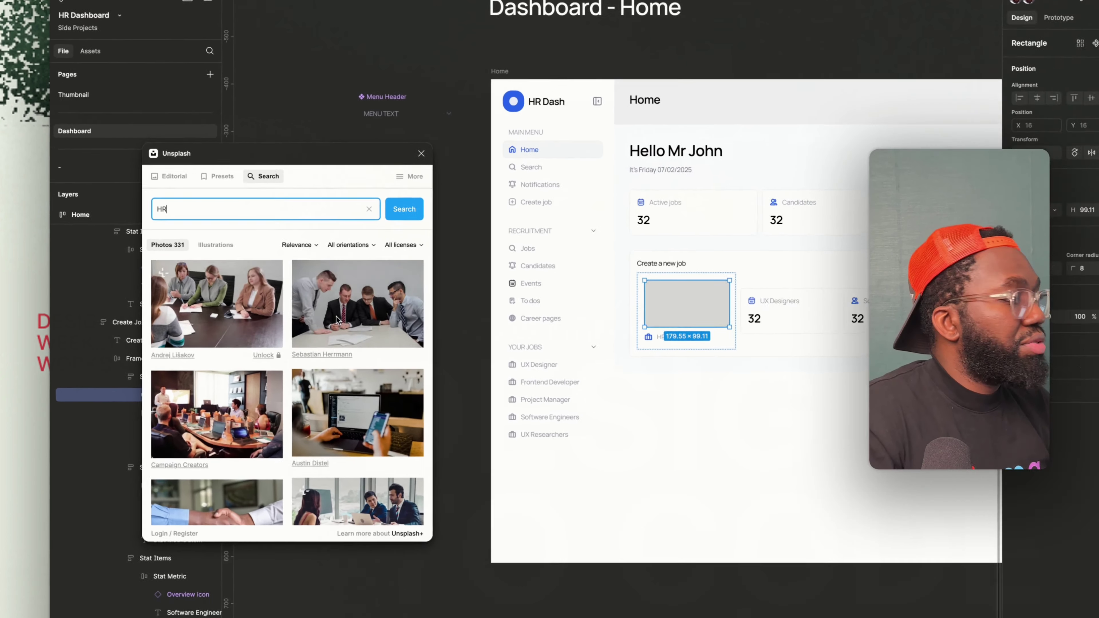
scroll(221, 441, down, 10)
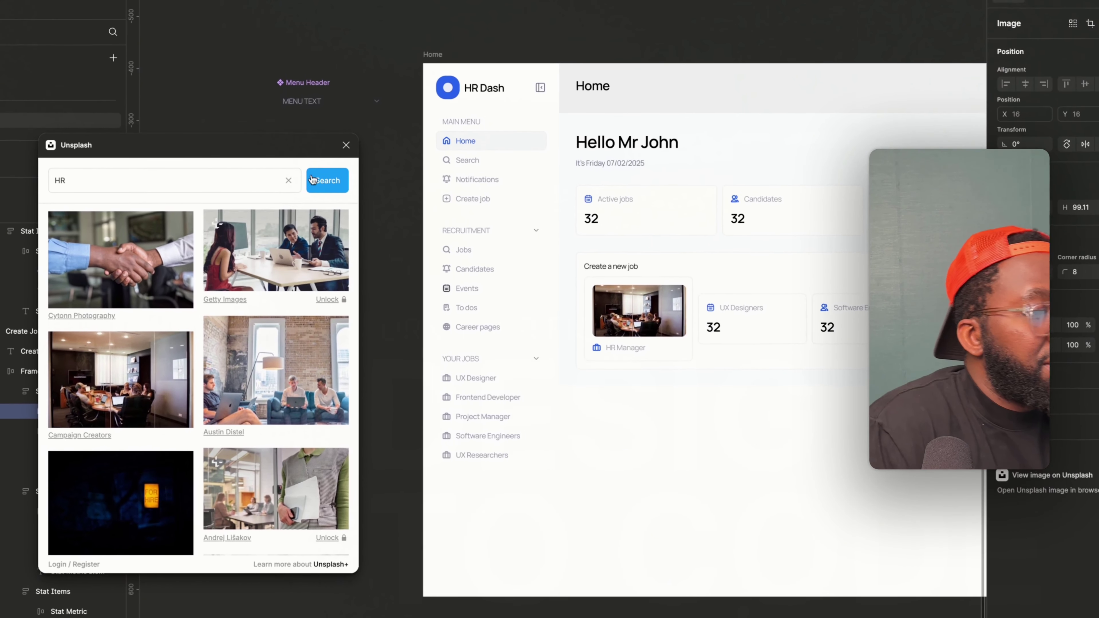
click(346, 102)
Delete the UX Designers, Software Engineers and both Program Managers cards from the Create a new job row.
click(606, 310)
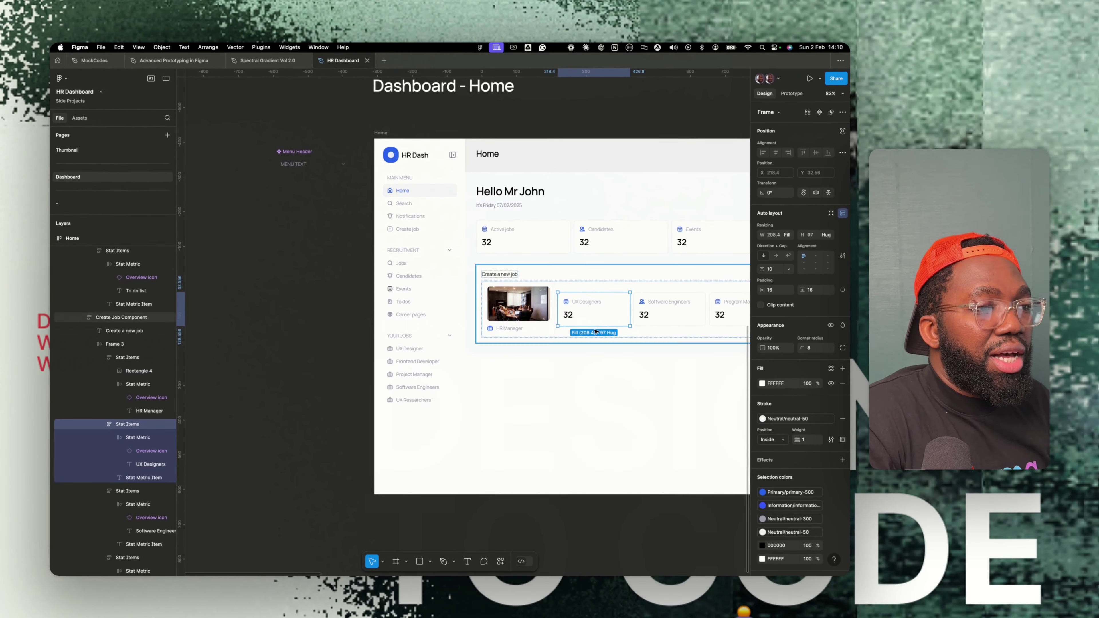
scroll(606, 321, down, 2)
scroll(608, 327, right, 3)
shift+click(595, 326)
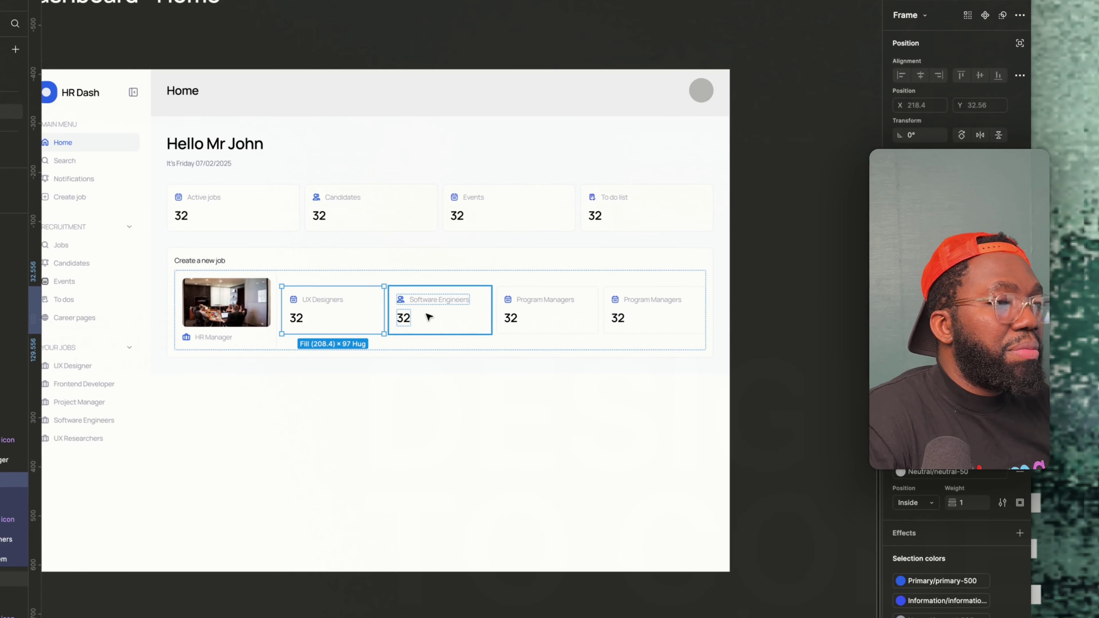
shift+click(647, 317)
shift+click(714, 316)
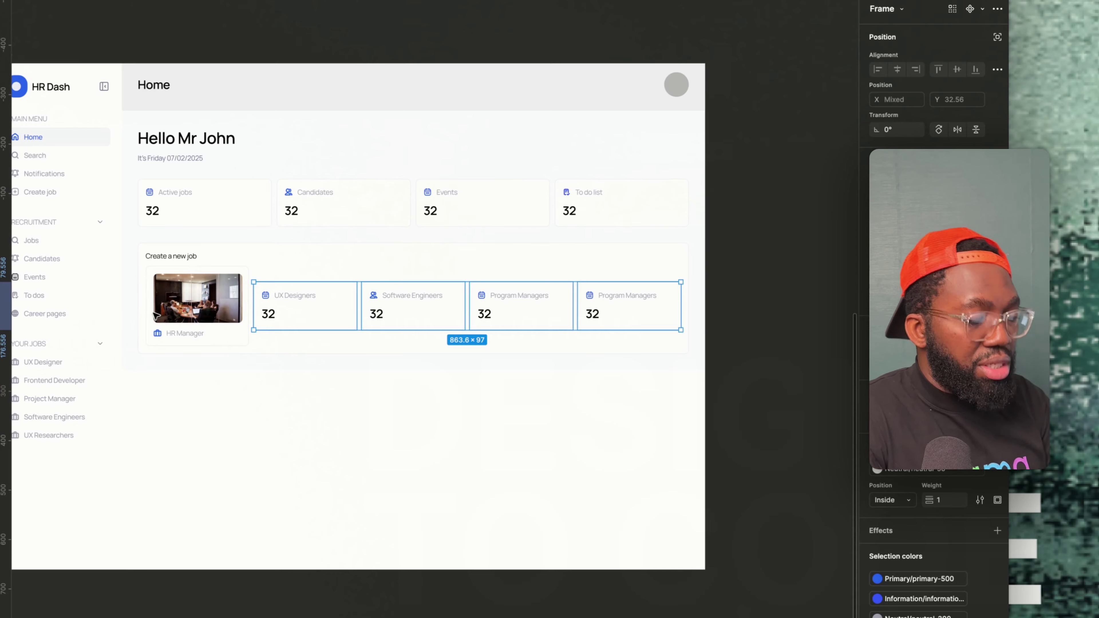
key(Delete)
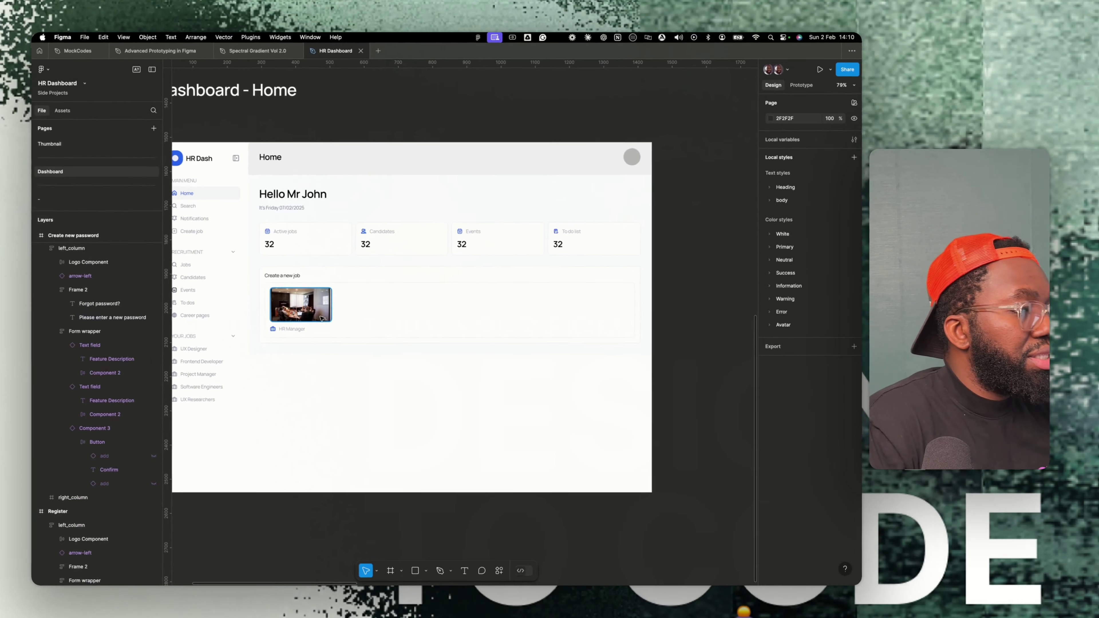
Collapse the HR Manager card's layers and duplicate the card four times within the Create a new job row.
super+click(322, 318)
click(278, 275)
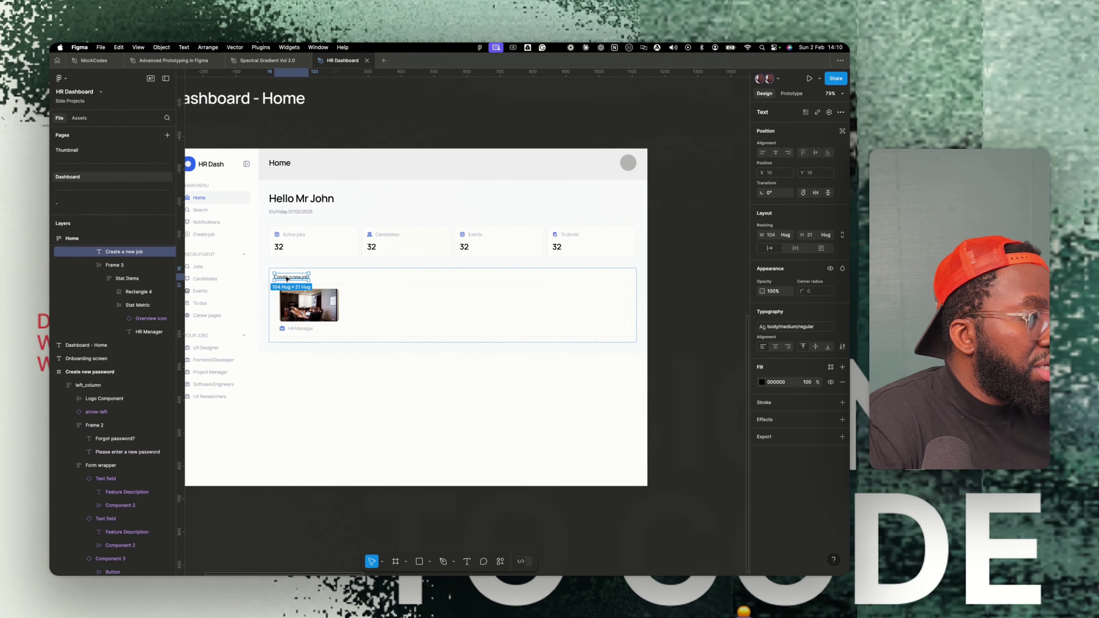
click(352, 315)
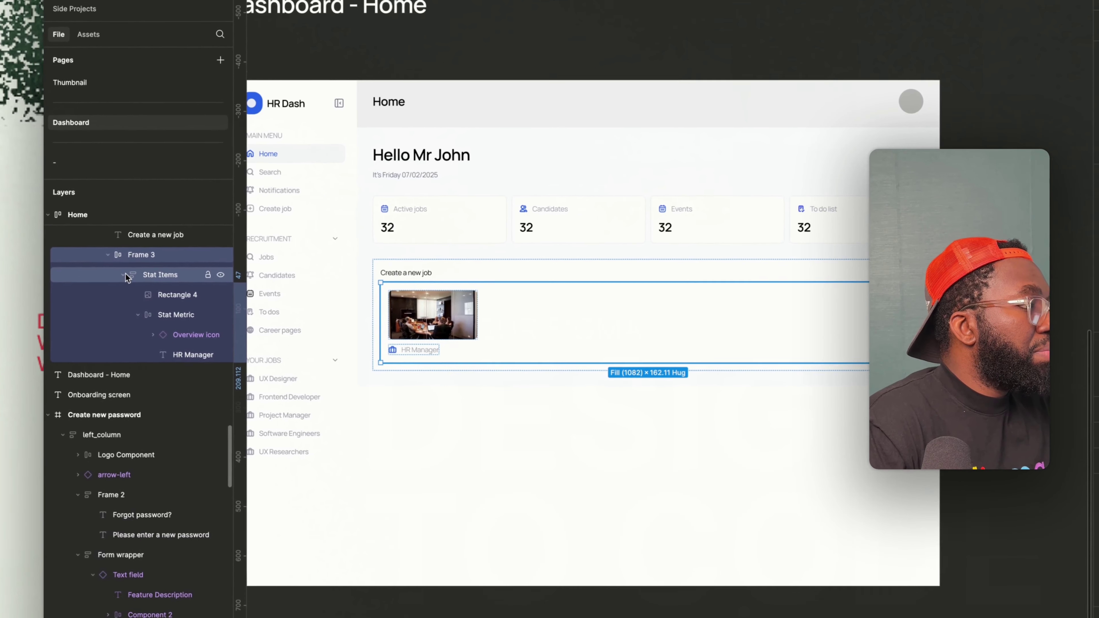
click(27, 265)
click(136, 277)
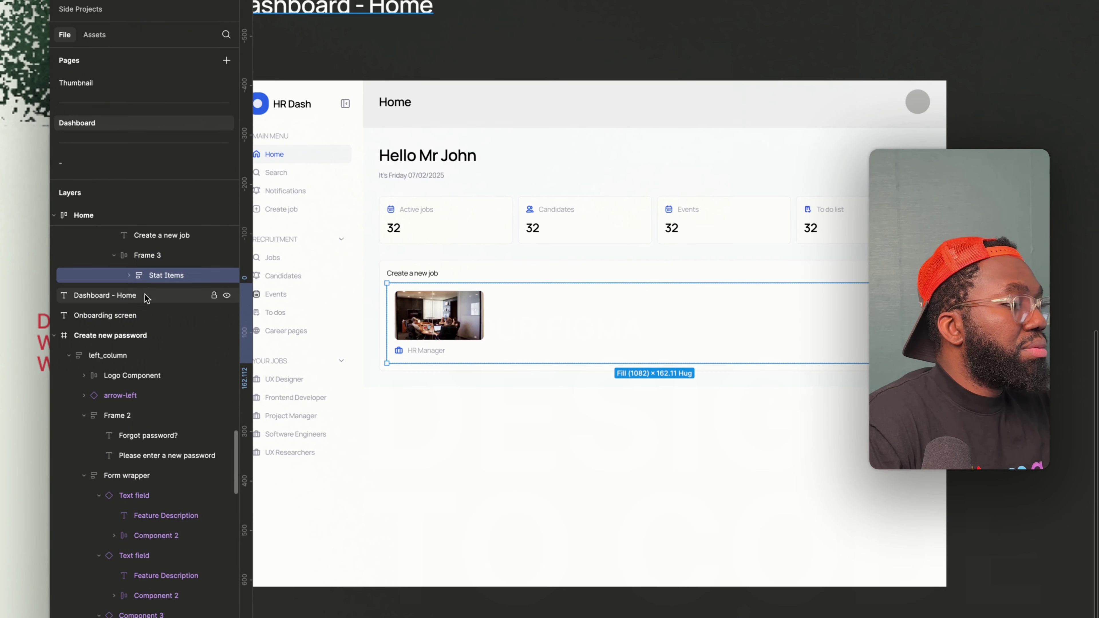
click(129, 275)
click(143, 314)
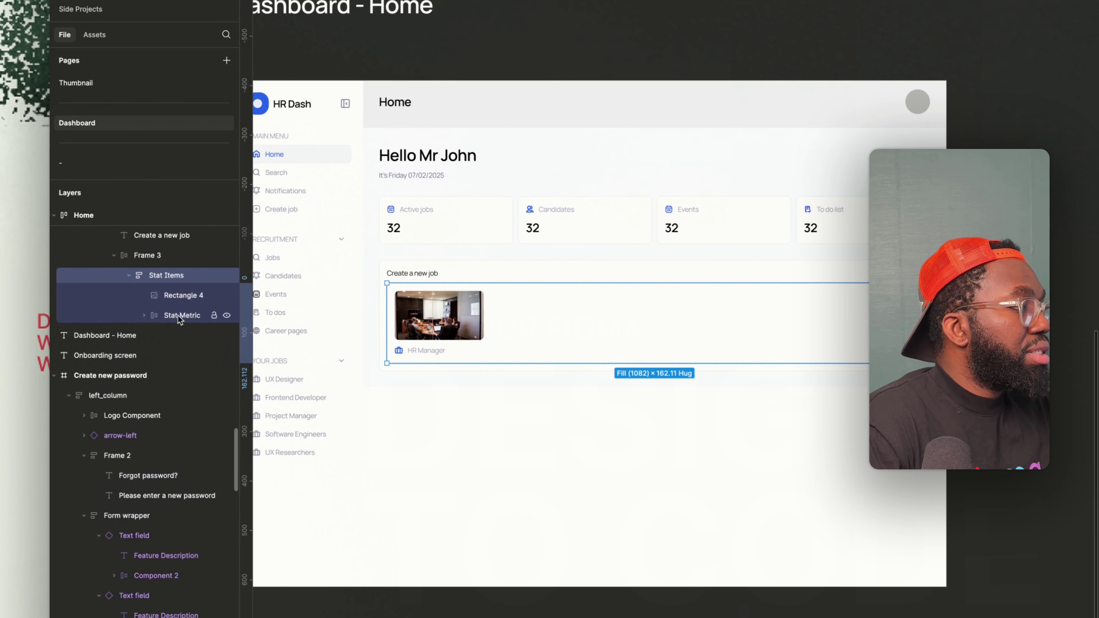
click(177, 315)
click(175, 278)
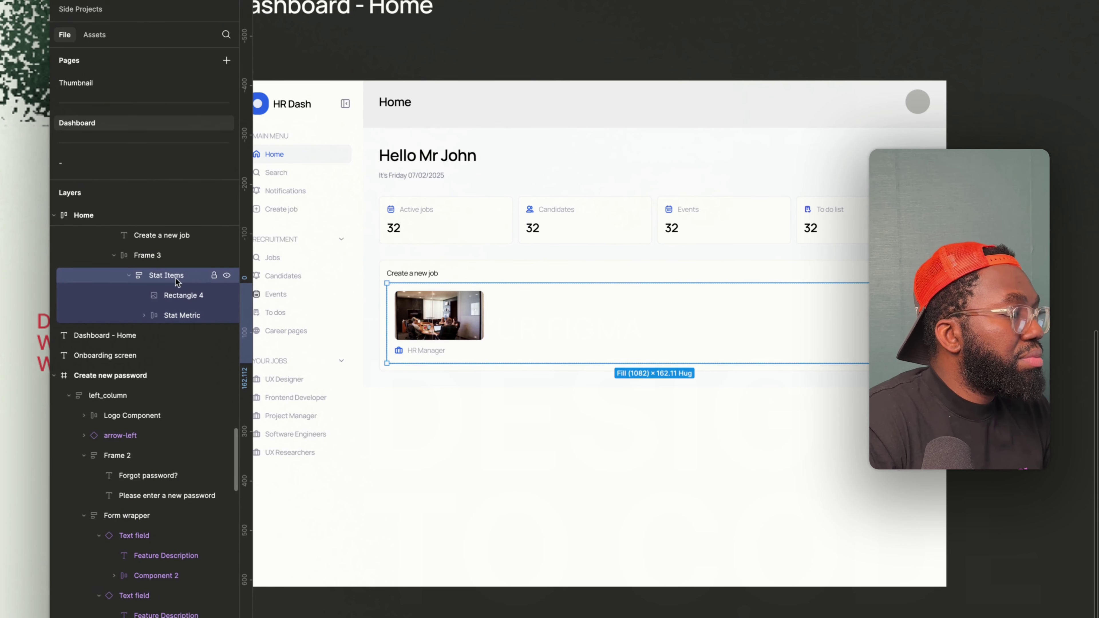
click(129, 276)
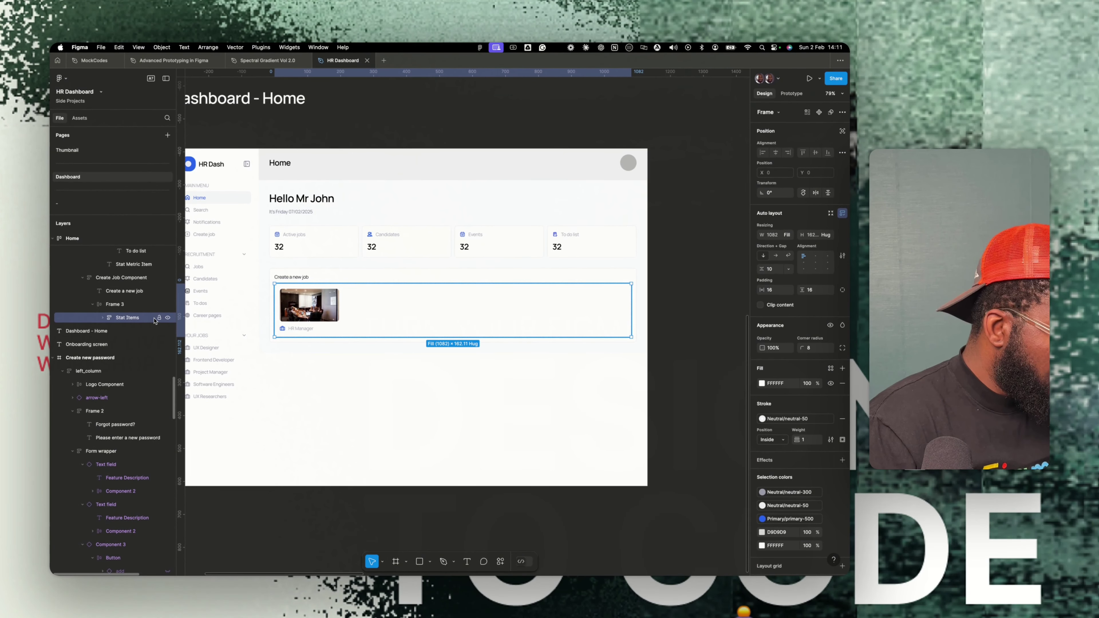
key(super+d)
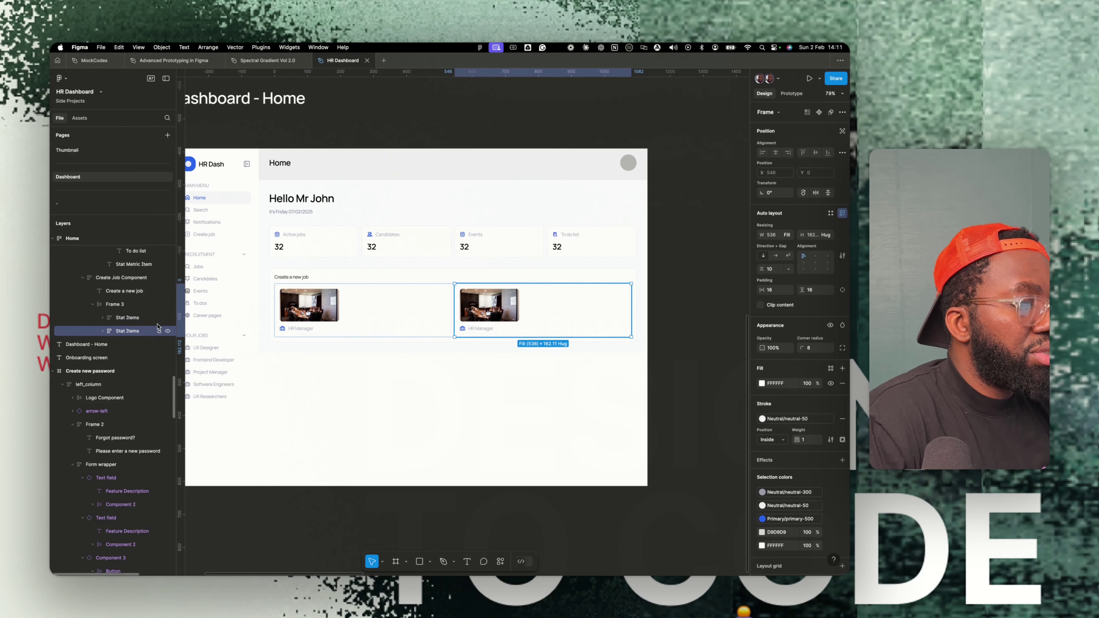
key(super+d)
key(super+d)
key(super+d)
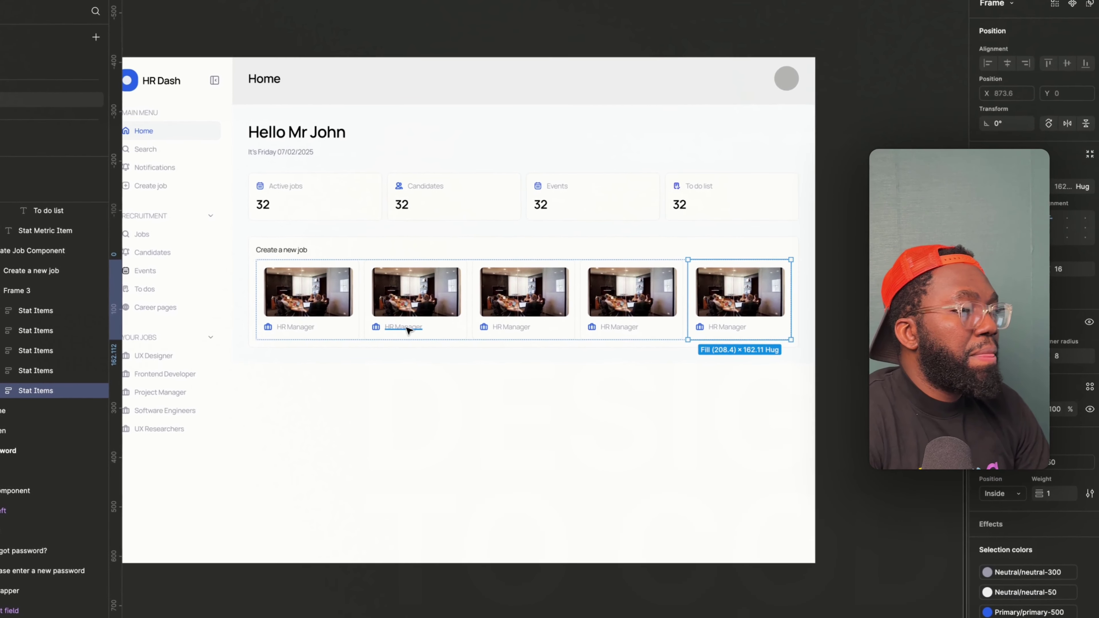
Relabel the second to fifth job cards as UX Designers, Software Engineers, Program Managers and Marketing Execs.
double_click(375, 329)
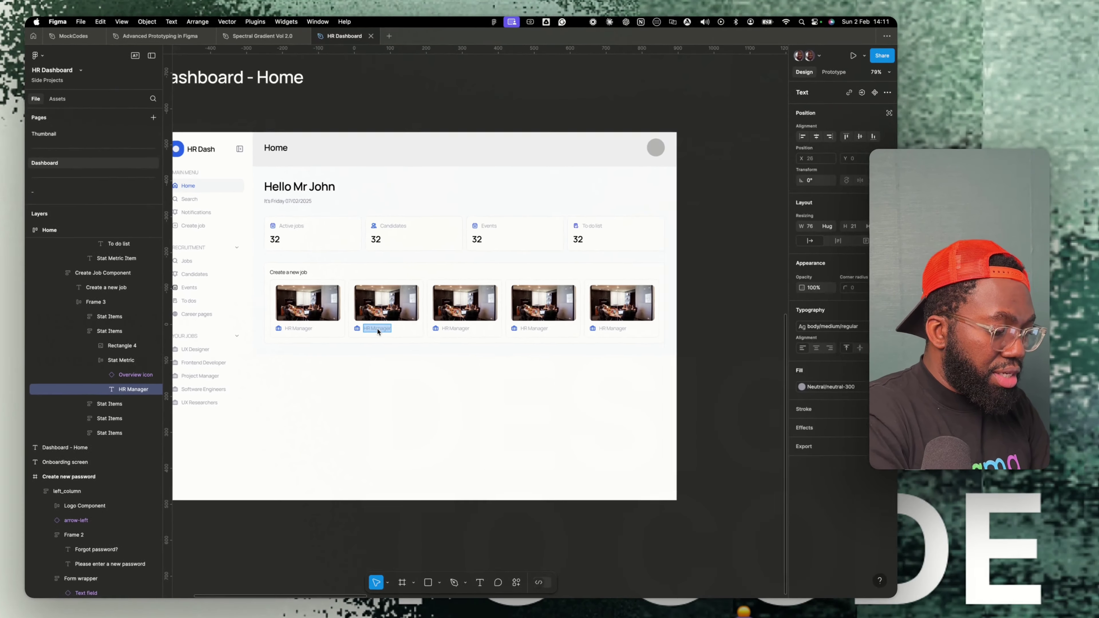
text(UX Designers)
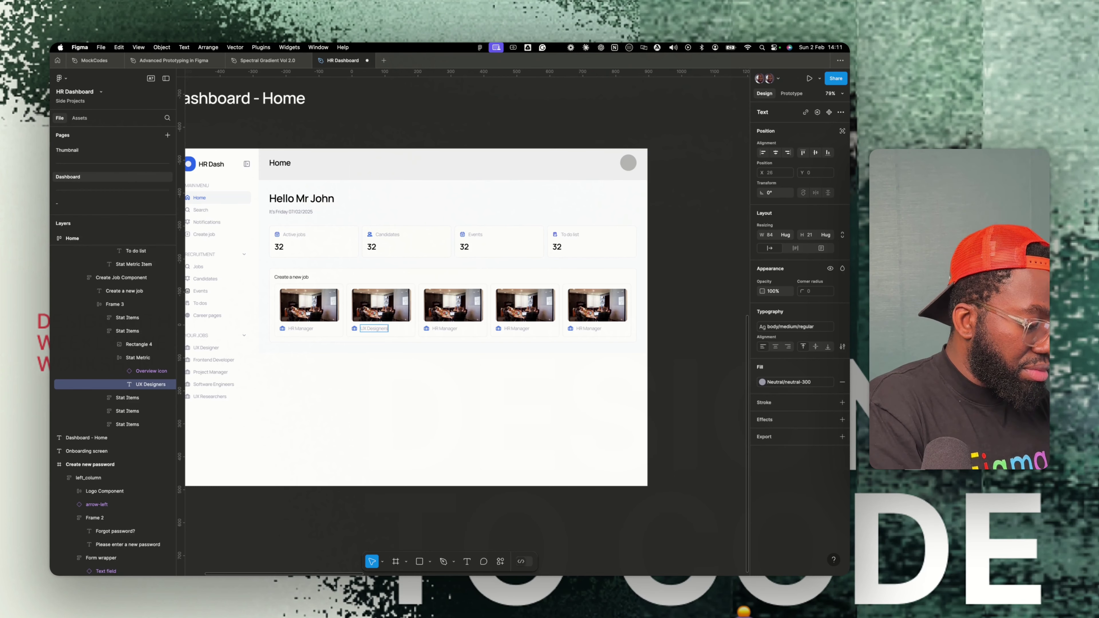
click(379, 304)
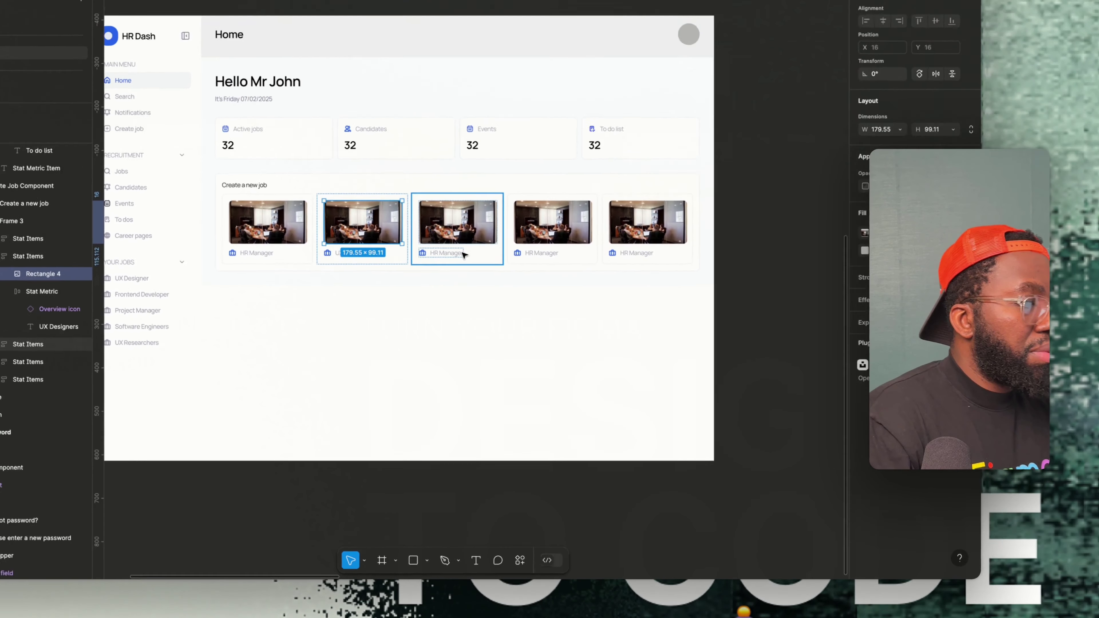
click(502, 328)
key(Return)
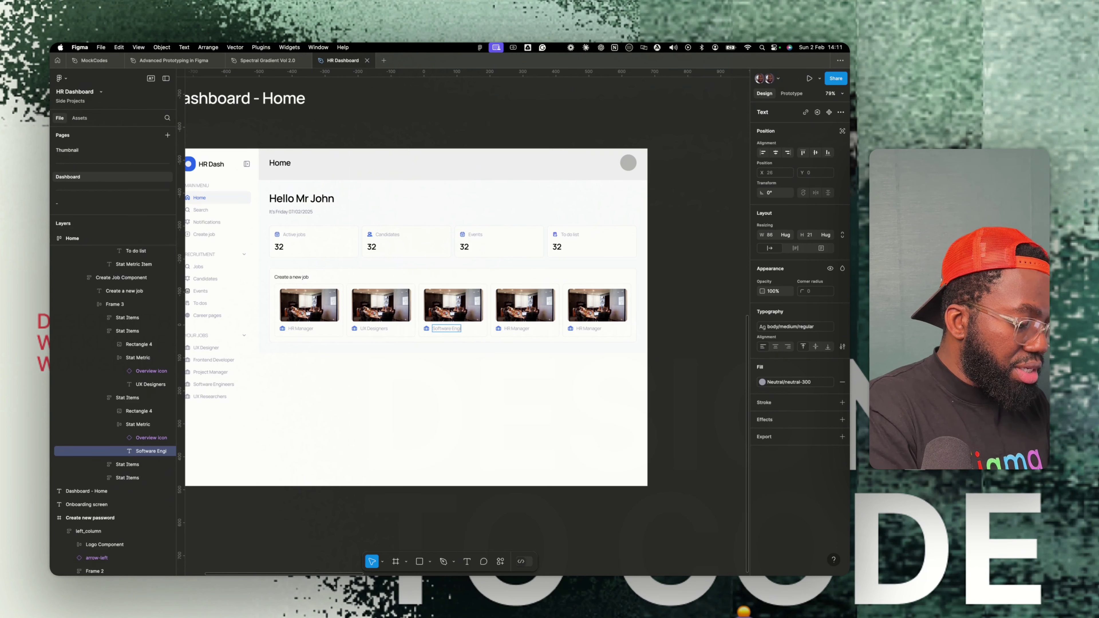
double_click(525, 329)
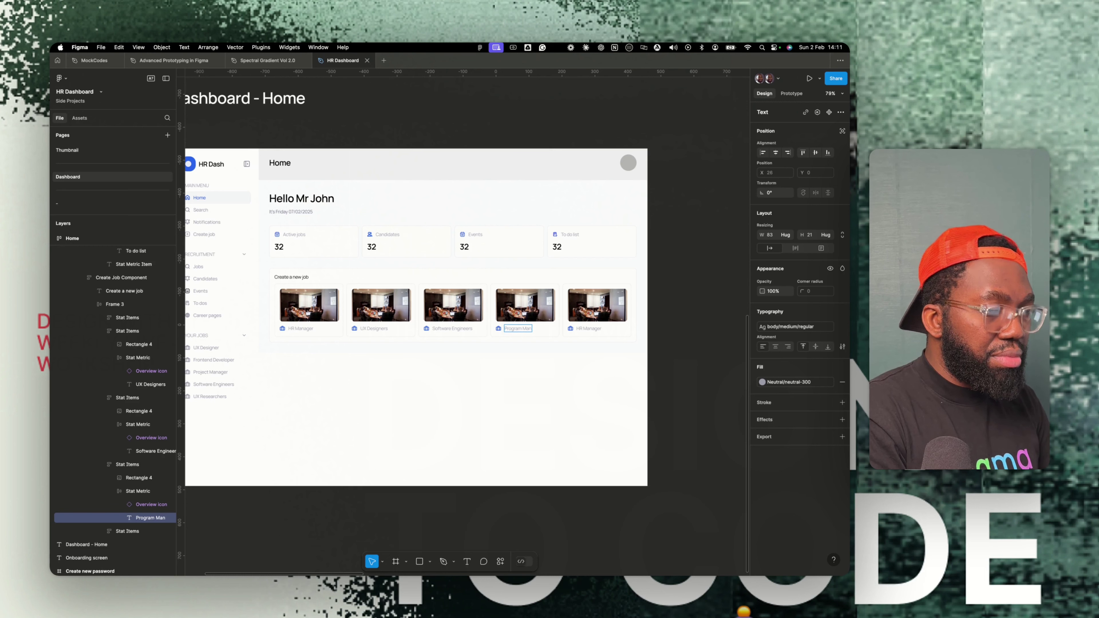
click(585, 330)
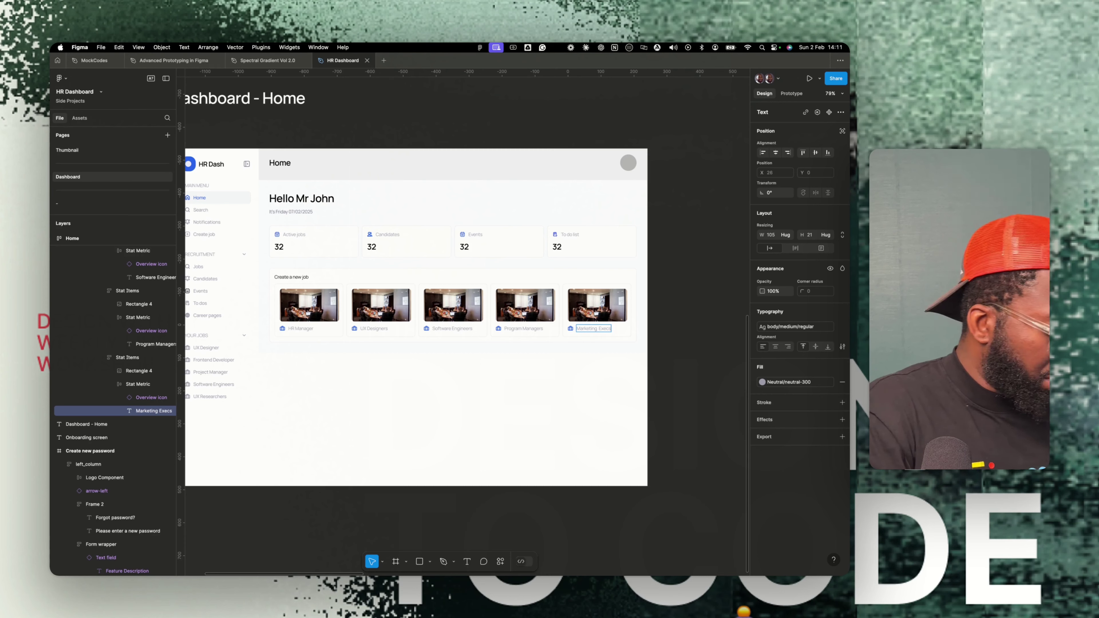
click(451, 364)
Fill the UX Designers card's image with the sticky-note whiteboard photo from an Unsplash search for "ux designers".
scroll(321, 303, up, 5)
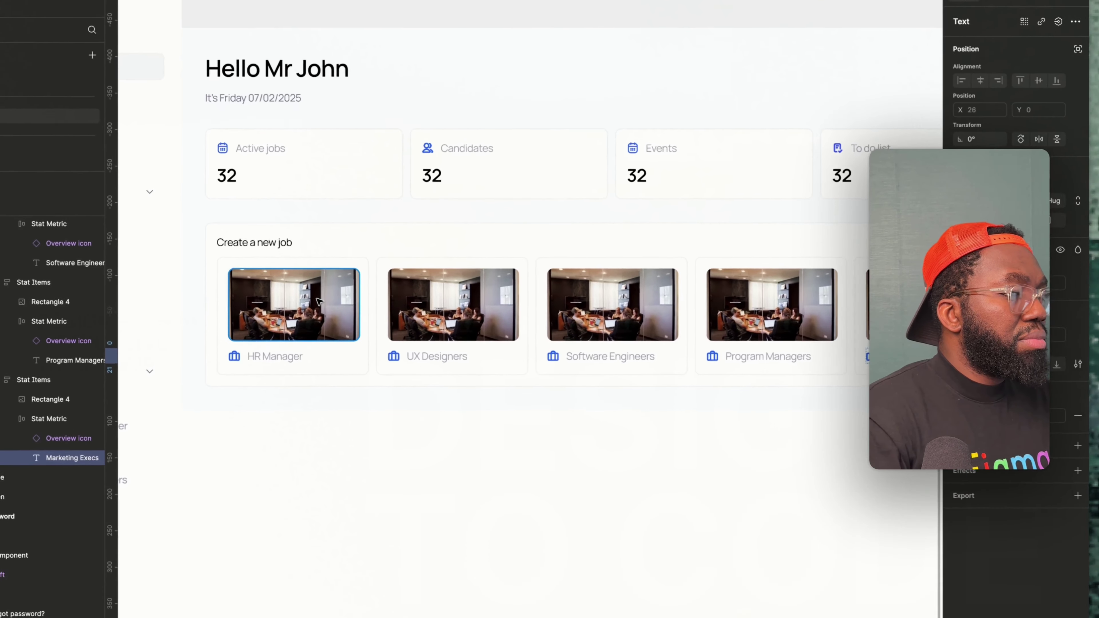
click(319, 301)
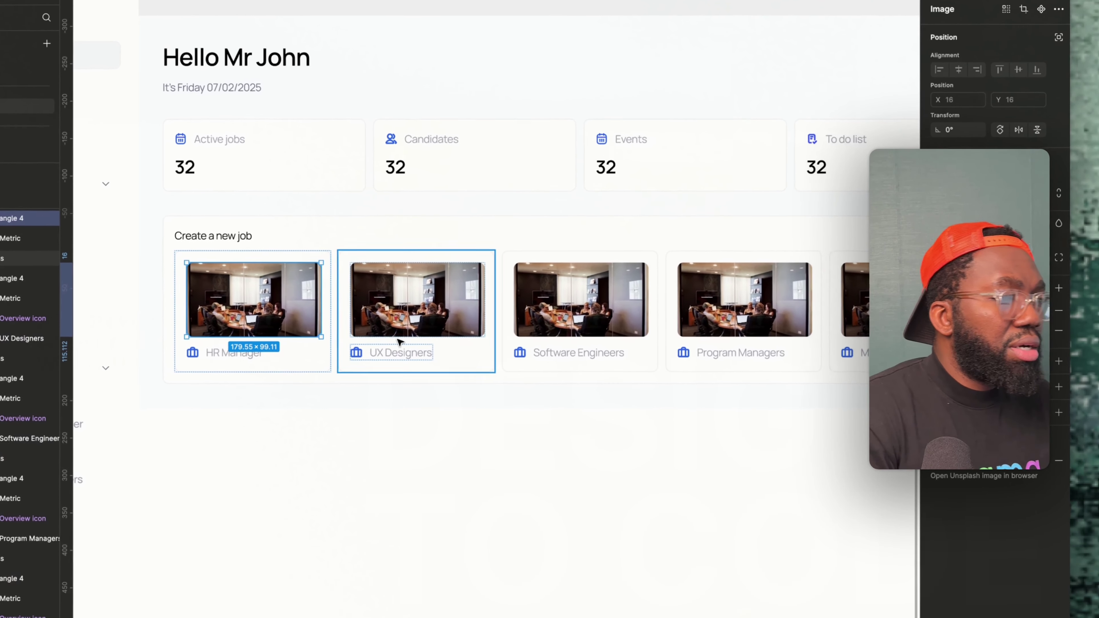
click(487, 304)
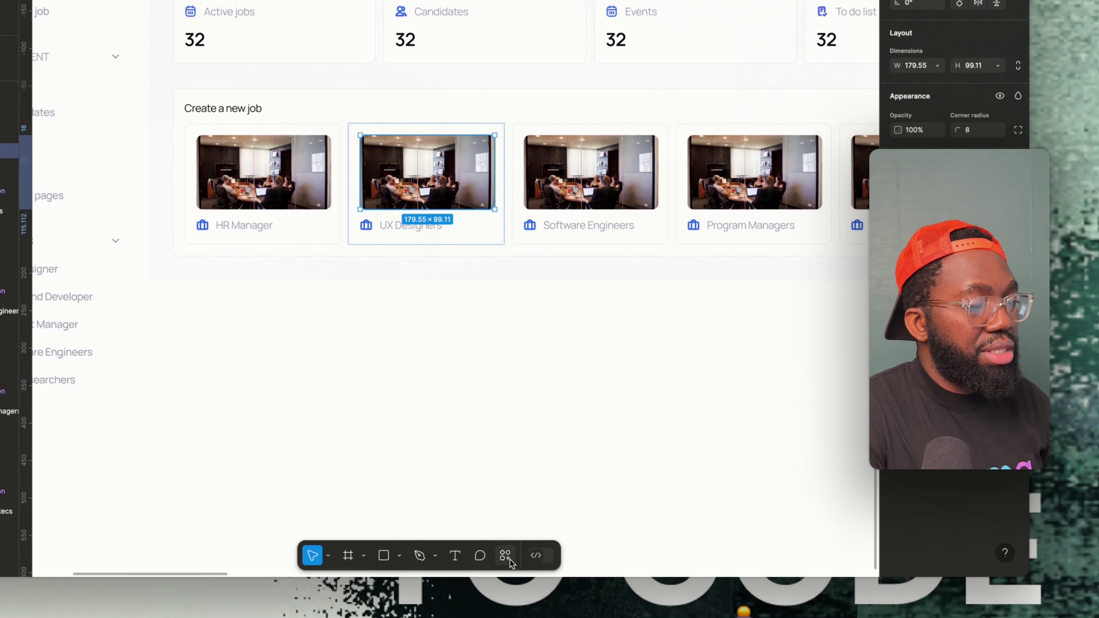
click(507, 558)
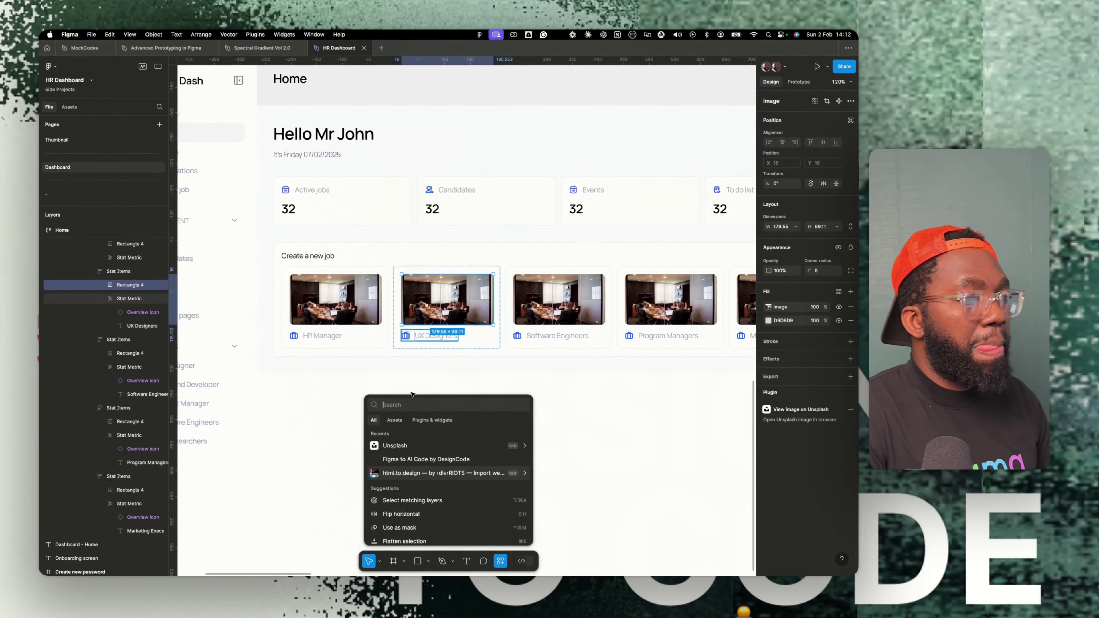
key(Escape)
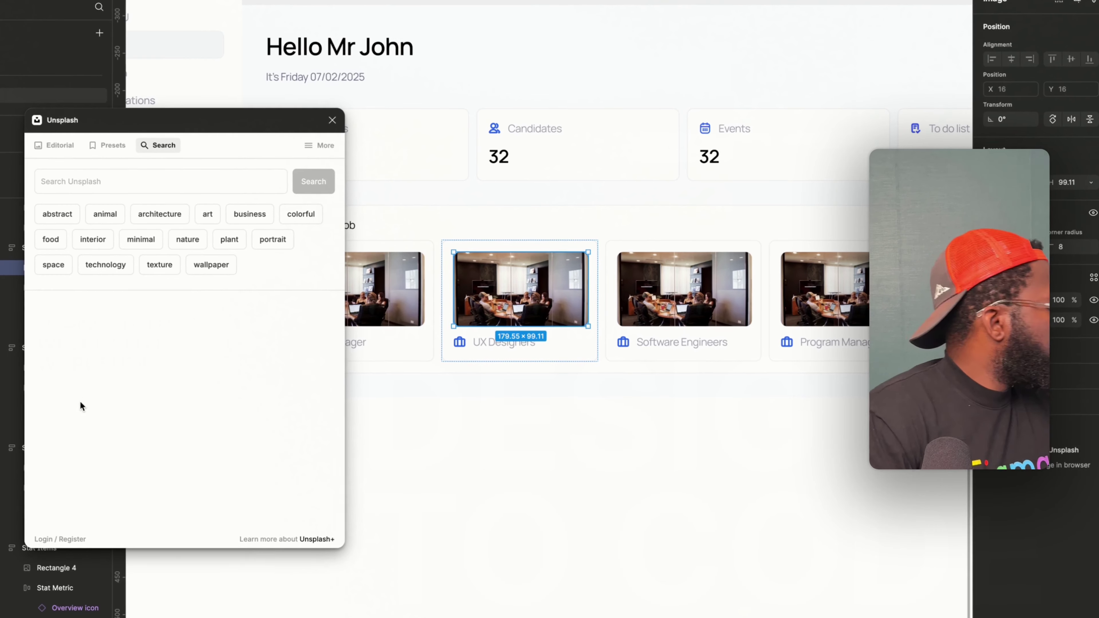
click(91, 183)
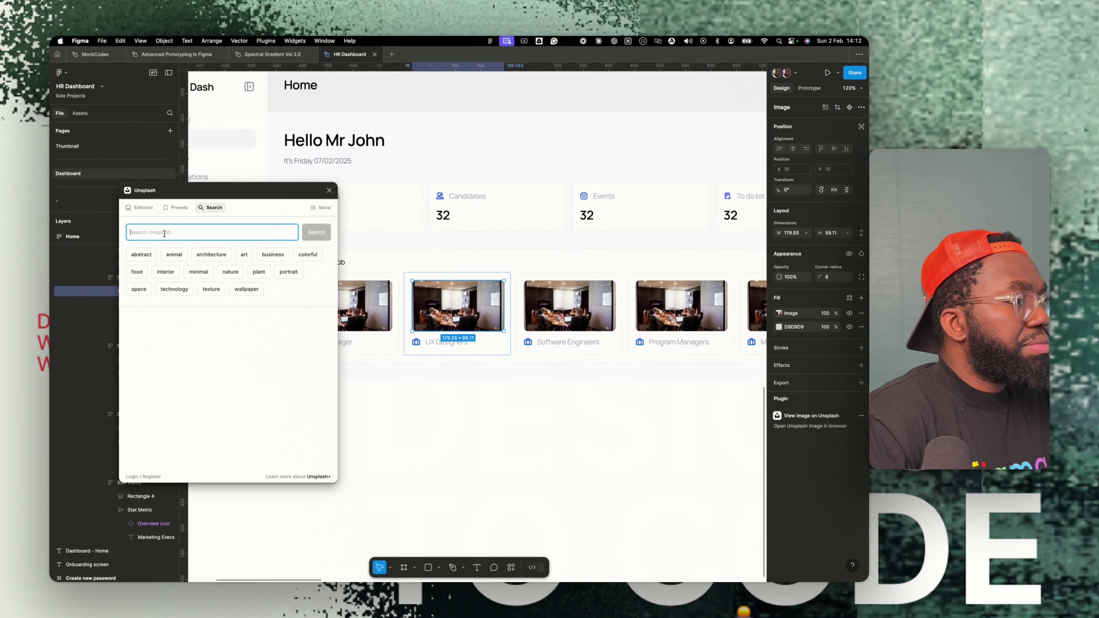
text(ux designers)
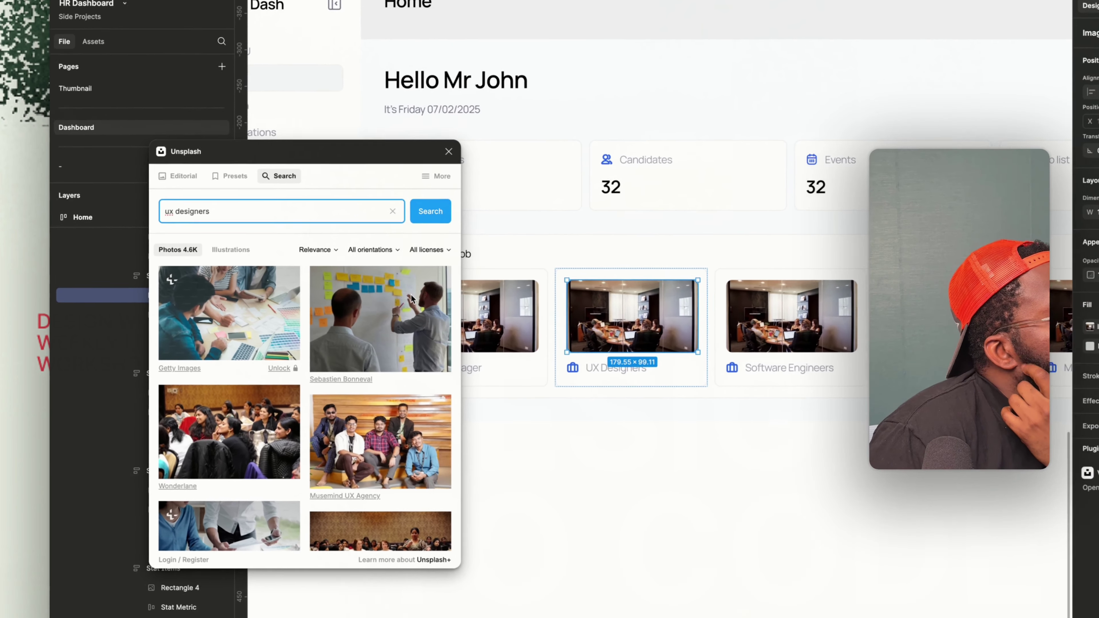
click(411, 300)
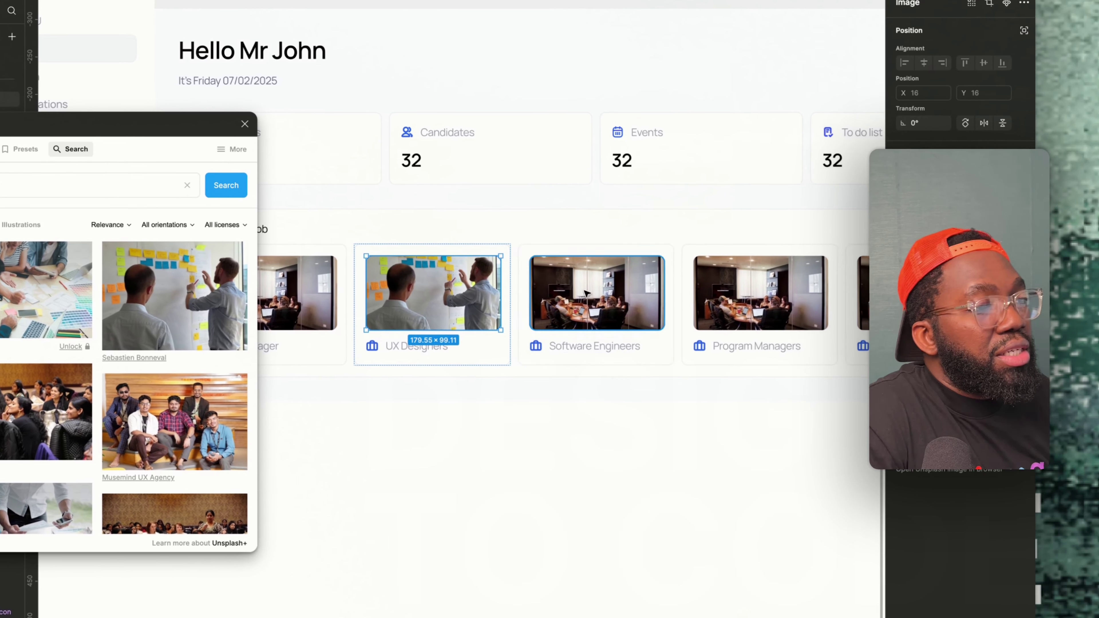
Fill the Software Engineers card's image with the photo of a pink-shirted coder from an Unsplash search for "software engineers".
click(675, 340)
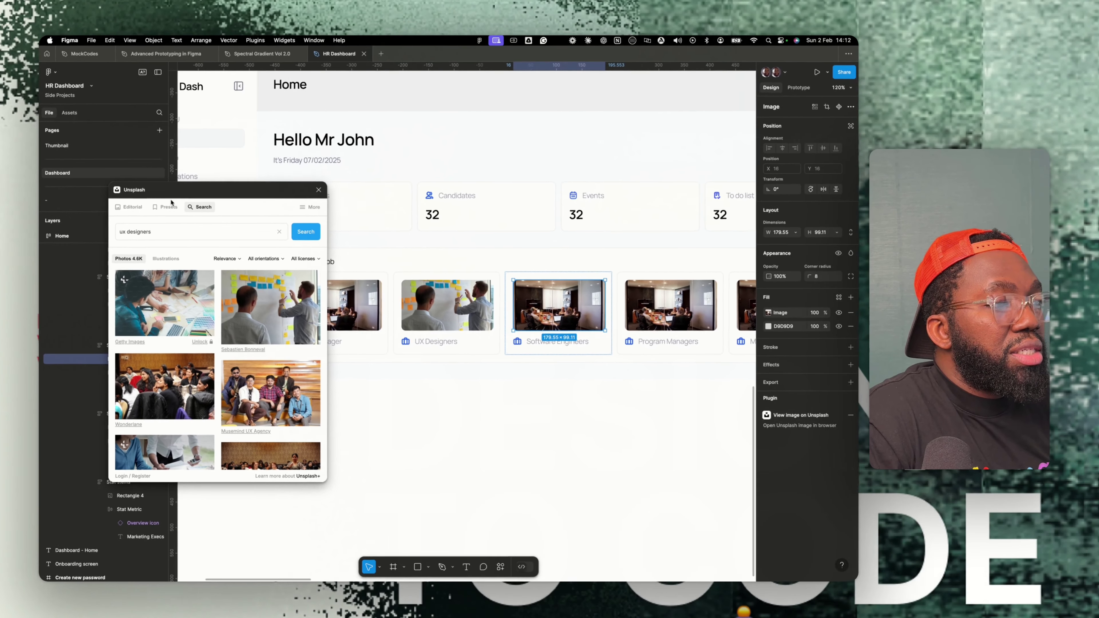
click(220, 203)
text(software en)
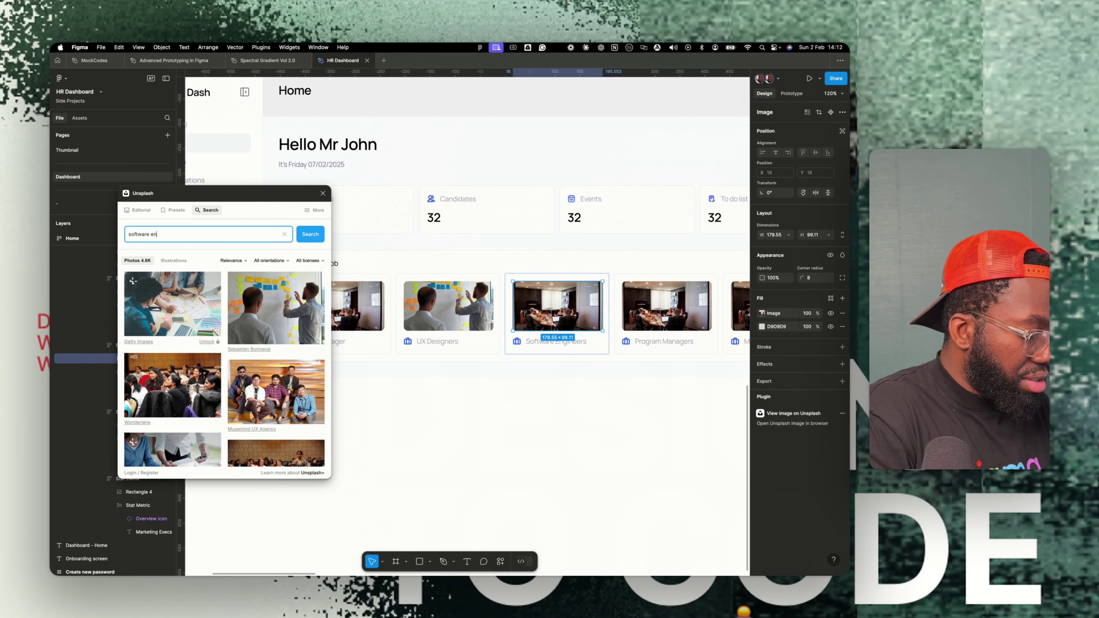
text(gineers)
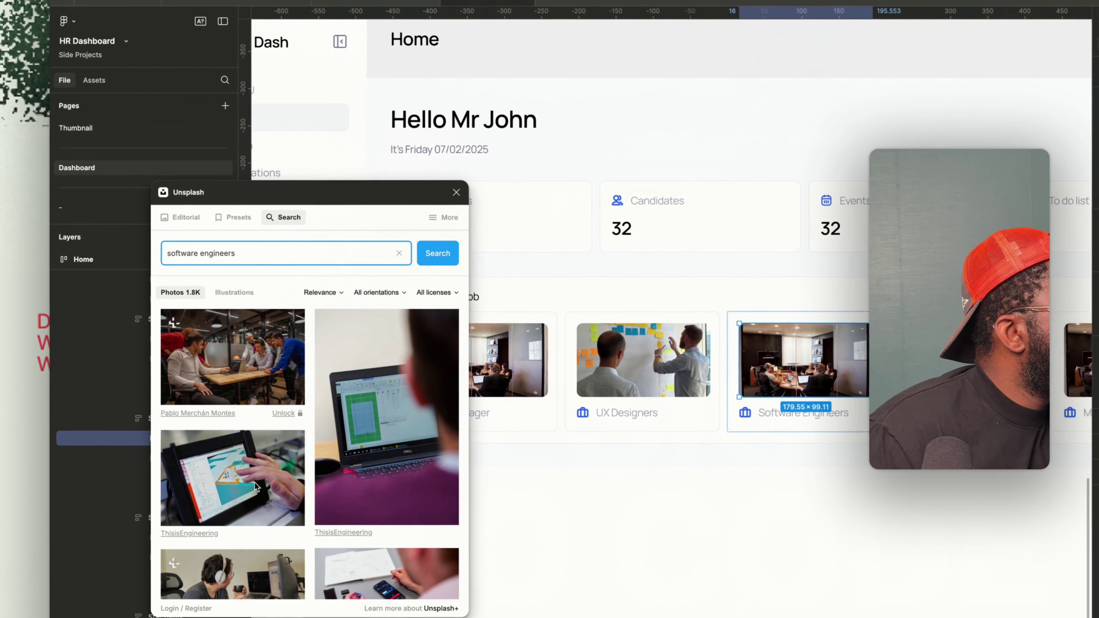
scroll(255, 484, down, 5)
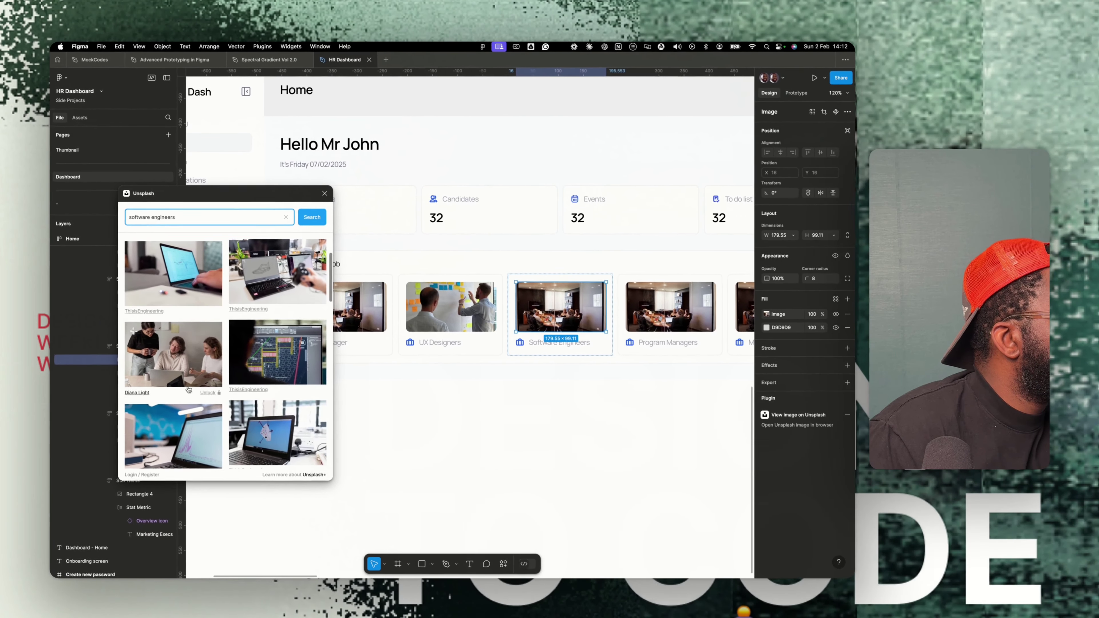
scroll(257, 479, up, 5)
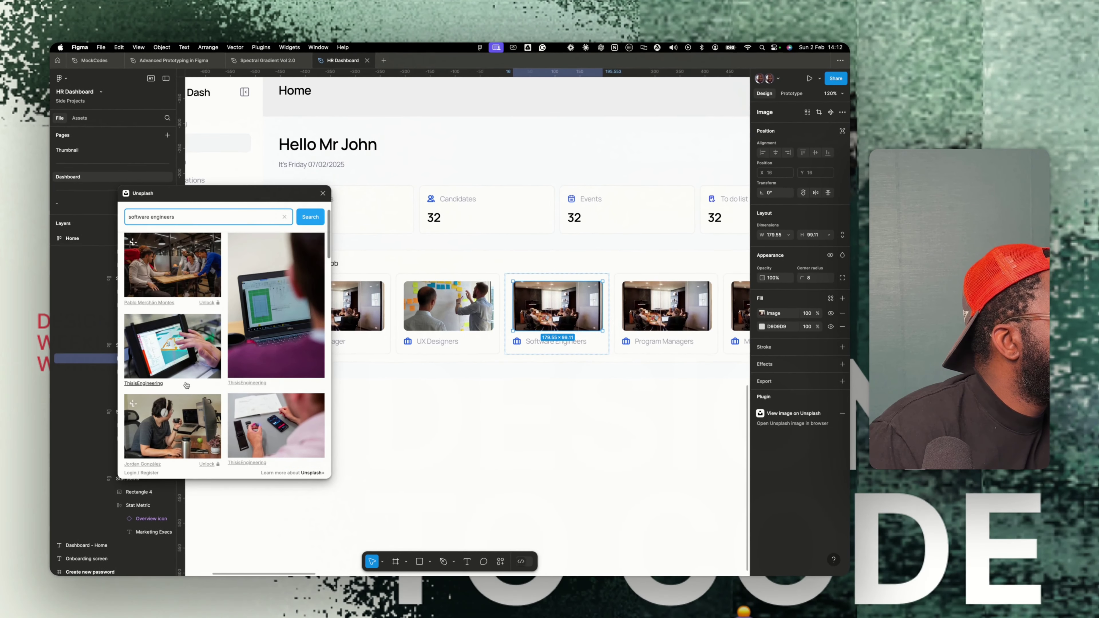
scroll(187, 385, down, 3)
scroll(185, 385, down, 3)
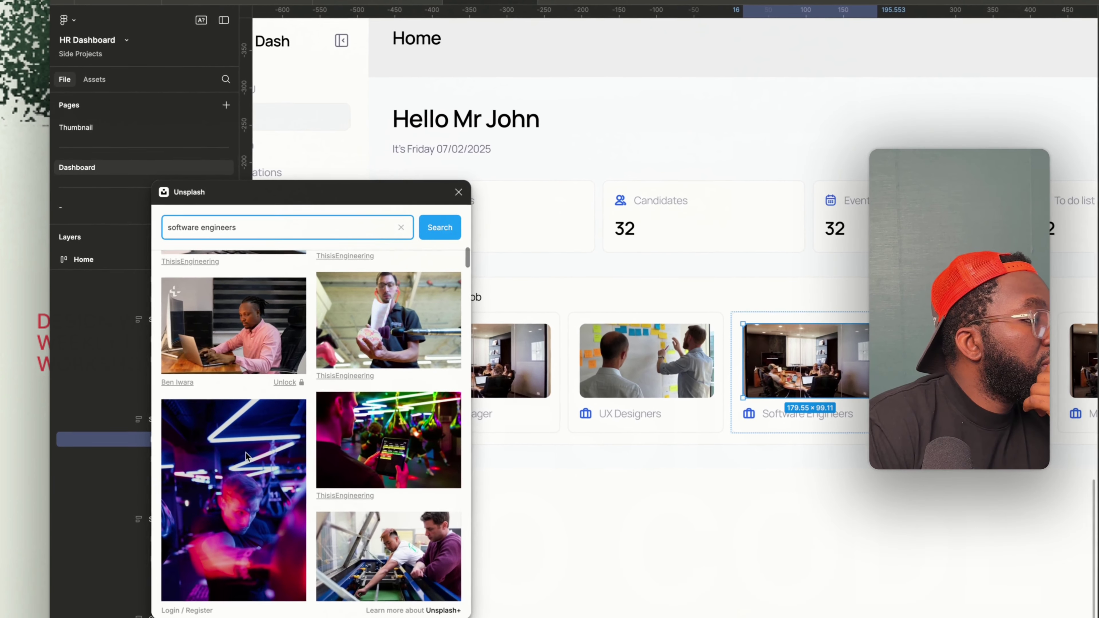
scroll(180, 369, down, 3)
scroll(245, 454, down, 5)
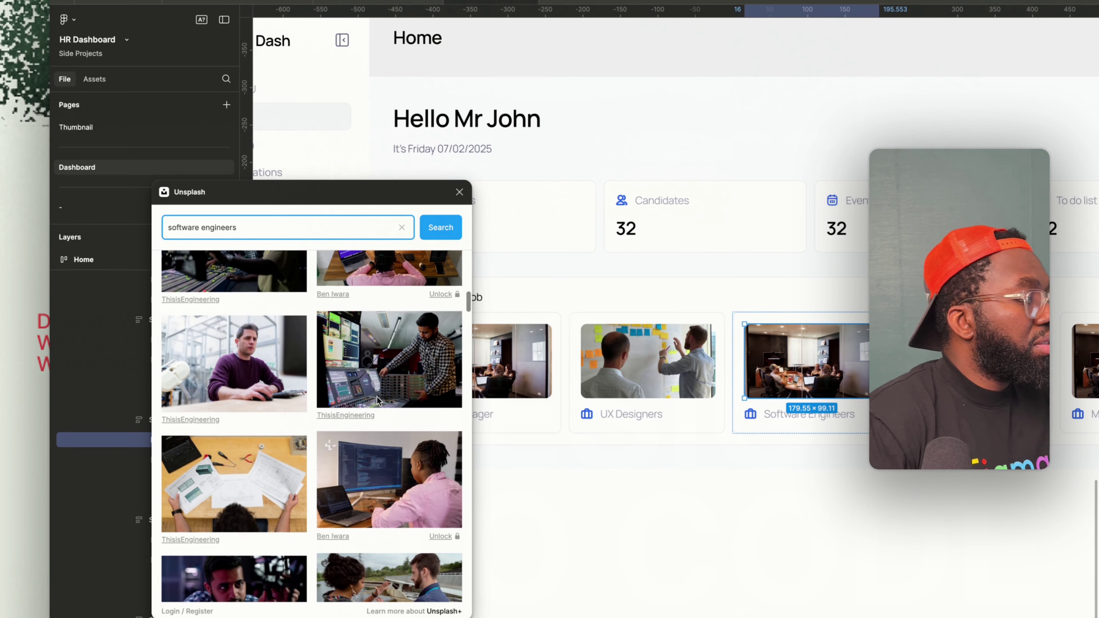
scroll(319, 425, down, 1)
click(394, 435)
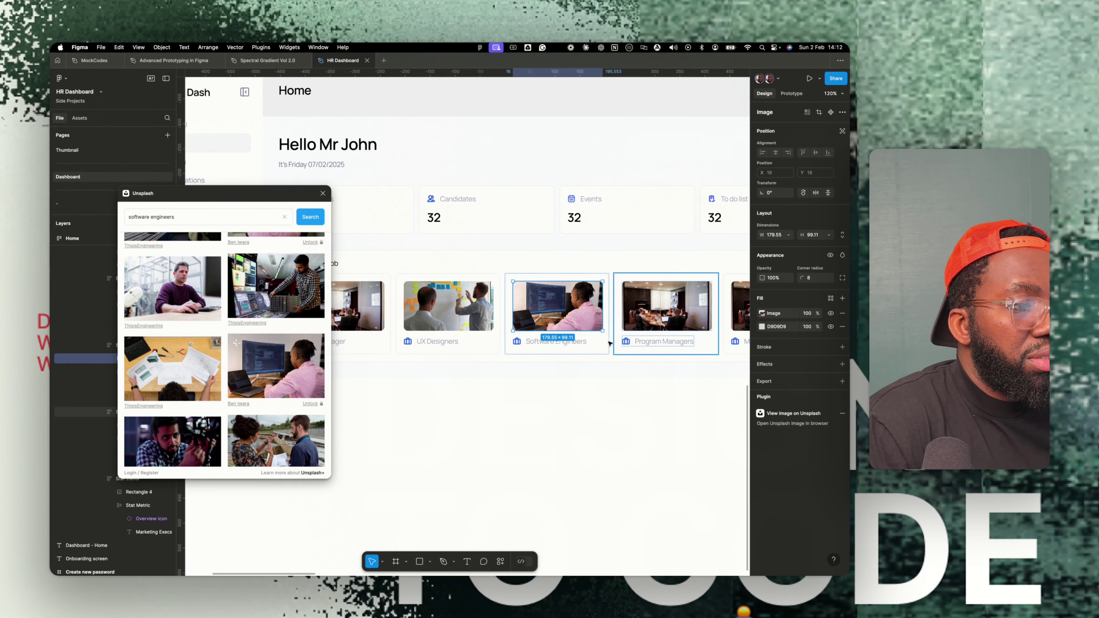
Fill the Program Managers card's image with the woman-at-whiteboard photo from an Unsplash search for "project managers".
scroll(610, 343, down, 3)
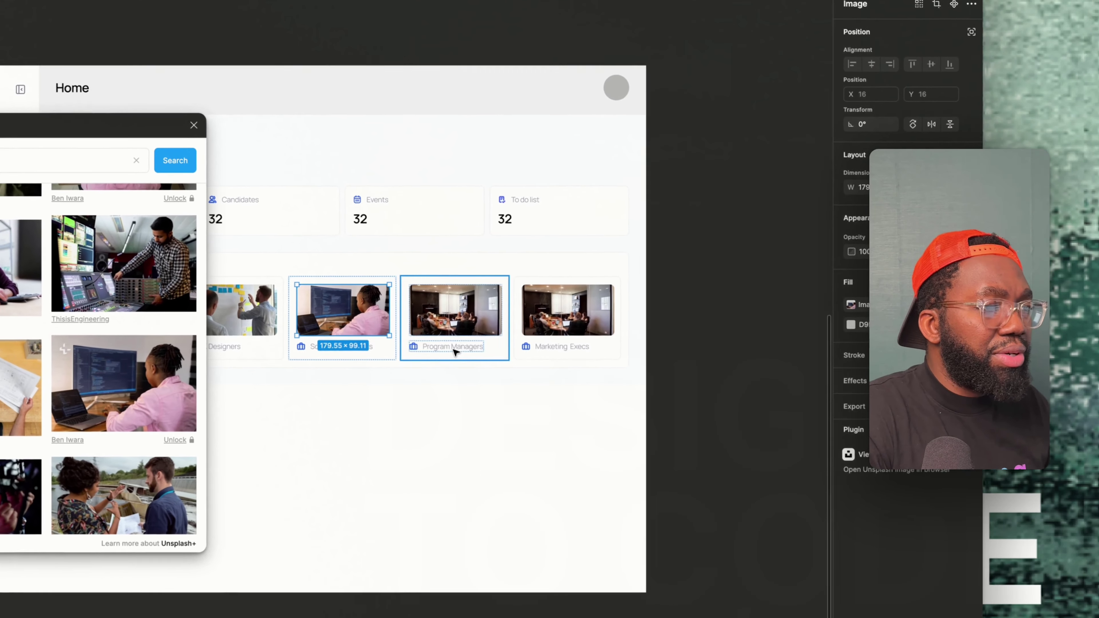
click(456, 352)
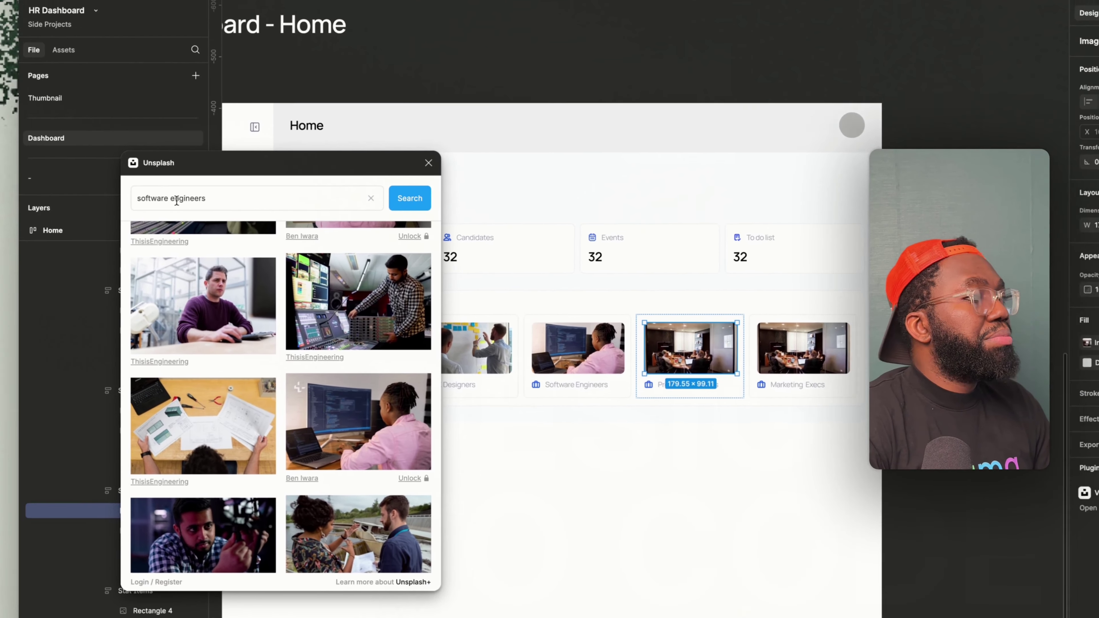
click(1, 158)
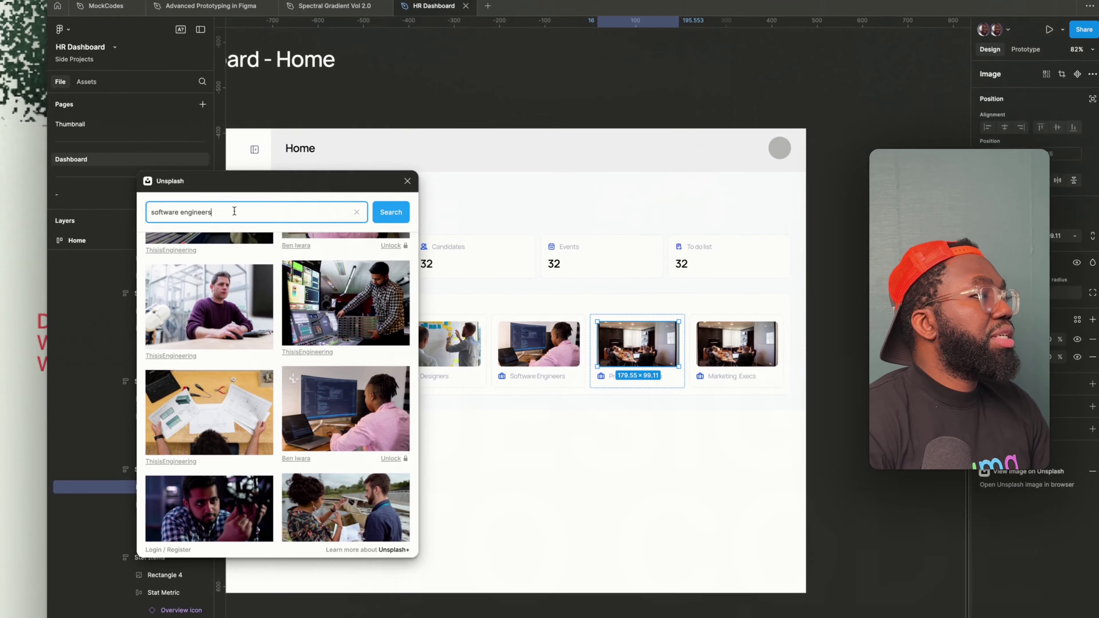
key(super+a)
text(pro)
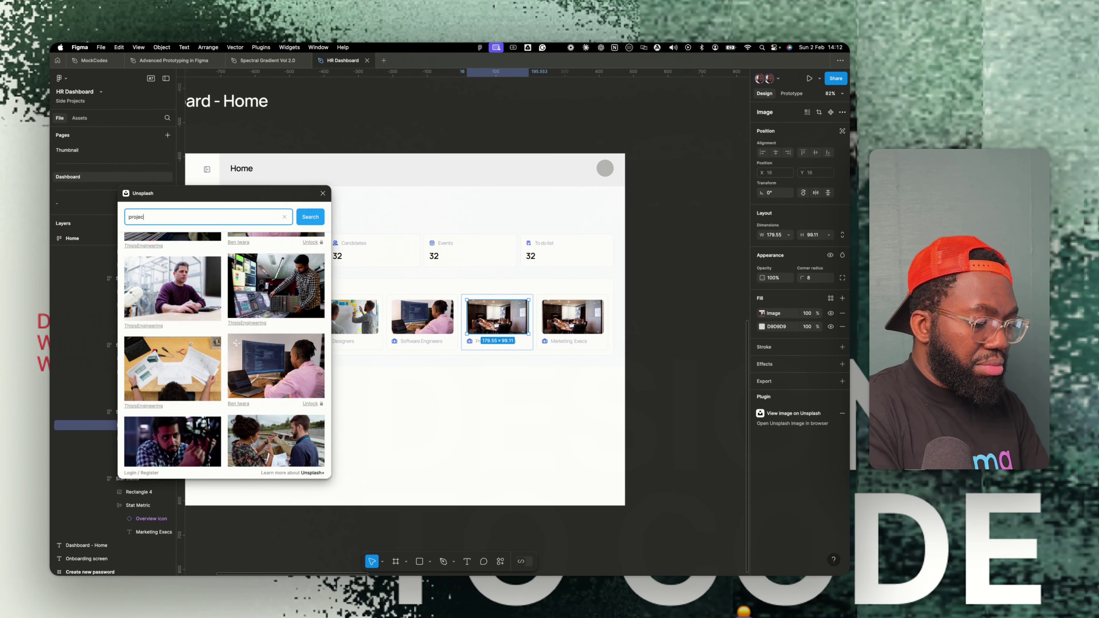
text(ject managers)
key(Return)
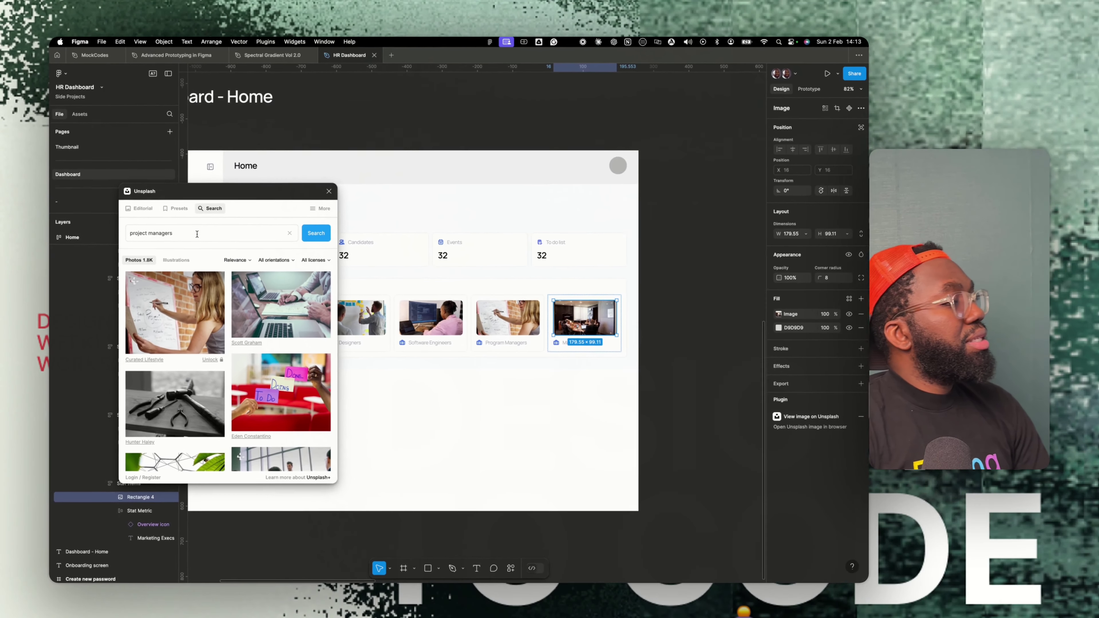
Fill the Marketing Execs card's image with the laptop analytics photo from an Unsplash search for "Marketing executive" and close the plugin.
triple_click(197, 234)
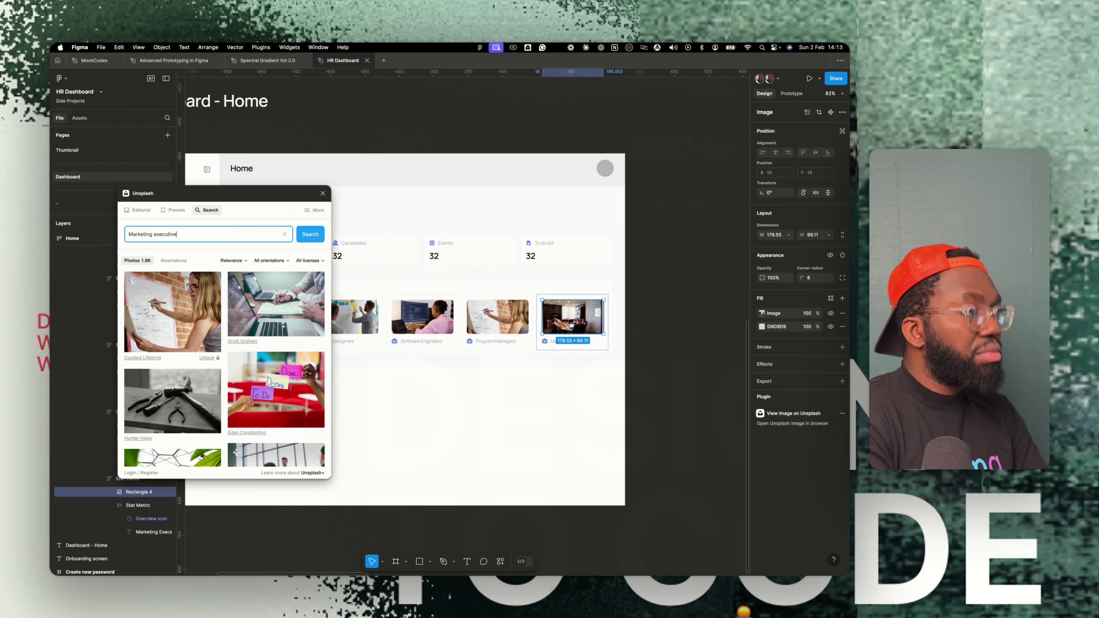
text(Marketing executive)
key(Return)
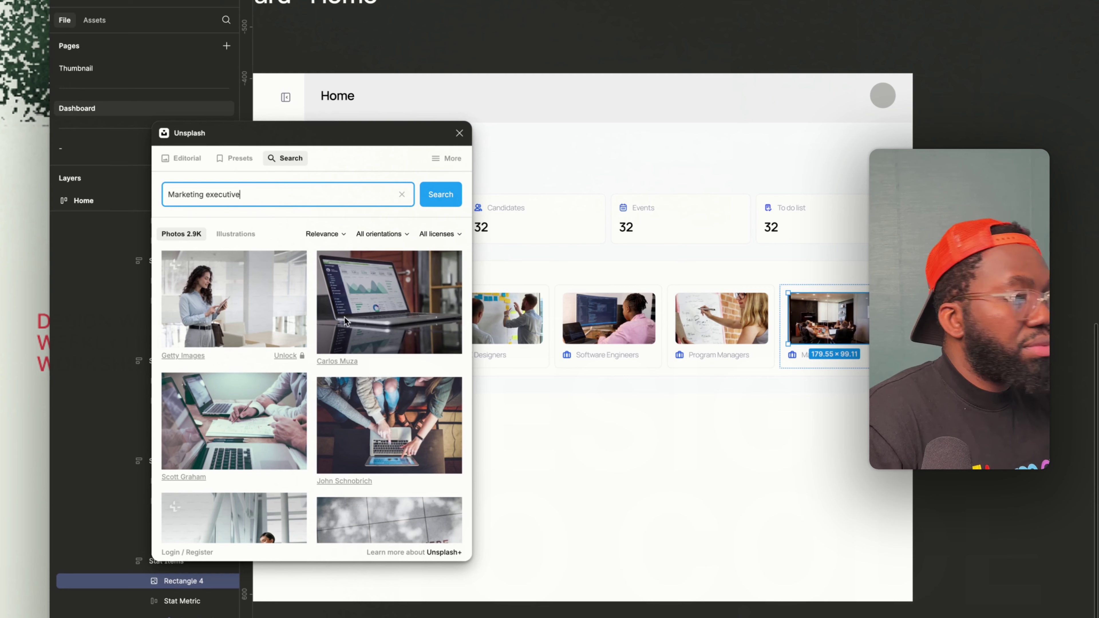
scroll(357, 309, down, 2)
click(330, 293)
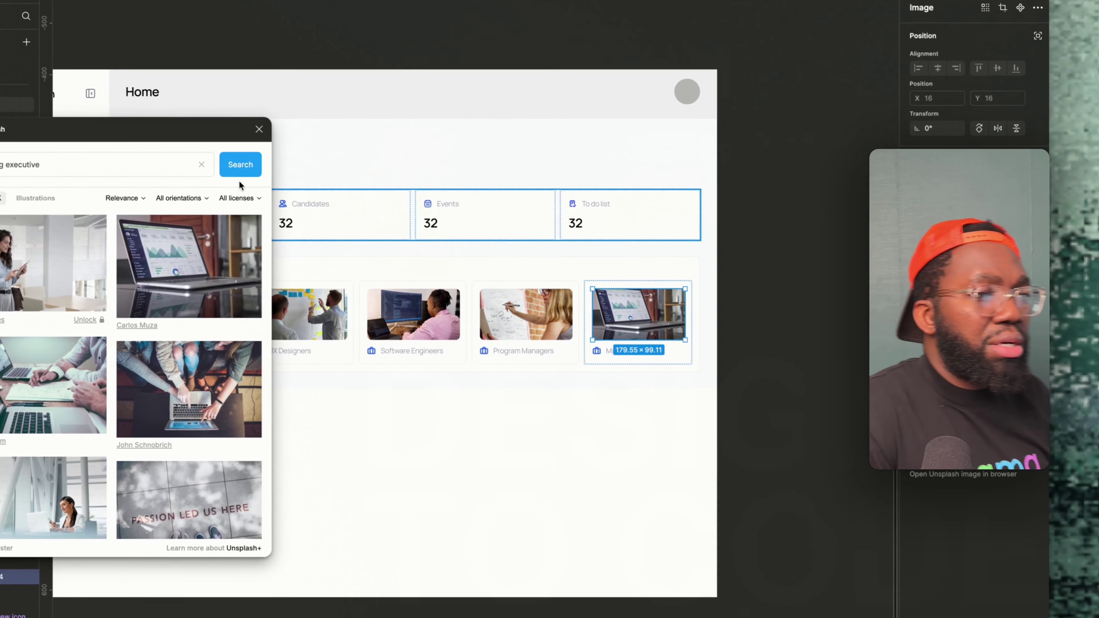
click(258, 129)
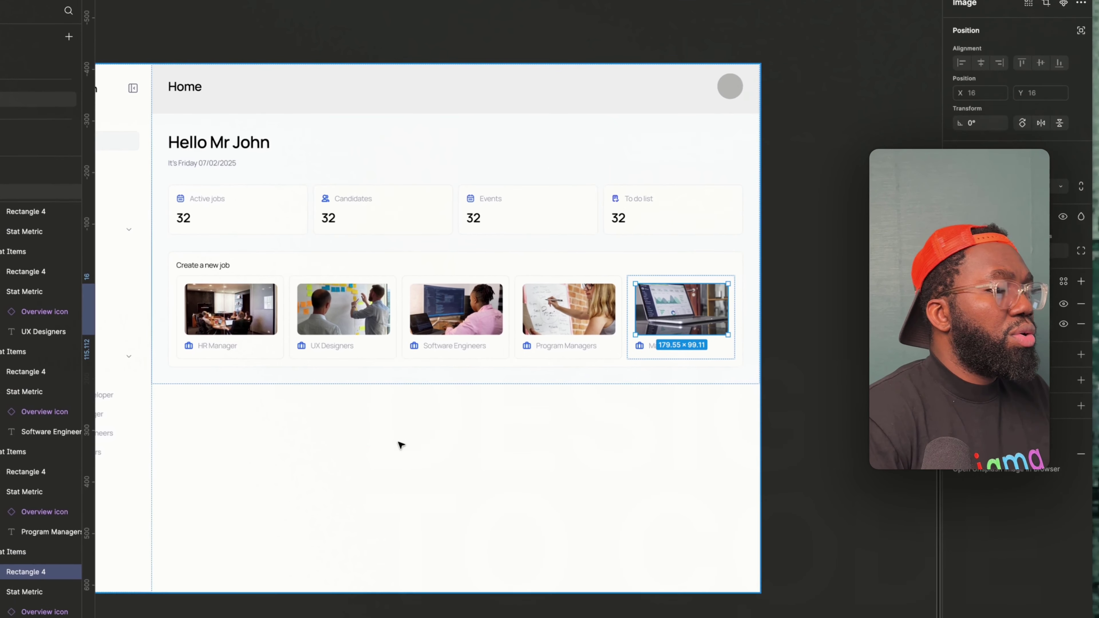
click(383, 322)
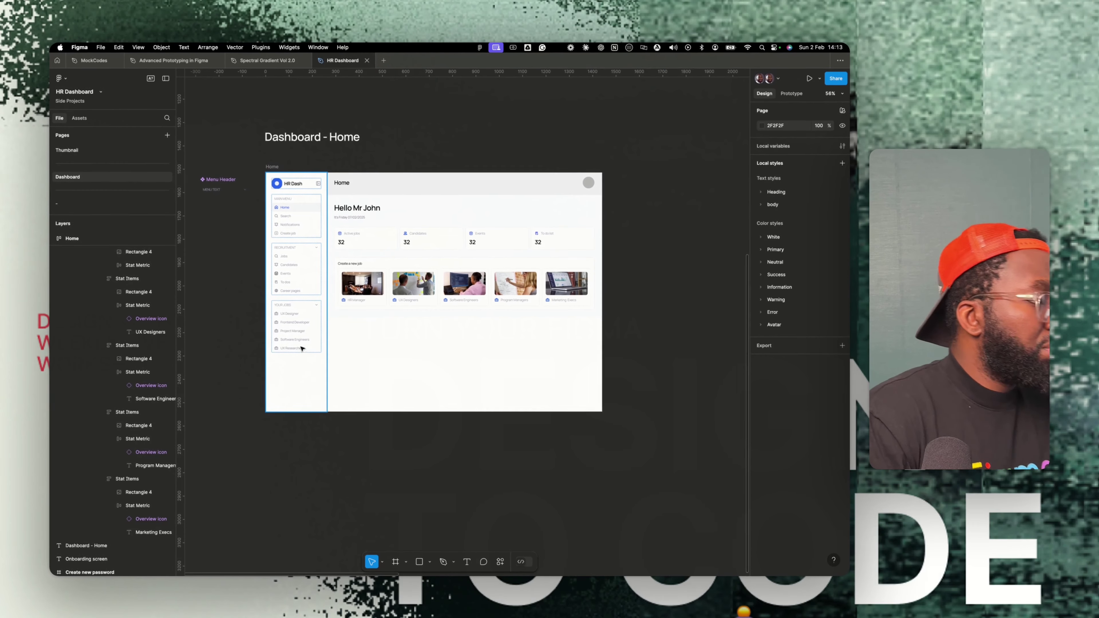
Duplicate the "Create a new job" section below itself and retitle the copy "Training modules".
click(301, 349)
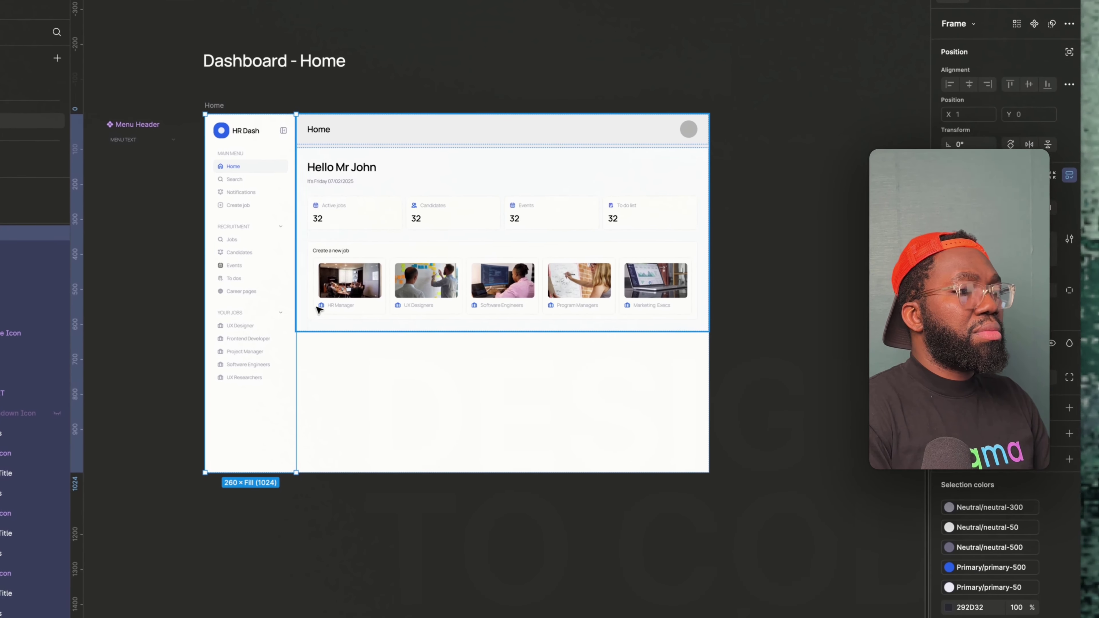
click(319, 309)
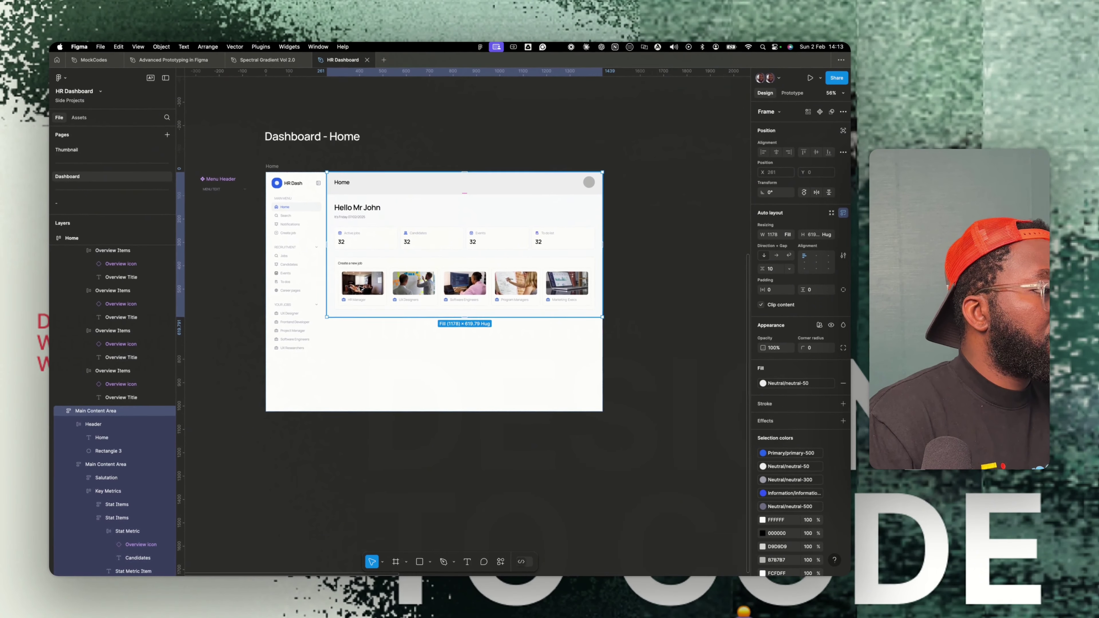
click(105, 464)
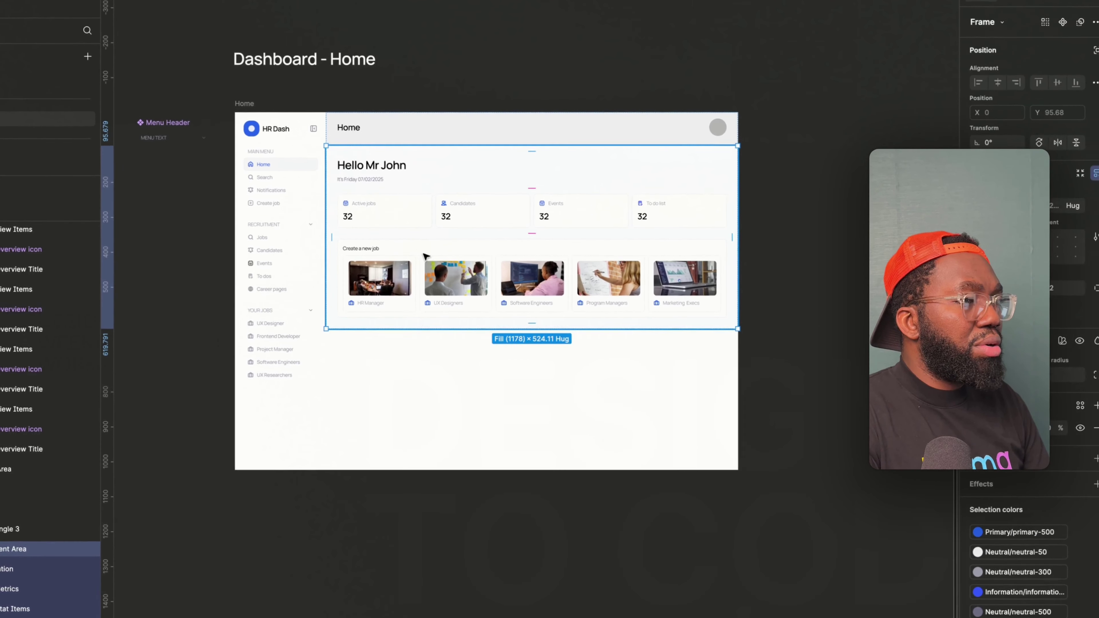
click(393, 269)
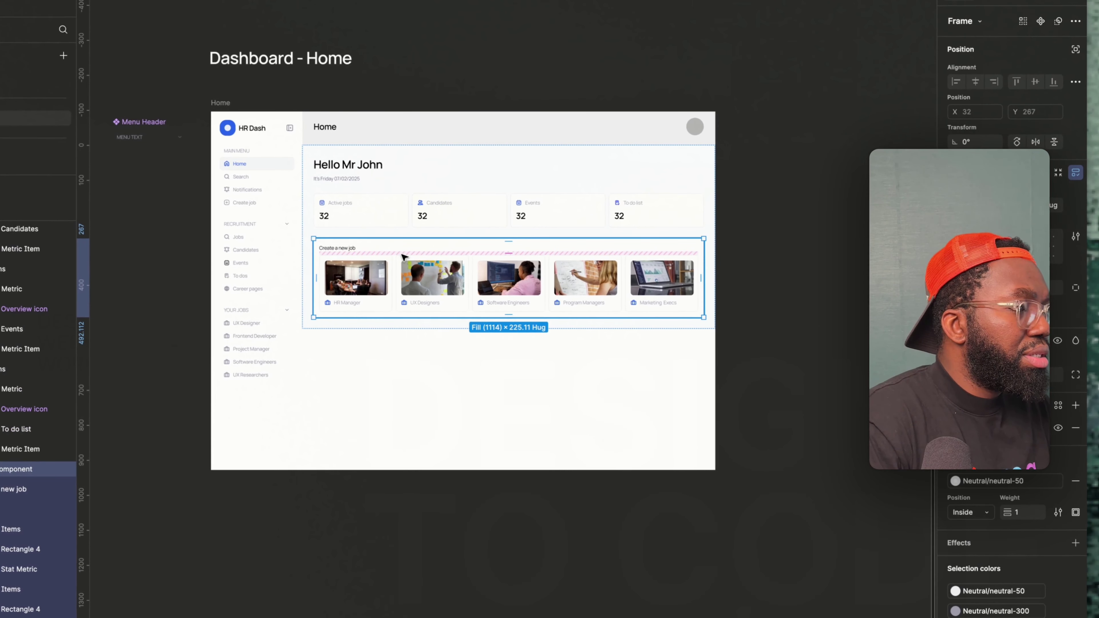
key(ctrl+d)
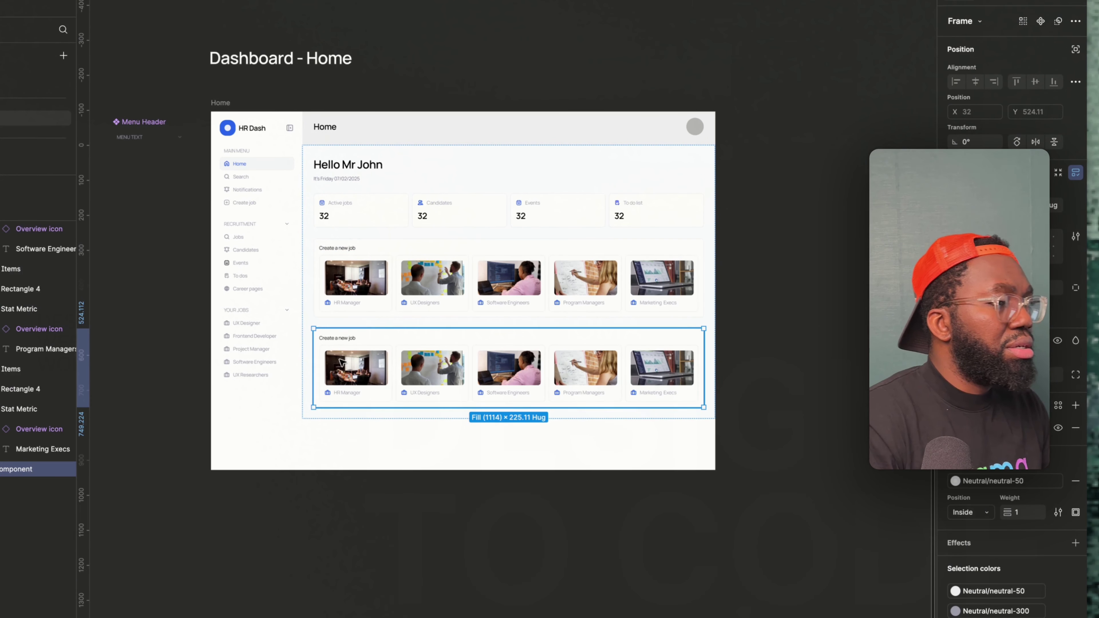
double_click(341, 340)
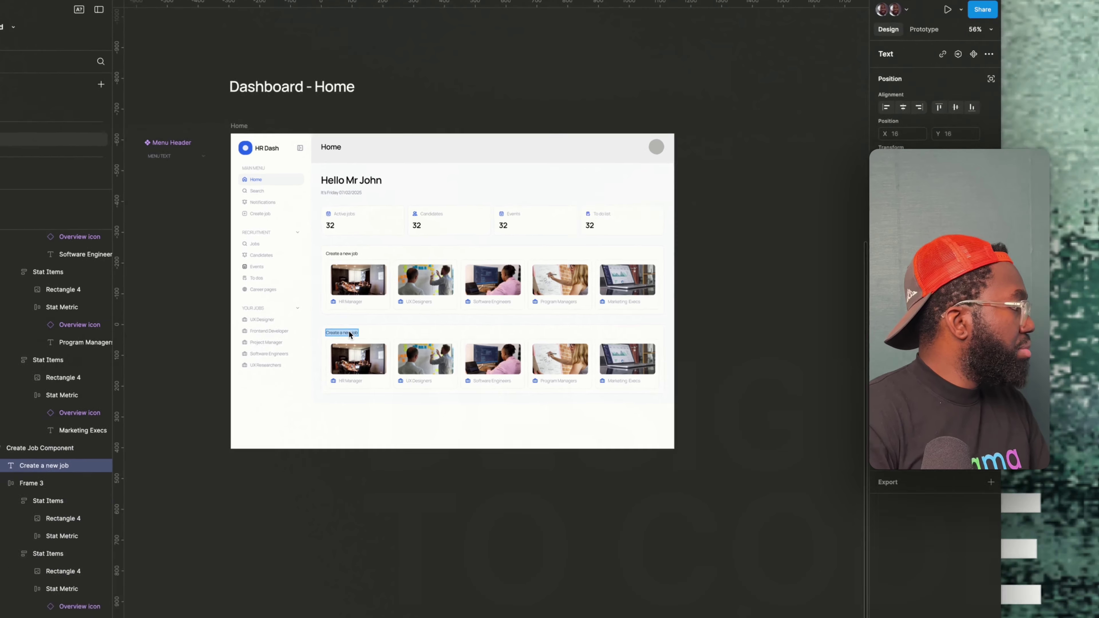
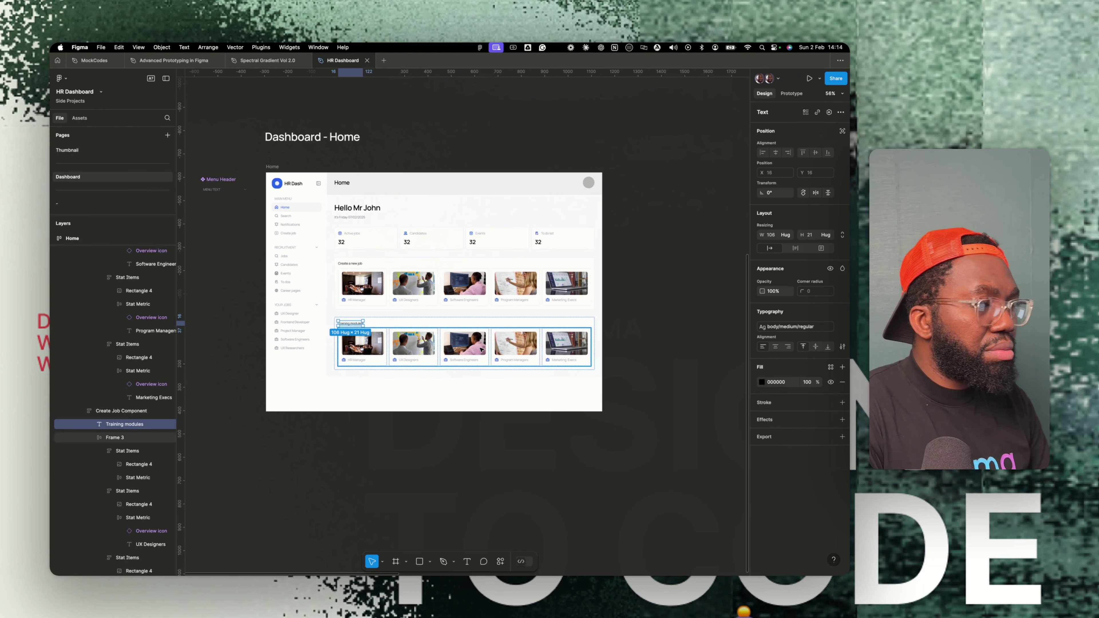
Delete the Program Managers and Marketing Execs cards from the Training modules section.
click(391, 349)
click(387, 349)
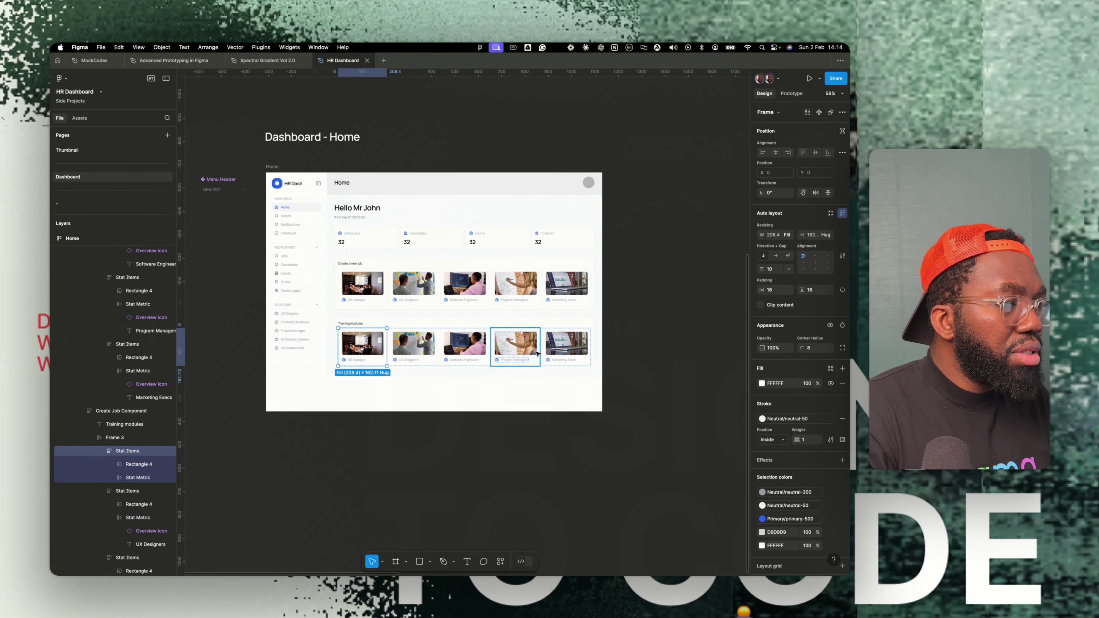
click(561, 345)
shift+click(515, 344)
key(Delete)
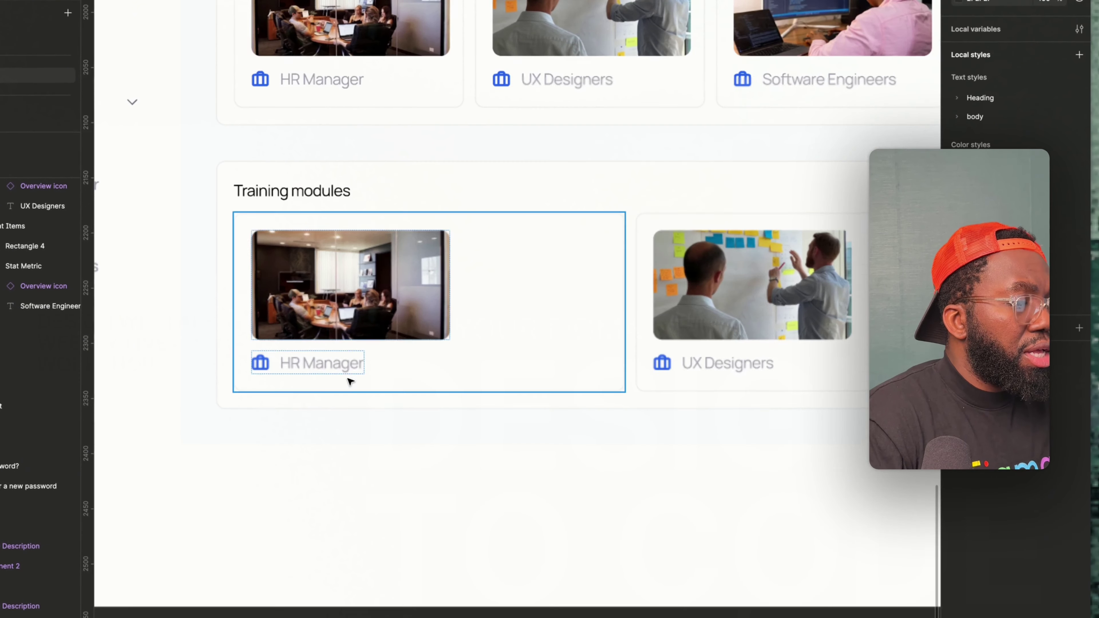
Set the images in the three Training modules cards to fill their cards' width.
super+click(356, 318)
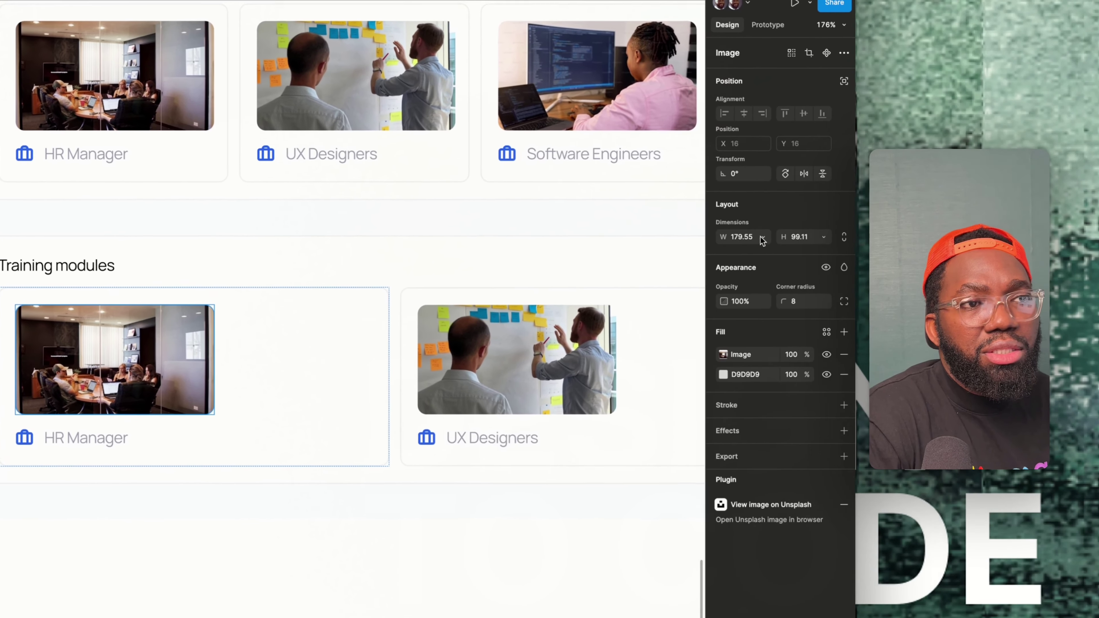
click(762, 240)
click(759, 256)
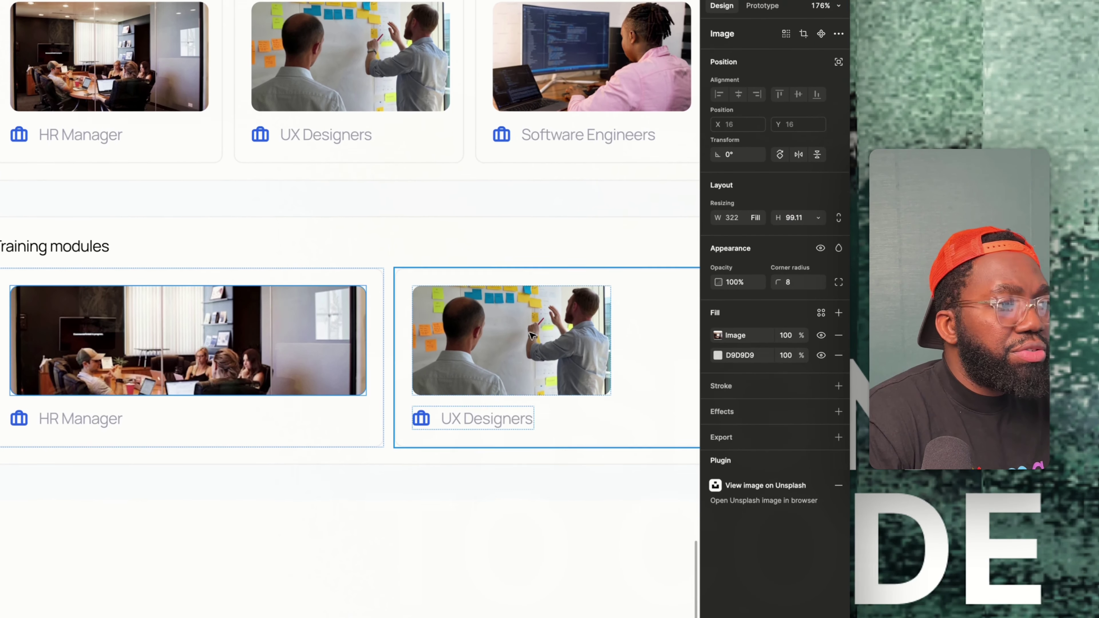
super+click(541, 348)
scroll(541, 309, right, 3)
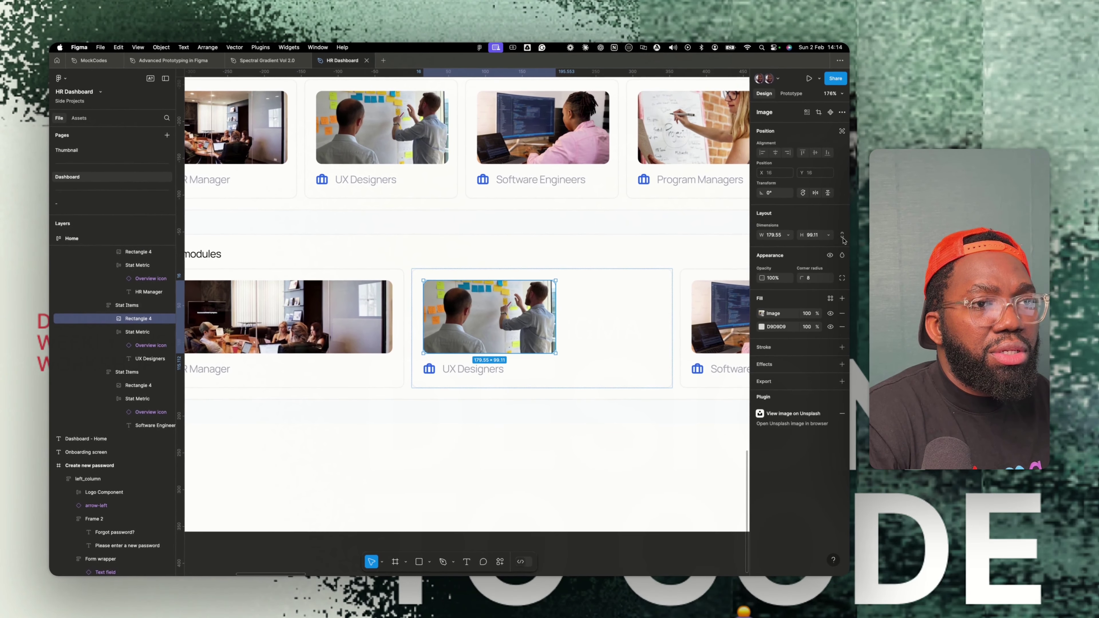
click(784, 236)
click(775, 246)
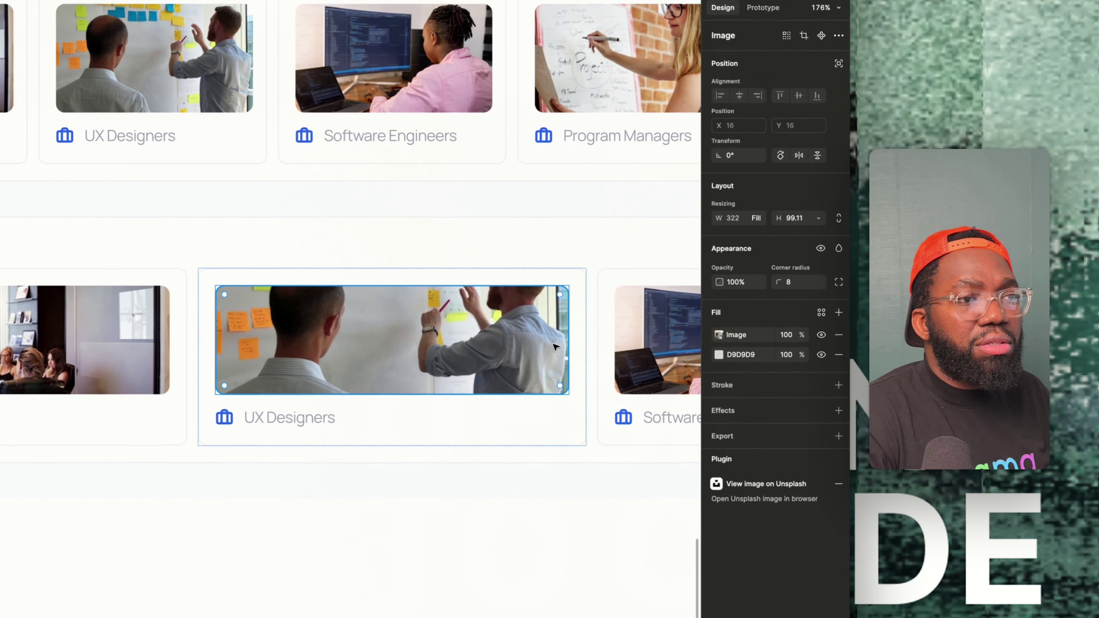
scroll(556, 311, right, 5)
super+click(468, 320)
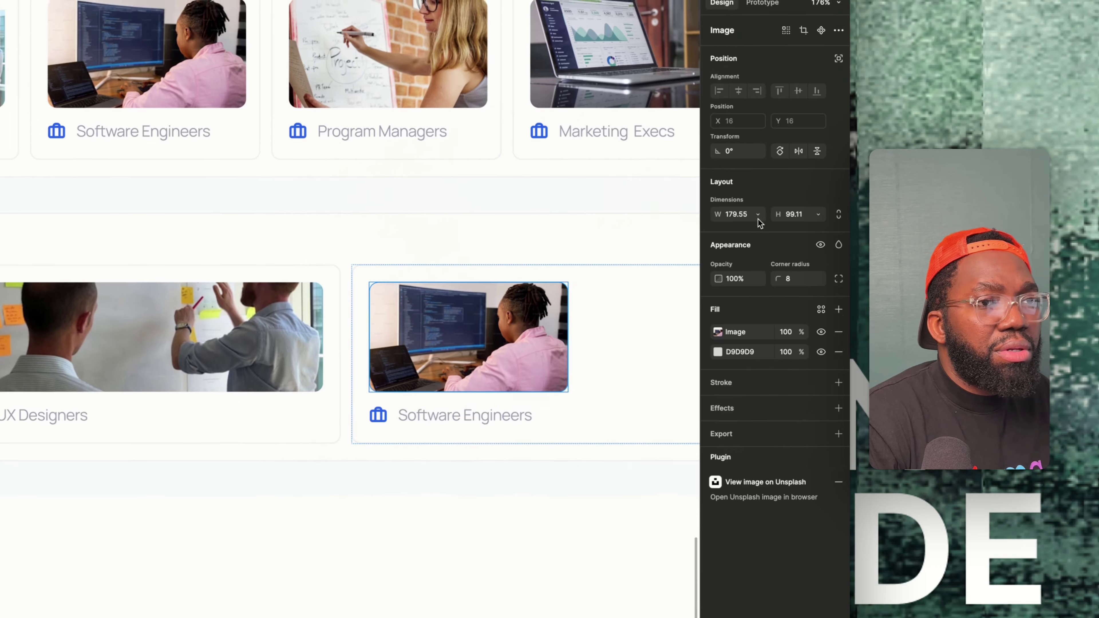
click(753, 200)
click(781, 242)
scroll(552, 357, down, 5)
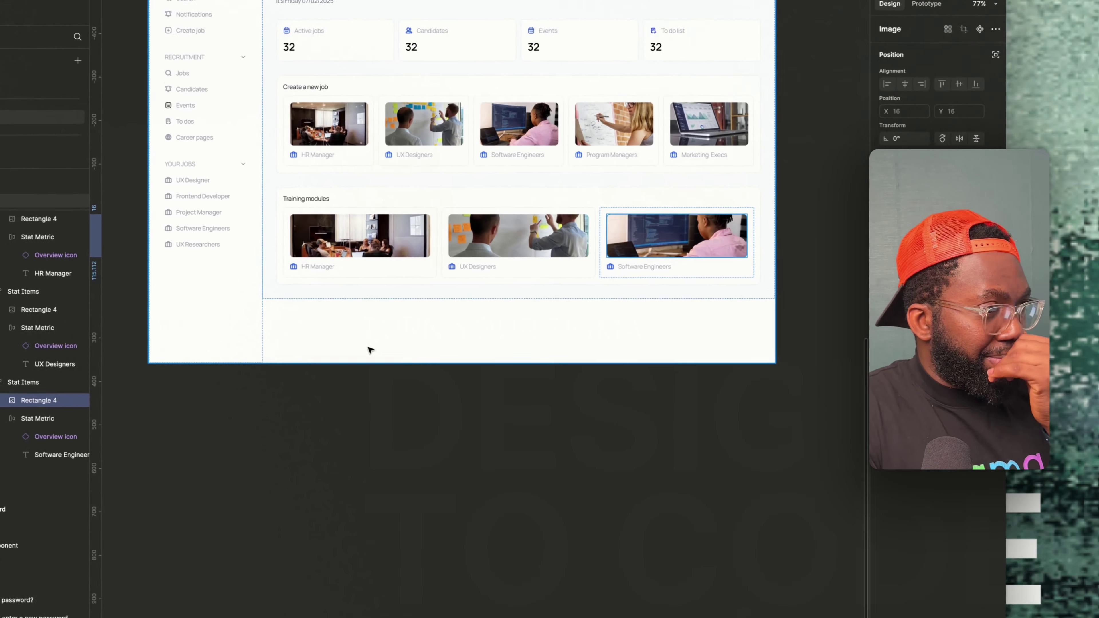
Copy the "Training modules" heading into the first training card beneath its image and delete the HR Manager icon and label.
super+click(350, 273)
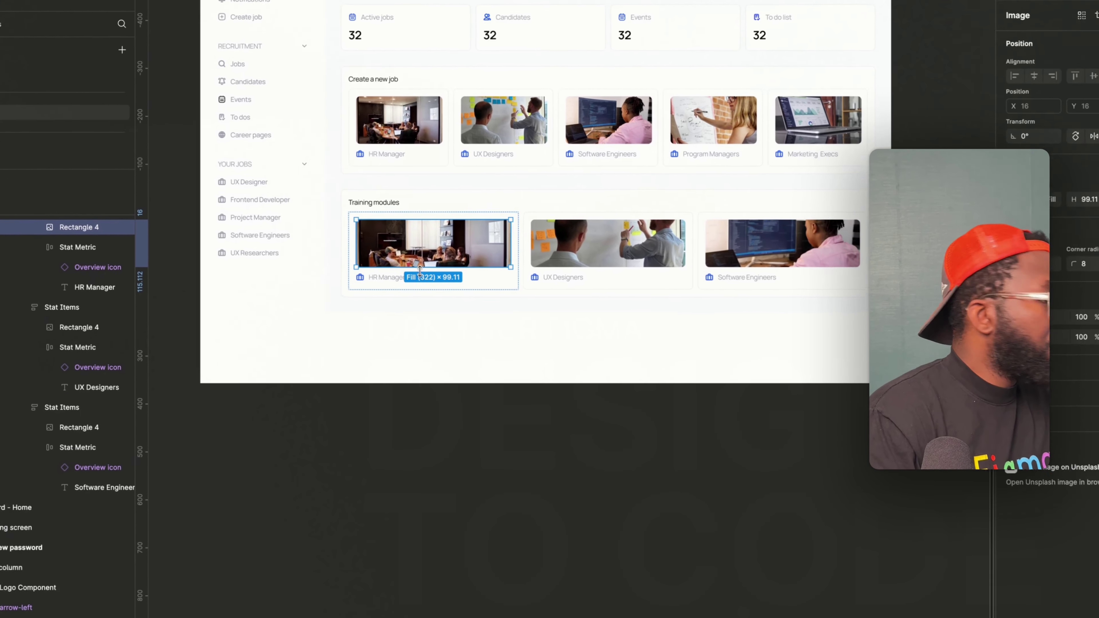
scroll(416, 243, up, 3)
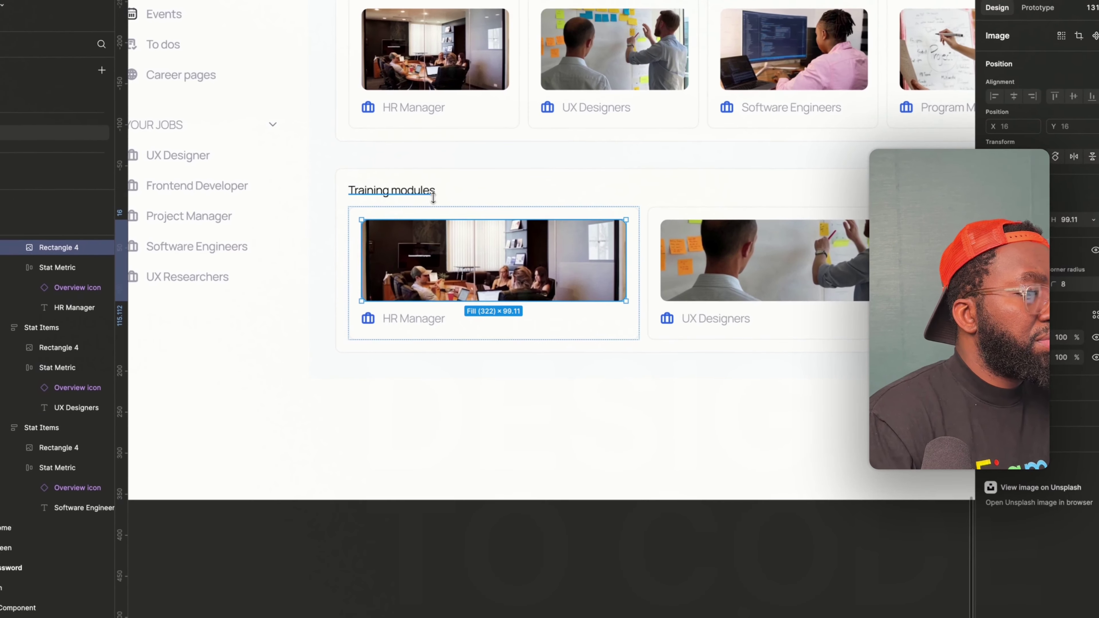
click(392, 202)
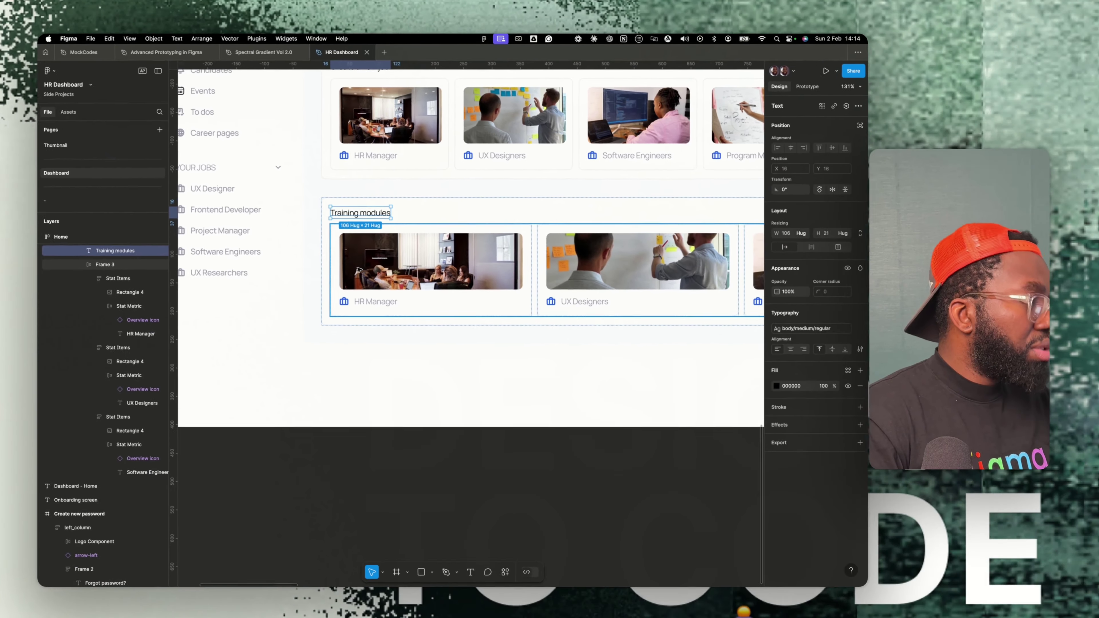
key(Tab)
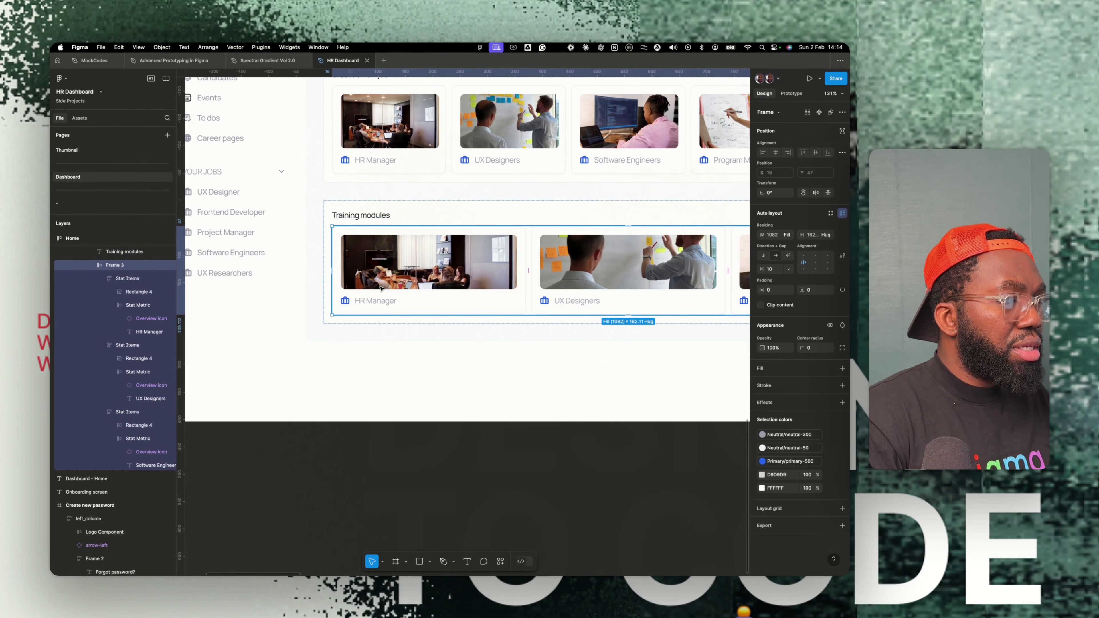
scroll(381, 287, right, 5)
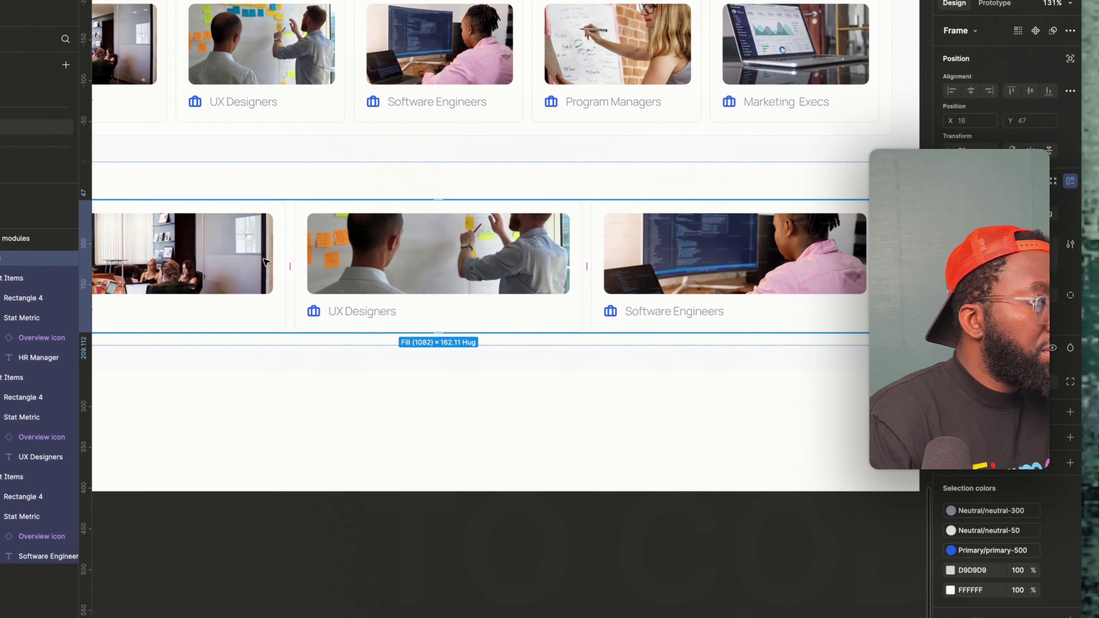
click(266, 262)
scroll(277, 264, left, 5)
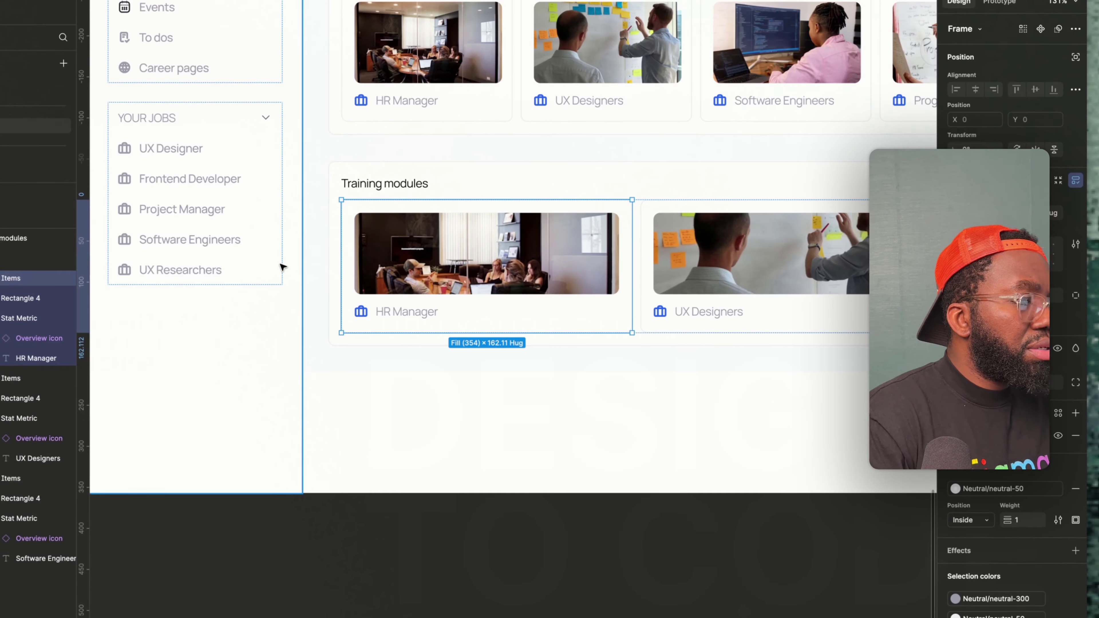
key(ctrl+v)
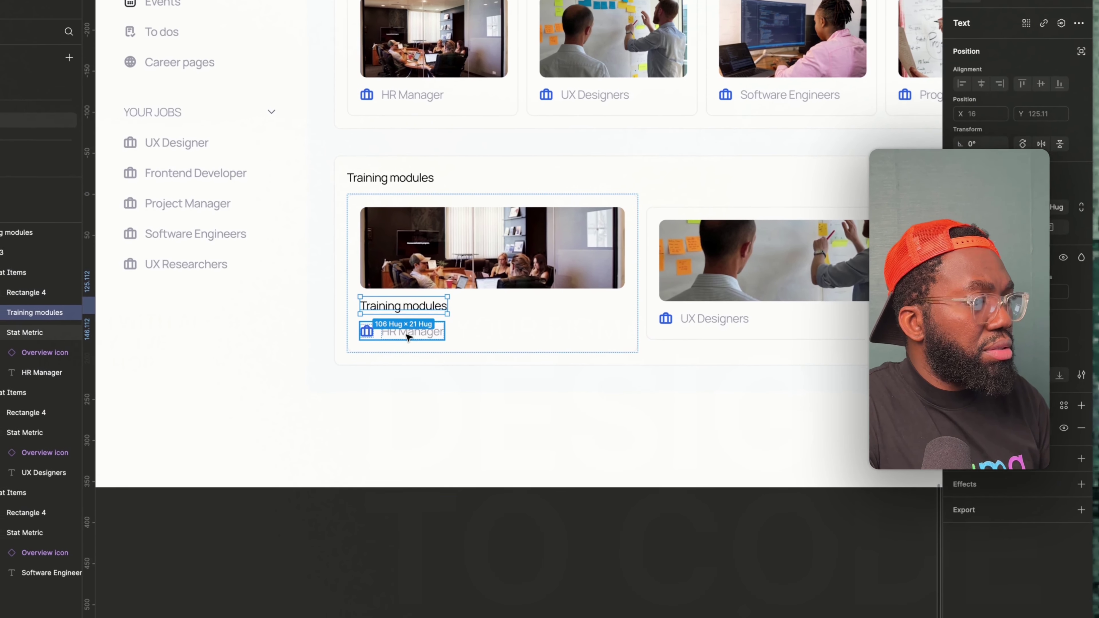
click(402, 338)
key(Delete)
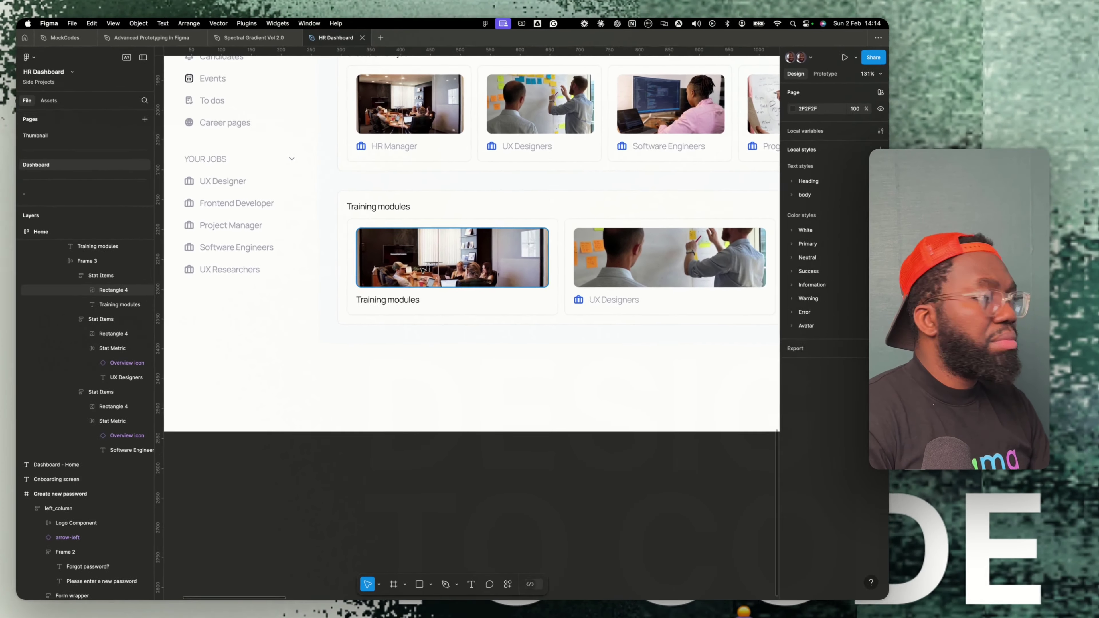
Replace the UX Designers icon and label on the second training card with a copy of the "Training modules" text.
click(422, 277)
click(394, 302)
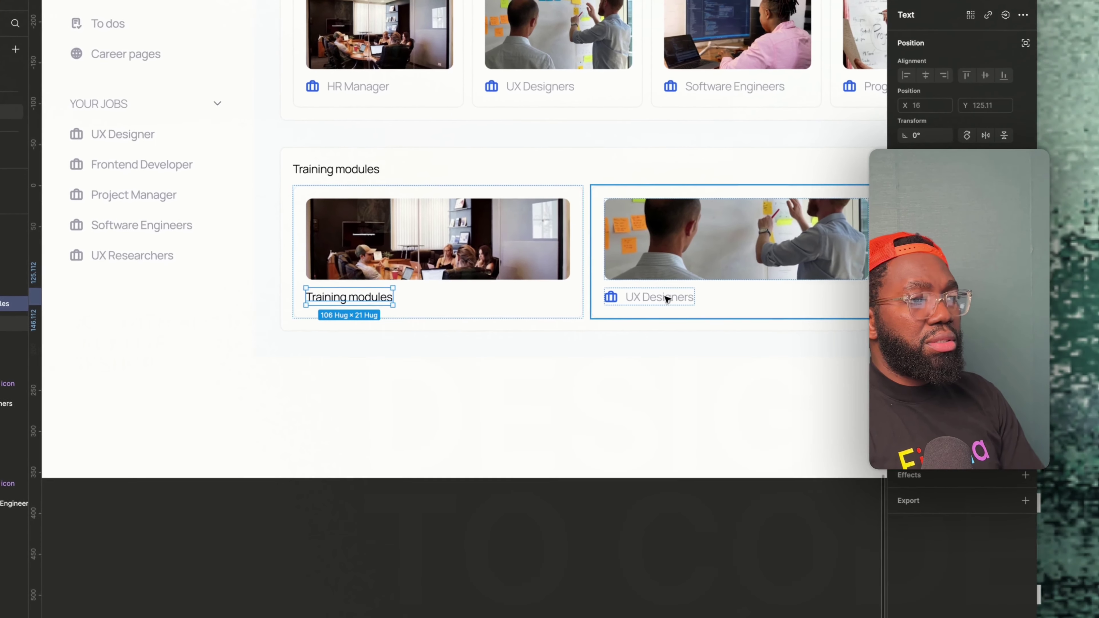
click(601, 303)
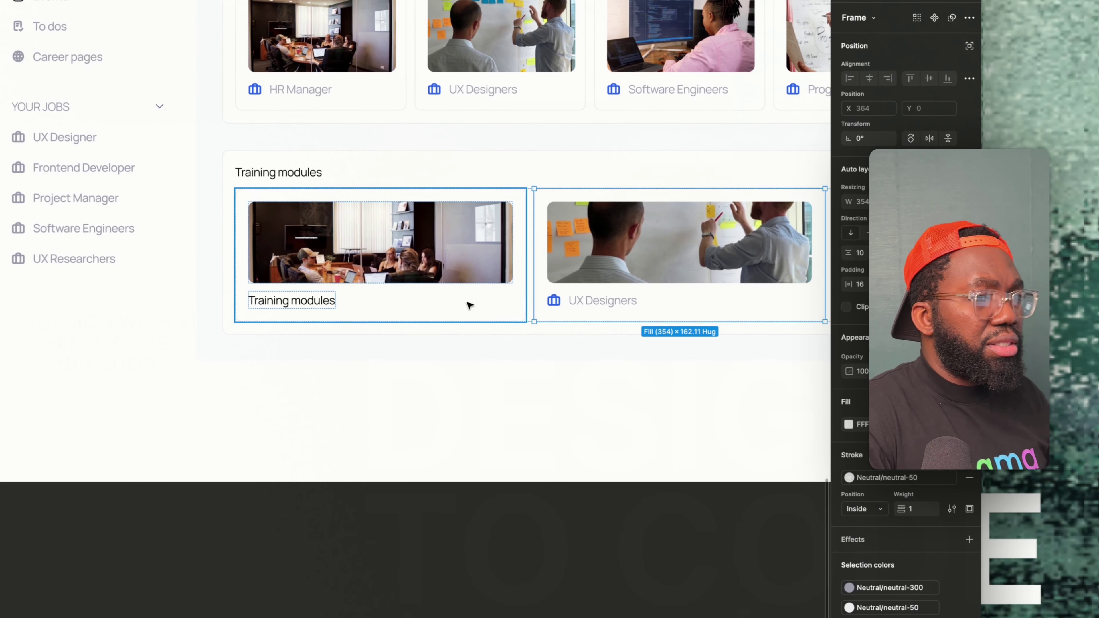
click(308, 301)
click(316, 301)
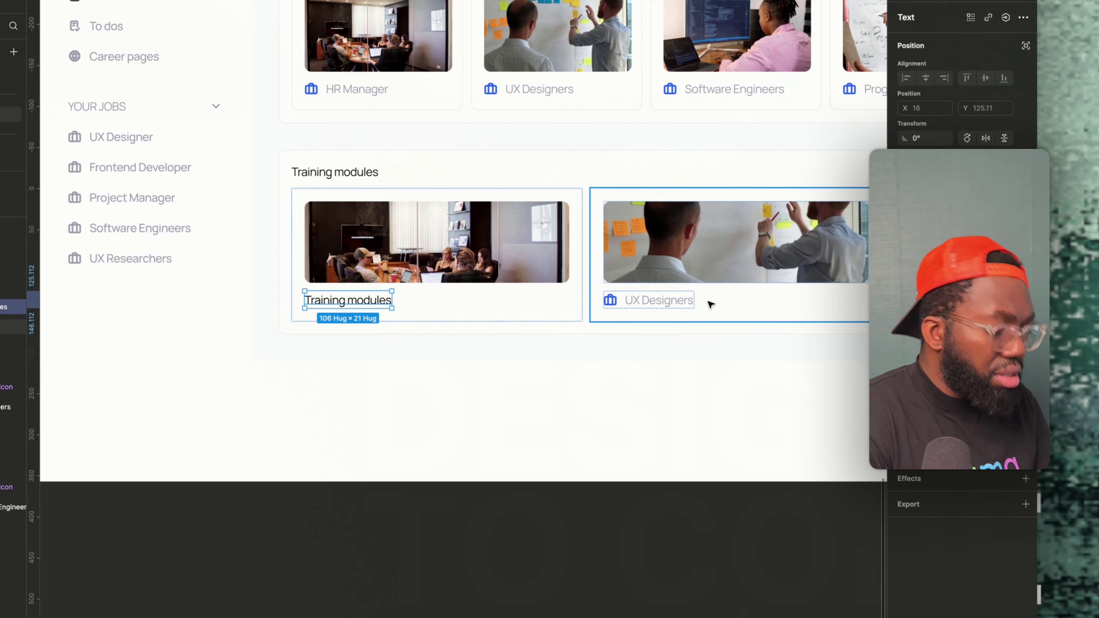
click(692, 301)
double_click(600, 300)
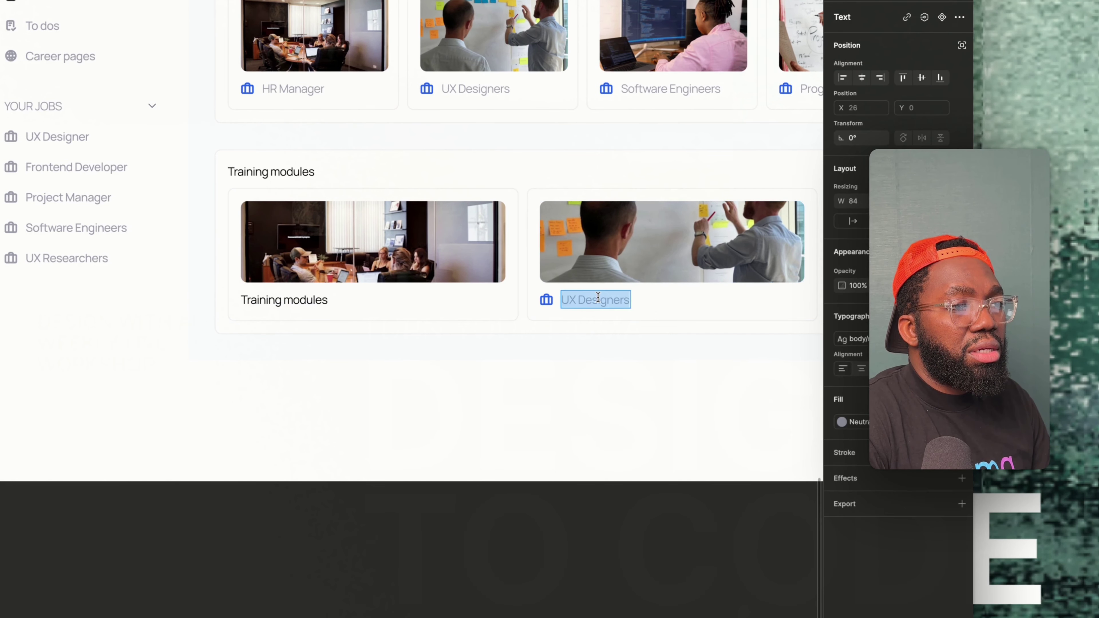
right_click(577, 304)
click(624, 285)
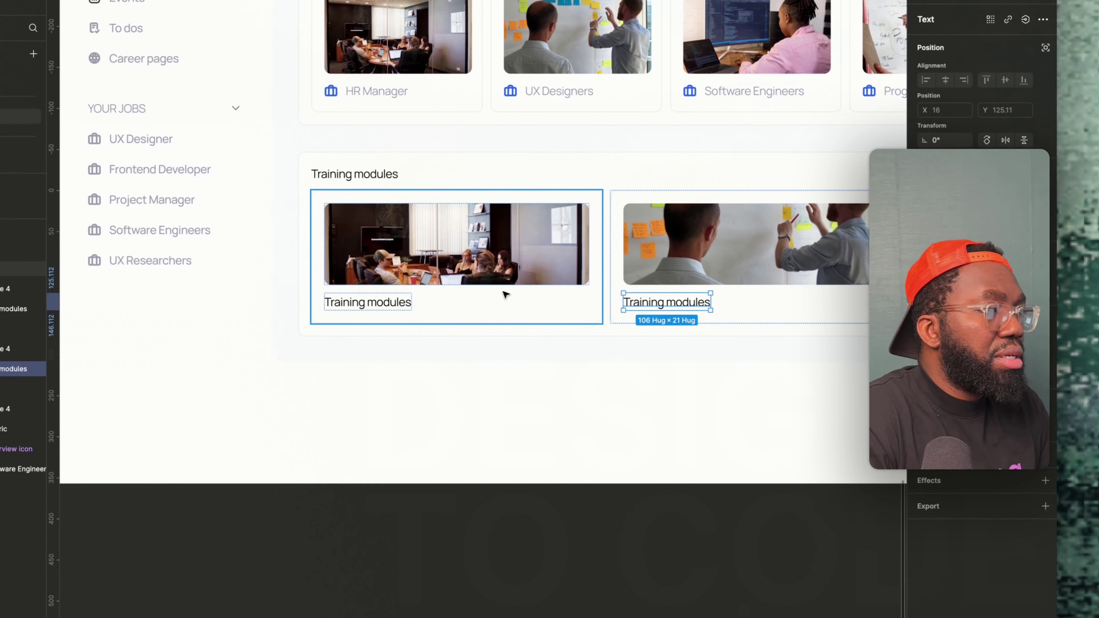
Duplicate the first training card's "Training modules" caption below itself and apply the body/small/regular text style to the copy.
scroll(423, 288, right, 3)
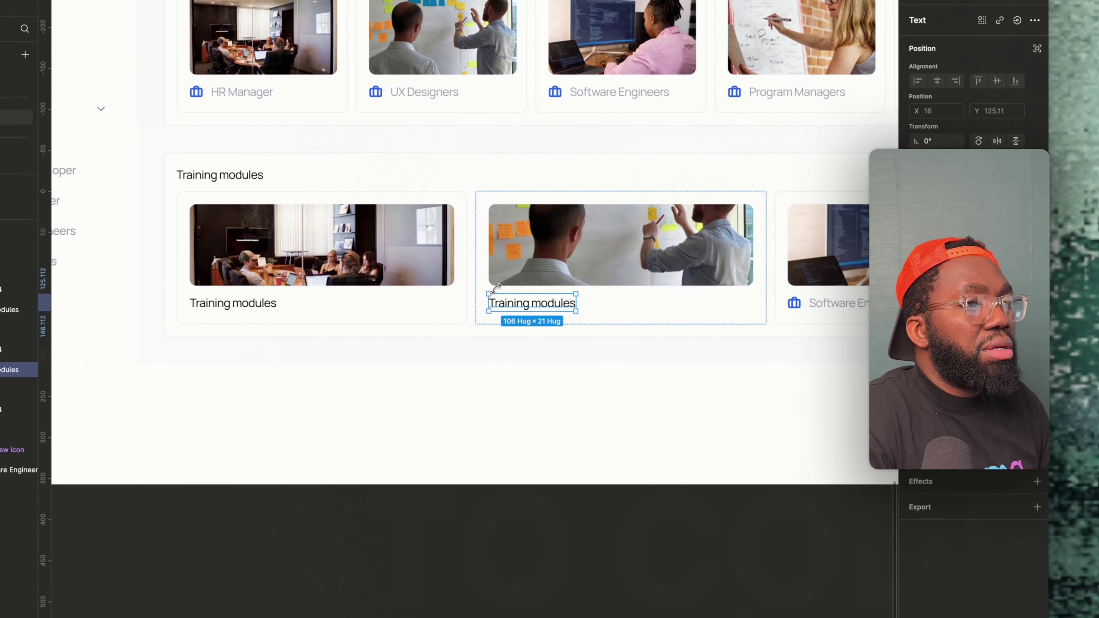
scroll(497, 288, right, 5)
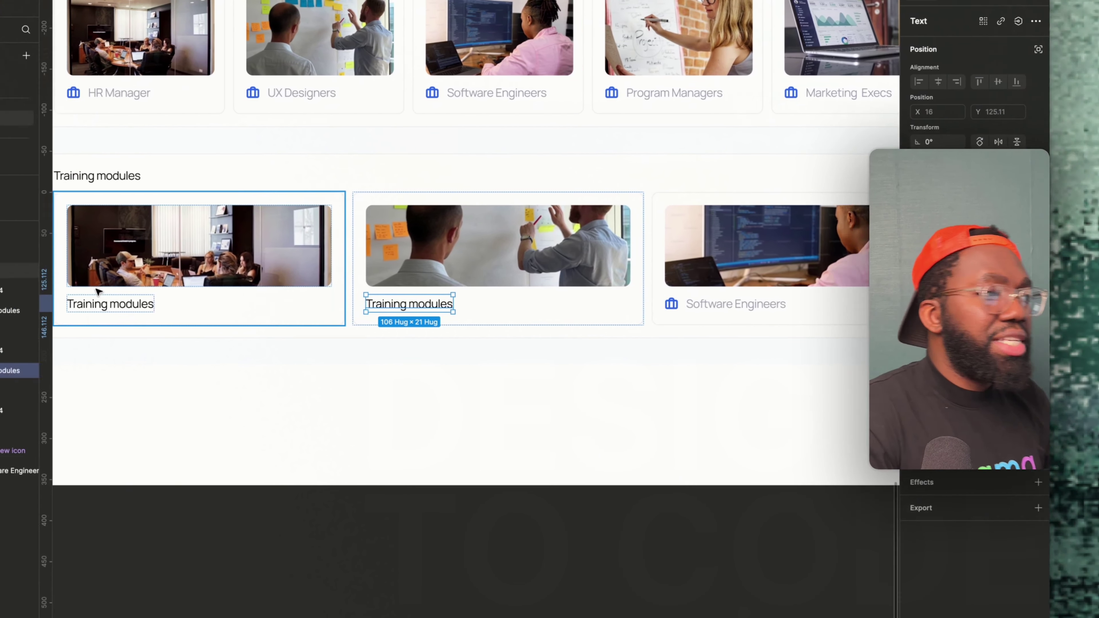
scroll(99, 293, left, 5)
click(113, 304)
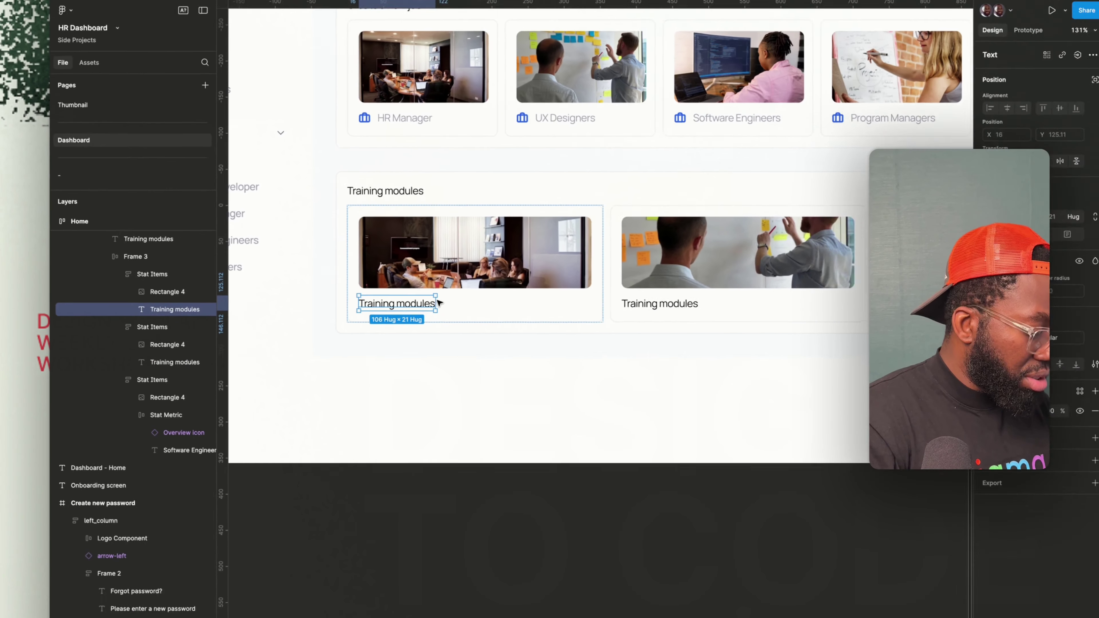
key(super+d)
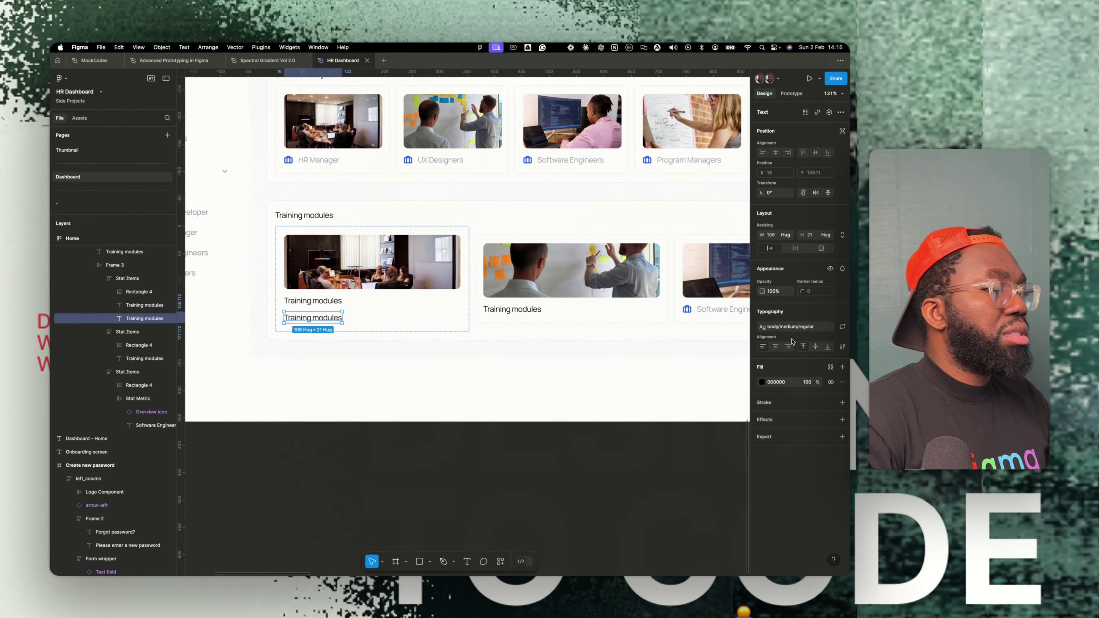
click(792, 329)
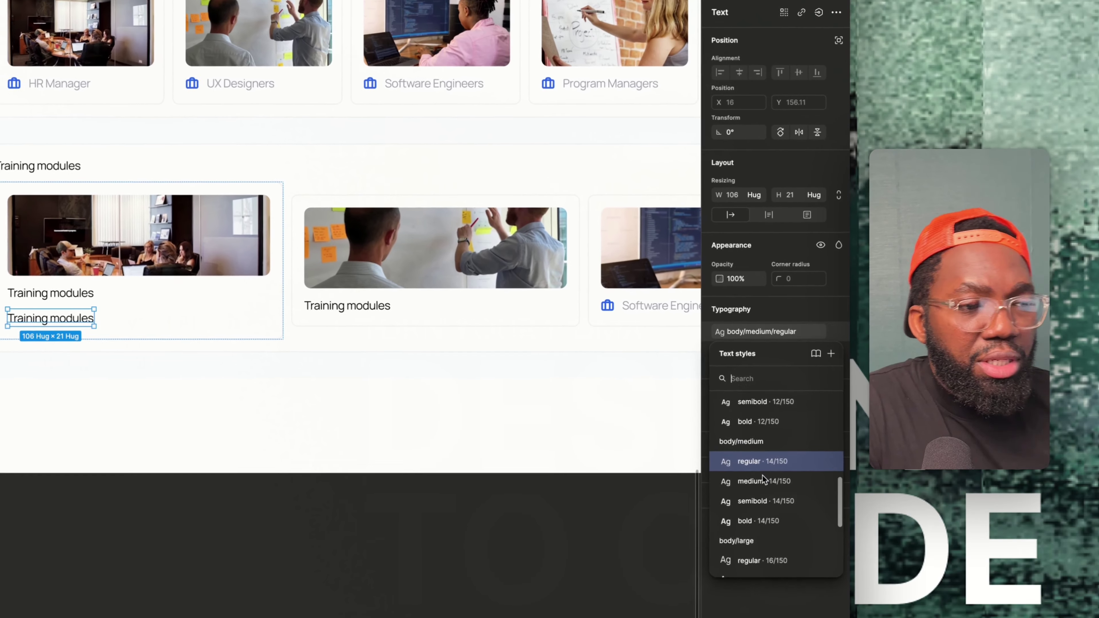
scroll(762, 475, up, 5)
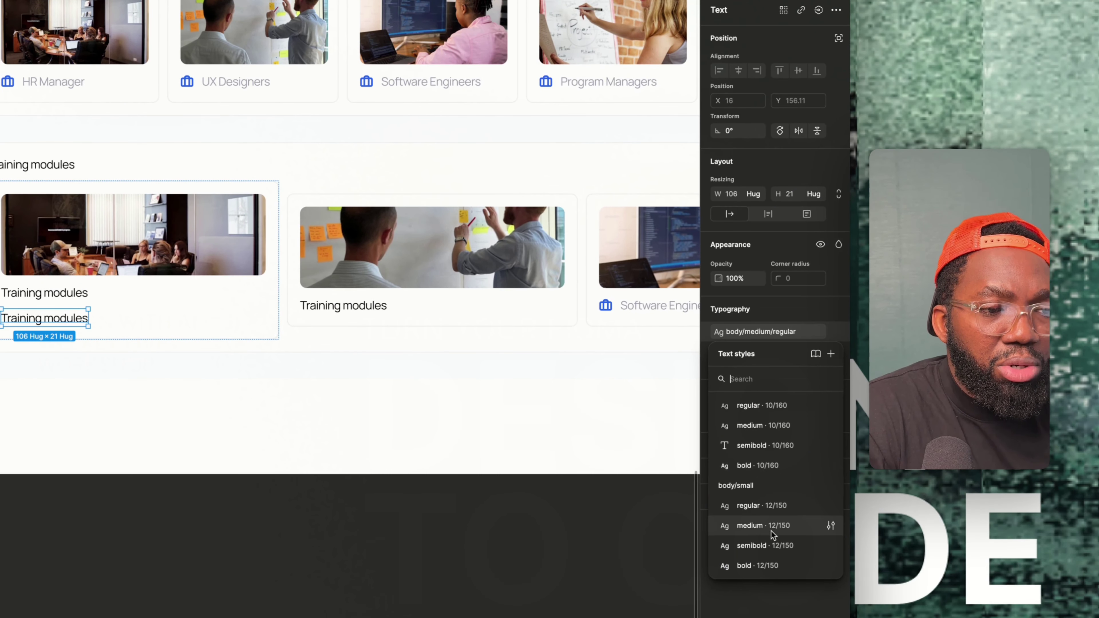
click(775, 504)
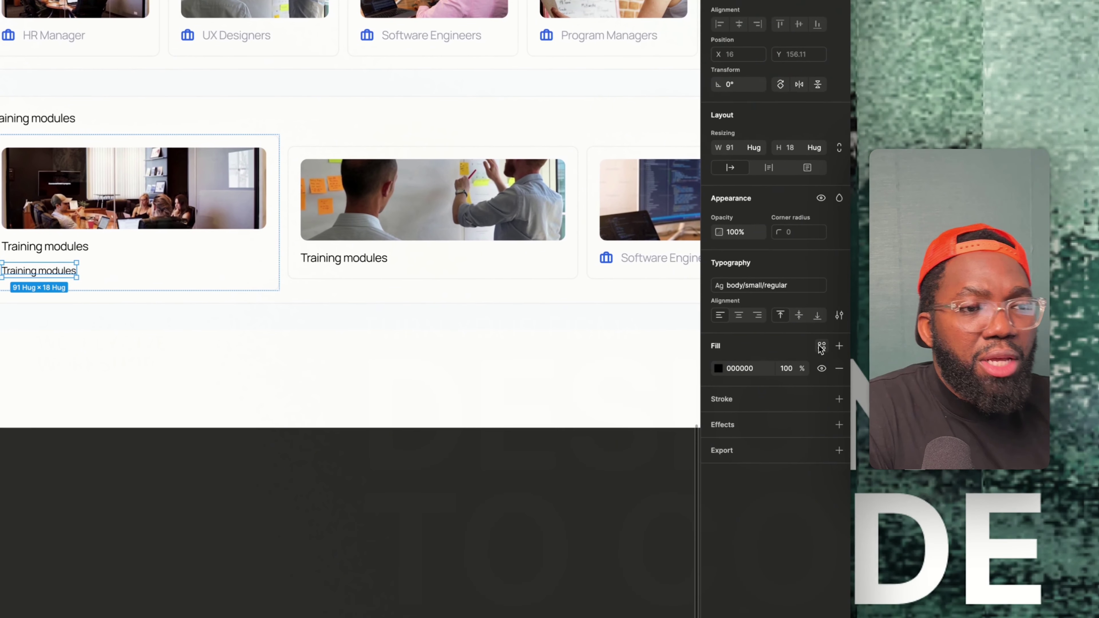
Apply the neutral-300 library colour to the small caption text in the first training card.
click(821, 346)
scroll(615, 503, down, 5)
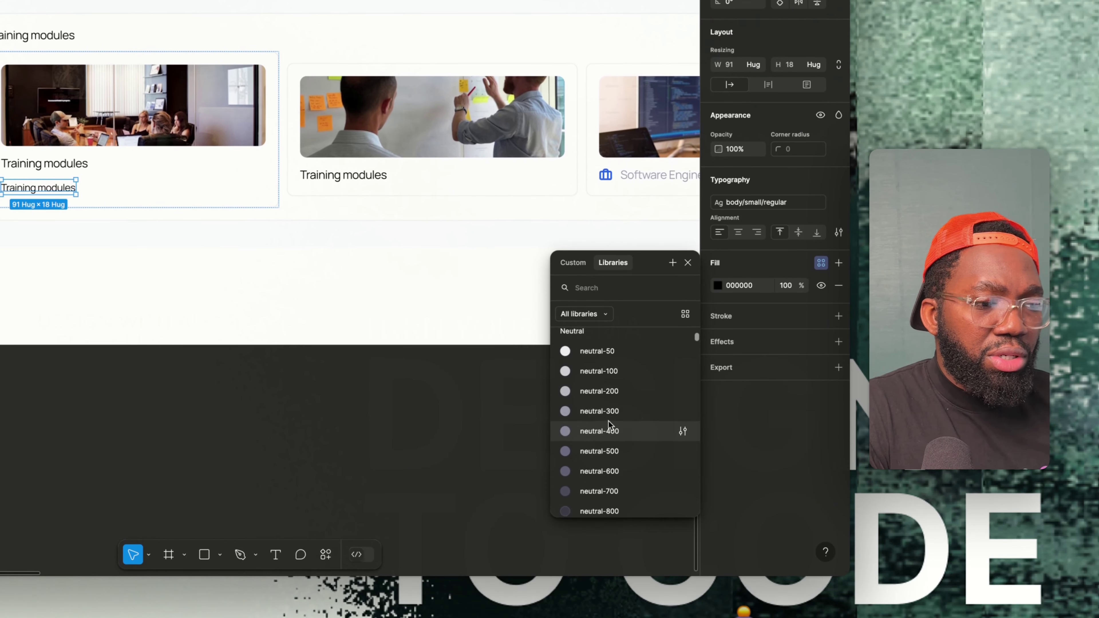
click(610, 409)
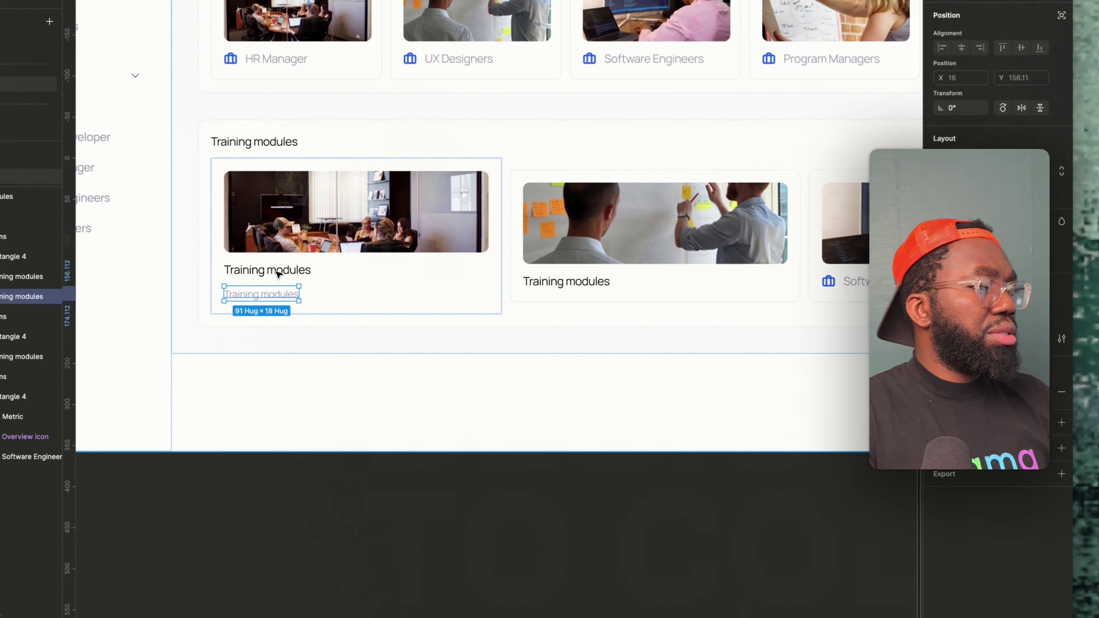
Title the first training card "How to spot top talent" and set its description to "Training about how to spot top talent in a busy world".
key(Return)
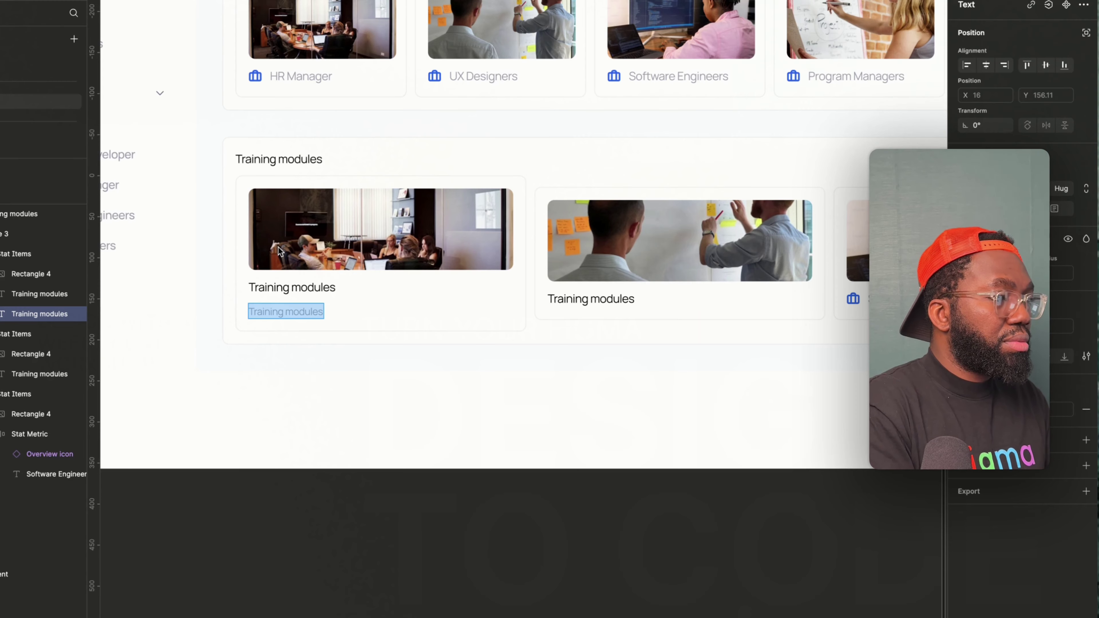
click(287, 286)
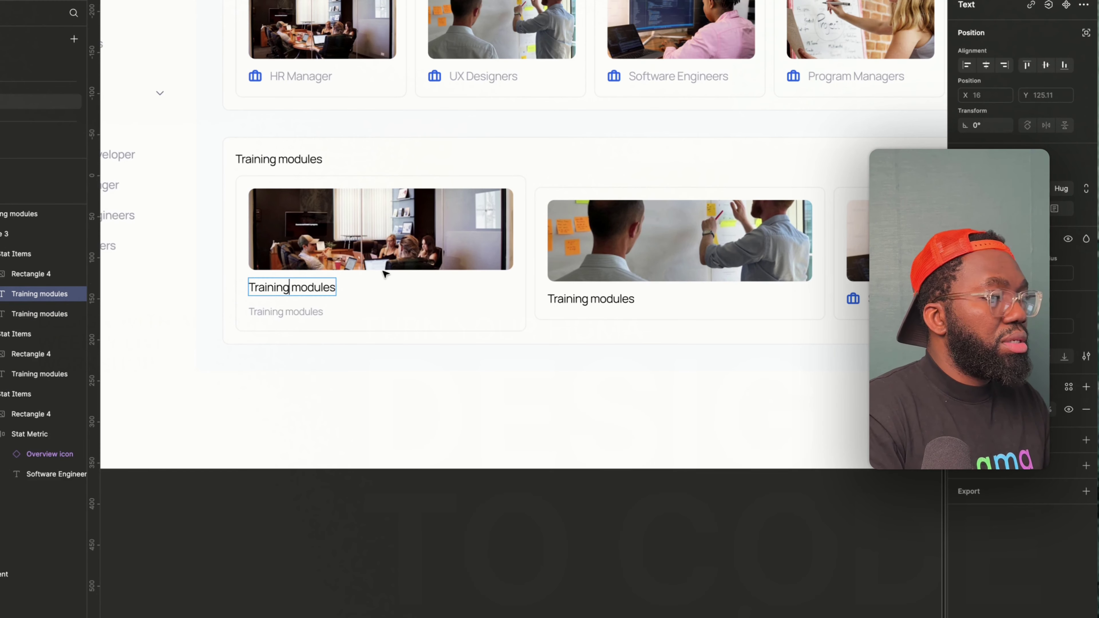
key(Return)
text(How to spot top talent)
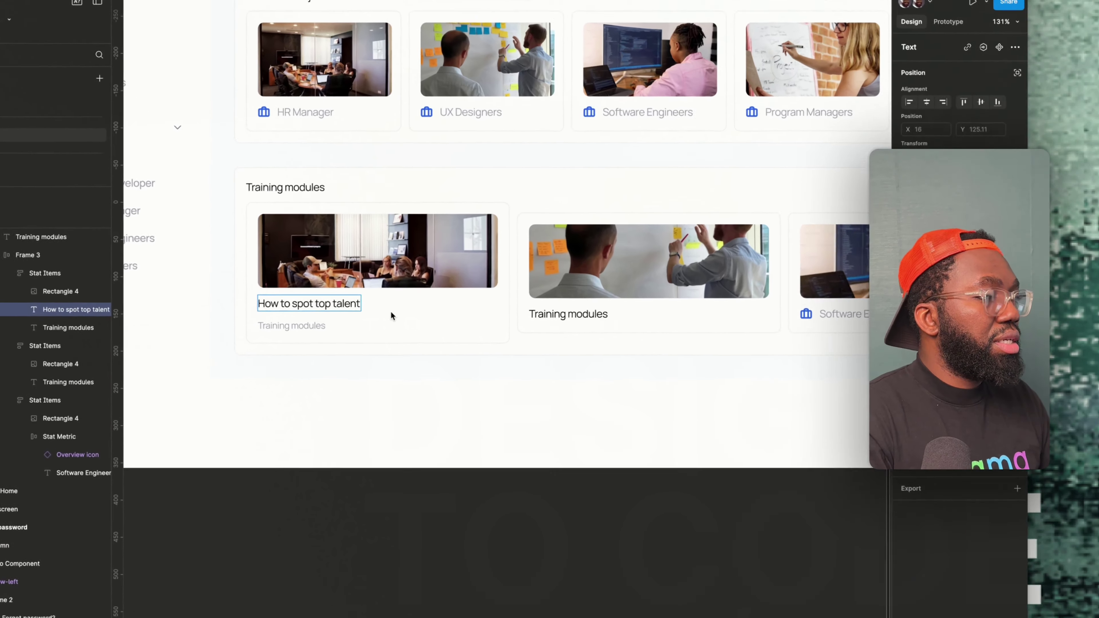
double_click(302, 328)
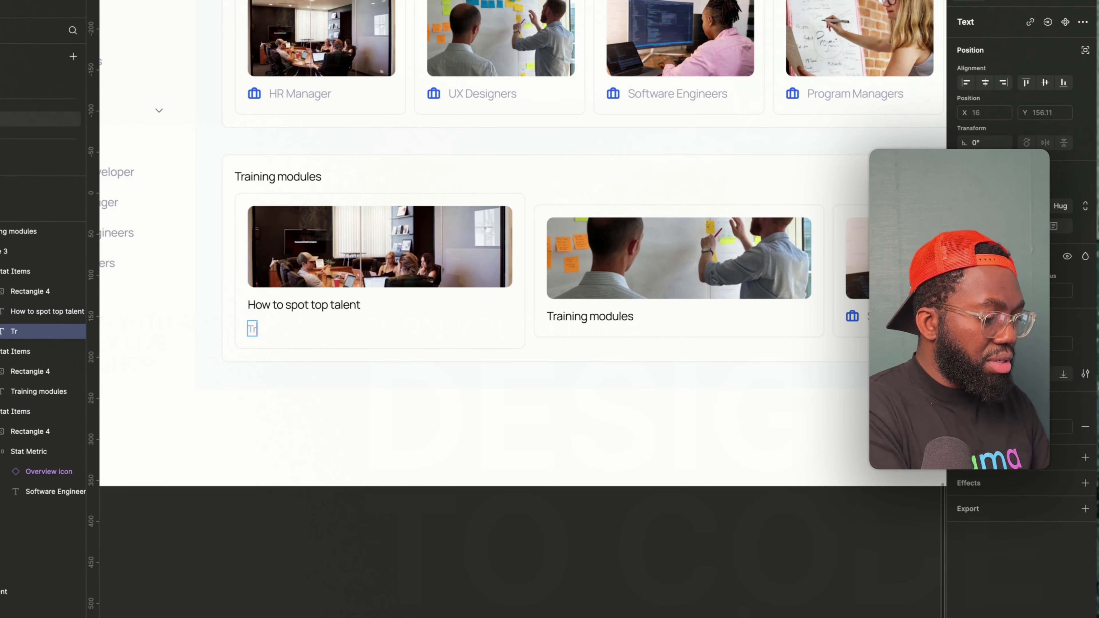
text(Training about how to spot top talent in a busy world)
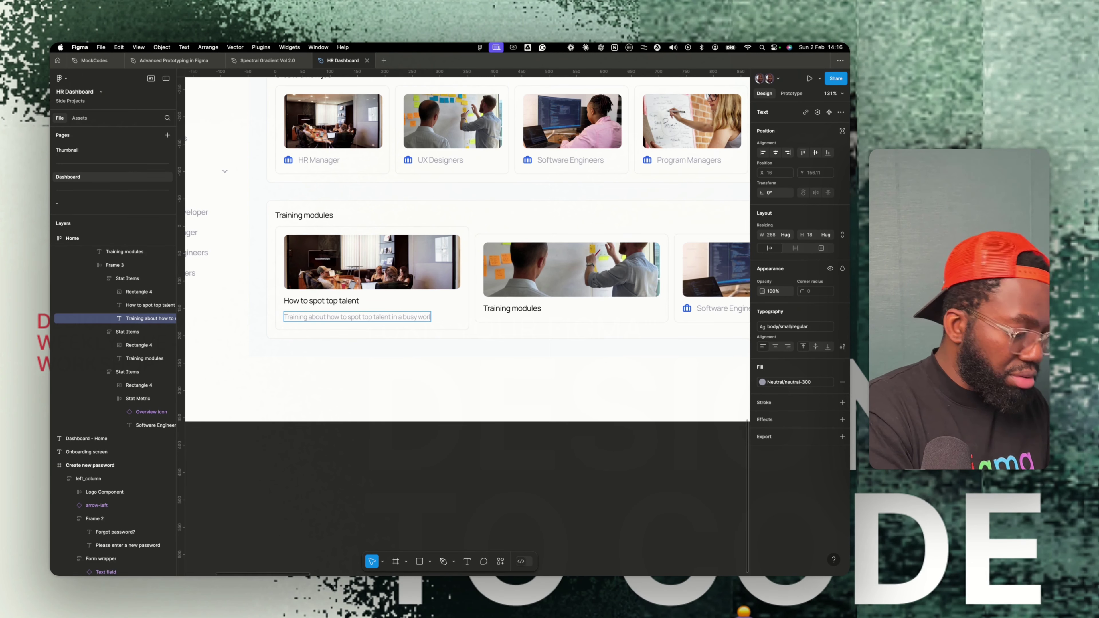
Title the second training card "Onboarding Senior Executives" and copy the first card's description beneath it.
click(520, 305)
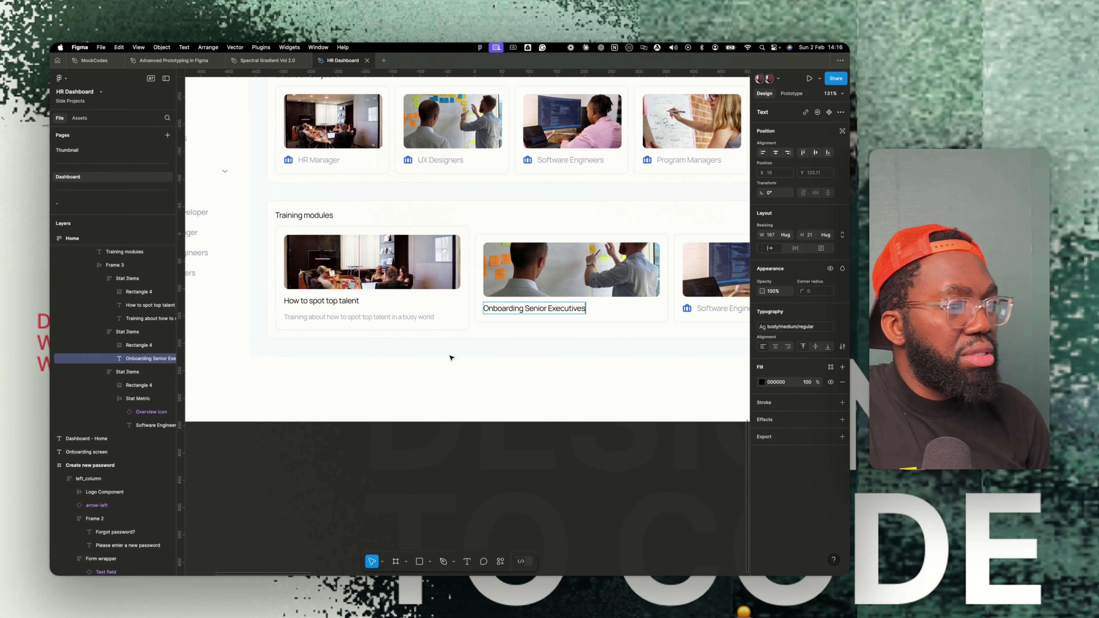
key(Escape)
double_click(416, 319)
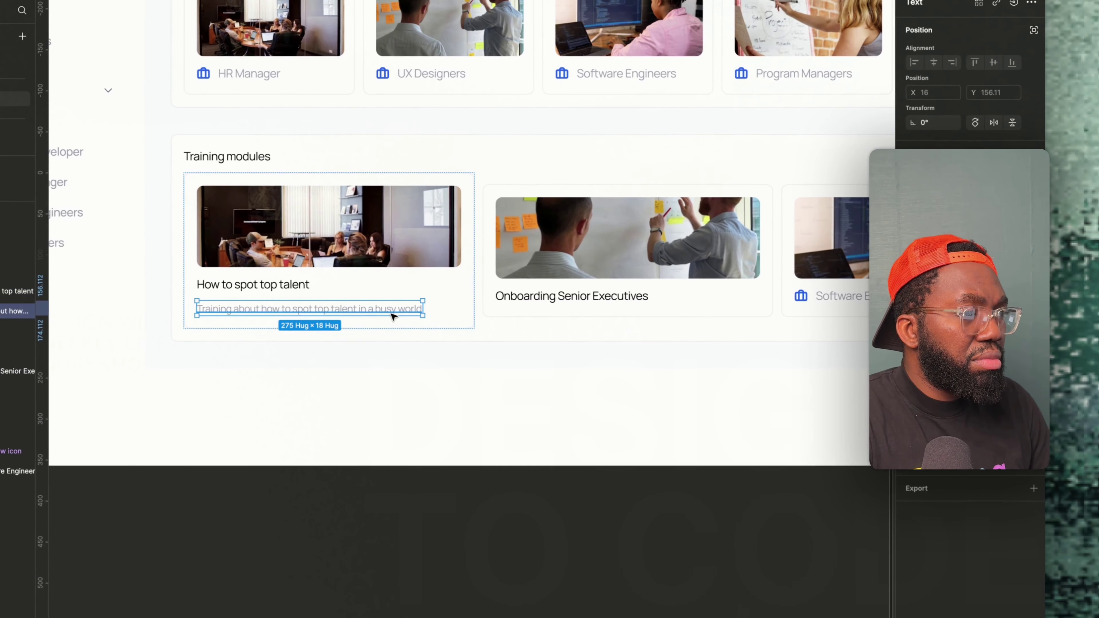
click(618, 298)
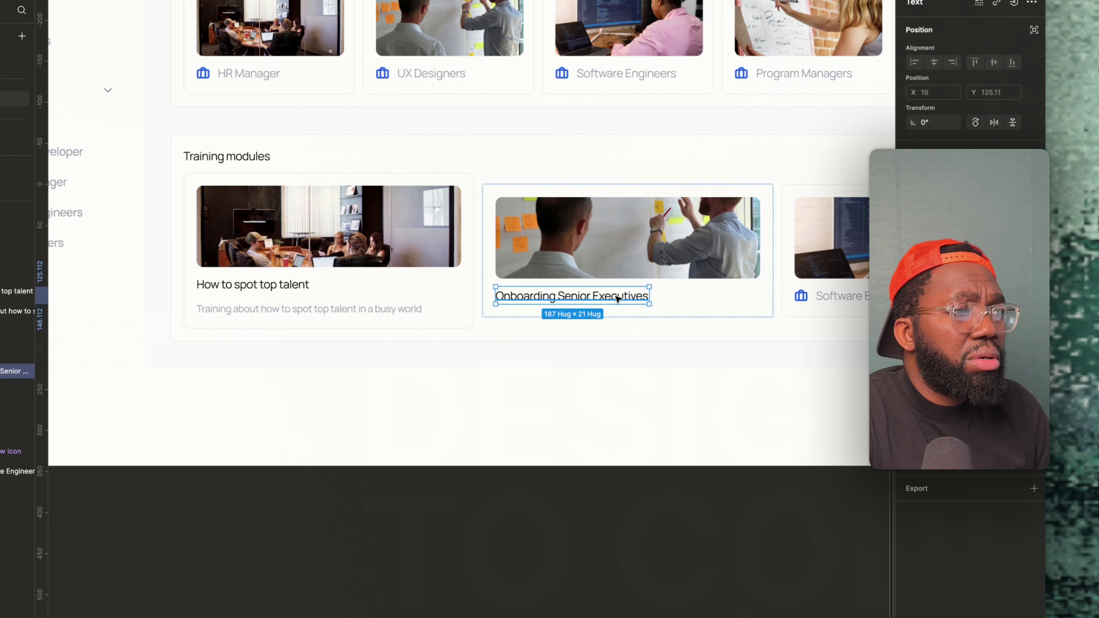
click(688, 311)
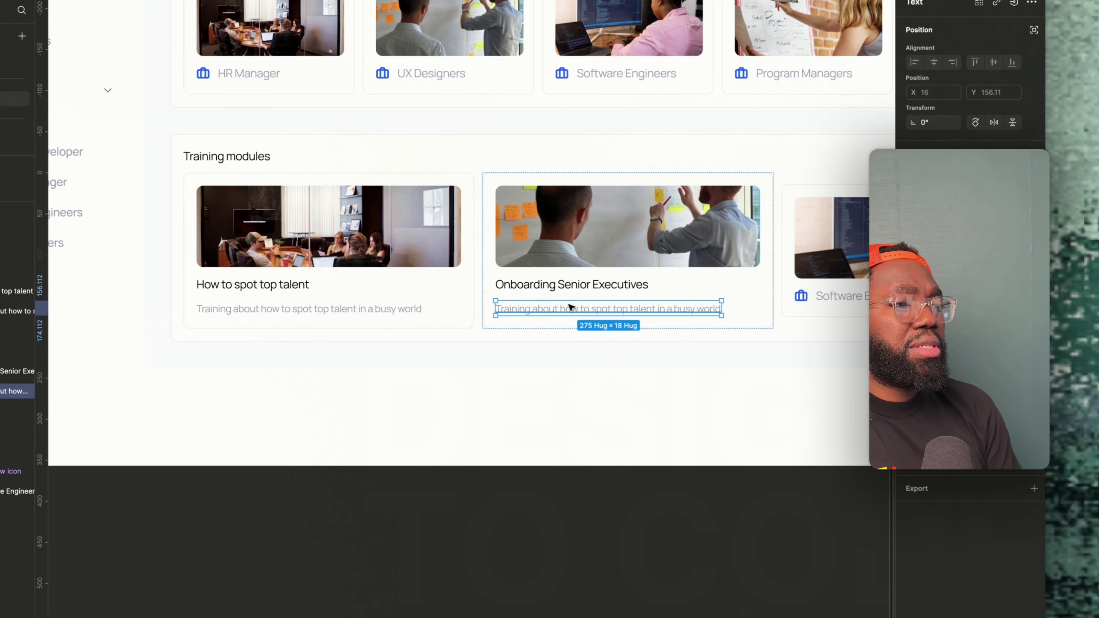
Copy the "Onboarding Senior Executives" title text into the third training card.
scroll(636, 305, right, 5)
scroll(639, 305, right, 5)
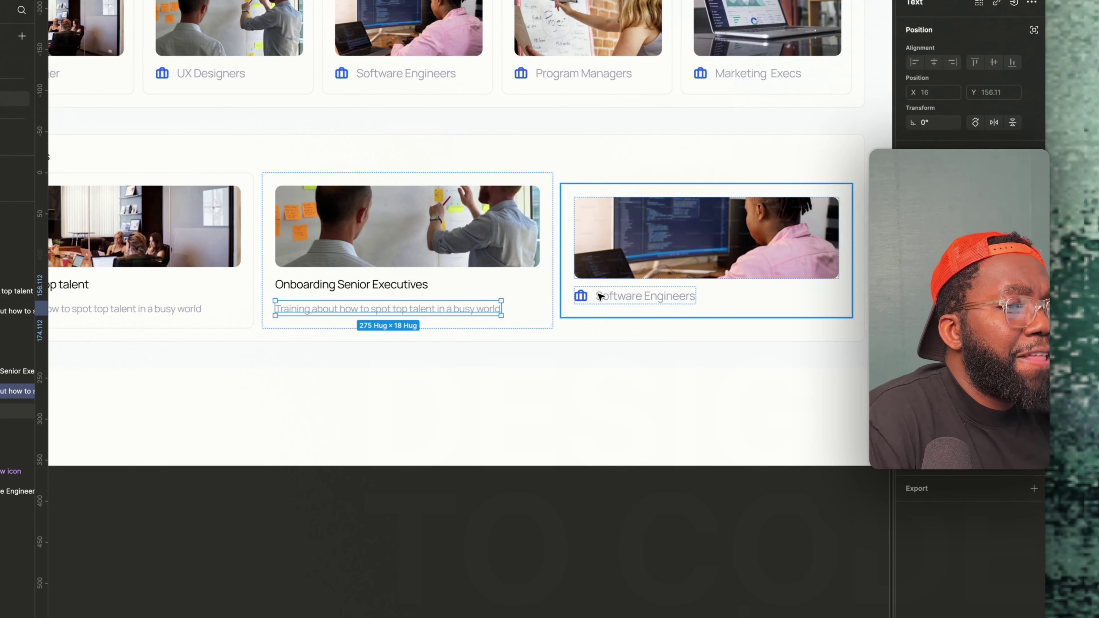
click(475, 302)
click(476, 302)
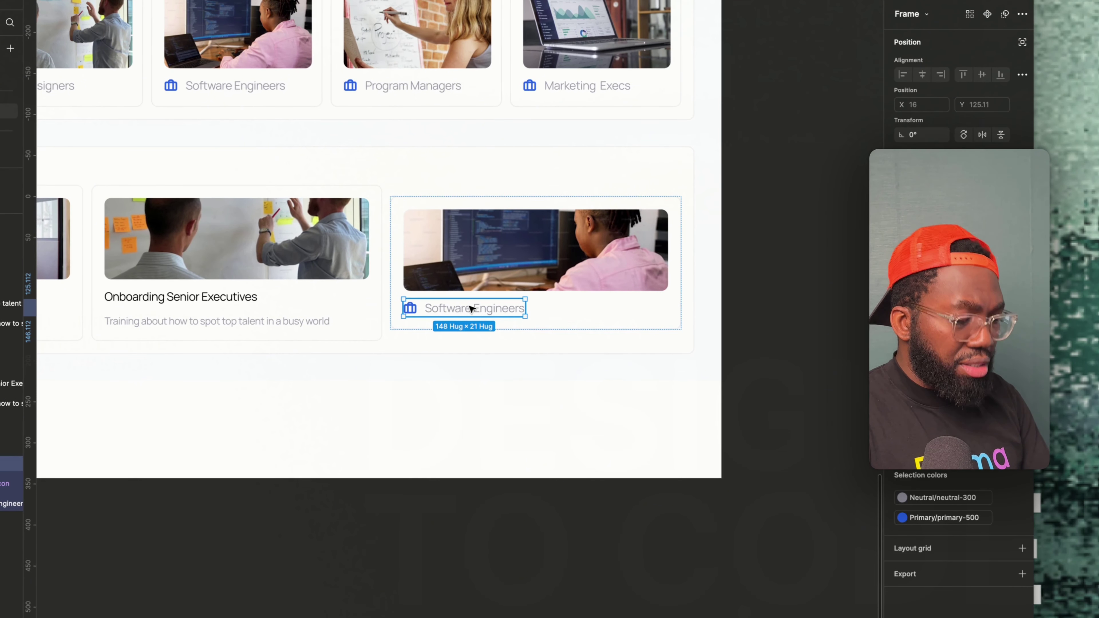
click(198, 299)
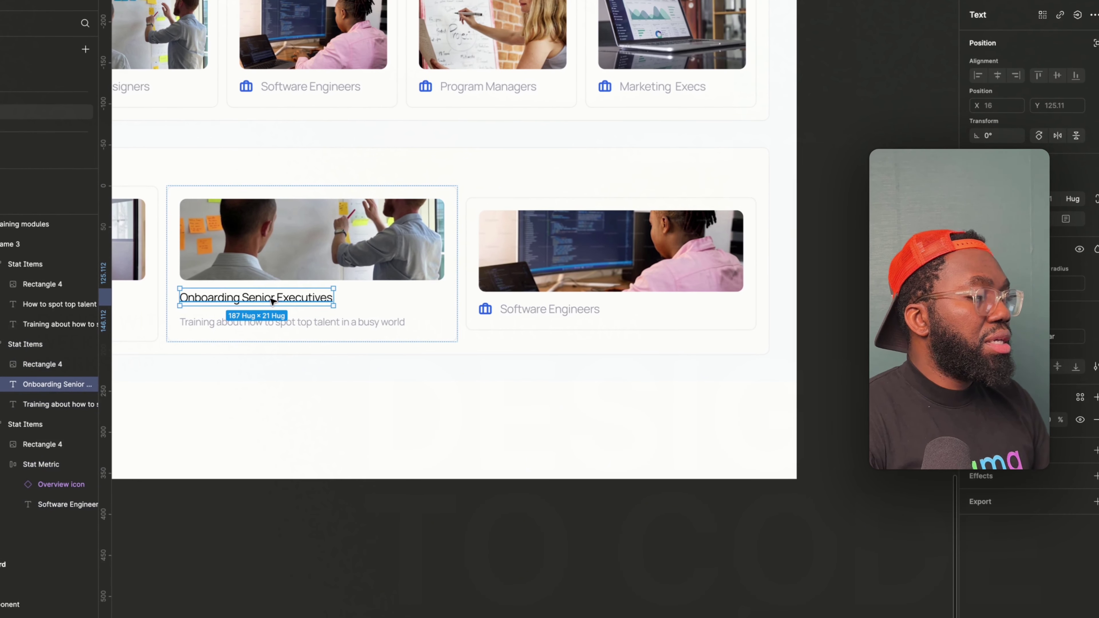
click(562, 311)
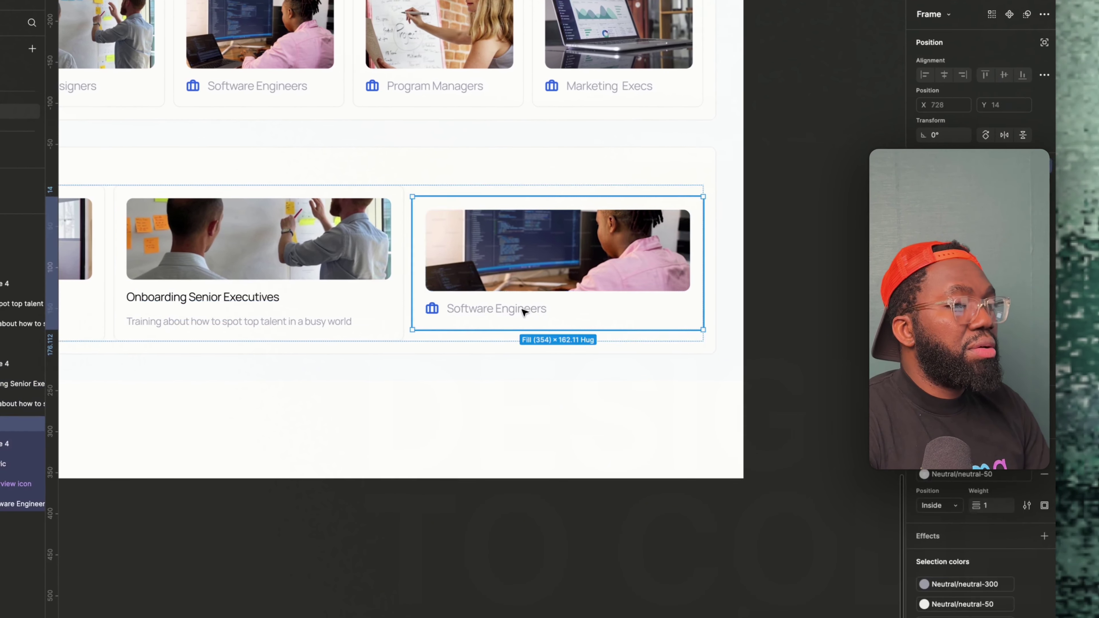
click(582, 310)
click(687, 317)
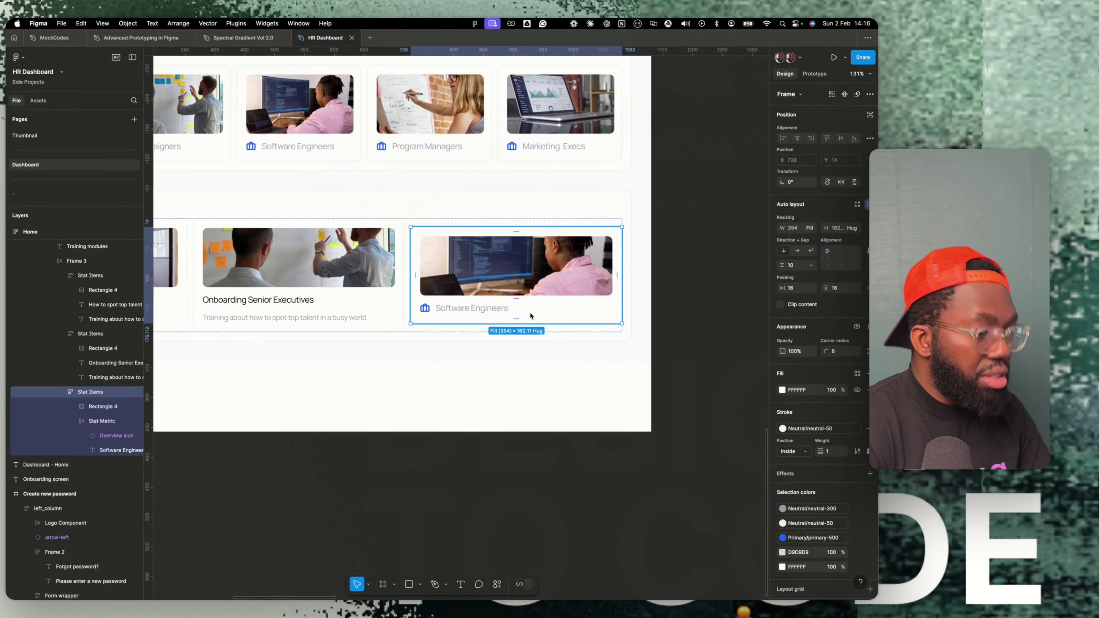
key(super+v)
Change the copied title in the third training card to "Company policy documents".
double_click(497, 319)
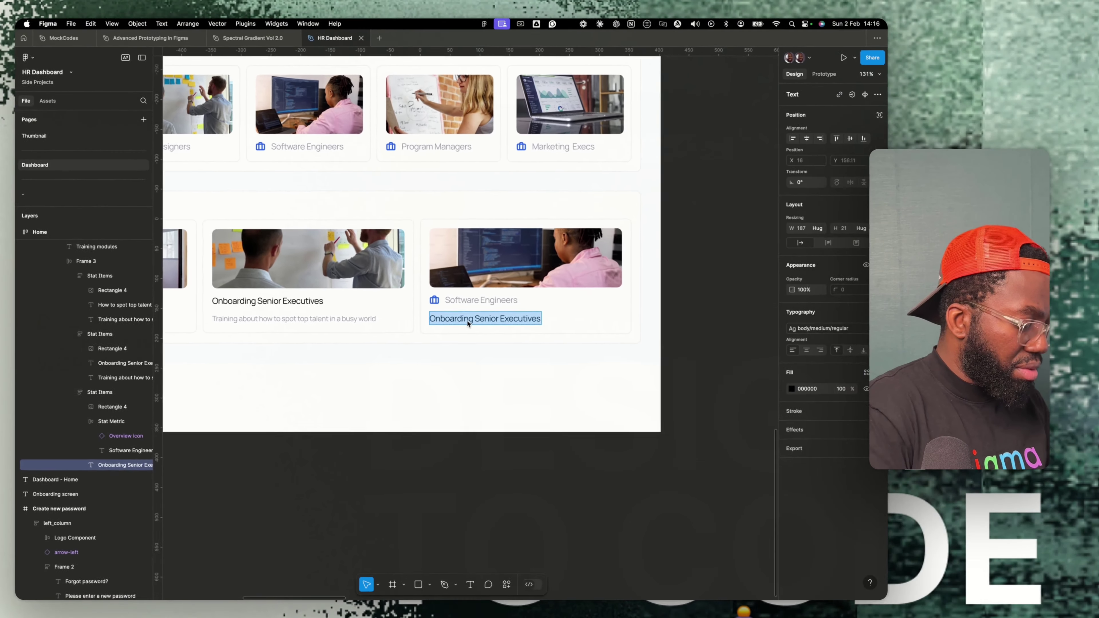
text(Co)
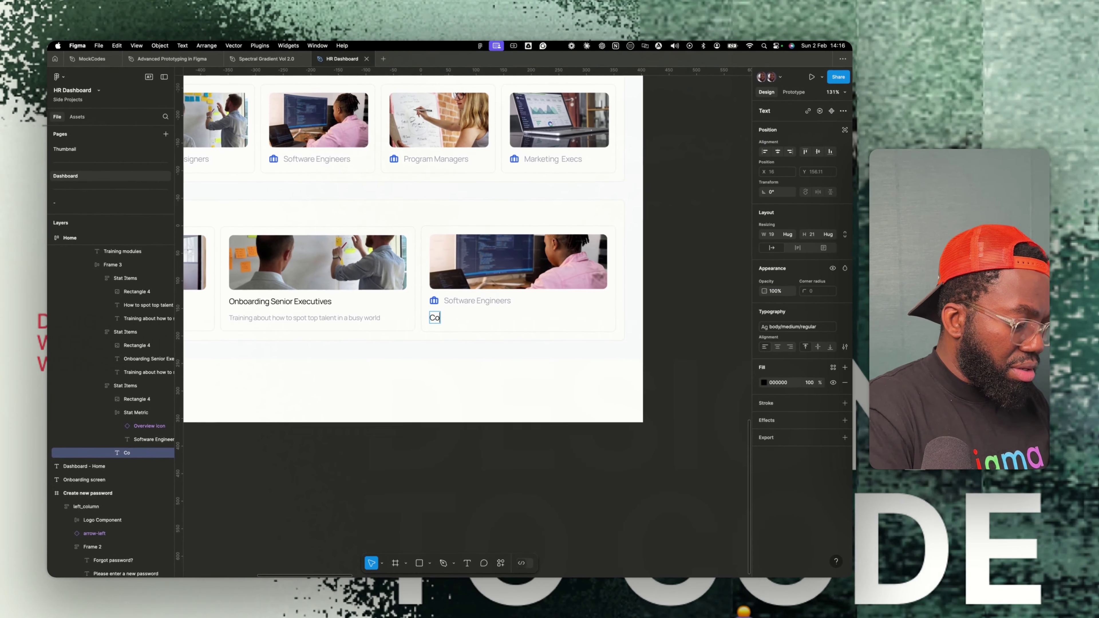
text(mpnay)
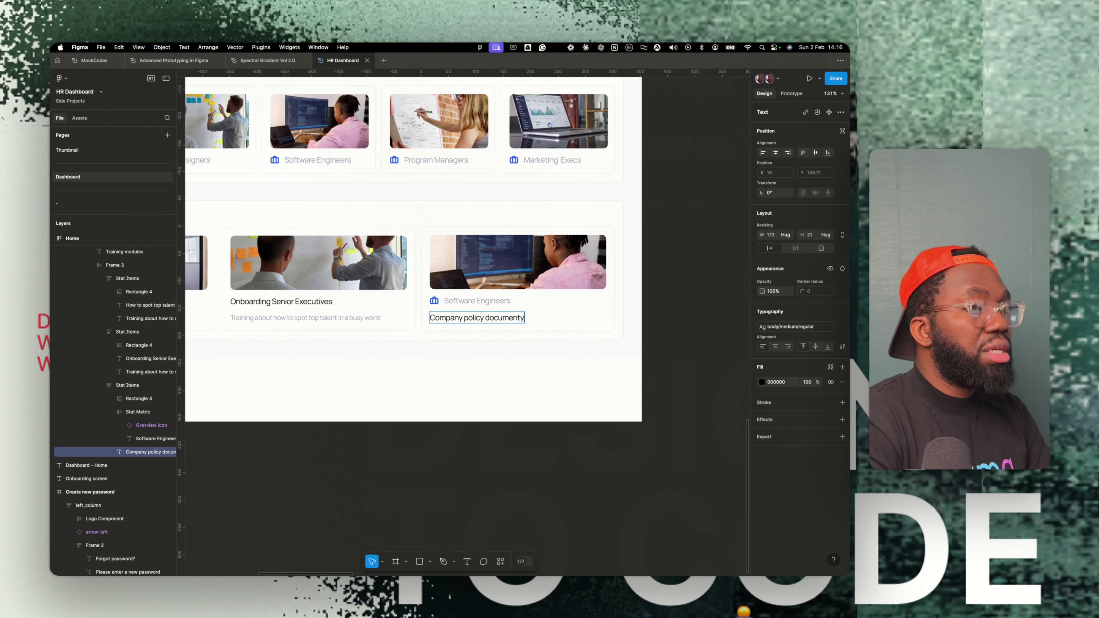
key(BackSpace)
Move the "Company policy documents" title directly beneath the third card's image and delete the Software Engineers icon and label.
scroll(352, 346, down, 5)
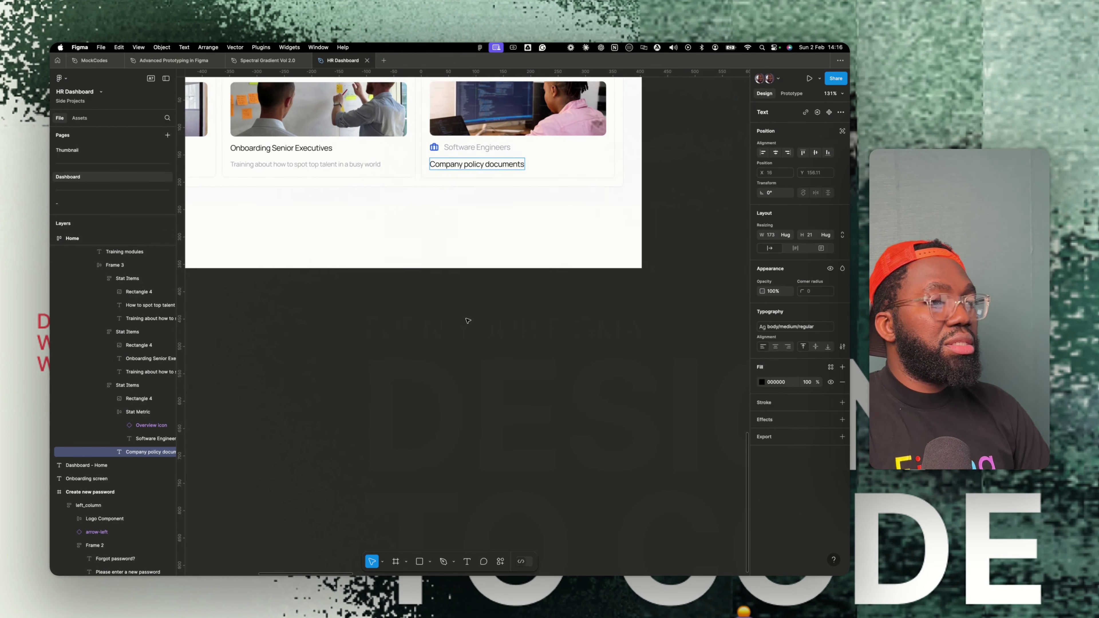
scroll(351, 346, up, 3)
scroll(352, 346, up, 8)
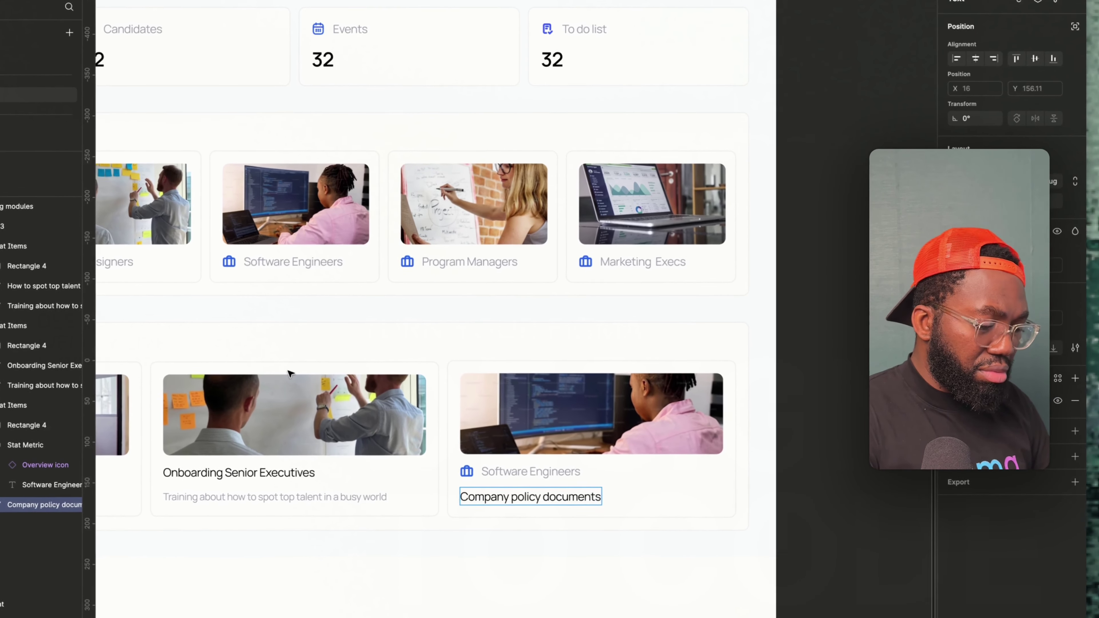
key(Escape)
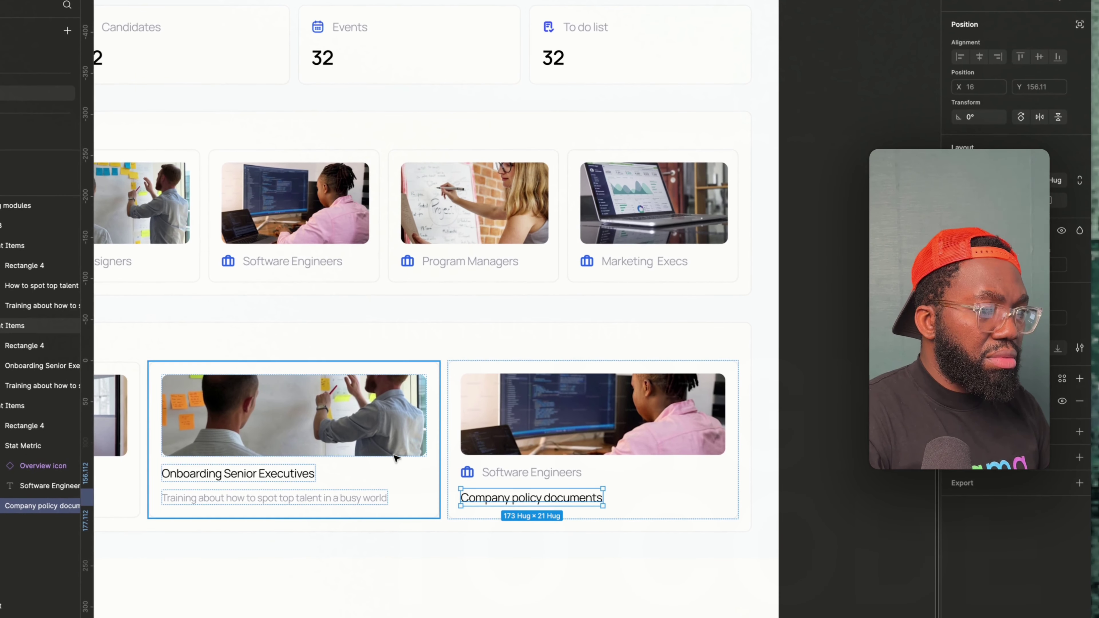
key(Up)
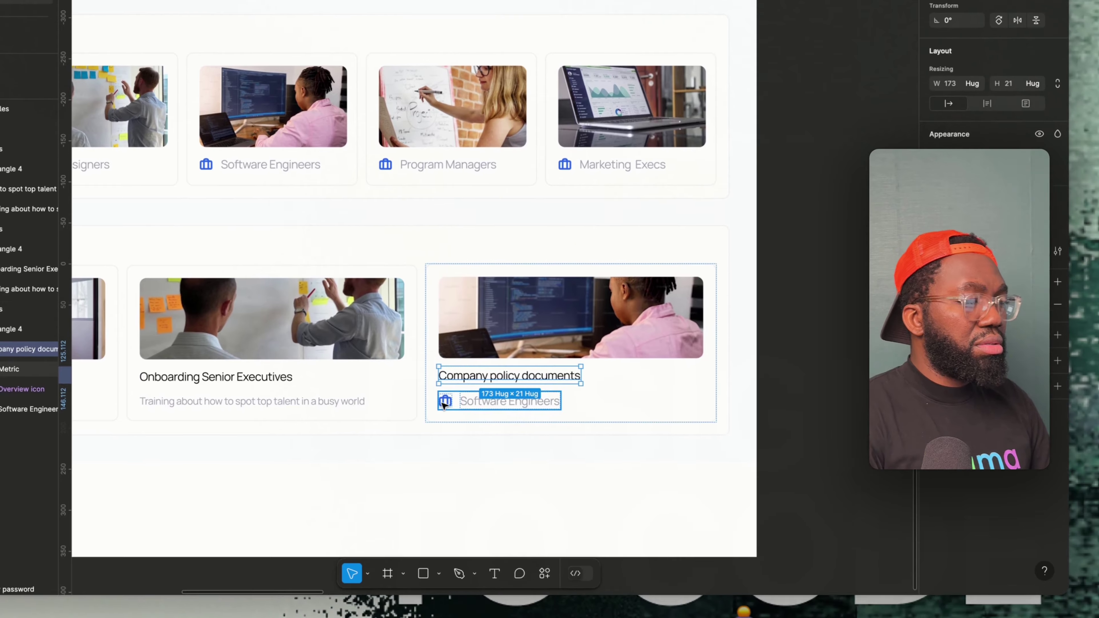
click(485, 500)
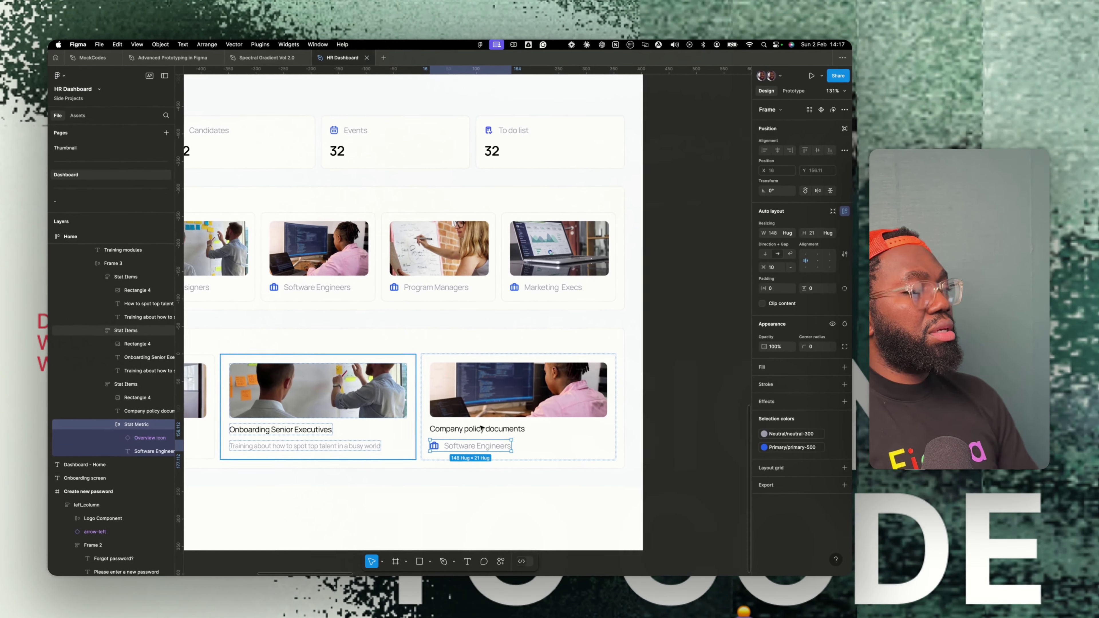
key(Delete)
Copy the second training card's description into the third card below the "Company policy documents" title.
scroll(482, 425, down, 3)
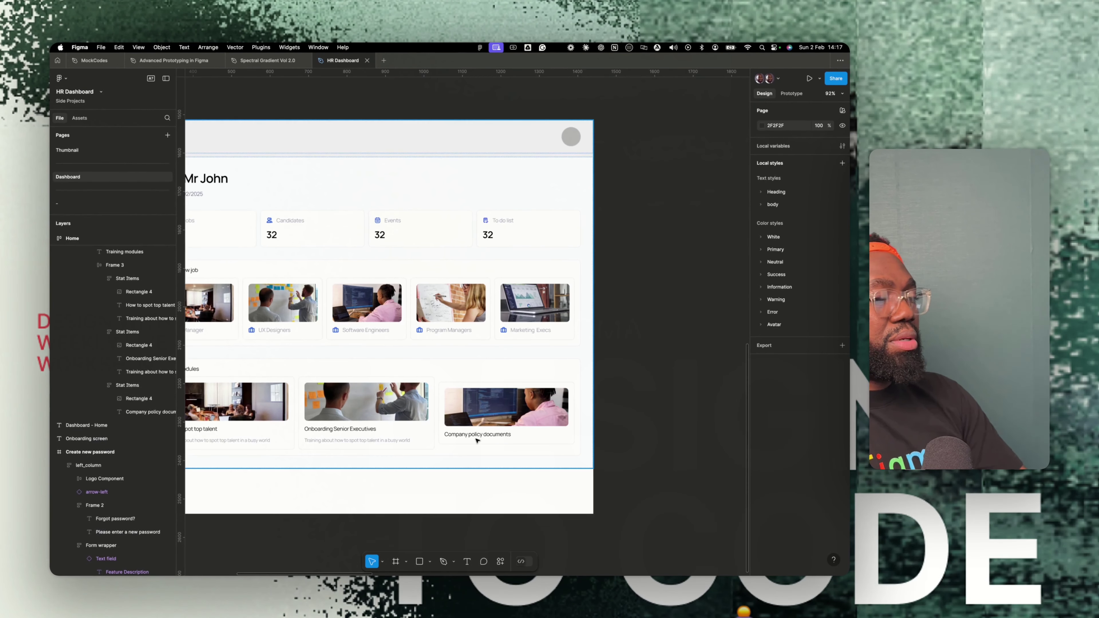
scroll(481, 429, down, 6)
scroll(419, 392, up, 5)
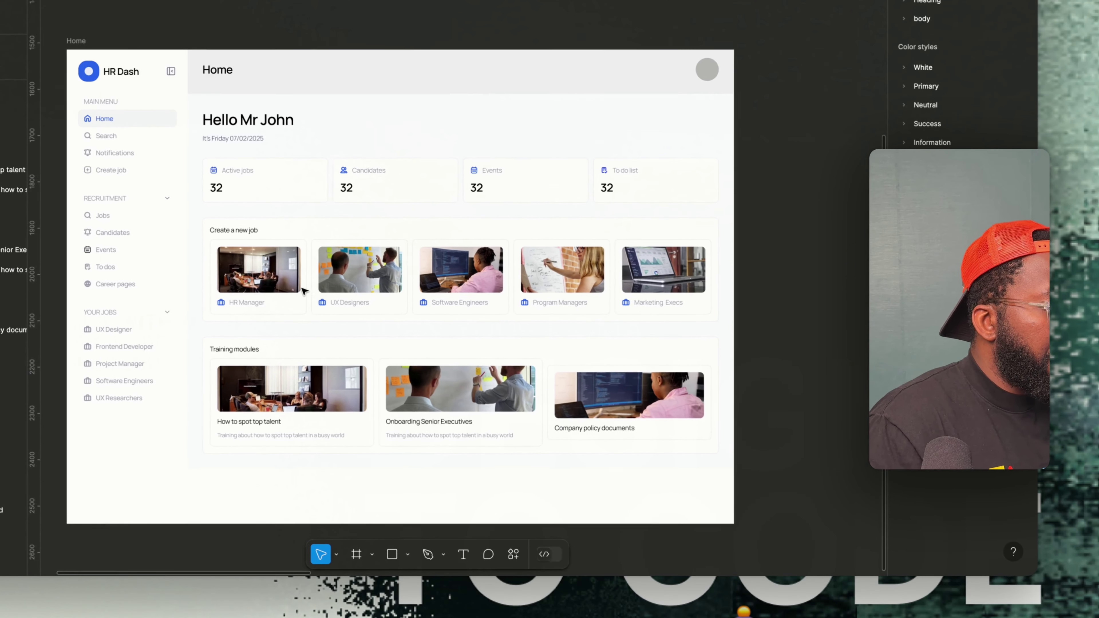
scroll(606, 451, up, 3)
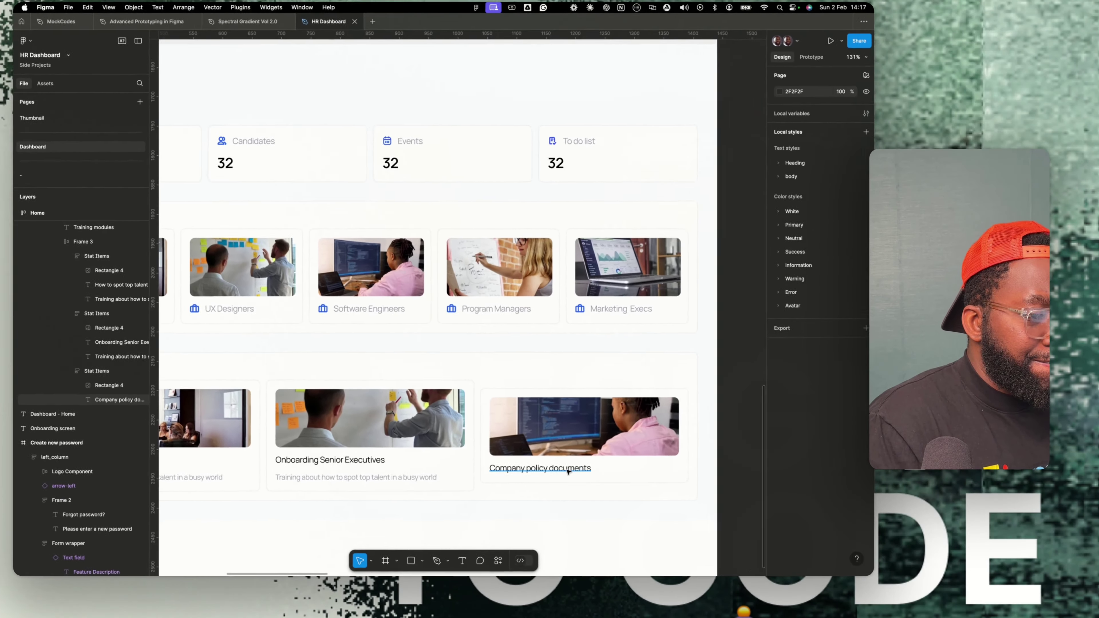
scroll(569, 472, down, 3)
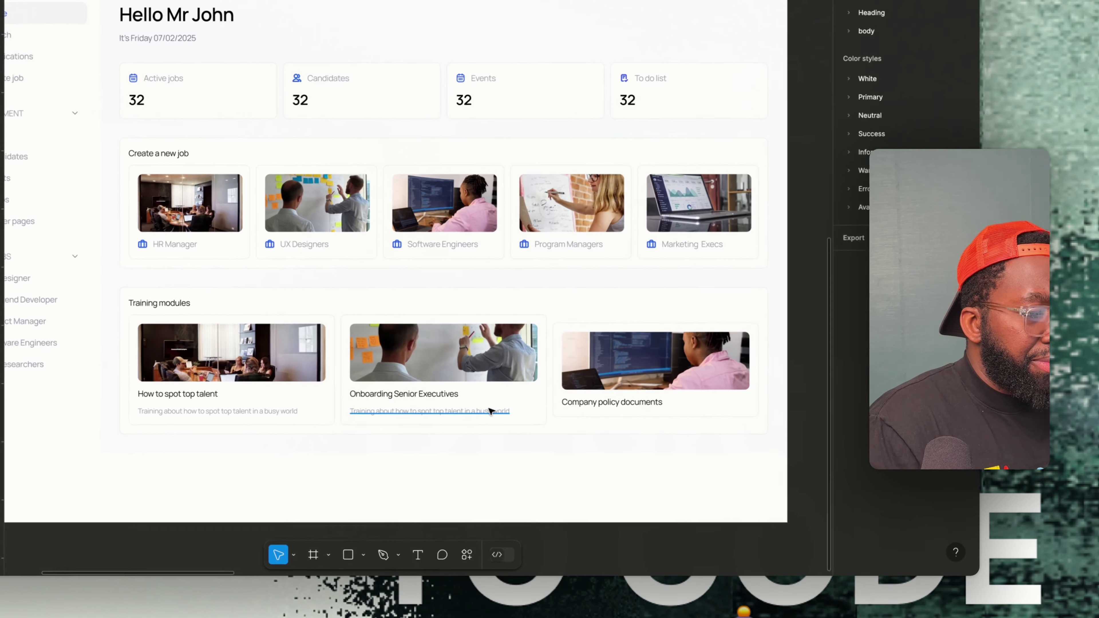
click(526, 462)
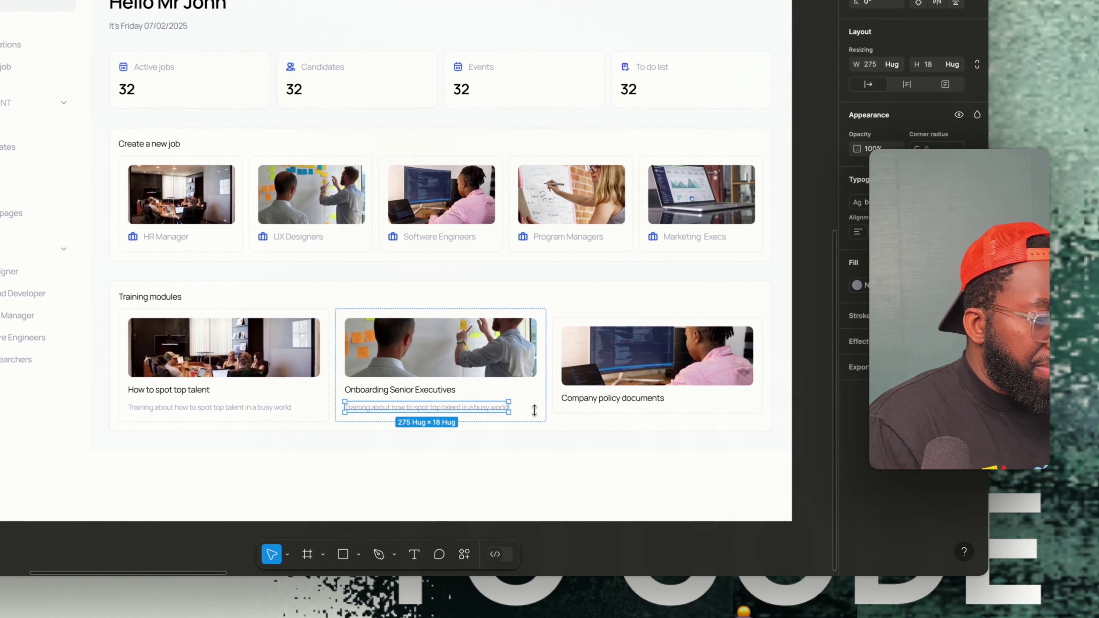
click(655, 399)
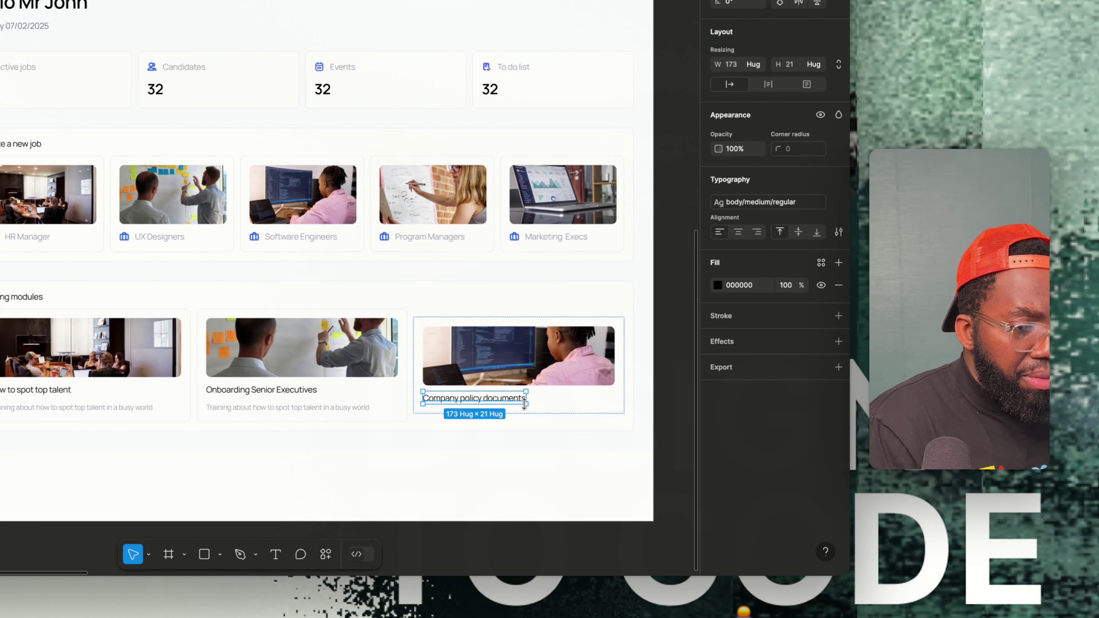
key(super+v)
scroll(509, 406, down, 3)
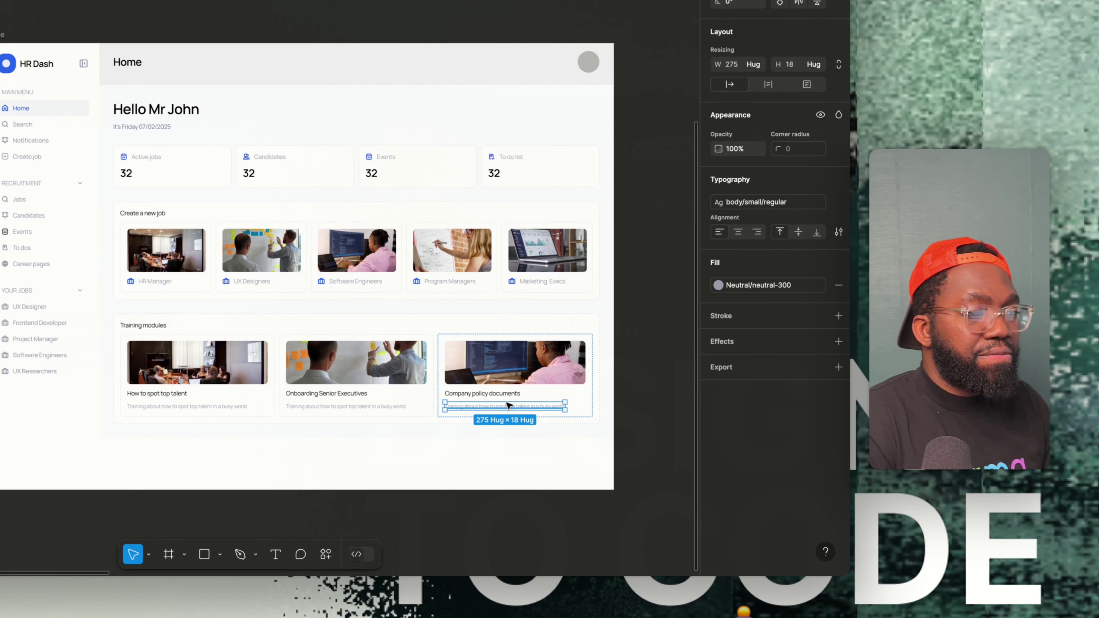
Increase the height of the "How to spot top talent" card's image to 160.
scroll(508, 406, right, 2)
double_click(102, 368)
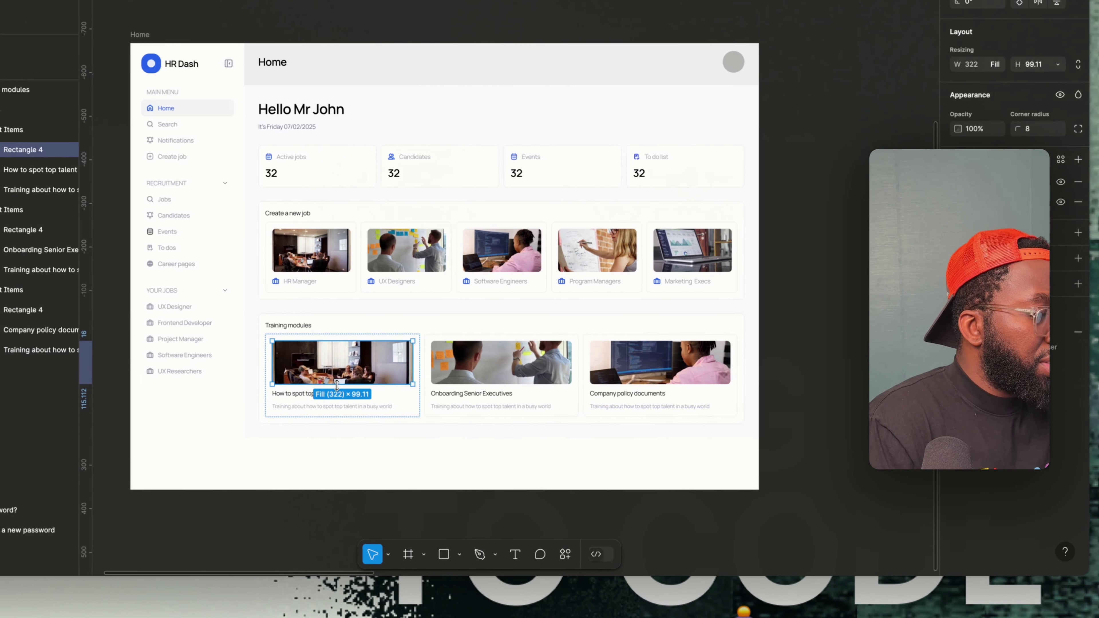
drag(101, 384, 101, 415)
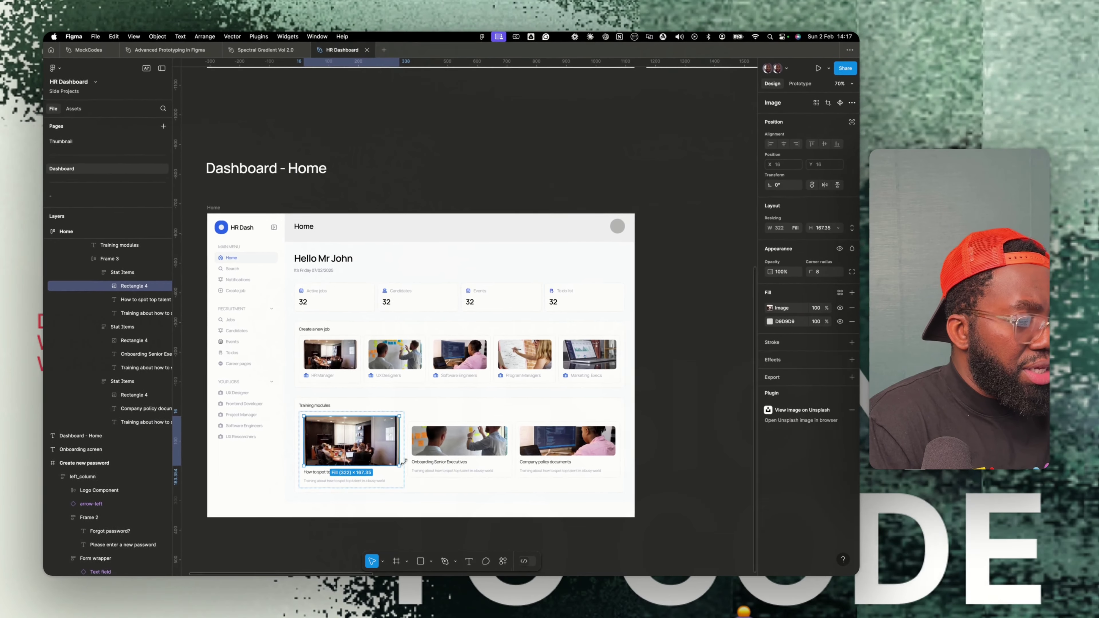
click(821, 237)
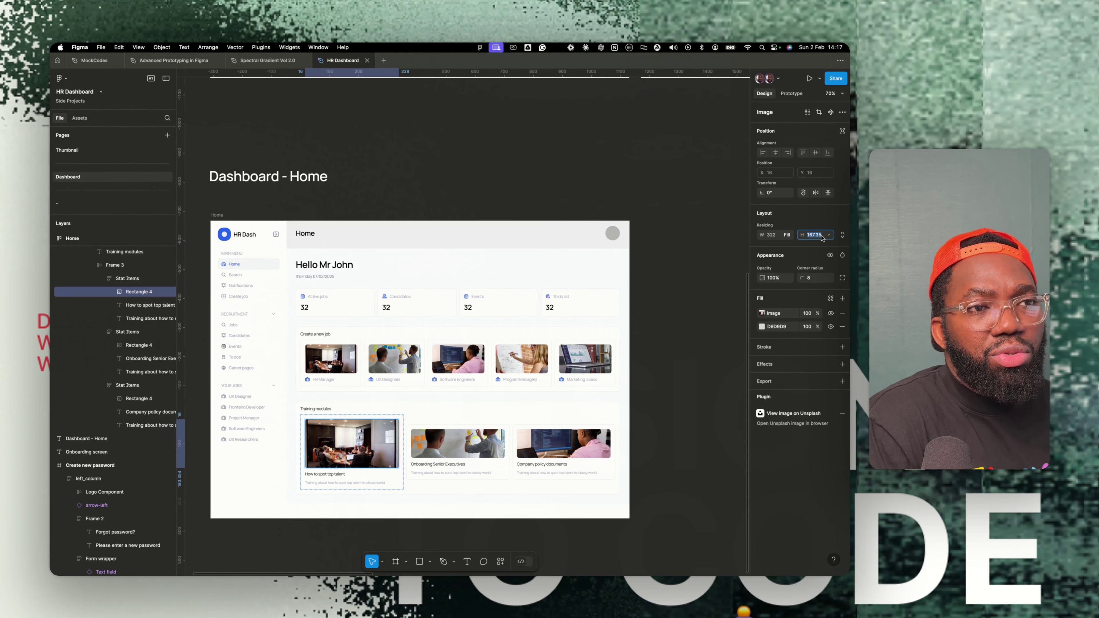
text(160)
key(Return)
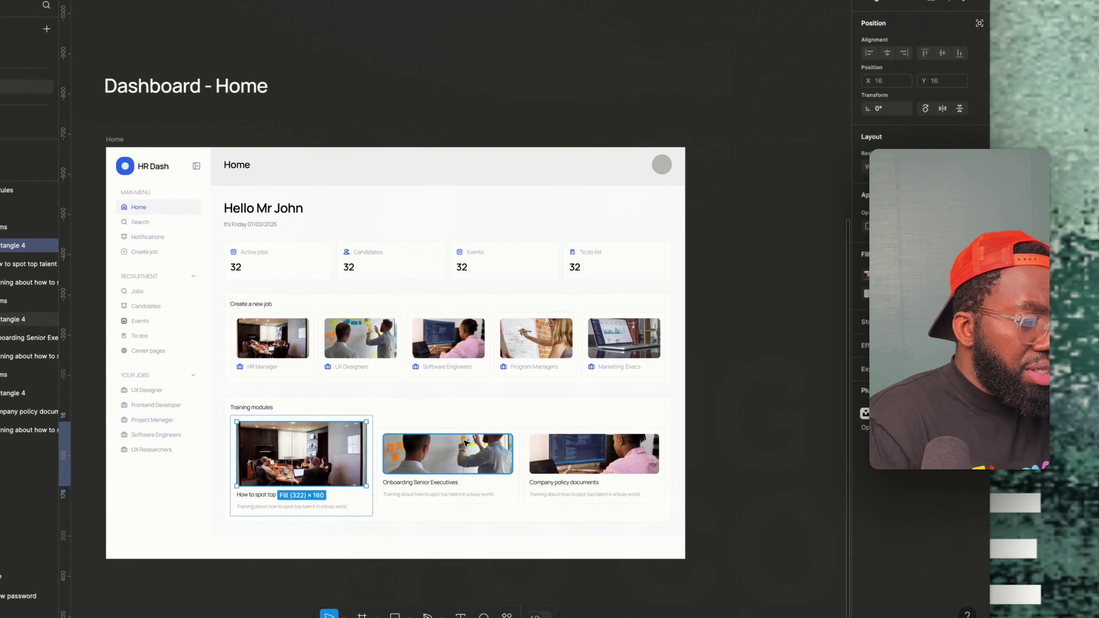
Set the height of the "Onboarding Senior Executives" card's image to 160.
click(458, 442)
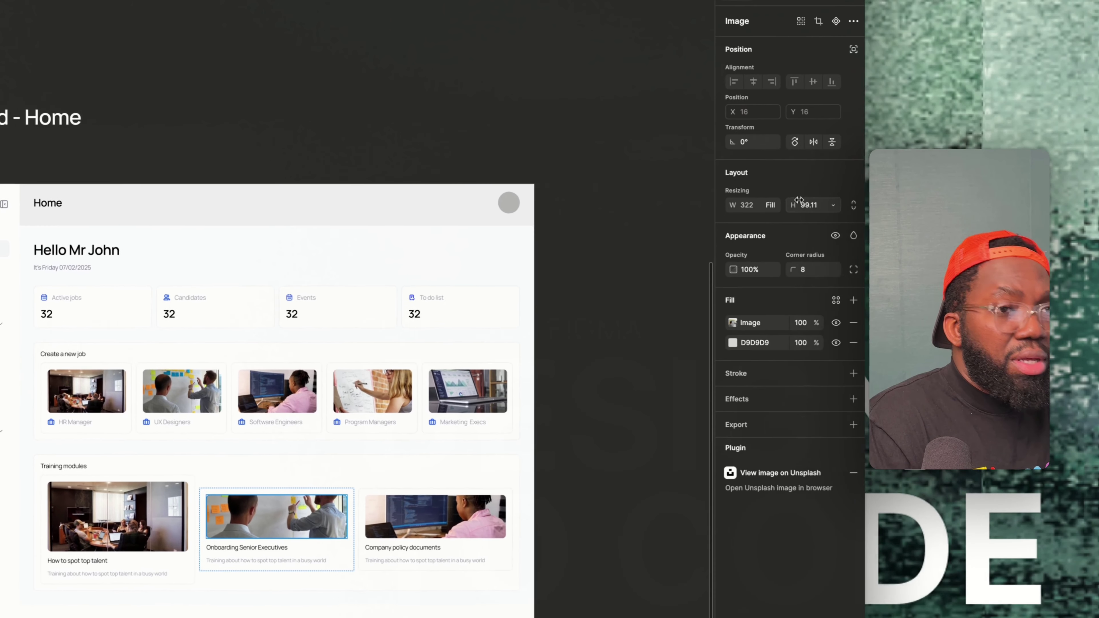
click(805, 207)
text(160)
key(Return)
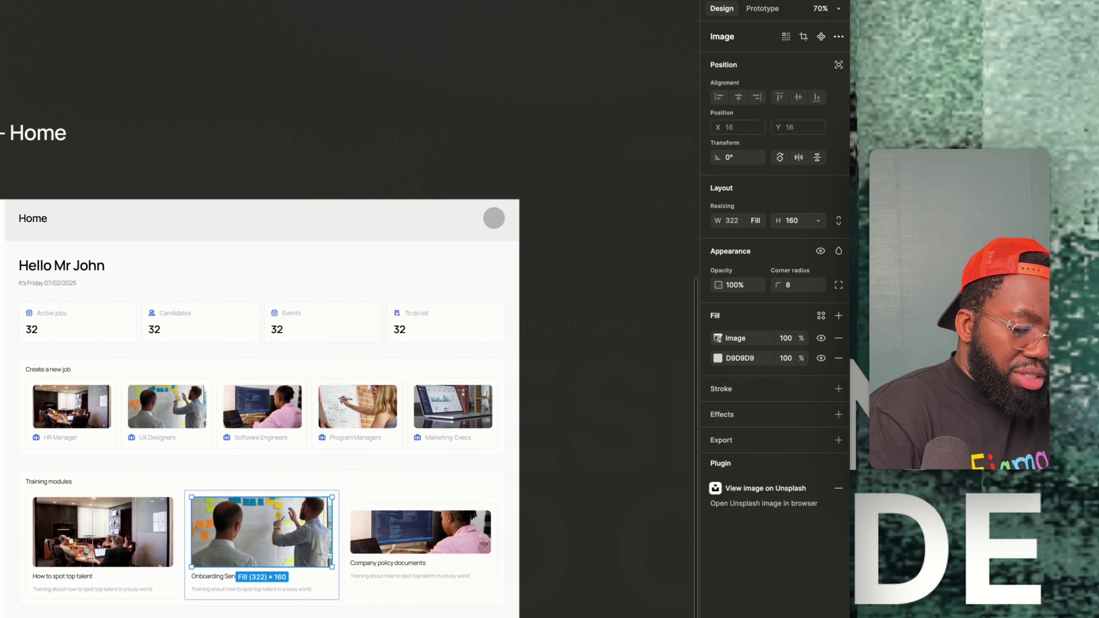
Set the height of the "Company policy documents" card's image to 160.
click(419, 532)
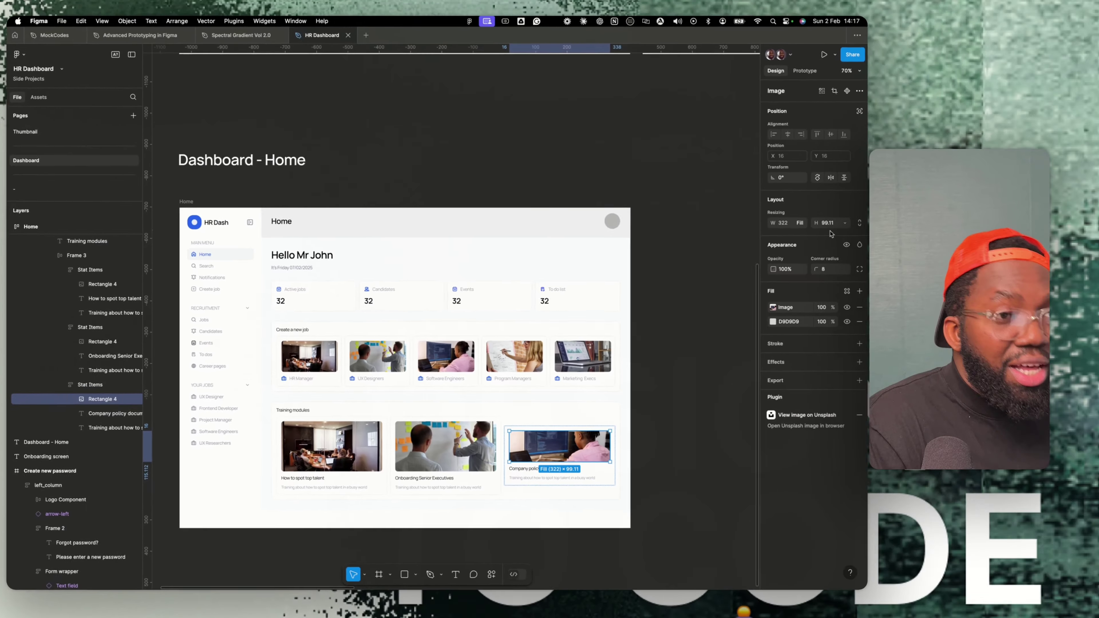
click(827, 223)
text(160)
key(Return)
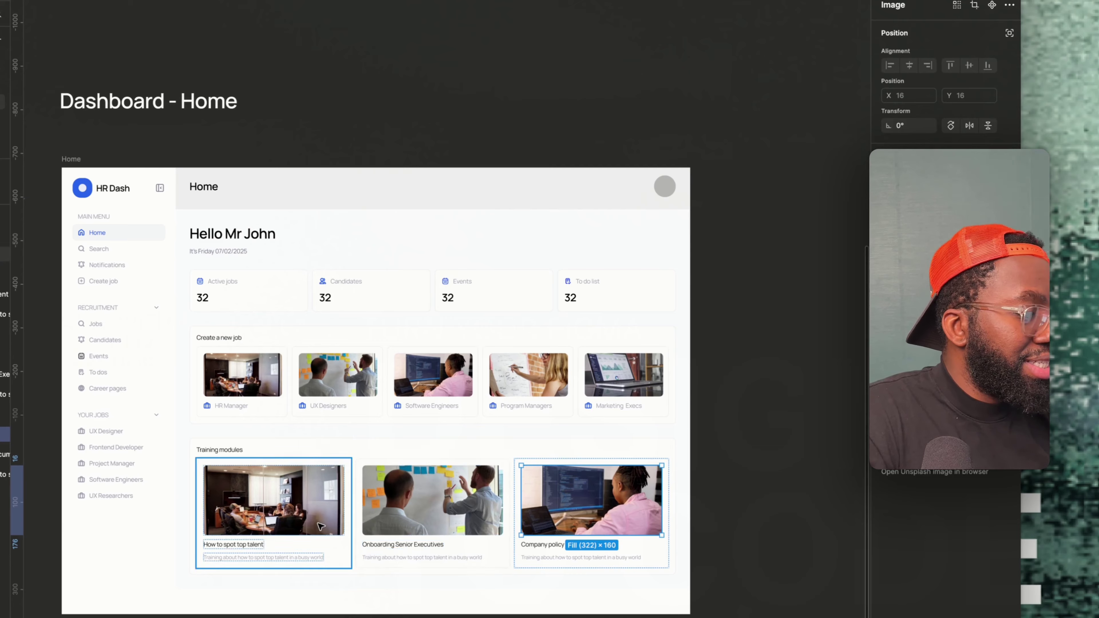
Inspect the three training cards, the "Create a new job" section and the overall layout of the Home screen.
click(325, 522)
click(437, 458)
click(547, 458)
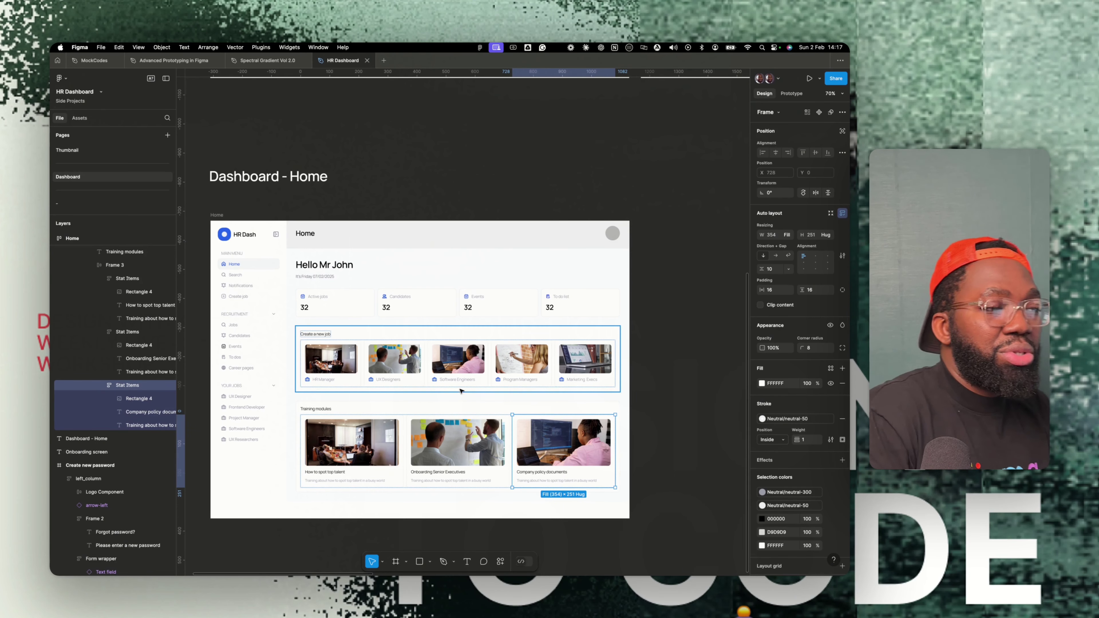
click(434, 341)
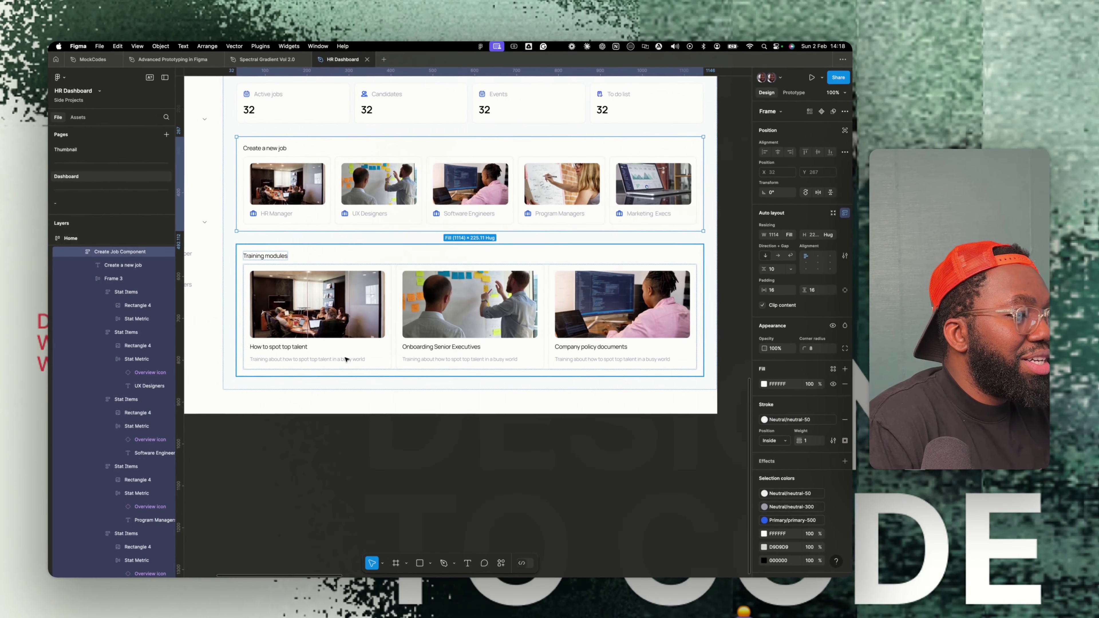
scroll(358, 379, down, 3)
scroll(335, 345, up, 3)
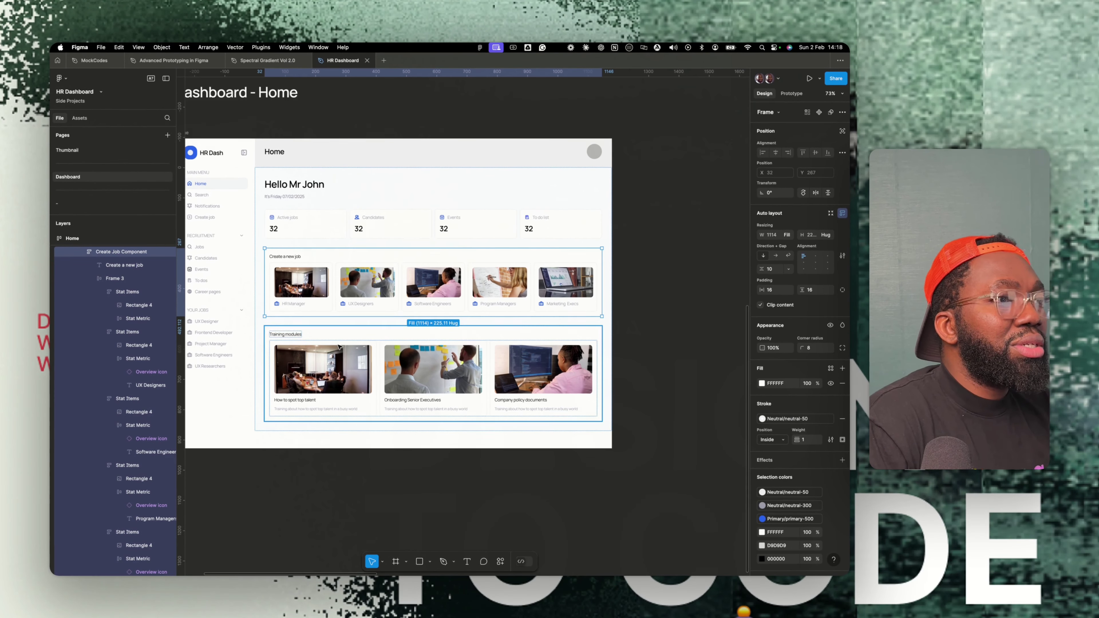
scroll(319, 368, left, 3)
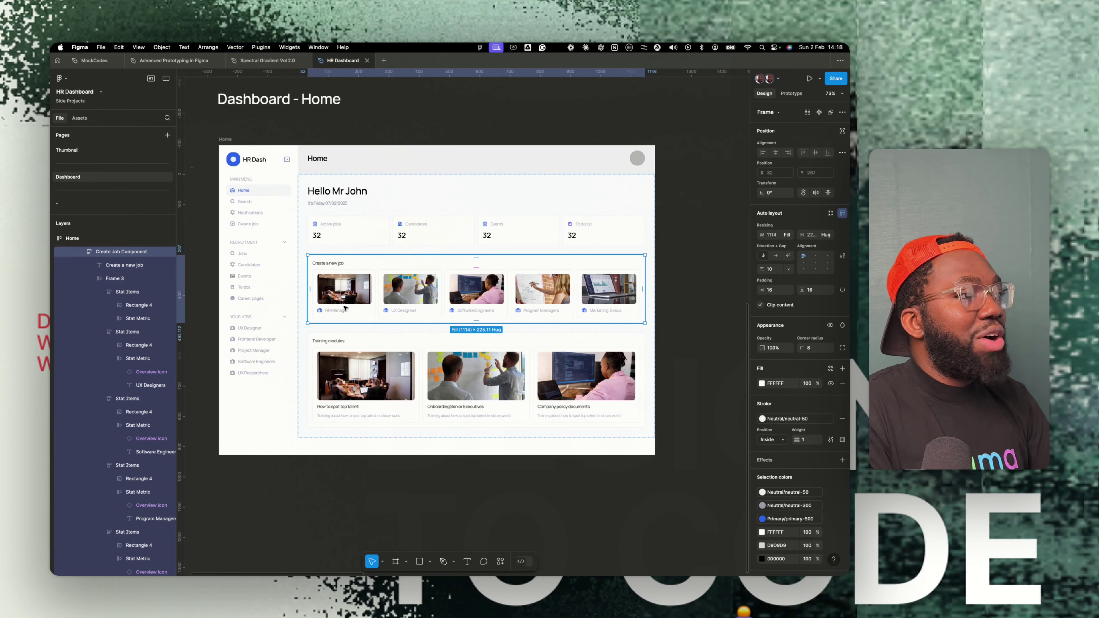
scroll(321, 318, down, 3)
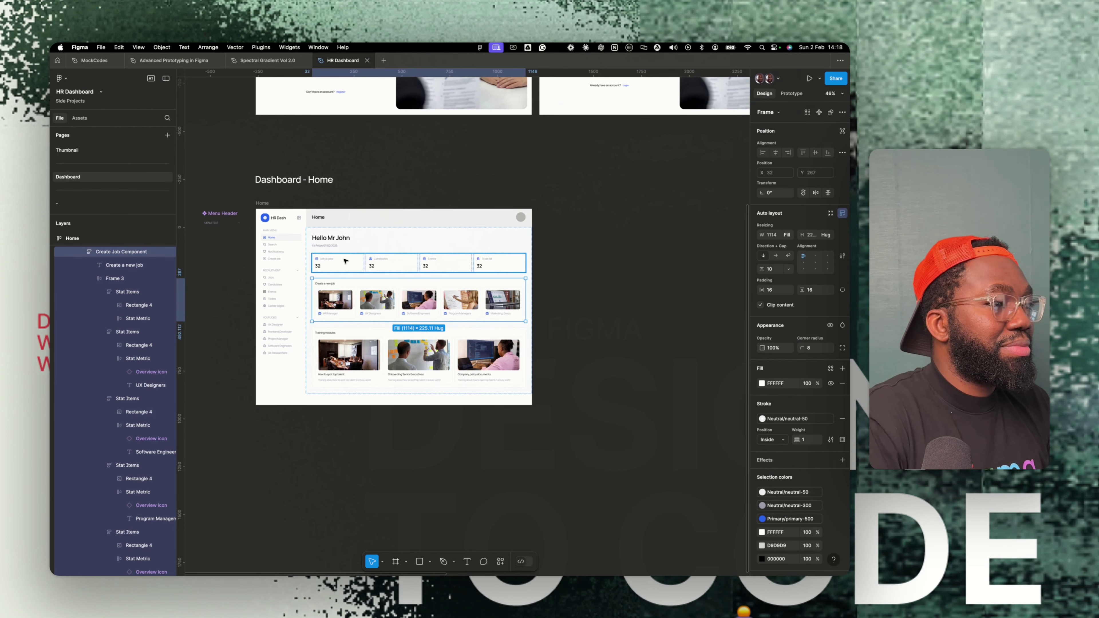
scroll(234, 297, down, 1)
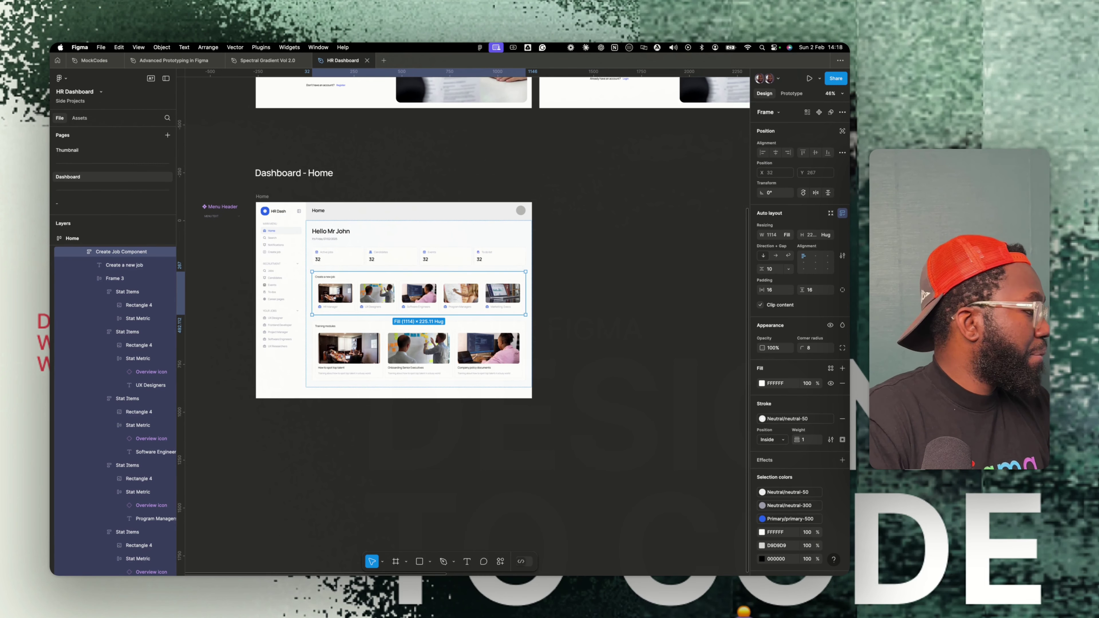